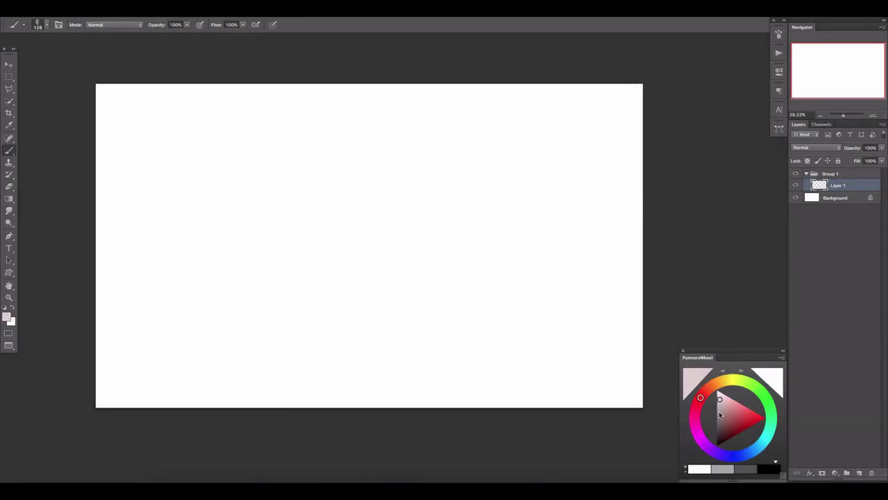
# - Pick dark maroon and paint broad strokes over the right third with a large brush
pyautogui.moveTo(719, 414); pyautogui.dragTo(722, 435)
pyautogui.scroll(-1, 692, 261)
pyautogui.press(']')
pyautogui.press(']')
pyautogui.press(']')
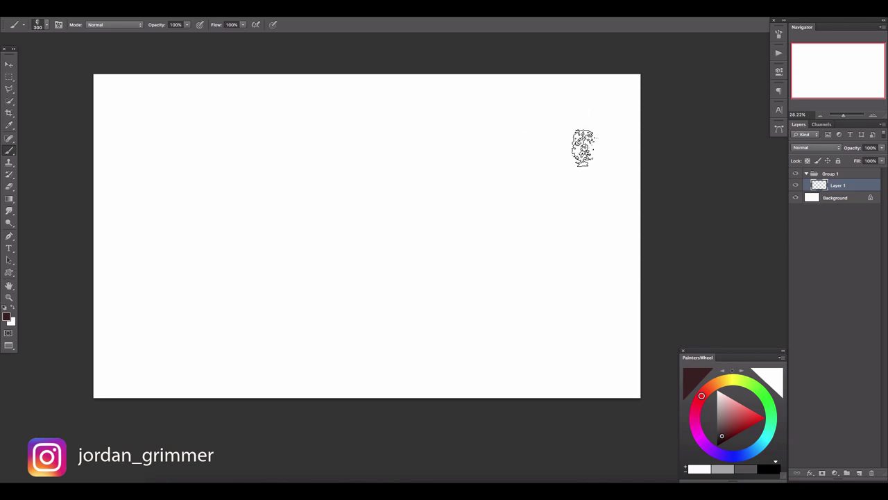
pyautogui.press(']')
pyautogui.press(']')
pyautogui.press(']')
pyautogui.moveTo(583, 147)
pyautogui.mouseDown()
pyautogui.moveTo(644, 208)
pyautogui.moveTo(506, 39)
pyautogui.moveTo(595, 347)
pyautogui.moveTo(453, 80)
pyautogui.moveTo(451, 413)
pyautogui.mouseUp()
# - Extend slightly lighter maroon strokes toward the canvas middle with a smaller brush
pyautogui.keyDown('alt'); pyautogui.click(525, 228); pyautogui.keyUp('alt')
pyautogui.press('[')
pyautogui.press('[')
pyautogui.press('[')
pyautogui.moveTo(525, 228)
pyautogui.mouseDown()
pyautogui.moveTo(411, 83)
pyautogui.moveTo(333, 389)
pyautogui.mouseUp()
# - Check the colour jitter settings under Color Dynamics in the brush settings
pyautogui.click(778, 34)
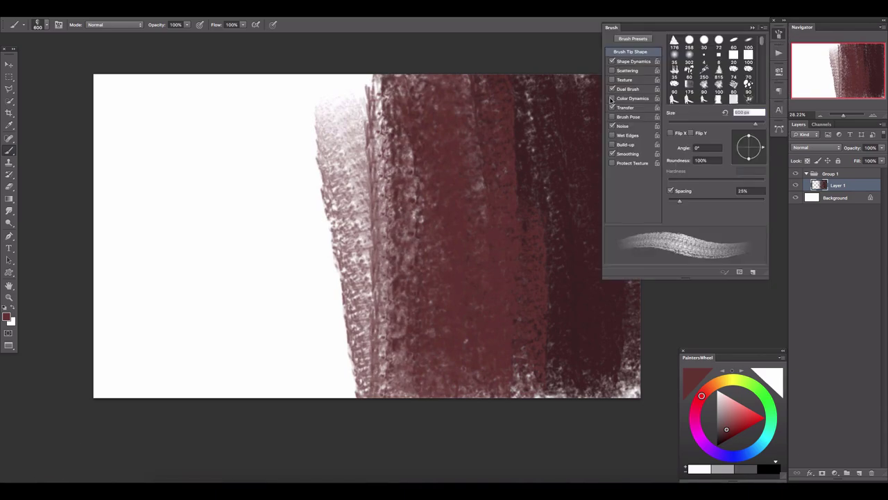
pyautogui.click(637, 99)
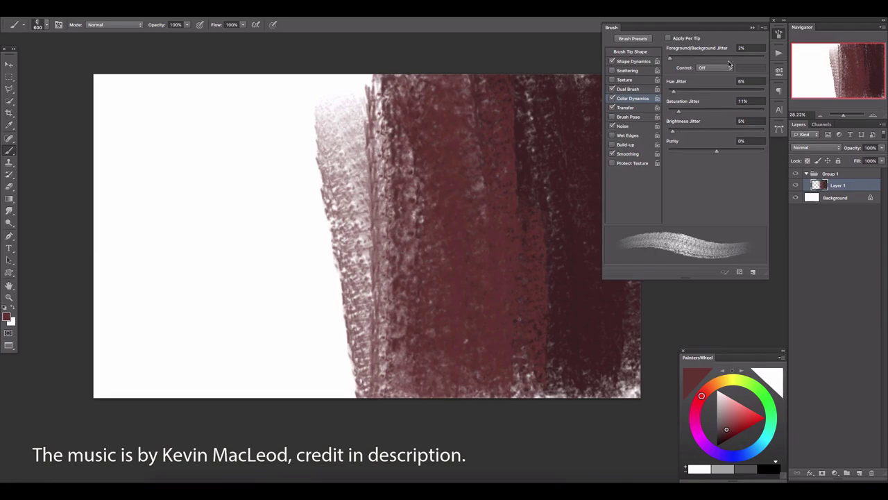
pyautogui.click(778, 34)
# - Paint pale maroon strokes on the left and cover the white speckles at lower left
pyautogui.moveTo(388, 90)
pyautogui.mouseDown()
pyautogui.moveTo(313, 258)
pyautogui.moveTo(257, 79)
pyautogui.moveTo(313, 368)
pyautogui.moveTo(254, 70)
pyautogui.moveTo(138, 49)
pyautogui.moveTo(138, 333)
pyautogui.moveTo(99, 426)
pyautogui.moveTo(293, 356)
pyautogui.moveTo(252, 49)
pyautogui.moveTo(353, 344)
pyautogui.moveTo(644, 277)
pyautogui.moveTo(589, 90)
pyautogui.moveTo(631, 56)
pyautogui.mouseUp()
pyautogui.press('[')
pyautogui.press(']')
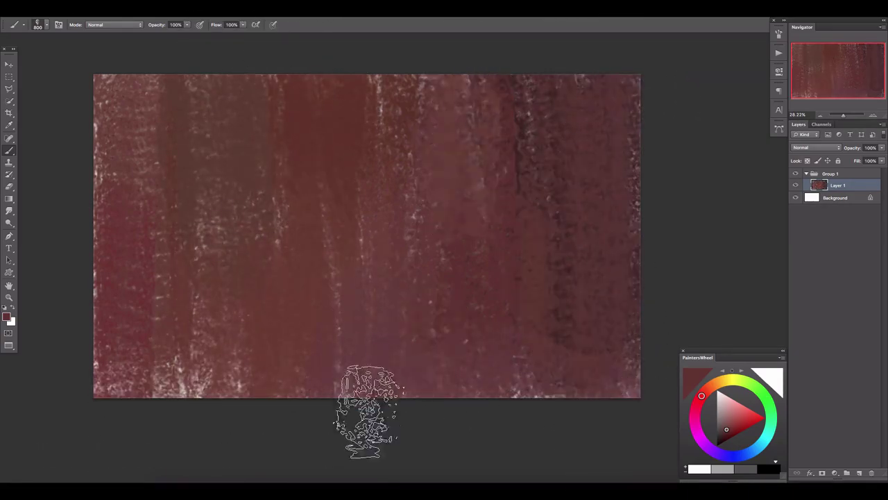
pyautogui.moveTo(368, 410); pyautogui.dragTo(69, 229)
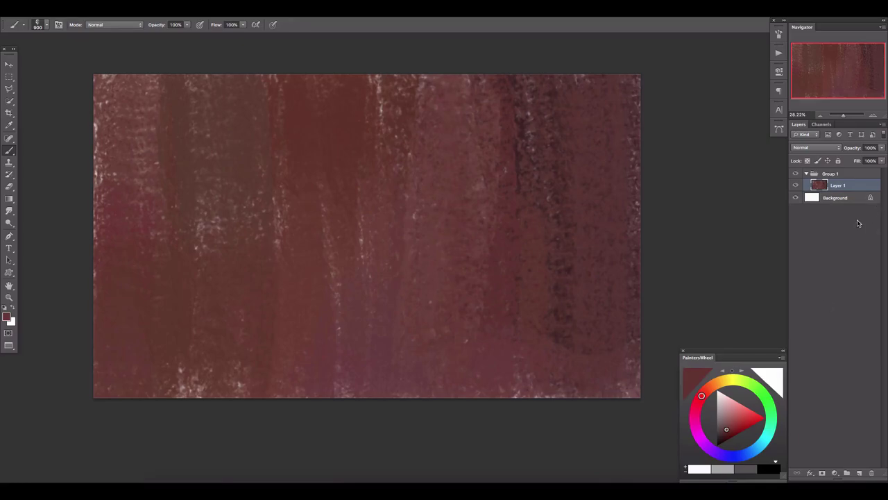
# - Merge the maroon paint into the background and add an empty layer with a small brush
pyautogui.moveTo(836, 185); pyautogui.dragTo(810, 194)
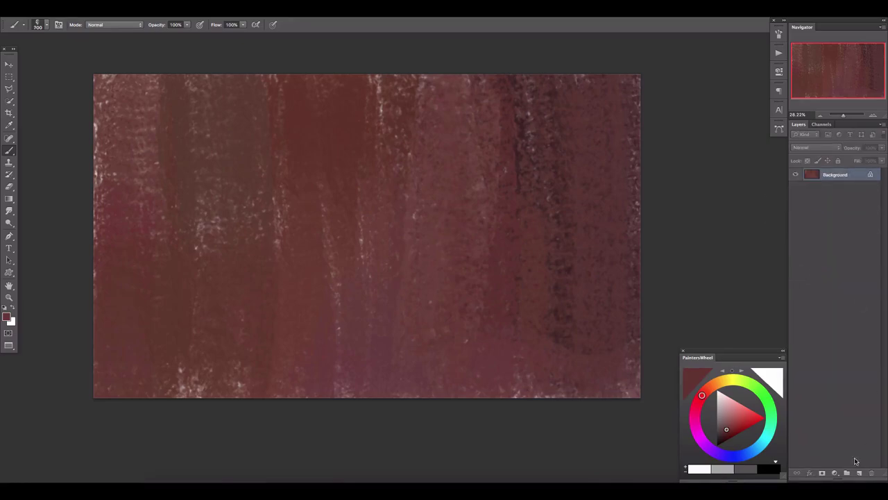
pyautogui.hotkey('ctrl', 'e')
pyautogui.click(859, 472)
pyautogui.press('[')
pyautogui.press('[')
pyautogui.press('[')
pyautogui.press('[')
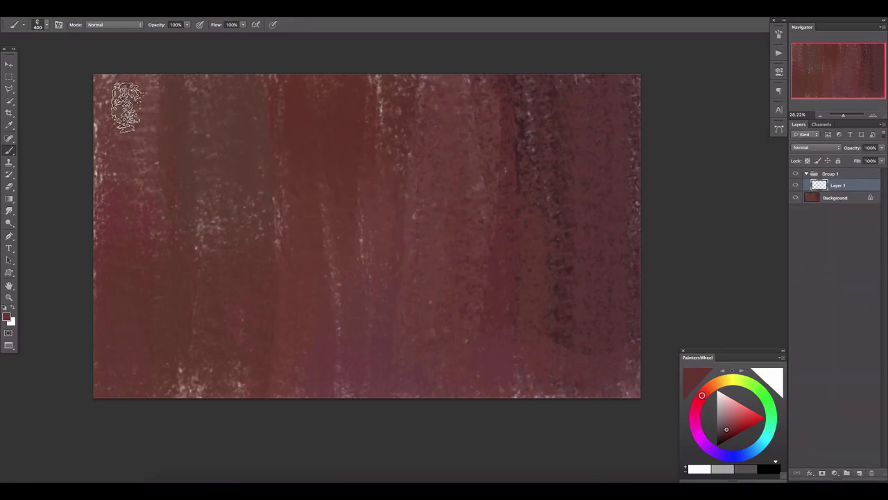
pyautogui.press('[')
pyautogui.press('[')
pyautogui.press('[')
pyautogui.click(724, 436)
pyautogui.moveTo(702, 395); pyautogui.dragTo(703, 395)
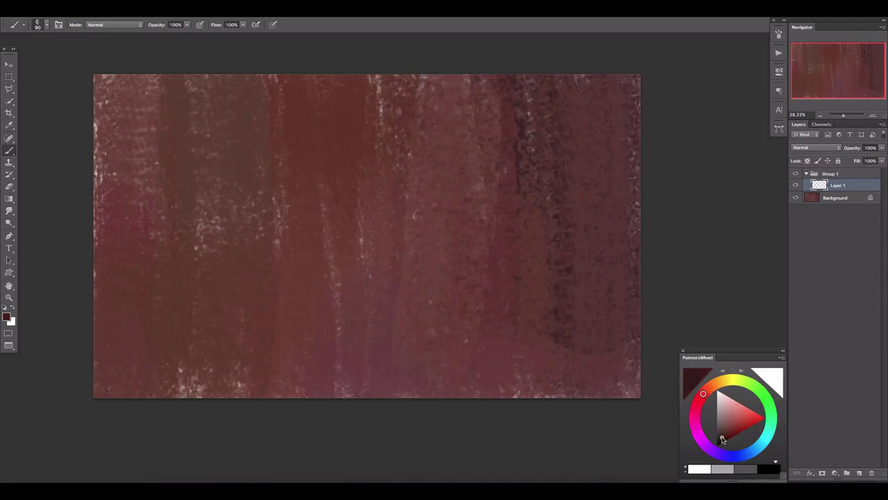
pyautogui.hscroll(-3, 288, 438)
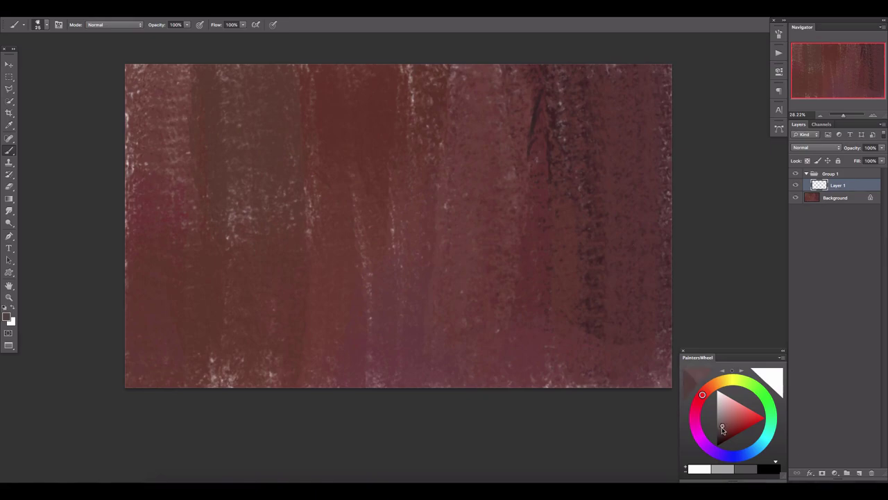
# - In light greyish pink, sketch the upper-right wall lines, ledge edges and floor lines
pyautogui.keyDown('alt'); pyautogui.click(529, 104); pyautogui.keyUp('alt')
pyautogui.moveTo(539, 89); pyautogui.dragTo(529, 148)
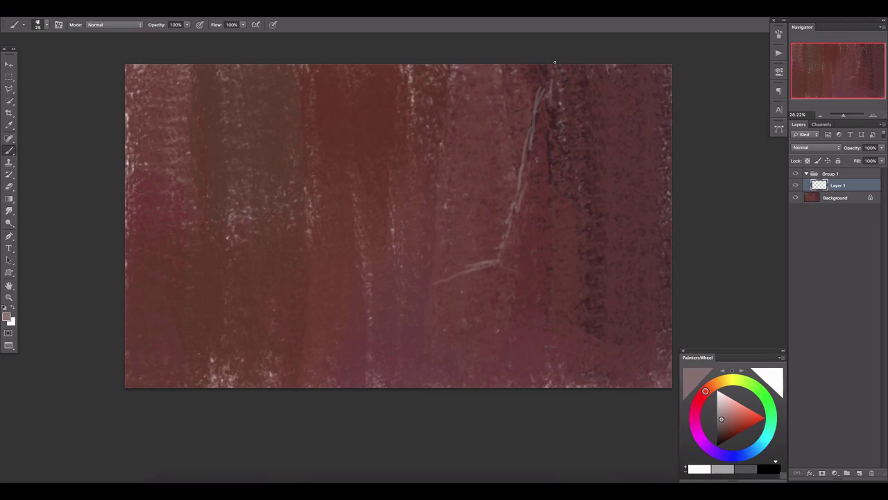
pyautogui.moveTo(541, 116); pyautogui.dragTo(479, 69)
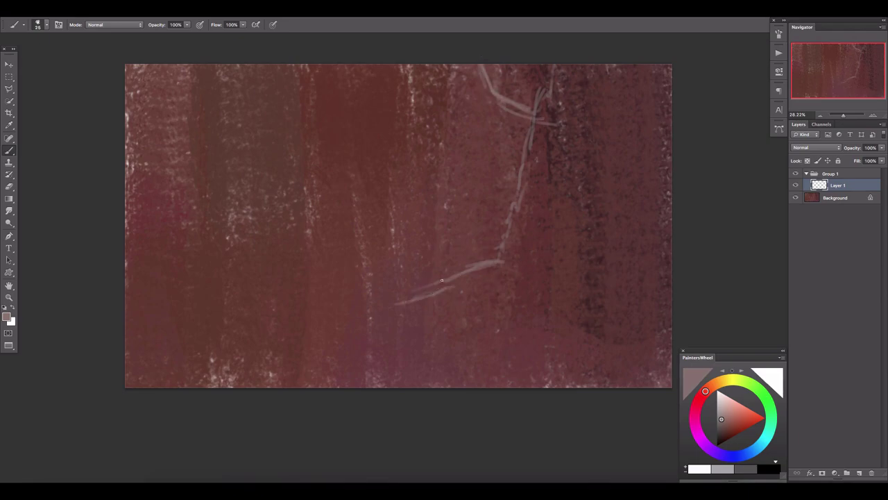
pyautogui.moveTo(442, 280)
pyautogui.mouseDown()
pyautogui.moveTo(248, 326)
pyautogui.moveTo(585, 407)
pyautogui.mouseUp()
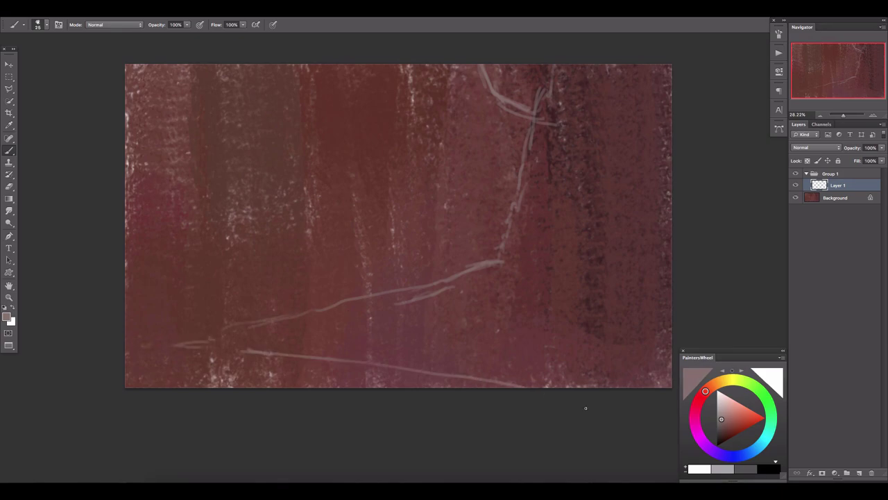
pyautogui.moveTo(241, 351); pyautogui.dragTo(122, 340)
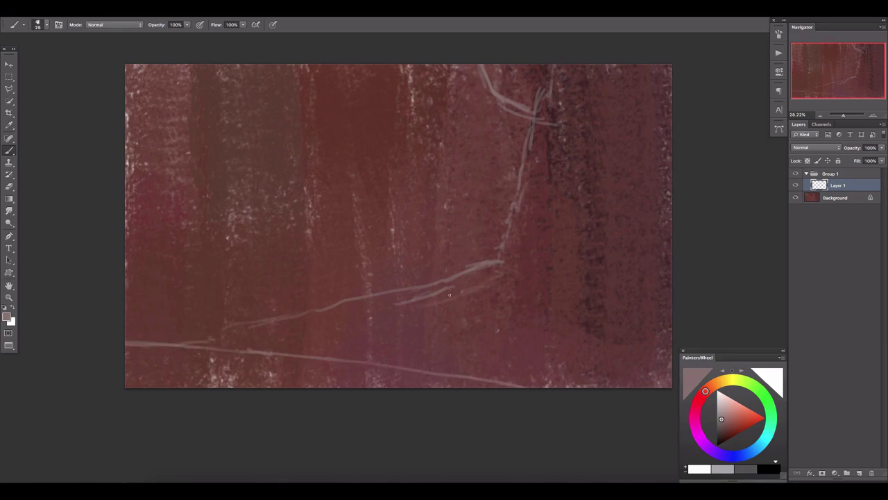
pyautogui.moveTo(464, 261); pyautogui.dragTo(270, 336)
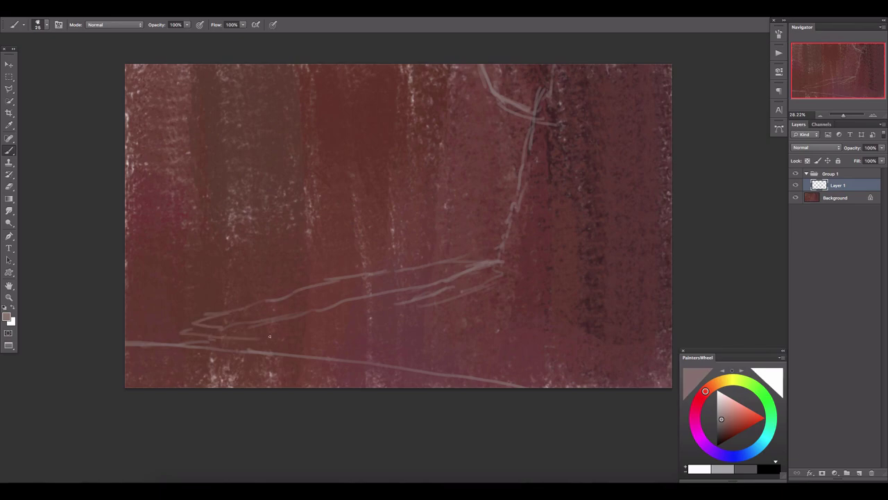
pyautogui.moveTo(375, 331); pyautogui.dragTo(676, 360)
pyautogui.moveTo(331, 331); pyautogui.dragTo(249, 324)
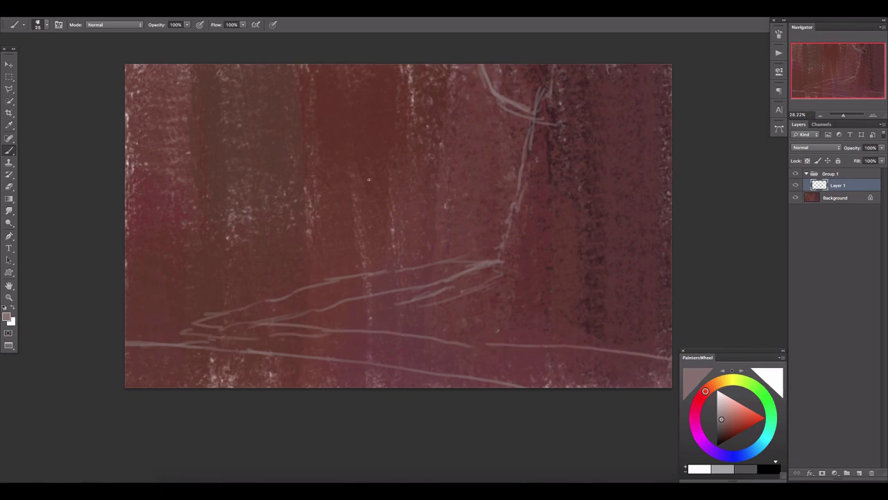
# - Erase the stray ledge lines, redraw lower-left lines, and flip the canvas horizontally
pyautogui.press('e')
pyautogui.moveTo(444, 292); pyautogui.dragTo(194, 313)
pyautogui.press('b')
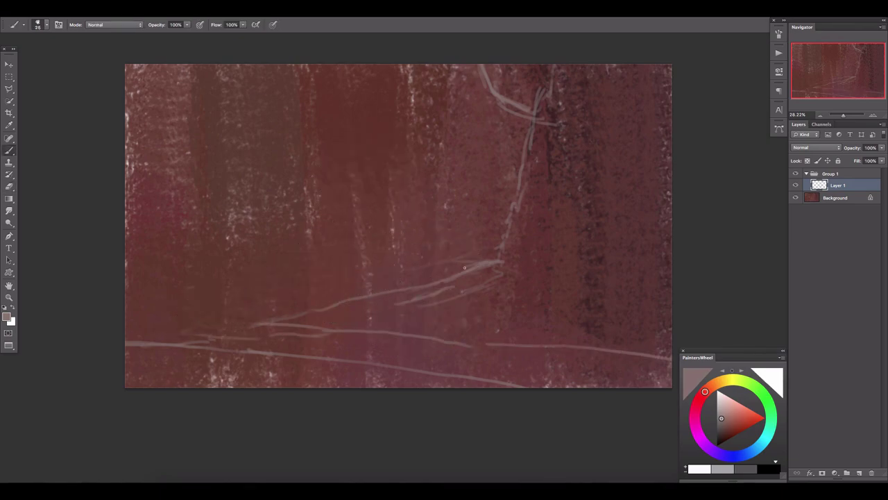
pyautogui.moveTo(464, 267); pyautogui.dragTo(210, 327)
pyautogui.hotkey('ctrl', 'shift', 'h')
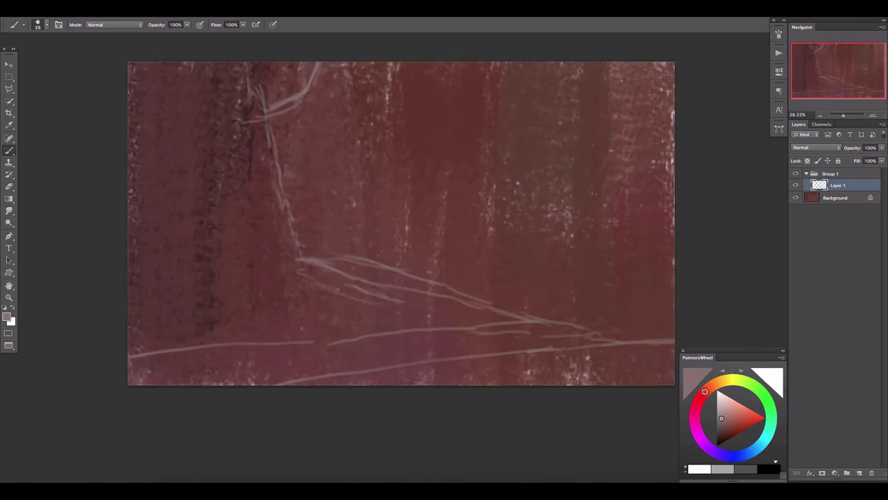
# - Sketch the wall base diagonal and the outline of the left rock wall
pyautogui.moveTo(301, 266); pyautogui.dragTo(327, 297)
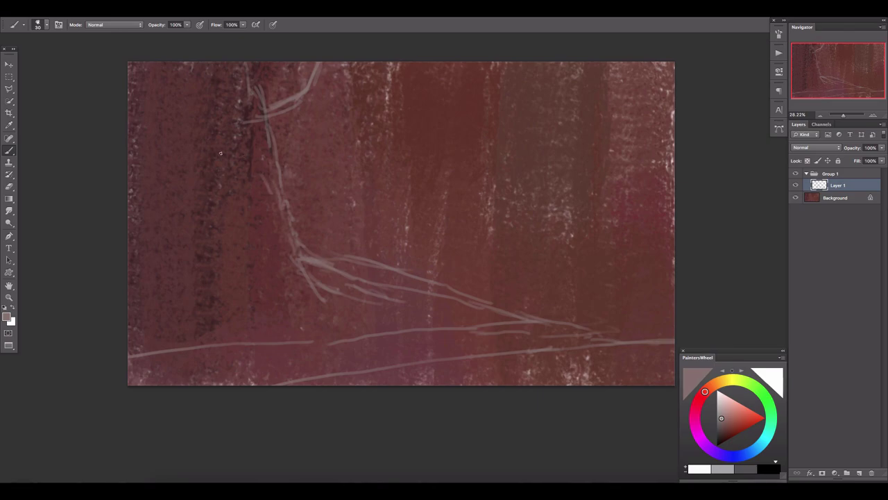
pyautogui.moveTo(246, 164); pyautogui.dragTo(277, 191)
pyautogui.moveTo(243, 168); pyautogui.dragTo(225, 127)
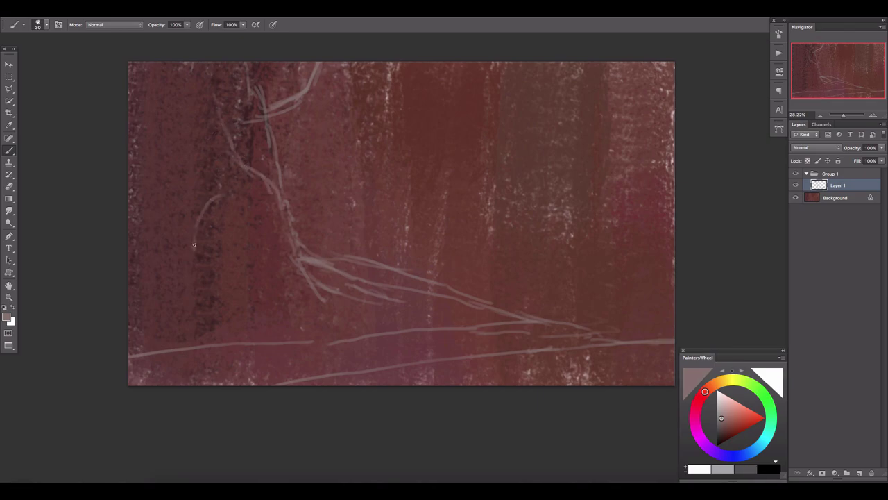
pyautogui.moveTo(209, 316); pyautogui.dragTo(129, 142)
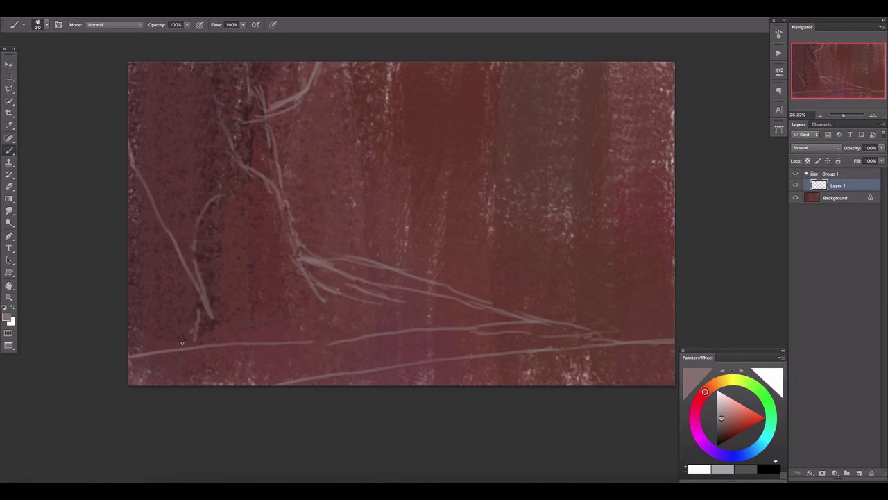
pyautogui.moveTo(465, 261); pyautogui.dragTo(463, 264)
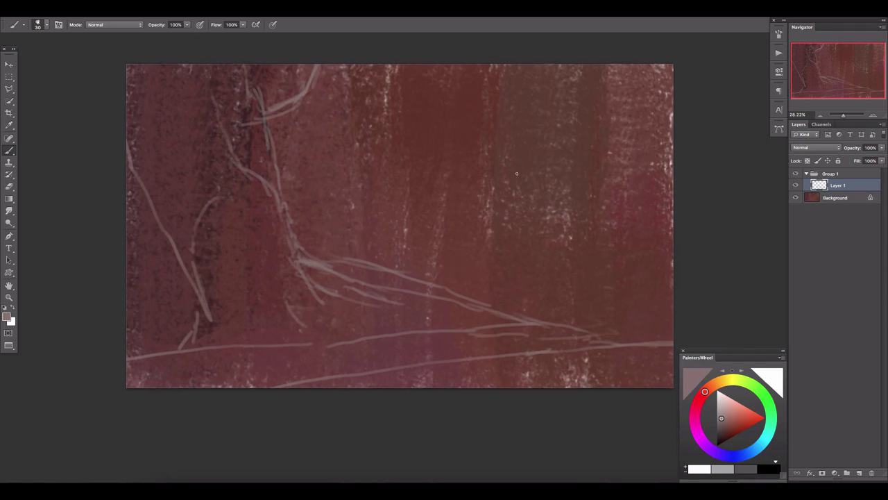
# - Sketch the central wall edge, the curving spire outline and the right wall curve
pyautogui.moveTo(388, 100); pyautogui.dragTo(381, 152)
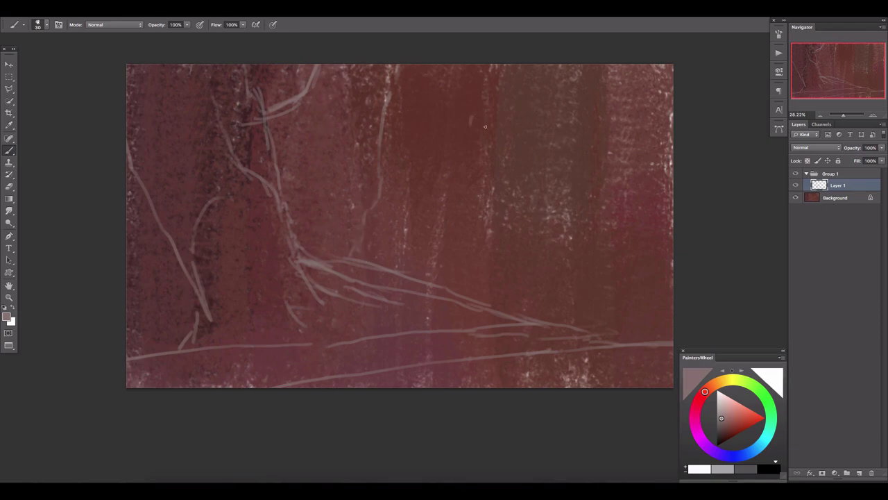
pyautogui.moveTo(479, 129)
pyautogui.mouseDown()
pyautogui.moveTo(460, 168)
pyautogui.moveTo(517, 223)
pyautogui.moveTo(378, 262)
pyautogui.mouseUp()
pyautogui.moveTo(505, 198); pyautogui.dragTo(543, 244)
pyautogui.moveTo(519, 220); pyautogui.dragTo(533, 291)
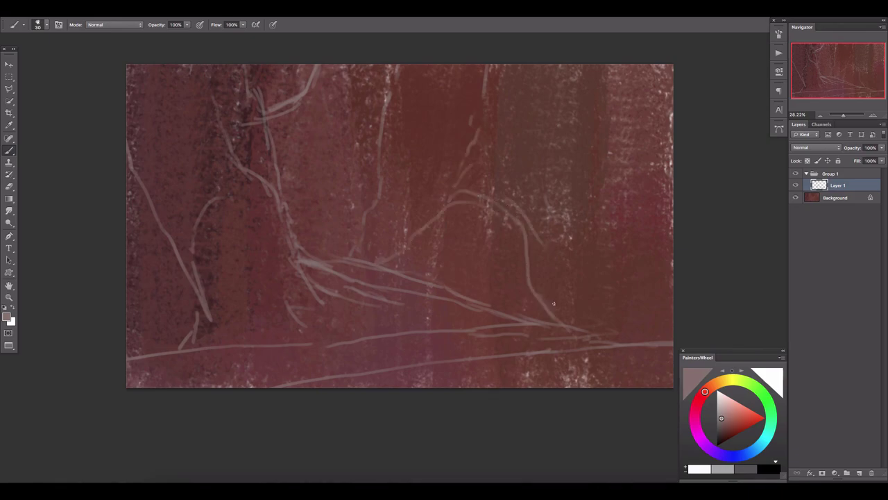
pyautogui.moveTo(665, 102); pyautogui.dragTo(651, 113)
pyautogui.moveTo(620, 66); pyautogui.dragTo(531, 238)
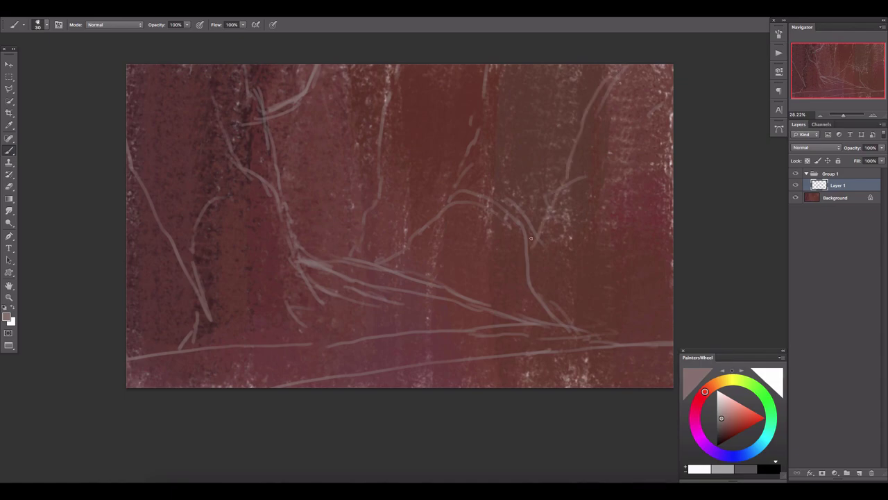
# - Add a new Layer 2 and move it above Layer 1
pyautogui.click(835, 199)
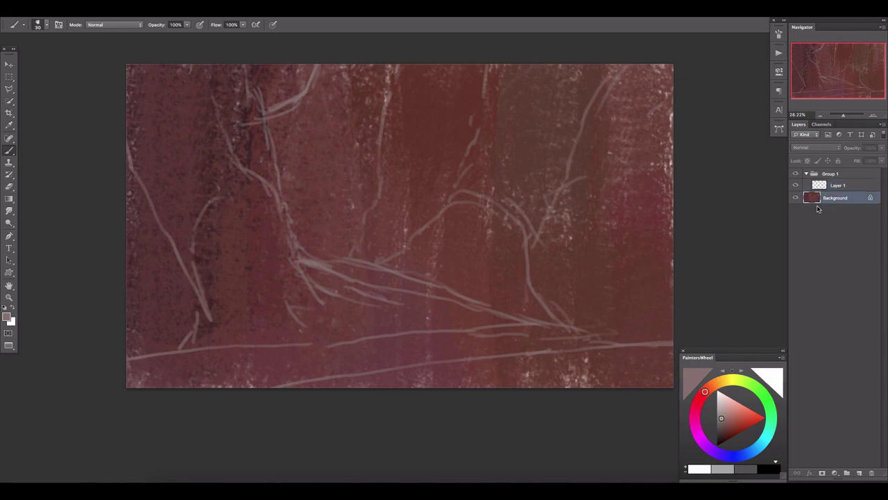
pyautogui.click(858, 473)
pyautogui.moveTo(847, 199); pyautogui.dragTo(836, 183)
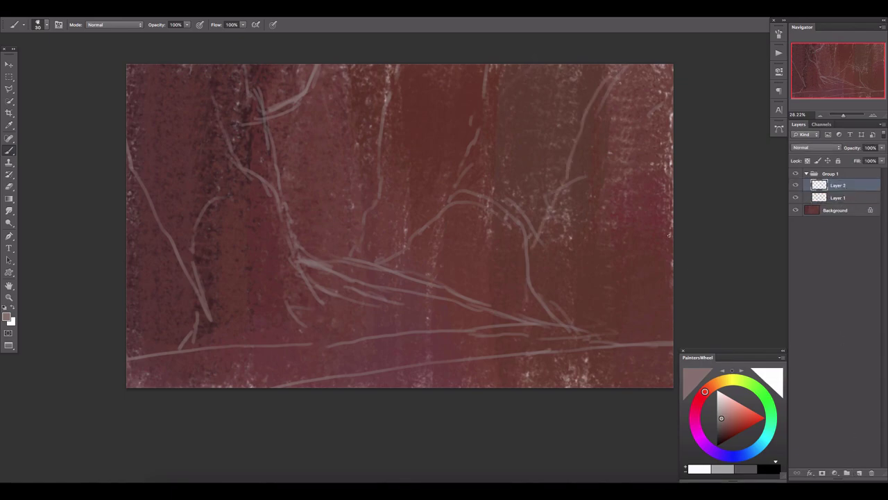
# - Lasso-select the sky gap at the top of the canyon
pyautogui.click(9, 89)
pyautogui.rightClick(10, 90)
pyautogui.click(41, 87)
pyautogui.moveTo(380, 153); pyautogui.dragTo(378, 148)
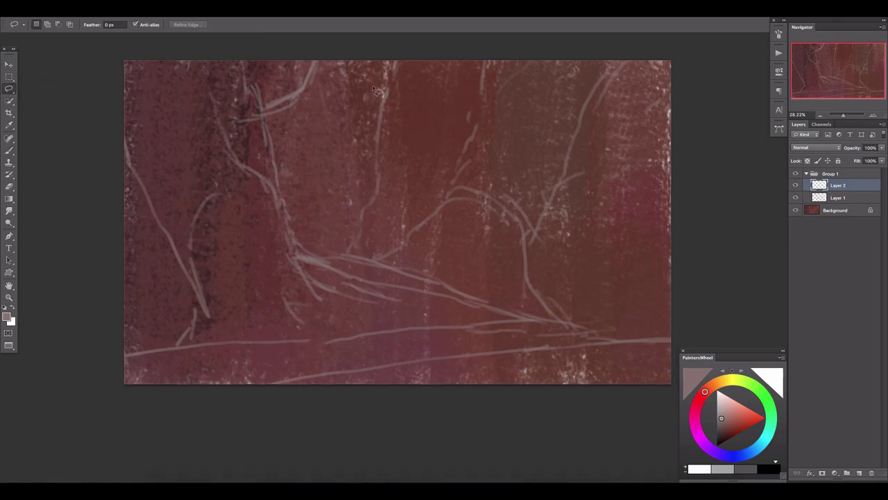
pyautogui.moveTo(353, 117); pyautogui.dragTo(305, 84)
pyautogui.moveTo(354, 41); pyautogui.dragTo(393, 49)
# - Paint pale lavender sky inside the selected gap
pyautogui.press('b')
pyautogui.click(715, 451)
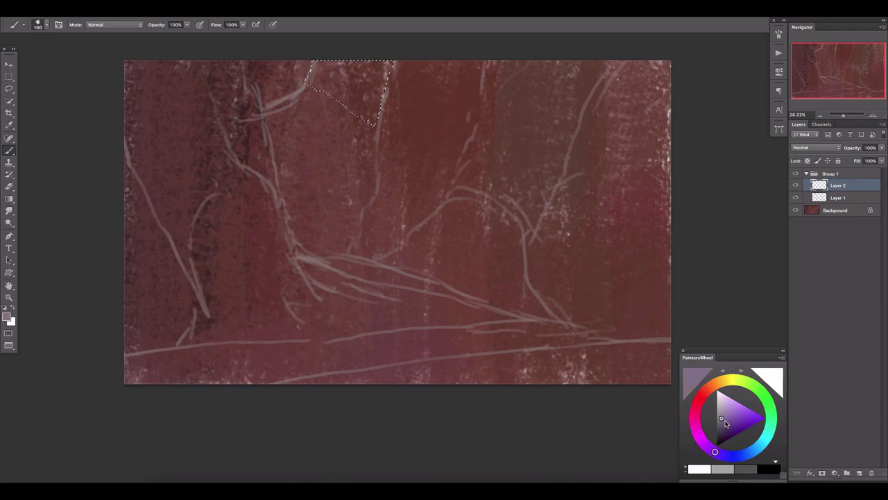
pyautogui.click(722, 408)
pyautogui.click(727, 405)
pyautogui.click(727, 456)
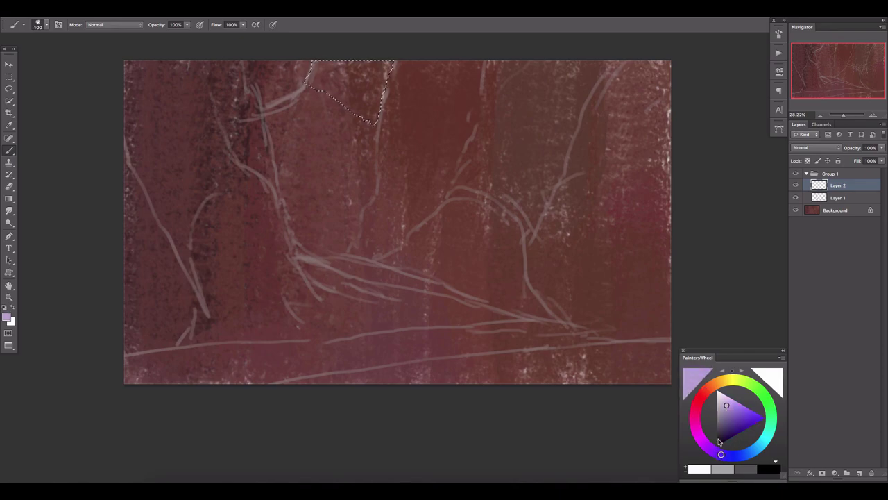
pyautogui.click(725, 395)
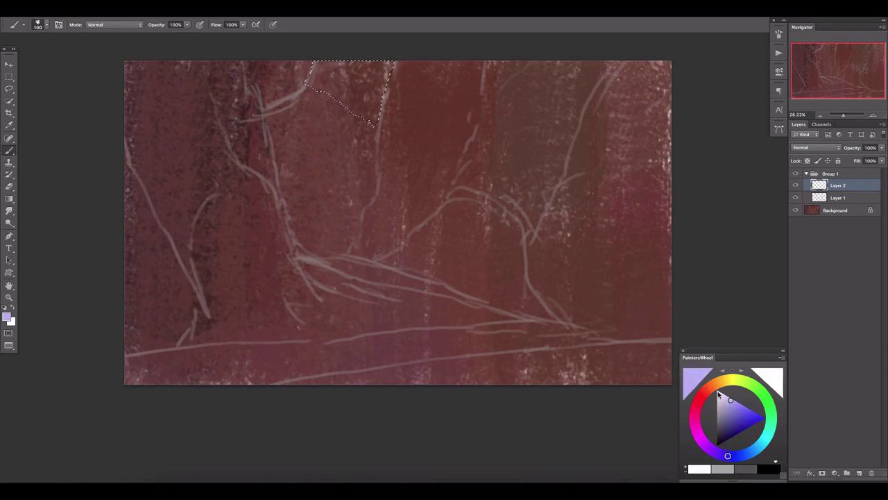
pyautogui.moveTo(539, 388); pyautogui.dragTo(535, 394)
pyautogui.moveTo(378, 76)
pyautogui.mouseDown()
pyautogui.moveTo(347, 97)
pyautogui.moveTo(305, 83)
pyautogui.mouseUp()
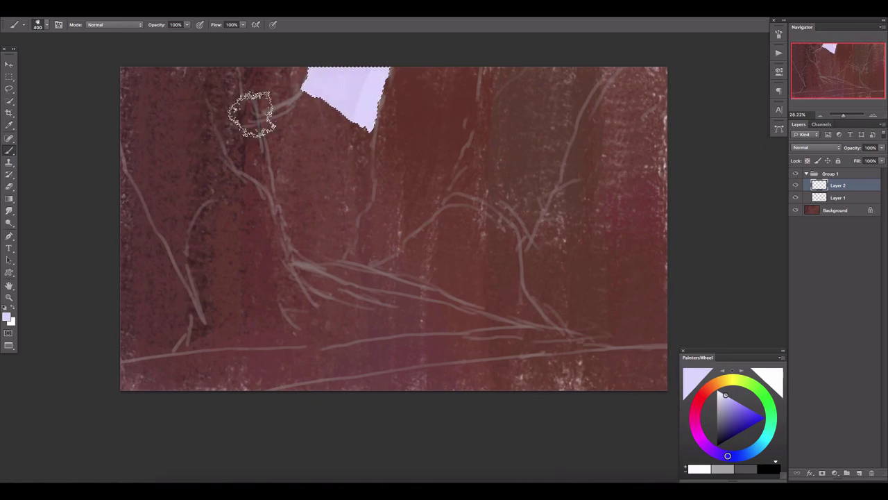
# - Deselect, erase the left part of the lavender sky, and begin lassoing the right wall
pyautogui.press(']')
pyautogui.hotkey('ctrl', 'd')
pyautogui.press(']')
pyautogui.press(']')
pyautogui.press(']')
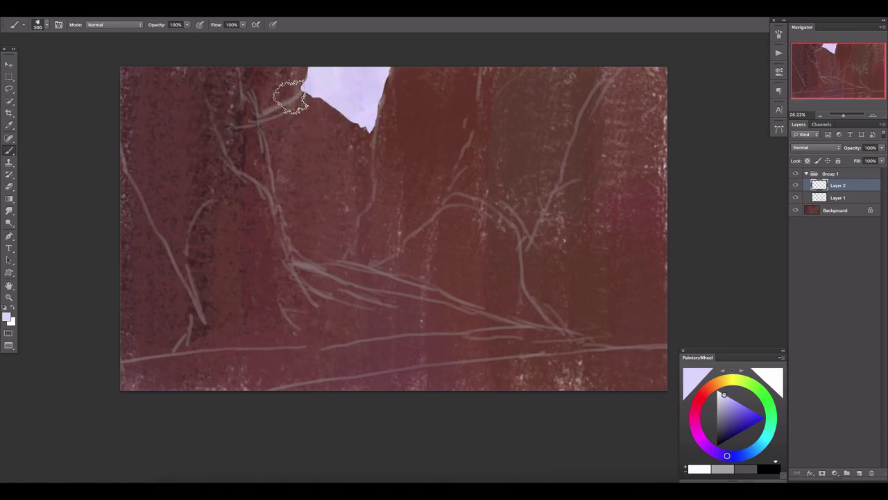
pyautogui.press('e')
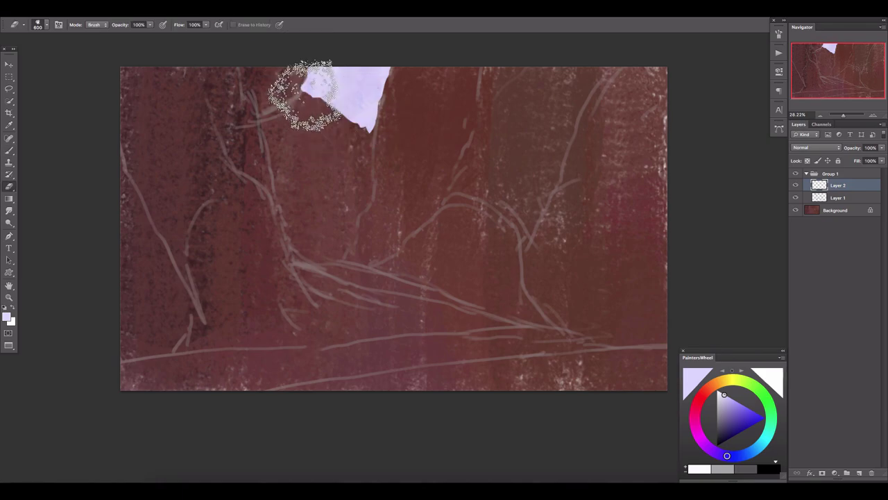
pyautogui.moveTo(293, 66); pyautogui.dragTo(308, 77)
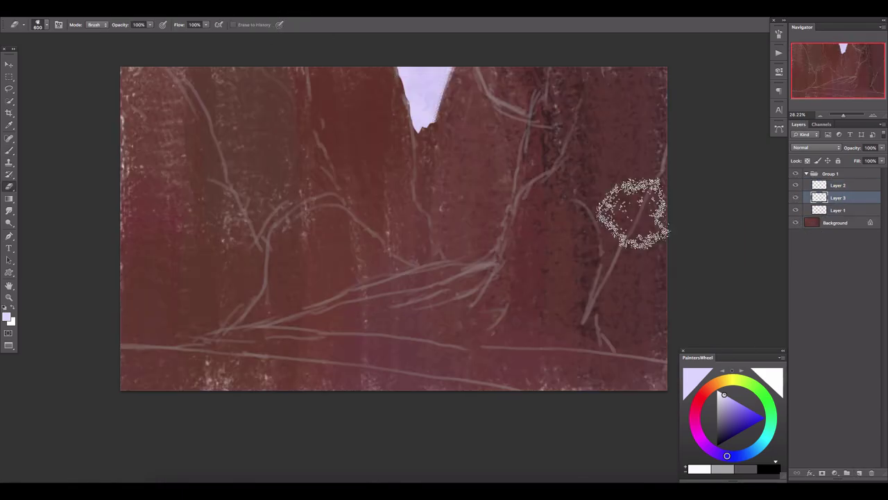
pyautogui.press('l')
pyautogui.moveTo(498, 261)
pyautogui.mouseDown()
pyautogui.moveTo(672, 446)
pyautogui.moveTo(547, 91)
pyautogui.mouseUp()
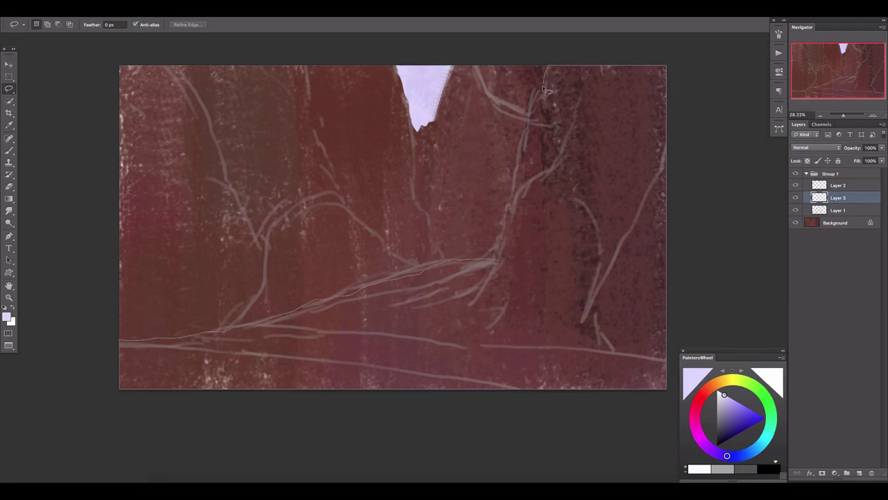
# - Fill the selected right wall and floor with very dark reddish brown, then deselect
pyautogui.moveTo(528, 130); pyautogui.dragTo(469, 278)
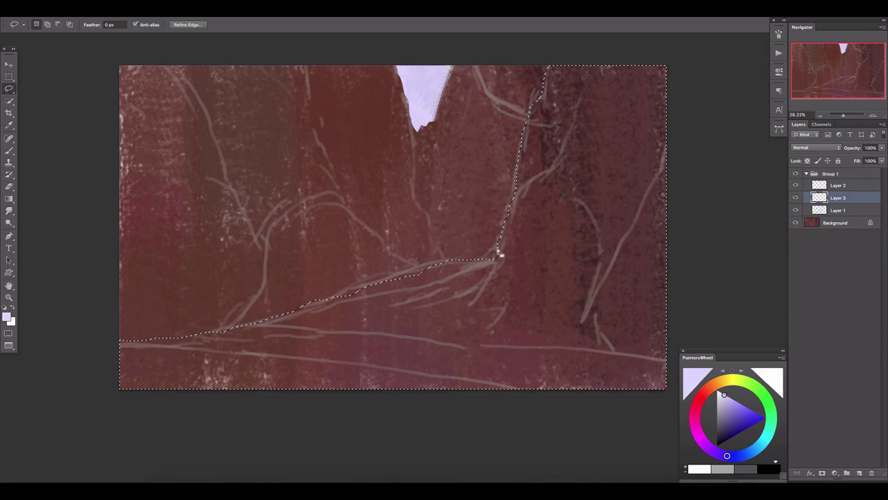
pyautogui.moveTo(560, 196); pyautogui.dragTo(589, 177)
pyautogui.press('b')
pyautogui.click(701, 396)
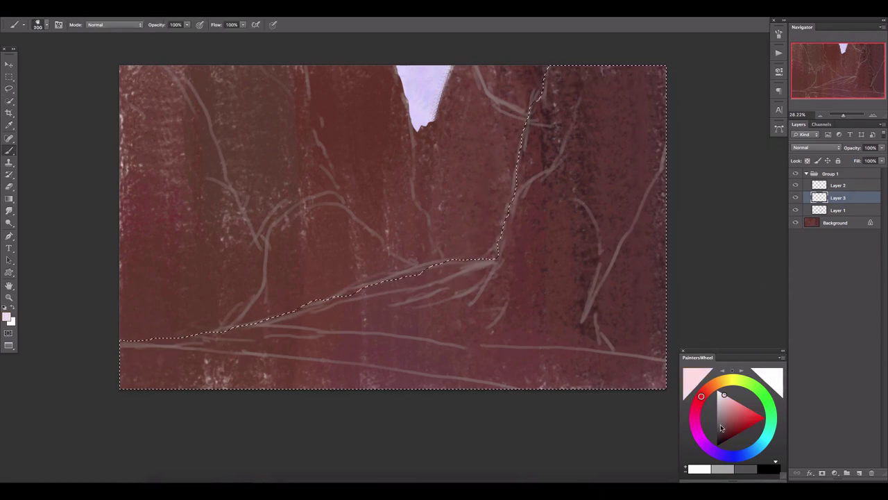
pyautogui.click(715, 439)
pyautogui.click(720, 438)
pyautogui.press(']')
pyautogui.press(']')
pyautogui.press(']')
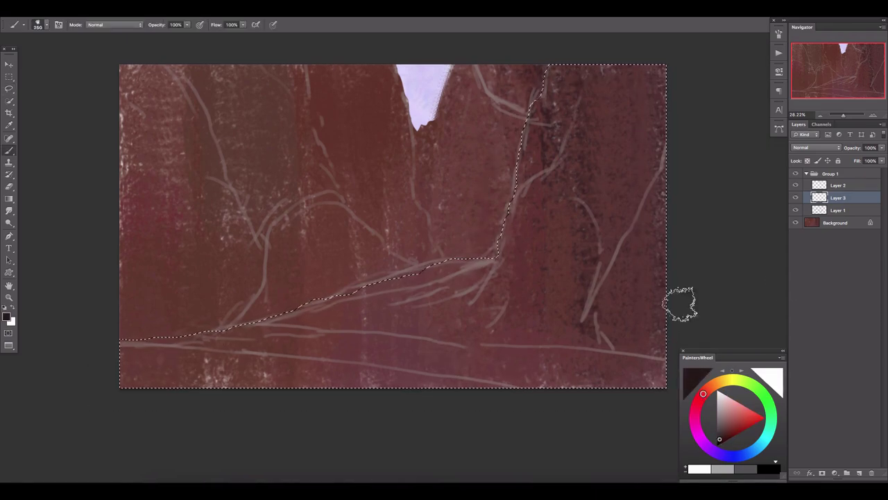
pyautogui.moveTo(666, 361)
pyautogui.mouseDown()
pyautogui.moveTo(694, 283)
pyautogui.moveTo(615, 199)
pyautogui.moveTo(630, 79)
pyautogui.moveTo(209, 341)
pyautogui.mouseUp()
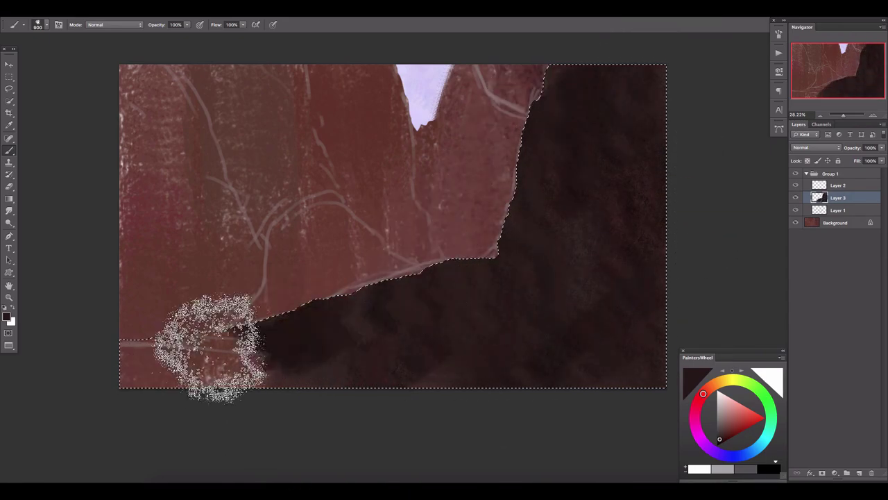
pyautogui.press(']')
pyautogui.hotkey('ctrl', 'd')
# - On a new layer, lasso-select the left rock wall up to the top
pyautogui.click(860, 473)
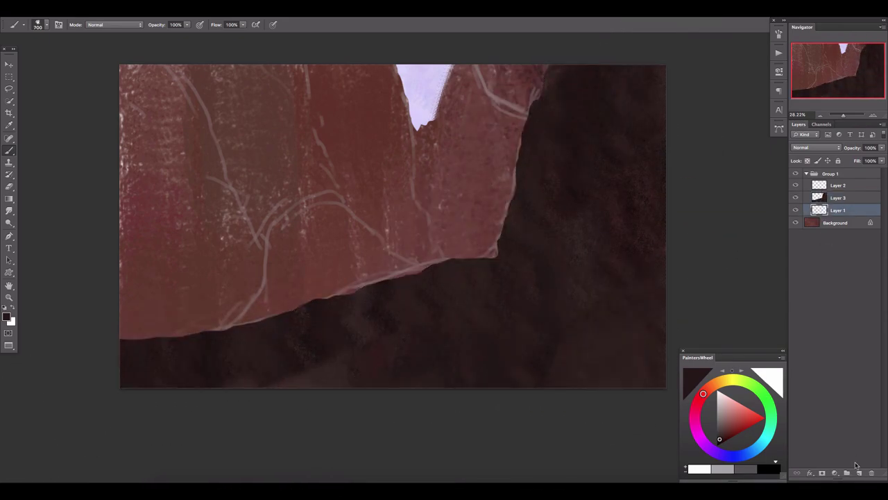
pyautogui.press('[')
pyautogui.press('l')
pyautogui.moveTo(450, 278); pyautogui.dragTo(405, 263)
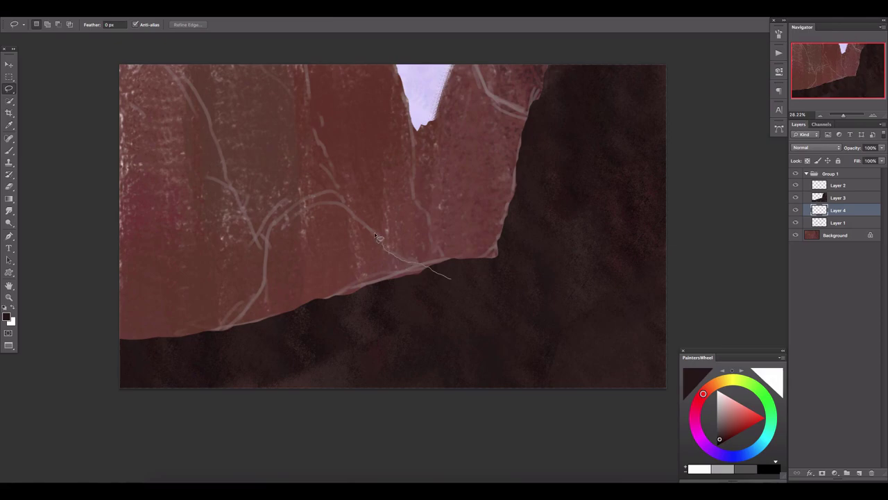
pyautogui.moveTo(313, 125); pyautogui.dragTo(302, 66)
pyautogui.moveTo(383, 53); pyautogui.dragTo(388, 397)
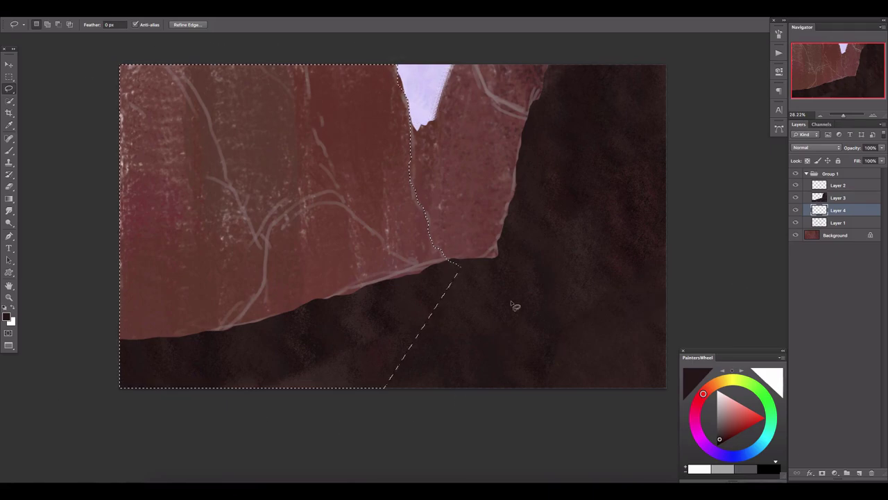
# - Paint the left wall selection dark reddish brown, covering the scribbles, then deselect
pyautogui.press('b')
pyautogui.moveTo(514, 227); pyautogui.dragTo(409, 243)
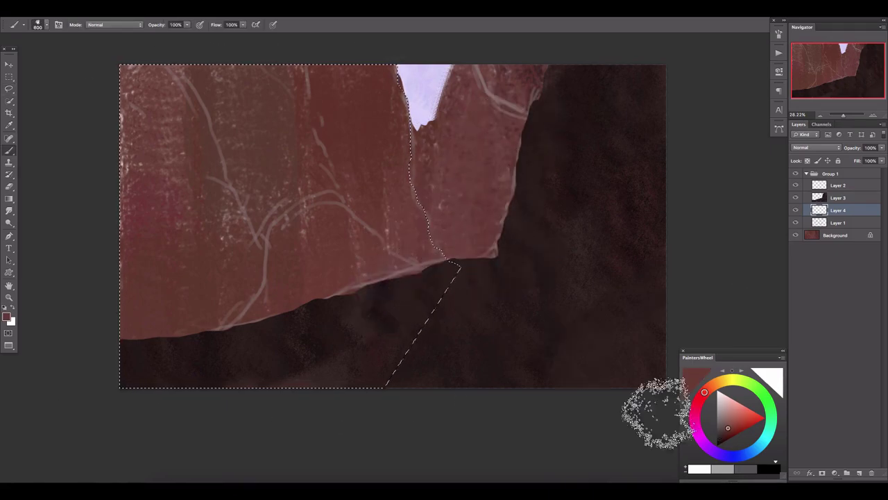
pyautogui.click(724, 437)
pyautogui.press(']')
pyautogui.press(']')
pyautogui.press(']')
pyautogui.moveTo(287, 317)
pyautogui.mouseDown()
pyautogui.moveTo(178, 79)
pyautogui.moveTo(426, 406)
pyautogui.mouseUp()
pyautogui.moveTo(330, 294)
pyautogui.mouseDown()
pyautogui.moveTo(183, 363)
pyautogui.moveTo(367, 294)
pyautogui.mouseUp()
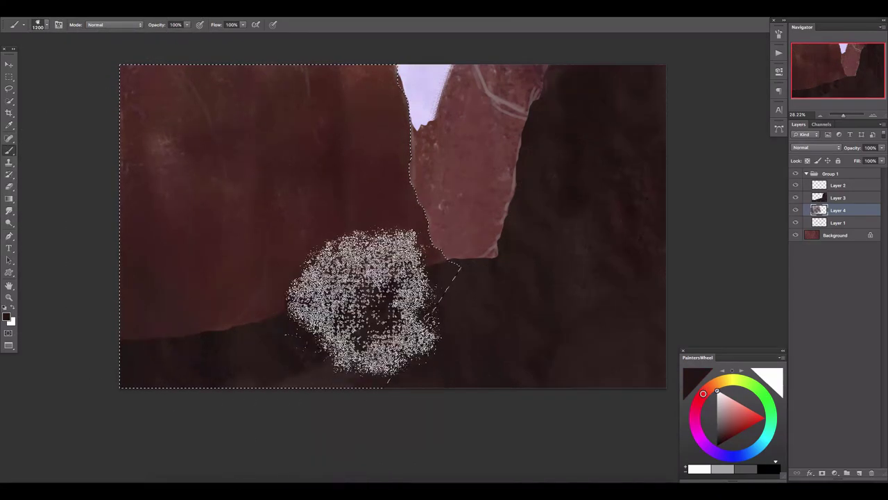
pyautogui.hotkey('ctrl', 'd')
pyautogui.press(']')
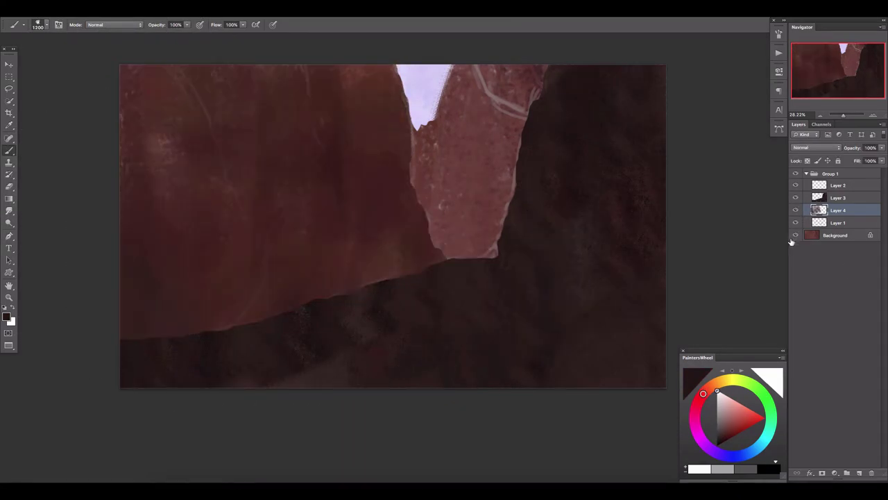
# - Toggle the sky and rock layers to compare, then select the group's bottom layer
pyautogui.click(795, 185)
pyautogui.click(795, 185)
pyautogui.click(794, 235)
pyautogui.click(795, 223)
pyautogui.hotkey('alt', '[')
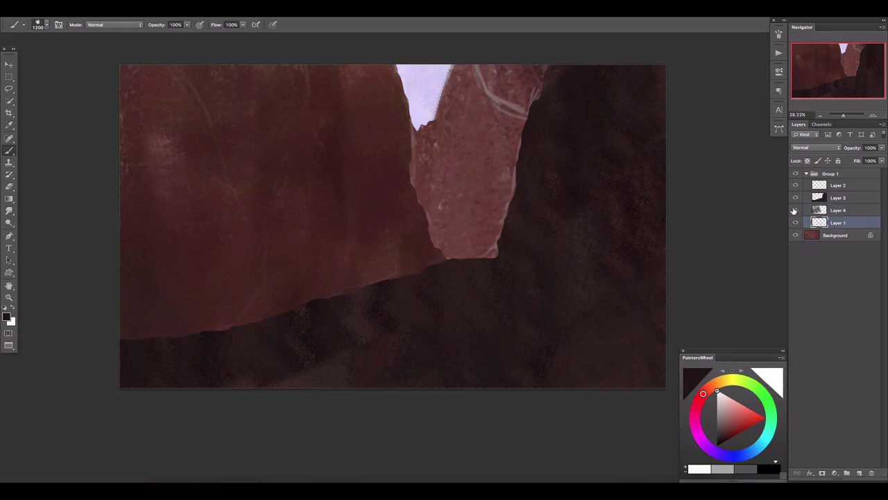
# - On a new layer, draw a fading peach gradient glow across the canyon gap at 59% opacity
pyautogui.click(860, 473)
pyautogui.press('g')
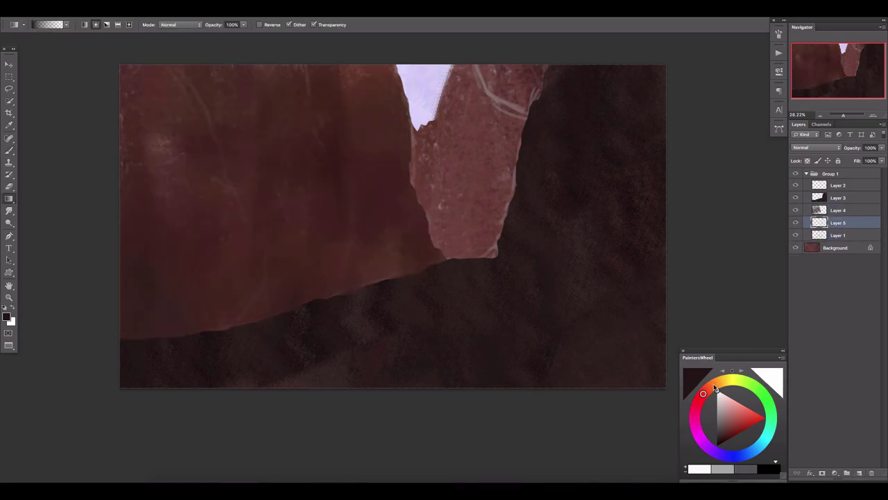
pyautogui.click(715, 386)
pyautogui.click(737, 402)
pyautogui.click(83, 24)
pyautogui.moveTo(458, 292); pyautogui.dragTo(458, 104)
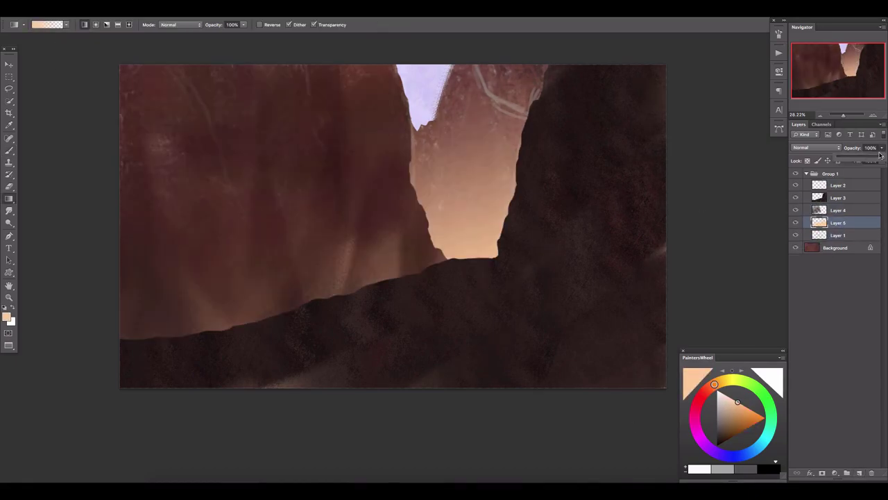
pyautogui.moveTo(880, 155); pyautogui.dragTo(853, 162)
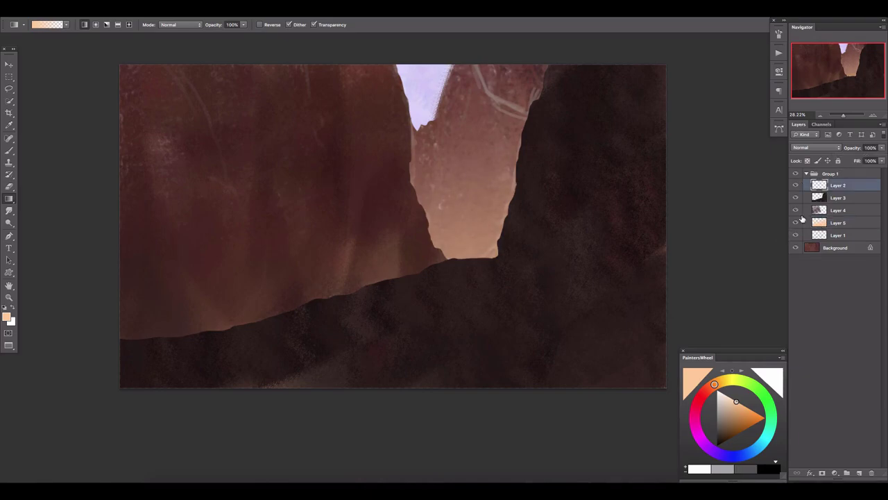
# - Darken the right rock wall's edge near the ridge with dark brown
pyautogui.click(805, 199)
pyautogui.press('b')
pyautogui.press('[')
pyautogui.press('[')
pyautogui.press('[')
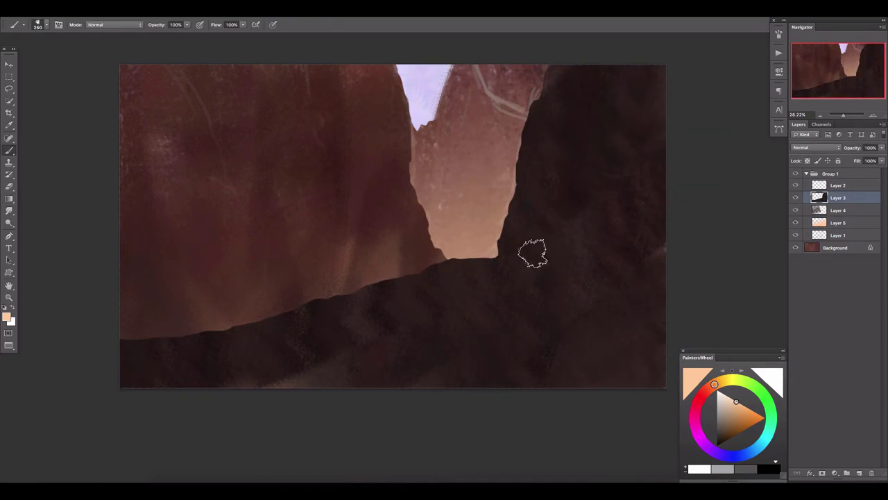
pyautogui.keyDown('alt'); pyautogui.click(513, 240); pyautogui.keyUp('alt')
pyautogui.moveTo(546, 225); pyautogui.dragTo(500, 251)
pyautogui.press('[')
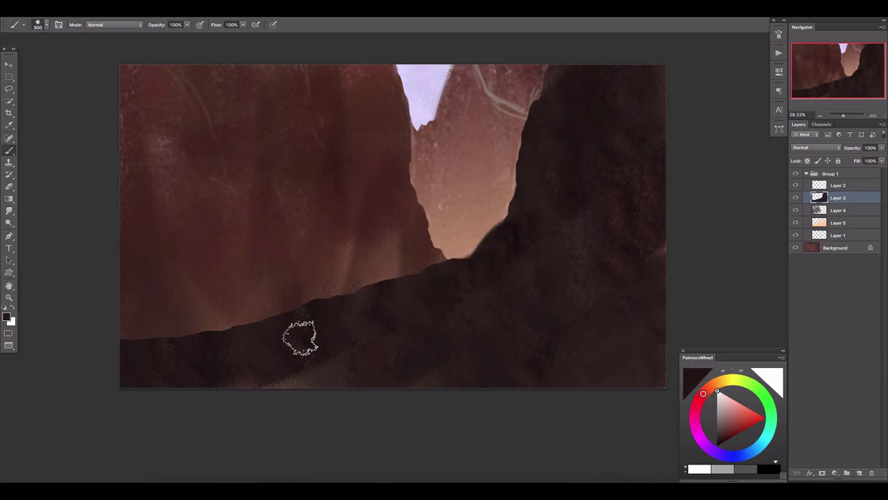
# - Move the sketch layer to the group's top, hide it, and add a layer above the right wall
pyautogui.moveTo(822, 236); pyautogui.dragTo(791, 188)
pyautogui.click(795, 185)
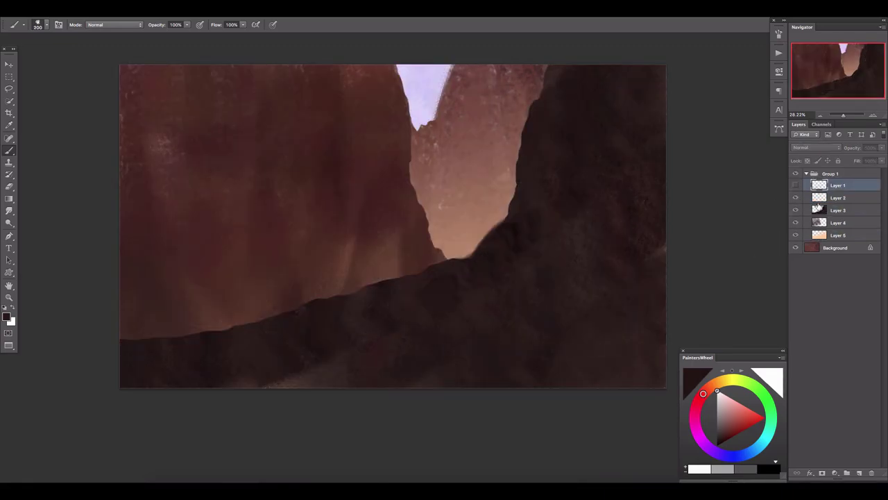
pyautogui.click(843, 210)
pyautogui.hotkey('ctrl', 'shift', 'alt', 'n')
# - Clip the new layer to the wall and set the brush to taper with pressure, transfer off
pyautogui.rightClick(852, 210)
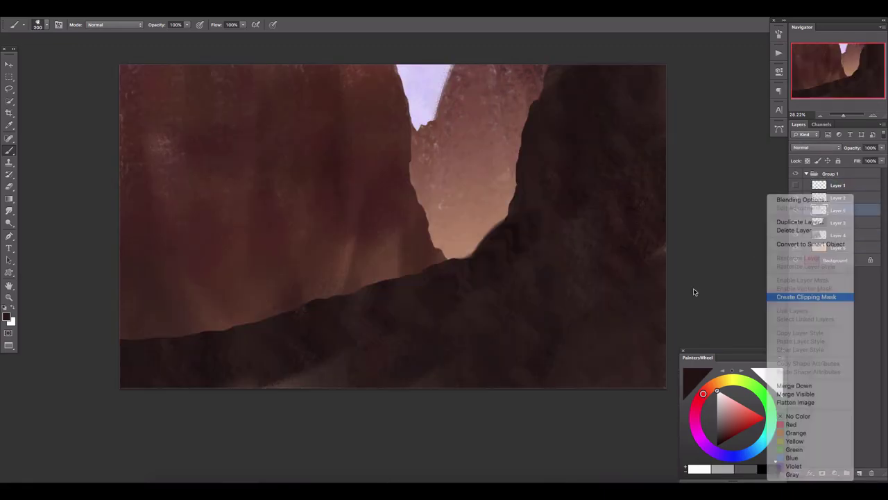
pyautogui.click(805, 294)
pyautogui.click(779, 34)
pyautogui.click(612, 108)
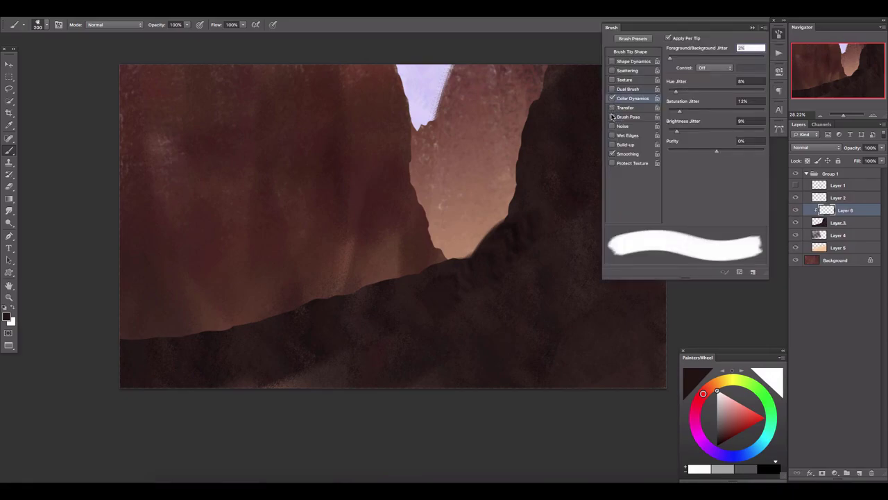
pyautogui.click(633, 62)
pyautogui.click(778, 34)
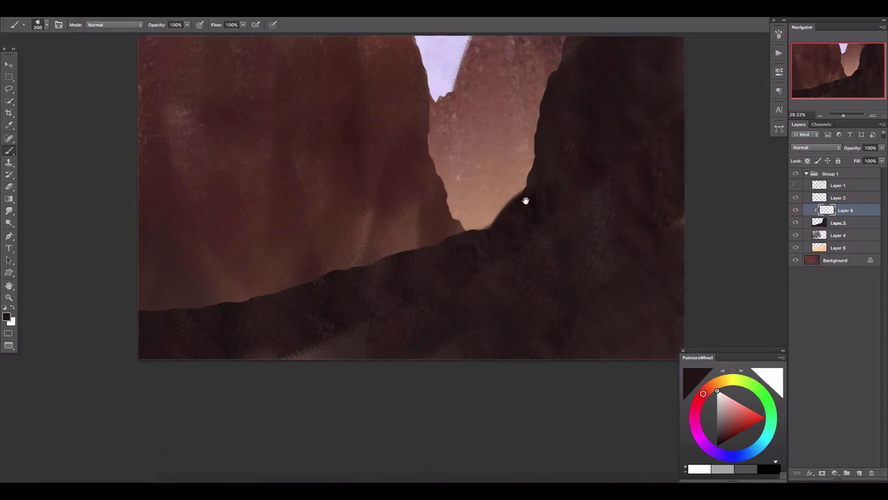
# - Pick dark purple and paint a small blue-purple streak along the ridge
pyautogui.scroll(-3, 525, 199)
pyautogui.hscroll(-2, 526, 199)
pyautogui.click(716, 451)
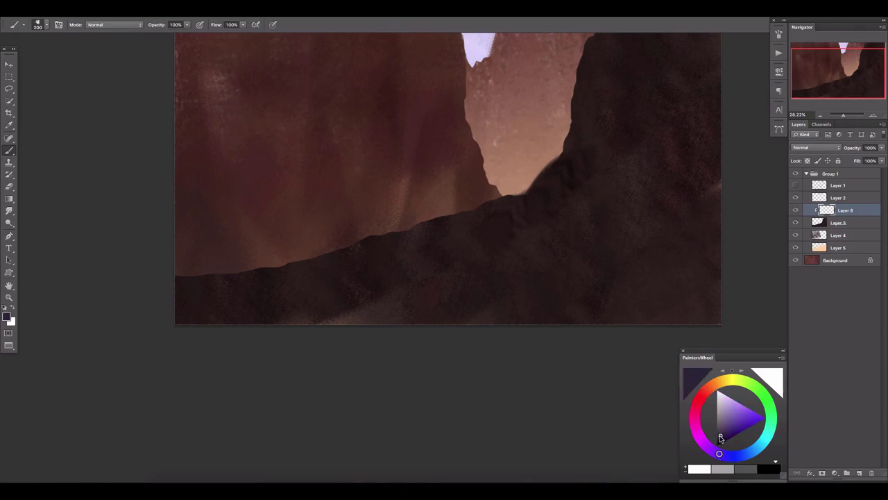
pyautogui.press('[')
pyautogui.press('[')
pyautogui.hscroll(2, 401, 222)
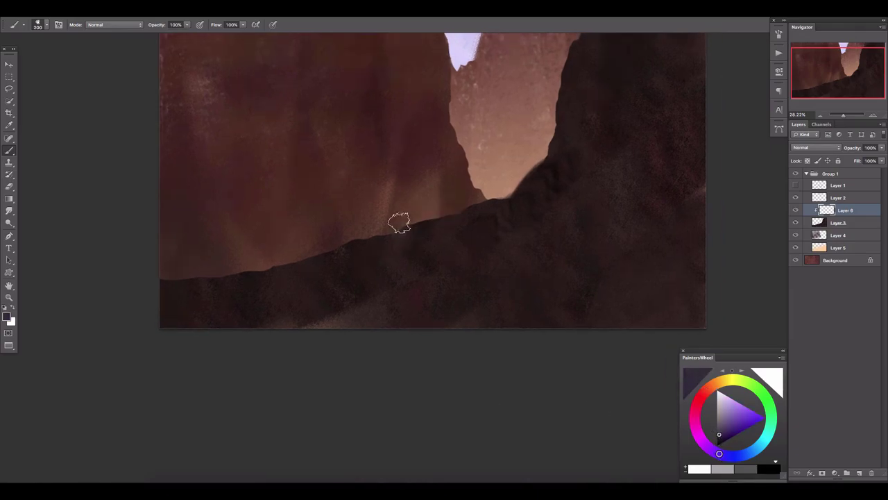
pyautogui.moveTo(430, 220)
pyautogui.mouseDown()
pyautogui.moveTo(368, 248)
pyautogui.moveTo(486, 196)
pyautogui.moveTo(333, 242)
pyautogui.moveTo(344, 279)
pyautogui.moveTo(257, 248)
pyautogui.mouseUp()
pyautogui.hscroll(2, 369, 248)
# - Widen the purple band along the floor and remove the stray sliver on the right ridge
pyautogui.press(']')
pyautogui.press(']')
pyautogui.press(']')
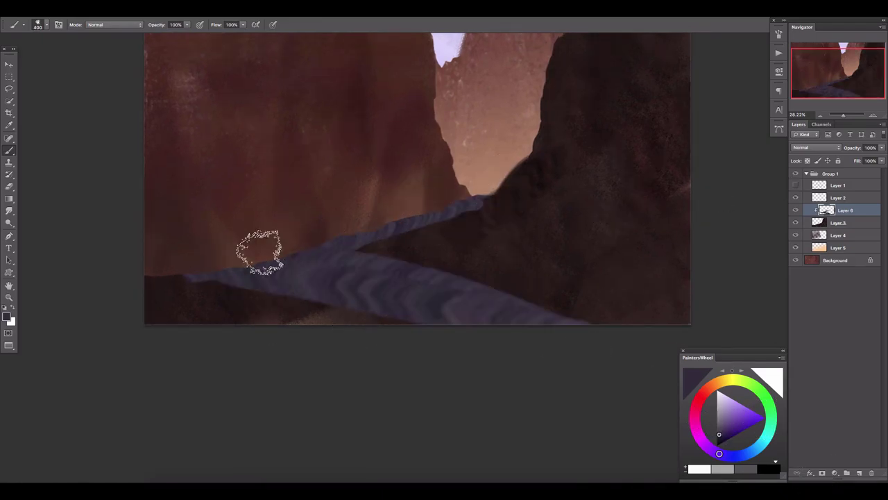
pyautogui.scroll(1, 416, 198)
pyautogui.press('[')
pyautogui.press('[')
pyautogui.press('[')
pyautogui.moveTo(485, 201); pyautogui.dragTo(548, 163)
pyautogui.click(576, 159)
pyautogui.press('[')
pyautogui.press('[')
pyautogui.press('[')
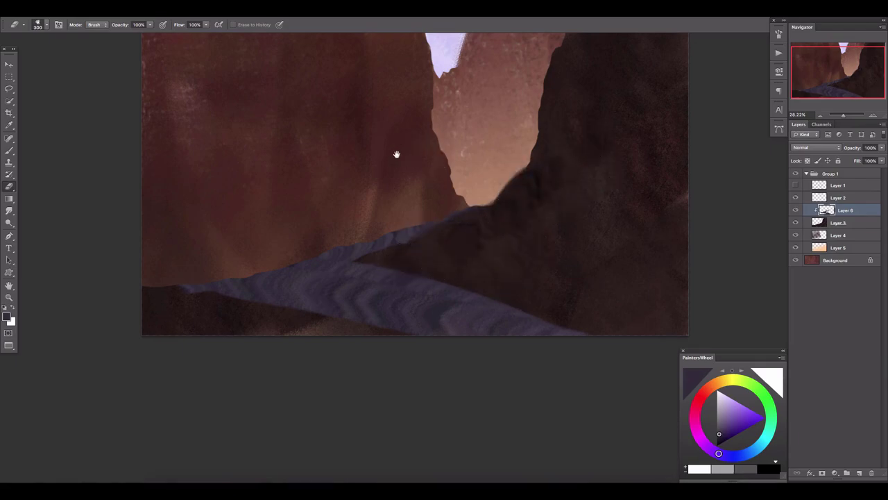
pyautogui.moveTo(396, 154); pyautogui.dragTo(369, 177)
# - On a new layer clipped to Layer 3, paint purple light down the right and lower-right cliff
pyautogui.click(810, 222)
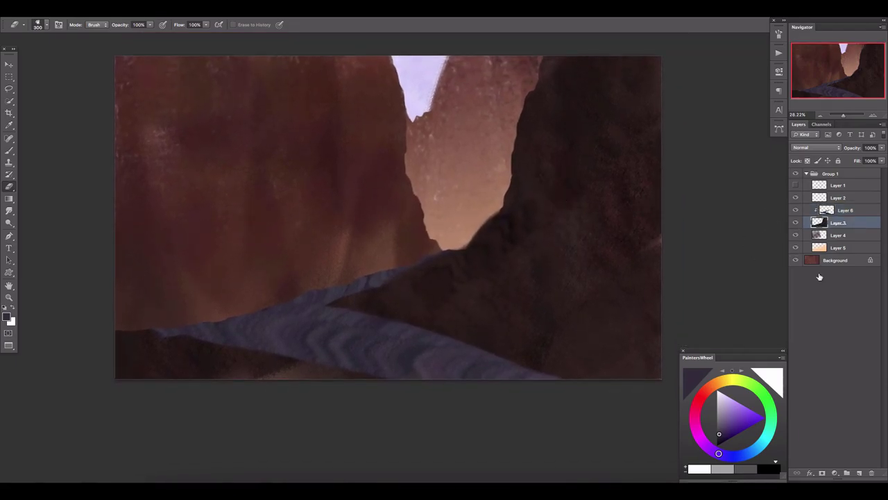
pyautogui.click(858, 473)
pyautogui.press('b')
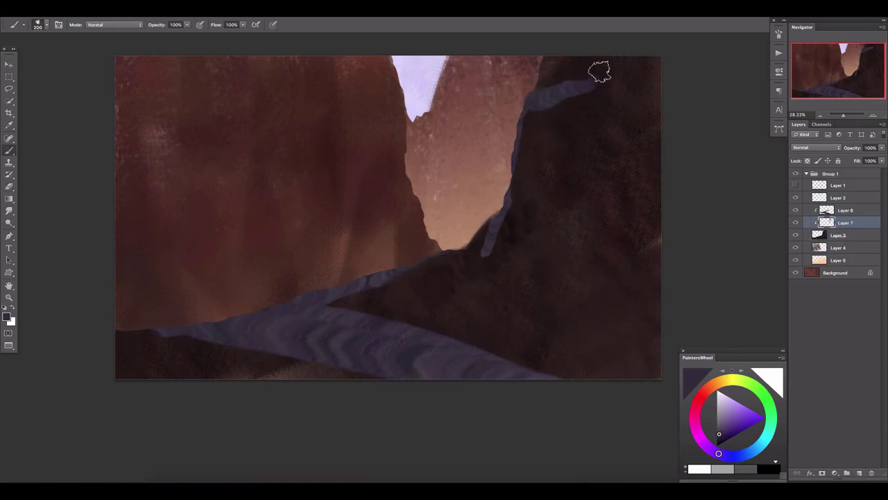
pyautogui.moveTo(624, 85)
pyautogui.mouseDown()
pyautogui.moveTo(551, 214)
pyautogui.moveTo(650, 188)
pyautogui.moveTo(555, 340)
pyautogui.moveTo(560, 291)
pyautogui.mouseUp()
pyautogui.press('[')
pyautogui.press('[')
pyautogui.press('[')
pyautogui.moveTo(503, 255); pyautogui.dragTo(457, 256)
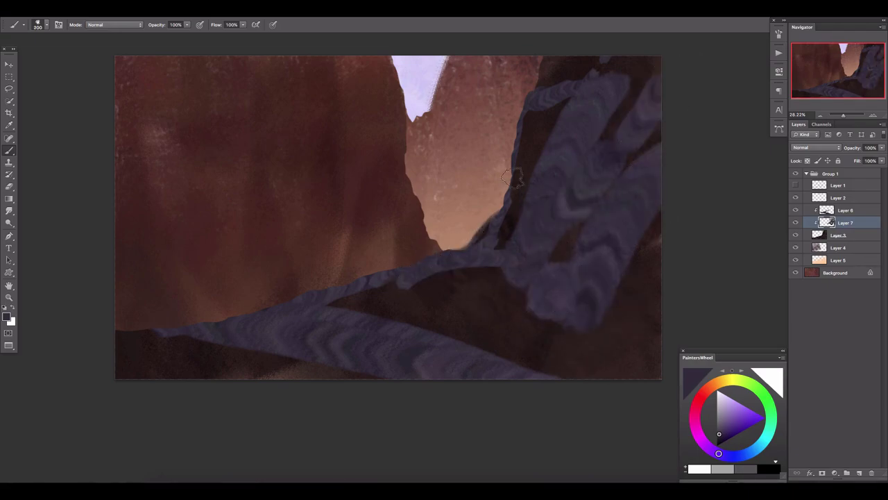
pyautogui.moveTo(457, 297); pyautogui.dragTo(614, 311)
pyautogui.hotkey('ctrl', 'z')
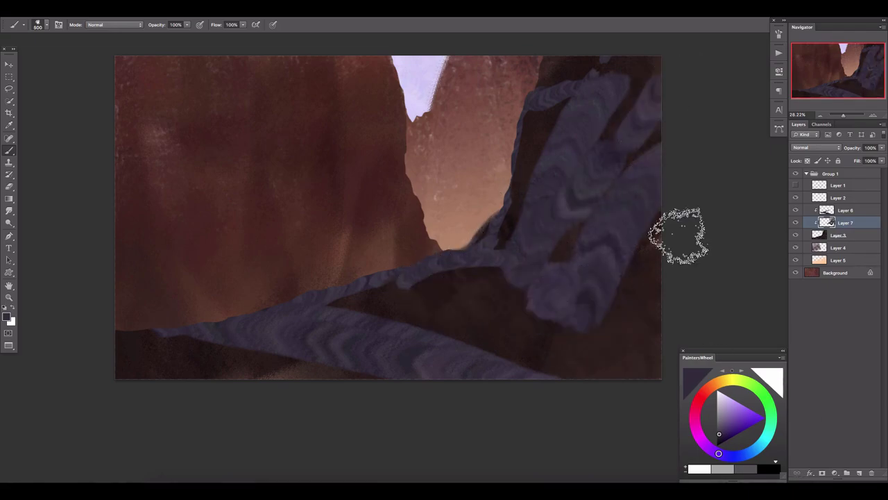
pyautogui.moveTo(684, 238); pyautogui.dragTo(642, 272)
# - Erase excess purple from the lower-right cliff with a larger eraser
pyautogui.press('e')
pyautogui.moveTo(685, 204)
pyautogui.mouseDown()
pyautogui.moveTo(535, 321)
pyautogui.moveTo(410, 301)
pyautogui.mouseUp()
pyautogui.press(']')
pyautogui.press(']')
pyautogui.scroll(2, 569, 125)
pyautogui.hscroll(1, 569, 125)
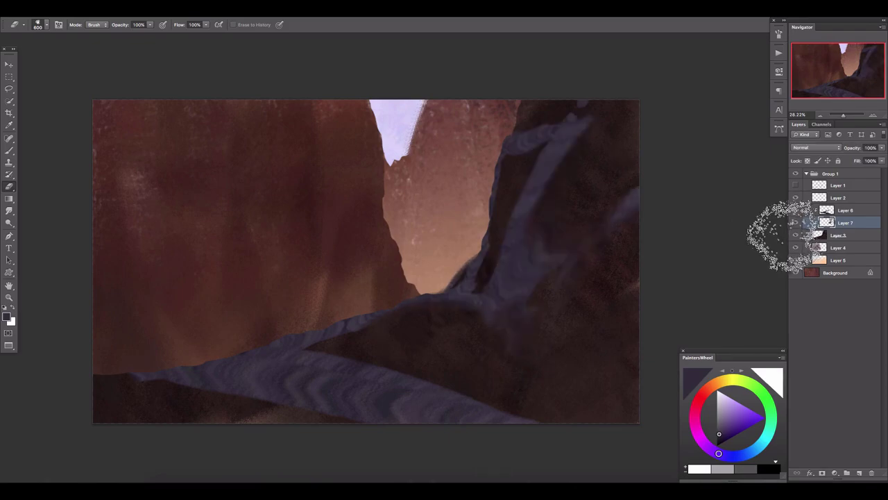
pyautogui.scroll(-2, 410, 254)
pyautogui.hscroll(-1, 410, 254)
# - Crop-extend the canvas wider on both the left and right sides
pyautogui.press('c')
pyautogui.moveTo(104, 226)
pyautogui.mouseDown()
pyautogui.moveTo(73, 225)
pyautogui.moveTo(83, 226)
pyautogui.mouseUp()
pyautogui.moveTo(675, 226); pyautogui.dragTo(687, 226)
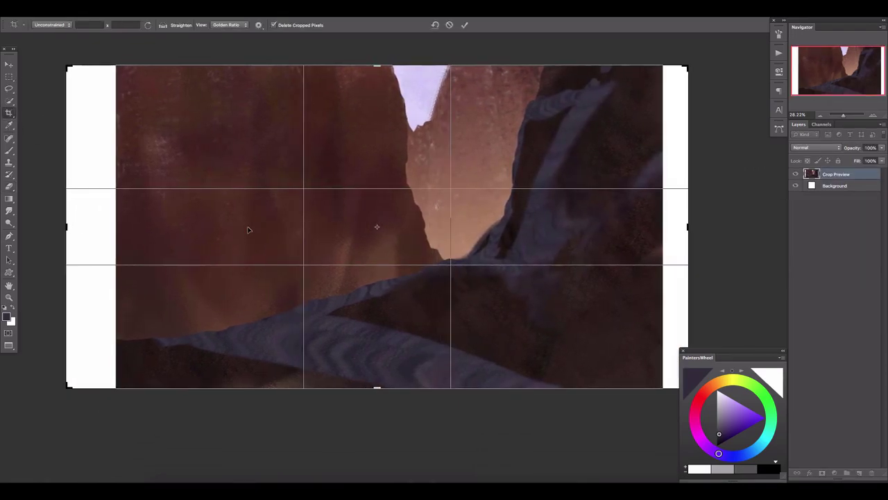
pyautogui.press('Return')
# - Select the right part of the rock wall and stretch it to the right canvas edge
pyautogui.press('m')
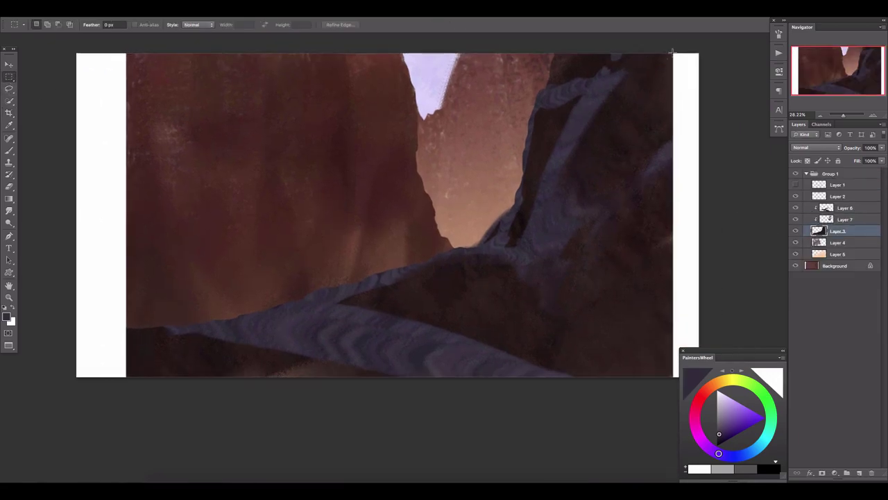
pyautogui.moveTo(671, 50); pyautogui.dragTo(565, 389)
pyautogui.hotkey('ctrl', 't')
pyautogui.moveTo(683, 214); pyautogui.dragTo(712, 215)
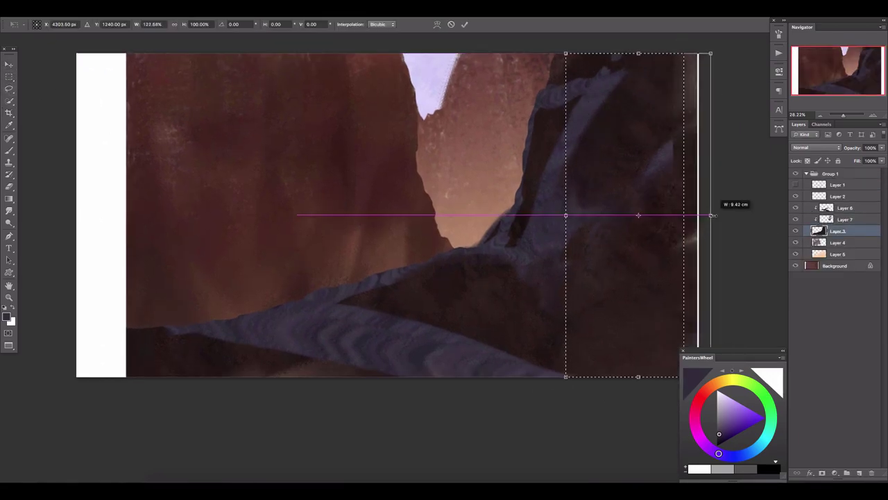
pyautogui.press('Return')
pyautogui.hotkey('ctrl', 'd')
# - Paint red over the white left strip on the Background, with Layer 5 temporarily hidden
pyautogui.press('v')
pyautogui.click(792, 242)
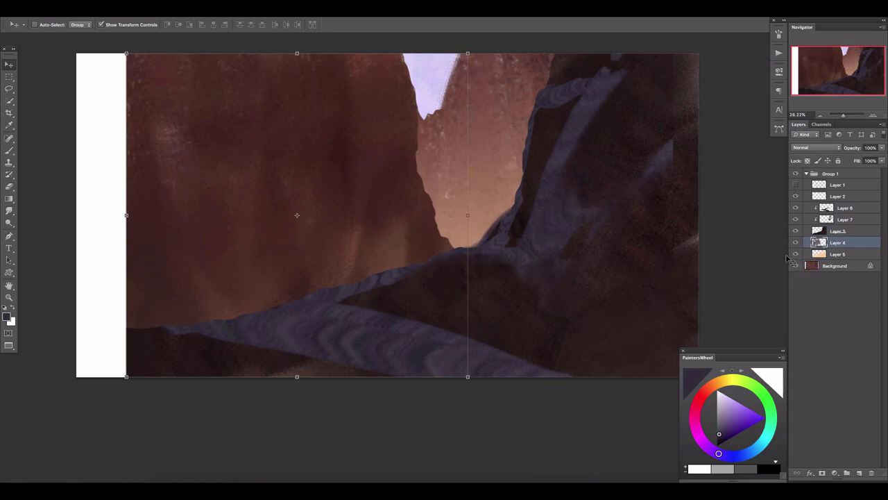
pyautogui.click(795, 254)
pyautogui.click(836, 266)
pyautogui.press('b')
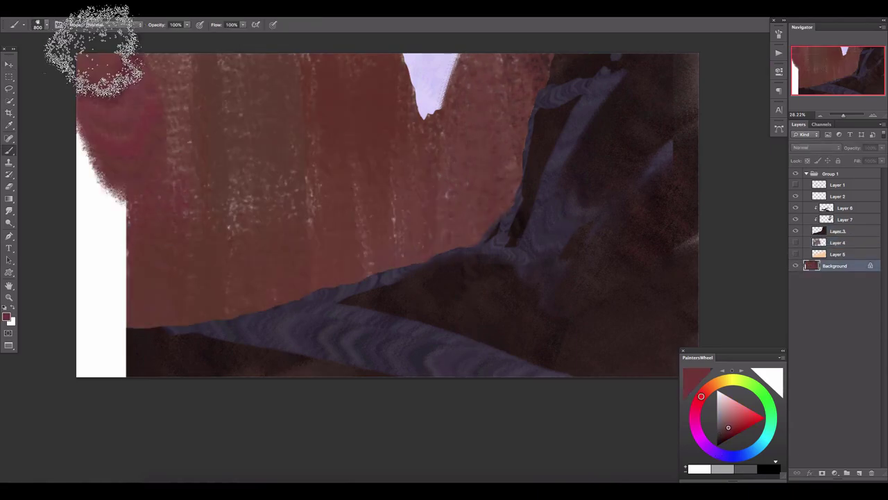
pyautogui.moveTo(89, 49); pyautogui.dragTo(89, 387)
pyautogui.click(796, 254)
pyautogui.click(836, 254)
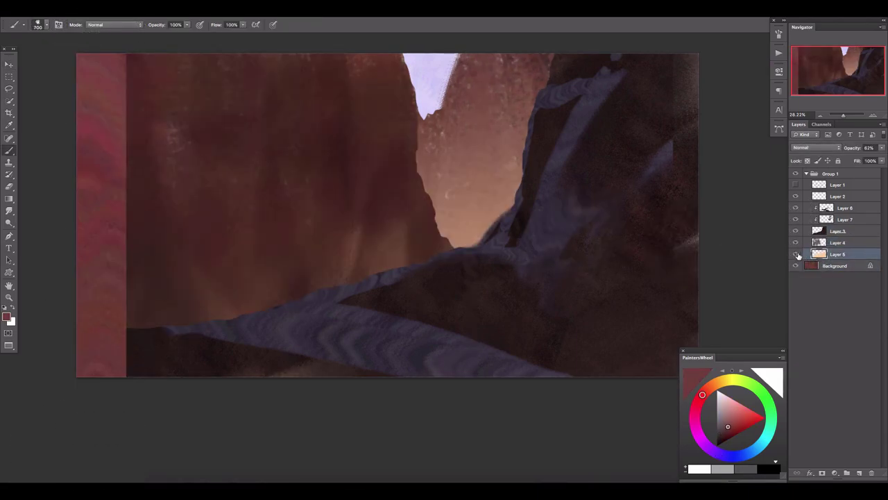
pyautogui.press('[')
# - Free Transform Layer 4 to stretch it out to the left edge and slightly right
pyautogui.click(836, 242)
pyautogui.hotkey('ctrl', 't')
pyautogui.moveTo(127, 215); pyautogui.dragTo(77, 215)
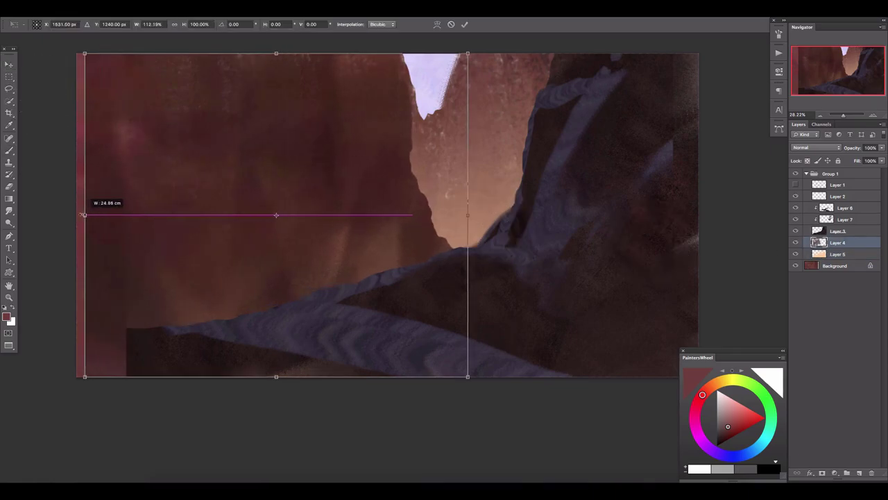
pyautogui.moveTo(466, 214); pyautogui.dragTo(477, 214)
pyautogui.press('Return')
# - Select the left part of Layer 3 and stretch it to the left canvas edge
pyautogui.click(836, 231)
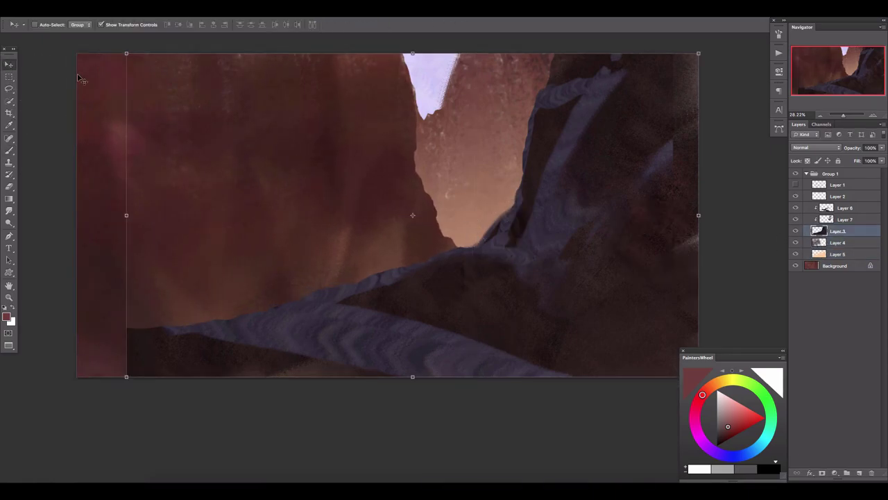
pyautogui.press('m')
pyautogui.moveTo(114, 235); pyautogui.dragTo(324, 377)
pyautogui.press('v')
pyautogui.moveTo(115, 305); pyautogui.dragTo(76, 306)
pyautogui.press('Return')
pyautogui.hotkey('ctrl', 'd')
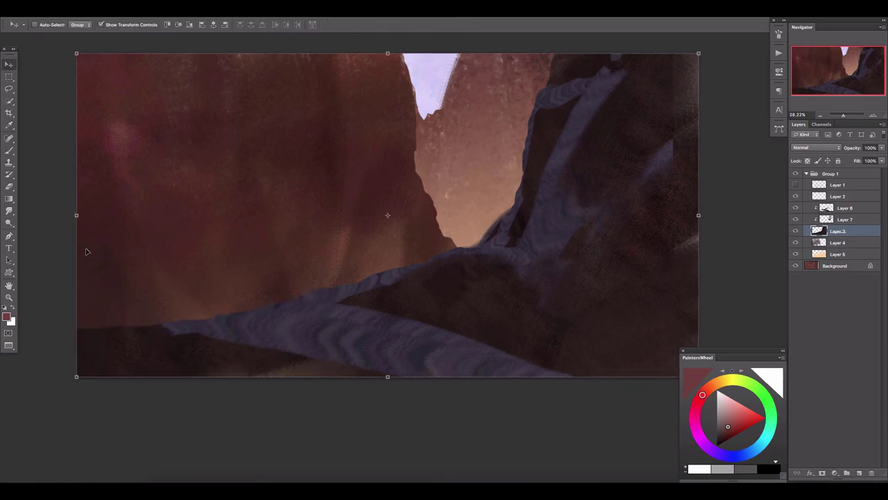
pyautogui.moveTo(375, 217); pyautogui.dragTo(353, 218)
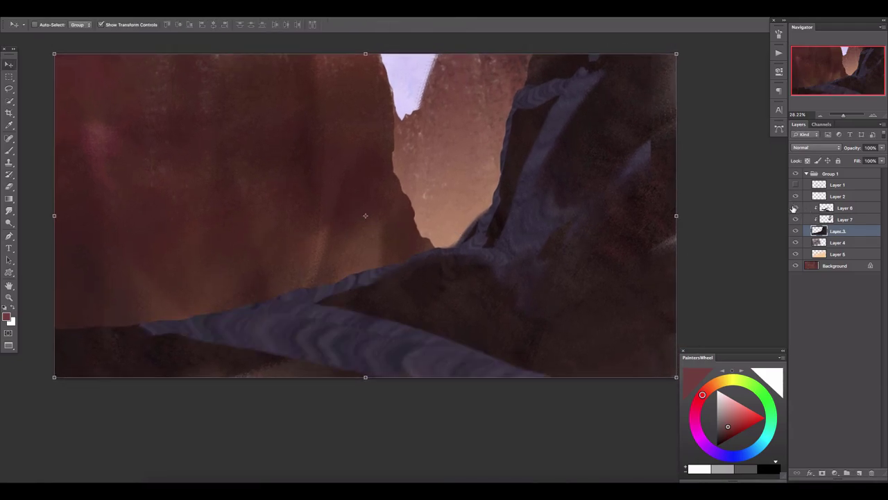
# - Add a new layer, Layer 8, above Layer 4
pyautogui.click(821, 243)
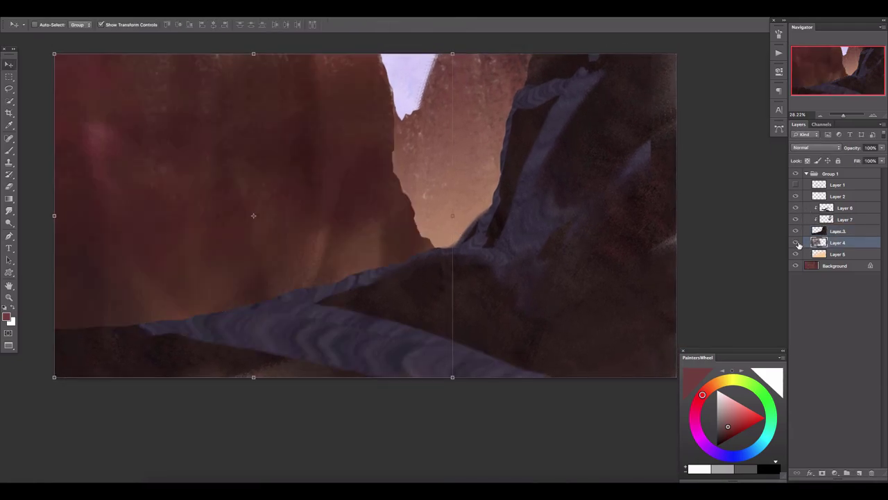
pyautogui.click(859, 473)
pyautogui.rightClick(859, 242)
# - Clip Layer 8 to Layer 4 and lay an orange gradient glow over the lower-left wall
pyautogui.click(812, 296)
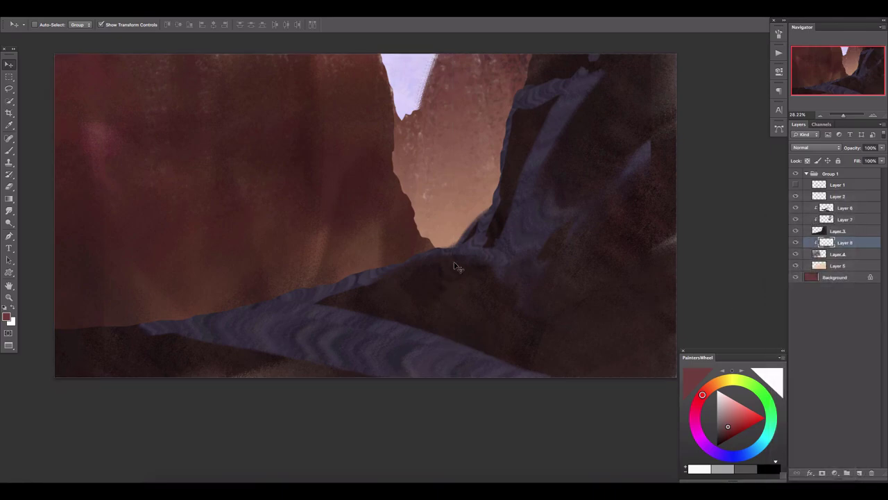
pyautogui.press('g')
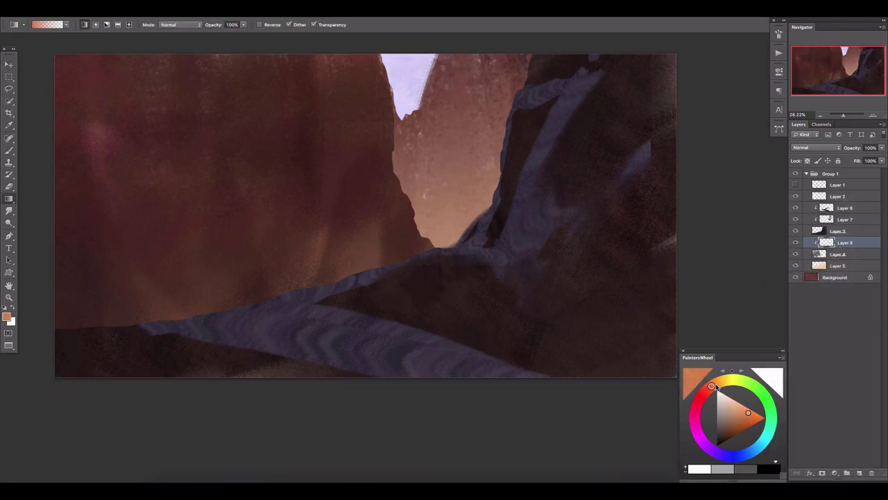
pyautogui.moveTo(418, 317); pyautogui.dragTo(417, 315)
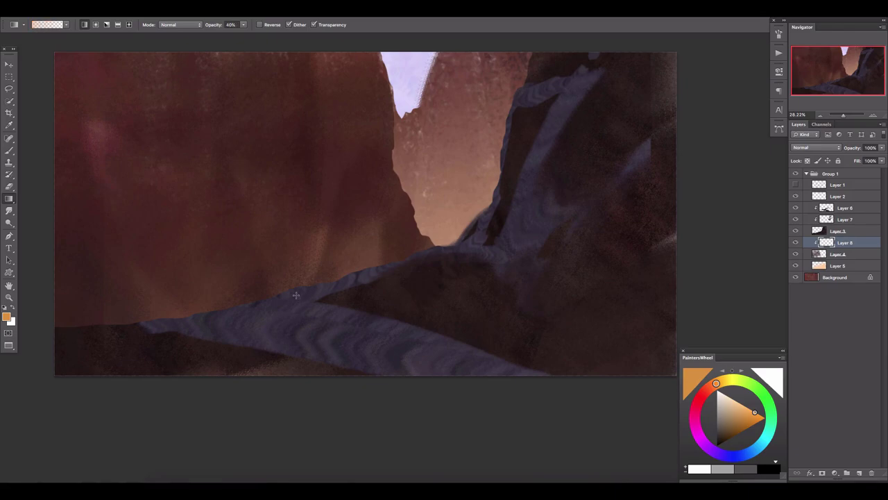
pyautogui.moveTo(306, 218); pyautogui.dragTo(309, 218)
pyautogui.hotkey('ctrl', 'z')
pyautogui.moveTo(357, 238); pyautogui.dragTo(261, 73)
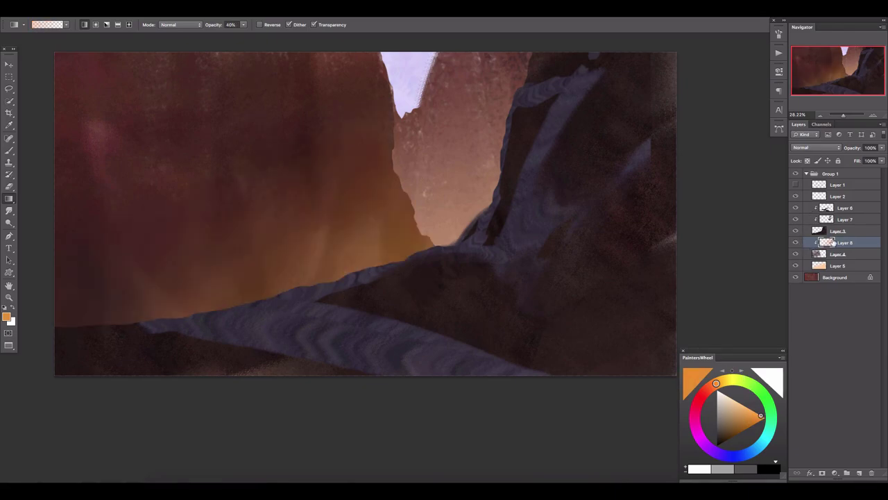
# - Lower the purple rock layers' opacity to 57% and add Layer 9
pyautogui.click(829, 210)
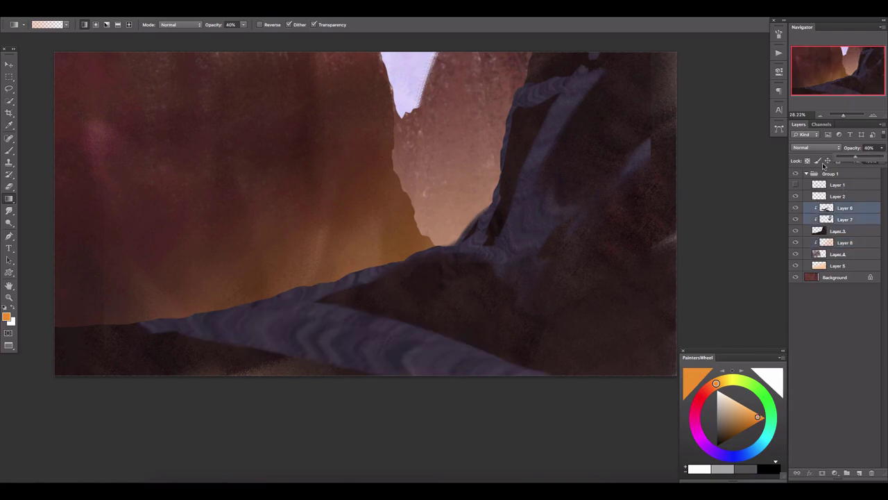
pyautogui.moveTo(853, 159); pyautogui.dragTo(864, 159)
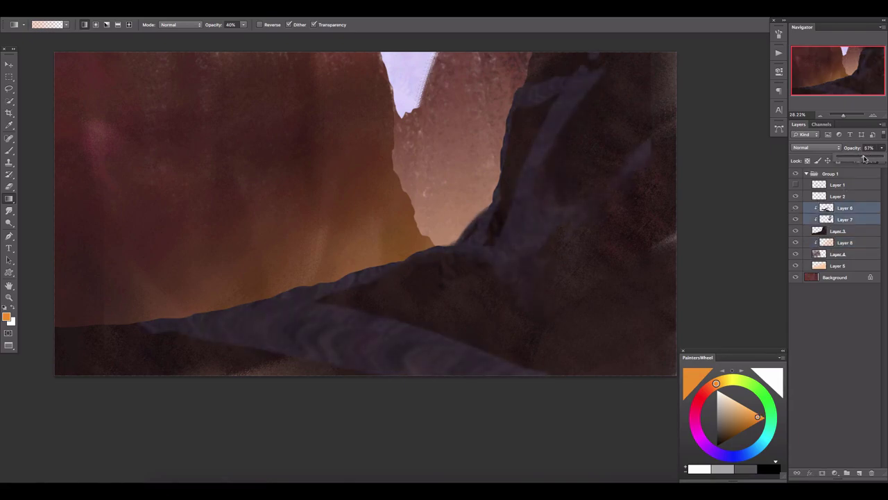
pyautogui.click(859, 473)
pyautogui.press('b')
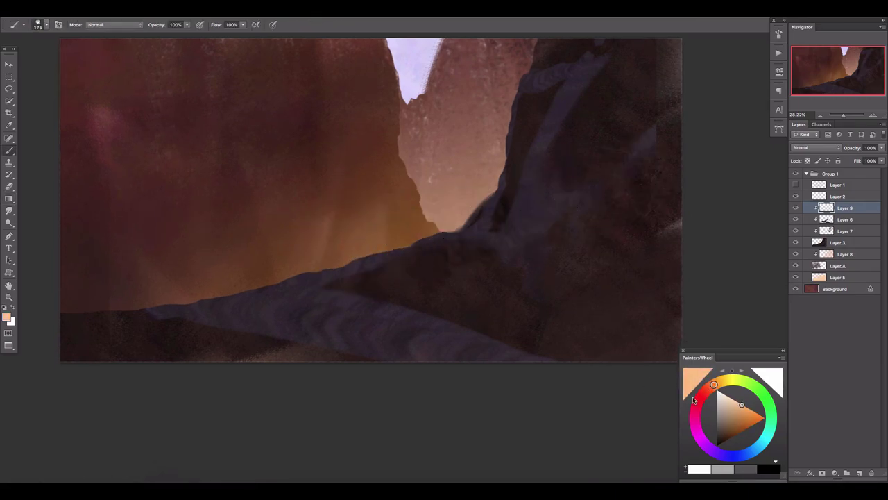
# - Try a peach sand stroke across the bottom, then undo it
pyautogui.scroll(-3, 469, 309)
pyautogui.moveTo(541, 320)
pyautogui.mouseDown()
pyautogui.moveTo(430, 340)
pyautogui.moveTo(426, 288)
pyautogui.moveTo(132, 285)
pyautogui.mouseUp()
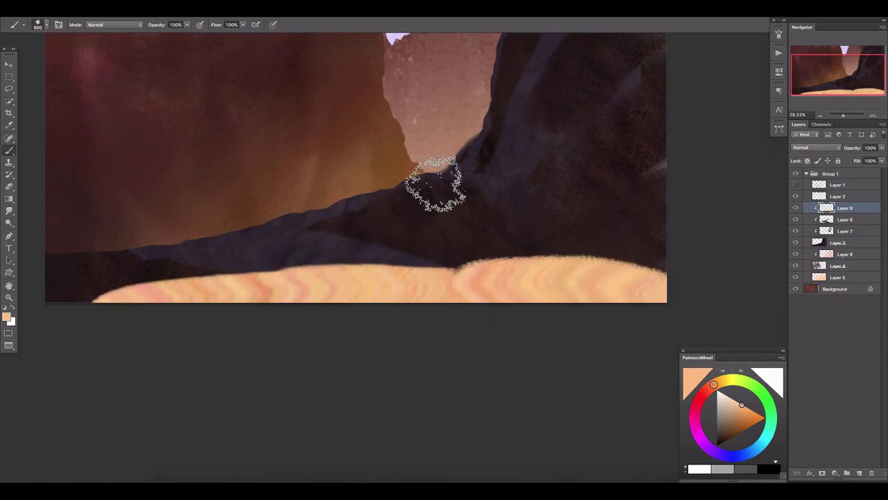
pyautogui.hotkey('ctrl', 'z')
pyautogui.hotkey('ctrl', 'z')
pyautogui.press('e')
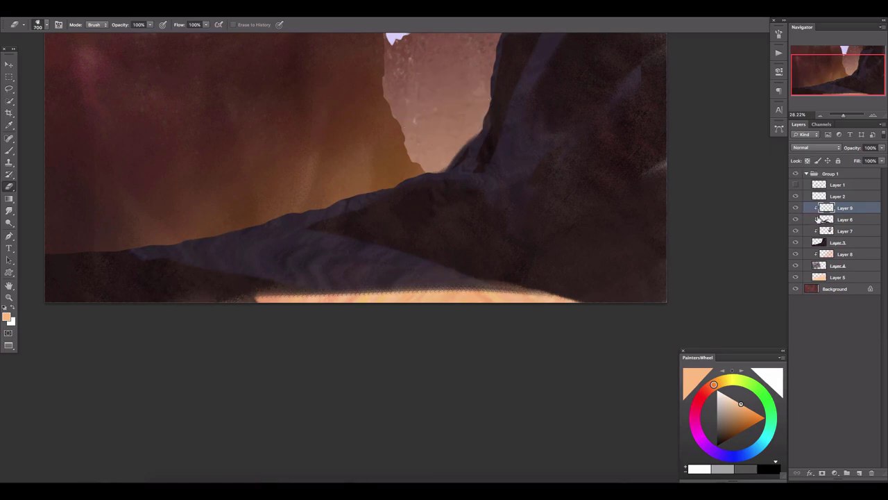
# - Paint lighter lavender along the lower rock and peach sand along the bottom edge
pyautogui.keyDown('ctrl'); pyautogui.click(826, 219); pyautogui.keyUp('ctrl')
pyautogui.press('b')
pyautogui.hotkey('ctrl', 'h')
pyautogui.moveTo(254, 155); pyautogui.dragTo(129, 234)
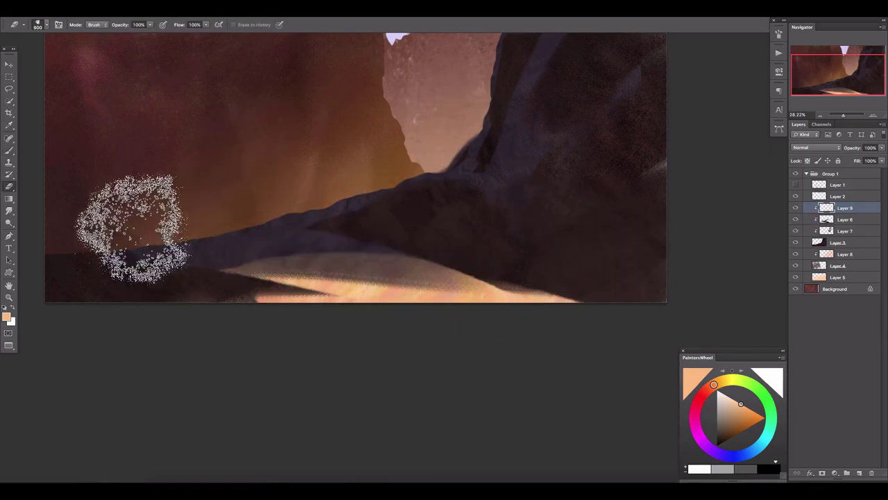
pyautogui.press(']')
pyautogui.moveTo(376, 347)
pyautogui.mouseDown()
pyautogui.moveTo(19, 367)
pyautogui.moveTo(581, 304)
pyautogui.mouseUp()
# - Mirror the canvas to check, then stretch the sand layer left and upward
pyautogui.hotkey('ctrl', 'shift', 'h')
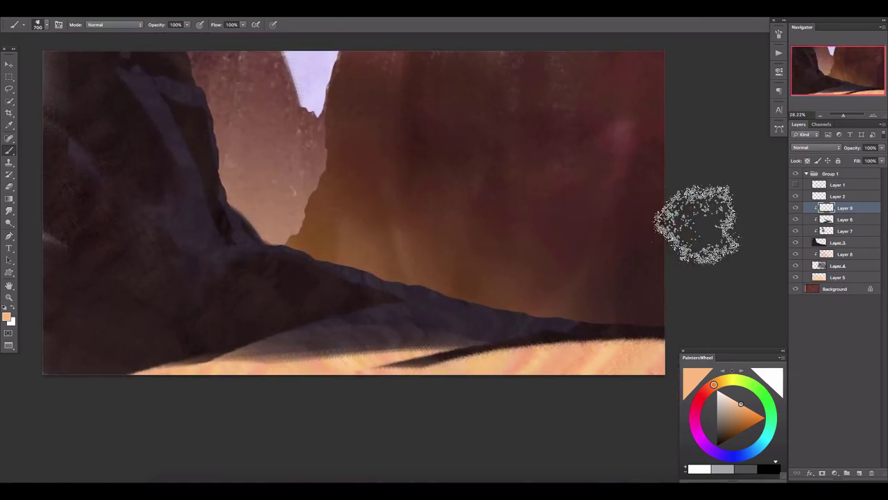
pyautogui.press('v')
pyautogui.moveTo(296, 248); pyautogui.dragTo(372, 231)
pyautogui.hotkey('ctrl', 't')
pyautogui.moveTo(201, 314); pyautogui.dragTo(86, 317)
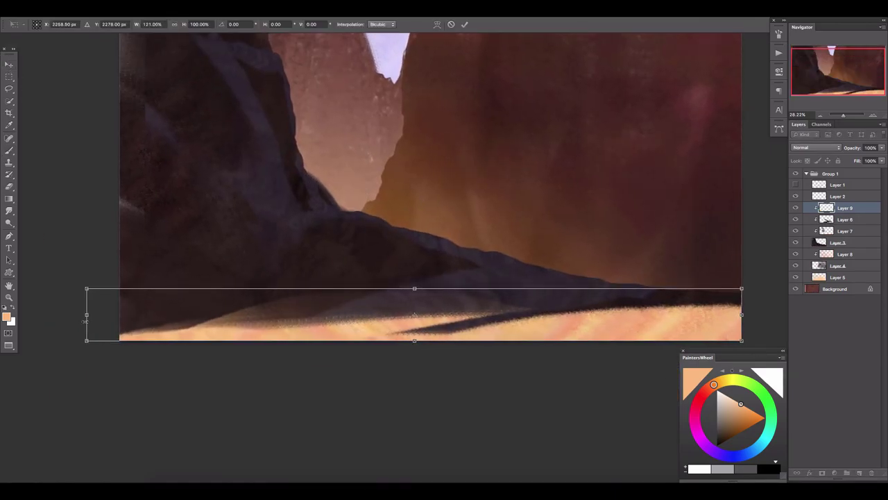
pyautogui.press('Return')
pyautogui.moveTo(414, 287)
pyautogui.mouseDown()
pyautogui.moveTo(415, 257)
pyautogui.moveTo(415, 270)
pyautogui.mouseUp()
pyautogui.press('Return')
# - Erase sand edges with a larger eraser, compare by toggling a layer, and add Layer 10
pyautogui.press('e')
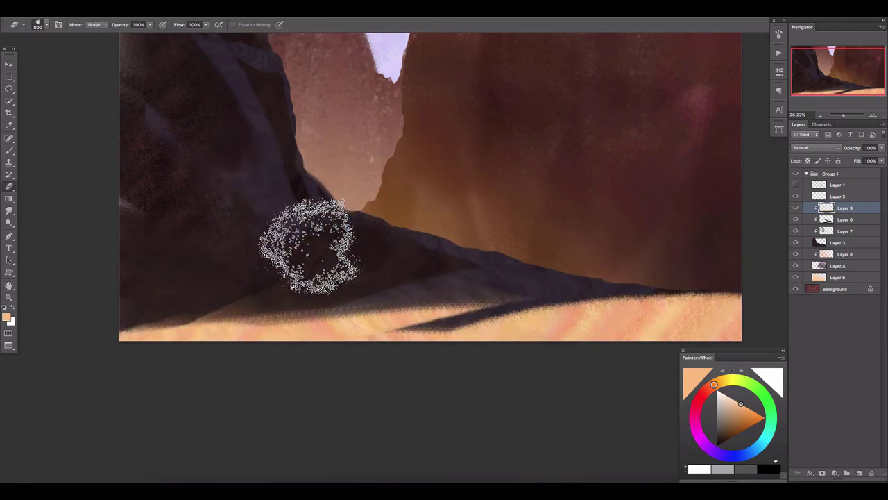
pyautogui.hscroll(2, 559, 258)
pyautogui.scroll(-3, 555, 254)
pyautogui.hscroll(3, 556, 254)
pyautogui.press(']')
pyautogui.scroll(4, 396, 319)
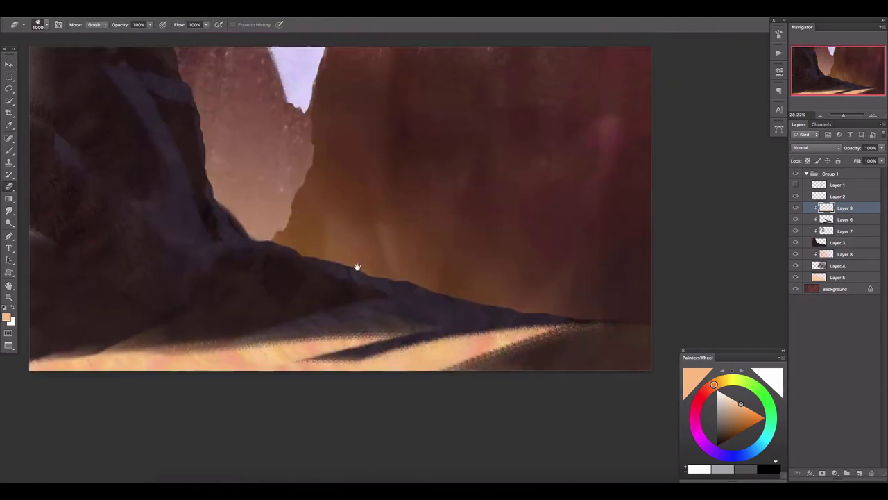
pyautogui.click(795, 227)
pyautogui.click(794, 227)
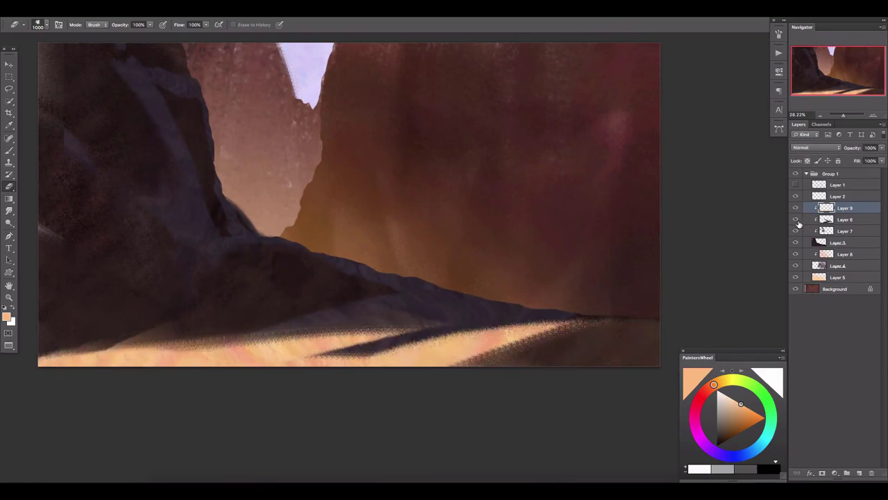
pyautogui.press('b')
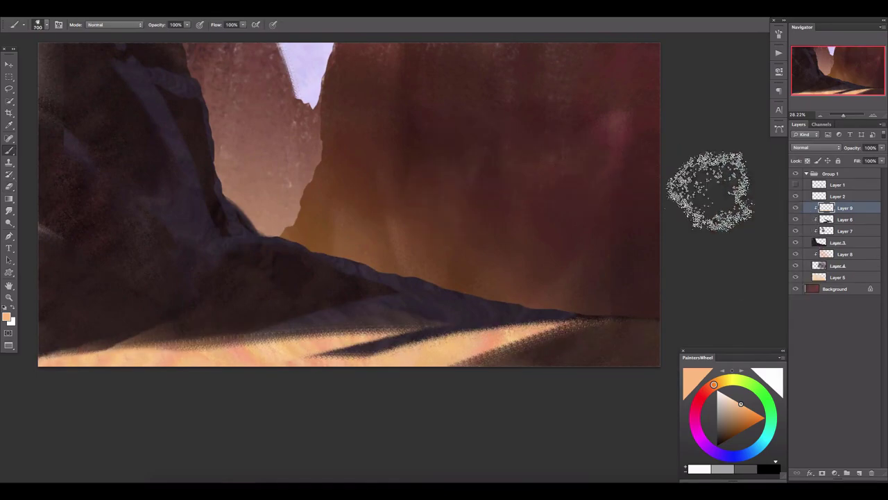
pyautogui.click(839, 266)
pyautogui.click(859, 473)
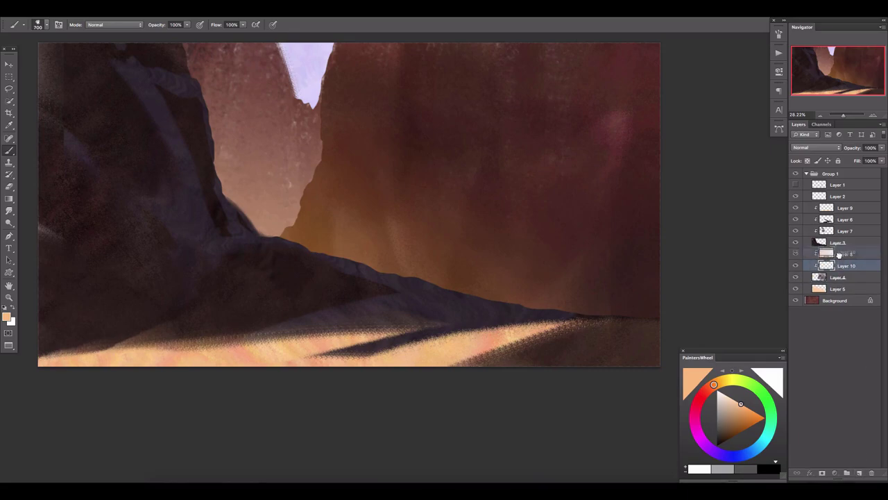
# - Move Layer 8 below Layer 10 and lay an orange gradient glow over the lower canyon
pyautogui.moveTo(839, 254); pyautogui.dragTo(839, 270)
pyautogui.press('g')
pyautogui.moveTo(335, 160); pyautogui.dragTo(343, 68)
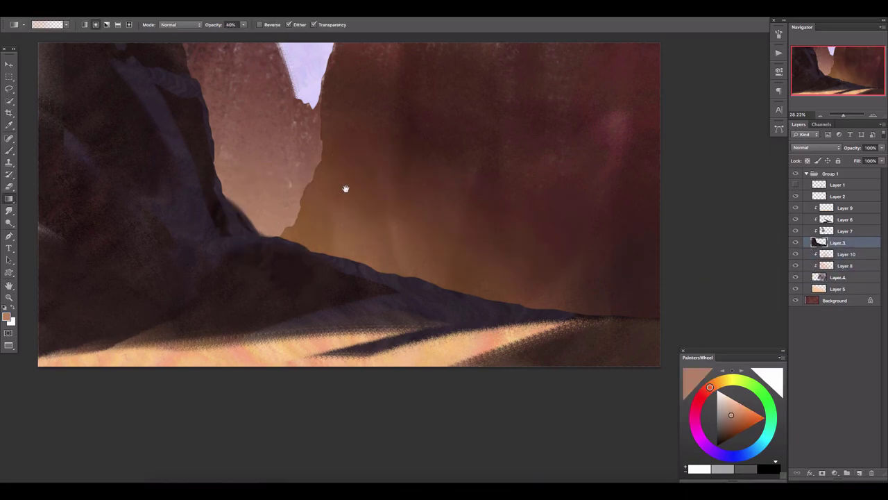
pyautogui.moveTo(346, 188); pyautogui.dragTo(347, 200)
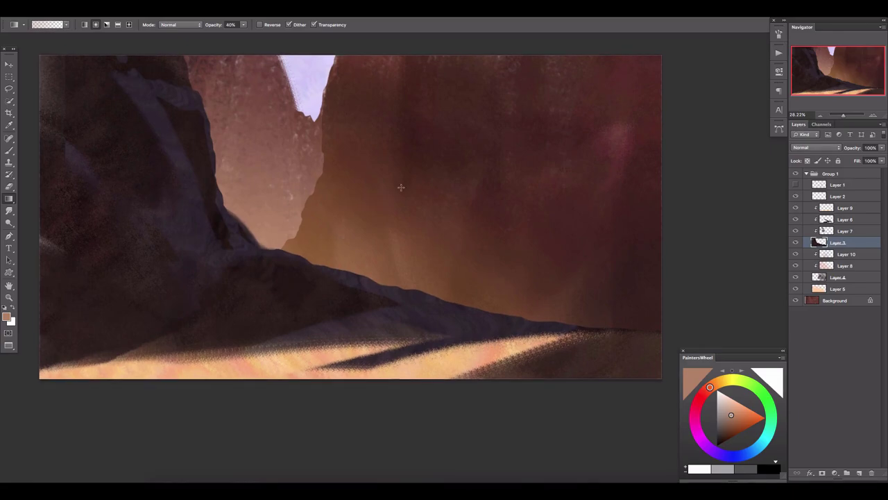
# - Paint lavender light on the left rock faces on new Layer 11, then add Layer 12 below Layer 8
pyautogui.keyDown('ctrl'); pyautogui.click(826, 231); pyautogui.keyUp('ctrl')
pyautogui.hotkey('ctrl', 'shift', 'alt', 'n')
pyautogui.press('b')
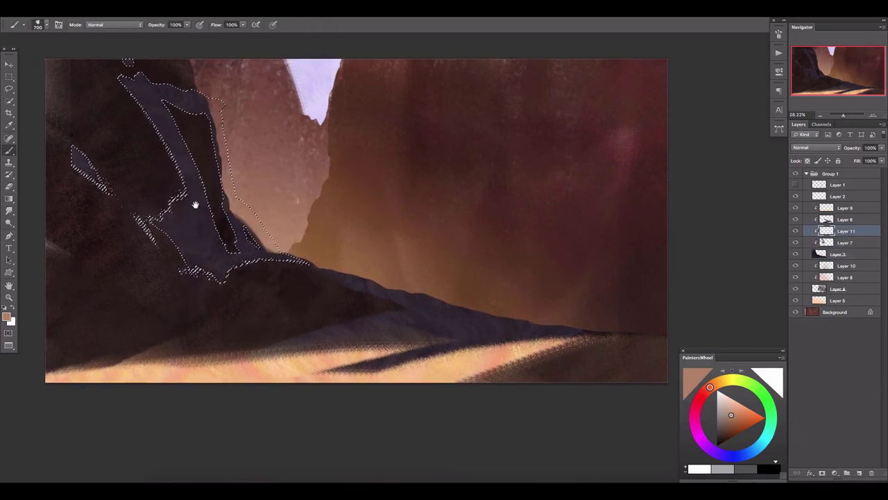
pyautogui.moveTo(199, 202); pyautogui.dragTo(228, 220)
pyautogui.moveTo(235, 113); pyautogui.dragTo(277, 297)
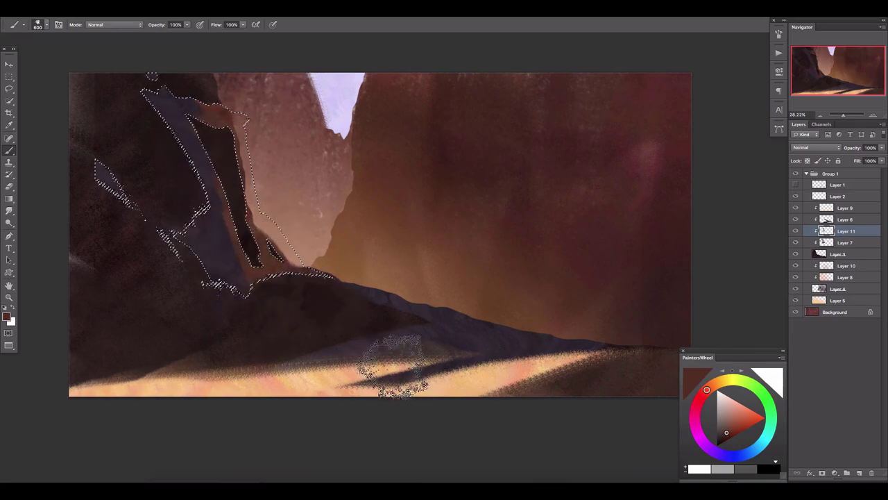
pyautogui.hotkey('ctrl', 'd')
pyautogui.press('e')
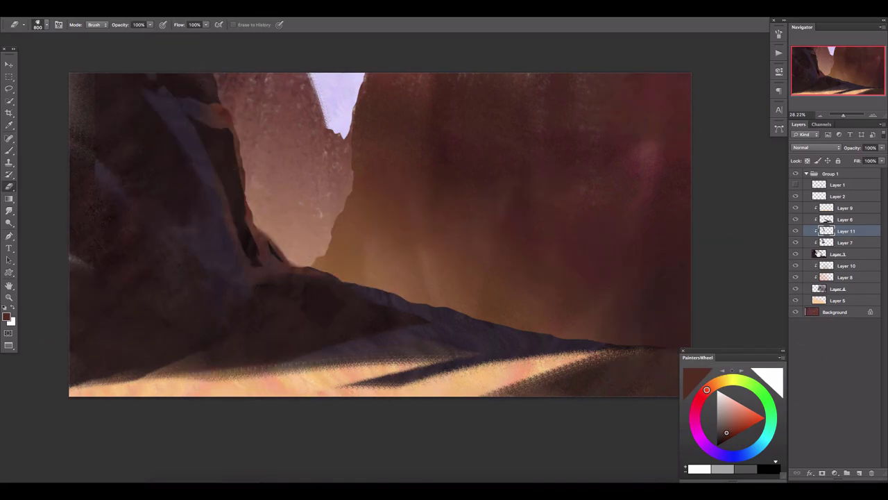
pyautogui.press('b')
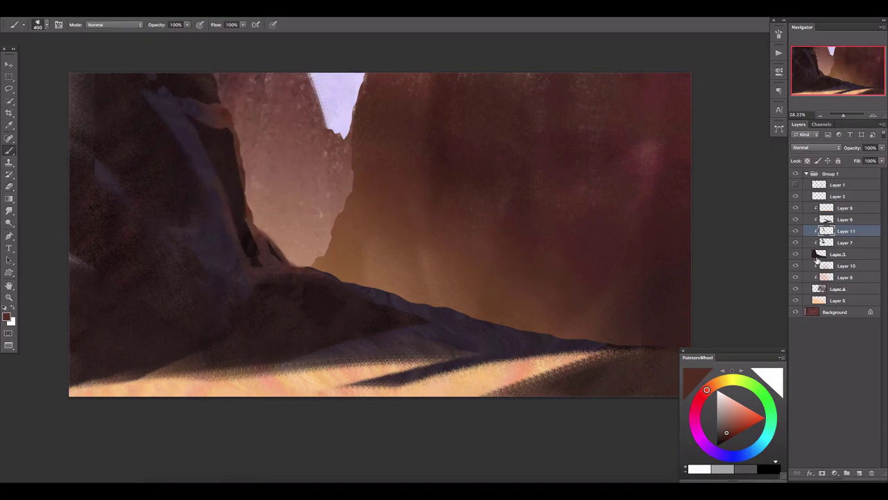
pyautogui.hotkey('ctrl', 'alt', 'shift', 'n')
pyautogui.moveTo(807, 267); pyautogui.dragTo(839, 268)
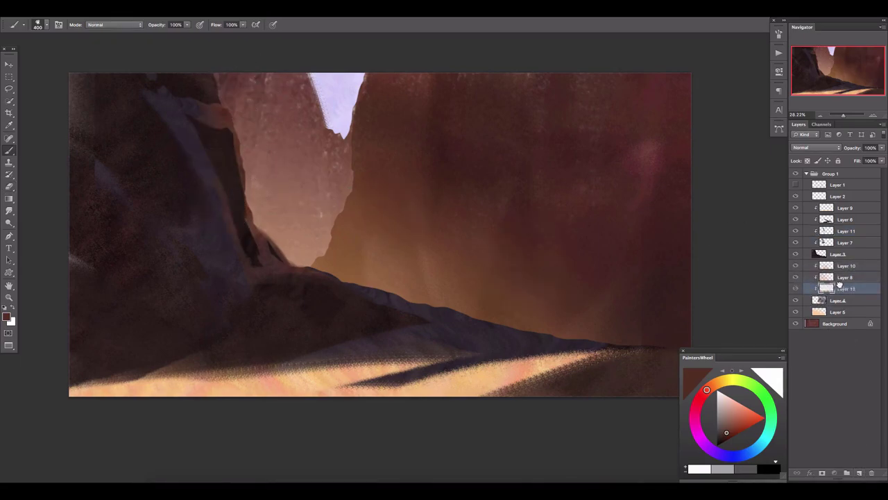
# - Sample an orange-brown, erase the trial orange strokes, and set the light layer to 78% opacity
pyautogui.moveTo(444, 215); pyautogui.dragTo(440, 215)
pyautogui.press('[')
pyautogui.keyDown('alt'); pyautogui.click(381, 249); pyautogui.keyUp('alt')
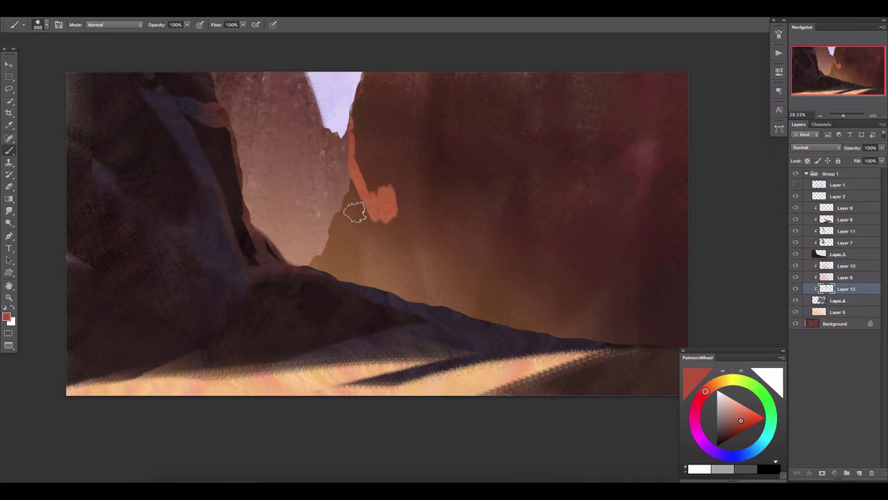
pyautogui.press('e')
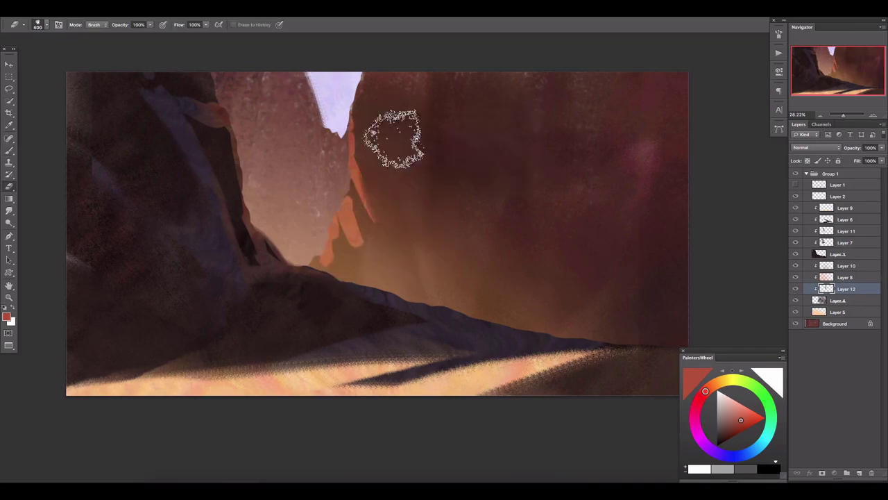
pyautogui.moveTo(396, 139); pyautogui.dragTo(369, 258)
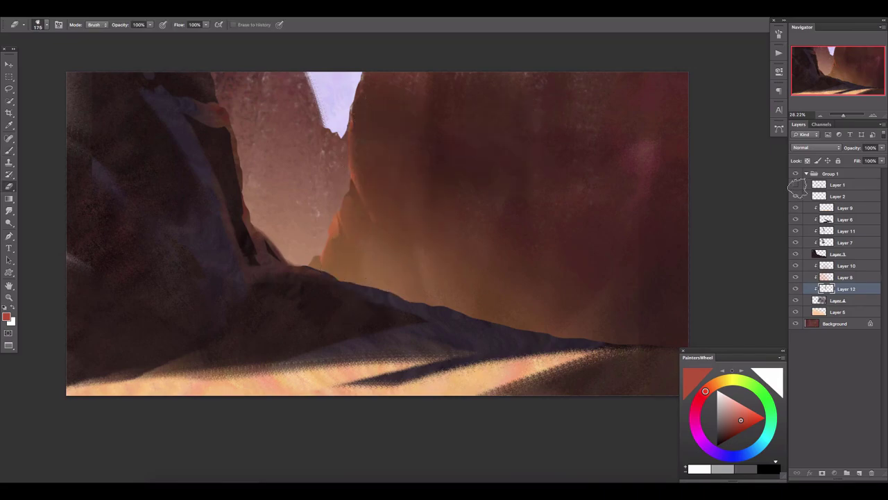
pyautogui.moveTo(874, 160); pyautogui.dragTo(871, 161)
pyautogui.press('b')
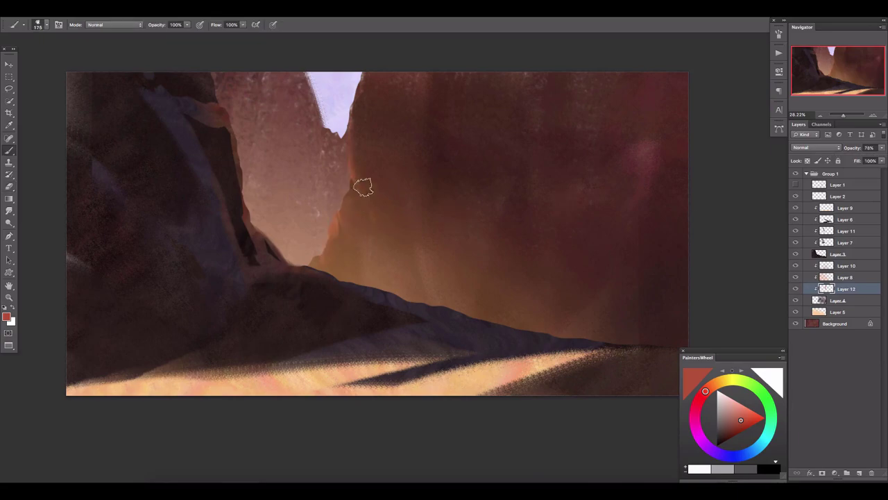
# - Paint light orange over the central rock column and up its right side
pyautogui.moveTo(403, 74); pyautogui.dragTo(352, 139)
pyautogui.moveTo(444, 201); pyautogui.dragTo(480, 83)
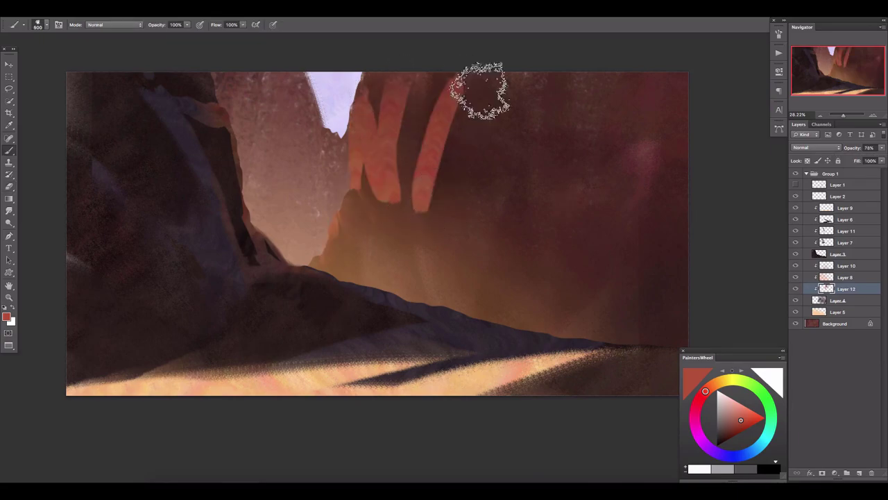
pyautogui.press(']')
pyautogui.press(']')
pyautogui.press(']')
pyautogui.moveTo(451, 139); pyautogui.dragTo(367, 307)
pyautogui.press('[')
pyautogui.press('[')
pyautogui.press('[')
pyautogui.moveTo(481, 320); pyautogui.dragTo(479, 164)
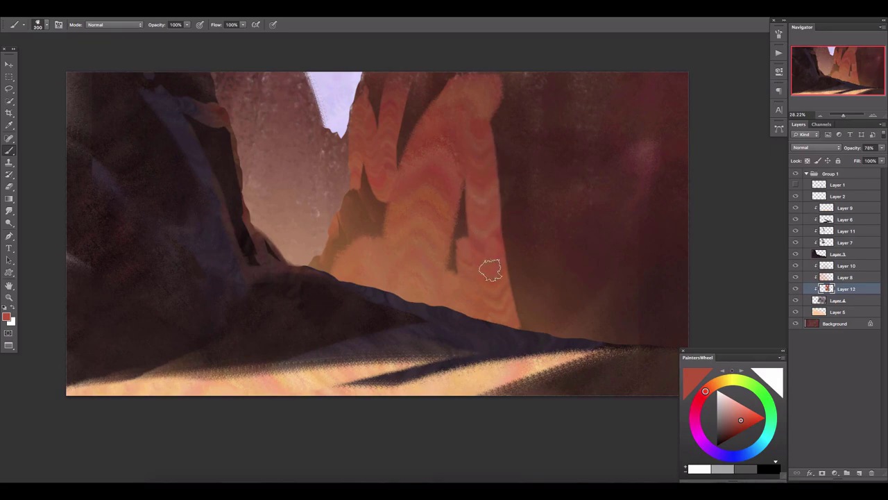
# - Erase most of the orange from the central column, undoing the strokes that went too far
pyautogui.press('e')
pyautogui.moveTo(531, 137)
pyautogui.mouseDown()
pyautogui.moveTo(427, 293)
pyautogui.moveTo(390, 317)
pyautogui.mouseUp()
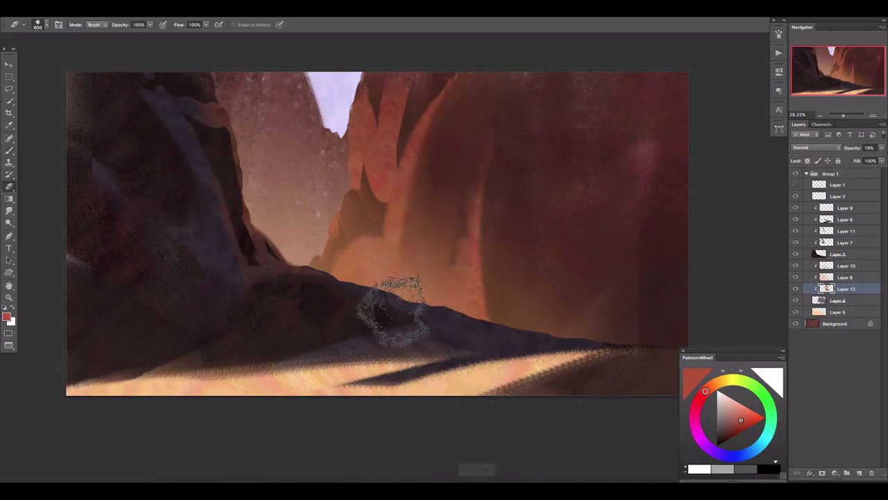
pyautogui.moveTo(476, 295); pyautogui.dragTo(477, 197)
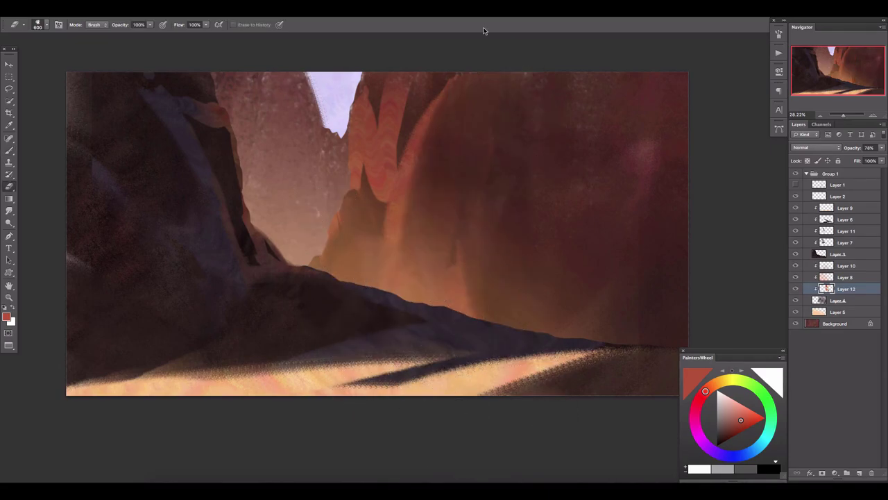
pyautogui.hotkey('ctrl', 'alt', 'z')
pyautogui.hotkey('ctrl', 'alt', 'z')
pyautogui.hotkey('ctrl', 'alt', 'z')
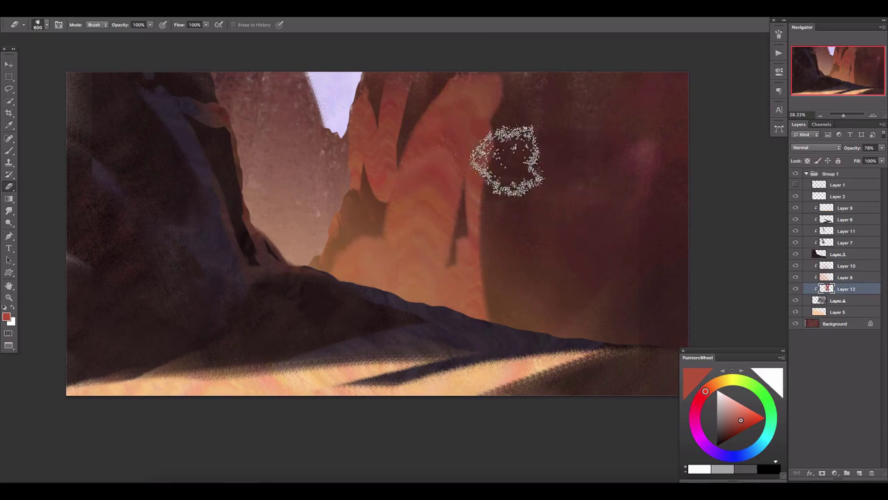
pyautogui.moveTo(506, 159)
pyautogui.mouseDown()
pyautogui.moveTo(485, 356)
pyautogui.moveTo(432, 69)
pyautogui.mouseUp()
pyautogui.press('[')
pyautogui.press('[')
pyautogui.press('[')
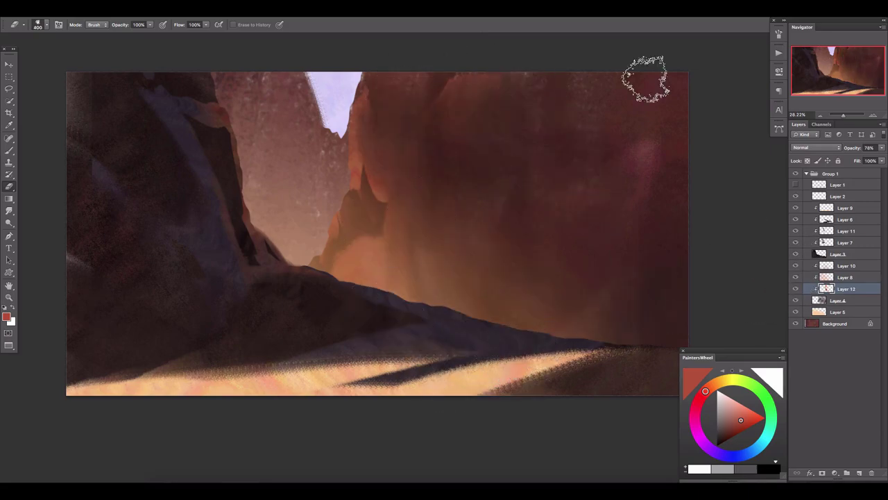
pyautogui.hotkey('ctrl', 'alt', 'z')
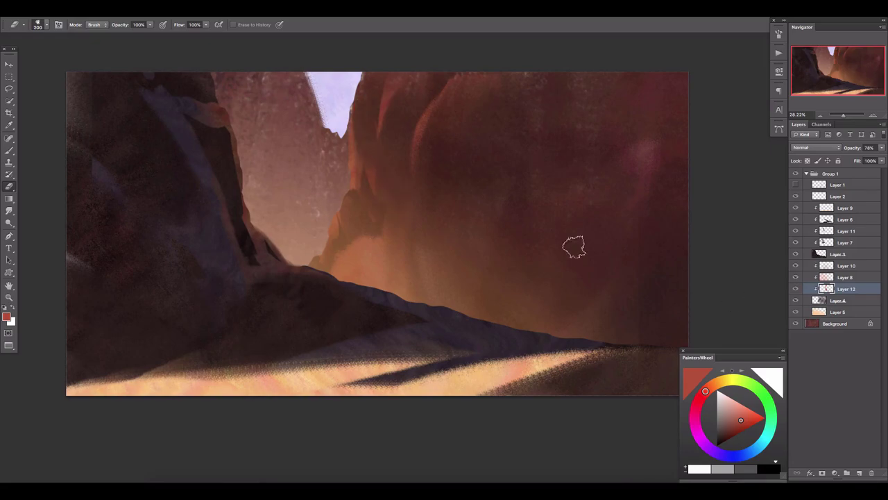
pyautogui.press(']')
pyautogui.press(']')
pyautogui.press(']')
# - Sample a dark purple from the rock and add a new clipped Layer 13
pyautogui.press('b')
pyautogui.scroll(2, 420, 194)
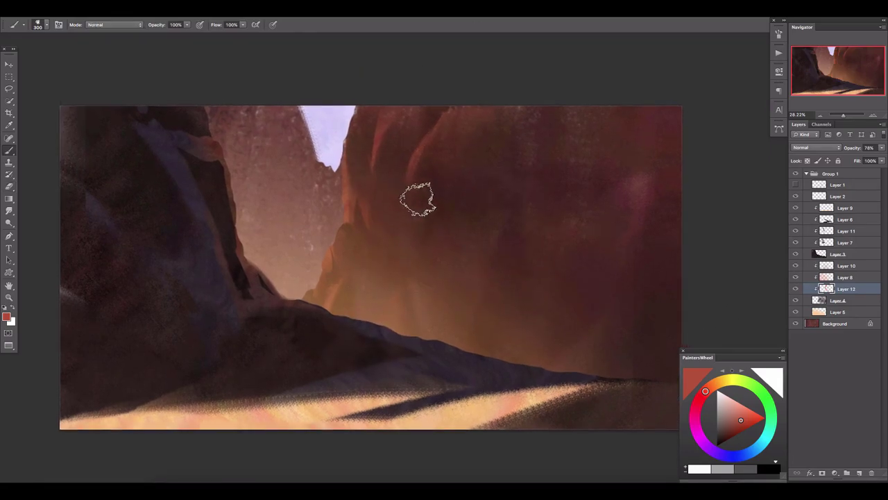
pyautogui.keyDown('alt'); pyautogui.click(209, 276); pyautogui.keyUp('alt')
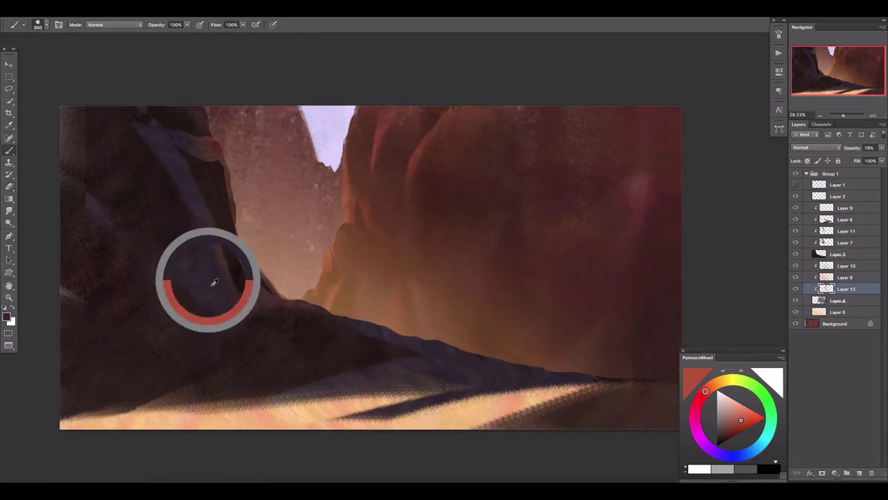
pyautogui.press('[')
pyautogui.press('[')
pyautogui.press('[')
pyautogui.hscroll(2, 509, 337)
pyautogui.click(859, 473)
# - Move Layer 13 above Layer 10, then paint and partly erase purple bands on the right wall
pyautogui.moveTo(833, 277); pyautogui.dragTo(834, 264)
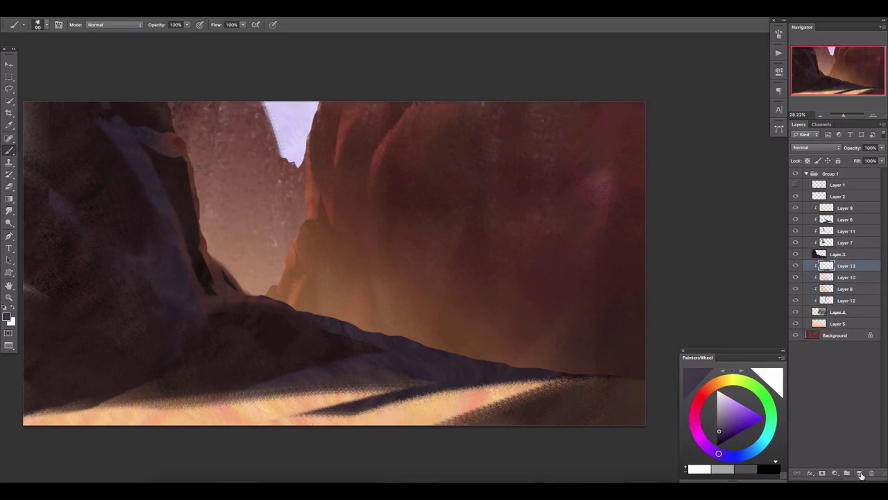
pyautogui.click(859, 472)
pyautogui.press(']')
pyautogui.press(']')
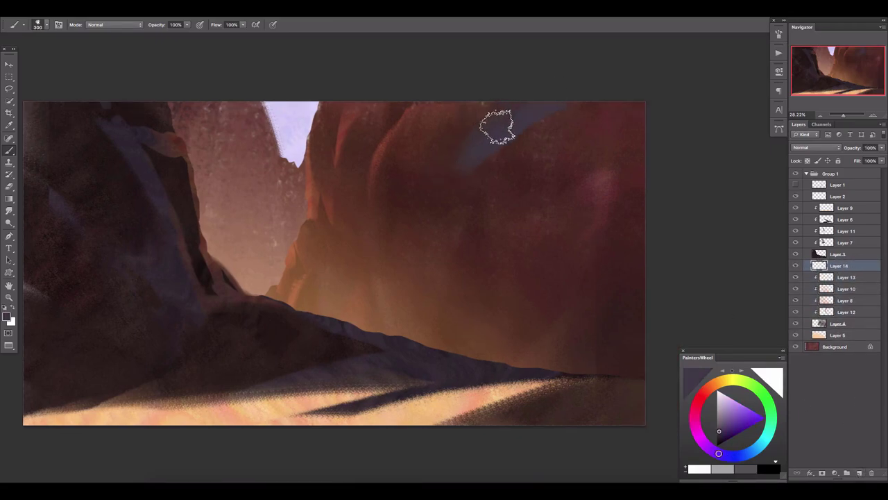
pyautogui.moveTo(527, 91); pyautogui.dragTo(639, 175)
pyautogui.press('e')
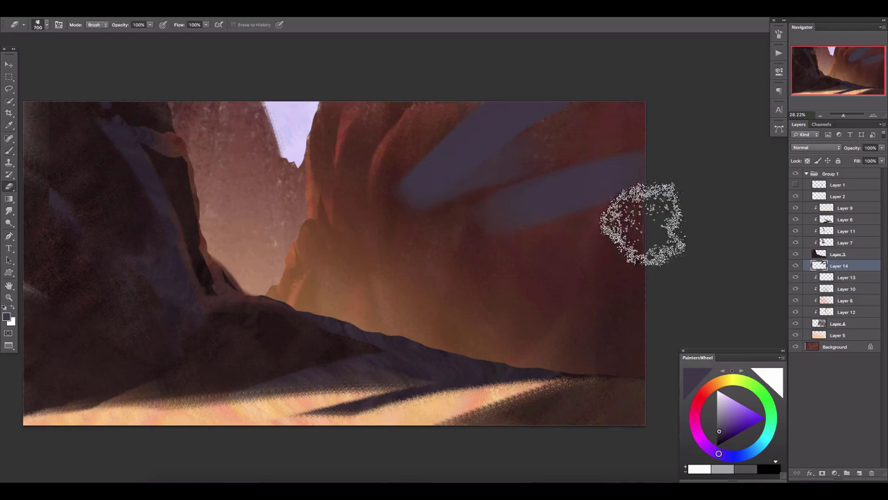
pyautogui.moveTo(573, 142)
pyautogui.mouseDown()
pyautogui.moveTo(451, 189)
pyautogui.moveTo(357, 188)
pyautogui.mouseUp()
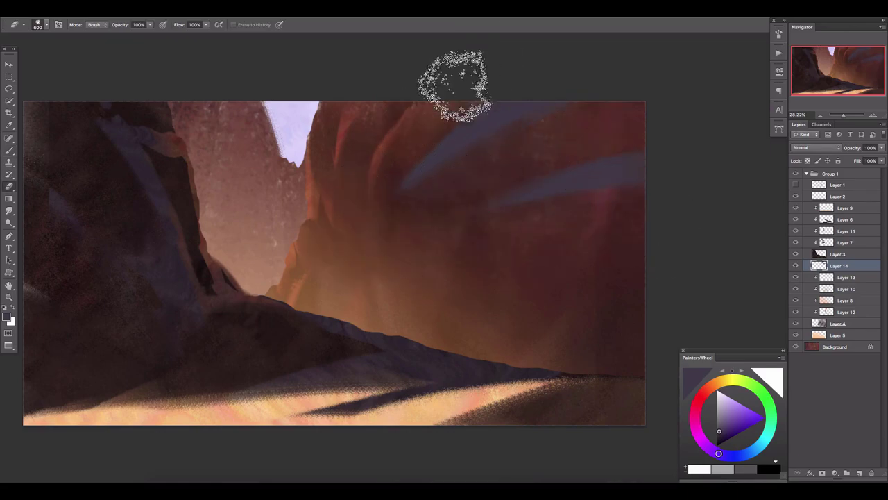
# - On a new layer above Layer 14, paint a dark purple ridge band, then undo it
pyautogui.moveTo(472, 238); pyautogui.dragTo(493, 169)
pyautogui.press('l')
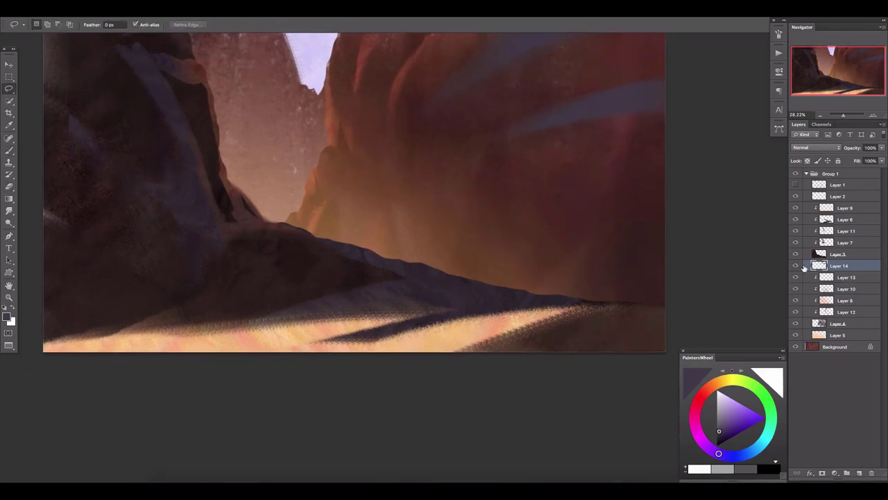
pyautogui.press('b')
pyautogui.scroll(2, 556, 257)
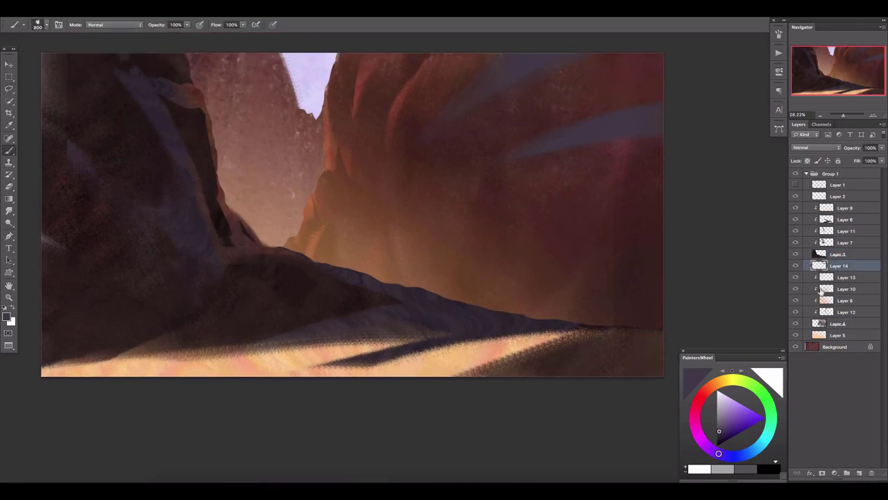
pyautogui.click(859, 472)
pyautogui.moveTo(506, 312); pyautogui.dragTo(591, 294)
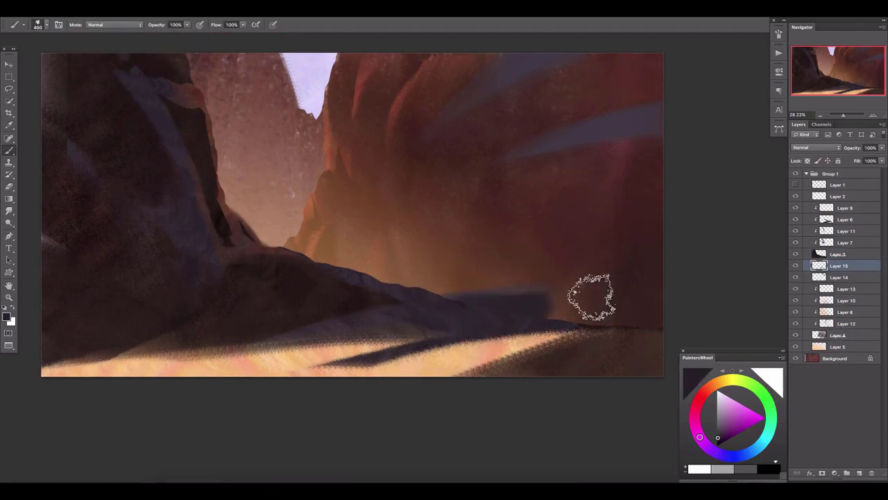
pyautogui.press(']')
pyautogui.press(']')
pyautogui.hotkey('ctrl', 'z')
# - Sample wall colours, erase some right-wall shading, and flip the canvas horizontally
pyautogui.press('[')
pyautogui.press('[')
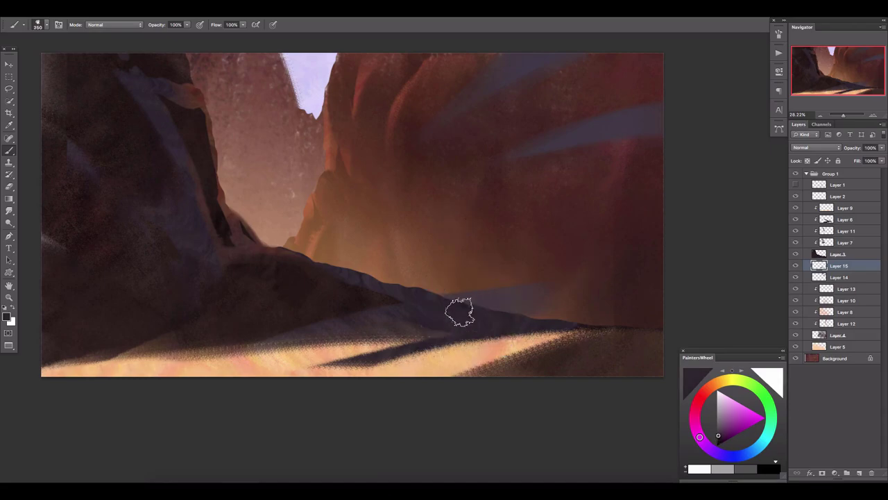
pyautogui.keyDown('alt'); pyautogui.click(472, 301); pyautogui.keyUp('alt')
pyautogui.press(']')
pyautogui.press(']')
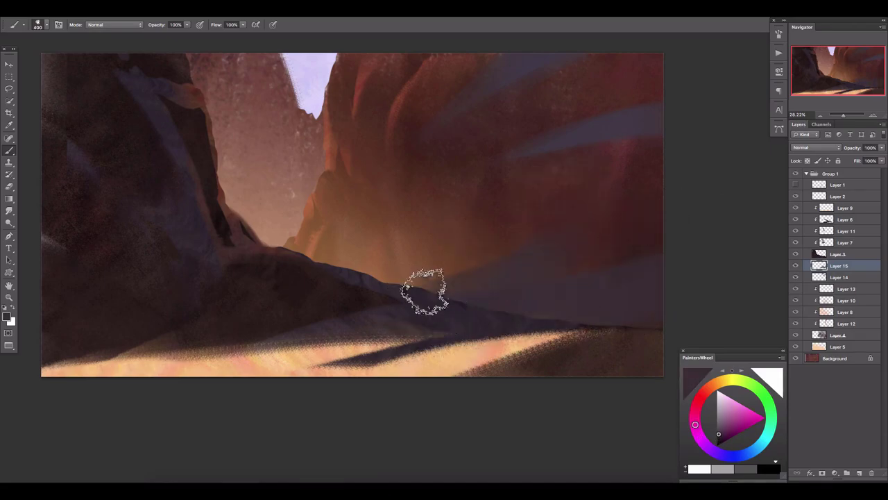
pyautogui.press('e')
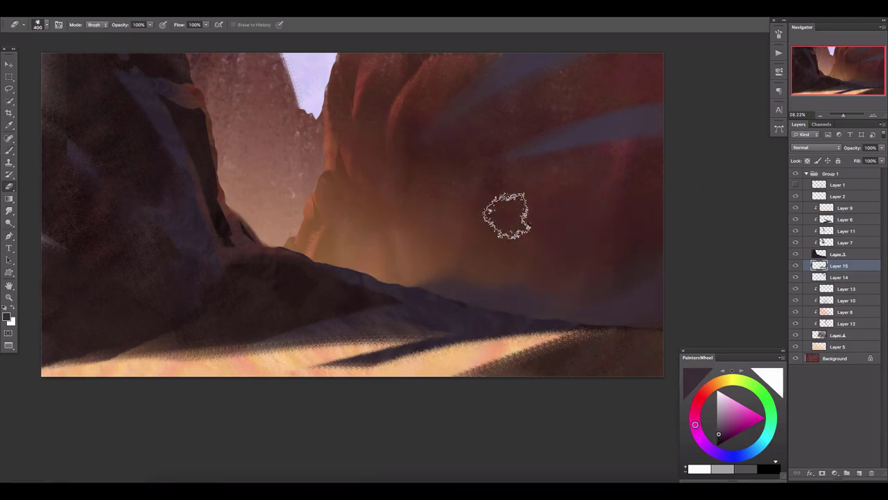
pyautogui.keyDown('alt'); pyautogui.click(409, 103); pyautogui.keyUp('alt')
pyautogui.press(']')
pyautogui.press(']')
pyautogui.press(']')
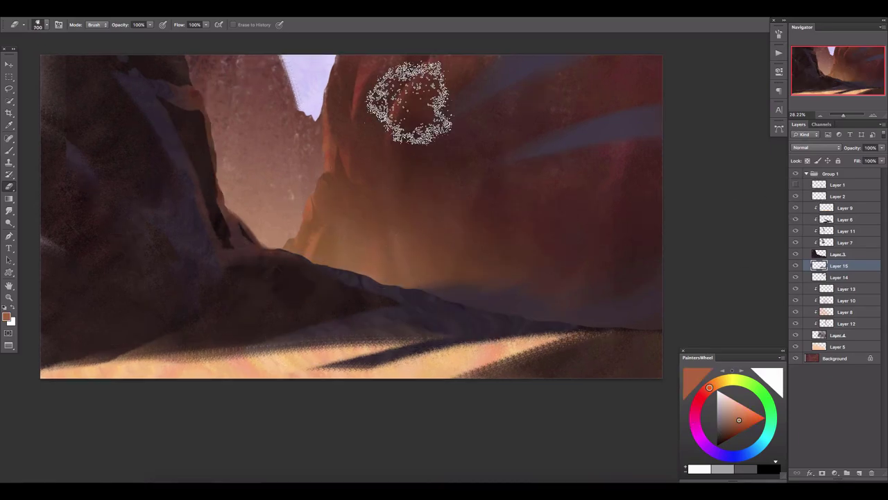
pyautogui.hotkey('ctrl', 'shift', 'h')
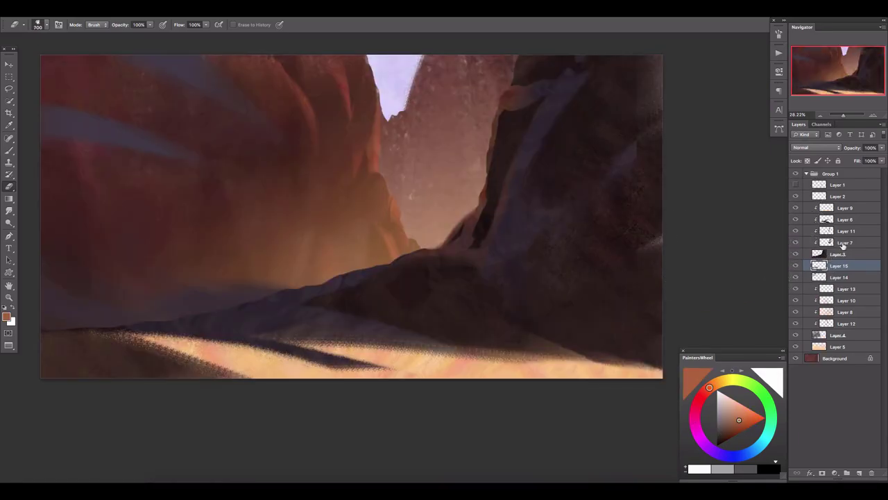
# - Add a layer above Layer 2 and paint sky-sampled lavender haze into the canyon centre
pyautogui.click(818, 196)
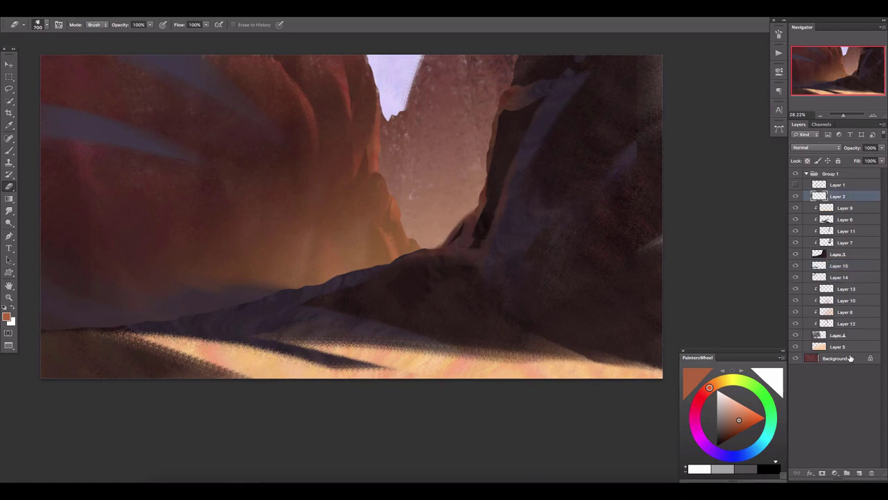
pyautogui.click(859, 472)
pyautogui.moveTo(184, 203); pyautogui.dragTo(218, 215)
pyautogui.press('b')
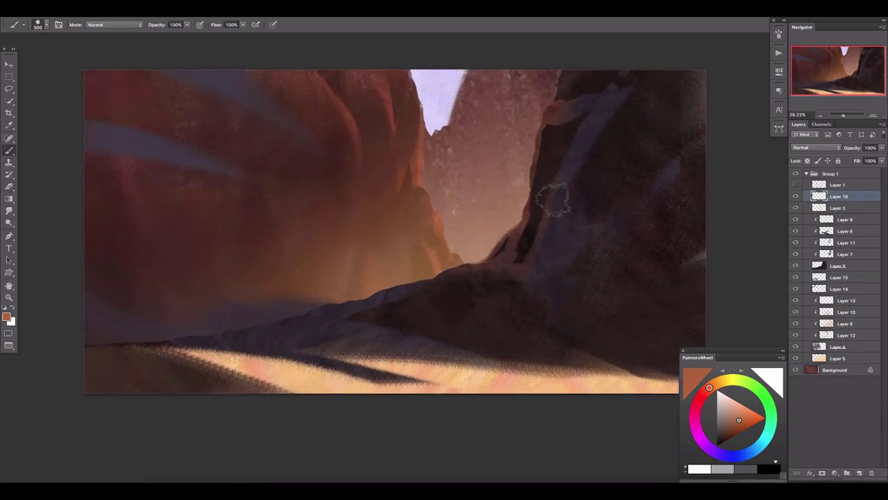
pyautogui.press(']')
pyautogui.press('[')
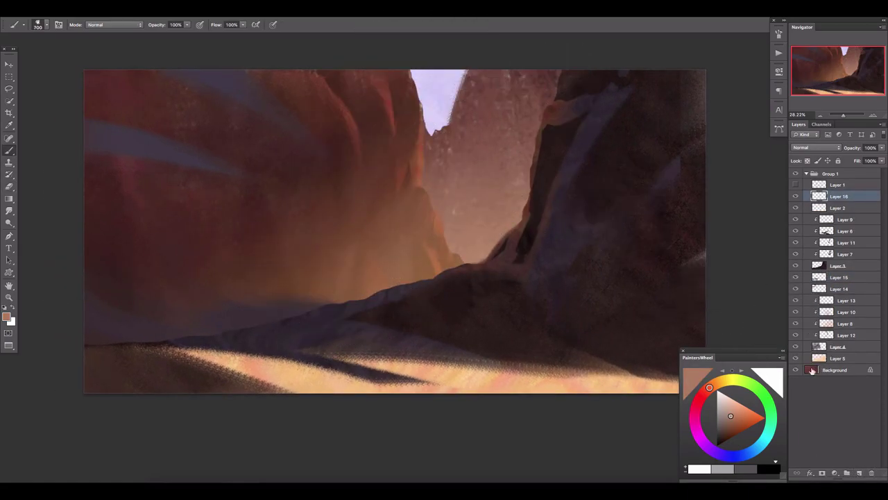
pyautogui.click(817, 358)
pyautogui.keyDown('alt'); pyautogui.click(440, 84); pyautogui.keyUp('alt')
pyautogui.press(']')
pyautogui.press(']')
pyautogui.press(']')
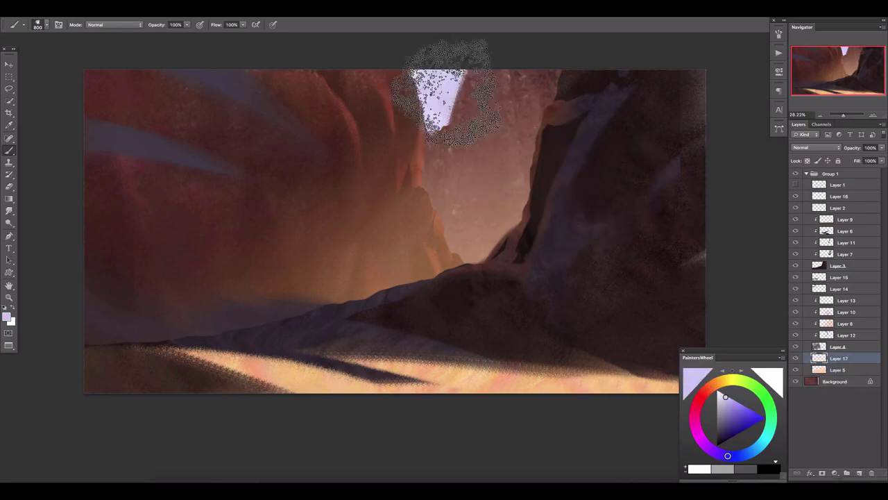
pyautogui.moveTo(452, 88)
pyautogui.mouseDown()
pyautogui.moveTo(492, 69)
pyautogui.moveTo(485, 111)
pyautogui.mouseUp()
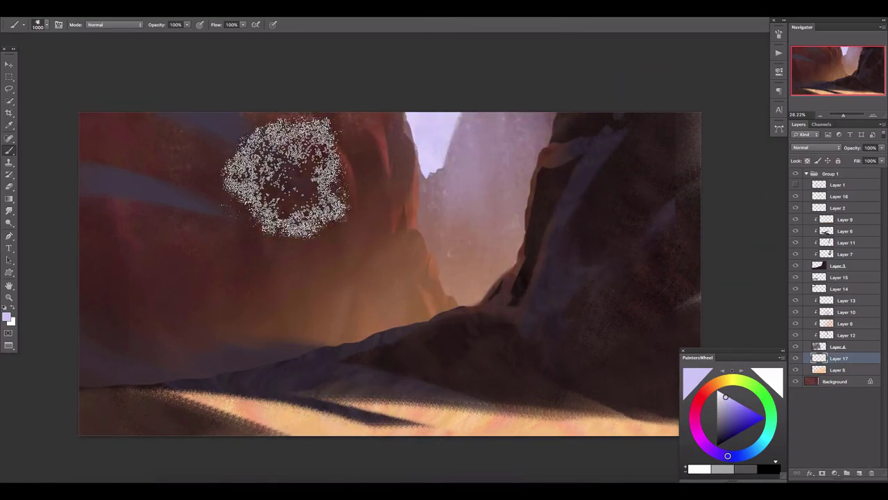
pyautogui.press('[')
pyautogui.press('[')
pyautogui.press('[')
pyautogui.moveTo(388, 190); pyautogui.dragTo(370, 155)
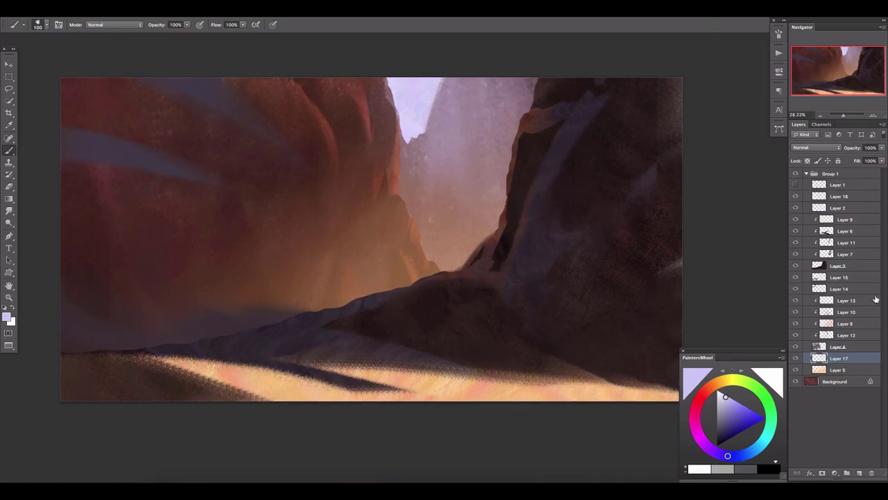
# - Toggle Layer 4 and another layer to compare, then add a layer below Layer 14
pyautogui.click(796, 280)
pyautogui.click(795, 347)
pyautogui.click(795, 346)
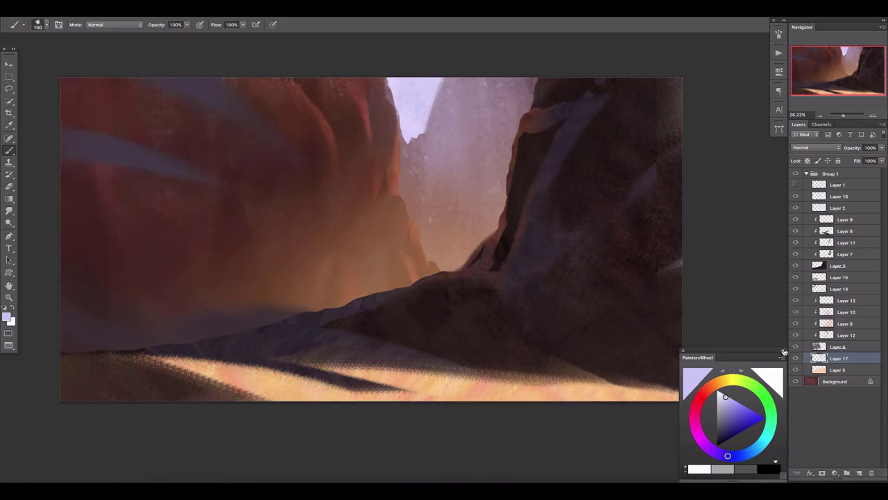
pyautogui.click(839, 300)
pyautogui.click(846, 473)
# - Paint a trial peach haze stroke left of centre, then hide that layer
pyautogui.moveTo(329, 271); pyautogui.dragTo(349, 257)
pyautogui.press(']')
pyautogui.press(']')
pyautogui.press(']')
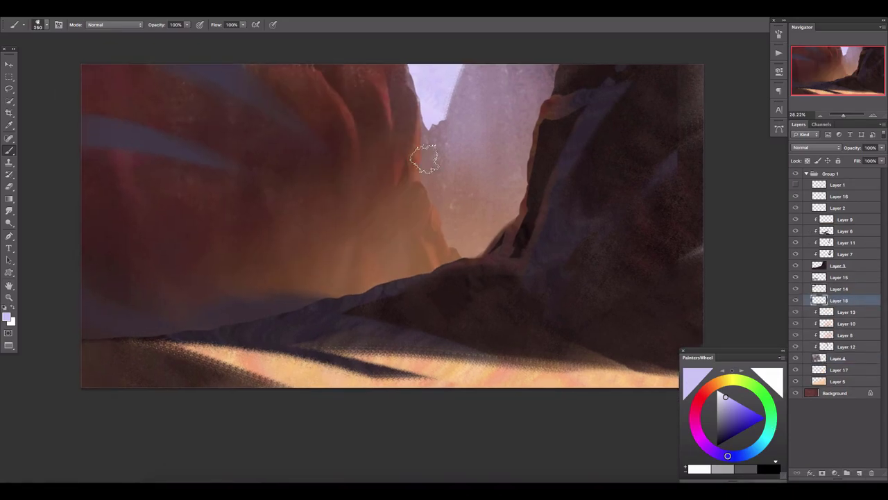
pyautogui.keyDown('alt'); pyautogui.click(459, 239); pyautogui.keyUp('alt')
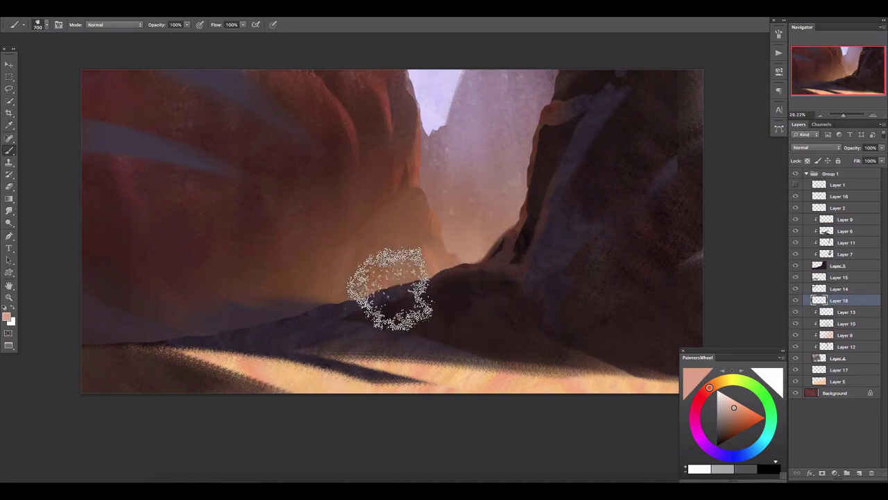
pyautogui.moveTo(381, 295)
pyautogui.mouseDown()
pyautogui.moveTo(302, 278)
pyautogui.moveTo(416, 247)
pyautogui.mouseUp()
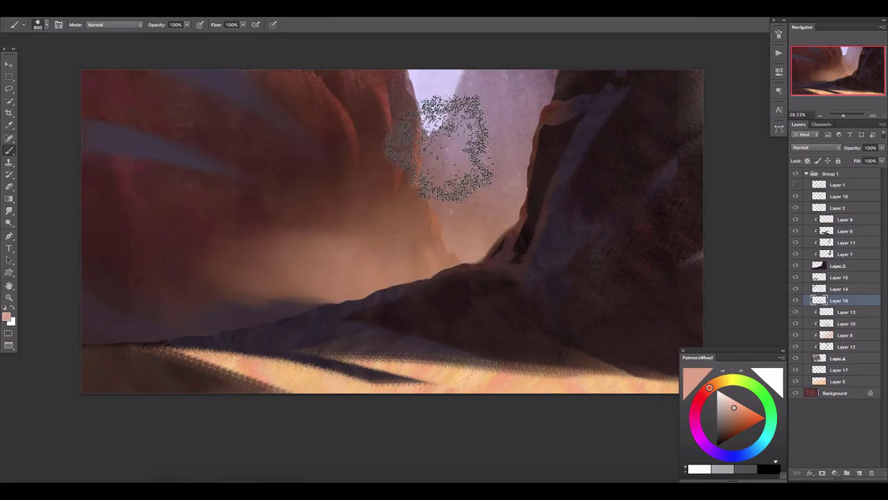
pyautogui.press('e')
pyautogui.click(796, 300)
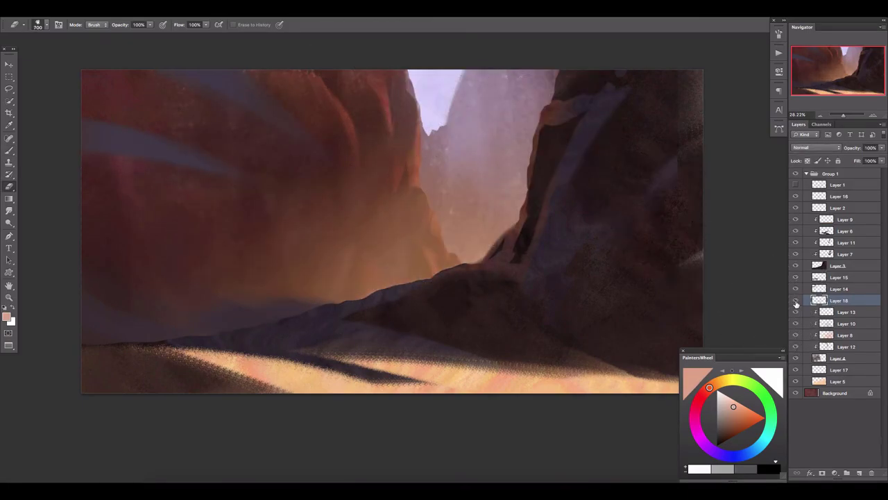
pyautogui.click(839, 277)
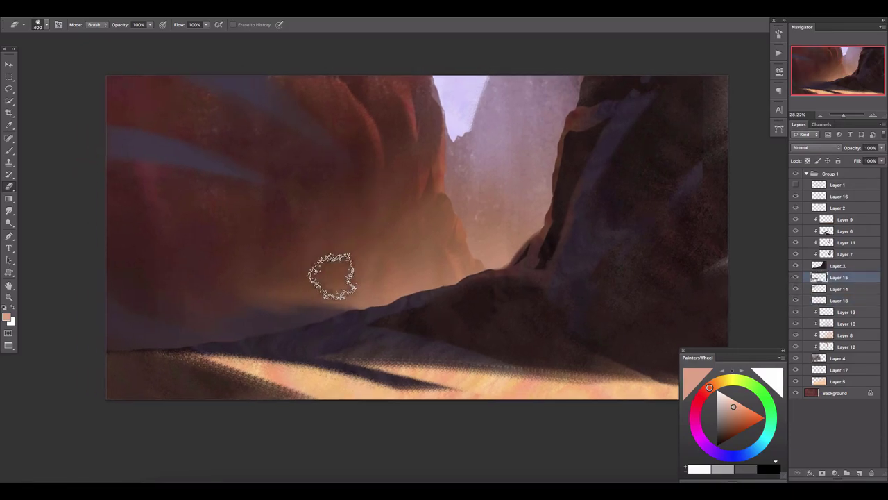
pyautogui.press(']')
pyautogui.press(']')
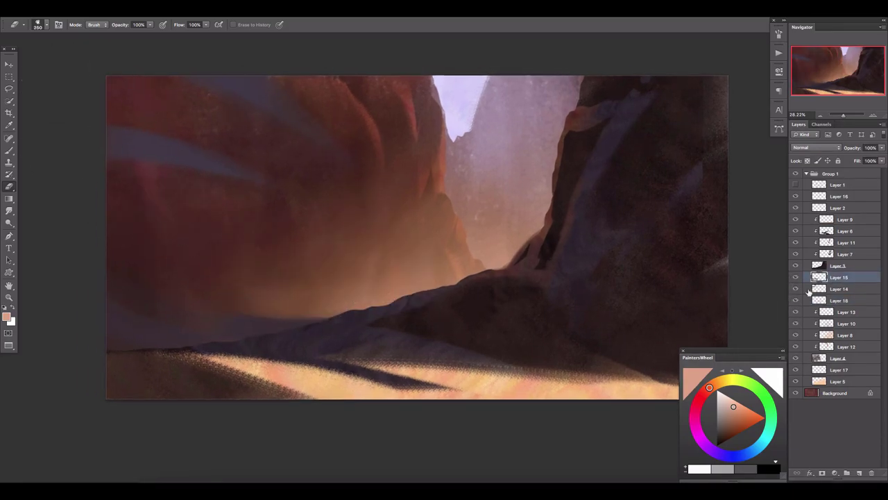
pyautogui.click(795, 266)
# - Reload the ridge selection and paint inside it on a new layer above Layer 9
pyautogui.keyDown('ctrl'); pyautogui.click(818, 266); pyautogui.keyUp('ctrl')
pyautogui.hotkey('ctrl', 'shift', 'alt', 'n')
pyautogui.press('b')
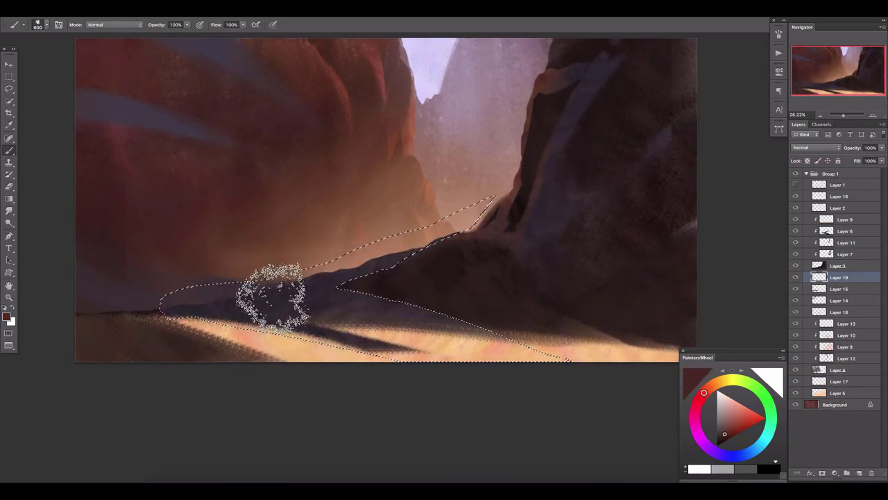
pyautogui.click(845, 220)
pyautogui.hotkey('ctrl', 'shift', 'alt', 'n')
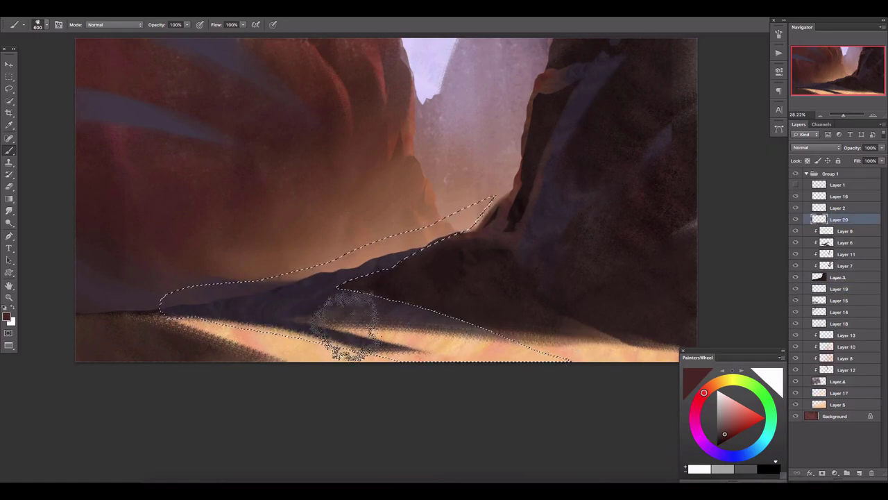
pyautogui.moveTo(312, 361); pyautogui.dragTo(291, 326)
# - Switch the ridge layer from Hard Light to Color Dodge and clear the selection
pyautogui.click(816, 147)
pyautogui.click(807, 248)
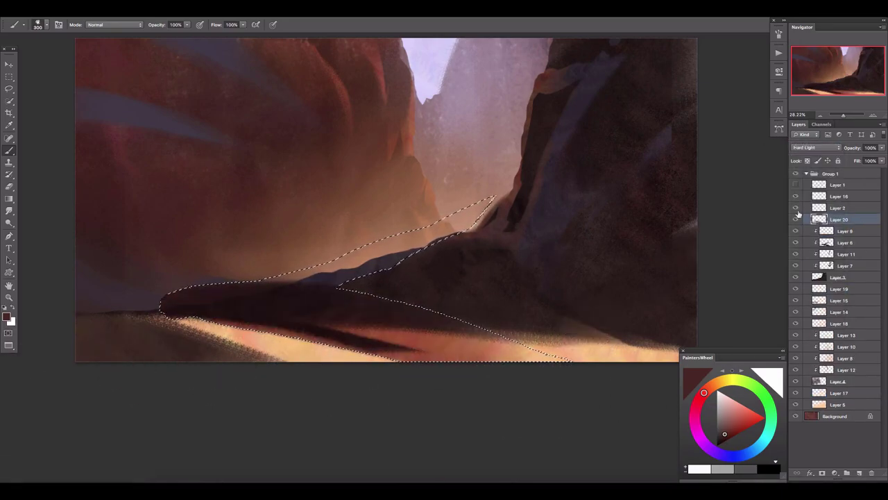
pyautogui.click(816, 147)
pyautogui.click(798, 111)
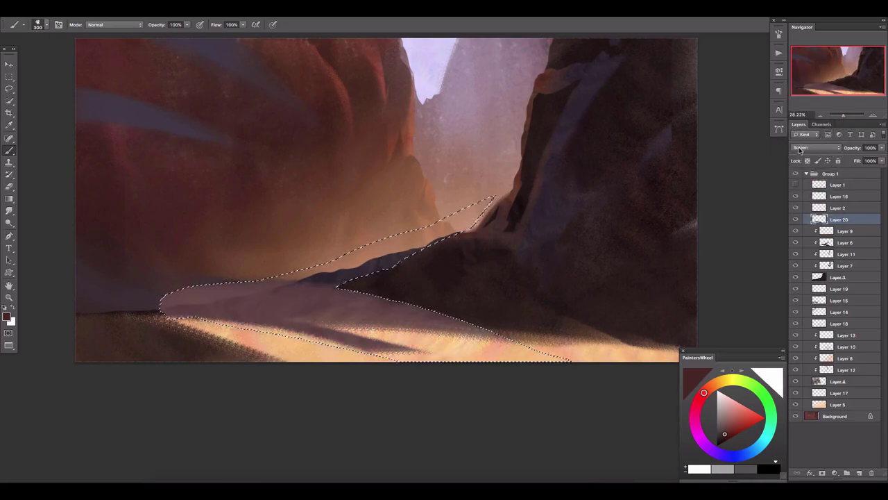
pyautogui.hotkey('ctrl', 'd')
pyautogui.press('e')
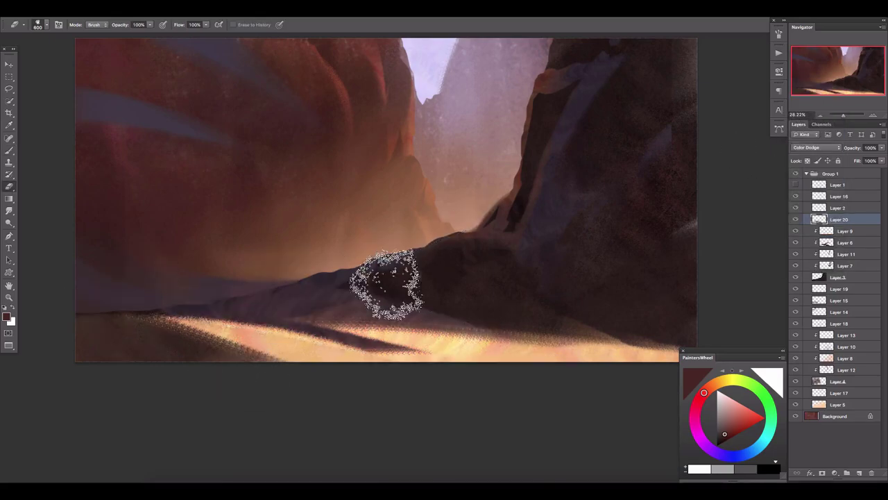
pyautogui.moveTo(377, 198); pyautogui.dragTo(367, 222)
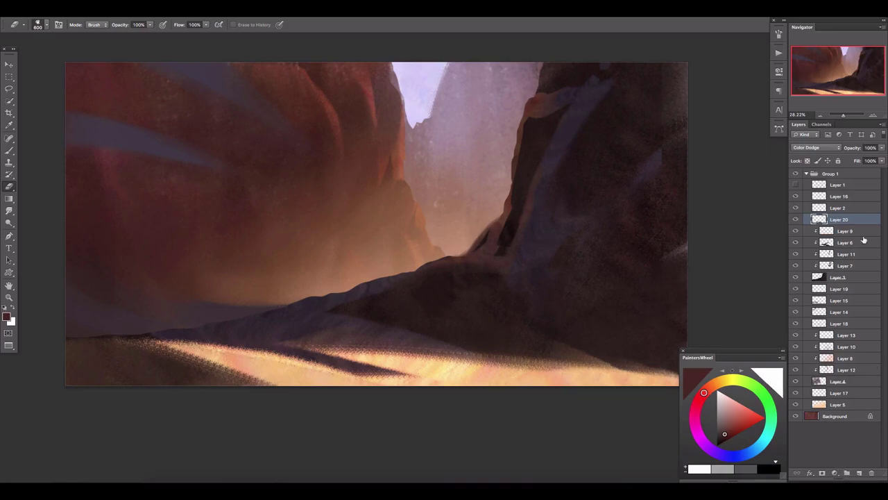
pyautogui.click(809, 176)
# - Flatten the painting, then create a new group containing a new layer
pyautogui.rightClick(816, 194)
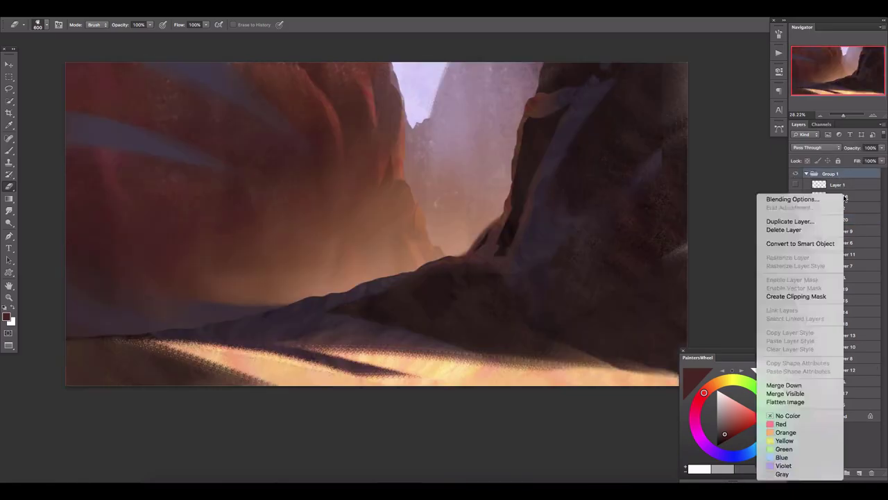
pyautogui.click(784, 397)
pyautogui.press('Return')
pyautogui.click(847, 473)
pyautogui.click(859, 473)
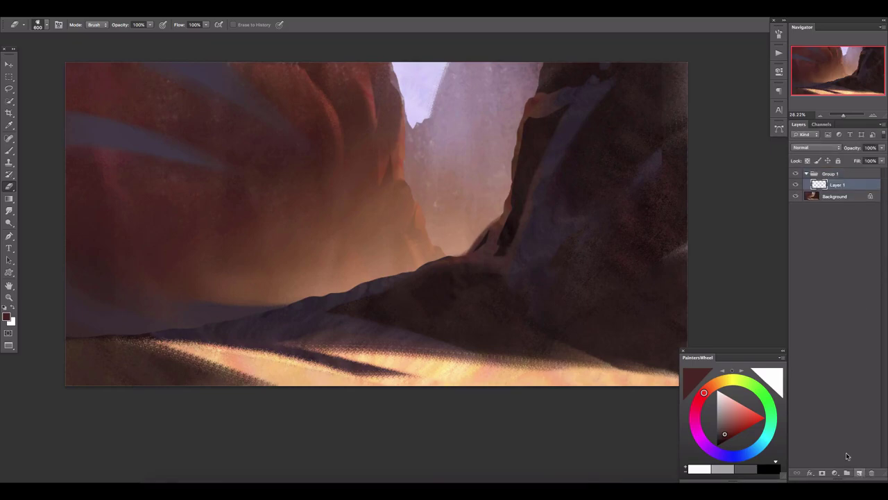
# - Lasso the distant canyon area between the walls and pick light purple and orange-brown colours
pyautogui.press('h')
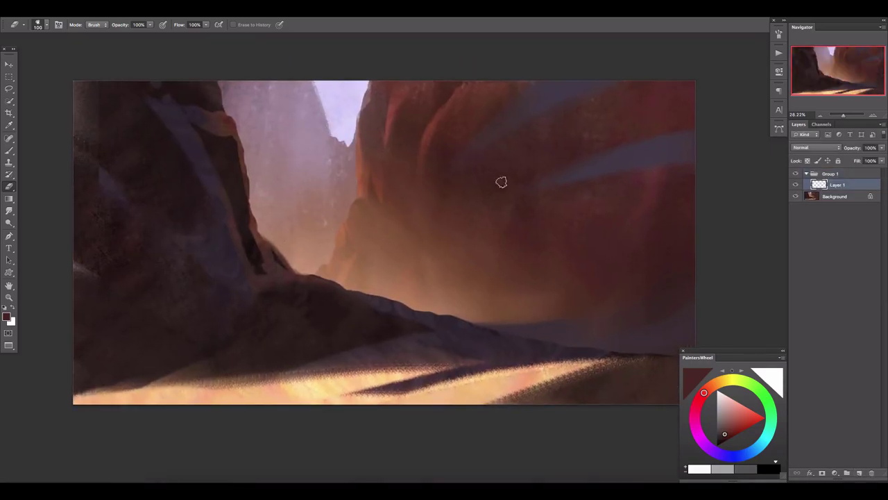
pyautogui.press('b')
pyautogui.press('l')
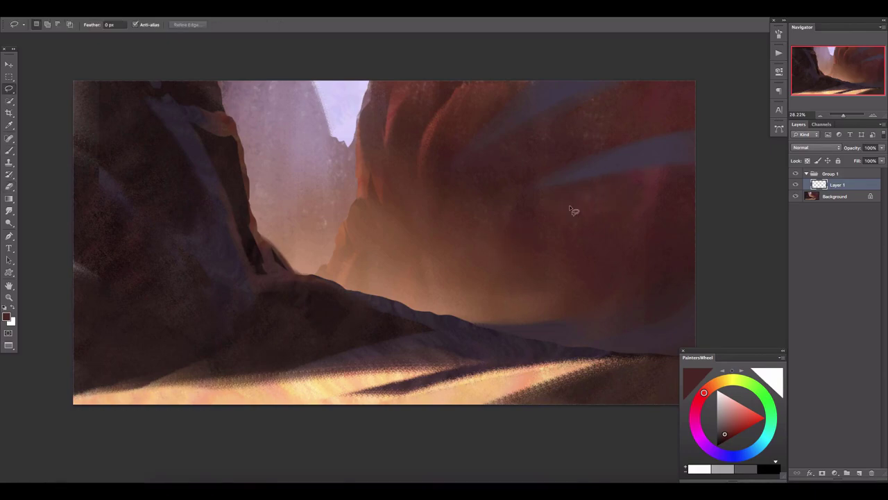
pyautogui.moveTo(516, 158); pyautogui.dragTo(469, 204)
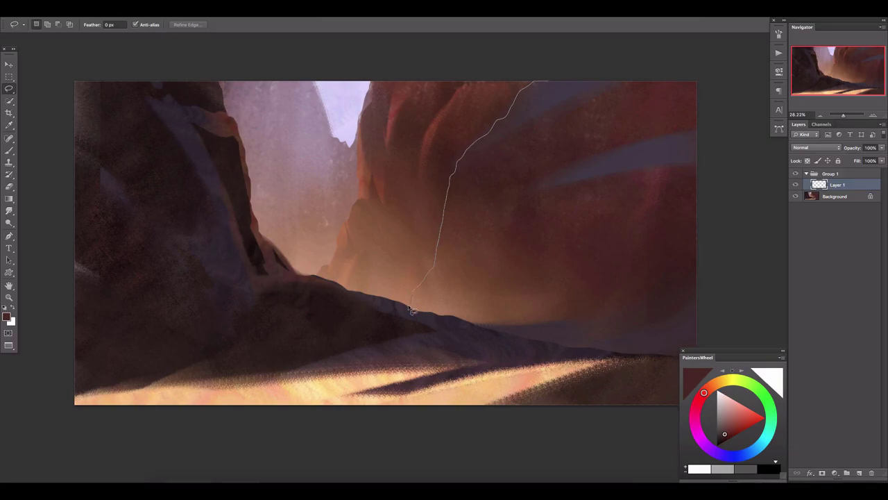
pyautogui.moveTo(517, 60); pyautogui.dragTo(311, 69)
pyautogui.press('b')
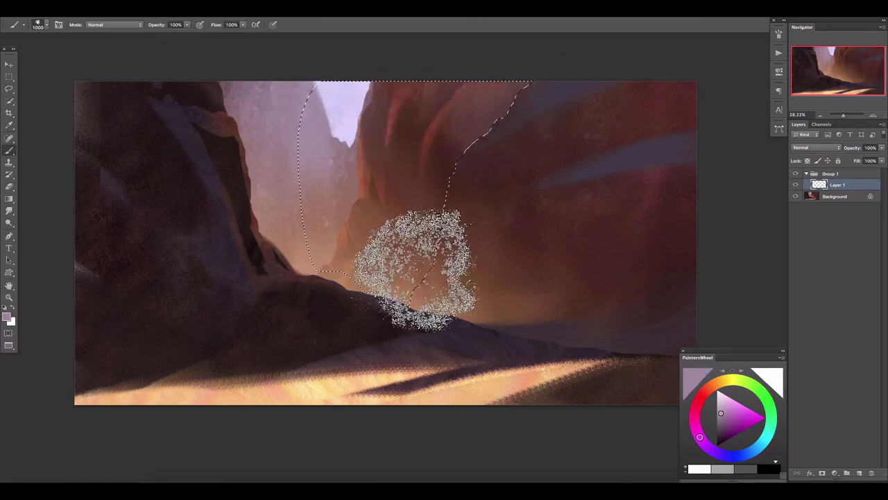
pyautogui.keyDown('alt'); pyautogui.click(378, 97); pyautogui.keyUp('alt')
pyautogui.keyDown('alt'); pyautogui.click(406, 277); pyautogui.keyUp('alt')
pyautogui.press('[')
pyautogui.press('[')
pyautogui.press('[')
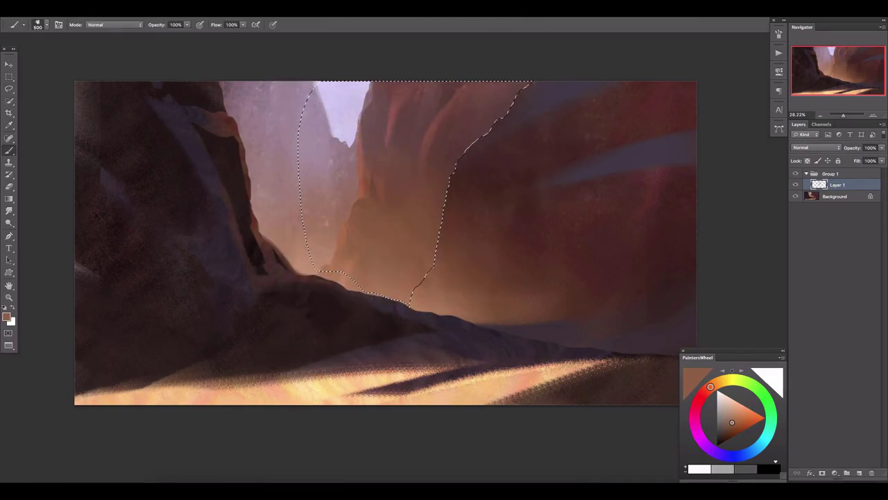
# - Set Layer 1 to Lighten at about 27% opacity and add an empty Layer 2
pyautogui.click(815, 148)
pyautogui.click(808, 233)
pyautogui.press('r')
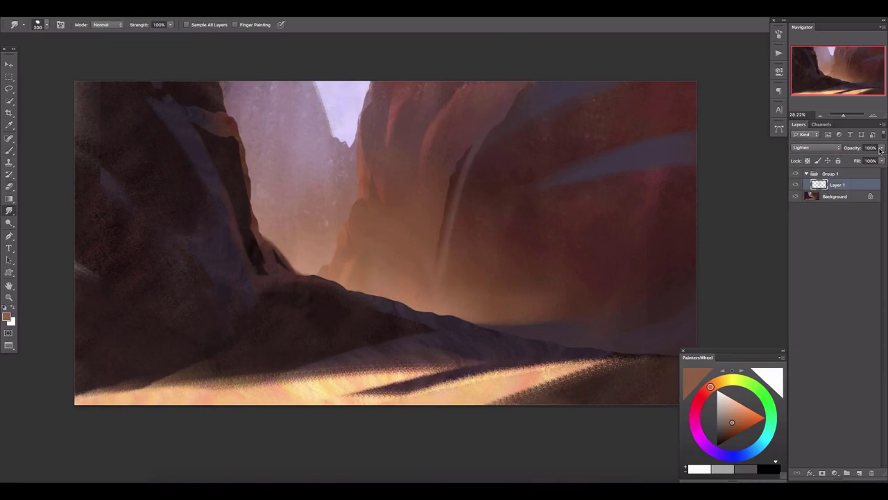
pyautogui.moveTo(881, 149); pyautogui.dragTo(861, 159)
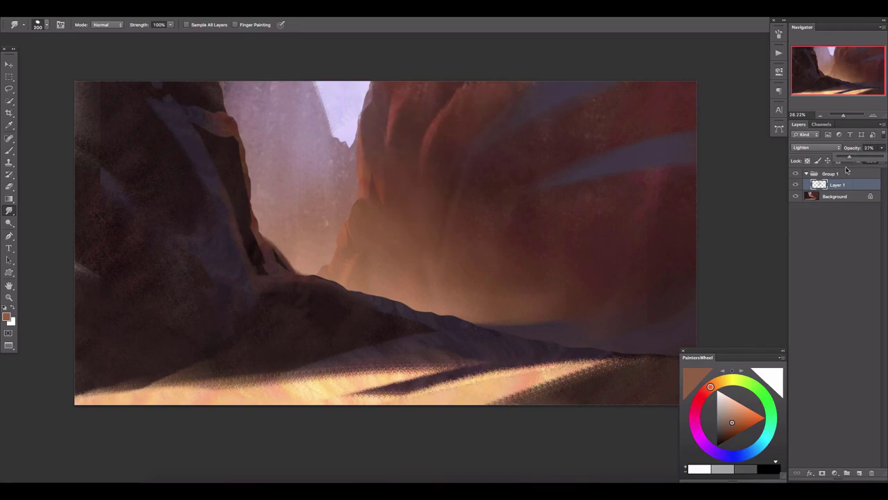
pyautogui.click(858, 473)
# - Paint pale peach and broad pink streaks across the right canyon wall
pyautogui.press('b')
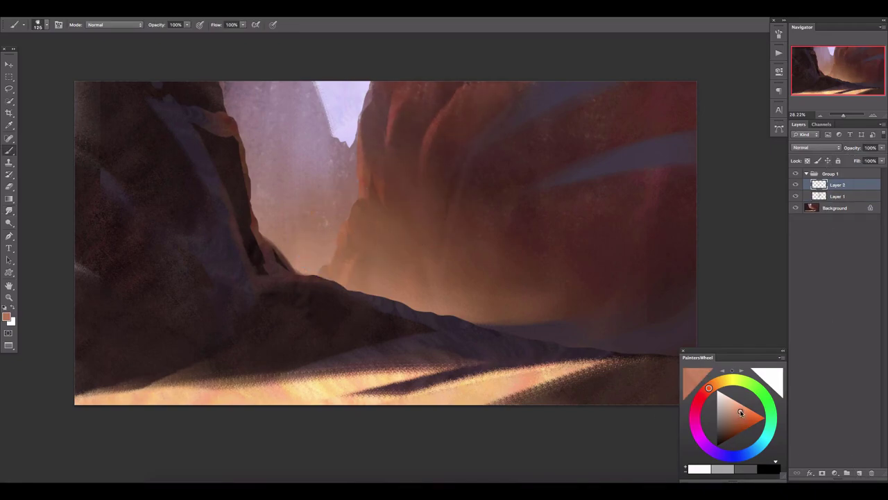
pyautogui.press(']')
pyautogui.moveTo(508, 234)
pyautogui.mouseDown()
pyautogui.moveTo(436, 288)
pyautogui.moveTo(514, 222)
pyautogui.mouseUp()
pyautogui.click(738, 414)
pyautogui.moveTo(465, 277)
pyautogui.mouseDown()
pyautogui.moveTo(576, 186)
pyautogui.moveTo(687, 134)
pyautogui.mouseUp()
pyautogui.moveTo(680, 222)
pyautogui.mouseDown()
pyautogui.moveTo(590, 274)
pyautogui.moveTo(520, 254)
pyautogui.mouseUp()
# - Erase part of the pink streaks and fade Layer 2 to 36% opacity
pyautogui.press('e')
pyautogui.press(']')
pyautogui.press(']')
pyautogui.press(']')
pyautogui.moveTo(714, 188)
pyautogui.mouseDown()
pyautogui.moveTo(434, 260)
pyautogui.moveTo(585, 149)
pyautogui.moveTo(546, 178)
pyautogui.moveTo(526, 317)
pyautogui.moveTo(673, 262)
pyautogui.mouseUp()
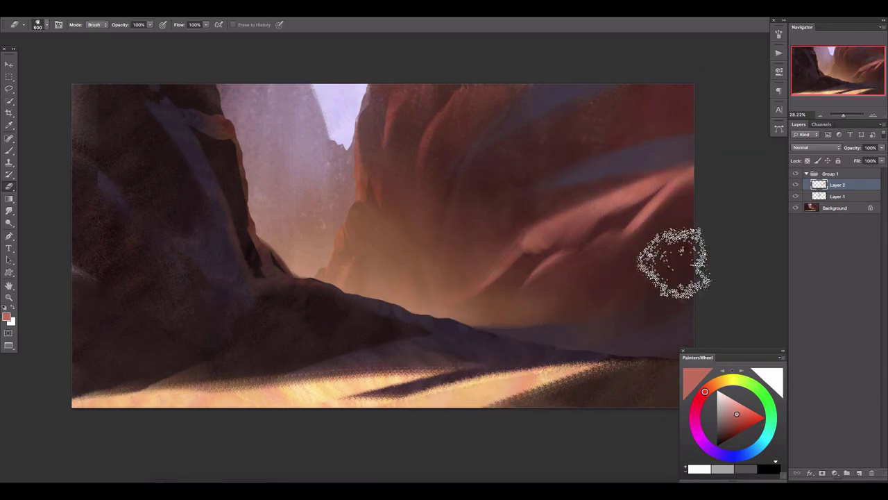
pyautogui.click(881, 148)
pyautogui.moveTo(880, 160); pyautogui.dragTo(852, 160)
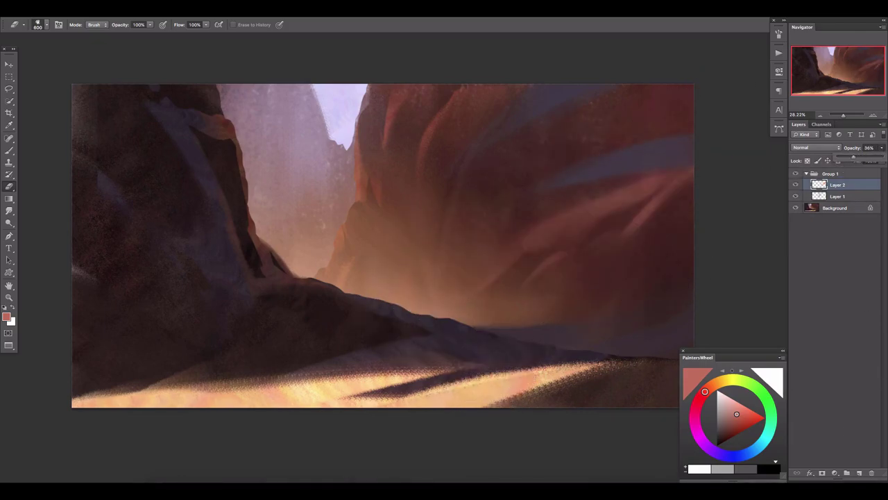
# - On a new Layer 3, lasso and darken the foreground ridge
pyautogui.click(859, 473)
pyautogui.press('l')
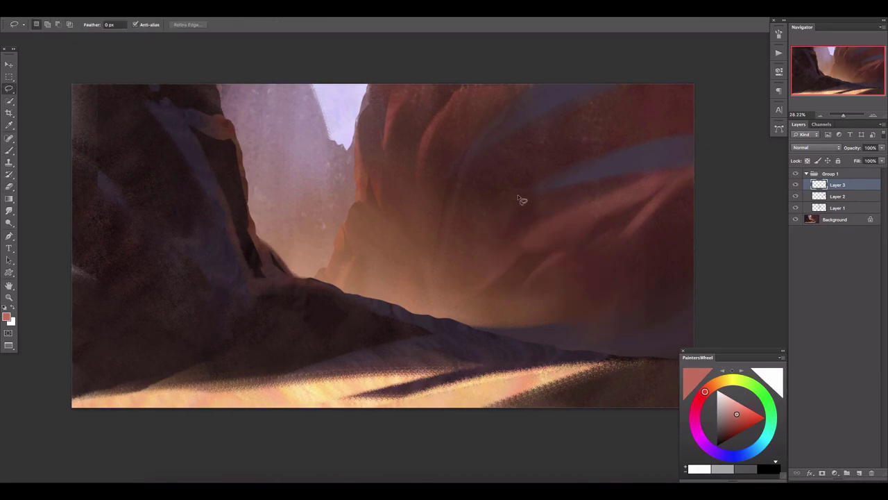
pyautogui.moveTo(221, 220); pyautogui.dragTo(299, 248)
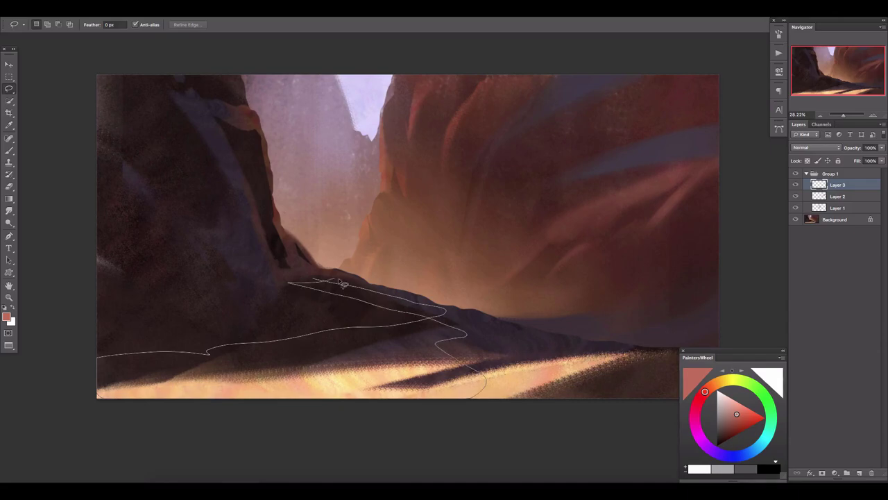
pyautogui.moveTo(343, 285)
pyautogui.mouseDown()
pyautogui.moveTo(333, 282)
pyautogui.moveTo(367, 317)
pyautogui.mouseUp()
pyautogui.press('b')
pyautogui.hotkey('ctrl', 'd')
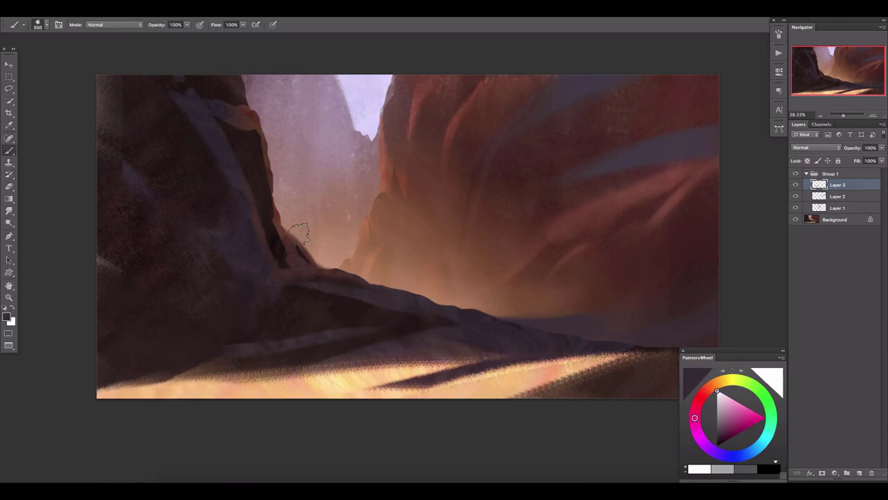
# - Lasso two diagonal bands on the left cliff, paint light purple planes, and erase excess
pyautogui.press('l')
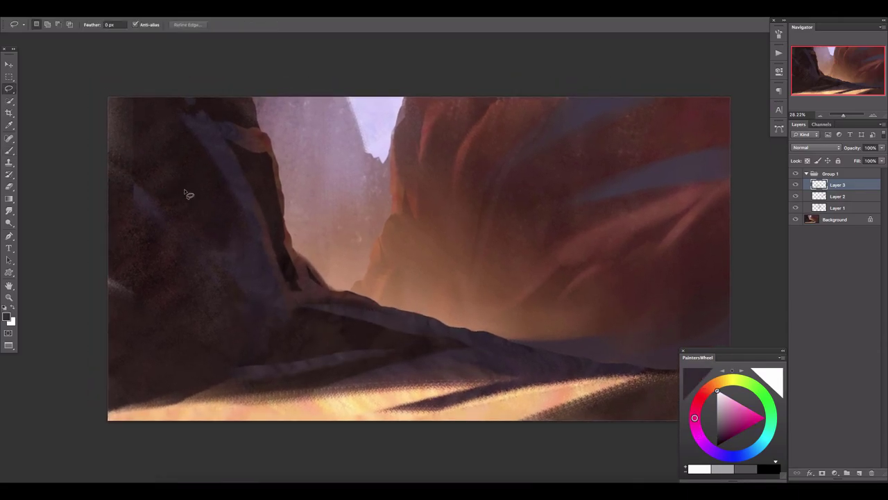
pyautogui.moveTo(93, 154); pyautogui.dragTo(260, 298)
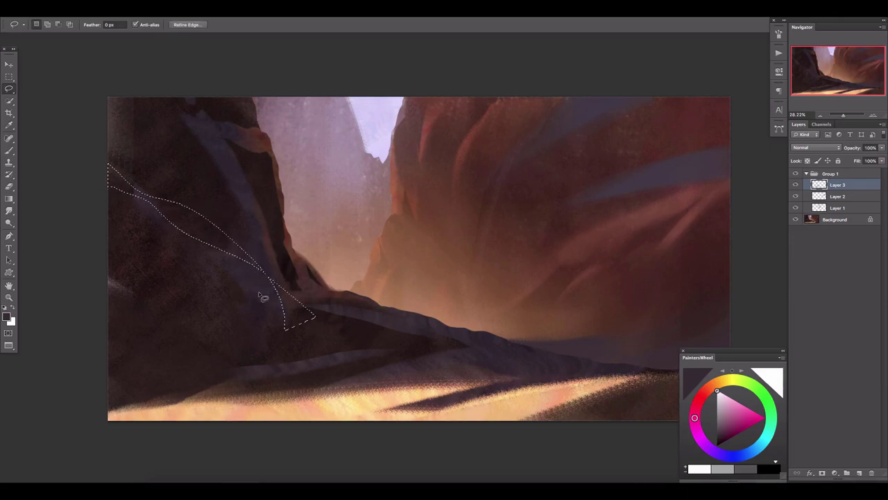
pyautogui.moveTo(107, 219); pyautogui.dragTo(111, 281)
pyautogui.press('b')
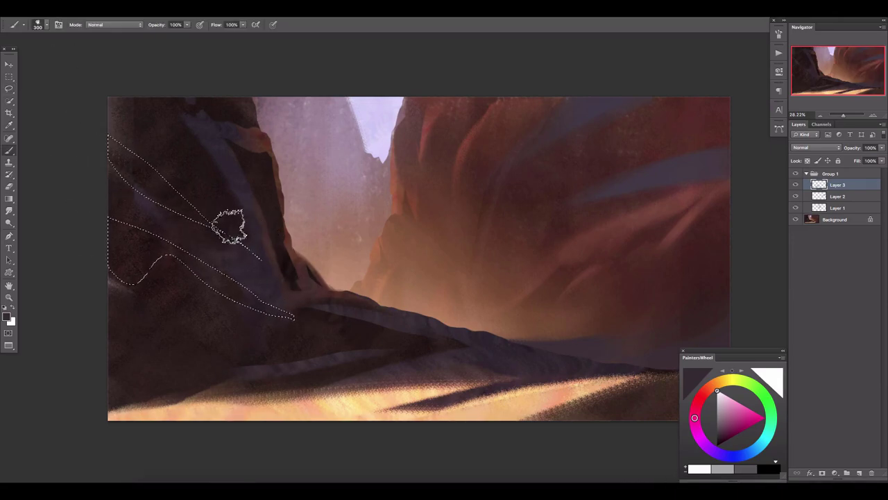
pyautogui.moveTo(232, 224); pyautogui.dragTo(118, 150)
pyautogui.moveTo(284, 313); pyautogui.dragTo(135, 182)
pyautogui.hotkey('ctrl', 'd')
pyautogui.press('e')
pyautogui.press(']')
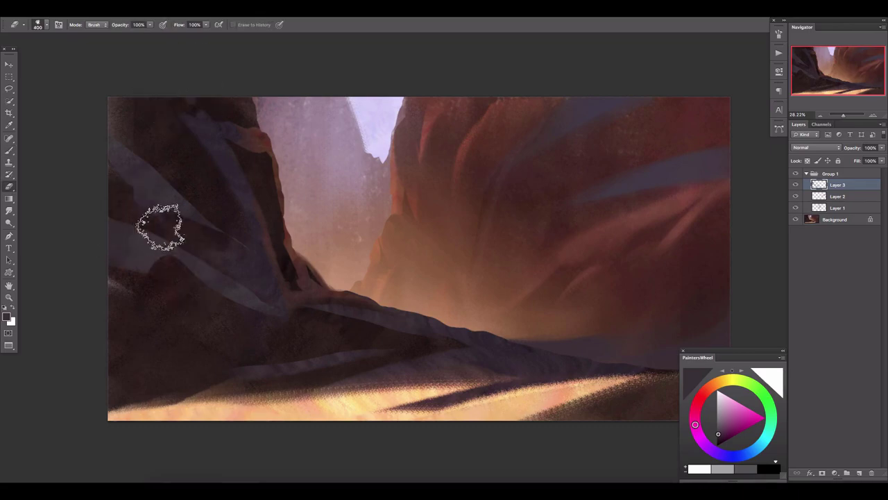
pyautogui.moveTo(158, 227); pyautogui.dragTo(118, 357)
# - Add Brightness/Contrast (contrast 32) and Vibrance adjustment layers, topped by an empty Layer 4
pyautogui.click(834, 473)
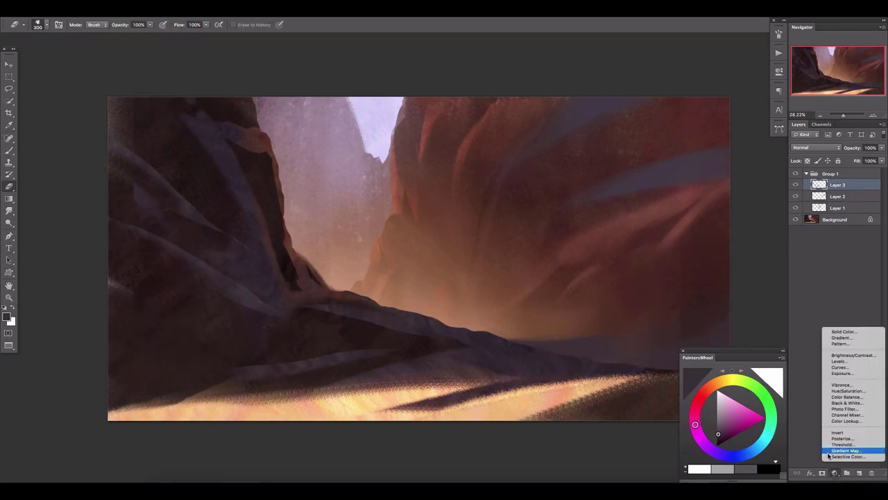
pyautogui.click(850, 356)
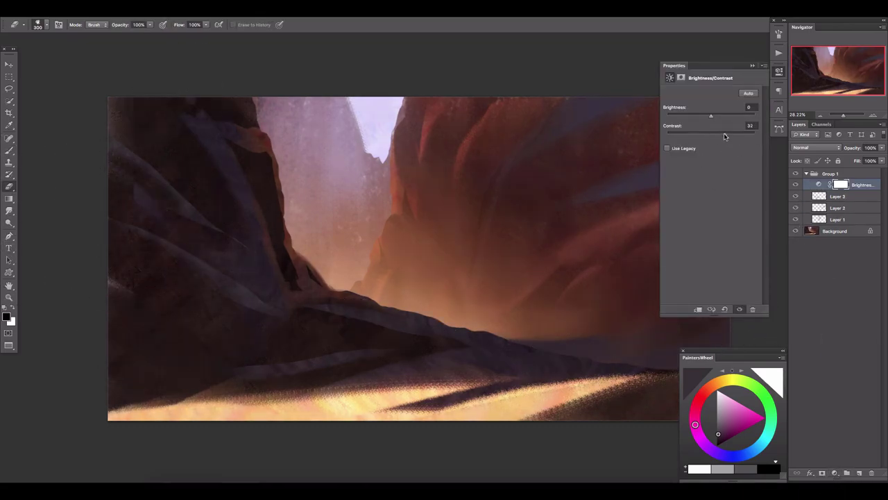
pyautogui.click(778, 70)
pyautogui.click(834, 473)
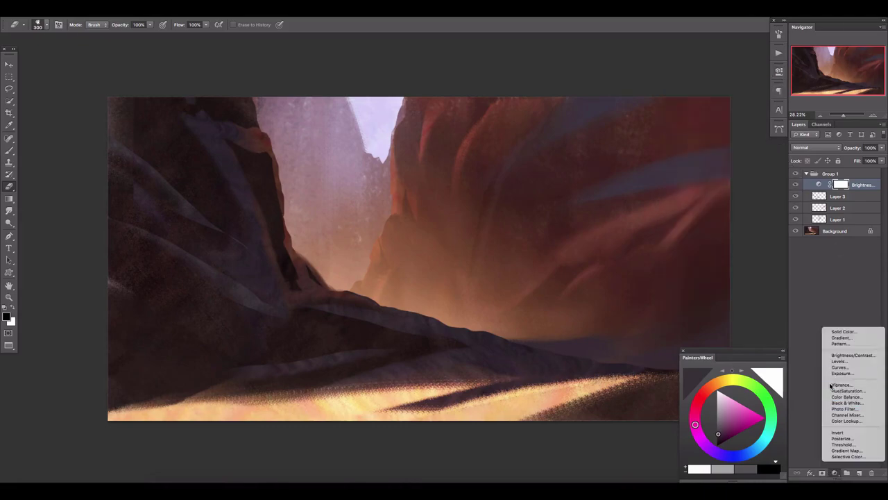
pyautogui.click(833, 385)
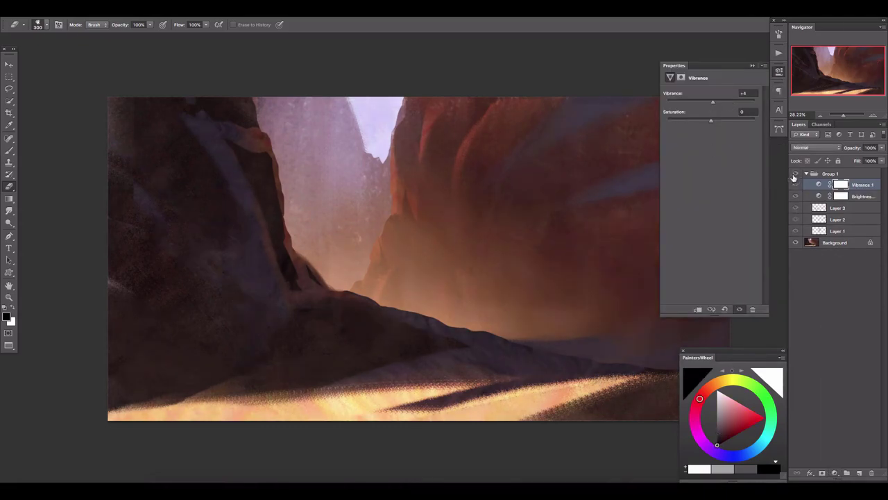
pyautogui.click(779, 70)
pyautogui.click(859, 473)
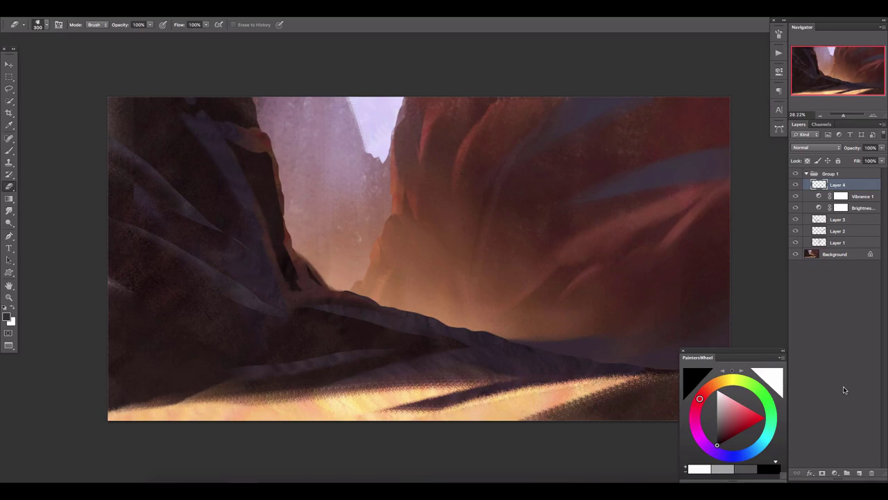
# - Select the sky with Color Range and brush light lavender haze into it
pyautogui.scroll(1, 483, 244)
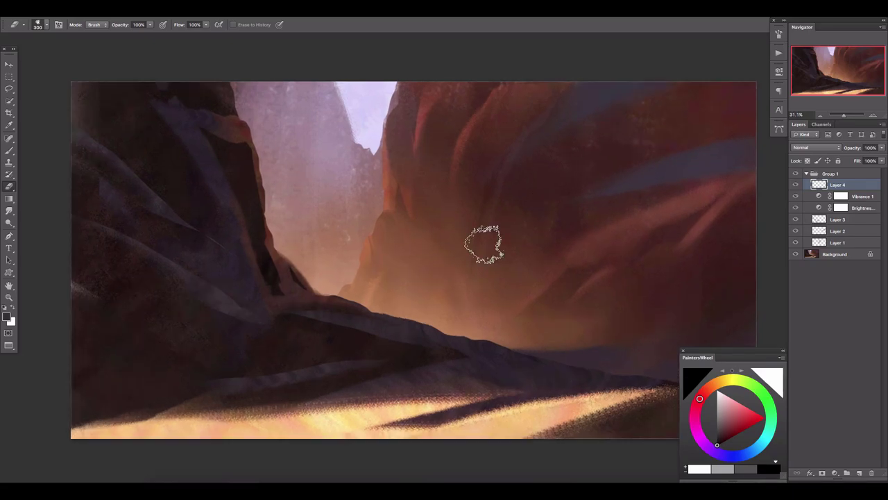
pyautogui.click(188, 7)
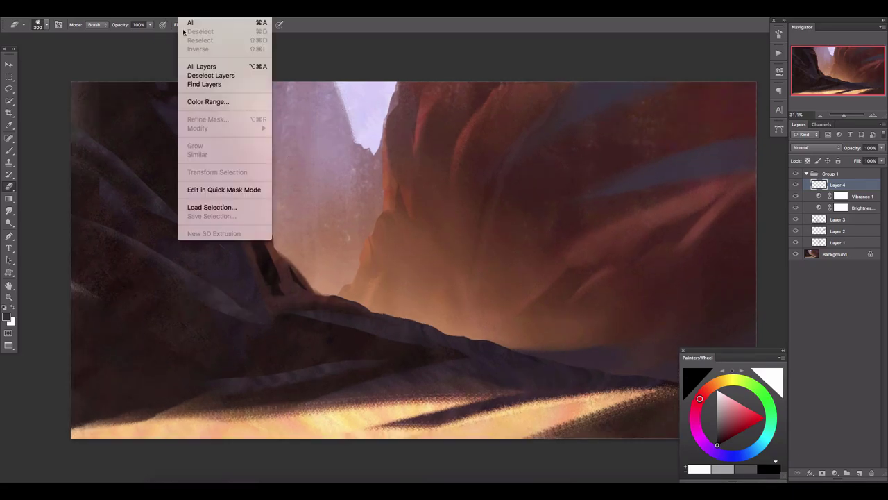
pyautogui.click(195, 103)
pyautogui.press('Return')
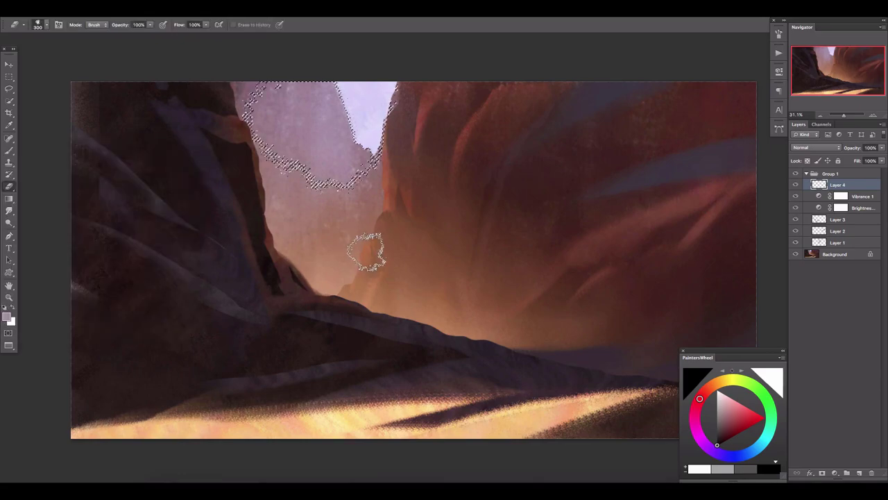
pyautogui.press('b')
pyautogui.keyDown('alt'); pyautogui.click(357, 111); pyautogui.keyUp('alt')
pyautogui.moveTo(331, 134)
pyautogui.mouseDown()
pyautogui.moveTo(361, 145)
pyautogui.moveTo(400, 240)
pyautogui.mouseUp()
pyautogui.hotkey('ctrl', 'd')
# - Erase some lavender strokes and lower Layer 4's opacity to dim the haze
pyautogui.press('e')
pyautogui.moveTo(297, 218)
pyautogui.mouseDown()
pyautogui.moveTo(362, 201)
pyautogui.moveTo(326, 111)
pyautogui.mouseUp()
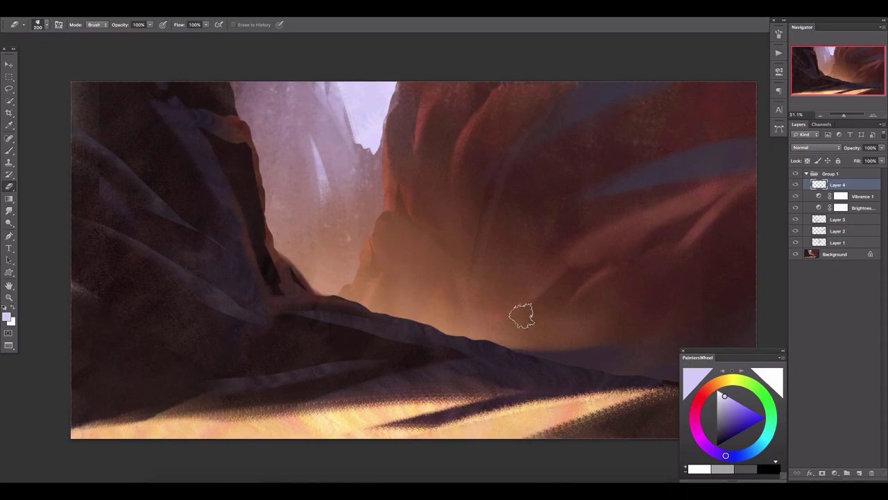
pyautogui.moveTo(882, 147)
pyautogui.mouseDown()
pyautogui.moveTo(858, 168)
pyautogui.moveTo(867, 163)
pyautogui.mouseUp()
pyautogui.press(']')
pyautogui.press(']')
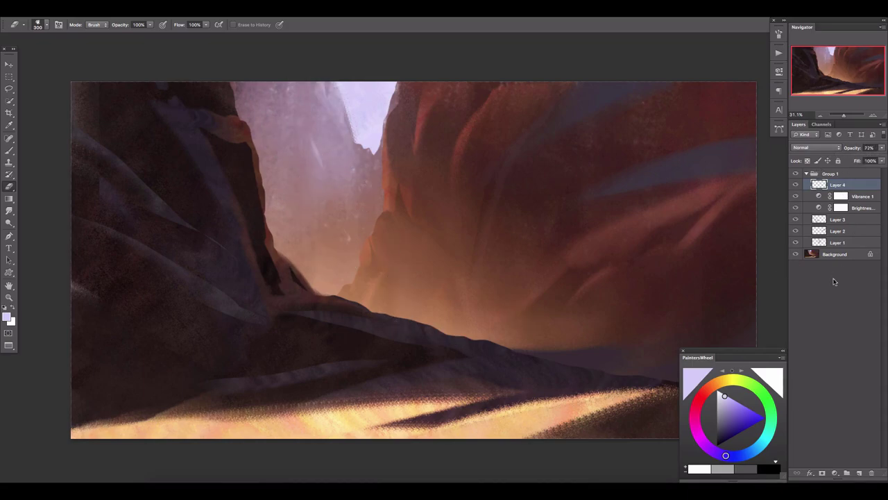
# - On a new layer, lasso a rock spire in the canyon centre and sample an orange colour
pyautogui.click(858, 475)
pyautogui.press('l')
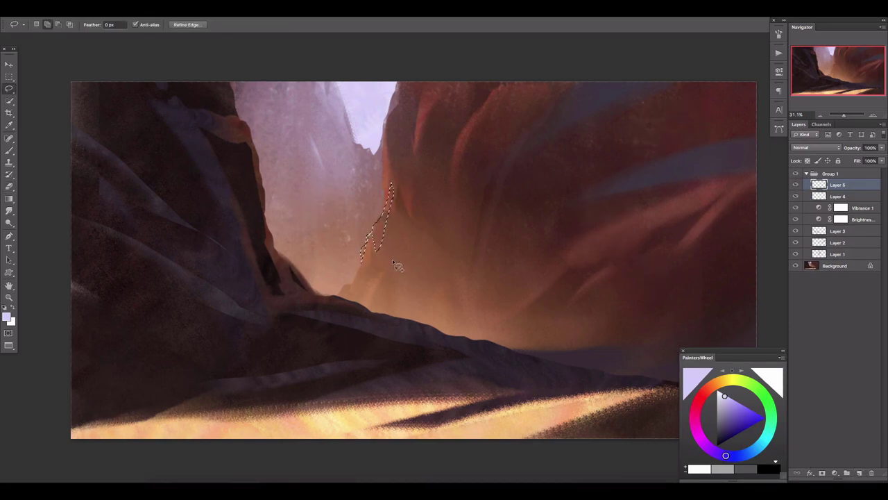
pyautogui.moveTo(342, 297); pyautogui.dragTo(338, 295)
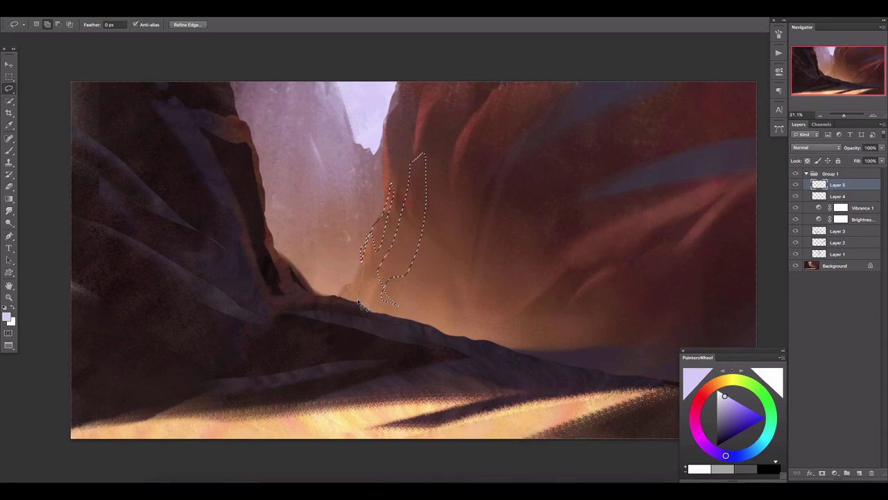
pyautogui.press('b')
pyautogui.keyDown('alt'); pyautogui.click(357, 238); pyautogui.keyUp('alt')
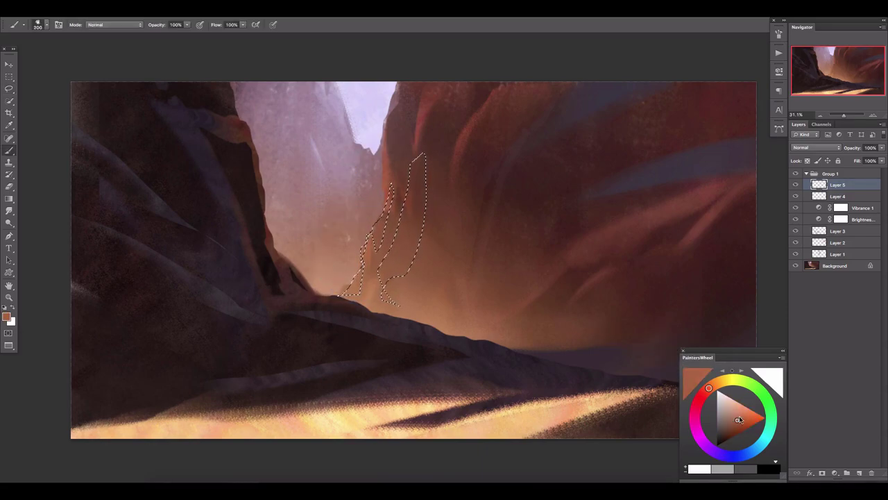
# - Gradient-fill the spire, then duplicate it and move and enlarge the copy
pyautogui.press('g')
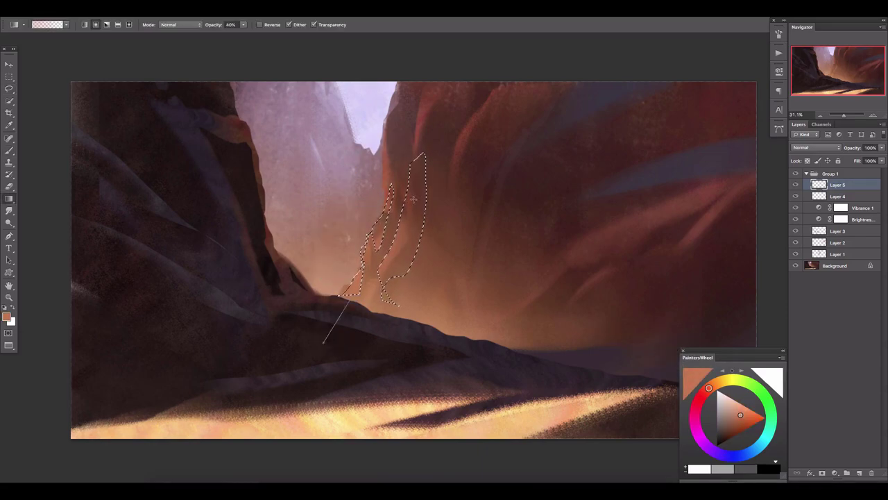
pyautogui.press('d')
pyautogui.hotkey('ctrl', 'j')
pyautogui.hotkey('ctrl', 't')
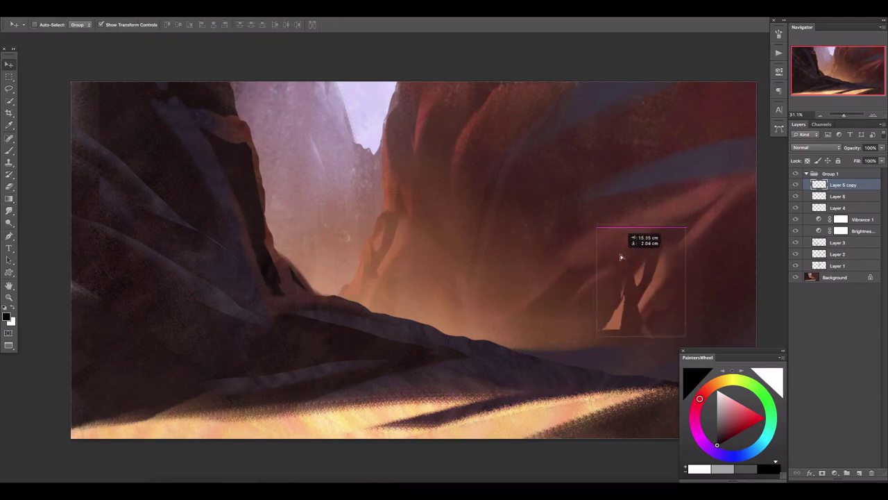
pyautogui.moveTo(637, 250)
pyautogui.mouseDown()
pyautogui.moveTo(511, 150)
pyautogui.moveTo(545, 174)
pyautogui.moveTo(433, 185)
pyautogui.moveTo(199, 340)
pyautogui.moveTo(415, 125)
pyautogui.moveTo(531, 248)
pyautogui.moveTo(340, 301)
pyautogui.mouseUp()
# - Warp the spire copy into a low slanted ledge across the canyon floor
pyautogui.rightClick(416, 248)
pyautogui.click(448, 299)
pyautogui.moveTo(284, 391); pyautogui.dragTo(135, 313)
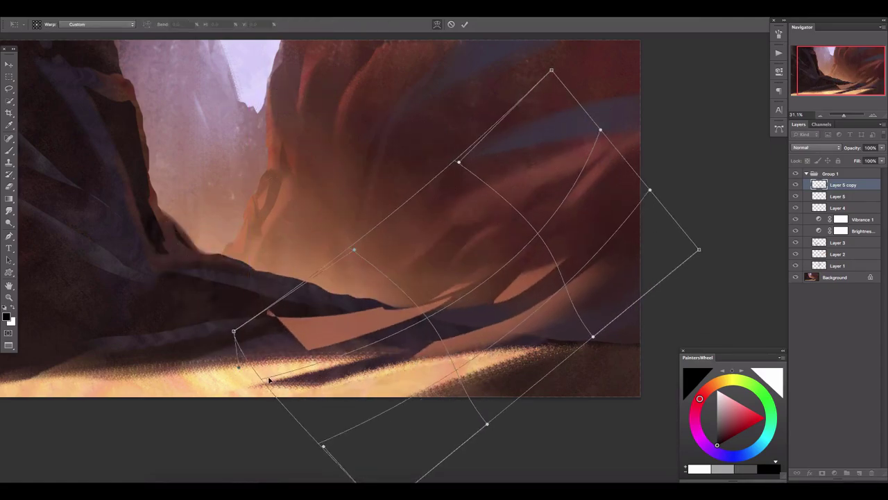
pyautogui.press('Return')
pyautogui.hotkey('ctrl', 't')
pyautogui.moveTo(258, 202); pyautogui.dragTo(333, 236)
pyautogui.press('Return')
# - Erase parts of the ledge's dark shadow and its lower-right overlap with the dune
pyautogui.press('e')
pyautogui.press('[')
pyautogui.press('[')
pyautogui.press('[')
pyautogui.moveTo(238, 317)
pyautogui.mouseDown()
pyautogui.moveTo(367, 327)
pyautogui.moveTo(324, 313)
pyautogui.moveTo(389, 326)
pyautogui.mouseUp()
pyautogui.moveTo(499, 385); pyautogui.dragTo(525, 356)
pyautogui.press(']')
pyautogui.press(']')
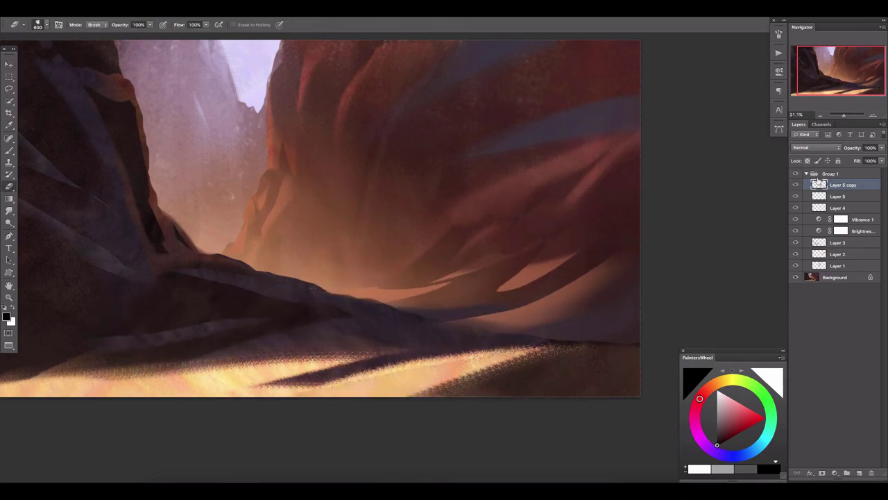
# - Sample purple-grey sky and orange-brown wall colours with the brush shrunk to 600
pyautogui.press('b')
pyautogui.keyDown('alt'); pyautogui.click(222, 104); pyautogui.keyUp('alt')
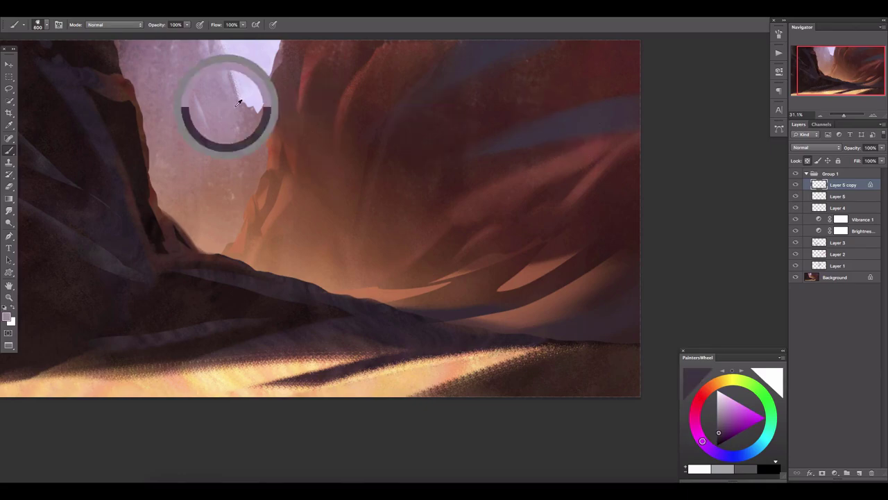
pyautogui.press('[')
pyautogui.keyDown('alt'); pyautogui.click(421, 307); pyautogui.keyUp('alt')
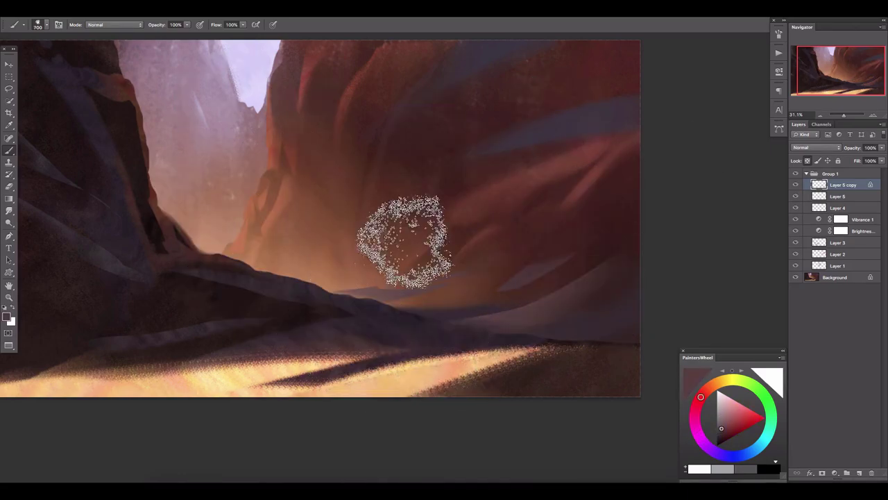
pyautogui.press('[')
pyautogui.keyDown('alt'); pyautogui.click(347, 264); pyautogui.keyUp('alt')
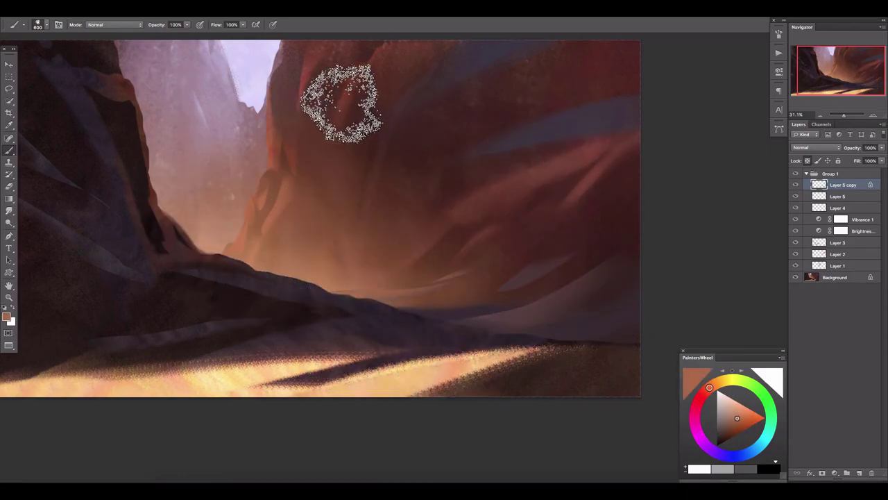
pyautogui.moveTo(293, 194); pyautogui.dragTo(374, 202)
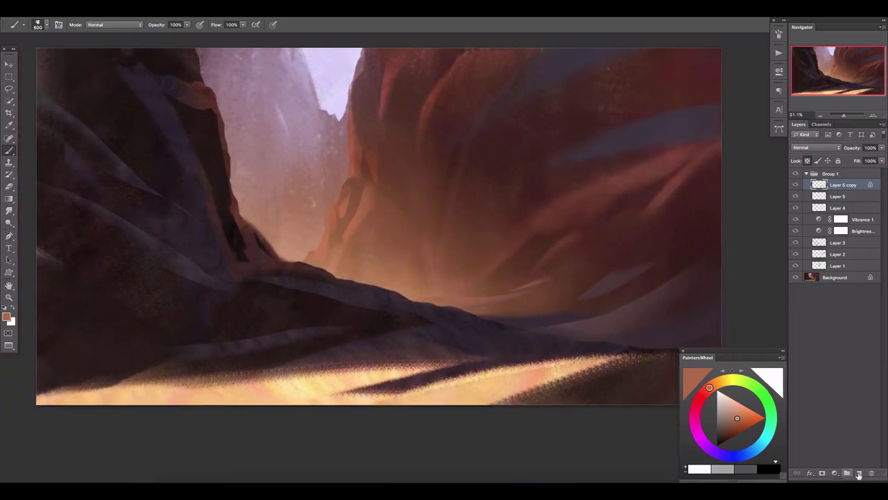
# - On new Layer 6, paint a peak shape dark maroon and shrink the brush to 300
pyautogui.click(859, 473)
pyautogui.press('l')
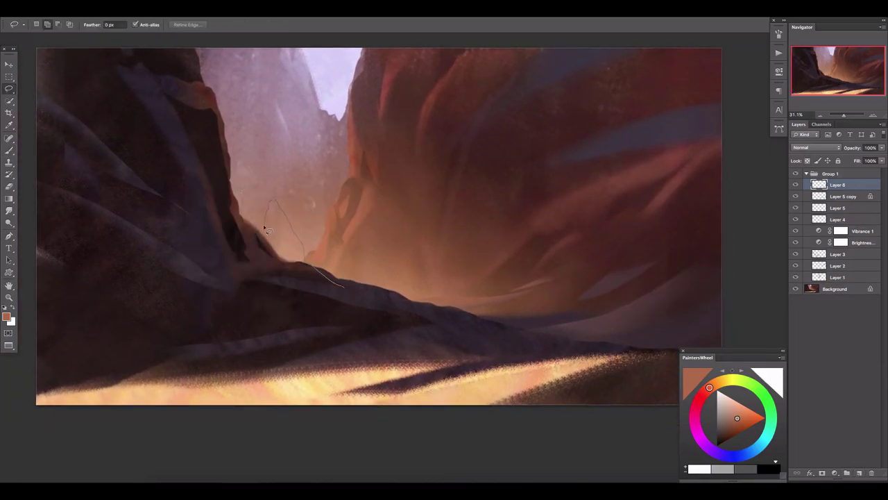
pyautogui.press('b')
pyautogui.keyDown('alt'); pyautogui.click(278, 200); pyautogui.keyUp('alt')
pyautogui.moveTo(277, 199)
pyautogui.mouseDown()
pyautogui.moveTo(291, 264)
pyautogui.moveTo(305, 271)
pyautogui.mouseUp()
pyautogui.hotkey('ctrl', 'd')
pyautogui.press('[')
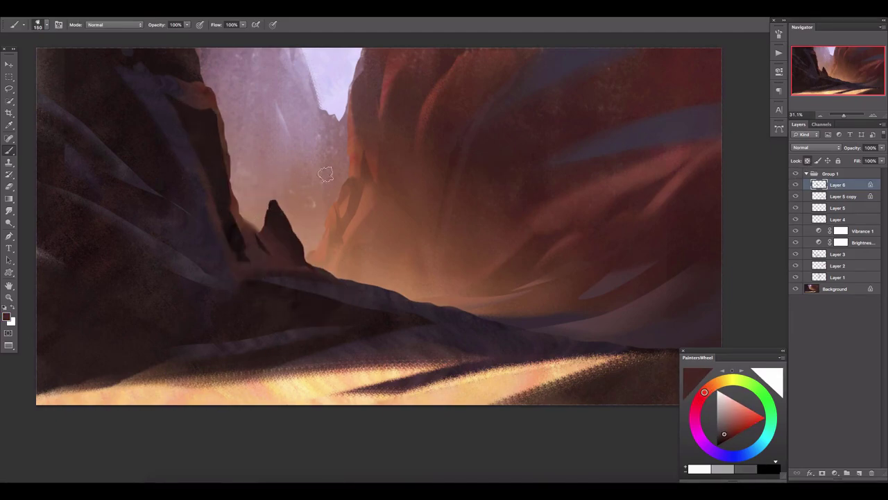
pyautogui.press('e')
# - Lasso the rock spire outline, pick an orange-brown, and set the eraser to 300
pyautogui.press('l')
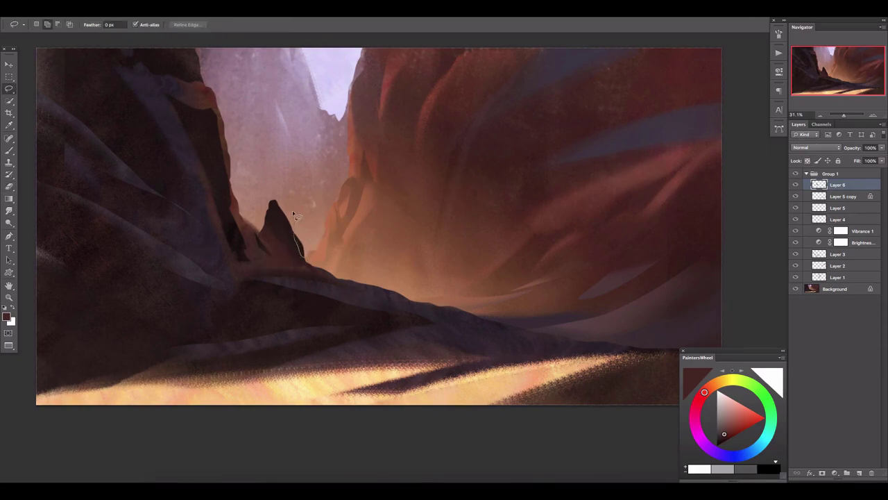
pyautogui.moveTo(273, 216); pyautogui.dragTo(272, 211)
pyautogui.press('b')
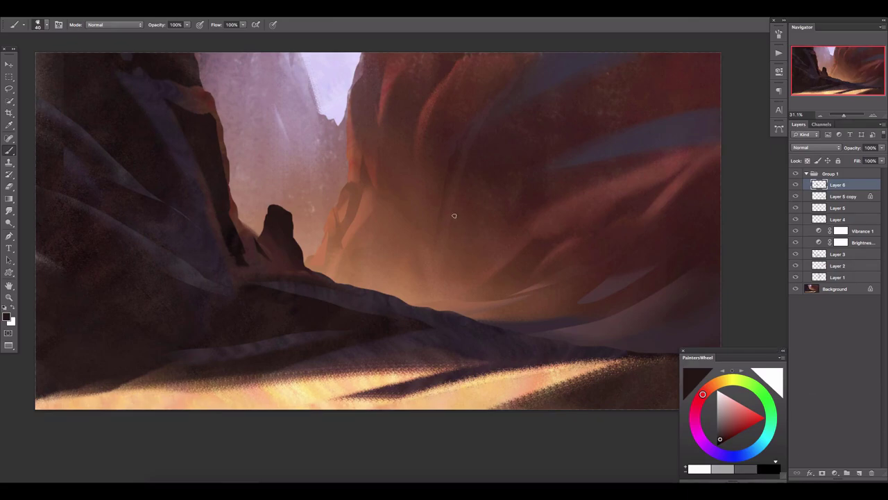
pyautogui.press(']')
pyautogui.keyDown('alt'); pyautogui.click(420, 227); pyautogui.keyUp('alt')
pyautogui.press('e')
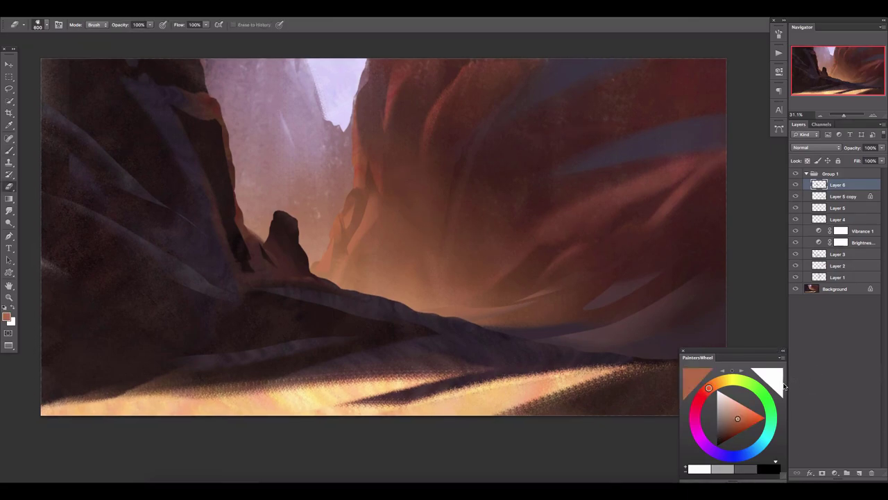
pyautogui.press('[')
pyautogui.press('[')
pyautogui.press('[')
pyautogui.press('[')
pyautogui.press('[')
# - Select the right canyon wall with the lasso and paint it darker red at size 200
pyautogui.press('l')
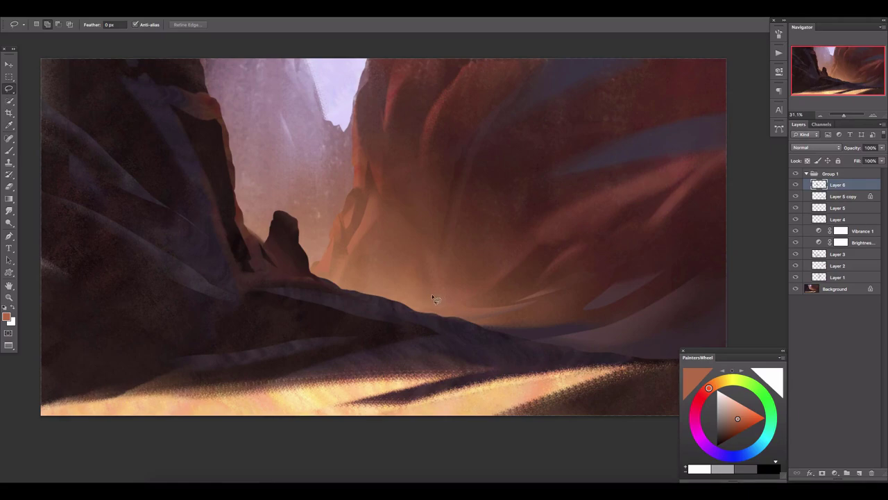
pyautogui.moveTo(775, 209); pyautogui.dragTo(775, 208)
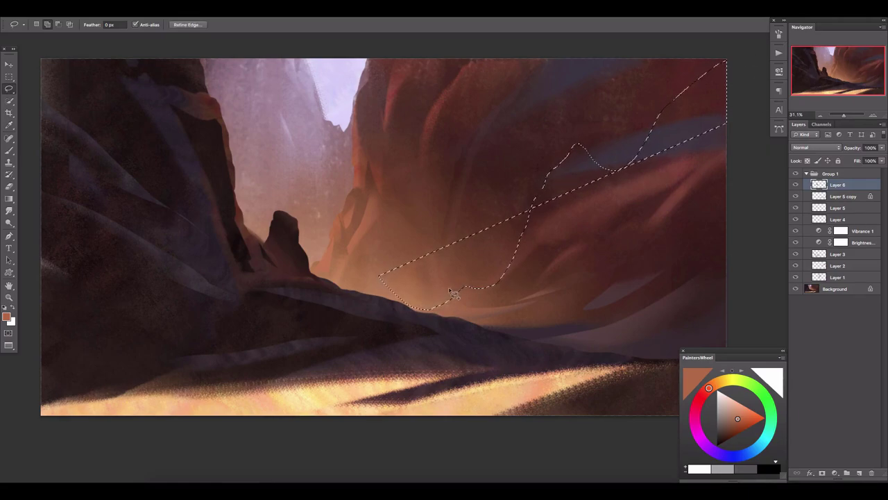
pyautogui.click(437, 304)
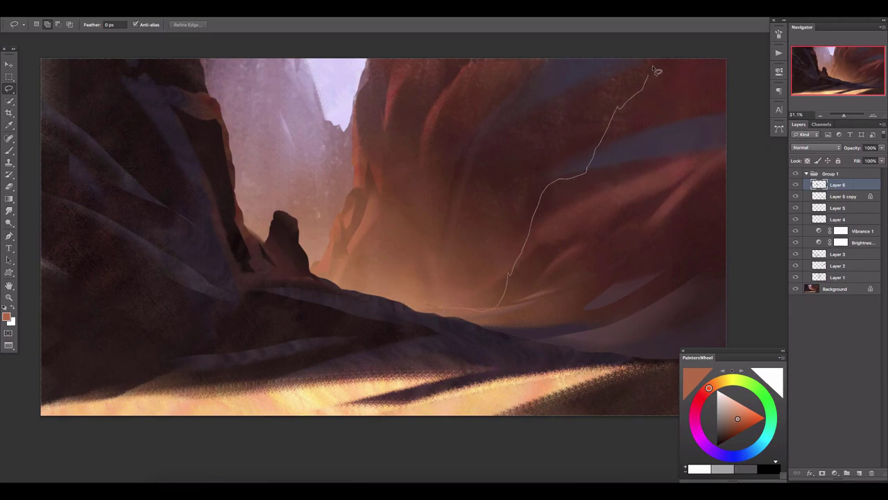
pyautogui.moveTo(601, 354); pyautogui.dragTo(424, 303)
pyautogui.press('b')
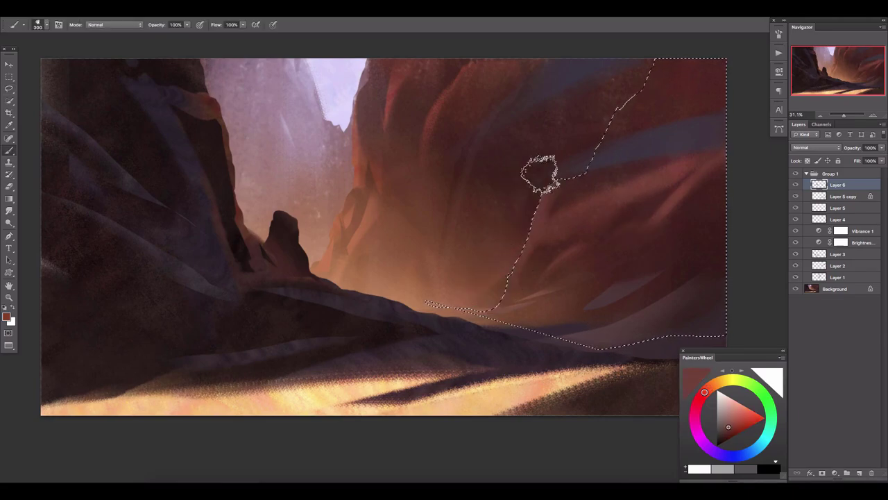
pyautogui.press('[')
pyautogui.press('[')
pyautogui.press('[')
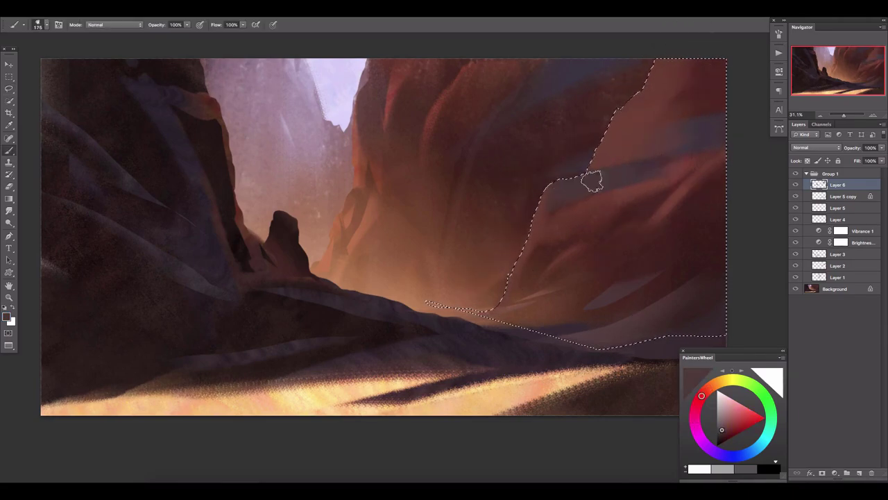
pyautogui.moveTo(602, 203)
pyautogui.mouseDown()
pyautogui.moveTo(634, 204)
pyautogui.moveTo(576, 222)
pyautogui.mouseUp()
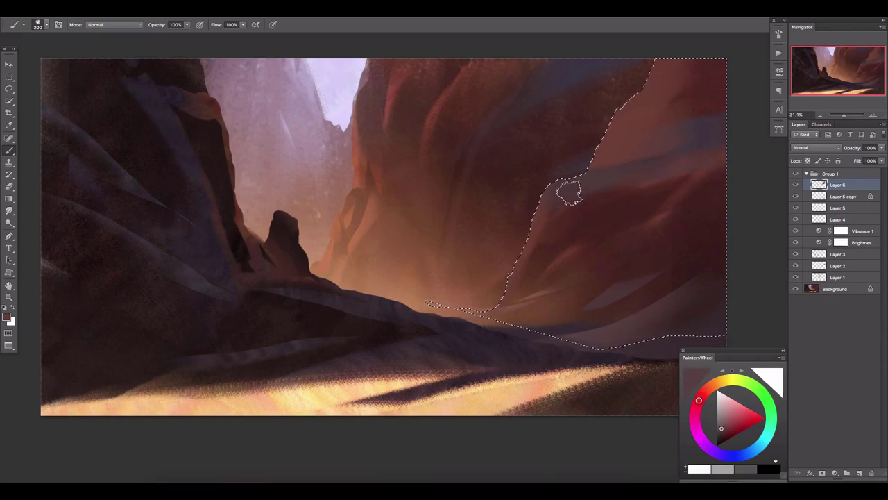
# - Add textured lavender strokes over the lower-right rock at size 175, then deselect
pyautogui.press('[')
pyautogui.press('.')
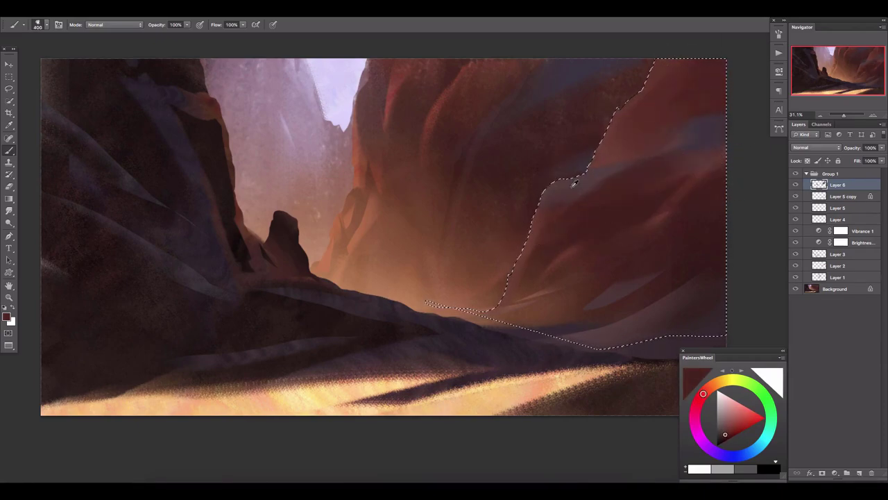
pyautogui.moveTo(605, 231)
pyautogui.mouseDown()
pyautogui.moveTo(605, 287)
pyautogui.moveTo(630, 292)
pyautogui.mouseUp()
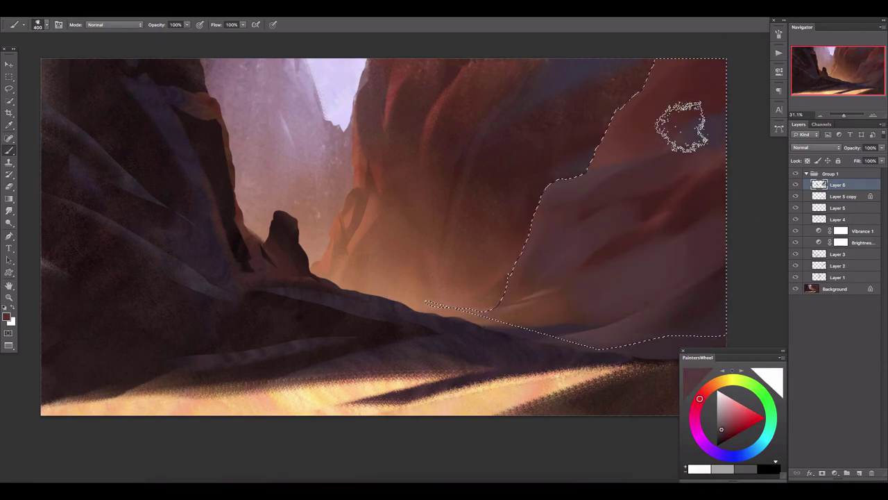
pyautogui.hotkey('ctrl', 'd')
pyautogui.press('e')
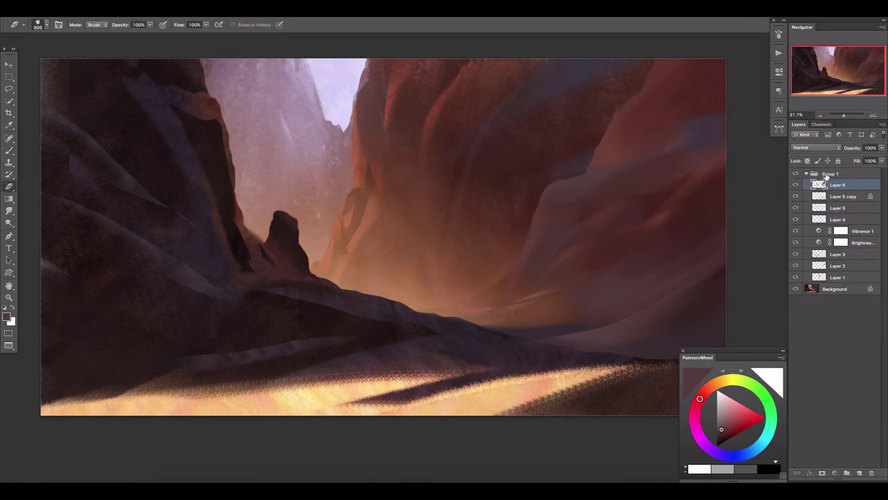
# - Flatten the image, flip it horizontally, and add a new Overlay-mode layer
pyautogui.rightClick(848, 286)
pyautogui.click(795, 359)
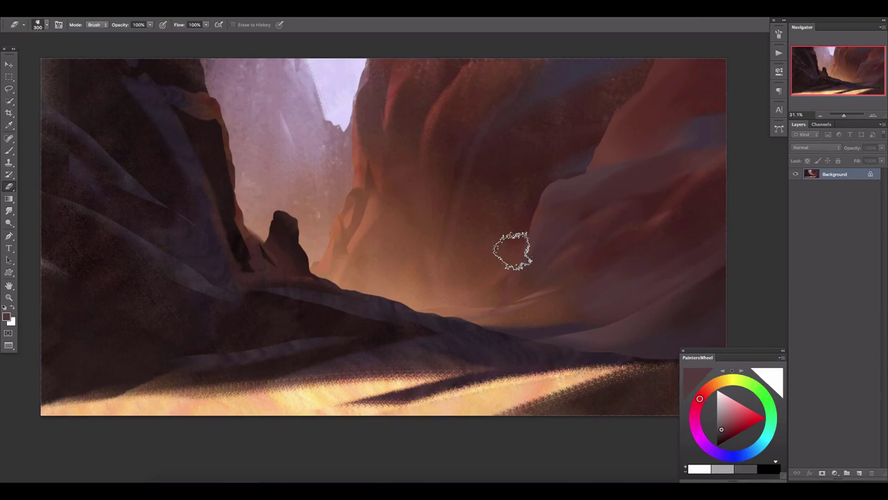
pyautogui.press('h')
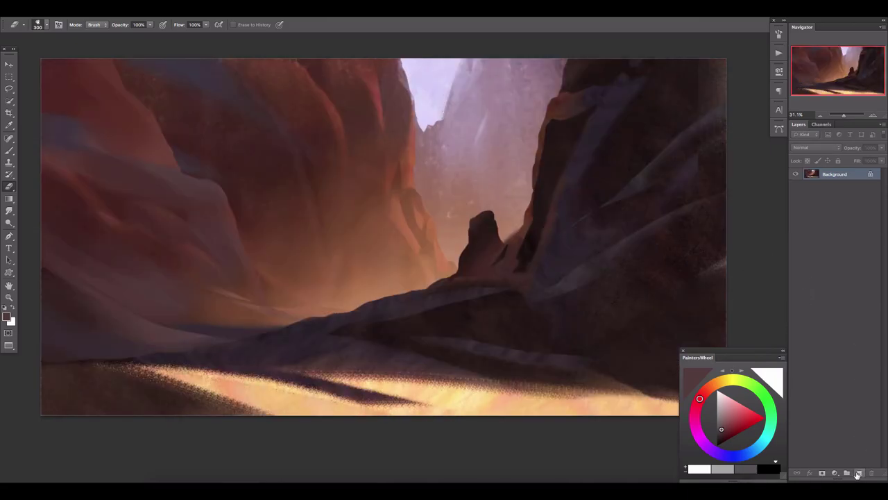
pyautogui.click(857, 474)
pyautogui.click(817, 147)
pyautogui.click(805, 242)
# - Try a 100% peach gradient sampled from the sand over the lower left, then undo it
pyautogui.press('b')
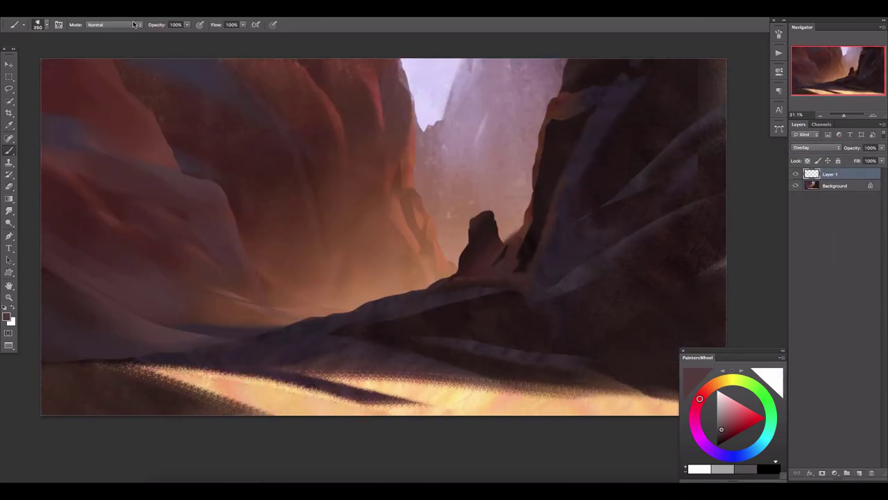
pyautogui.press('g')
pyautogui.keyDown('alt'); pyautogui.click(324, 373); pyautogui.keyUp('alt')
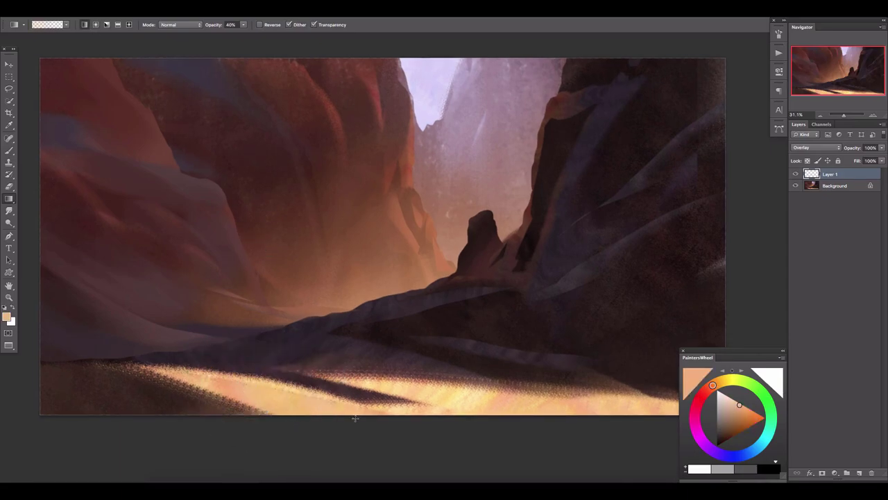
pyautogui.press('0')
pyautogui.moveTo(313, 424); pyautogui.dragTo(355, 305)
pyautogui.hotkey('ctrl', 'z')
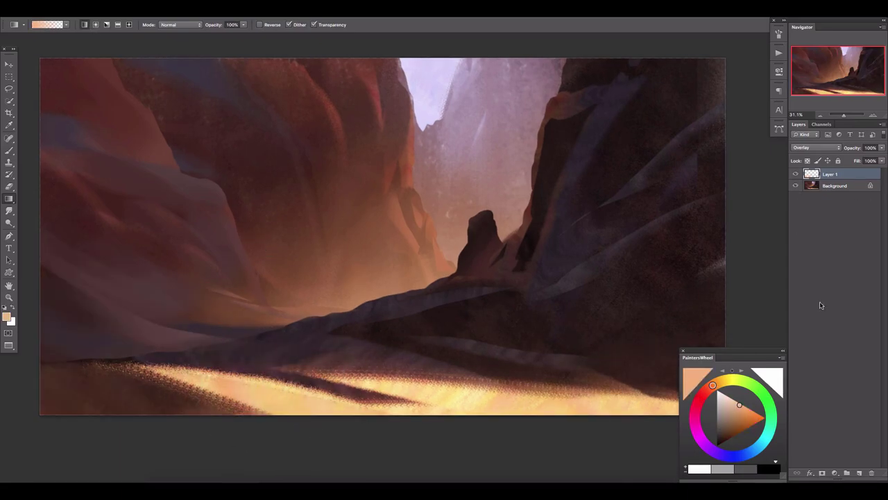
# - On new Layer 2, paint reddish-brown over the lower-right rocks with a 1100 brush
pyautogui.click(858, 472)
pyautogui.press('b')
pyautogui.moveTo(708, 182); pyautogui.dragTo(590, 327)
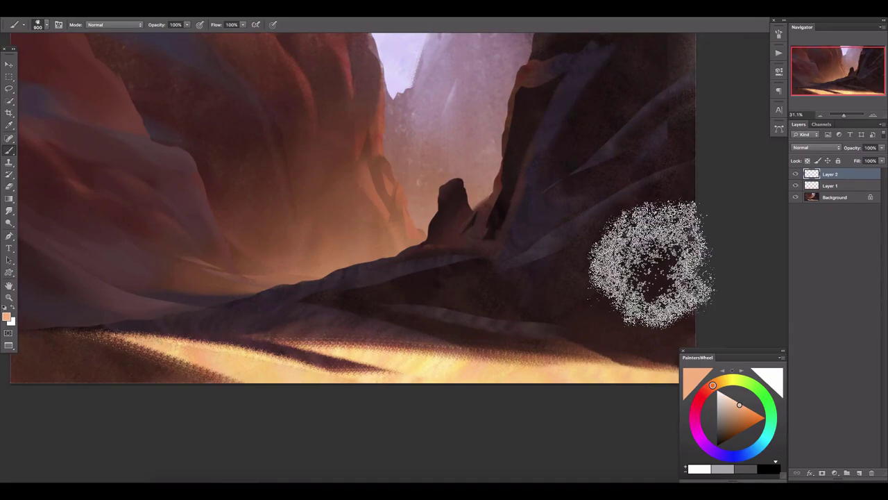
pyautogui.moveTo(642, 277)
pyautogui.mouseDown()
pyautogui.moveTo(684, 257)
pyautogui.moveTo(426, 298)
pyautogui.mouseUp()
pyautogui.press(']')
pyautogui.press(']')
pyautogui.press(']')
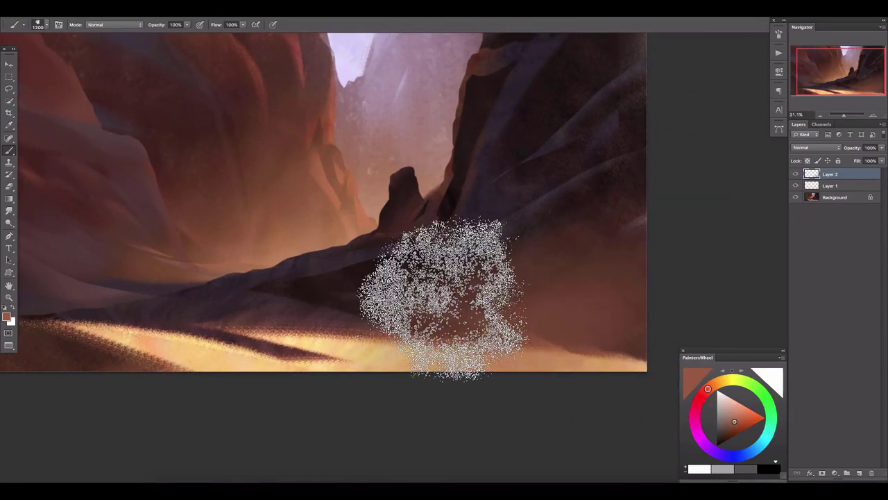
pyautogui.press('[')
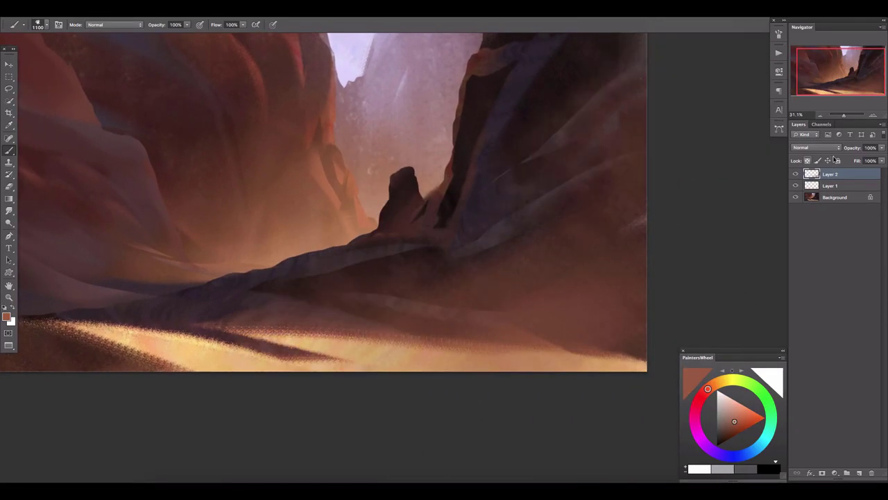
# - Set Layer 2 to Screen at 73% opacity and start brown strokes on new Layer 3
pyautogui.click(816, 148)
pyautogui.click(803, 199)
pyautogui.click(816, 147)
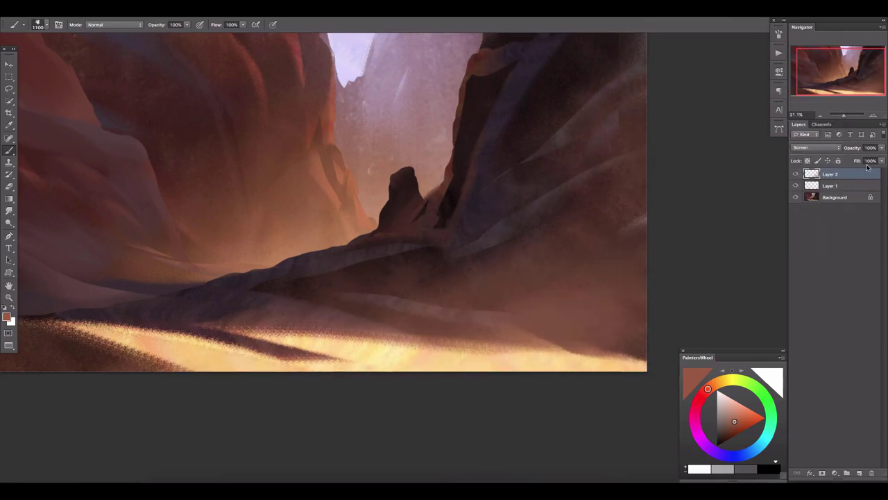
pyautogui.moveTo(876, 153); pyautogui.dragTo(867, 160)
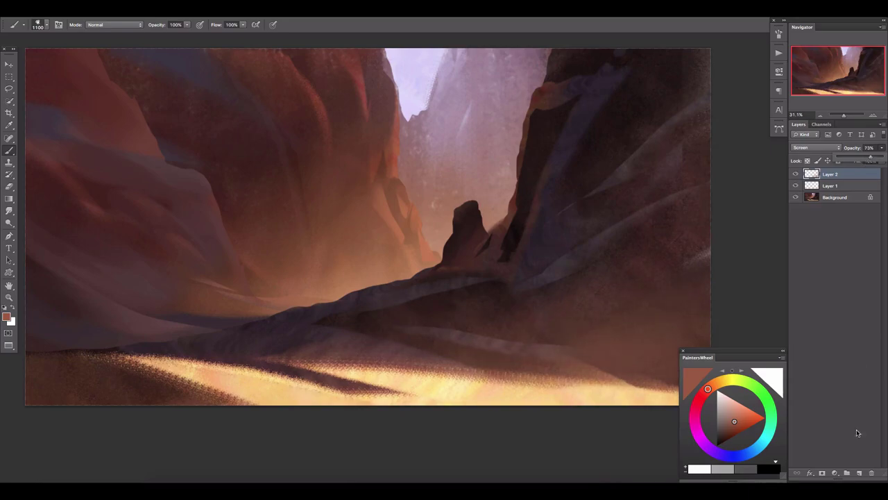
pyautogui.hotkey('ctrl', 'shift', 'alt', 'n')
pyautogui.moveTo(402, 333); pyautogui.dragTo(326, 277)
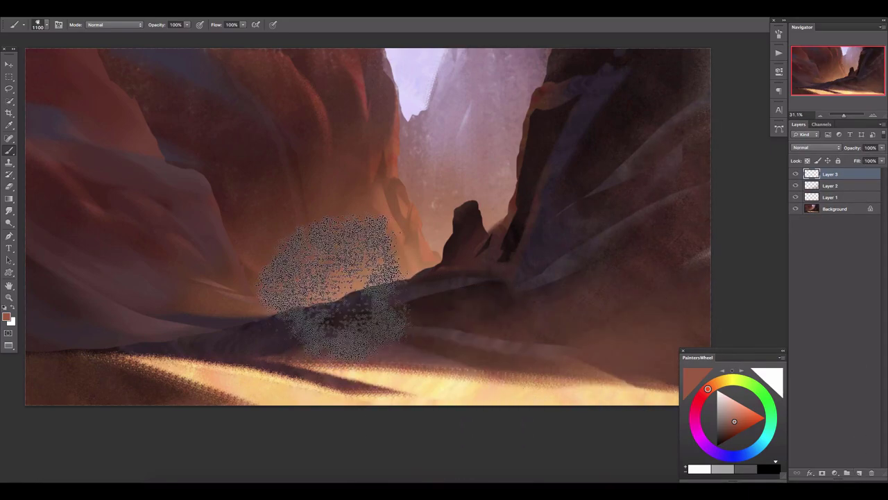
# - Enable Shape Dynamics with 15% minimum diameter and Transfer opacity variation on a 700 brush
pyautogui.press('[')
pyautogui.press('[')
pyautogui.press('[')
pyautogui.click(779, 33)
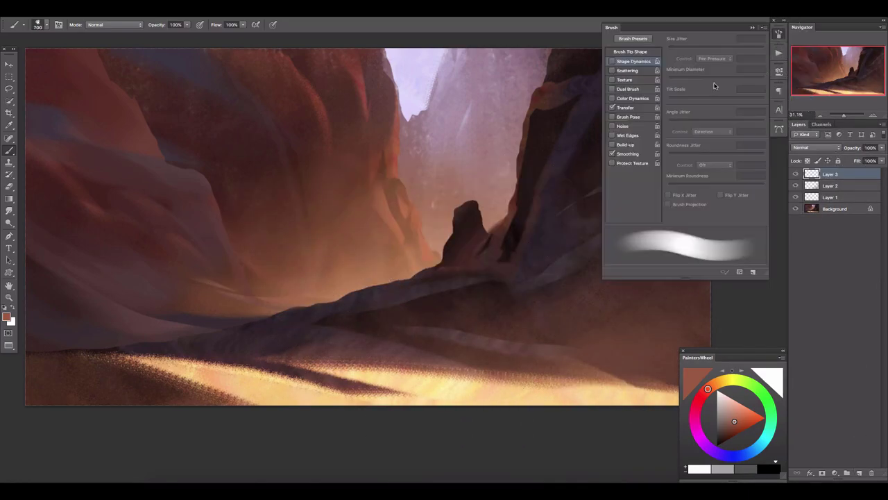
pyautogui.click(612, 61)
pyautogui.click(612, 108)
pyautogui.moveTo(706, 80); pyautogui.dragTo(683, 82)
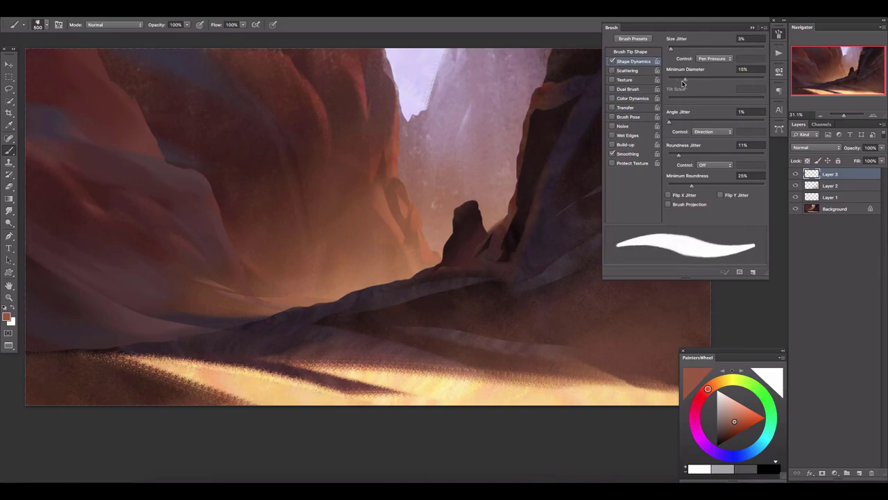
pyautogui.click(626, 109)
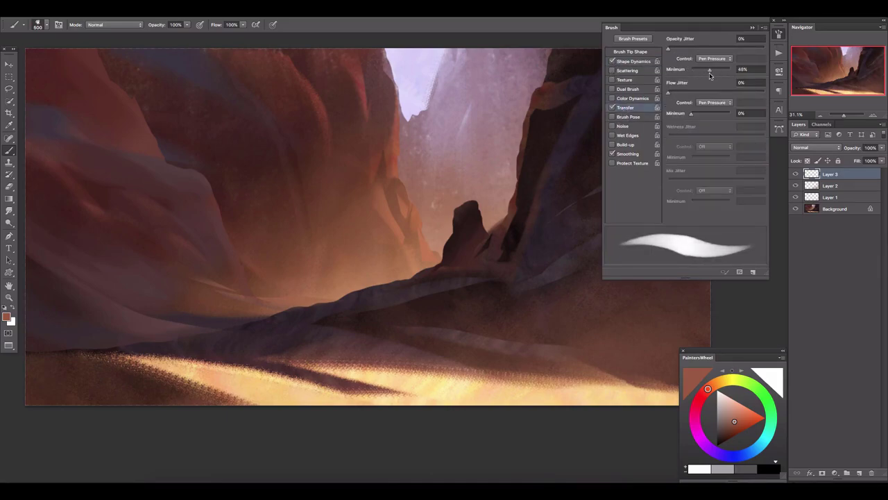
# - Add a new empty Layer 4 above Layer 3 and reduce the brush size
pyautogui.click(778, 34)
pyautogui.click(859, 473)
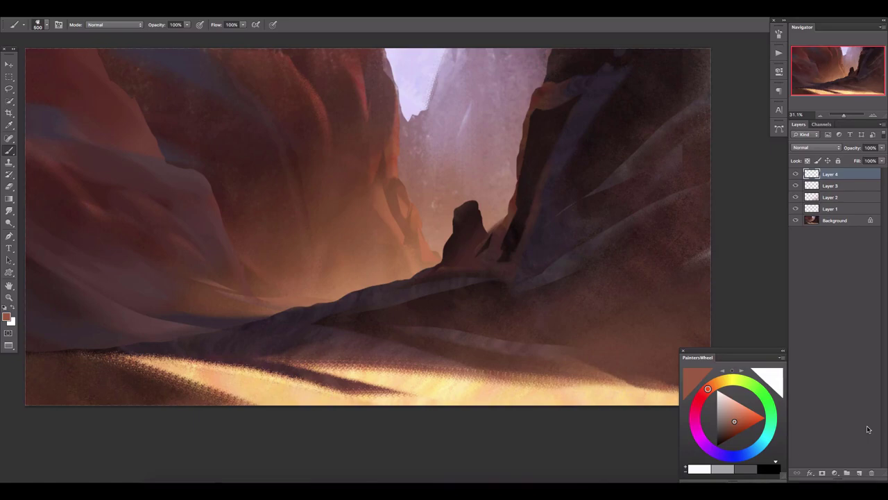
pyautogui.moveTo(277, 176); pyautogui.dragTo(282, 174)
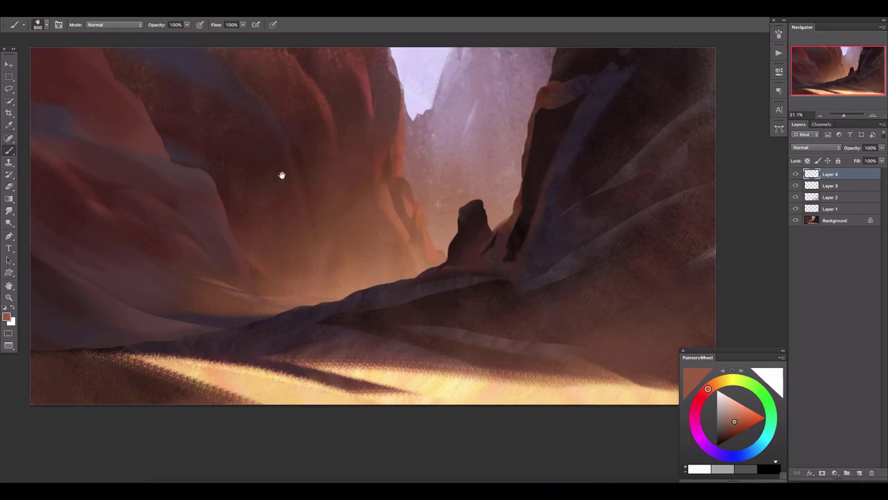
# - Sample mauve and red cliff tones, then pick a lighter salmon paint colour
pyautogui.keyDown('alt'); pyautogui.click(187, 177); pyautogui.keyUp('alt')
pyautogui.press('[')
pyautogui.press('[')
pyautogui.press('[')
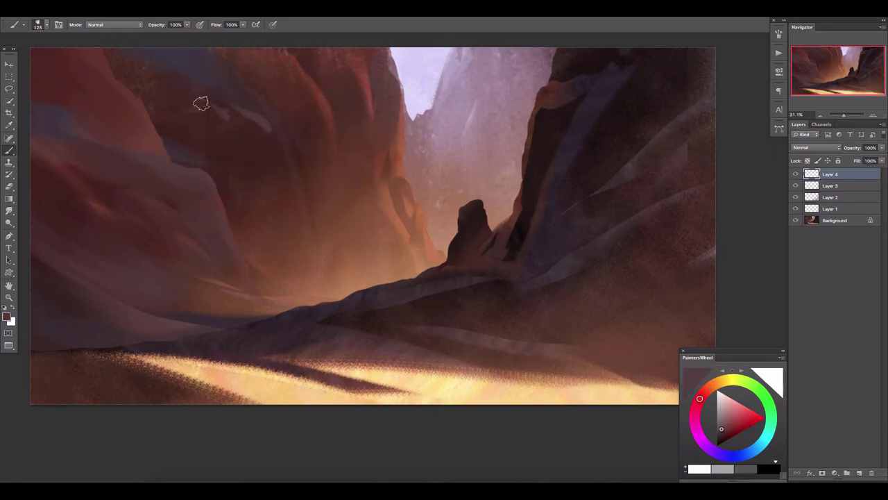
pyautogui.keyDown('alt'); pyautogui.click(365, 90); pyautogui.keyUp('alt')
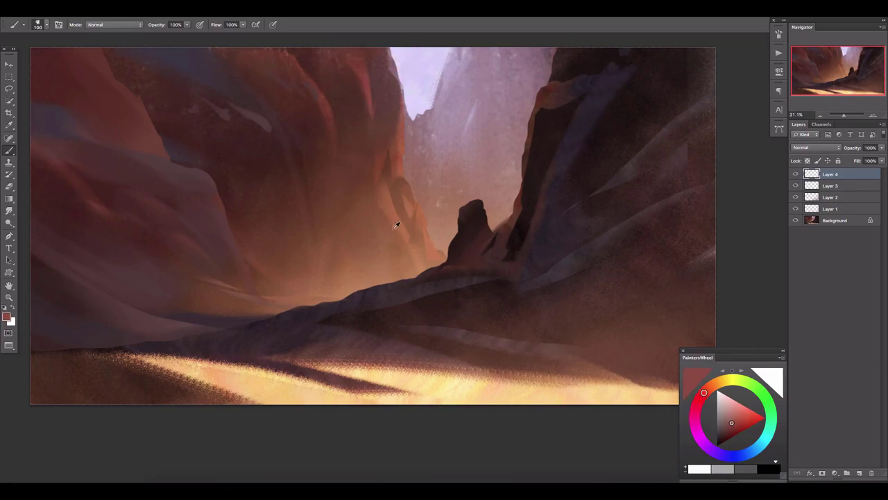
pyautogui.click(709, 387)
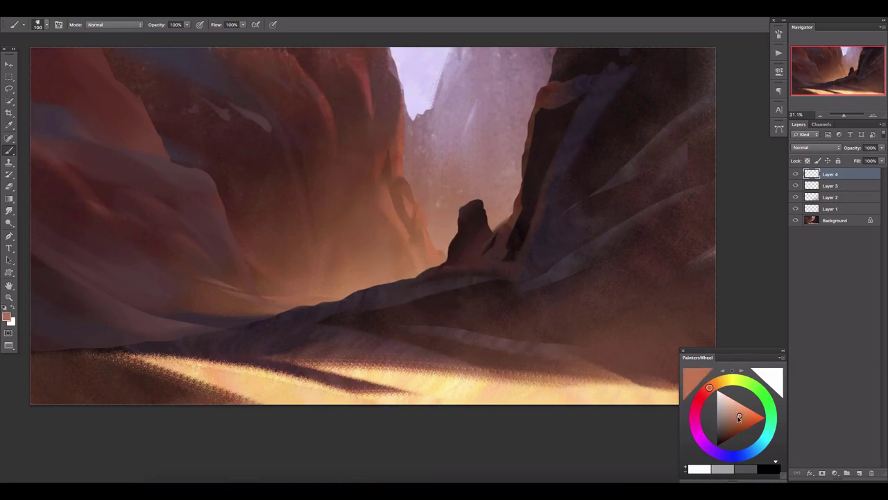
pyautogui.click(741, 407)
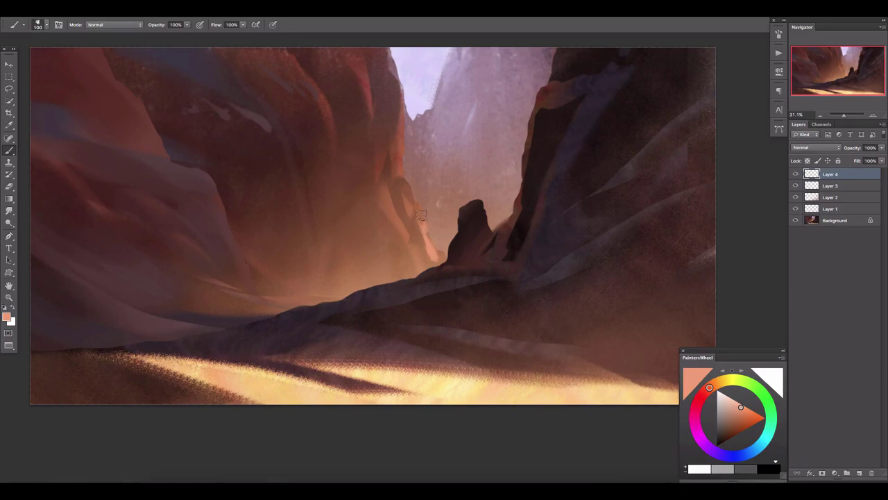
# - Paint salmon highlights down the central cliff and soften them with the eraser
pyautogui.moveTo(394, 118); pyautogui.dragTo(383, 119)
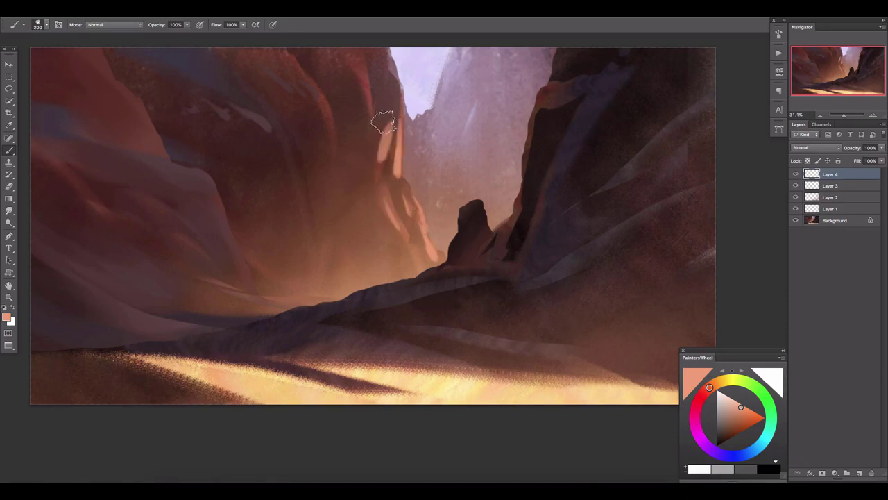
pyautogui.moveTo(399, 76); pyautogui.dragTo(378, 167)
pyautogui.press('e')
pyautogui.moveTo(375, 80); pyautogui.dragTo(389, 163)
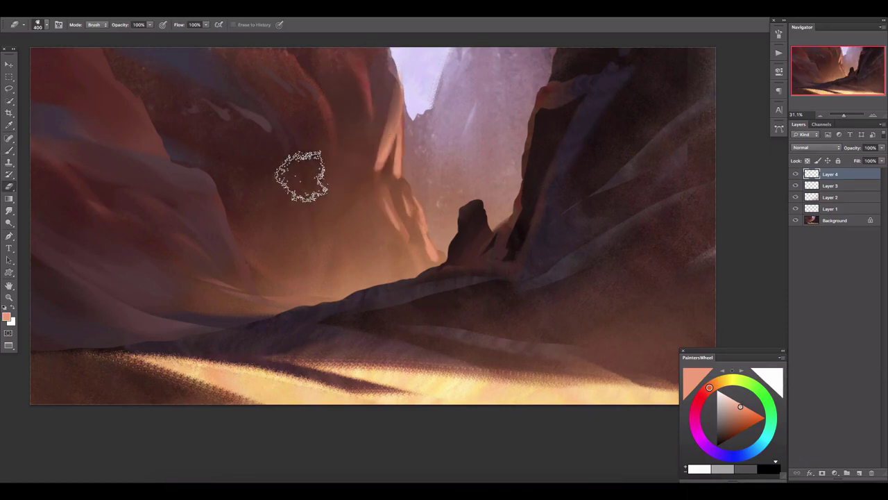
pyautogui.press('[')
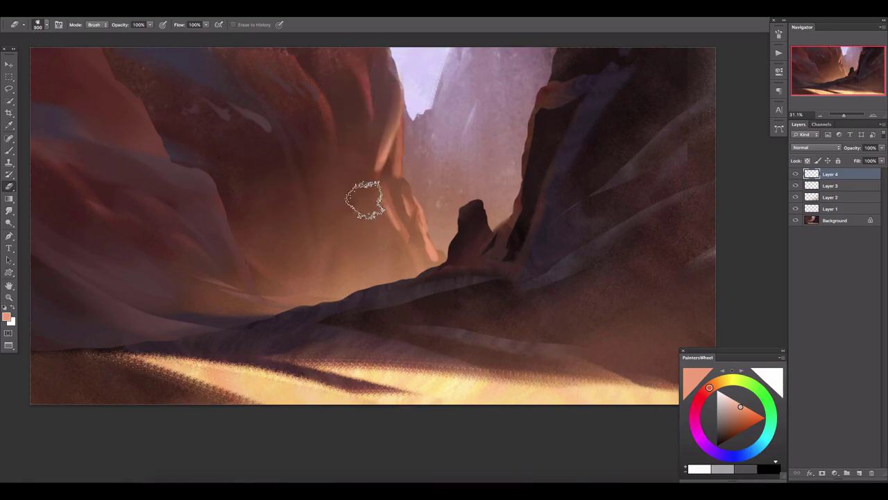
pyautogui.press('b')
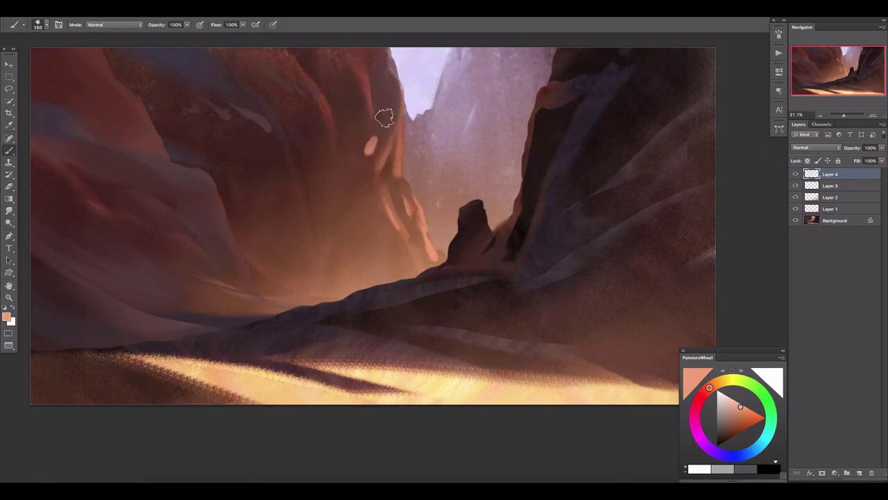
pyautogui.press('e')
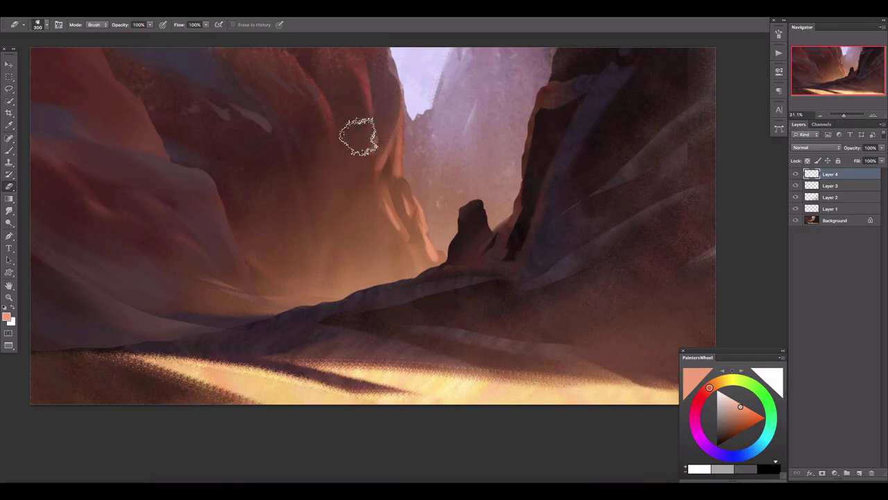
pyautogui.press('b')
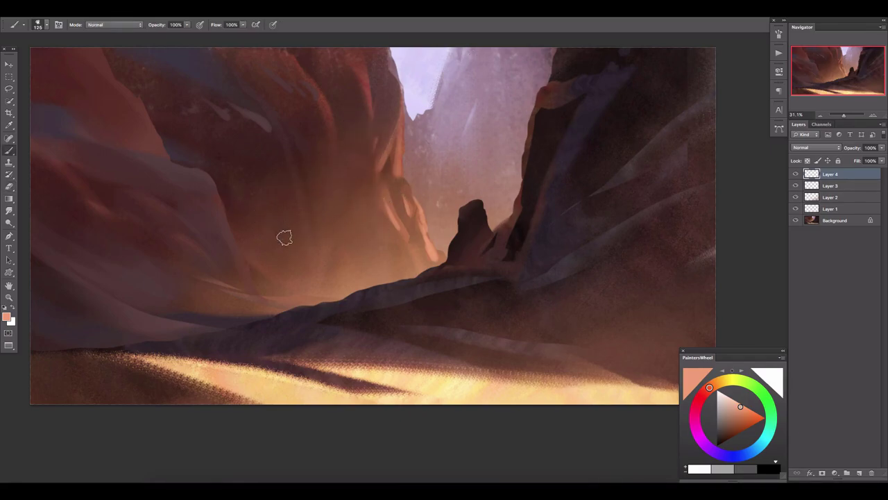
# - Sample a dark purple-brown and paint a streak along the ridge, then undo it
pyautogui.keyDown('alt'); pyautogui.click(338, 338); pyautogui.keyUp('alt')
pyautogui.press('[')
pyautogui.moveTo(387, 300); pyautogui.dragTo(510, 294)
pyautogui.press(']')
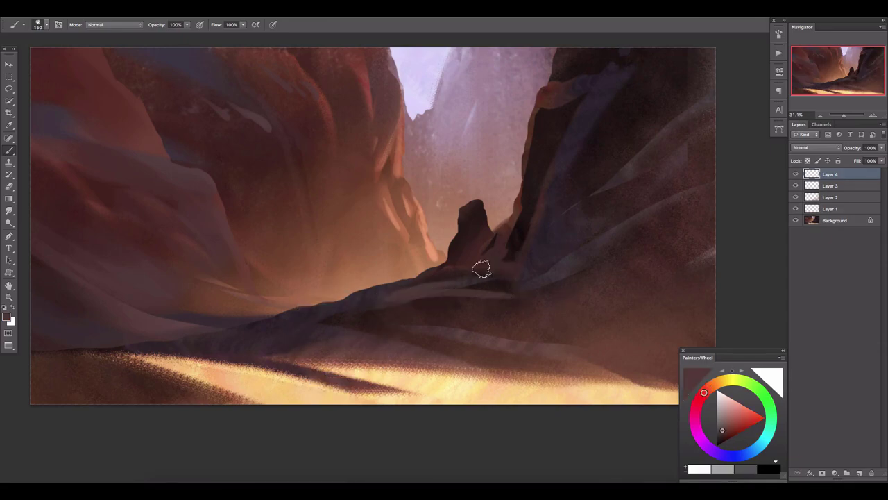
pyautogui.hotkey('ctrl', 'z')
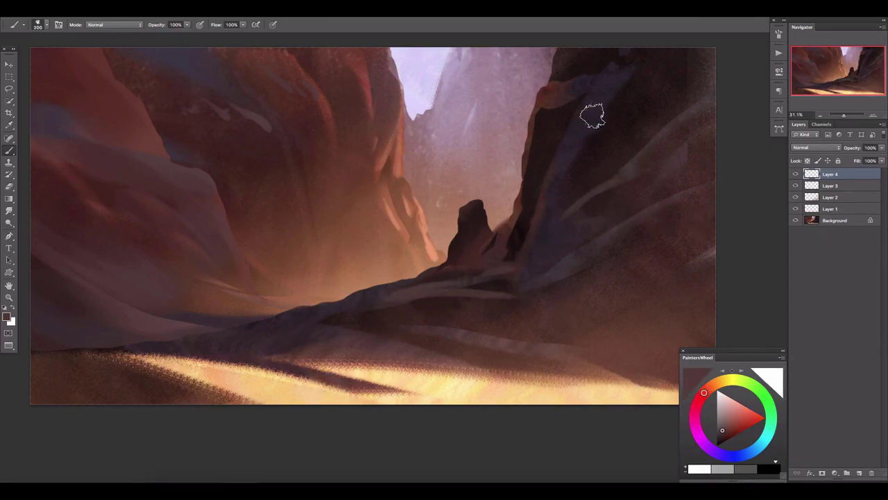
# - Paint light diagonal streaks across the dark right cliff
pyautogui.moveTo(592, 116); pyautogui.dragTo(557, 158)
pyautogui.press(']')
pyautogui.press(']')
pyautogui.moveTo(625, 65)
pyautogui.mouseDown()
pyautogui.moveTo(551, 182)
pyautogui.moveTo(568, 176)
pyautogui.mouseUp()
pyautogui.press('e')
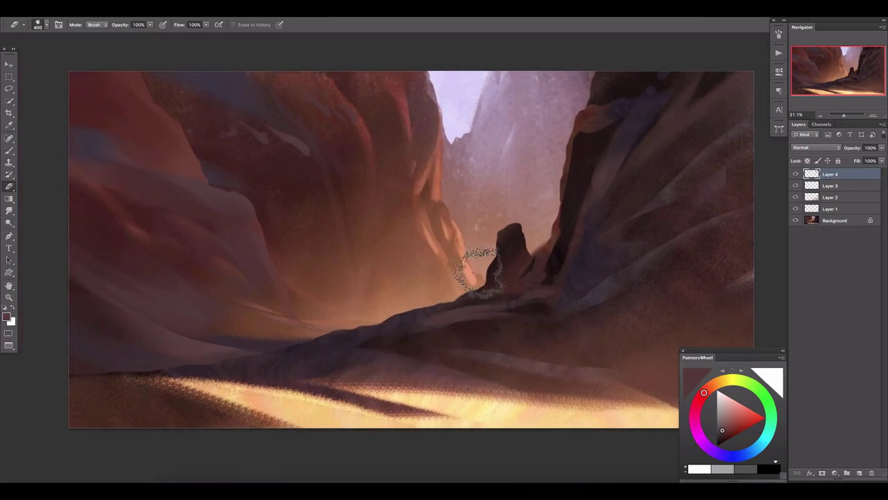
# - Paint a dark purple shadow along the ground line, sampling the purple from the painting
pyautogui.press('b')
pyautogui.moveTo(152, 252)
pyautogui.mouseDown()
pyautogui.moveTo(204, 258)
pyautogui.moveTo(252, 243)
pyautogui.mouseUp()
pyautogui.press('[')
pyautogui.press('[')
pyautogui.press('[')
pyautogui.keyDown('alt'); pyautogui.click(312, 338); pyautogui.keyUp('alt')
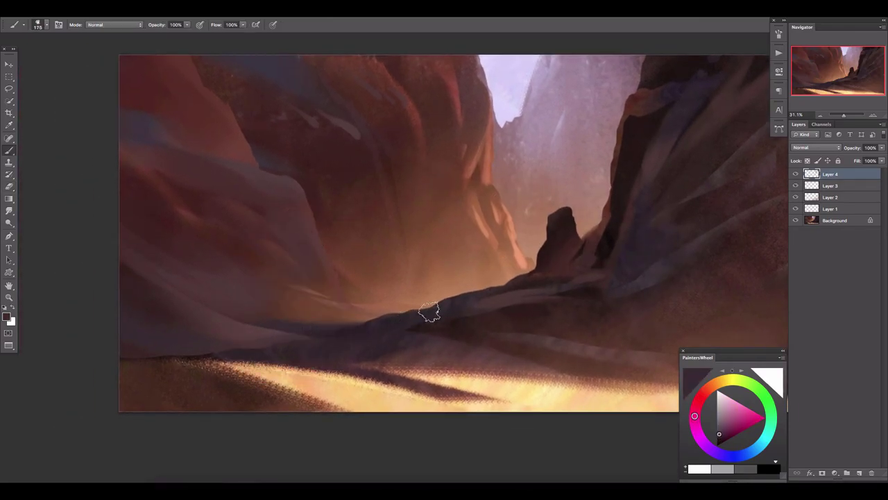
pyautogui.press(']')
pyautogui.keyDown('alt'); pyautogui.click(345, 340); pyautogui.keyUp('alt')
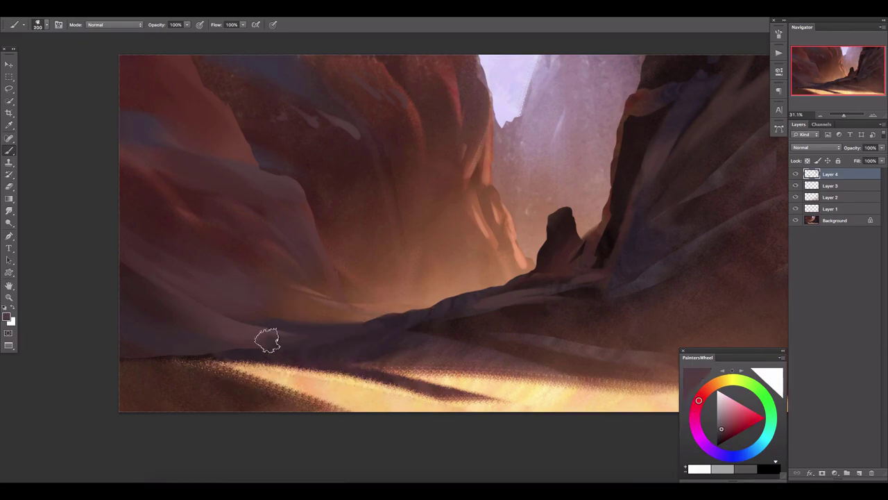
pyautogui.moveTo(267, 340)
pyautogui.mouseDown()
pyautogui.moveTo(273, 359)
pyautogui.moveTo(179, 353)
pyautogui.mouseUp()
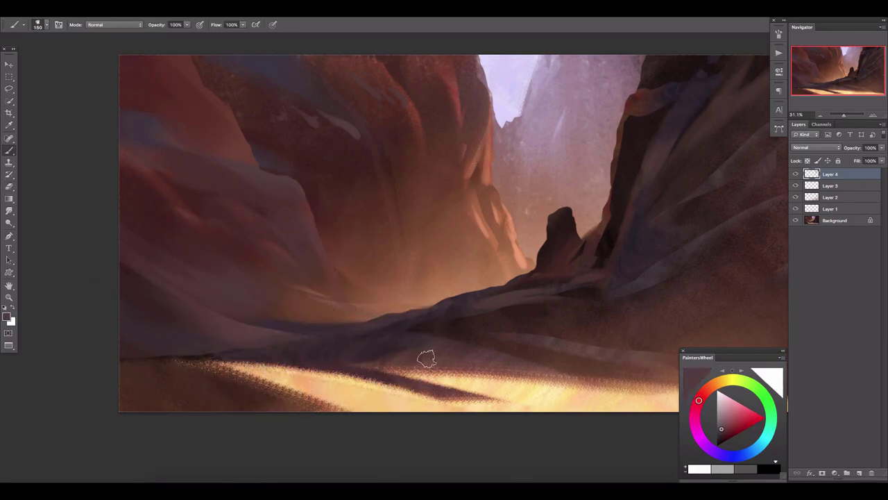
# - Paint vertical salmon-orange light strokes on the left cliff with a larger brush
pyautogui.keyDown('alt'); pyautogui.click(479, 215); pyautogui.keyUp('alt')
pyautogui.press(']')
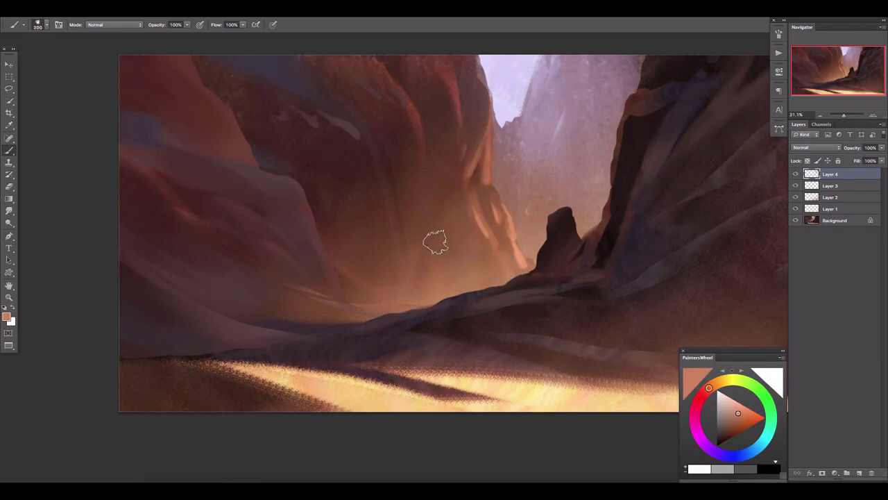
pyautogui.press(']')
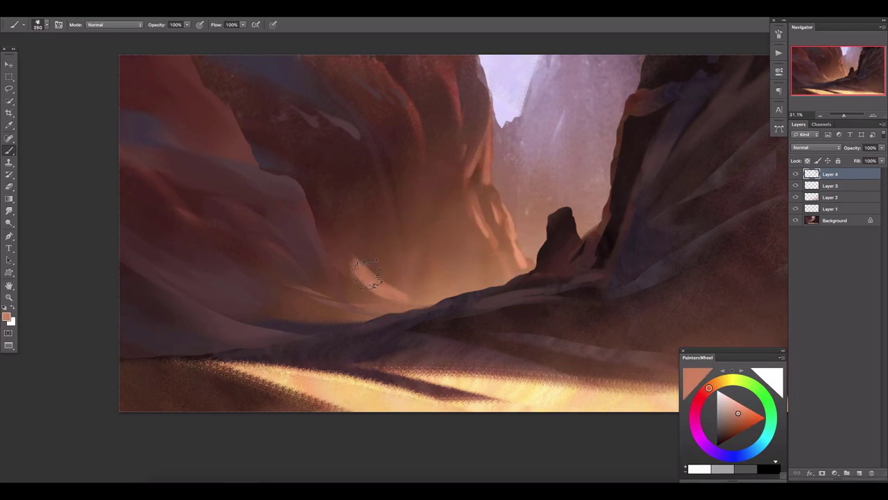
pyautogui.moveTo(377, 273); pyautogui.dragTo(351, 134)
pyautogui.moveTo(353, 199); pyautogui.dragTo(352, 145)
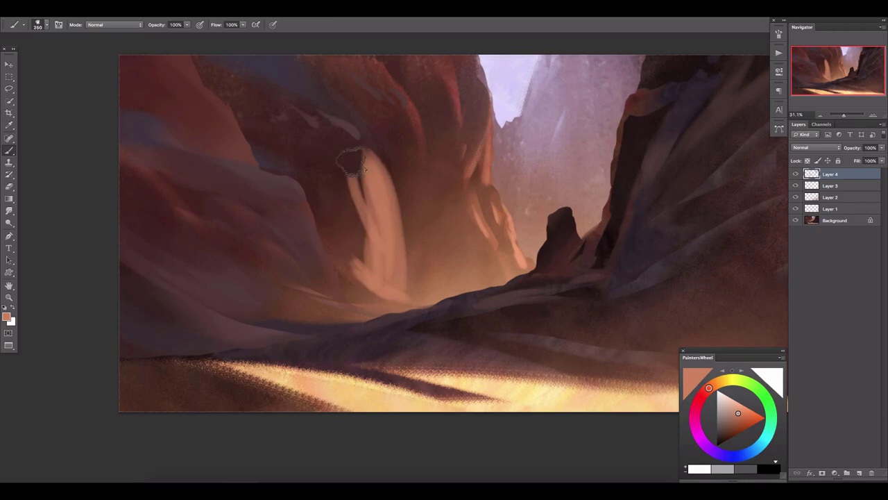
pyautogui.press('[')
pyautogui.press('[')
# - Partly erase the salmon strokes on Layer 4, compare by toggling it, and mirror the canvas
pyautogui.press('e')
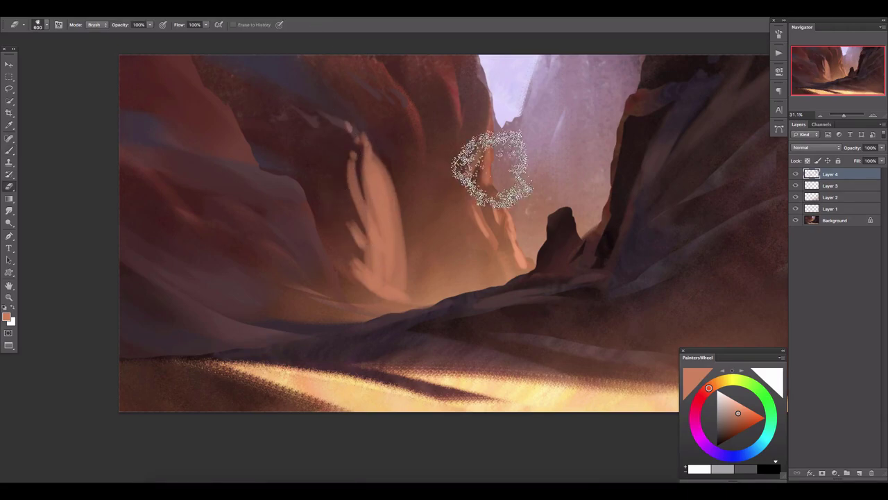
pyautogui.press(']')
pyautogui.press(']')
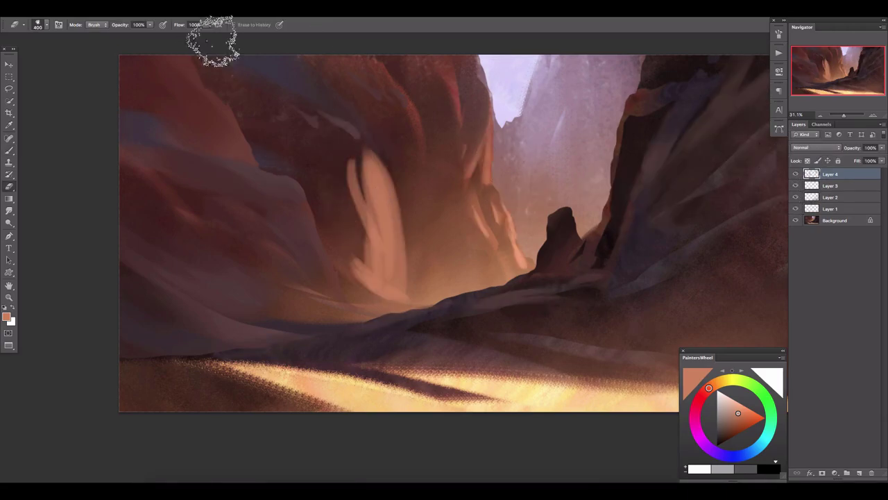
pyautogui.moveTo(341, 263)
pyautogui.mouseDown()
pyautogui.moveTo(327, 185)
pyautogui.moveTo(371, 187)
pyautogui.mouseUp()
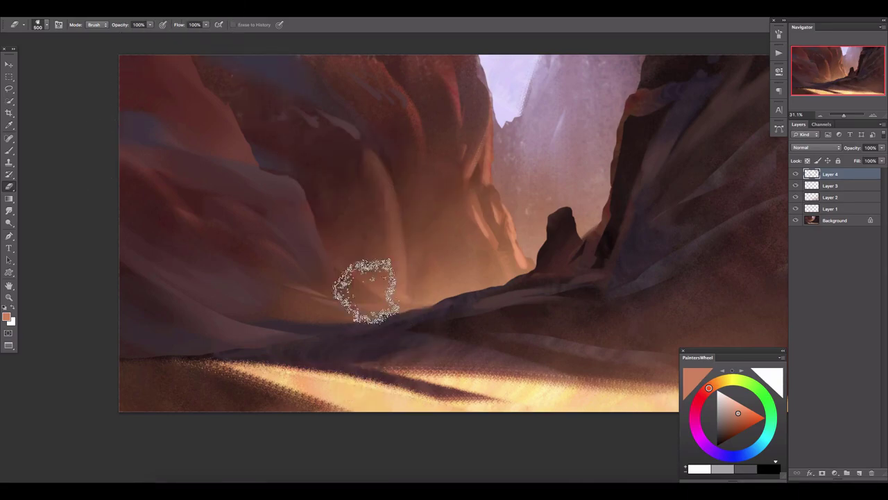
pyautogui.click(796, 185)
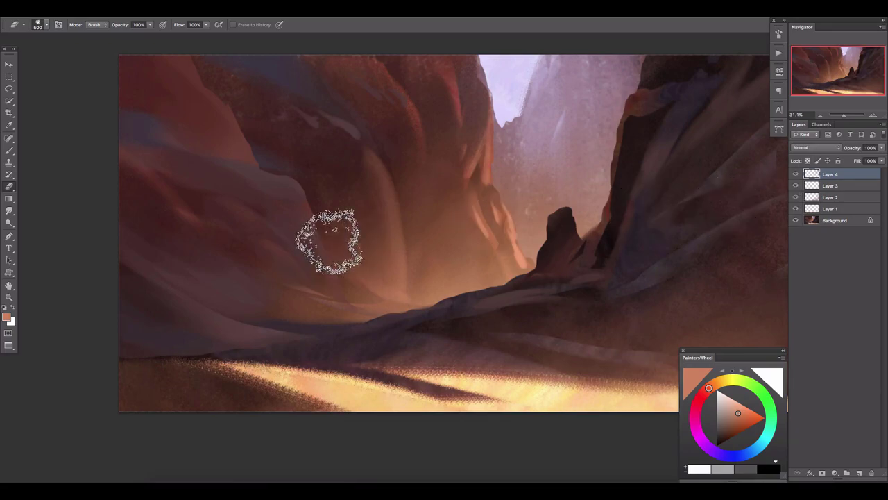
pyautogui.press('[')
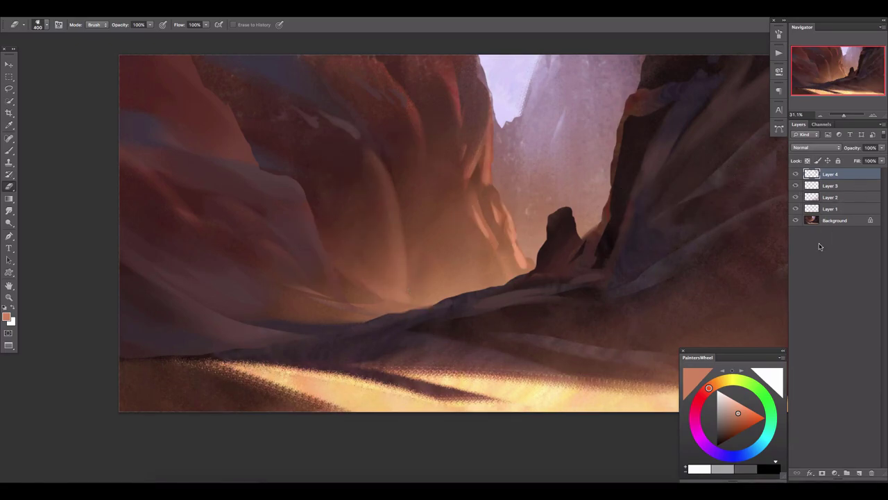
pyautogui.hotkey('ctrl', 'shift', 'h')
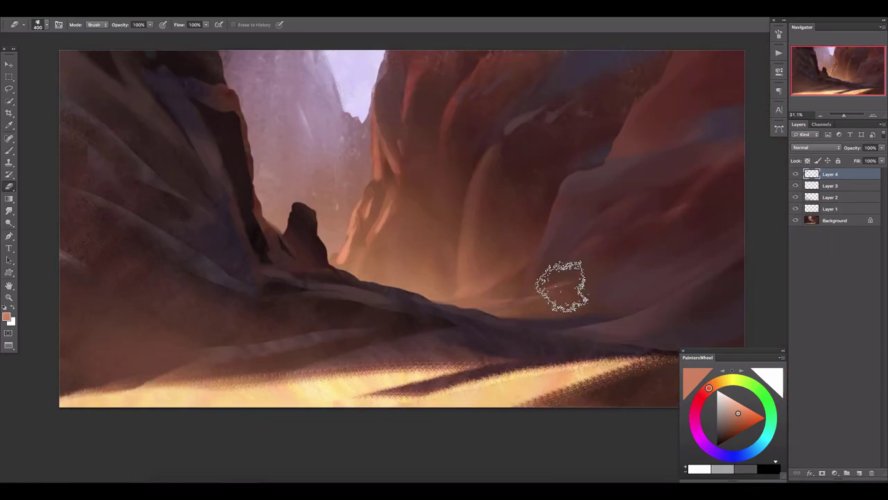
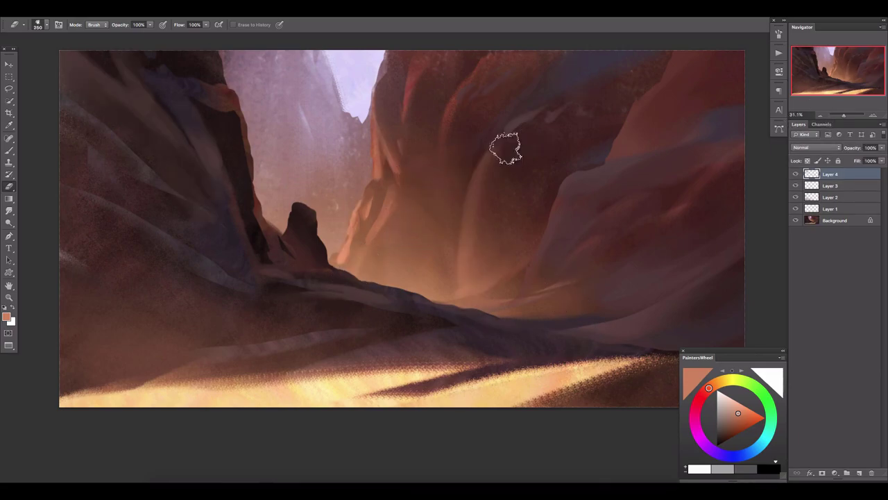
# - Add a new layer and select the sunlit sand areas with Color Range
pyautogui.press('b')
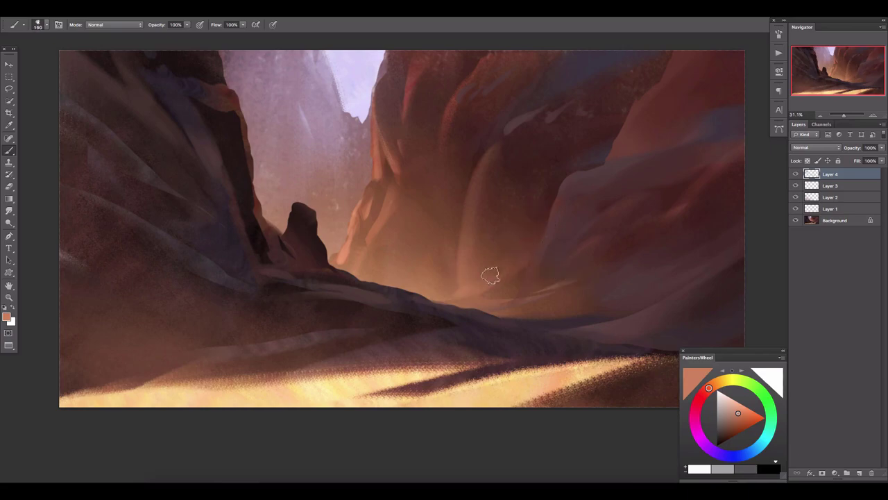
pyautogui.press('l')
pyautogui.click(861, 472)
pyautogui.click(191, 8)
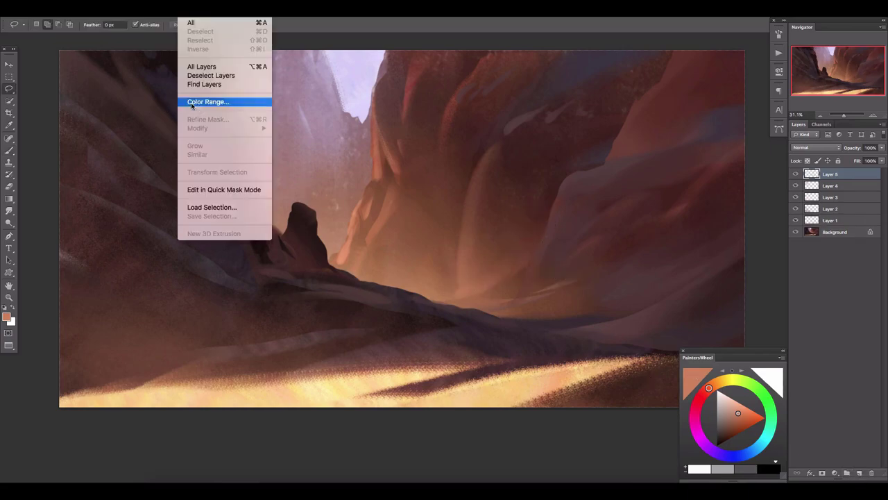
pyautogui.click(201, 99)
pyautogui.press('Return')
# - On another new layer, paint light haze over the sunlit canyon floor, deselect, and thin it with the Eraser
pyautogui.click(860, 473)
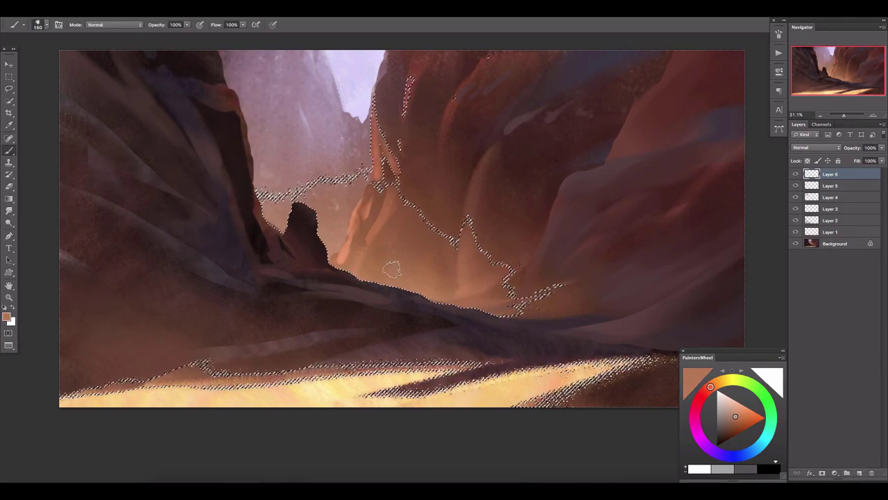
pyautogui.press('b')
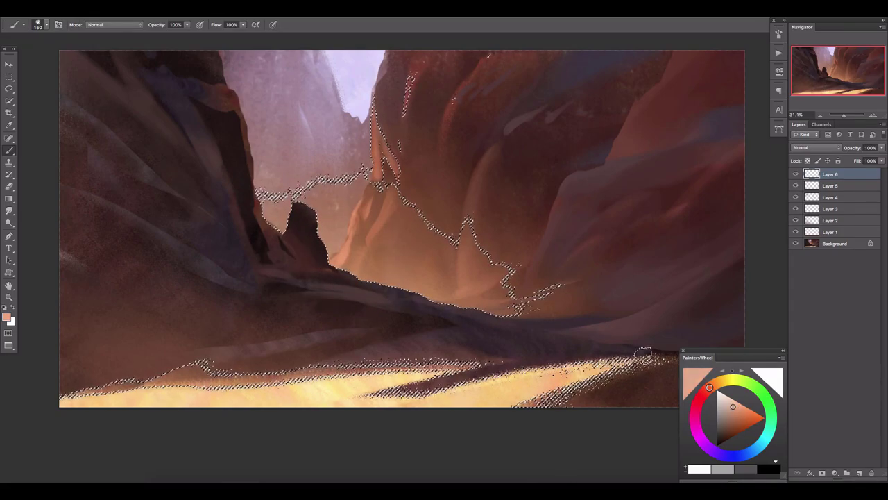
pyautogui.press(']')
pyautogui.press(']')
pyautogui.press(']')
pyautogui.moveTo(374, 274); pyautogui.dragTo(430, 256)
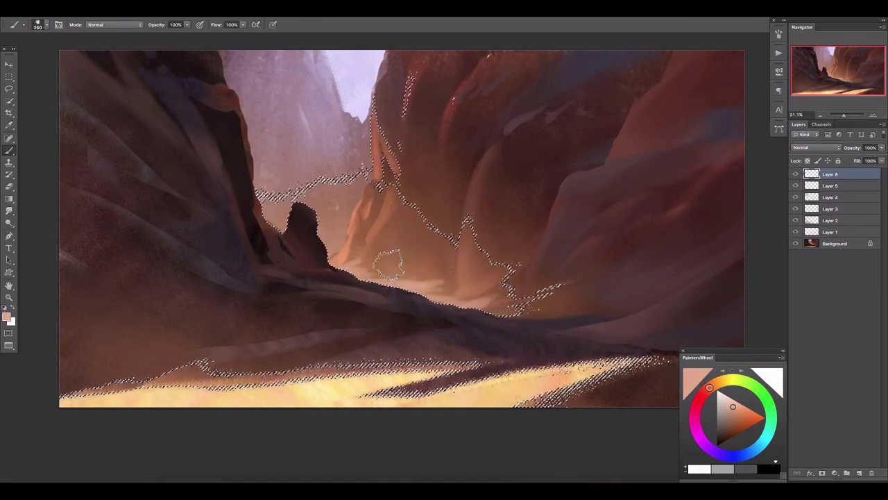
pyautogui.press(']')
pyautogui.hotkey('ctrl', 'd')
pyautogui.press('e')
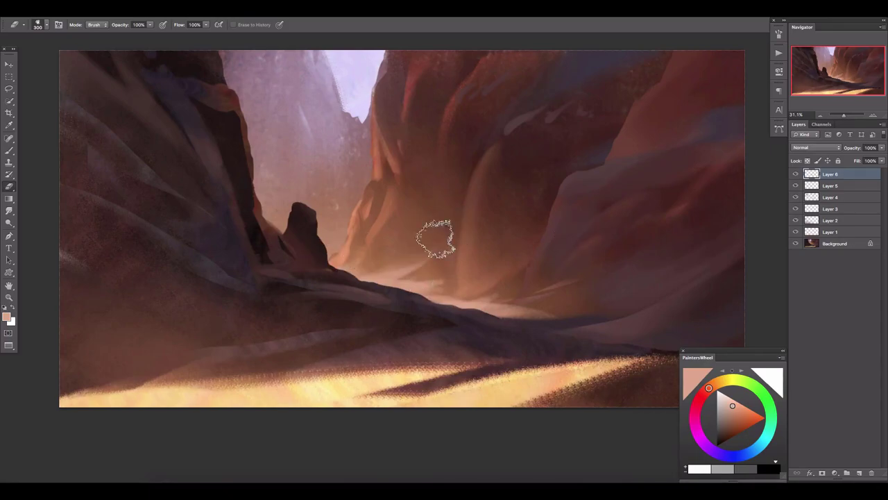
pyautogui.moveTo(391, 287)
pyautogui.mouseDown()
pyautogui.moveTo(569, 288)
pyautogui.moveTo(485, 321)
pyautogui.mouseUp()
# - Sample a dark rock colour from the painting with a slightly larger brush for the spire details
pyautogui.press('b')
pyautogui.keyDown('alt'); pyautogui.click(297, 228); pyautogui.keyUp('alt')
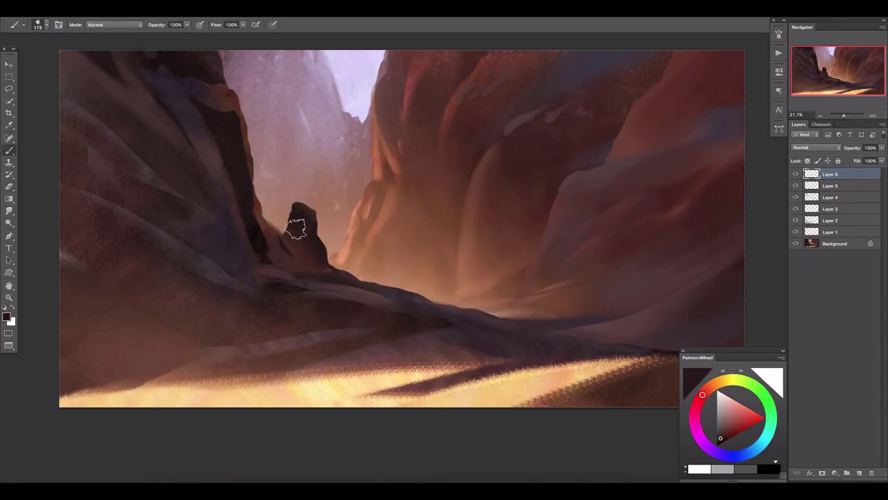
pyautogui.press(']')
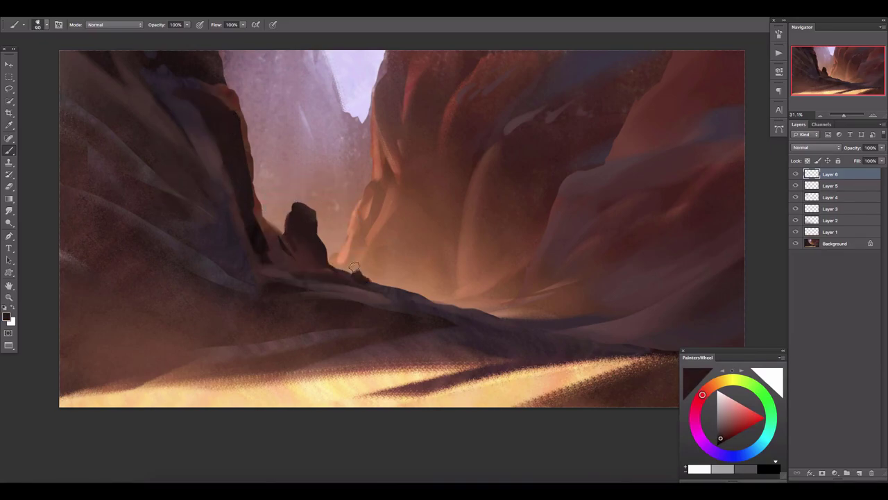
# - Paint a dark rock mass at the lower right edge of the canyon
pyautogui.hotkey('ctrl', '+')
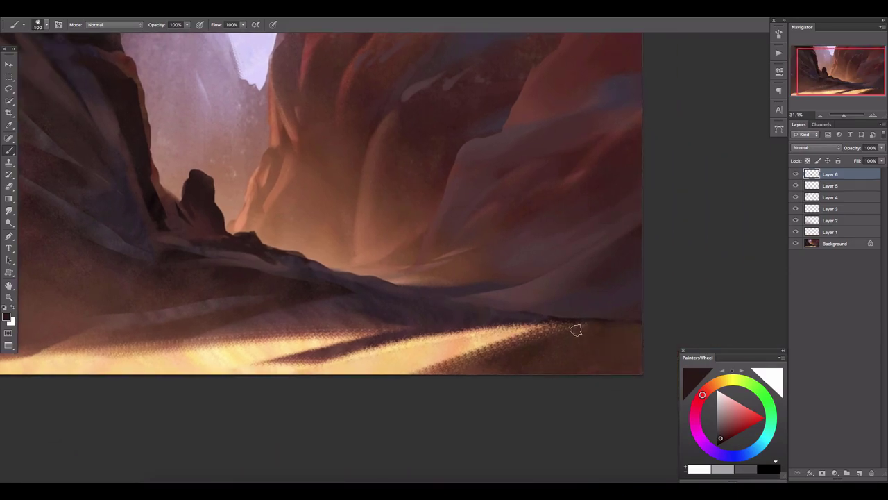
pyautogui.press(']')
pyautogui.press(']')
pyautogui.press(']')
pyautogui.moveTo(600, 307); pyautogui.dragTo(573, 325)
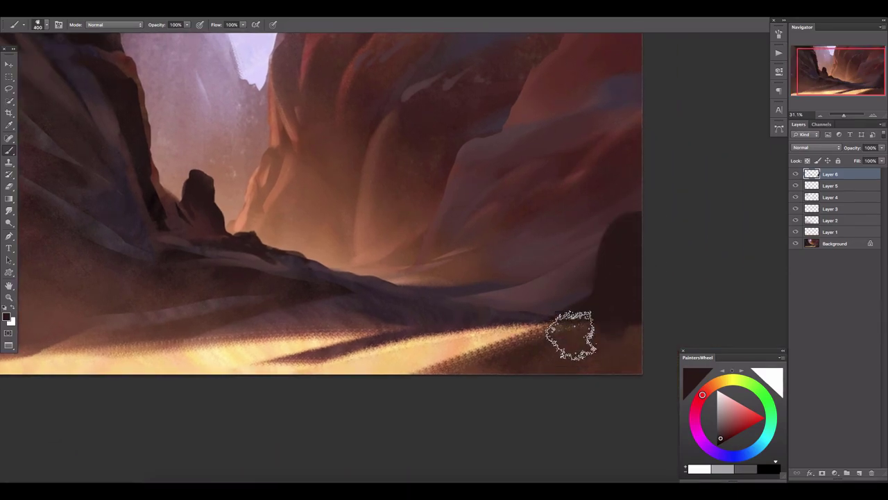
pyautogui.keyDown('alt'); pyautogui.click(615, 337); pyautogui.keyUp('alt')
pyautogui.press(']')
pyautogui.keyDown('alt'); pyautogui.click(630, 230); pyautogui.keyUp('alt')
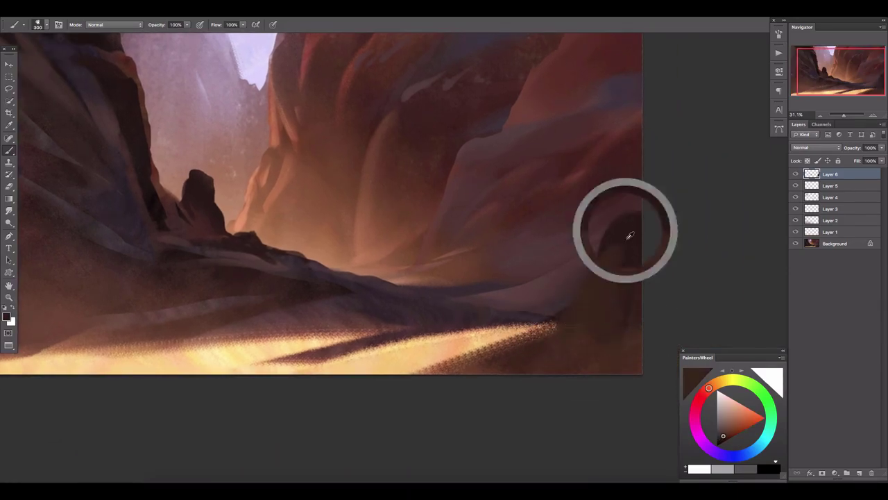
pyautogui.press('[')
pyautogui.press('[')
# - Paint dark red over the right cliff using reds sampled from the rock
pyautogui.moveTo(506, 187); pyautogui.dragTo(576, 257)
pyautogui.press('[')
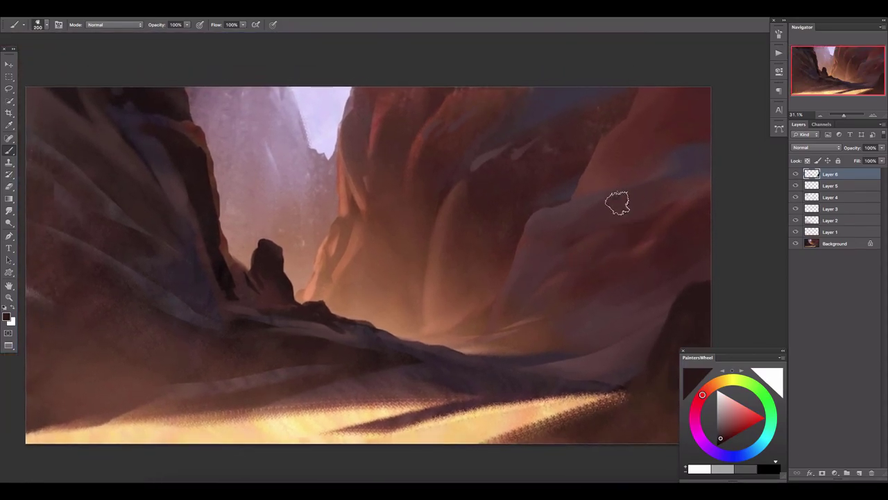
pyautogui.keyDown('alt'); pyautogui.click(638, 142); pyautogui.keyUp('alt')
pyautogui.press(']')
pyautogui.moveTo(638, 143); pyautogui.dragTo(594, 159)
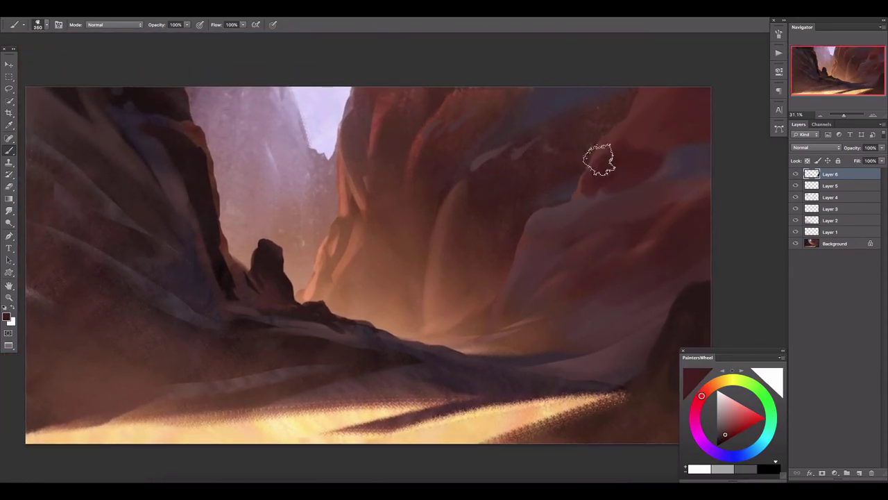
pyautogui.press('[')
pyautogui.press('[')
pyautogui.press('[')
pyautogui.press('[')
pyautogui.press('[')
pyautogui.keyDown('alt'); pyautogui.click(604, 144); pyautogui.keyUp('alt')
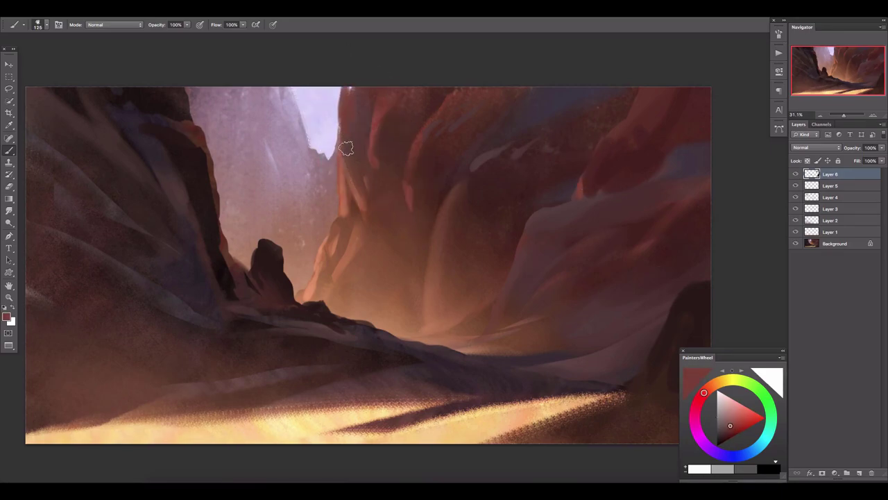
# - Paint light mauve haze over the sky and cliff, erasing part of it
pyautogui.press(']')
pyautogui.press(']')
pyautogui.press(']')
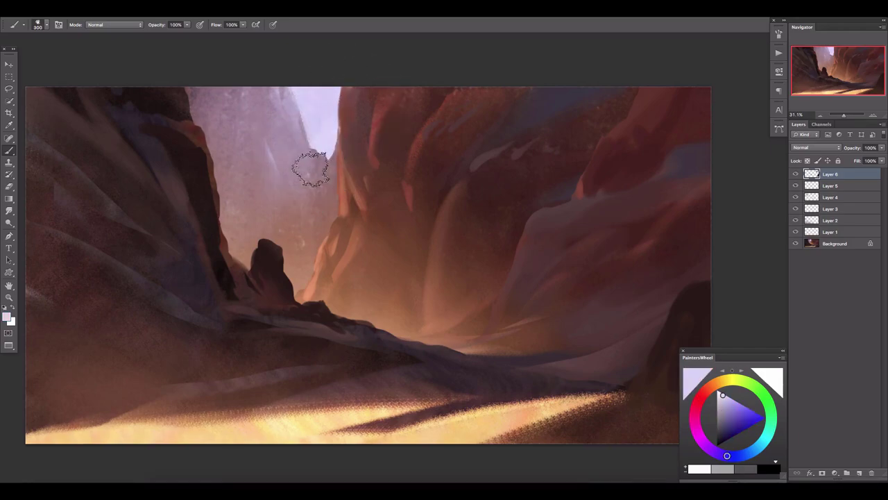
pyautogui.keyDown('alt'); pyautogui.click(290, 153); pyautogui.keyUp('alt')
pyautogui.press(']')
pyautogui.moveTo(257, 115)
pyautogui.mouseDown()
pyautogui.moveTo(242, 174)
pyautogui.moveTo(294, 178)
pyautogui.moveTo(317, 239)
pyautogui.mouseUp()
pyautogui.press('e')
pyautogui.moveTo(297, 178)
pyautogui.mouseDown()
pyautogui.moveTo(254, 149)
pyautogui.moveTo(265, 229)
pyautogui.mouseUp()
# - Outline the sky and cliff edge area with a freehand lasso selection
pyautogui.press('l')
pyautogui.moveTo(300, 102); pyautogui.dragTo(309, 141)
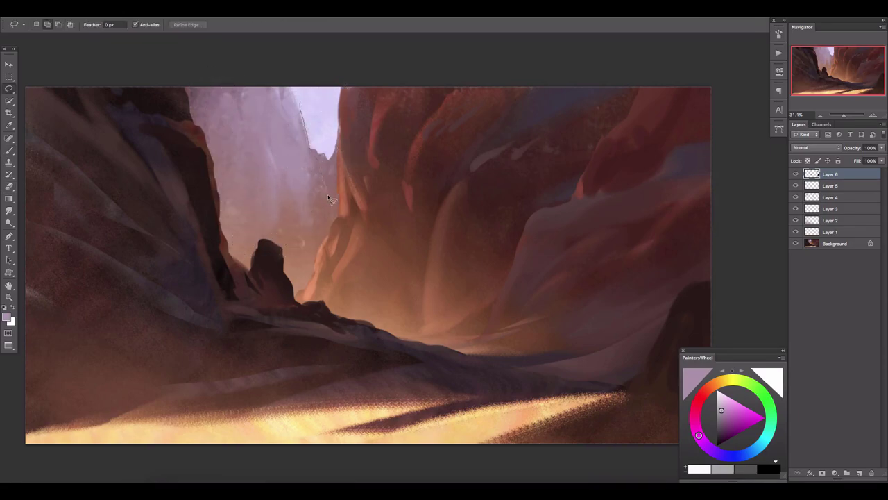
pyautogui.moveTo(331, 200); pyautogui.dragTo(366, 131)
# - Paint light orange onto the central cliff with colours sampled from the rocks
pyautogui.press('b')
pyautogui.keyDown('alt'); pyautogui.click(335, 223); pyautogui.keyUp('alt')
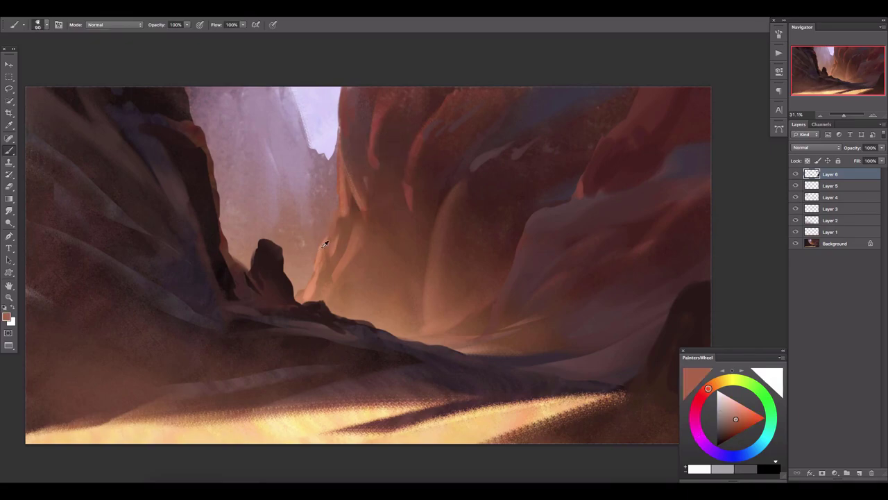
pyautogui.keyDown('alt'); pyautogui.click(324, 243); pyautogui.keyUp('alt')
pyautogui.press(']')
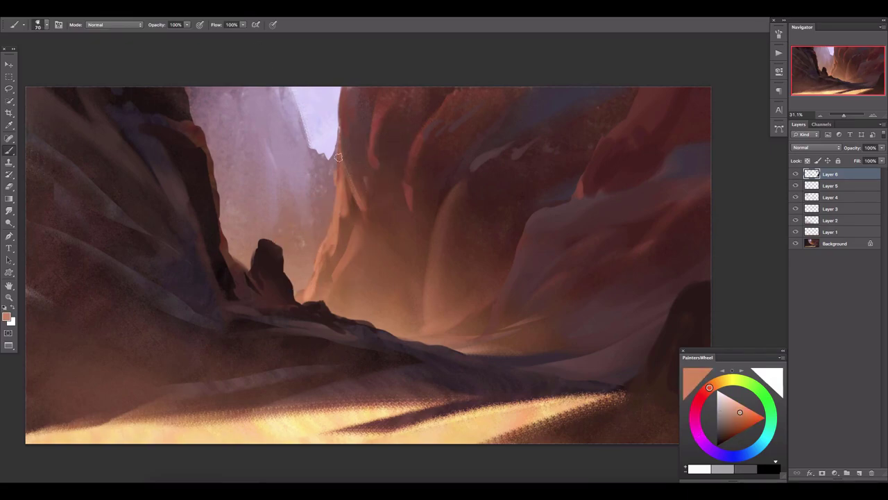
pyautogui.moveTo(366, 247)
pyautogui.mouseDown()
pyautogui.moveTo(386, 204)
pyautogui.moveTo(353, 242)
pyautogui.moveTo(400, 214)
pyautogui.moveTo(360, 314)
pyautogui.mouseUp()
pyautogui.press('e')
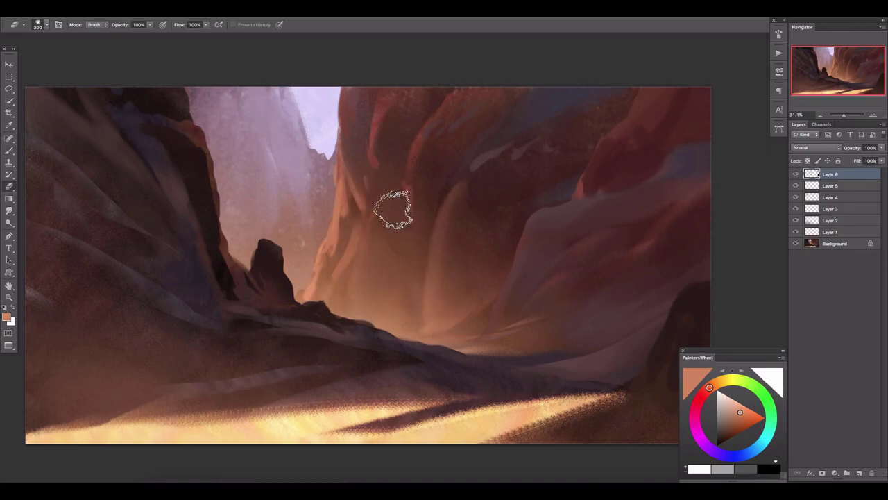
pyautogui.press('b')
# - On a new layer, paint a dark red edge along the left cliff
pyautogui.click(859, 473)
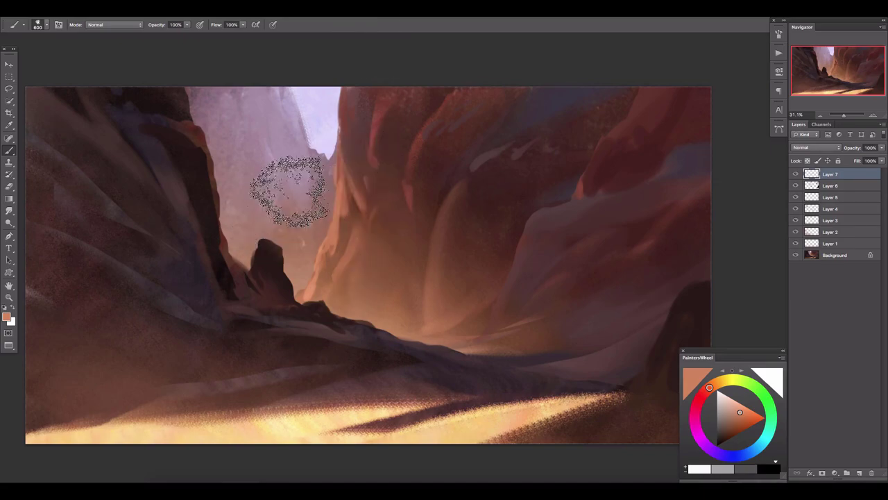
pyautogui.press('[')
pyautogui.press('[')
pyautogui.press('[')
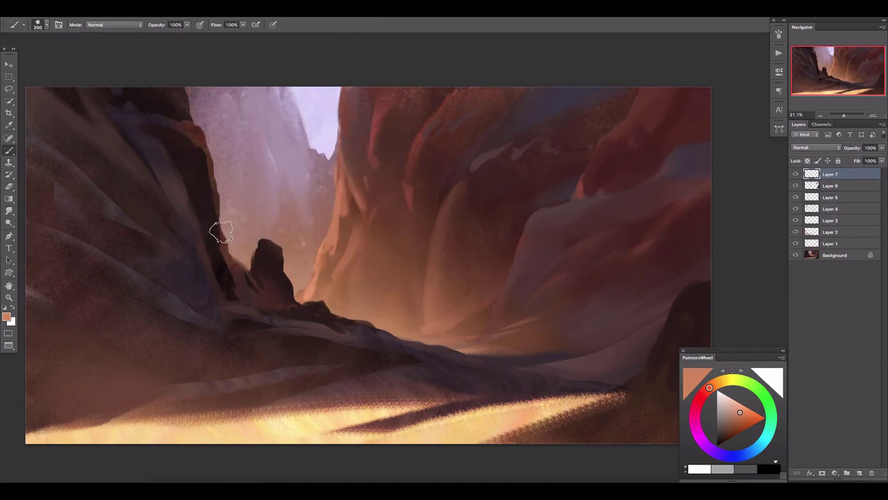
pyautogui.keyDown('alt'); pyautogui.click(399, 191); pyautogui.keyUp('alt')
pyautogui.keyDown('alt'); pyautogui.click(579, 188); pyautogui.keyUp('alt')
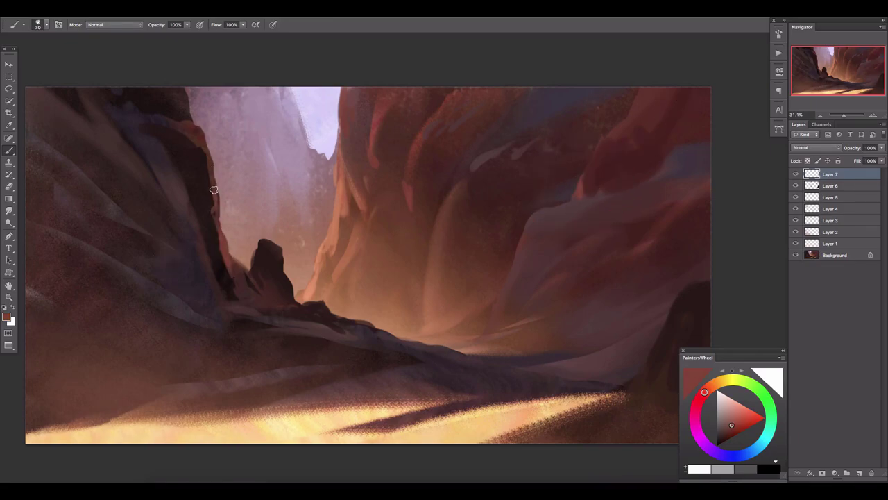
pyautogui.press(']')
pyautogui.moveTo(213, 246); pyautogui.dragTo(190, 180)
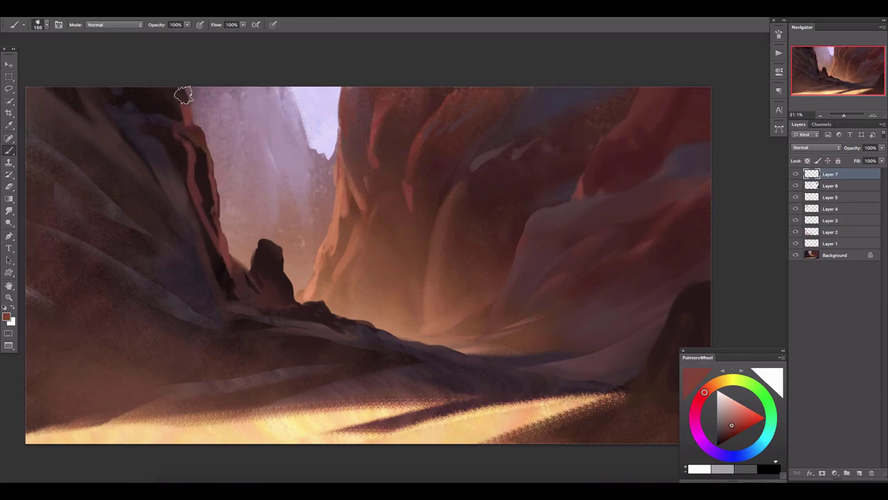
# - Erase the reddish stroke along the left cliff edge and flatten all layers
pyautogui.press('[')
pyautogui.keyDown('alt'); pyautogui.click(260, 250); pyautogui.keyUp('alt')
pyautogui.keyDown('alt'); pyautogui.click(231, 248); pyautogui.keyUp('alt')
pyautogui.press('[')
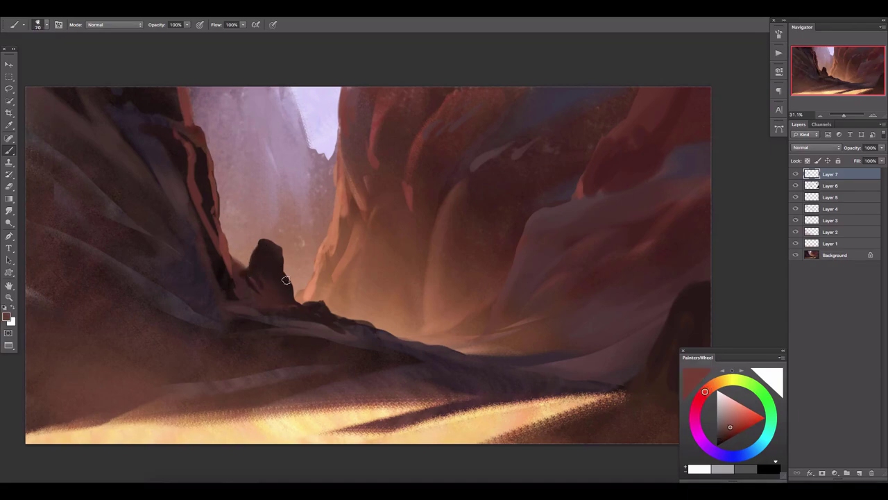
pyautogui.press('e')
pyautogui.moveTo(188, 139); pyautogui.dragTo(199, 271)
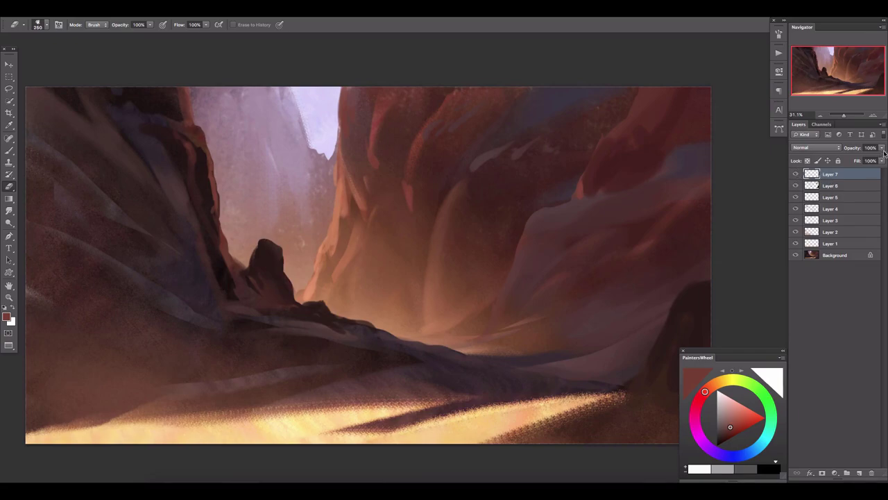
pyautogui.hotkey('ctrl', 'shift', 'e')
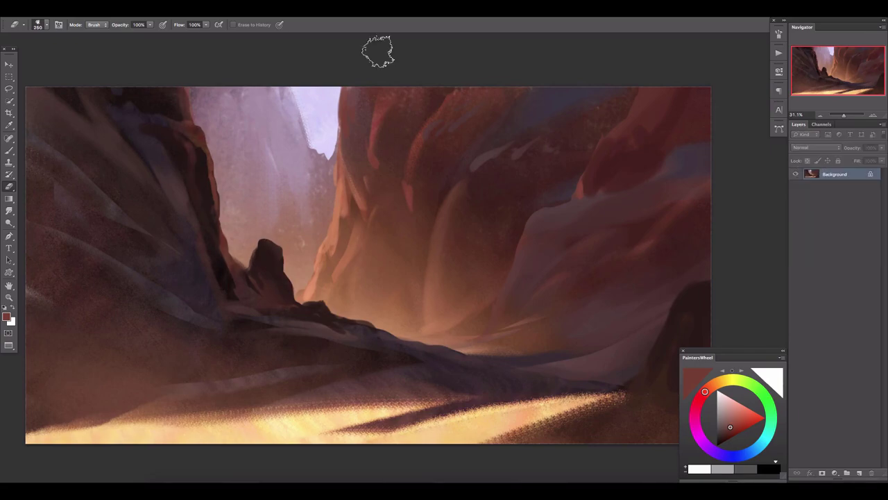
# - Add a Brightness/Contrast adjustment and a new empty layer on top
pyautogui.click(835, 473)
pyautogui.click(850, 356)
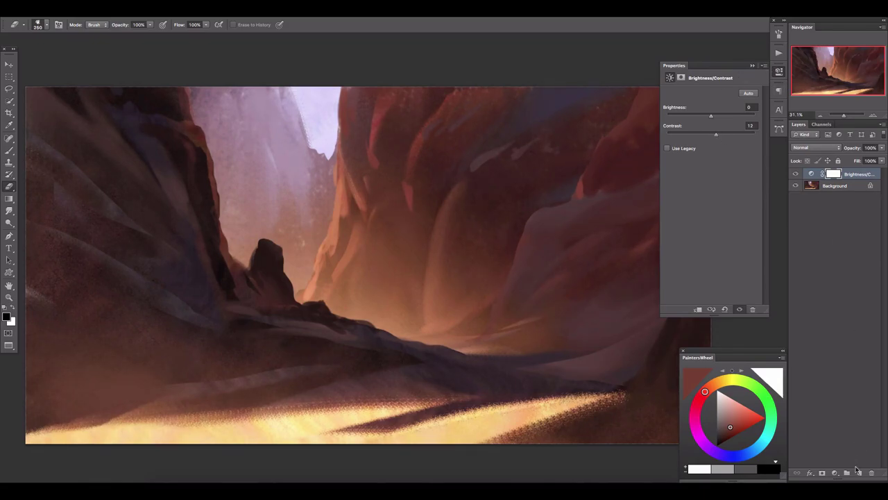
pyautogui.click(859, 472)
pyautogui.click(779, 71)
# - Paint pinkish-magenta strokes across the upper cliffs
pyautogui.press('b')
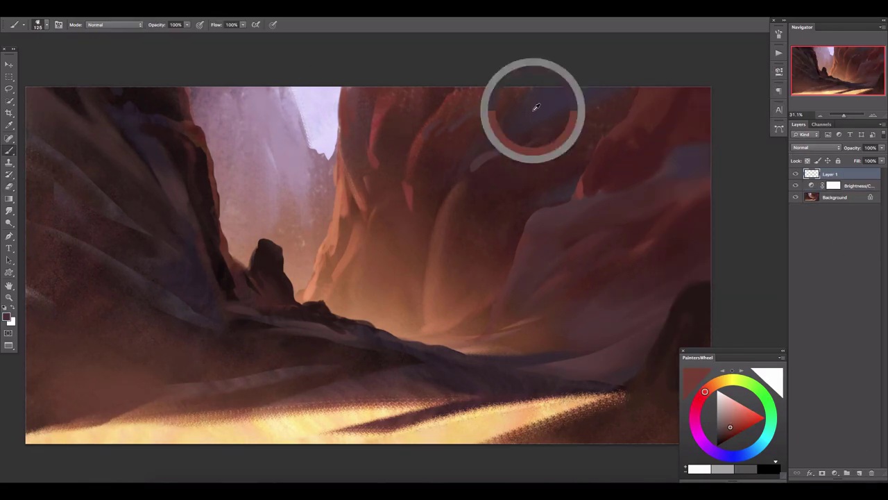
pyautogui.moveTo(704, 392); pyautogui.dragTo(694, 413)
pyautogui.click(726, 430)
pyautogui.hscroll(-2, 363, 212)
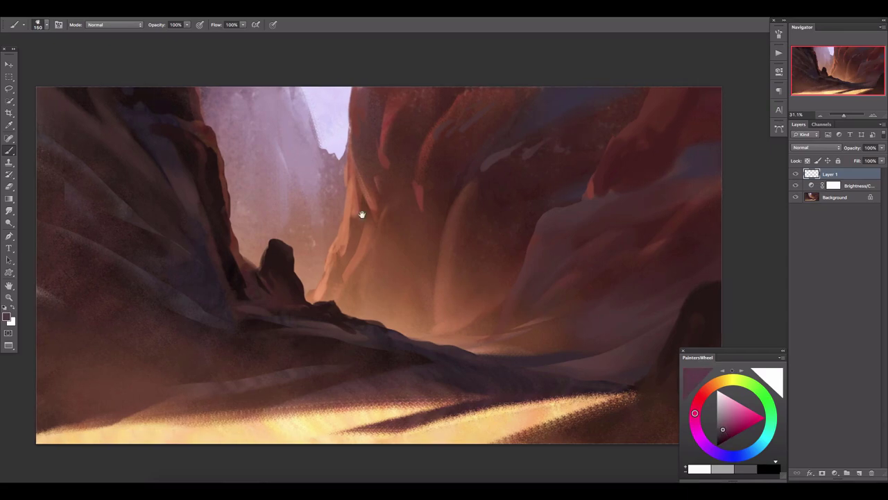
pyautogui.press(']')
pyautogui.moveTo(450, 132); pyautogui.dragTo(548, 101)
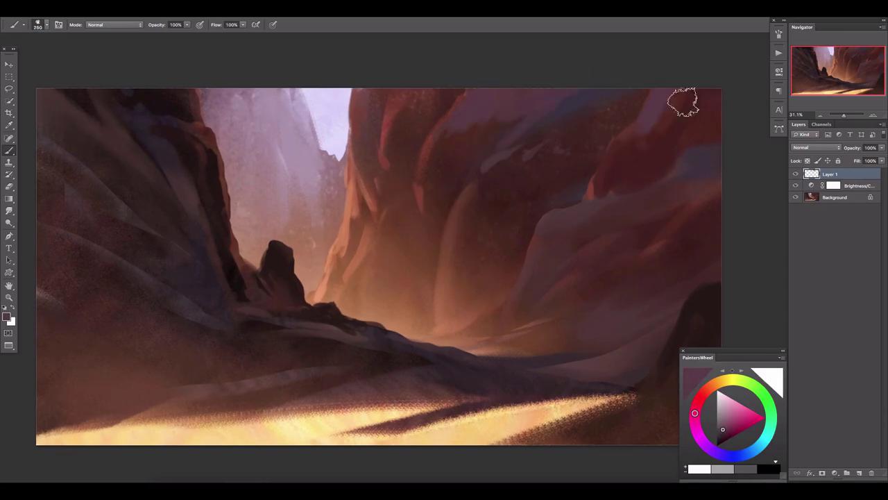
pyautogui.press('[')
pyautogui.moveTo(662, 122); pyautogui.dragTo(715, 111)
pyautogui.press('[')
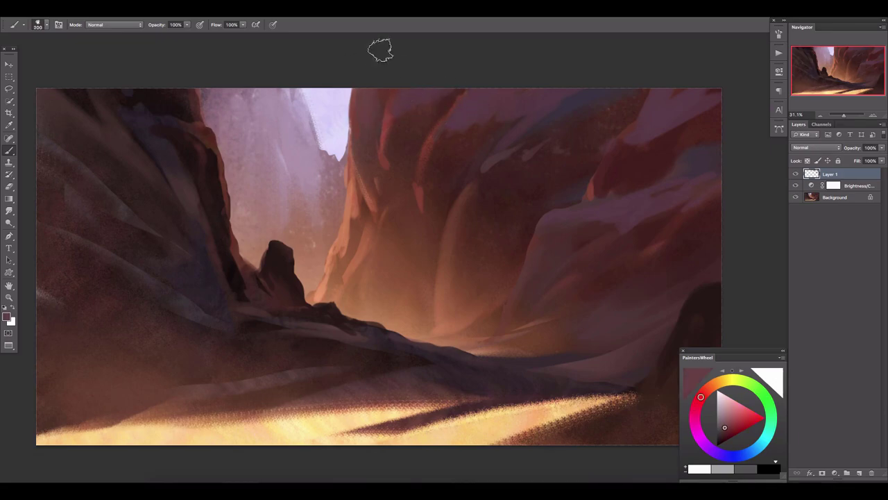
pyautogui.press(']')
pyautogui.press(']')
pyautogui.press(']')
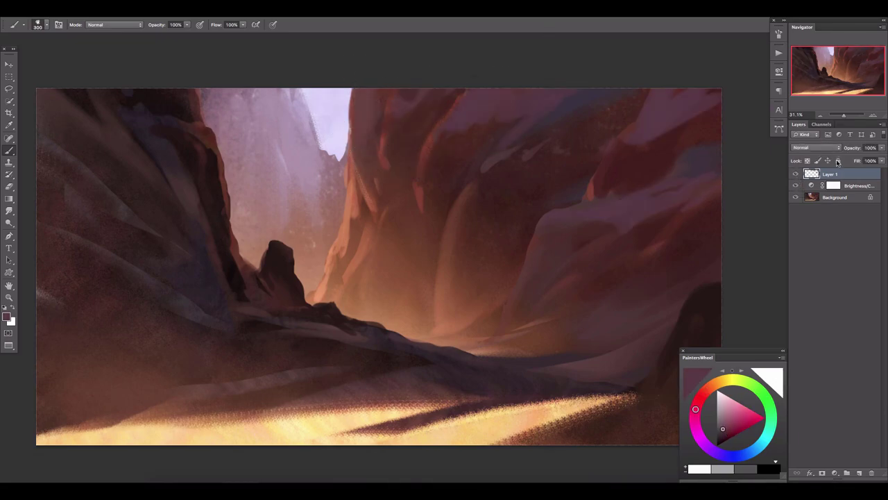
# - Smudge the pink paint on the upper right rock and add a new layer above Layer 1
pyautogui.press('r')
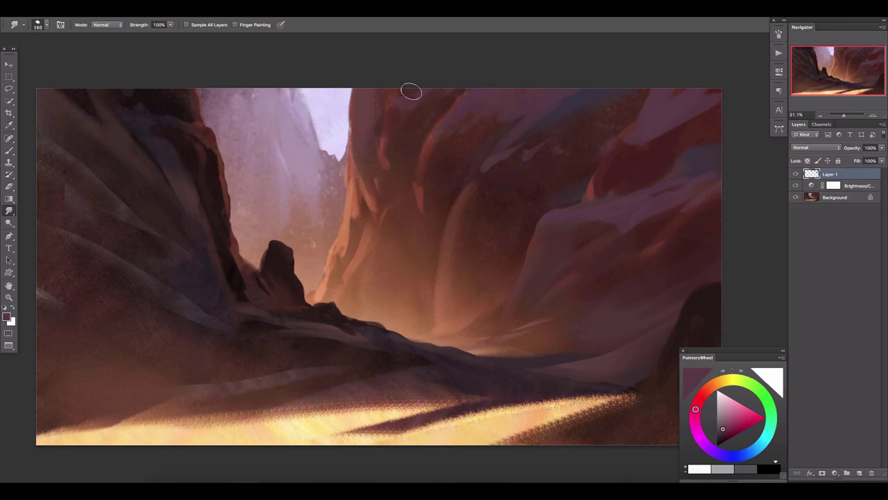
pyautogui.press(']')
pyautogui.moveTo(612, 132); pyautogui.dragTo(610, 117)
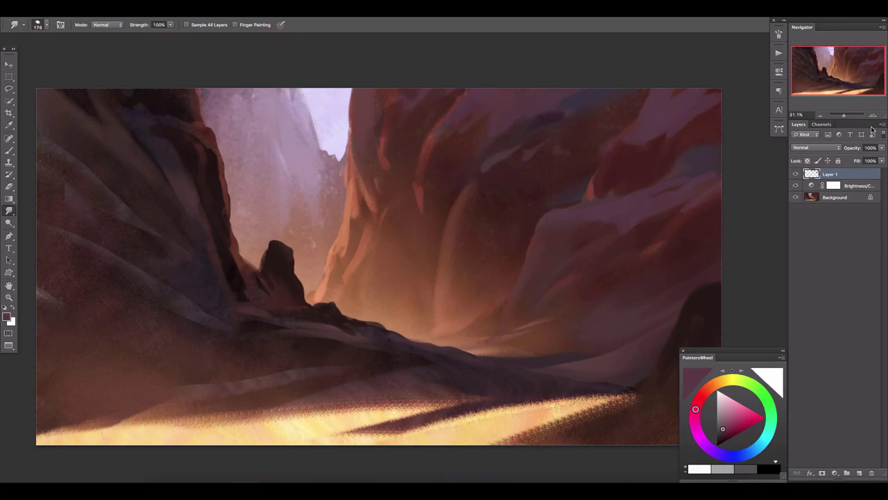
pyautogui.keyDown('ctrl'); pyautogui.click(811, 174); pyautogui.keyUp('ctrl')
pyautogui.press('g')
pyautogui.hotkey('ctrl', 'shift', 'alt', 'n')
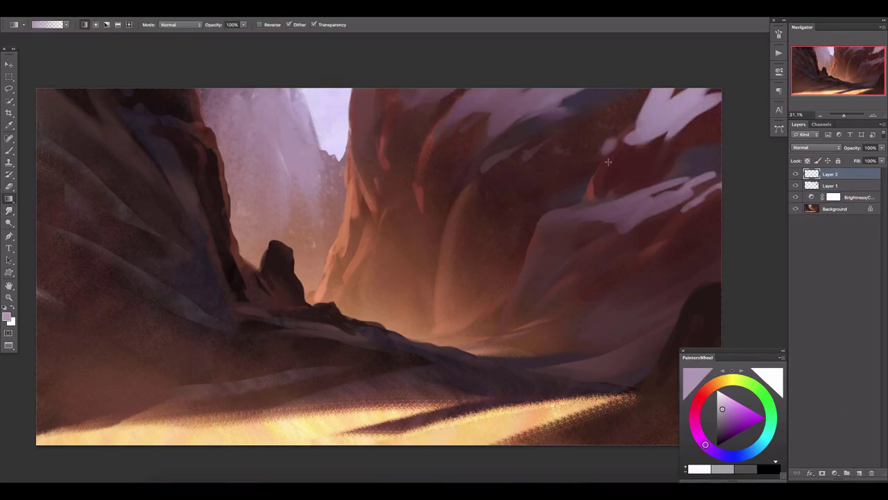
# - Fade the lavender highlight layer and paint a lighter purple stroke along the ridge on a new layer
pyautogui.moveTo(882, 148); pyautogui.dragTo(846, 160)
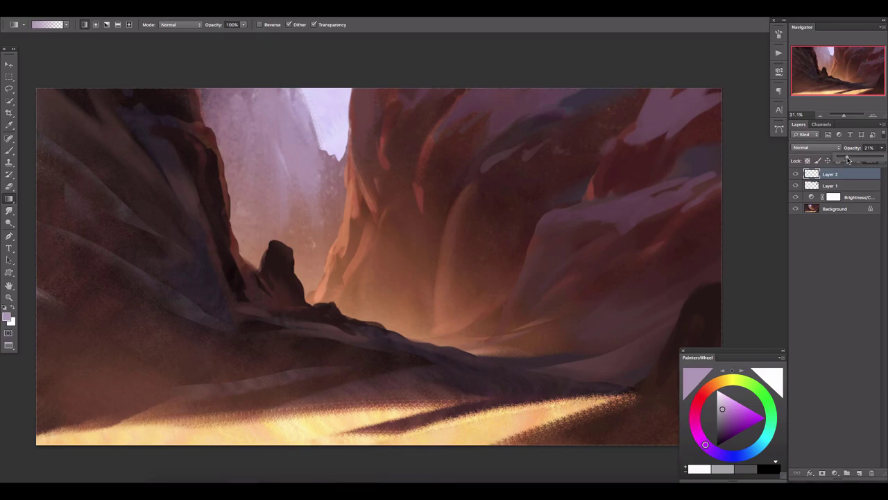
pyautogui.click(860, 472)
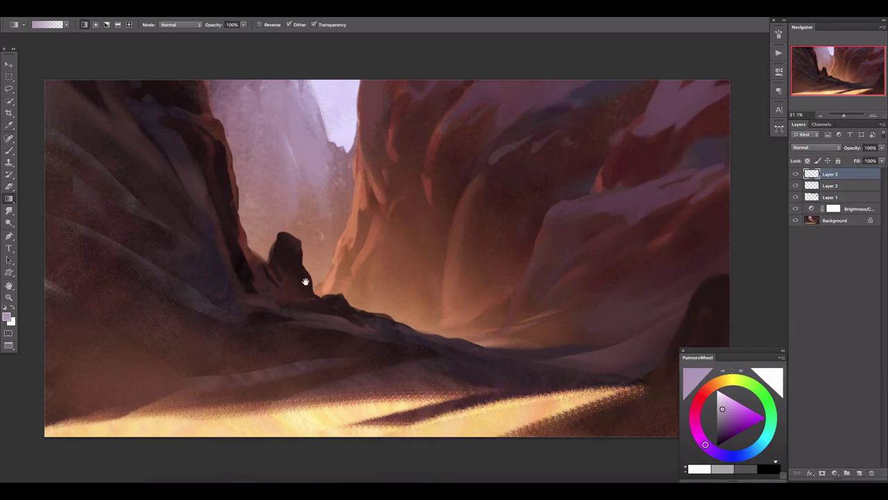
pyautogui.press('b')
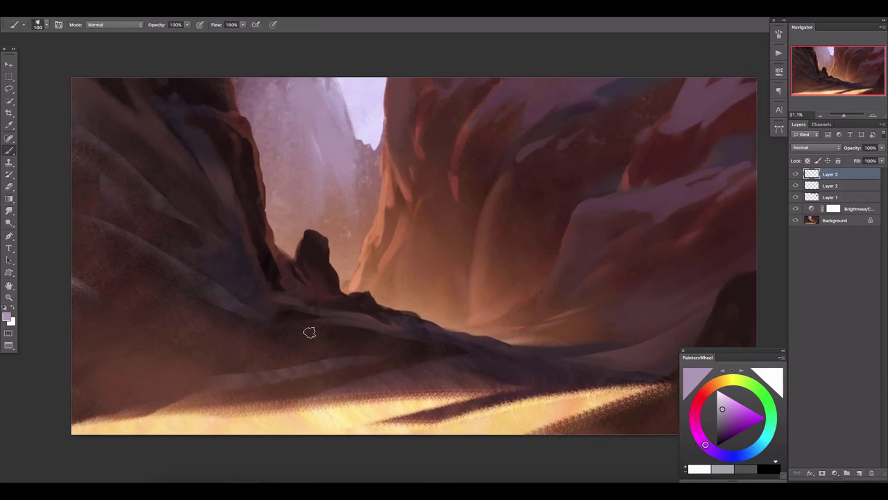
pyautogui.press(']')
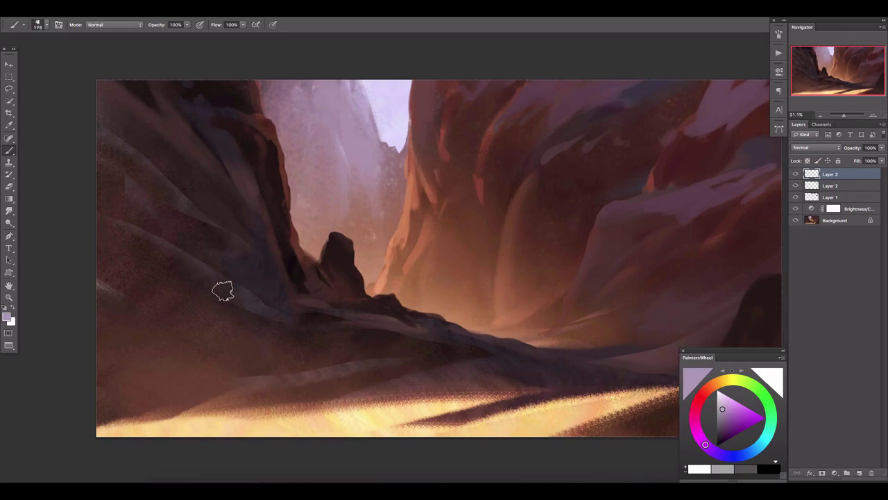
pyautogui.keyDown('alt'); pyautogui.click(683, 144); pyautogui.keyUp('alt')
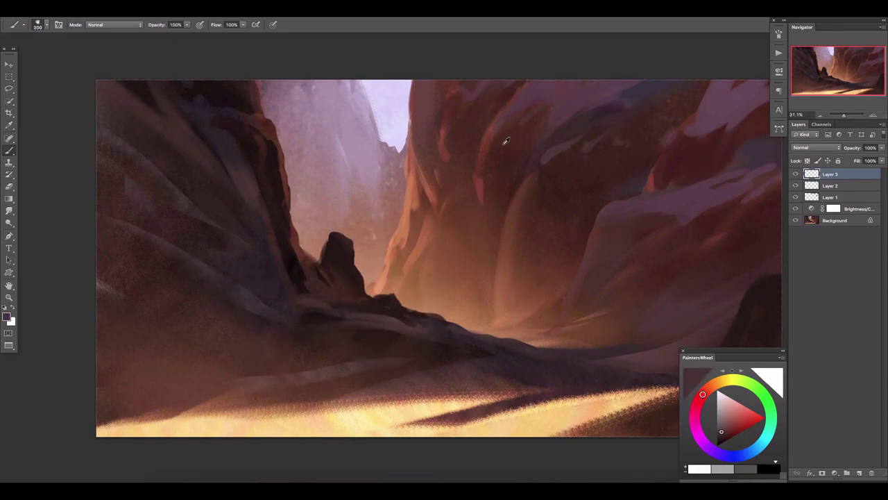
pyautogui.keyDown('alt'); pyautogui.click(504, 354); pyautogui.keyUp('alt')
pyautogui.press(']')
pyautogui.press(']')
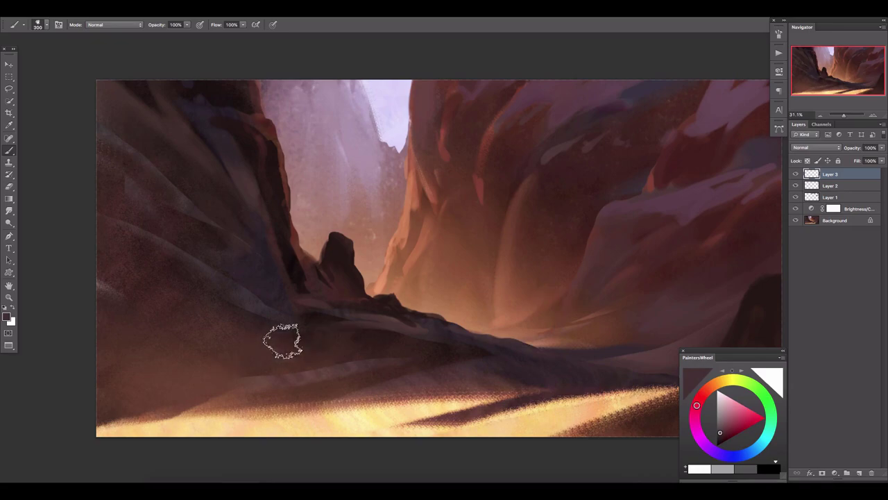
pyautogui.press('[')
pyautogui.moveTo(346, 322); pyautogui.dragTo(239, 325)
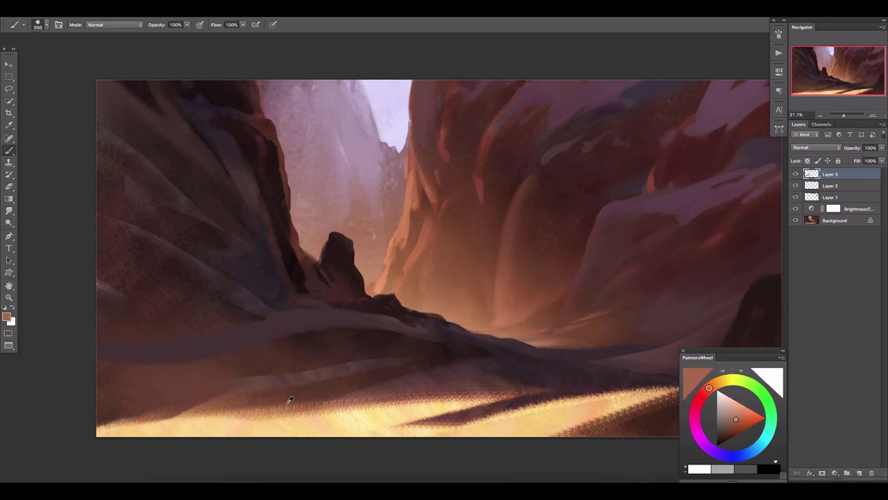
# - Try a red stroke on the lower left sand, then undo it
pyautogui.moveTo(697, 405); pyautogui.dragTo(701, 395)
pyautogui.click(738, 424)
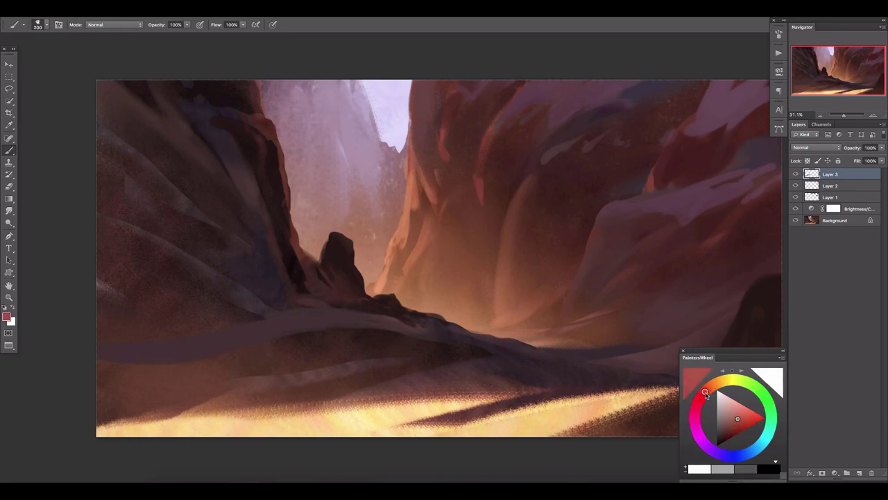
pyautogui.click(745, 417)
pyautogui.moveTo(195, 393)
pyautogui.mouseDown()
pyautogui.moveTo(248, 361)
pyautogui.moveTo(208, 373)
pyautogui.mouseUp()
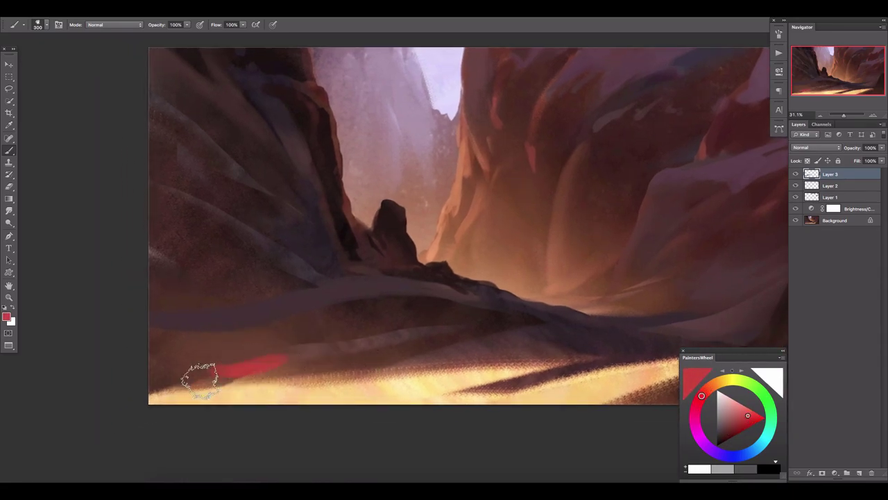
pyautogui.hotkey('ctrl', 'z')
# - On a new layer, paint dark red strokes over the lower left slopes and left edge
pyautogui.click(847, 473)
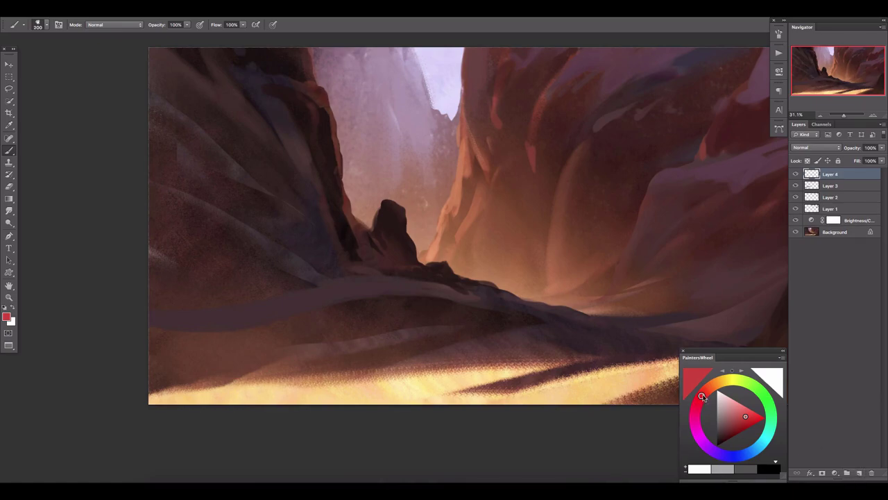
pyautogui.click(704, 392)
pyautogui.click(749, 423)
pyautogui.moveTo(154, 384); pyautogui.dragTo(341, 373)
pyautogui.moveTo(251, 337); pyautogui.dragTo(354, 309)
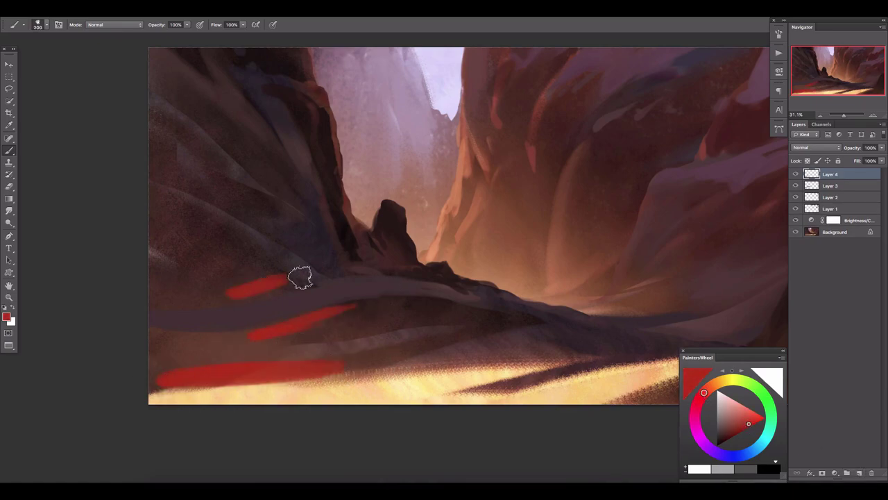
pyautogui.moveTo(302, 275); pyautogui.dragTo(184, 300)
pyautogui.press(']')
pyautogui.press(']')
pyautogui.press(']')
pyautogui.moveTo(233, 267); pyautogui.dragTo(137, 251)
pyautogui.press('[')
pyautogui.press('[')
pyautogui.press('[')
pyautogui.moveTo(147, 288); pyautogui.dragTo(133, 200)
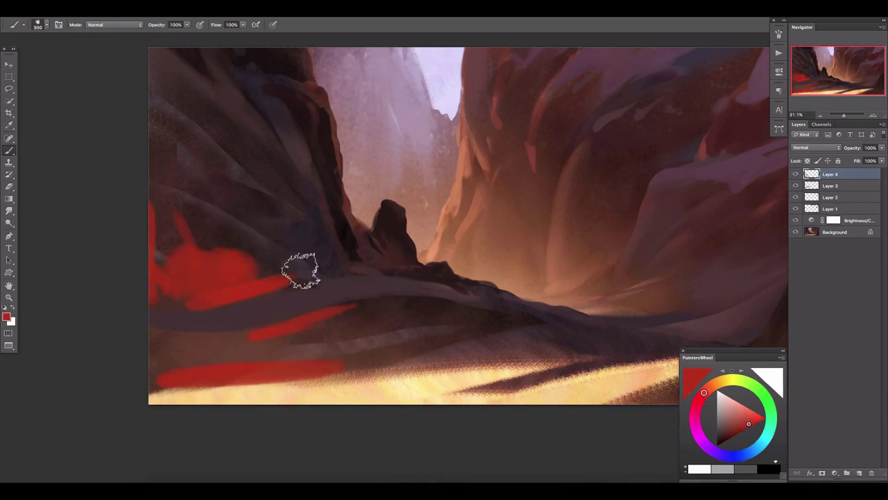
# - Extend the red strokes rightward across the middle and erase parts of them
pyautogui.scroll(-2, 361, 292)
pyautogui.moveTo(366, 340); pyautogui.dragTo(395, 338)
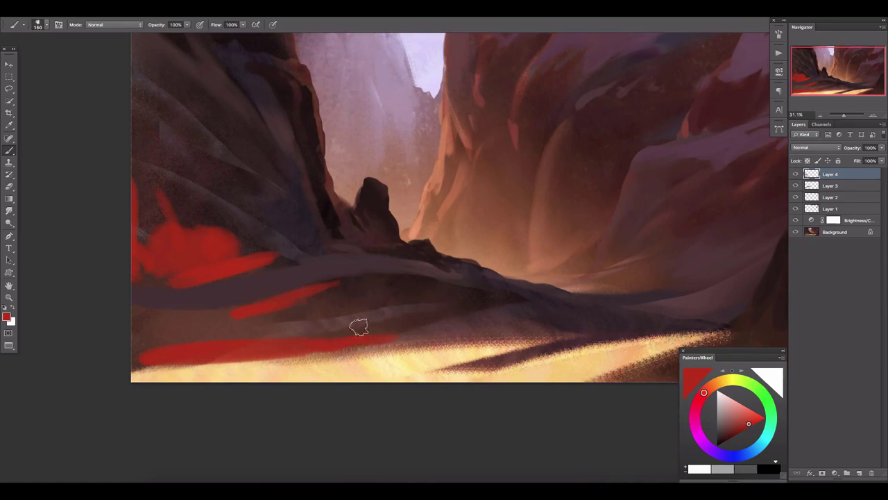
pyautogui.press(']')
pyautogui.moveTo(278, 312); pyautogui.dragTo(339, 305)
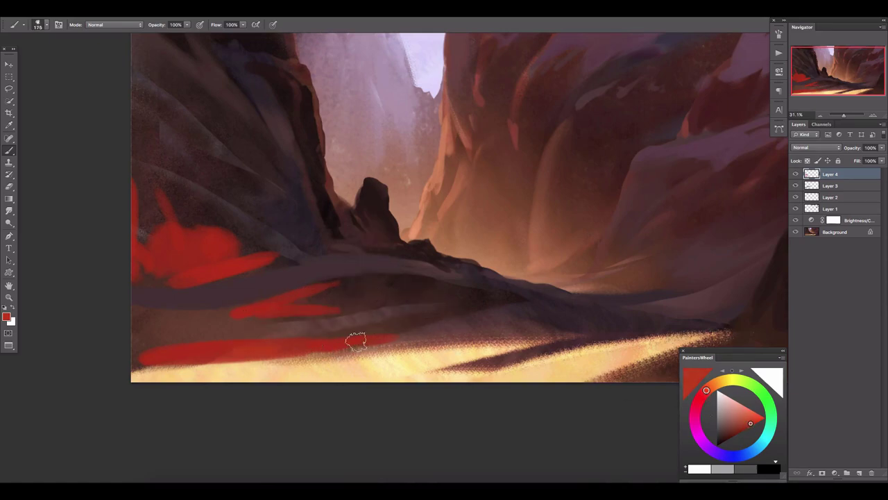
pyautogui.moveTo(355, 340); pyautogui.dragTo(437, 325)
pyautogui.press(']')
pyautogui.moveTo(343, 305); pyautogui.dragTo(451, 297)
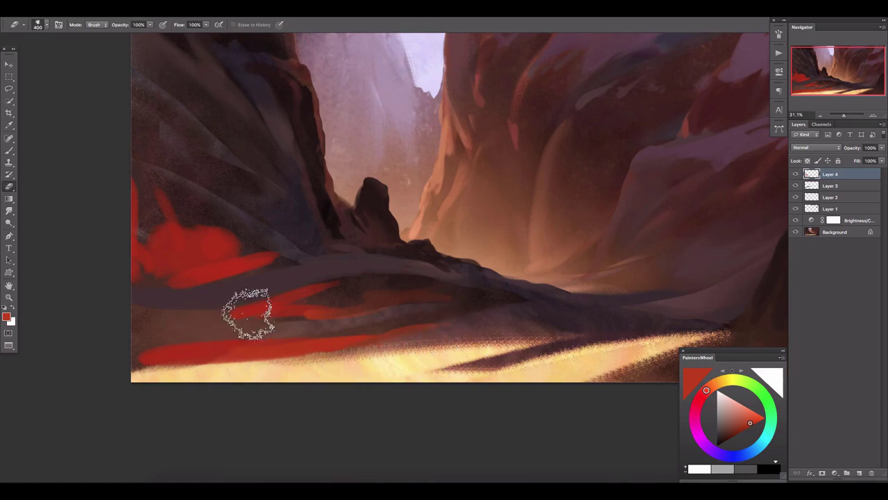
pyautogui.moveTo(248, 314)
pyautogui.mouseDown()
pyautogui.moveTo(155, 148)
pyautogui.moveTo(278, 278)
pyautogui.moveTo(109, 337)
pyautogui.moveTo(312, 360)
pyautogui.mouseUp()
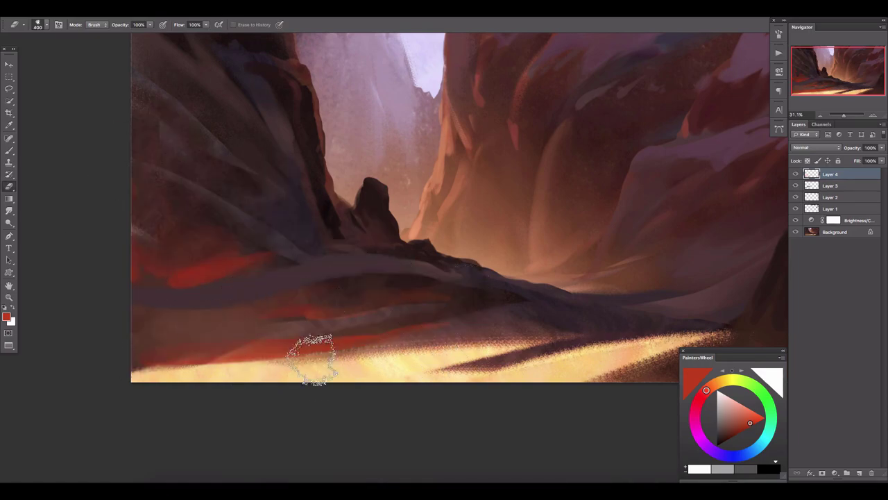
# - Flip the view horizontally and paint orange and red light in a right-cliff selection
pyautogui.hotkey('ctrl', 'shift', 'h')
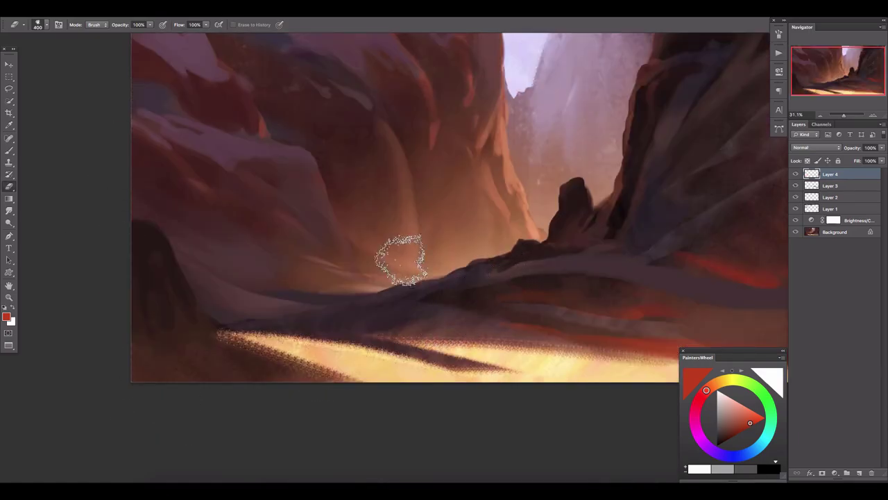
pyautogui.moveTo(401, 260); pyautogui.dragTo(367, 229)
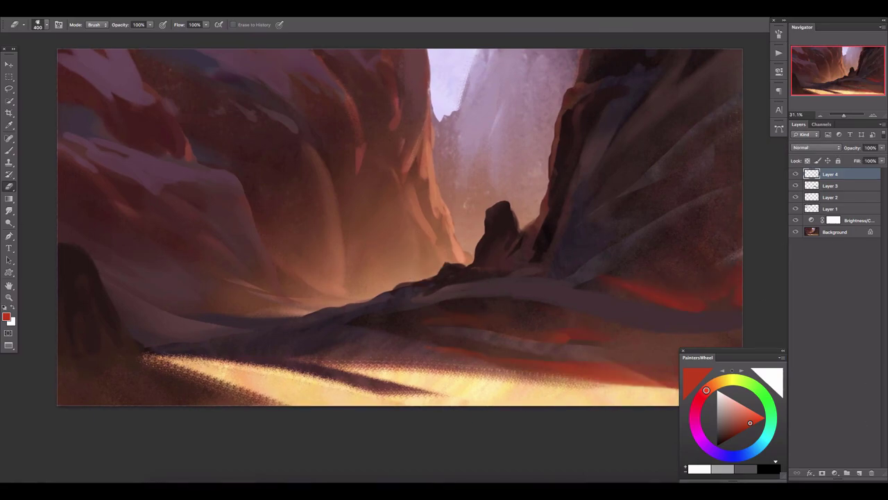
pyautogui.hotkey('ctrl', 'shift', 'alt', 'n')
pyautogui.press('l')
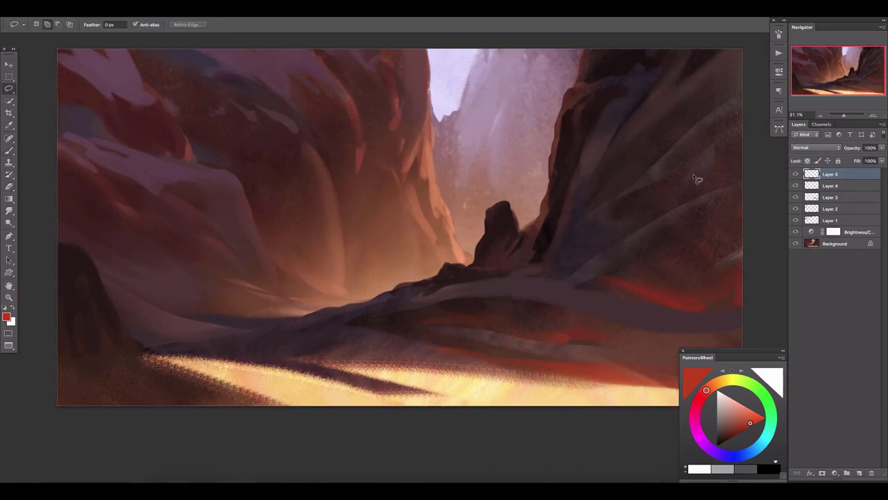
pyautogui.press('b')
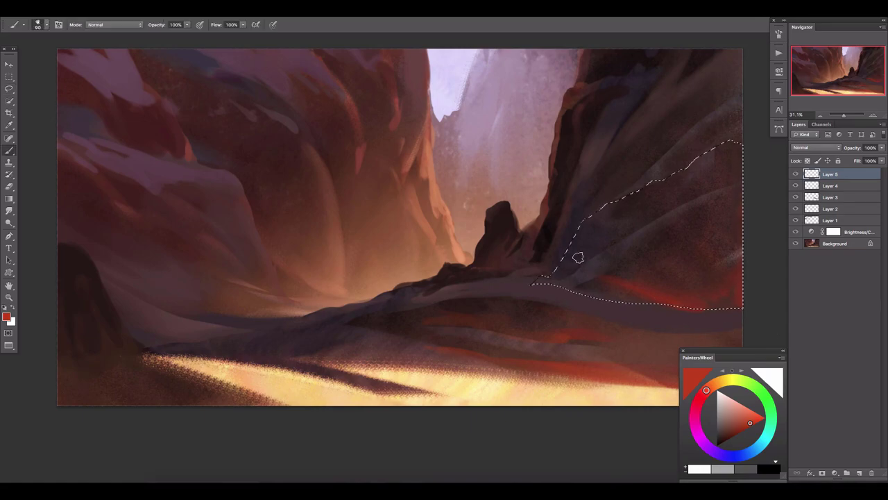
pyautogui.moveTo(582, 284); pyautogui.dragTo(684, 277)
pyautogui.moveTo(601, 323)
pyautogui.mouseDown()
pyautogui.moveTo(539, 291)
pyautogui.moveTo(740, 113)
pyautogui.mouseUp()
# - Erase some red inside the cliff selection, deselect, flatten the image, and add a new layer
pyautogui.press('e')
pyautogui.moveTo(709, 185); pyautogui.dragTo(476, 258)
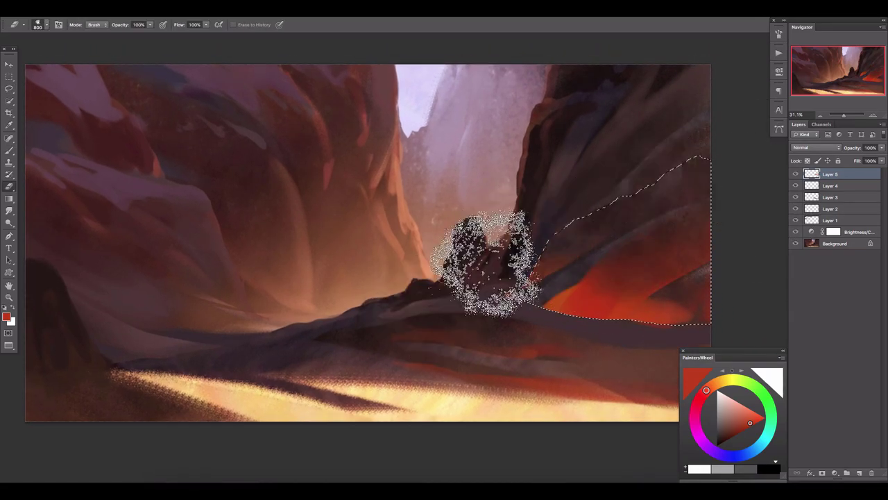
pyautogui.press('[')
pyautogui.hotkey('ctrl', 'd')
pyautogui.moveTo(649, 370); pyautogui.dragTo(631, 327)
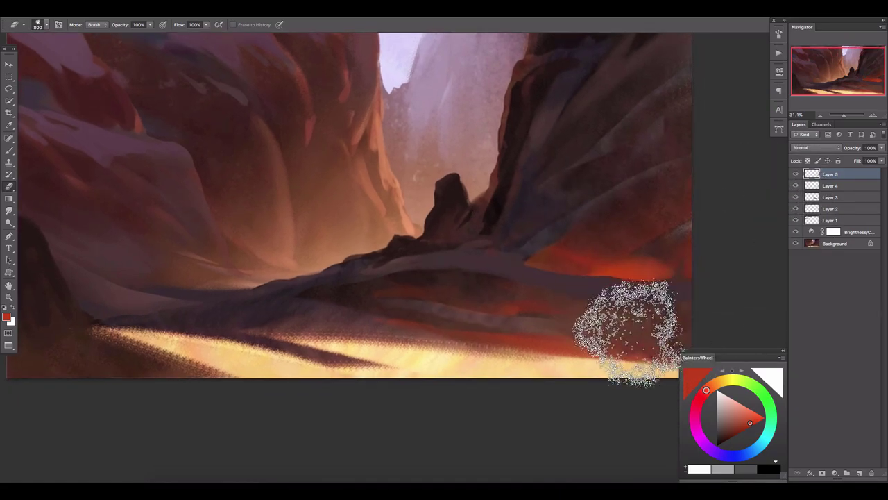
pyautogui.press(']')
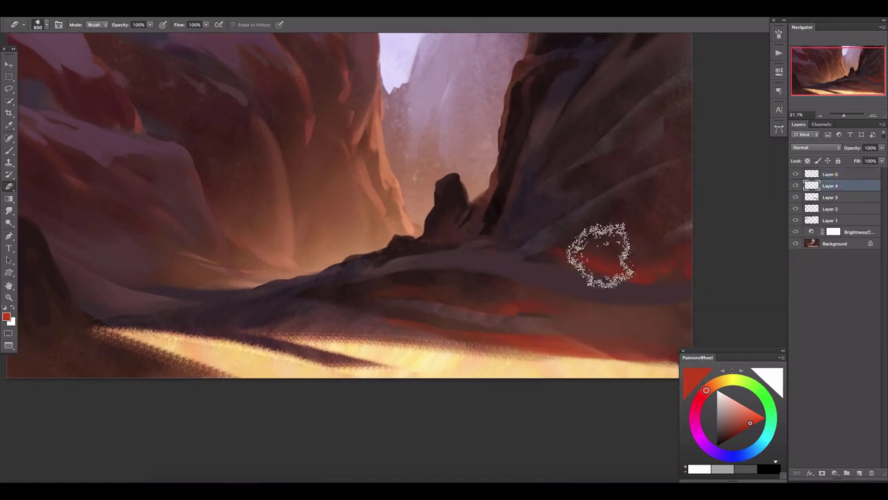
pyautogui.rightClick(851, 245)
pyautogui.click(831, 314)
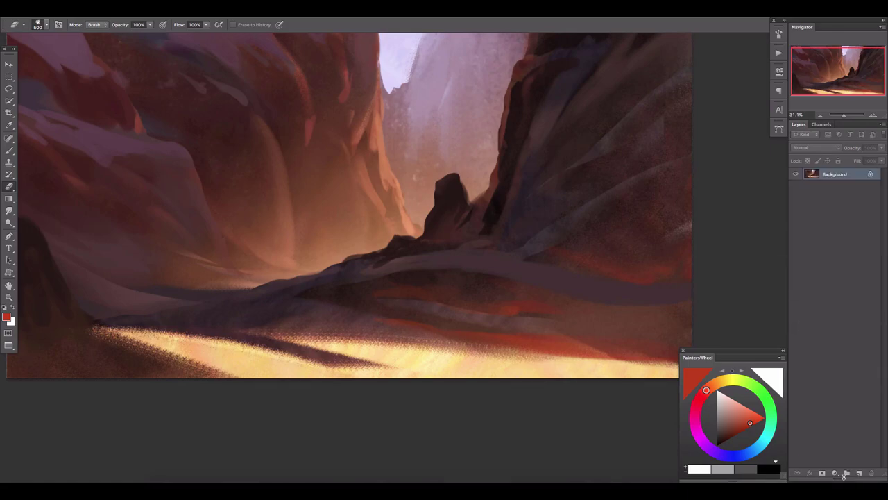
pyautogui.hotkey('ctrl', 'shift', 'alt', 'n')
# - Paint a reddish-brown tint over the colour-range-selected rocks on Layer 1, partly erased and faded
pyautogui.press('b')
pyautogui.moveTo(353, 279); pyautogui.dragTo(358, 295)
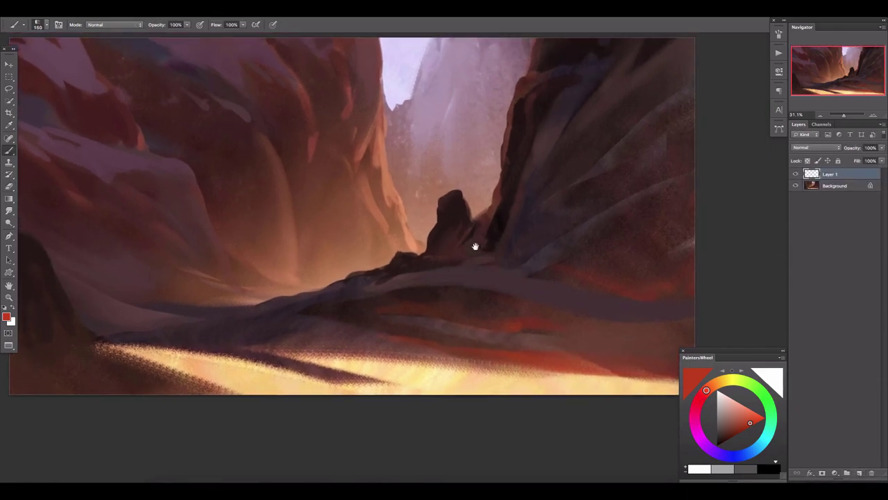
pyautogui.click(187, 9)
pyautogui.click(208, 101)
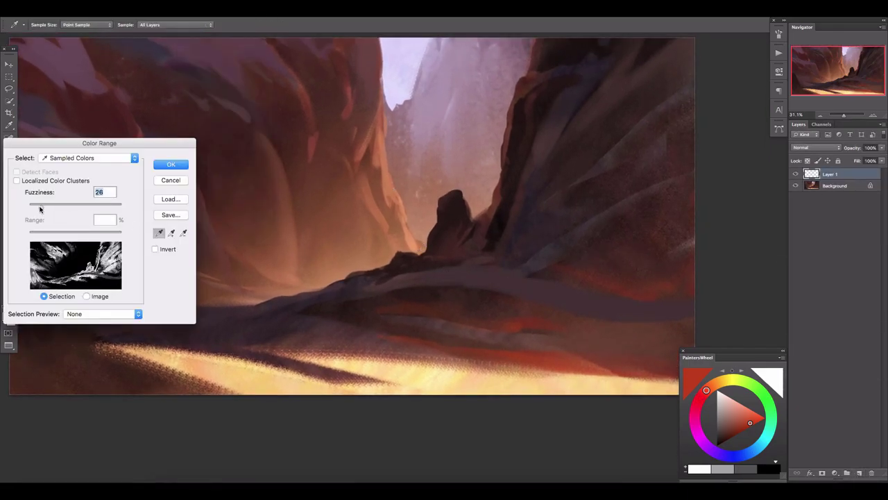
pyautogui.press('Return')
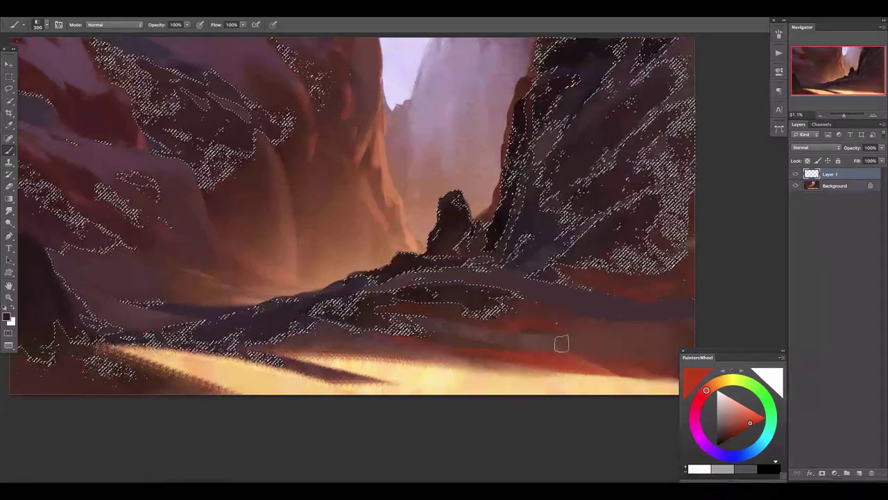
pyautogui.keyDown('alt'); pyautogui.click(548, 340); pyautogui.keyUp('alt')
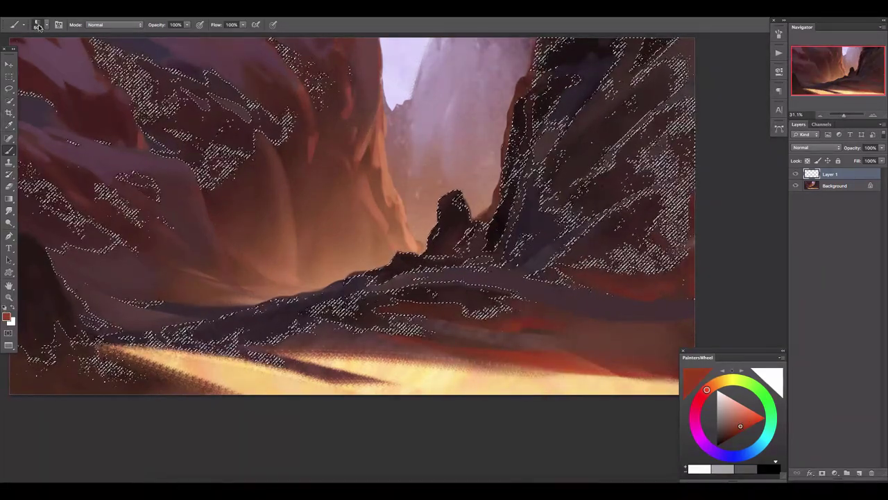
pyautogui.press(']')
pyautogui.press(']')
pyautogui.press(']')
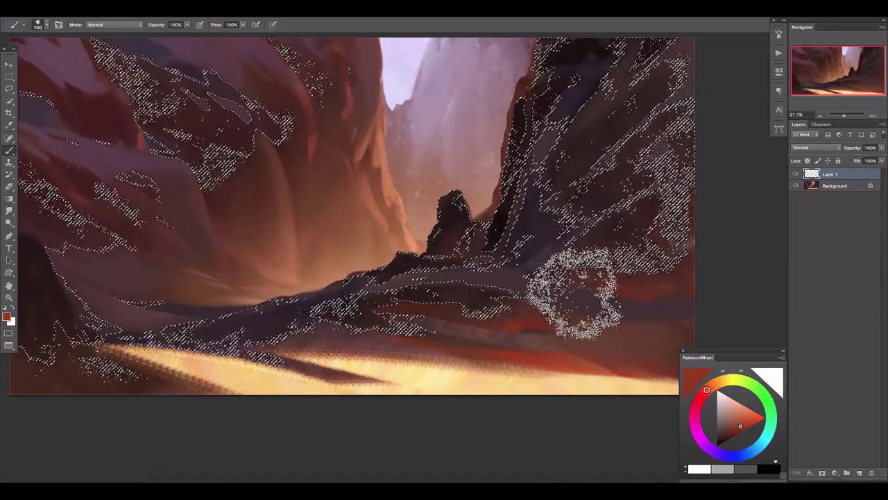
pyautogui.moveTo(589, 312)
pyautogui.mouseDown()
pyautogui.moveTo(552, 163)
pyautogui.moveTo(396, 248)
pyautogui.moveTo(575, 178)
pyautogui.moveTo(416, 238)
pyautogui.mouseUp()
pyautogui.hotkey('ctrl', 'd')
pyautogui.press('e')
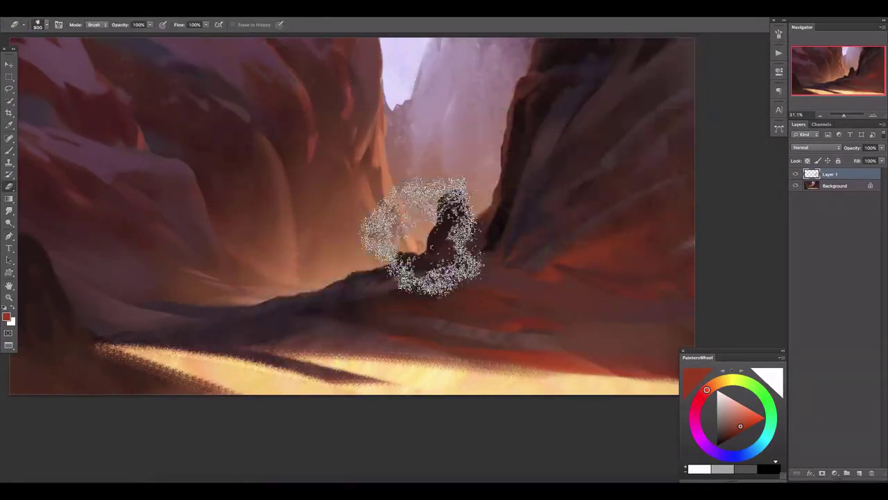
pyautogui.moveTo(881, 147); pyautogui.dragTo(857, 162)
pyautogui.moveTo(473, 202); pyautogui.dragTo(407, 297)
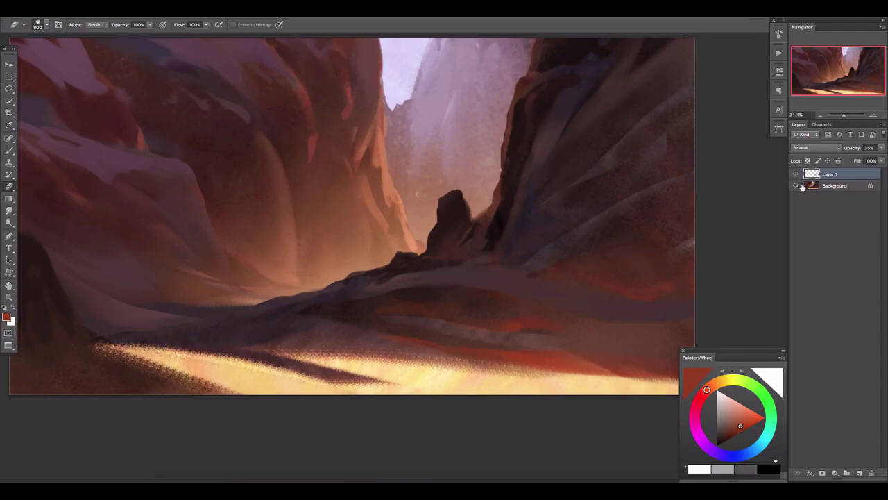
# - On Layer 2, wash a purple tint over the selected rocks, erase parts, and fade to 26%
pyautogui.click(858, 472)
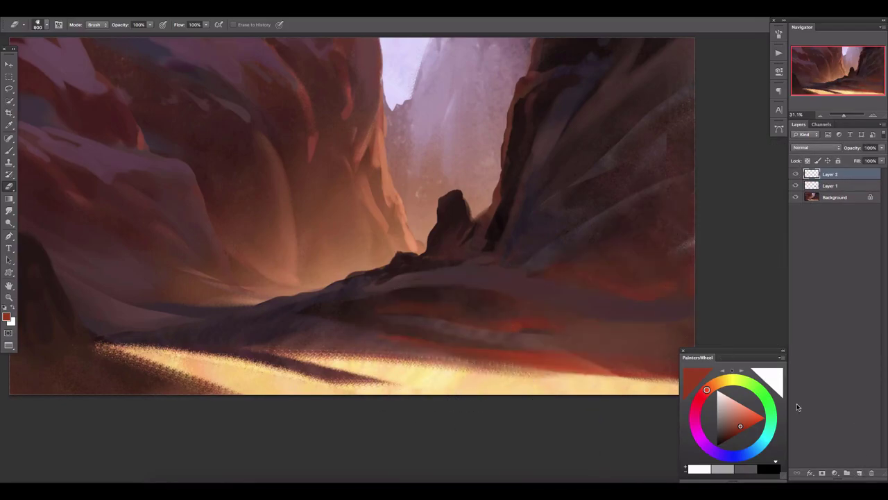
pyautogui.click(185, 8)
pyautogui.click(185, 105)
pyautogui.click(170, 163)
pyautogui.moveTo(229, 305); pyautogui.dragTo(247, 322)
pyautogui.press('[')
pyautogui.press('[')
pyautogui.press('[')
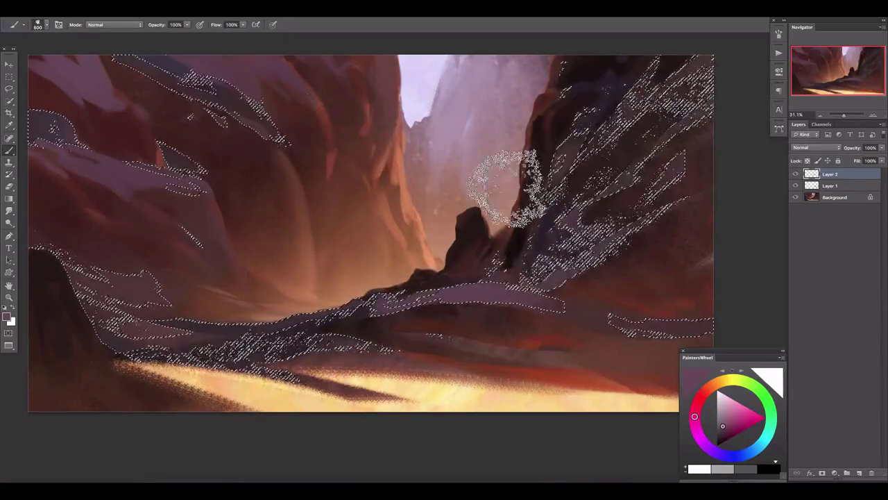
pyautogui.hotkey('ctrl', 'd')
pyautogui.press('e')
pyautogui.moveTo(528, 264)
pyautogui.mouseDown()
pyautogui.moveTo(426, 356)
pyautogui.moveTo(535, 218)
pyautogui.moveTo(367, 347)
pyautogui.mouseUp()
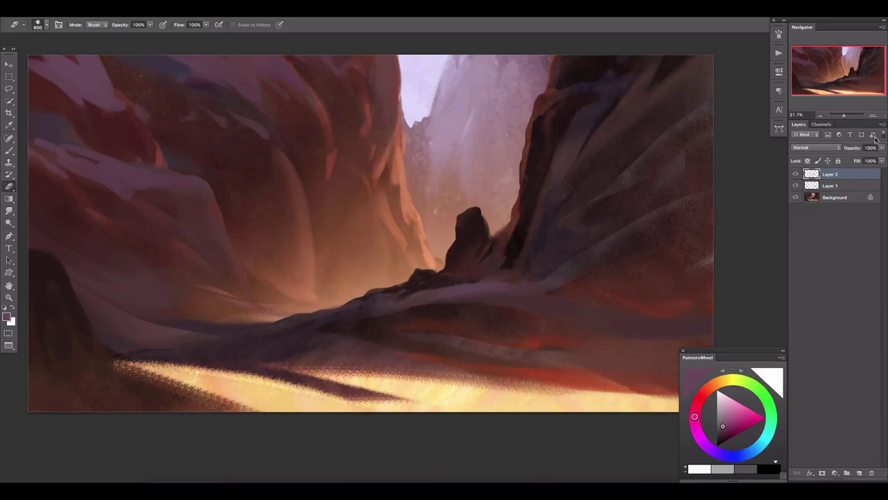
pyautogui.moveTo(881, 147); pyautogui.dragTo(843, 159)
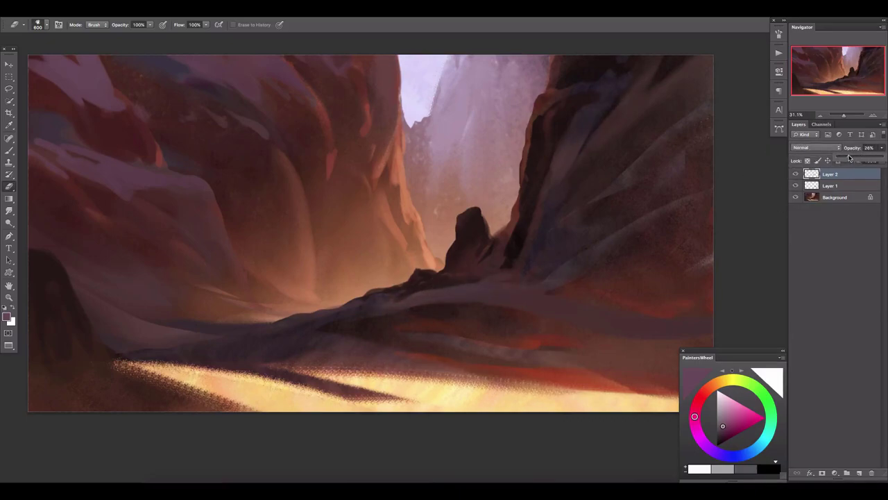
pyautogui.click(860, 472)
# - Sample a dark rock colour and paint faded shadow strokes on the central ridge with a 200 brush
pyautogui.press('b')
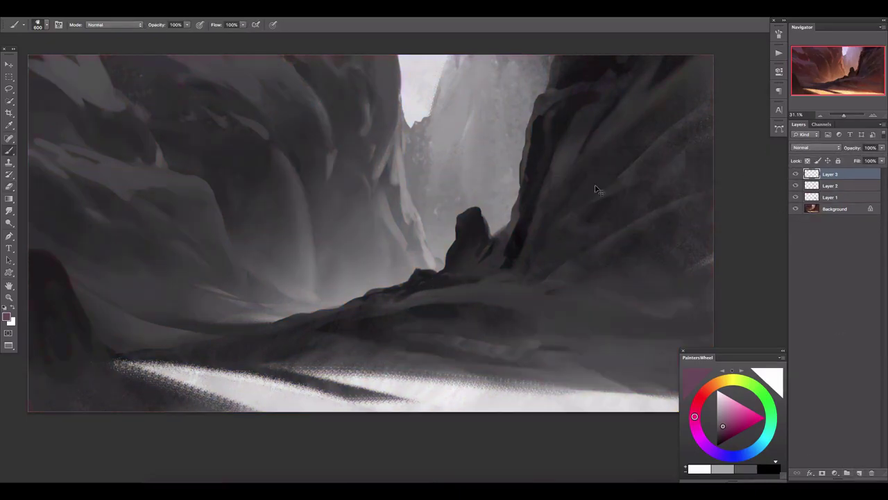
pyautogui.press('[')
pyautogui.press('[')
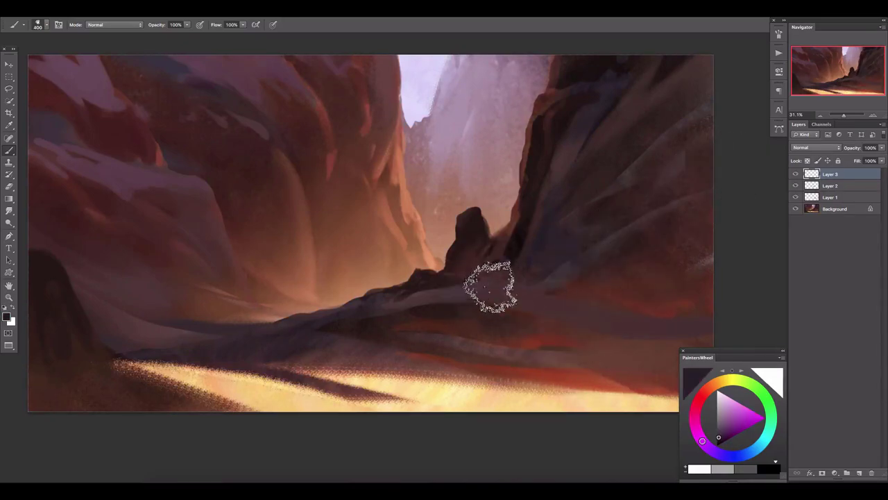
pyautogui.keyDown('alt'); pyautogui.click(464, 264); pyautogui.keyUp('alt')
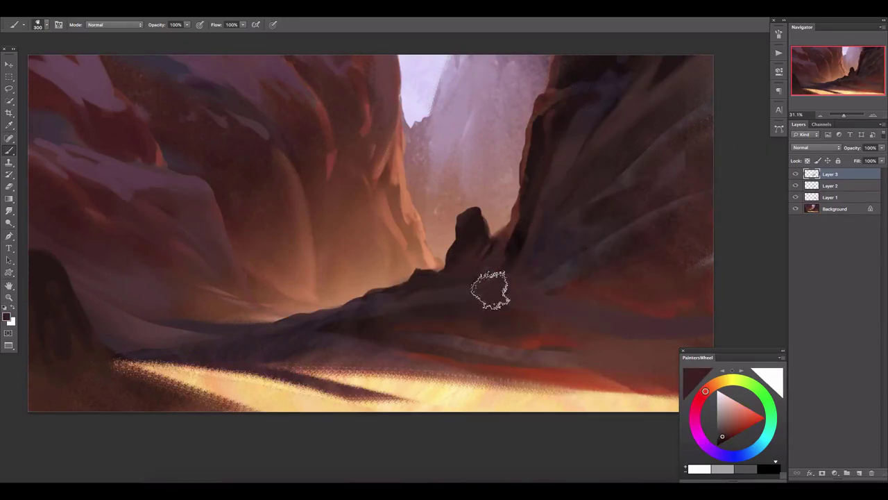
pyautogui.press('[')
pyautogui.press('[')
pyautogui.click(881, 147)
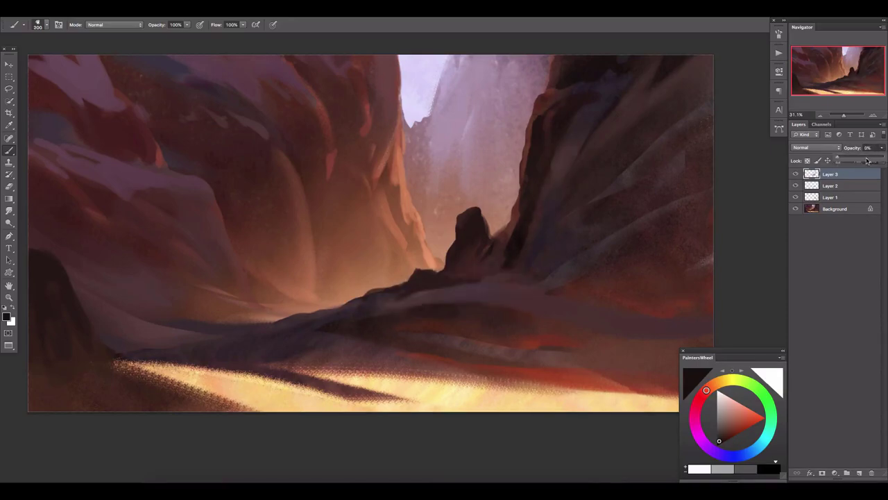
pyautogui.moveTo(878, 160); pyautogui.dragTo(859, 160)
# - Add Layer 4, then merge the paint layers into a single Layer 1
pyautogui.click(847, 473)
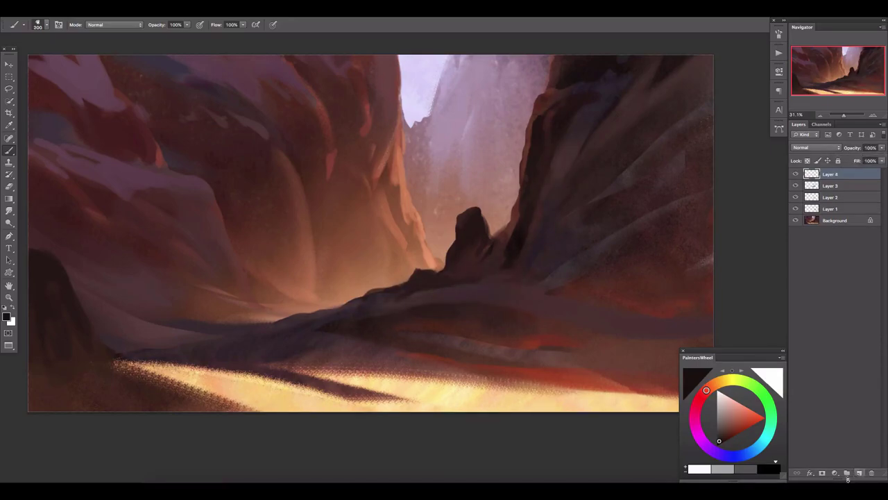
pyautogui.press('l')
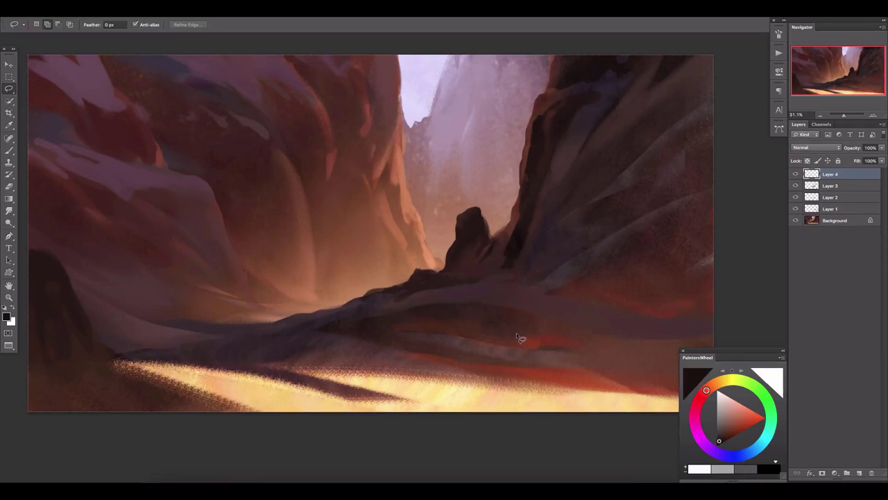
pyautogui.rightClick(845, 290)
pyautogui.click(764, 280)
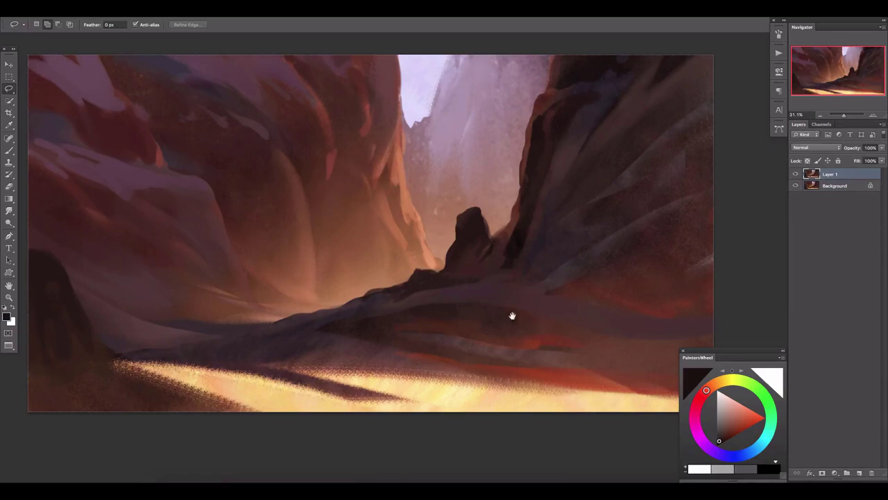
# - Smudge the cliff edges and zoom out to view the whole painting
pyautogui.scroll(5, 408, 213)
pyautogui.press('r')
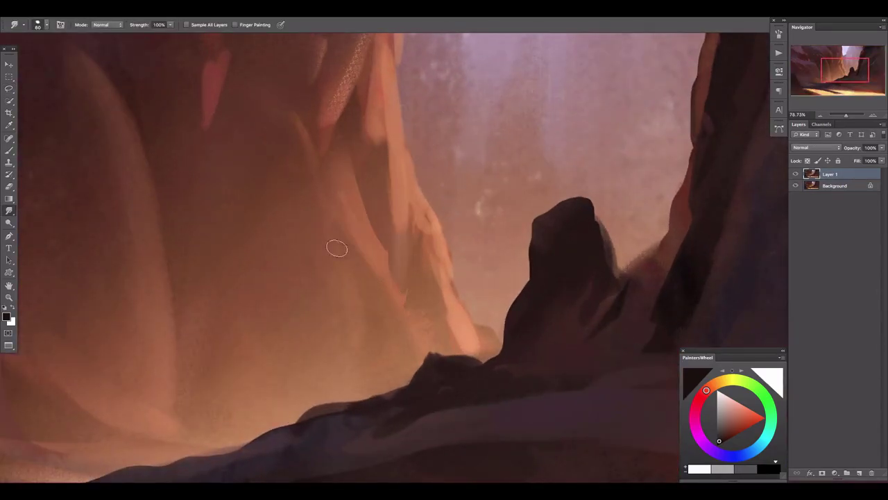
pyautogui.scroll(5, 397, 243)
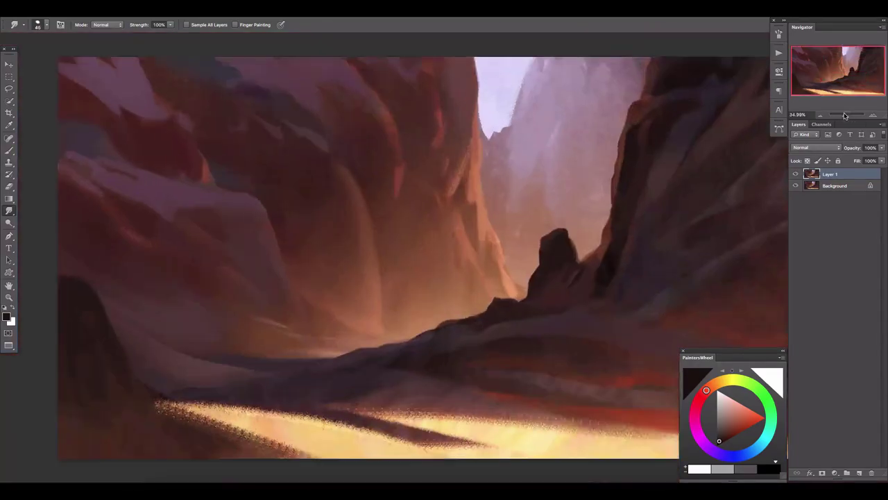
pyautogui.moveTo(846, 115); pyautogui.dragTo(833, 114)
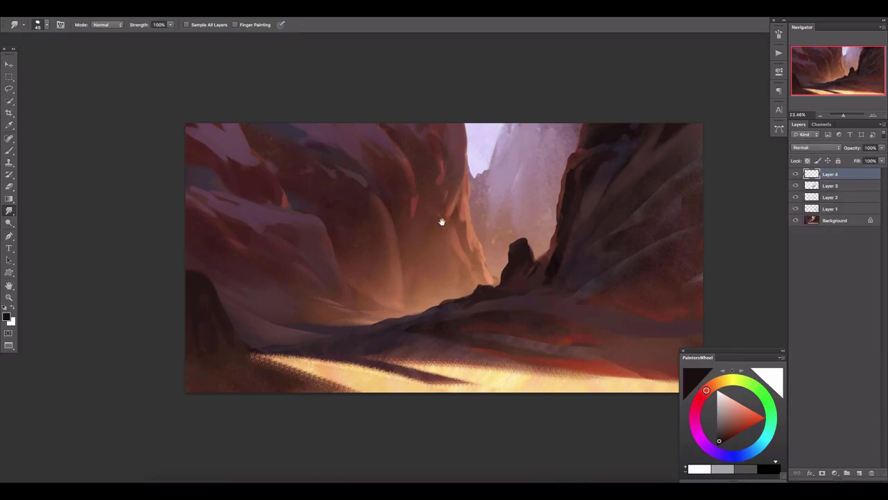
pyautogui.scroll(2, 383, 208)
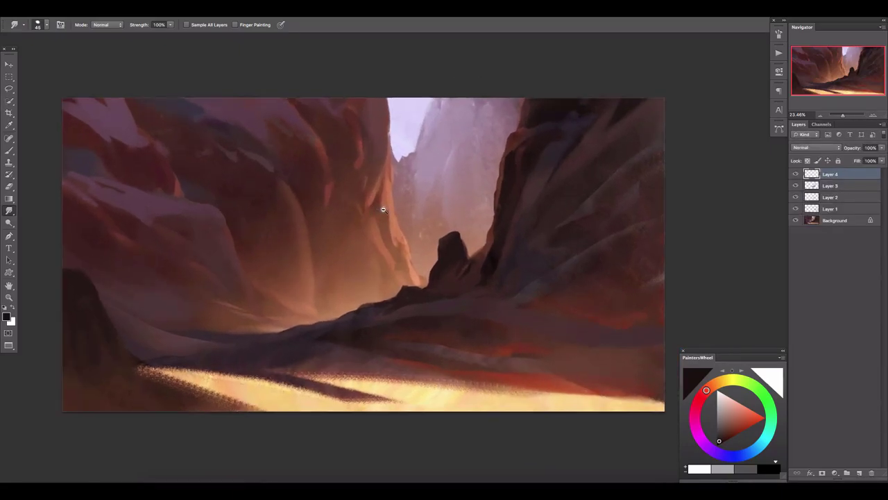
# - Flatten the image into the Background and add a new empty Layer 1
pyautogui.rightClick(847, 222)
pyautogui.click(809, 290)
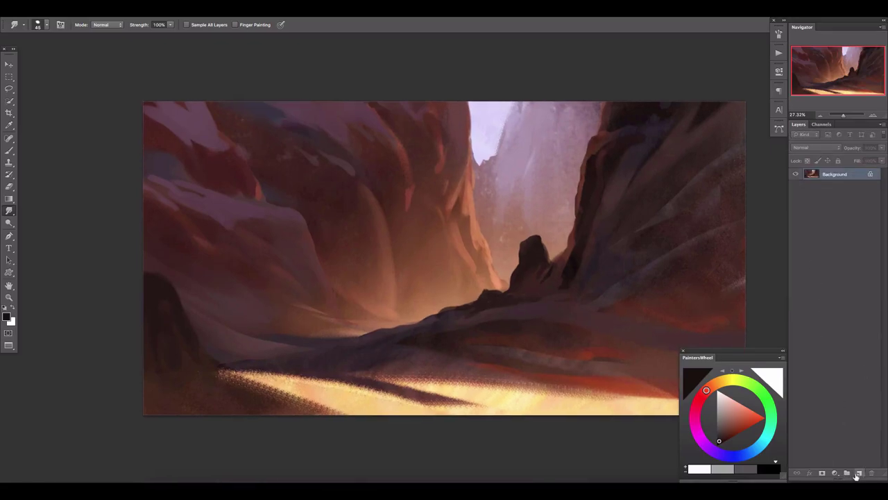
pyautogui.click(859, 472)
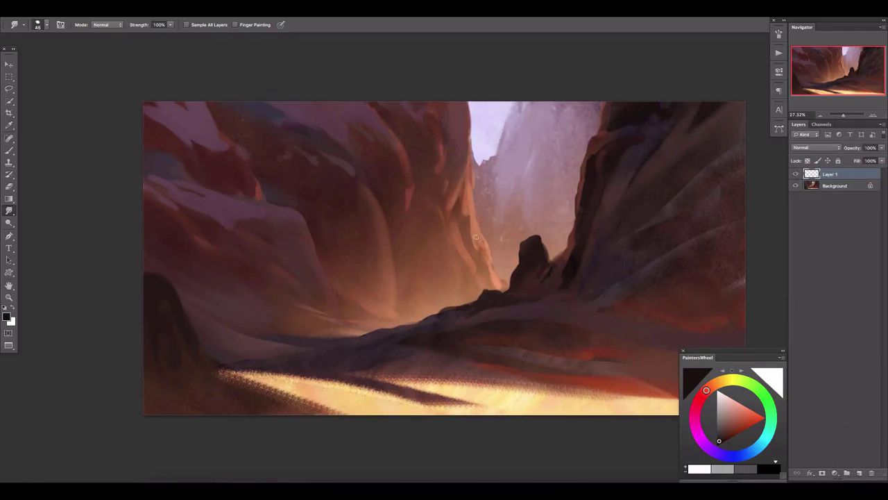
pyautogui.scroll(5, 473, 247)
# - Brush light highlight strokes along the central rock and cliff edge
pyautogui.press('b')
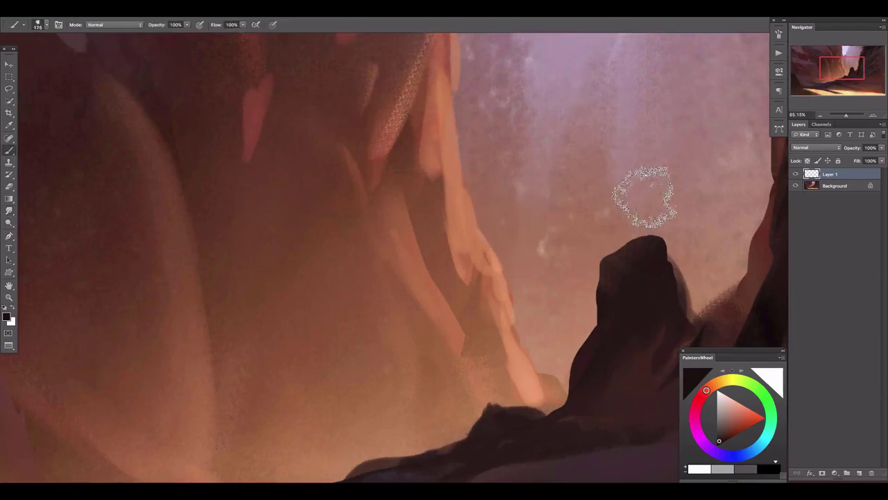
pyautogui.click(538, 236)
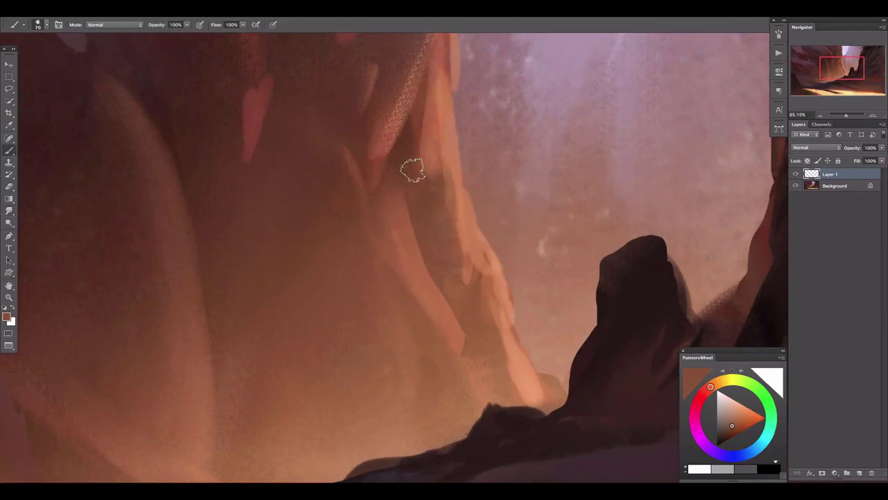
pyautogui.moveTo(414, 256); pyautogui.dragTo(411, 212)
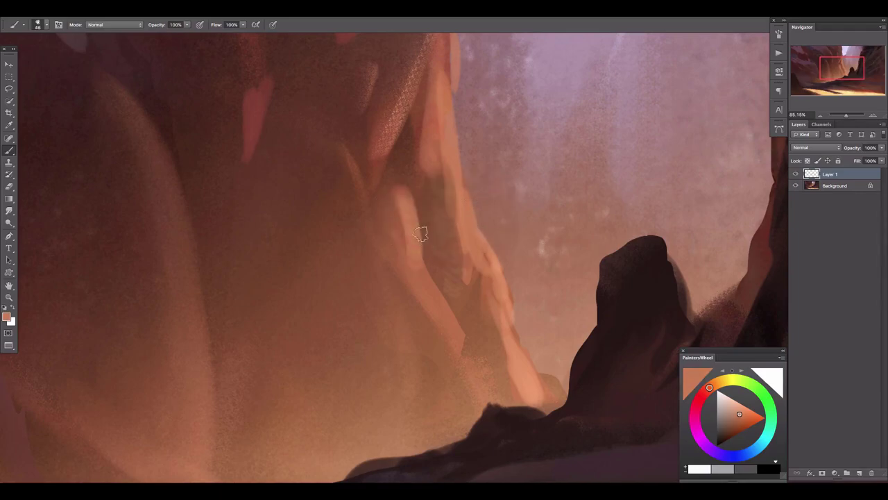
pyautogui.moveTo(402, 243); pyautogui.dragTo(322, 158)
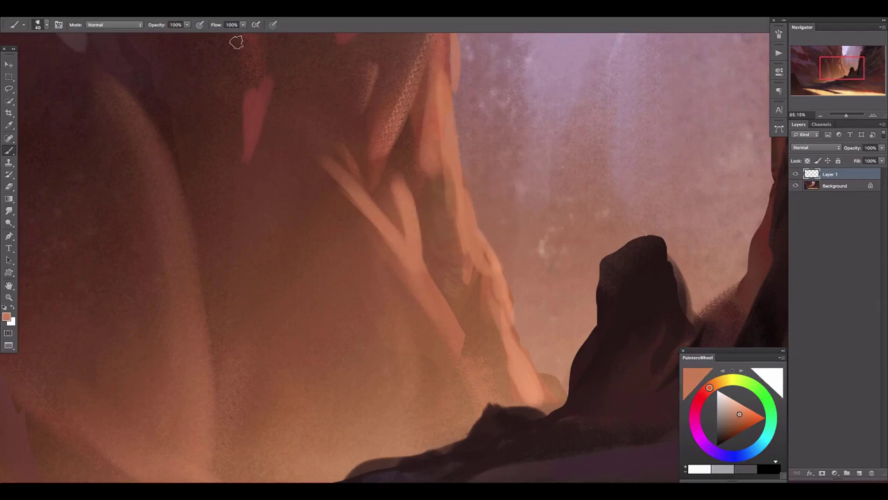
# - Erase the light diagonal streaks and check Image Size at 4768 × 2480 pixels
pyautogui.press('e')
pyautogui.moveTo(327, 229); pyautogui.dragTo(372, 298)
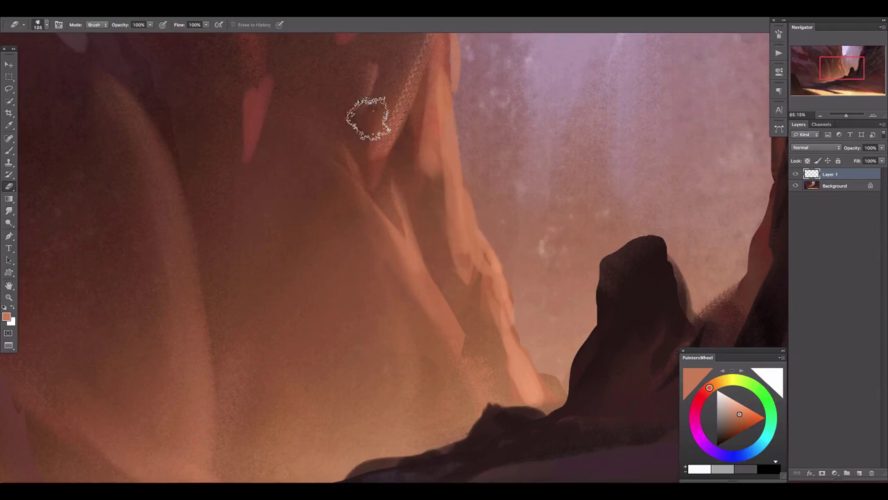
pyautogui.scroll(-3, 439, 300)
pyautogui.scroll(-5, 396, 267)
pyautogui.press('l')
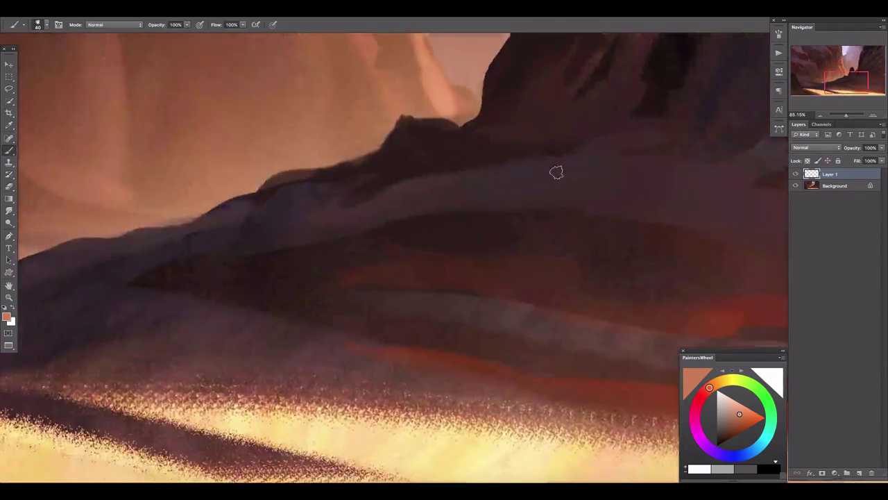
pyautogui.click(122, 104)
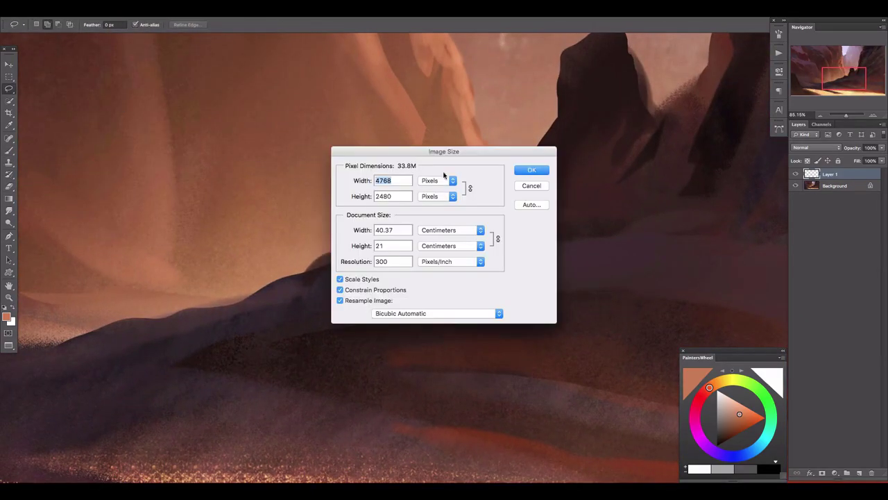
# - Darken a Polygonal Lasso-selected strip along the ridge above the dunes
pyautogui.click(522, 186)
pyautogui.rightClick(9, 88)
pyautogui.click(49, 98)
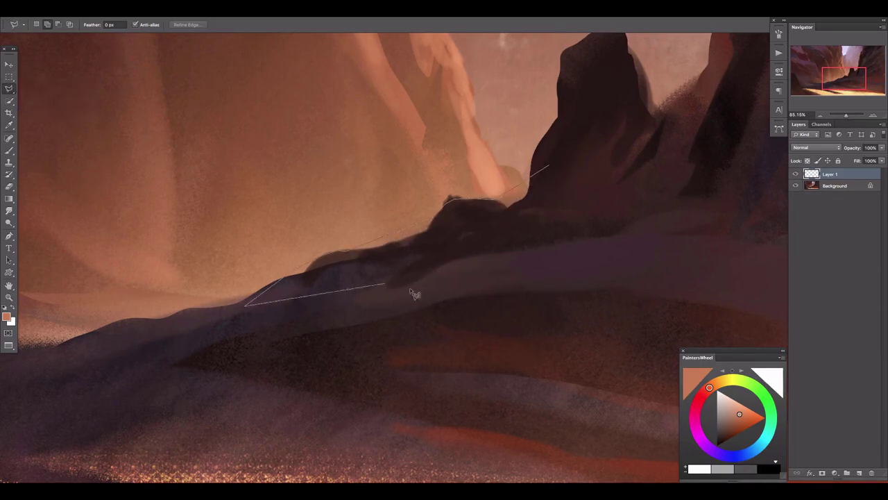
pyautogui.doubleClick(618, 277)
pyautogui.press('b')
pyautogui.moveTo(288, 278); pyautogui.dragTo(323, 232)
pyautogui.hotkey('ctrl', 'd')
# - Sample the dark ridge colour and bring up Color Range with fuzziness 88
pyautogui.keyDown('alt'); pyautogui.click(456, 188); pyautogui.keyUp('alt')
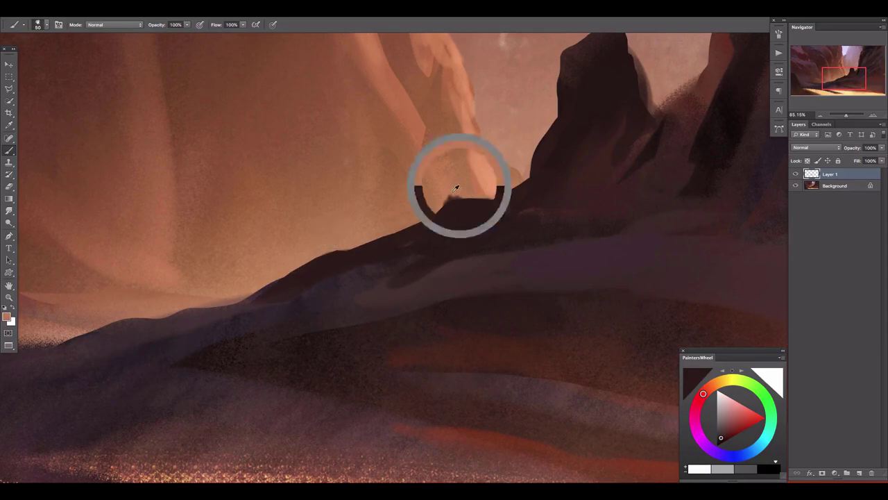
pyautogui.scroll(-3, 456, 188)
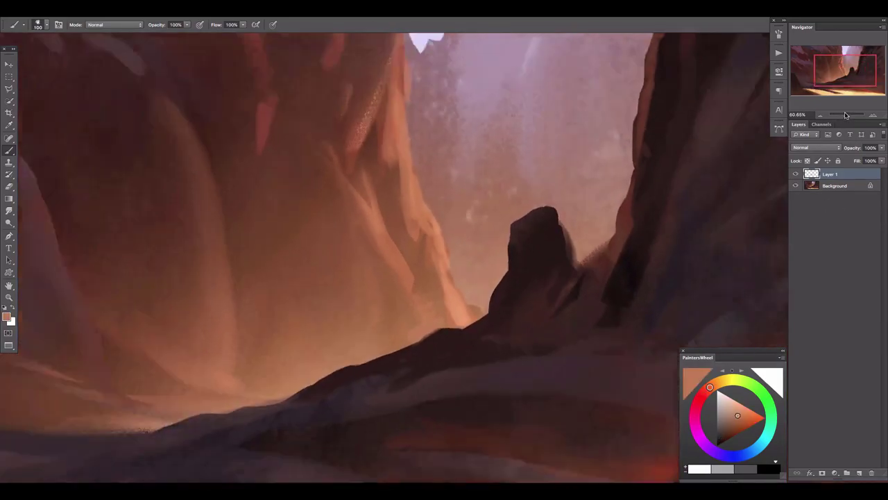
pyautogui.moveTo(845, 116); pyautogui.dragTo(841, 115)
pyautogui.click(197, 8)
pyautogui.click(208, 100)
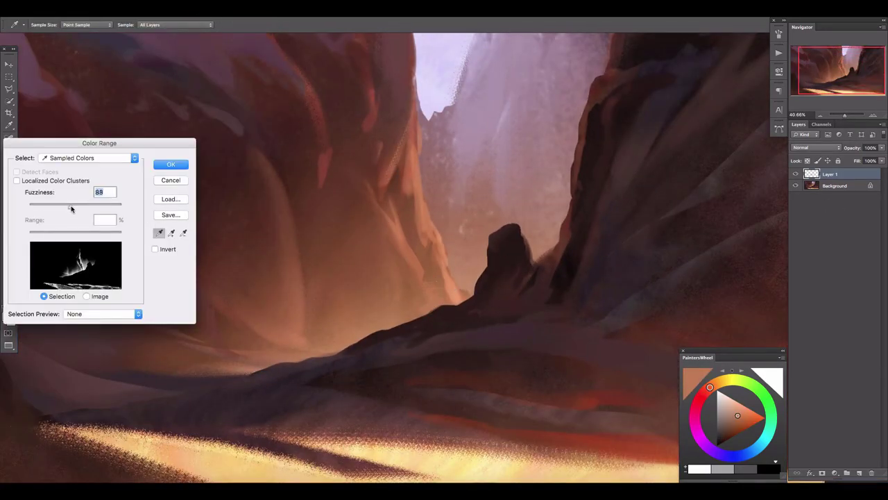
# - Add a peach gradient glow on an Overlay layer within the colour selection, faded to 19%
pyautogui.press('Return')
pyautogui.hotkey('ctrl', 'shift', 'alt', 'n')
pyautogui.press('g')
pyautogui.click(817, 147)
pyautogui.click(812, 291)
pyautogui.click(733, 399)
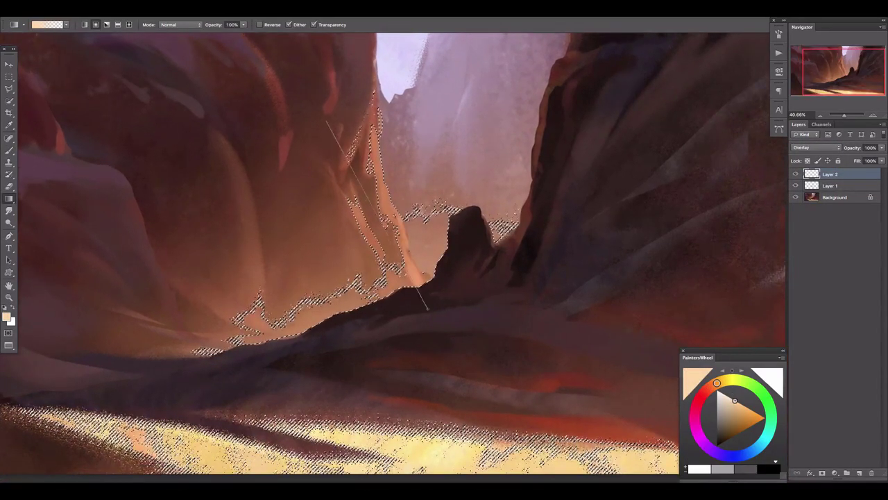
pyautogui.moveTo(424, 309); pyautogui.dragTo(436, 208)
pyautogui.hotkey('ctrl', 'd')
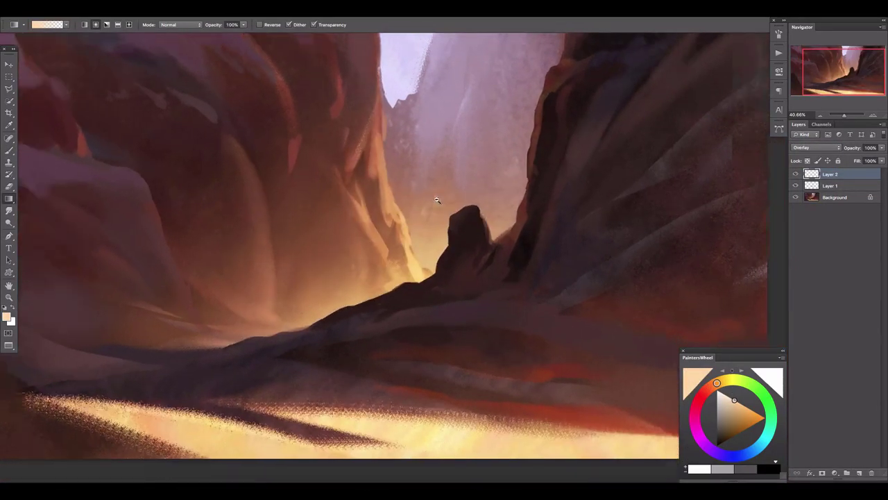
pyautogui.moveTo(844, 115); pyautogui.dragTo(841, 115)
pyautogui.moveTo(837, 158); pyautogui.dragTo(856, 158)
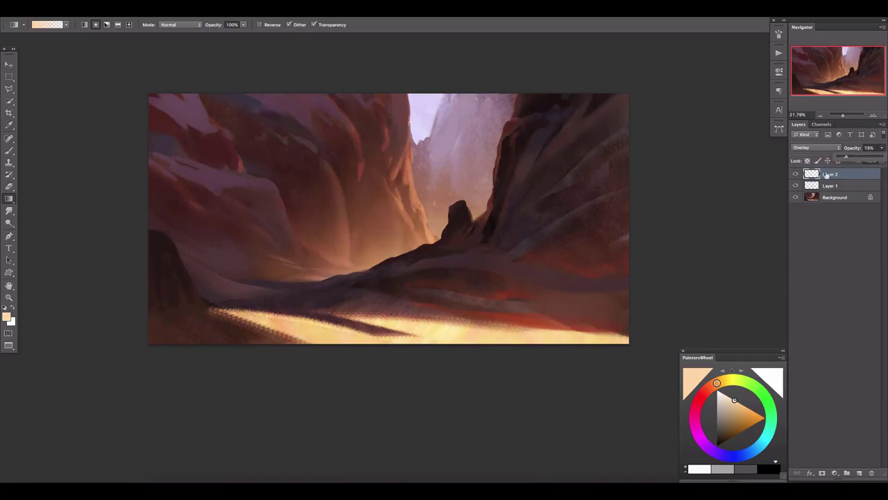
# - Flip the whole canvas horizontally
pyautogui.press('h')
pyautogui.scroll(2, 444, 194)
pyautogui.scroll(2, 431, 205)
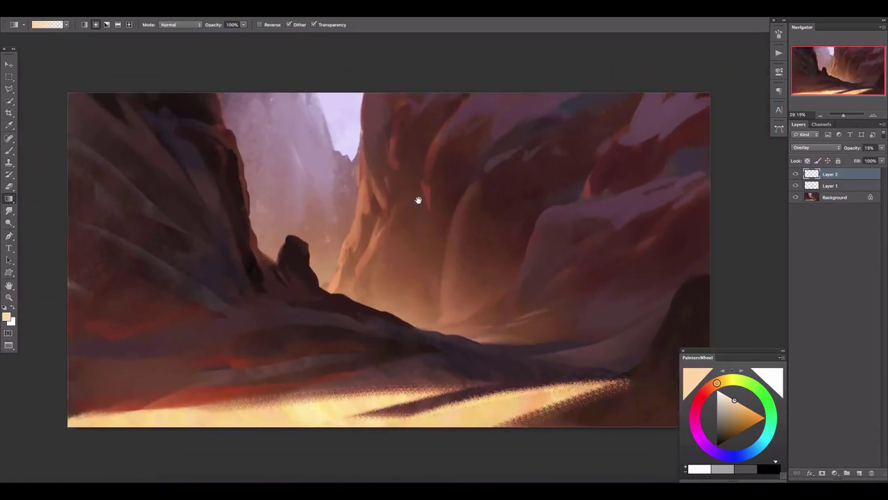
# - On a new layer, brush a broad red-brown stroke across the left cliff
pyautogui.click(859, 473)
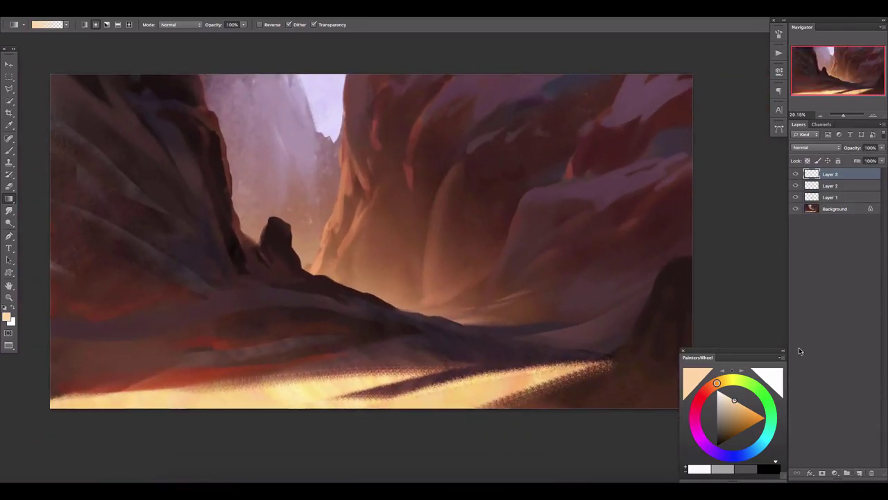
pyautogui.press('b')
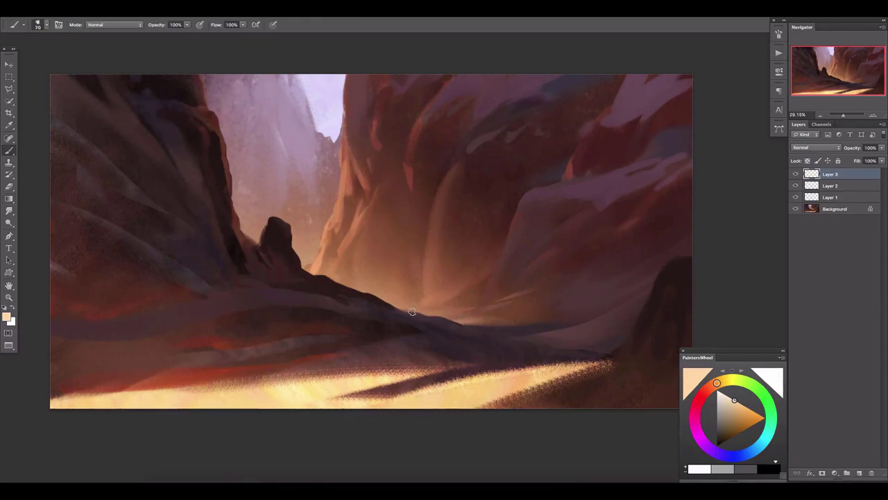
pyautogui.moveTo(406, 314); pyautogui.dragTo(407, 311)
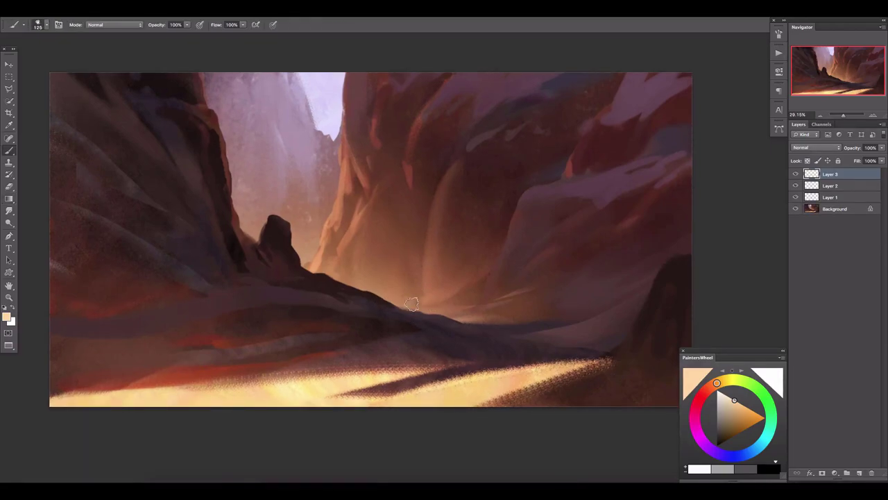
pyautogui.keyDown('alt'); pyautogui.click(237, 324); pyautogui.keyUp('alt')
pyautogui.moveTo(196, 256); pyautogui.dragTo(208, 266)
pyautogui.moveTo(66, 201); pyautogui.dragTo(174, 254)
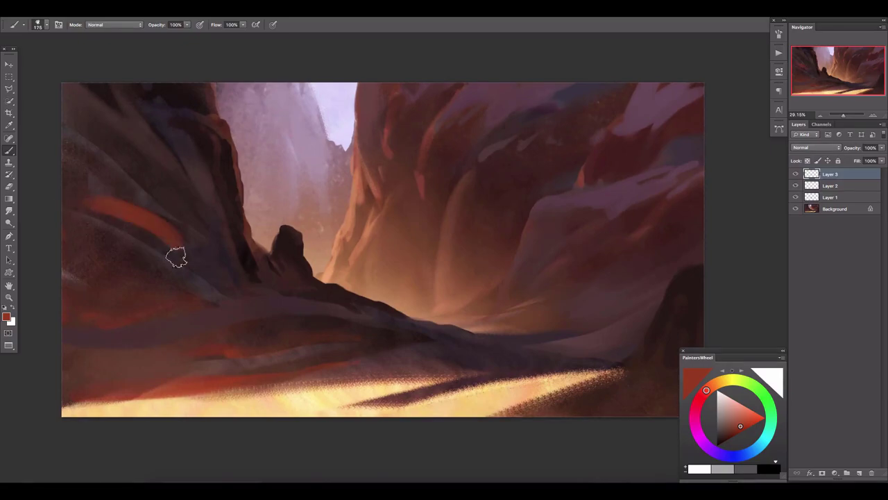
# - Soften the red stroke with the eraser and fade Layer 3 to 64% opacity
pyautogui.press('e')
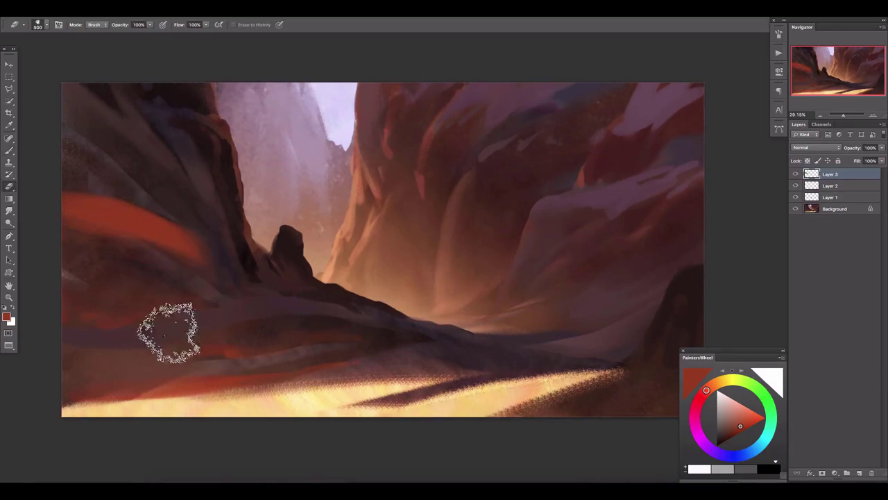
pyautogui.moveTo(169, 341); pyautogui.dragTo(23, 424)
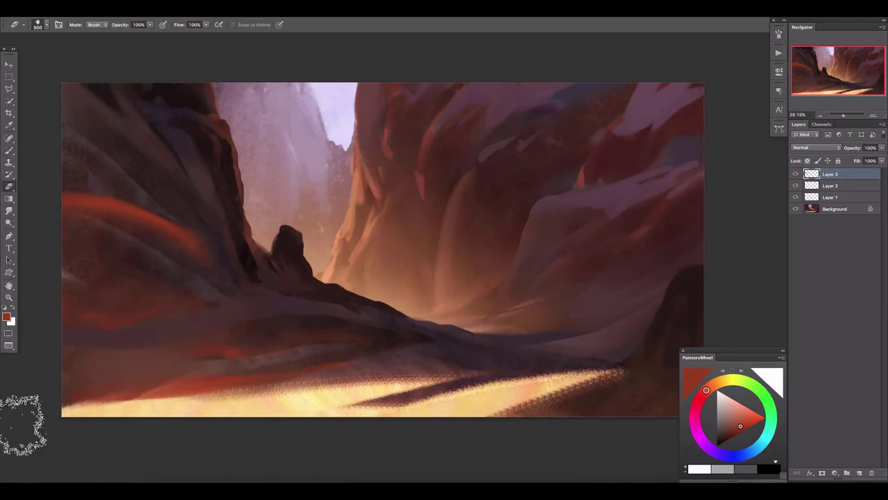
pyautogui.moveTo(882, 149); pyautogui.dragTo(867, 161)
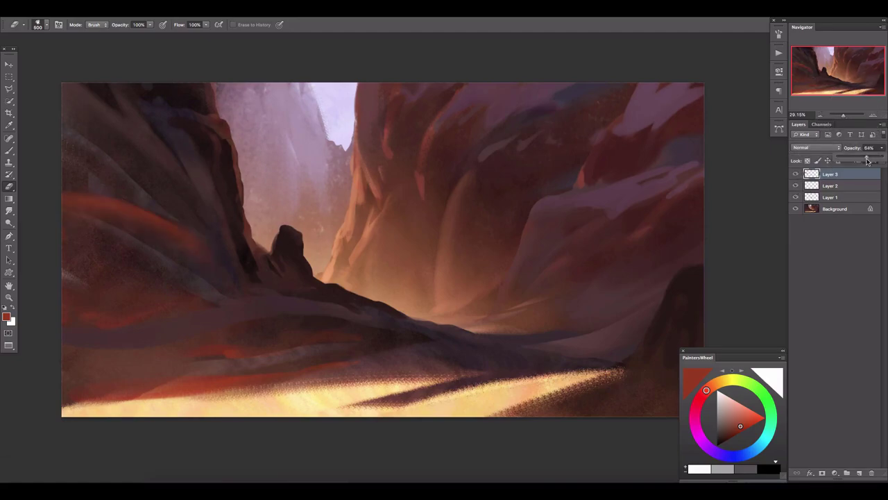
pyautogui.click(859, 473)
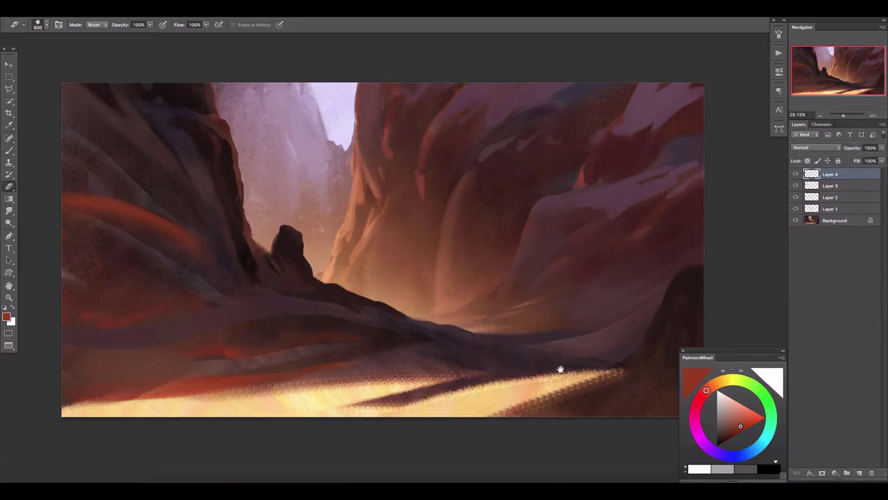
# - Select the sand via Color Range and brighten it with light peach paint on Layer 4
pyautogui.scroll(2, 559, 367)
pyautogui.click(192, 9)
pyautogui.click(201, 102)
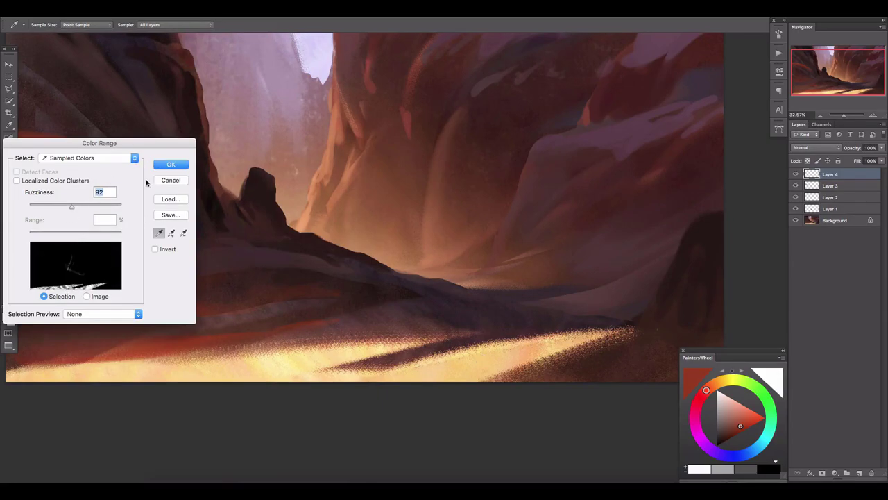
pyautogui.click(169, 165)
pyautogui.press('b')
pyautogui.keyDown('alt'); pyautogui.click(601, 357); pyautogui.keyUp('alt')
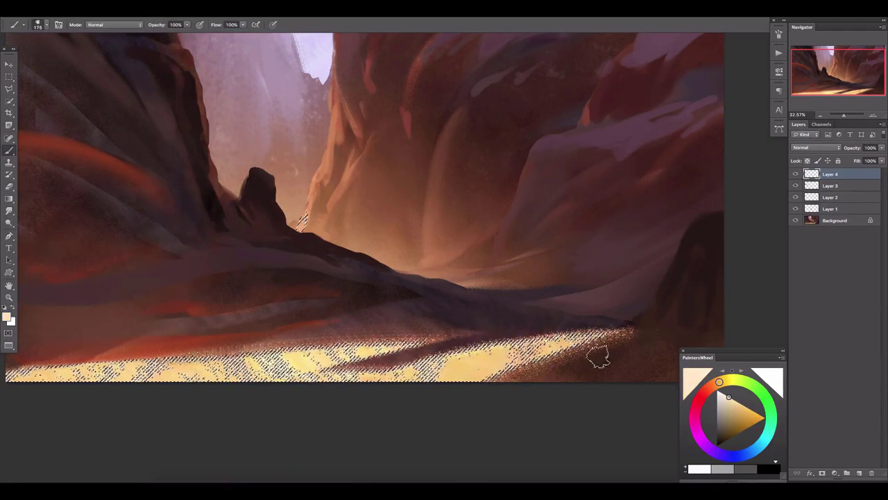
pyautogui.hotkey('ctrl', 'd')
pyautogui.scroll(3, 429, 234)
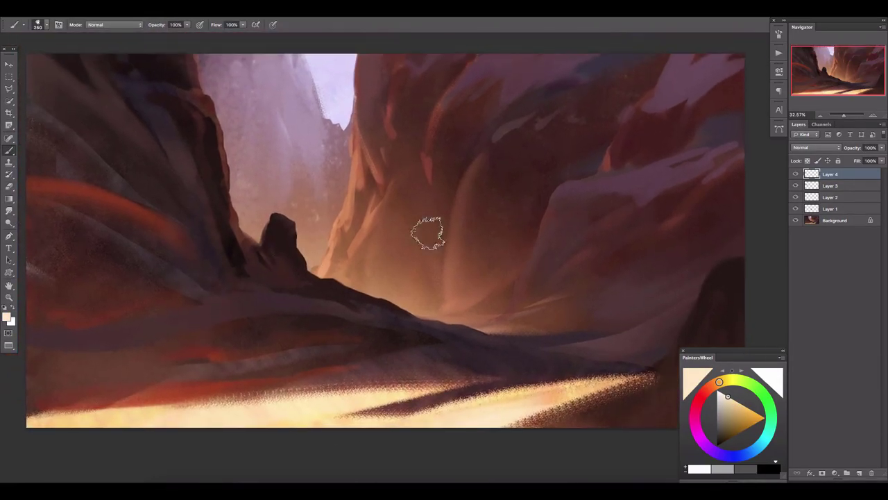
pyautogui.click(859, 473)
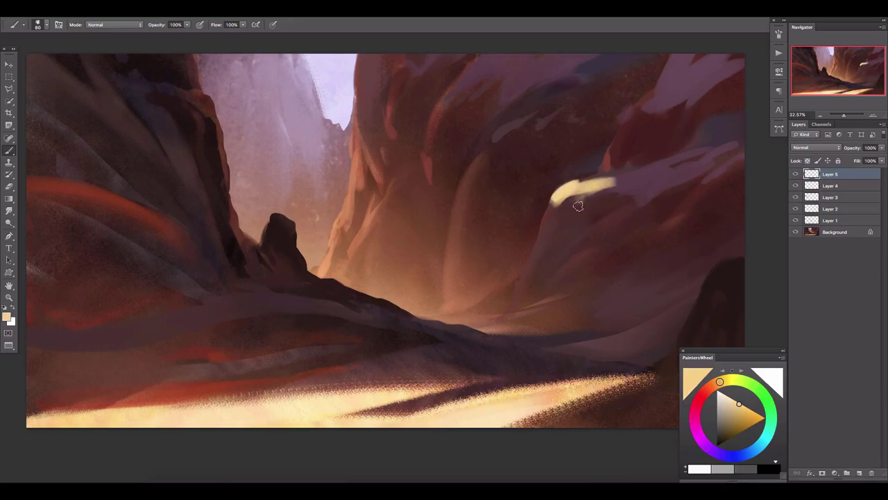
# - Adjust the brush settings and smudge the pale highlight into a wispy streak
pyautogui.click(778, 33)
pyautogui.click(644, 67)
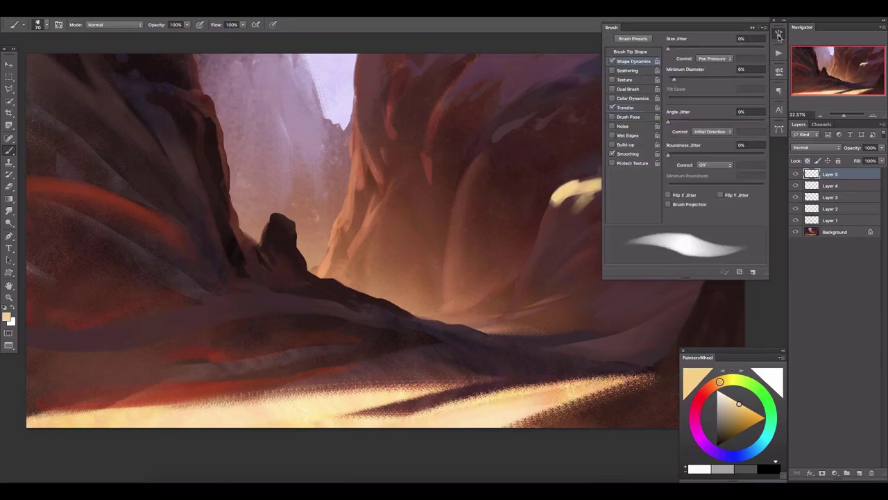
pyautogui.click(779, 35)
pyautogui.press('r')
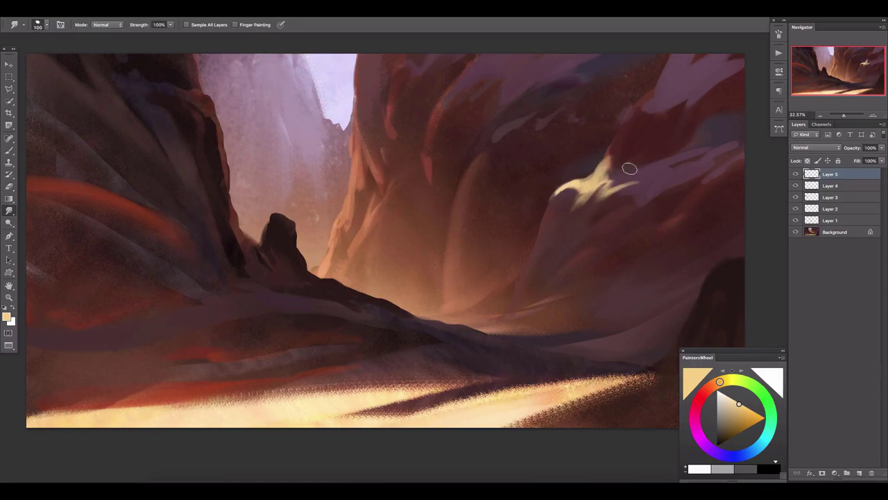
# - Duplicate the yellow highlight, rotate it up-left of the original, merge, and erase most of it
pyautogui.press('v')
pyautogui.keyDown('alt'); pyautogui.moveTo(590, 181); pyautogui.dragTo(619, 209); pyautogui.keyUp('alt')
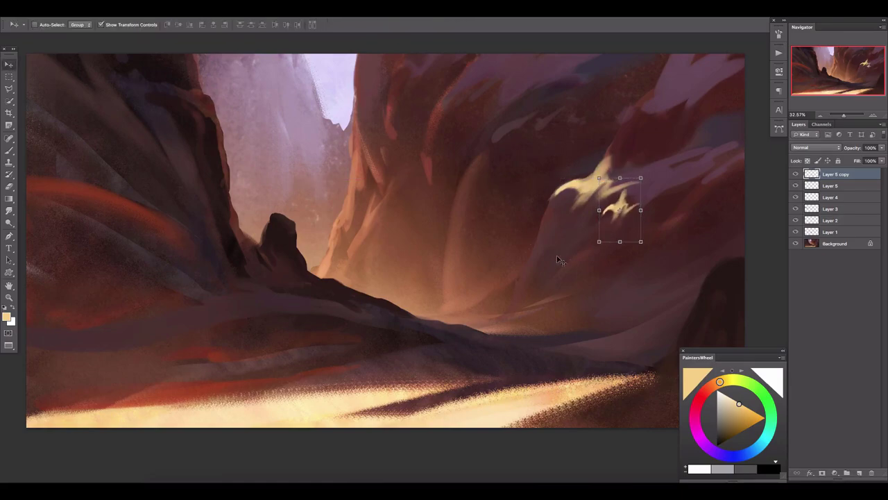
pyautogui.moveTo(561, 260)
pyautogui.mouseDown()
pyautogui.moveTo(527, 201)
pyautogui.moveTo(581, 200)
pyautogui.moveTo(494, 133)
pyautogui.mouseUp()
pyautogui.press('Return')
pyautogui.press('Return')
pyautogui.press('e')
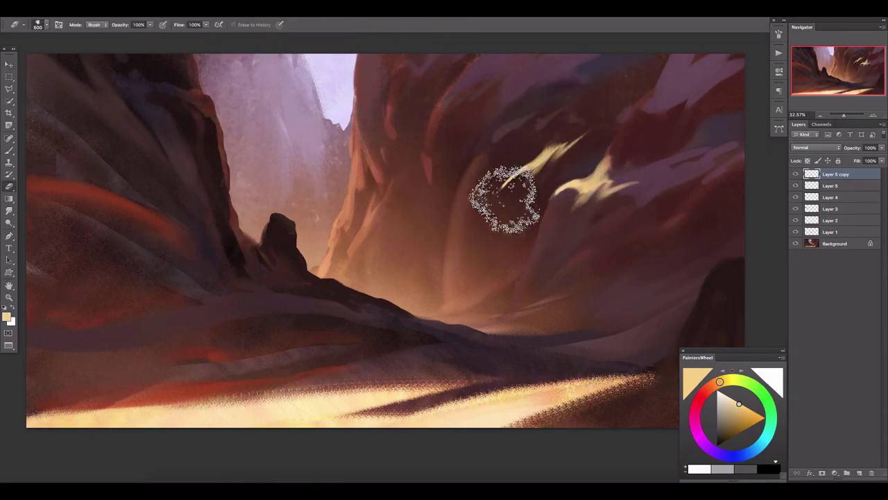
pyautogui.rightClick(848, 185)
pyautogui.click(784, 204)
pyautogui.press('[')
pyautogui.press('[')
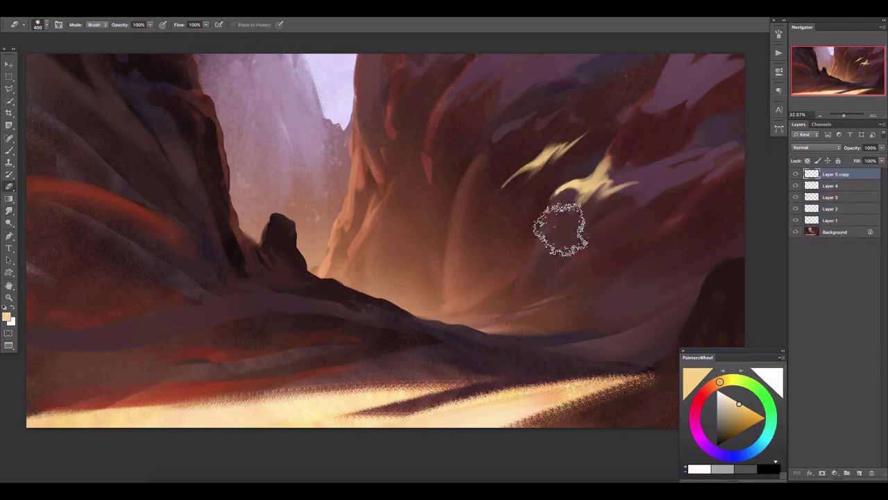
pyautogui.moveTo(555, 129); pyautogui.dragTo(450, 189)
# - On a new Hard Light layer, paint a large orange glow over the right cliff with a 700 brush
pyautogui.click(852, 472)
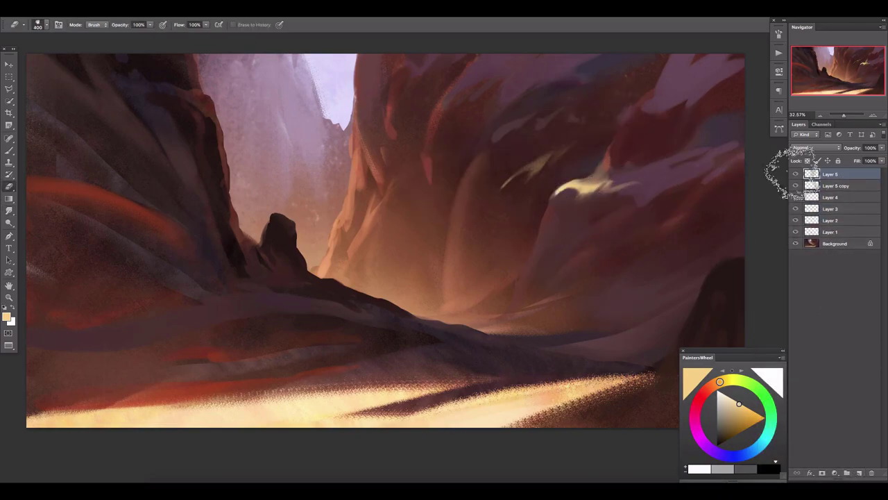
pyautogui.click(816, 147)
pyautogui.click(804, 253)
pyautogui.press('b')
pyautogui.moveTo(557, 219); pyautogui.dragTo(627, 135)
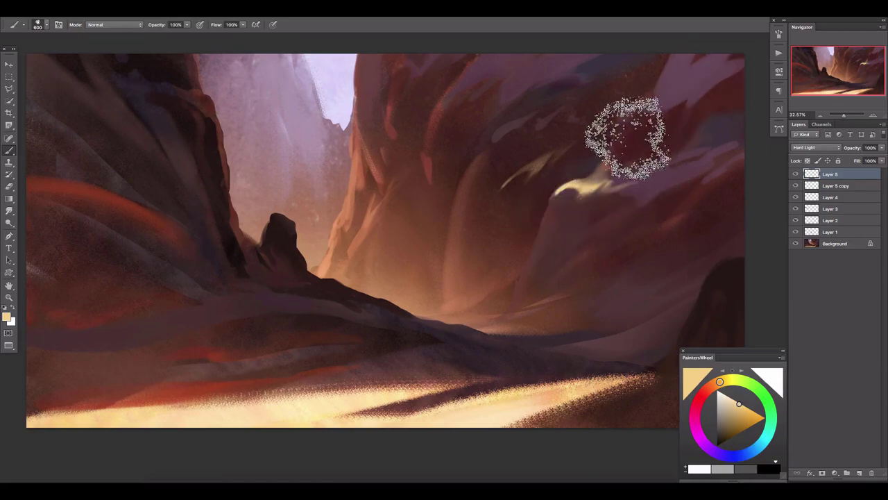
pyautogui.click(710, 386)
pyautogui.click(568, 143)
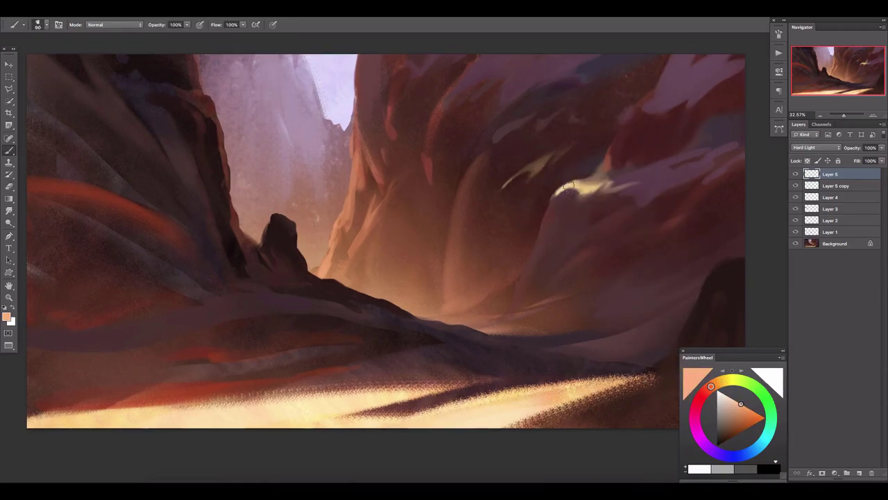
pyautogui.press(']')
pyautogui.press(']')
pyautogui.press(']')
pyautogui.moveTo(581, 154); pyautogui.dragTo(486, 69)
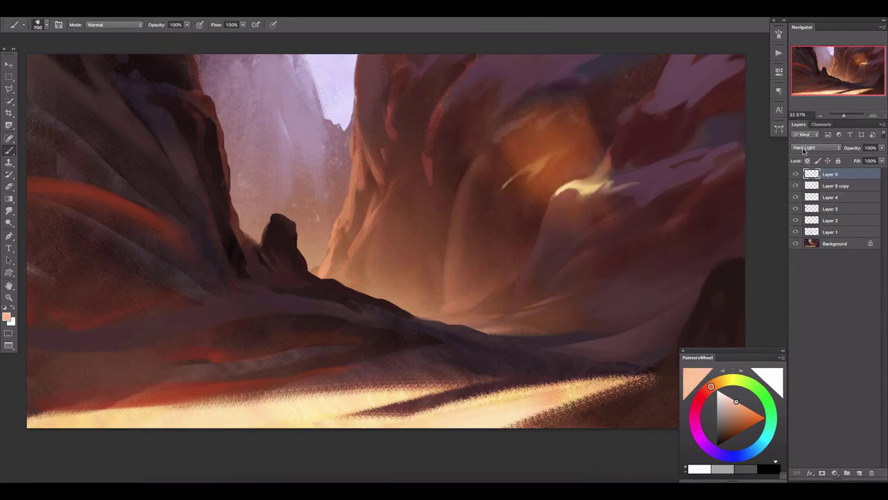
# - Erase the orange glow with a 900 eraser down to a faint light shaft
pyautogui.press('e')
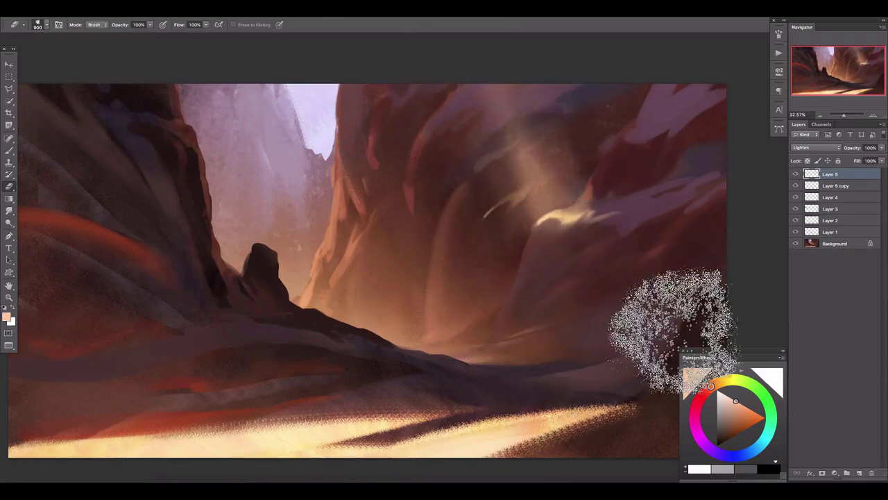
pyautogui.press(']')
pyautogui.moveTo(674, 327); pyautogui.dragTo(569, 208)
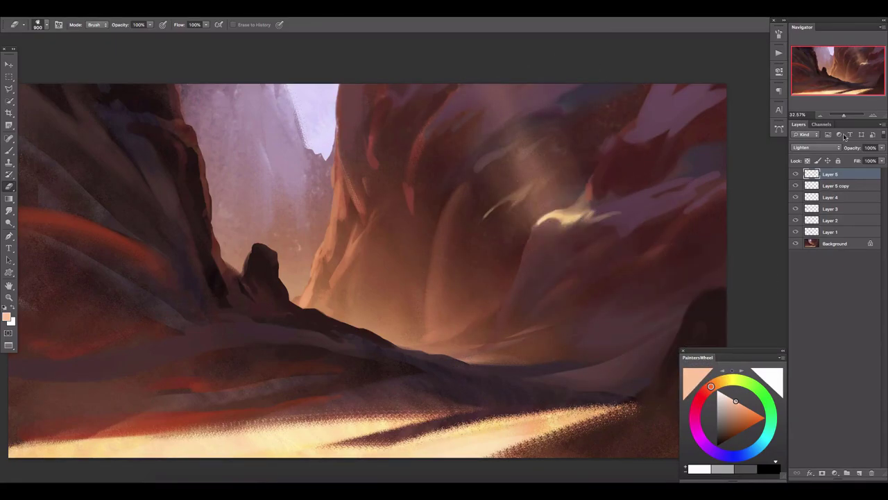
pyautogui.click(797, 174)
pyautogui.click(797, 175)
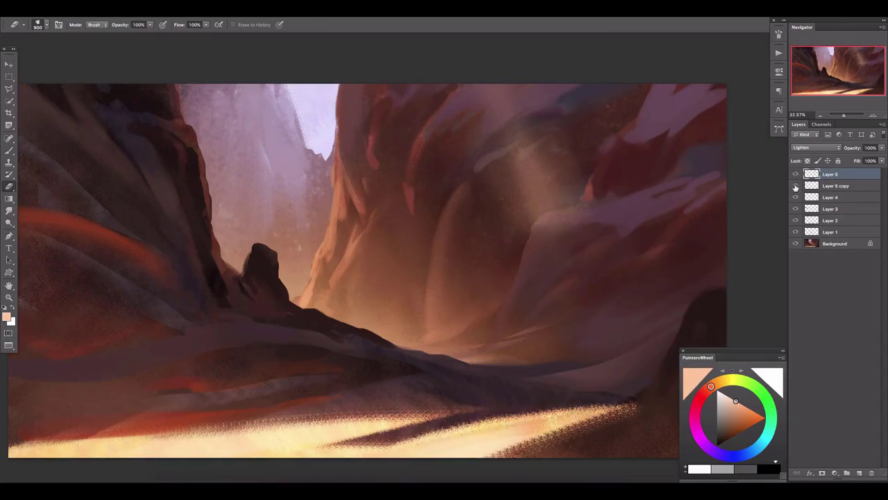
pyautogui.click(808, 187)
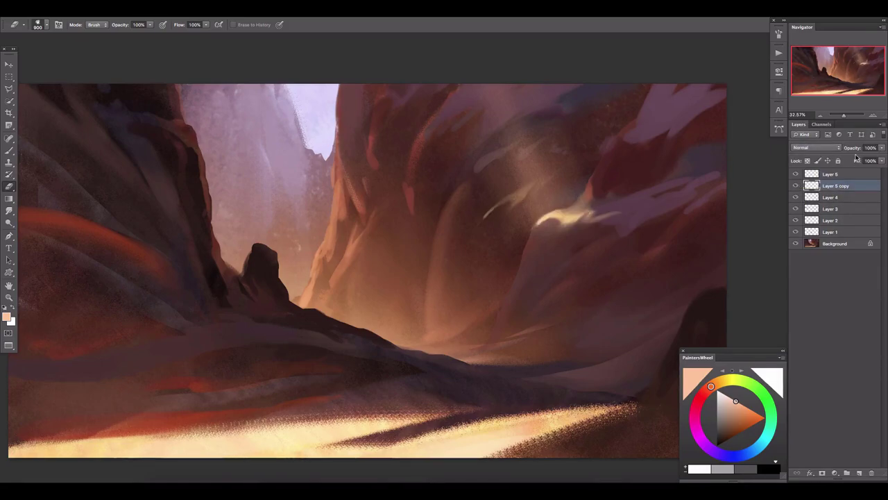
pyautogui.moveTo(845, 115); pyautogui.dragTo(825, 115)
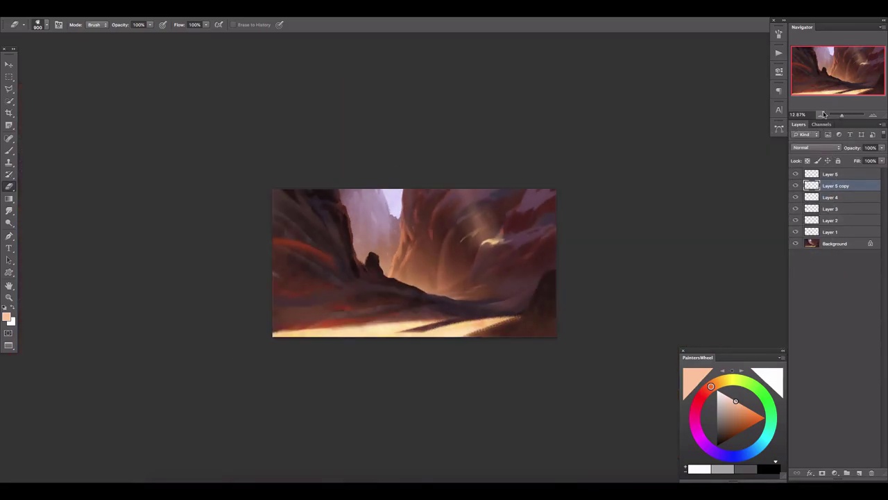
# - Move the light band lower and rescale it wider and shorter toward the canyon centre
pyautogui.press('h')
pyautogui.press('h')
pyautogui.scroll(3, 427, 297)
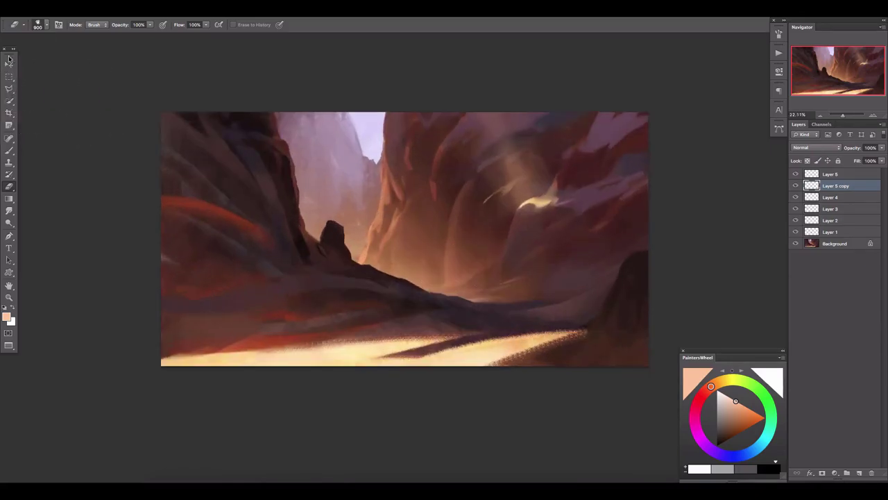
pyautogui.press('v')
pyautogui.moveTo(517, 201); pyautogui.dragTo(428, 226)
pyautogui.hotkey('ctrl', 't')
pyautogui.moveTo(465, 188); pyautogui.dragTo(465, 204)
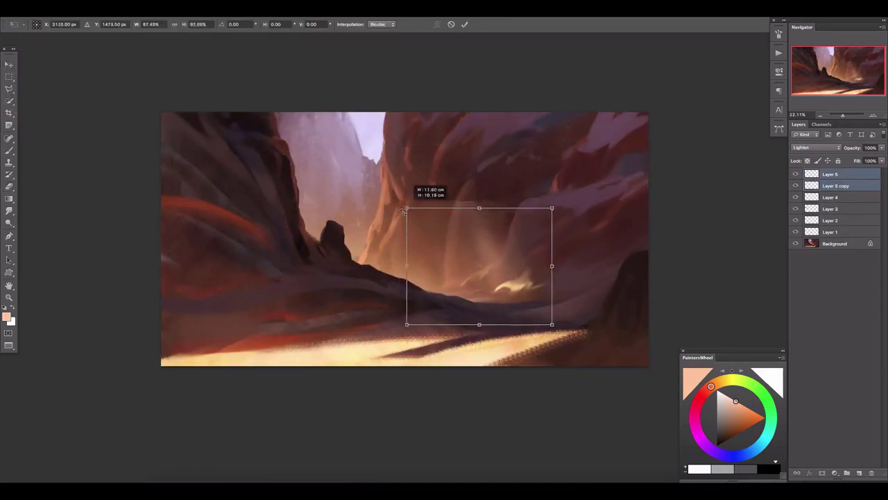
pyautogui.moveTo(407, 264)
pyautogui.mouseDown()
pyautogui.moveTo(361, 268)
pyautogui.moveTo(425, 264)
pyautogui.mouseUp()
pyautogui.press('Return')
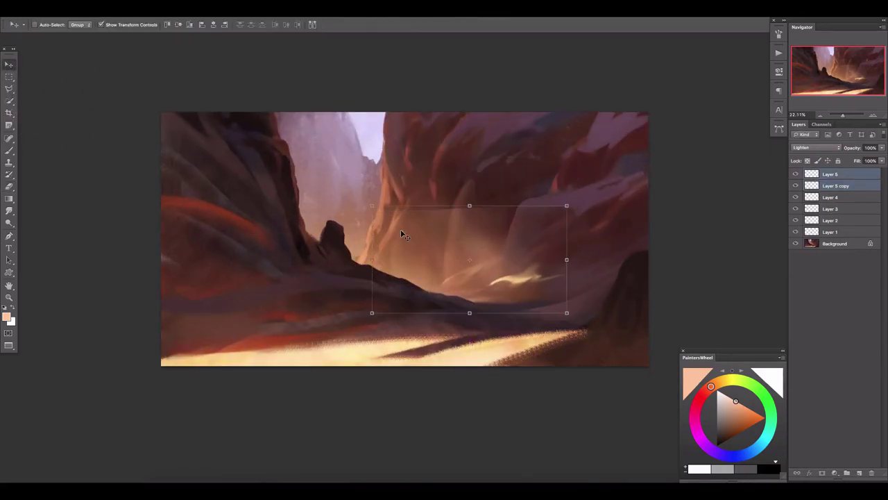
# - Erase the top edge of the light band on Layer 5 with a 900 eraser, then hide Layer 5 to compare
pyautogui.press('e')
pyautogui.click(830, 173)
pyautogui.press('[')
pyautogui.press('[')
pyautogui.press('[')
pyautogui.moveTo(412, 179); pyautogui.dragTo(532, 198)
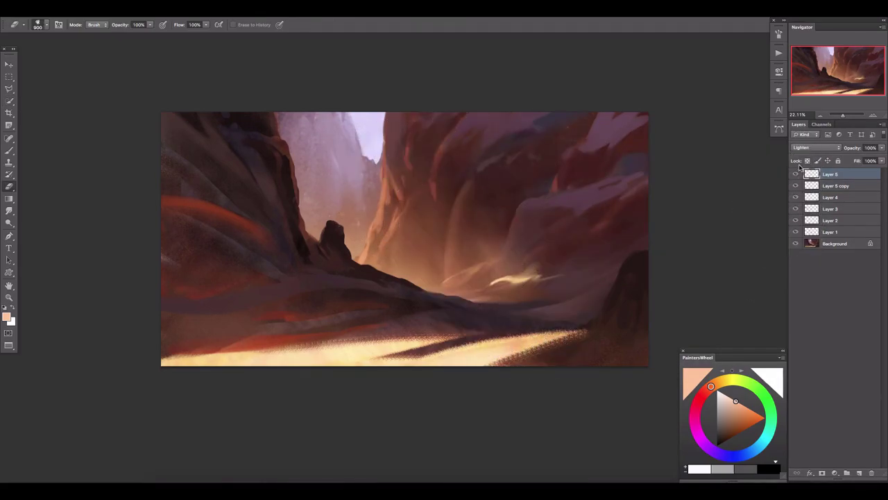
pyautogui.click(795, 174)
# - Merge Layer 5 and Layer 5 copy, then add a new empty Layer 6 above
pyautogui.rightClick(814, 186)
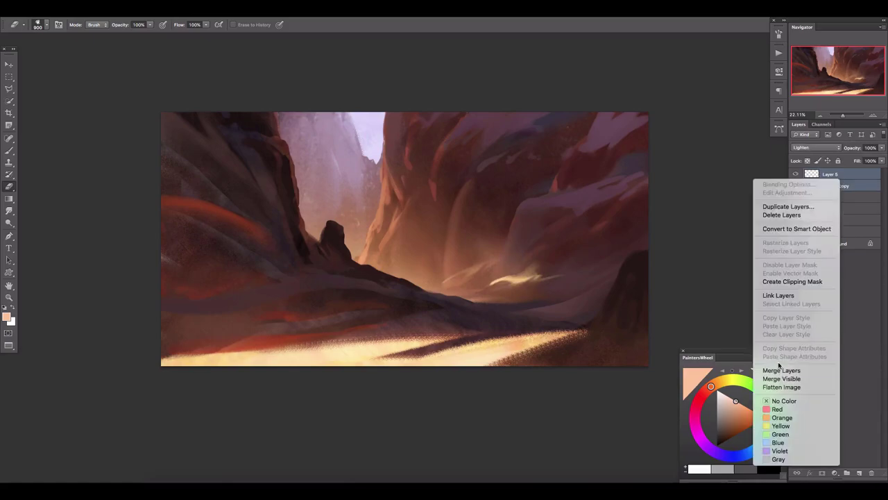
pyautogui.click(770, 327)
pyautogui.rightClick(836, 232)
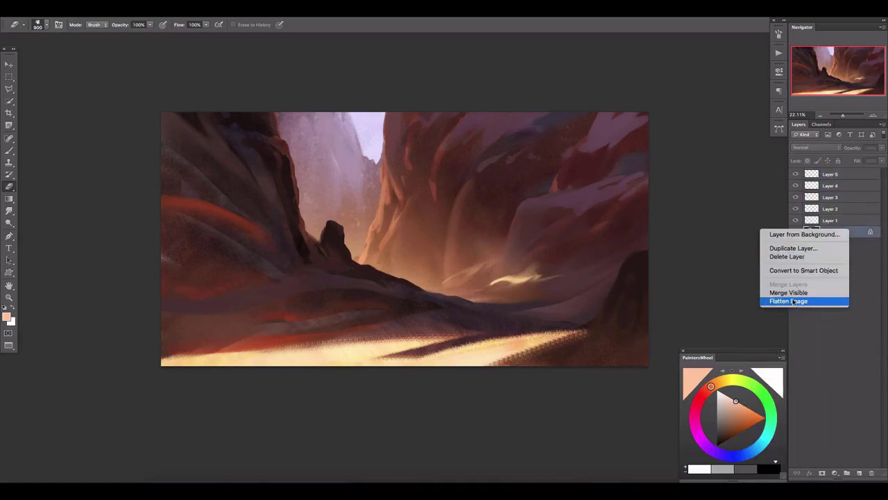
pyautogui.moveTo(795, 186); pyautogui.dragTo(795, 174)
pyautogui.click(807, 198)
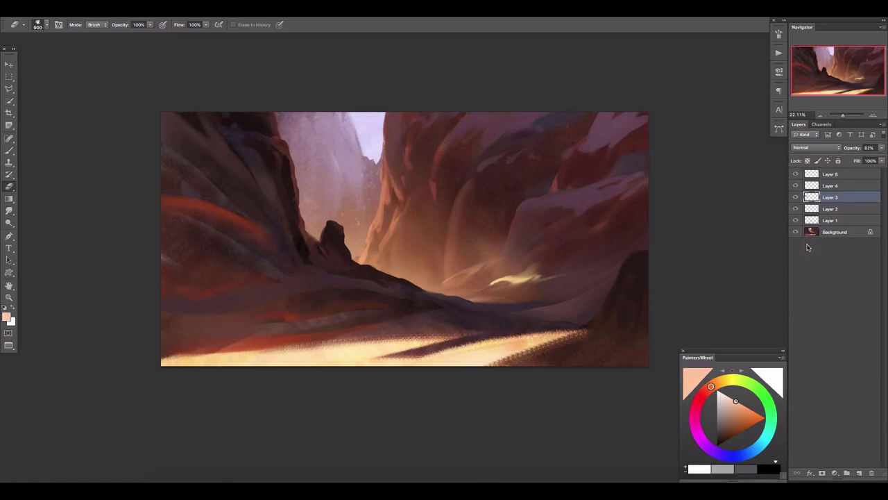
pyautogui.click(814, 175)
pyautogui.hotkey('ctrl', 'shift', 'alt', 'n')
# - Paint pinkish-mauve haze inside a polygonal selection on the left cliff, then deselect
pyautogui.press('l')
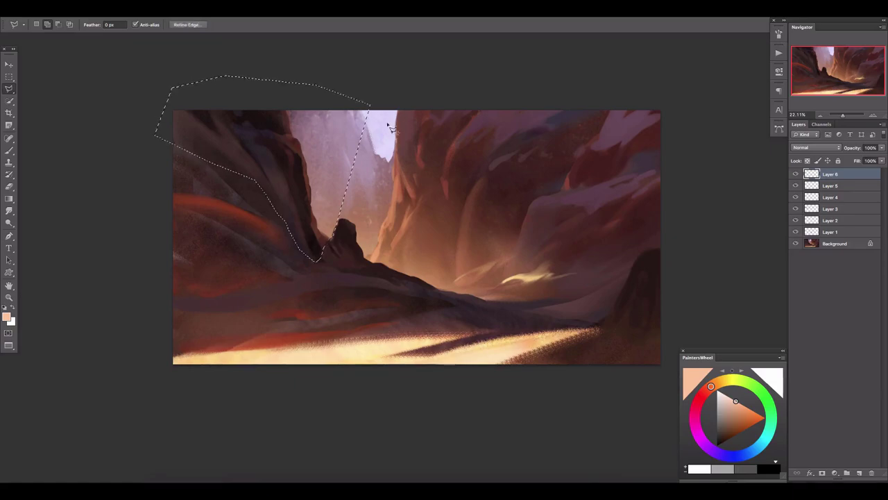
pyautogui.press('b')
pyautogui.keyDown('alt'); pyautogui.click(317, 148); pyautogui.keyUp('alt')
pyautogui.moveTo(234, 195); pyautogui.dragTo(336, 205)
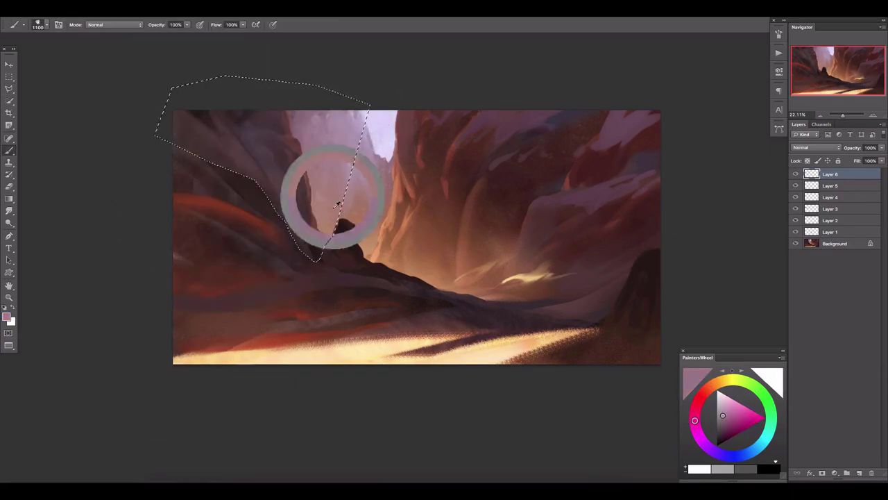
pyautogui.keyDown('alt'); pyautogui.click(317, 278); pyautogui.keyUp('alt')
pyautogui.hotkey('ctrl', 'd')
# - Lower Layer 6 opacity to 71%
pyautogui.press('e')
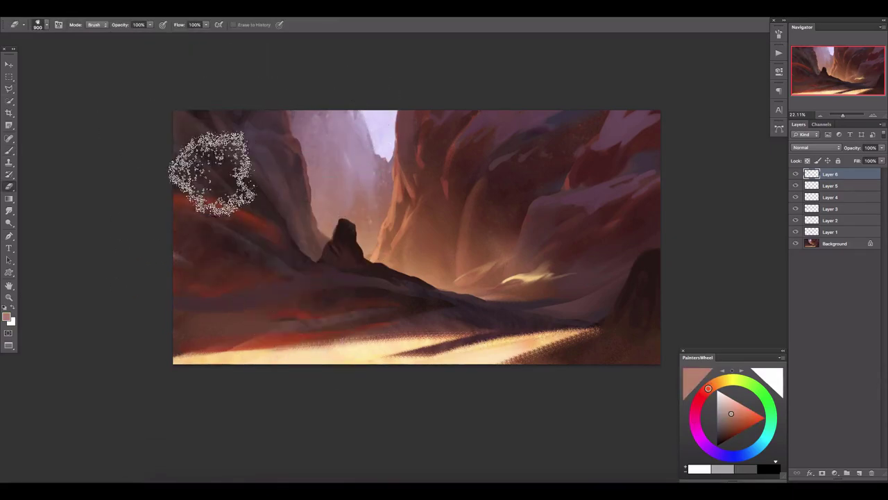
pyautogui.press('r')
pyautogui.press('e')
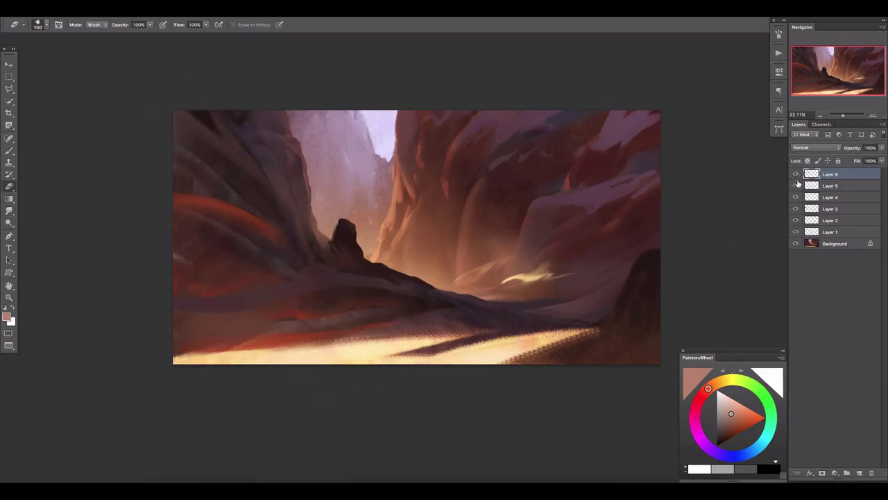
pyautogui.moveTo(876, 159); pyautogui.dragTo(858, 160)
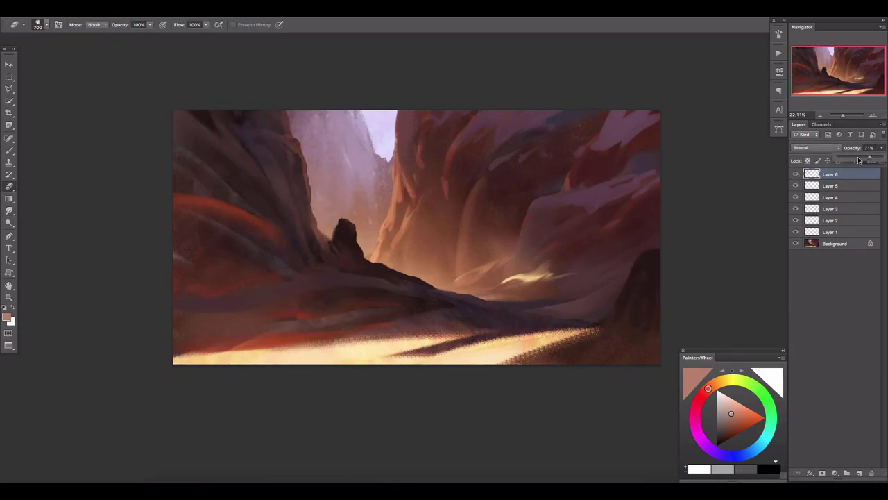
# - Add a new top layer and set up a brush preset enlarged to 300
pyautogui.click(858, 474)
pyautogui.press('b')
pyautogui.click(40, 25)
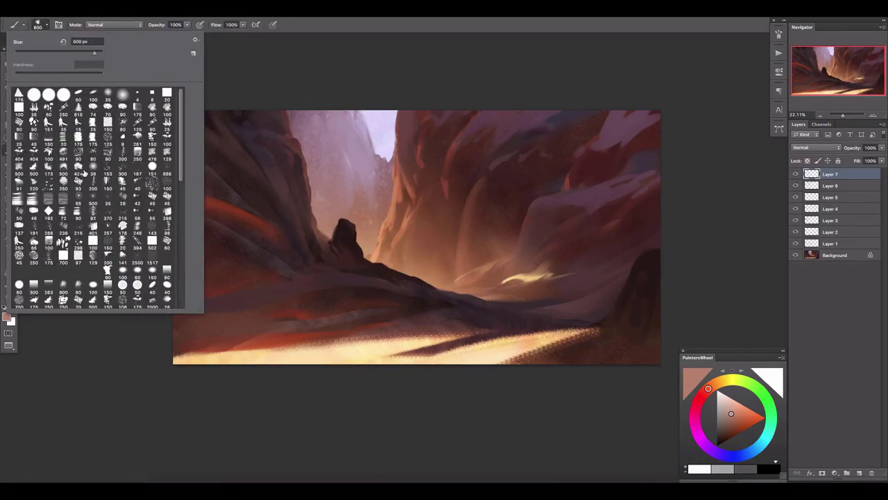
pyautogui.doubleClick(136, 243)
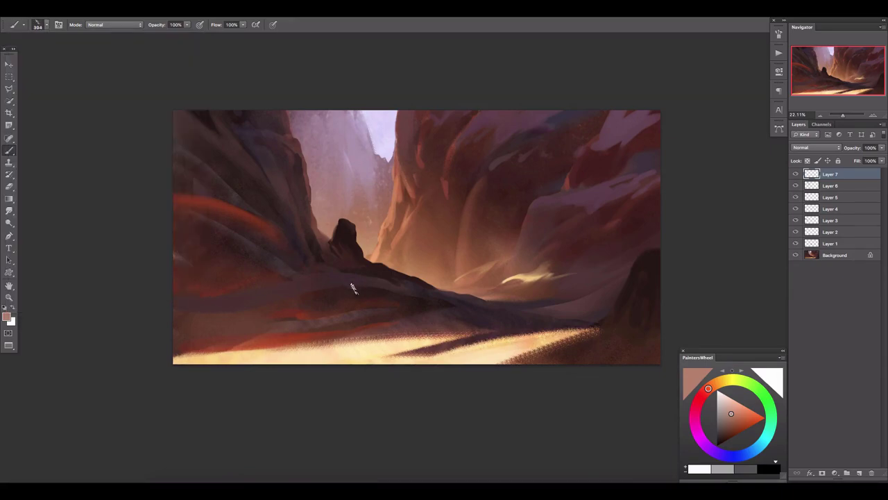
pyautogui.scroll(1, 392, 222)
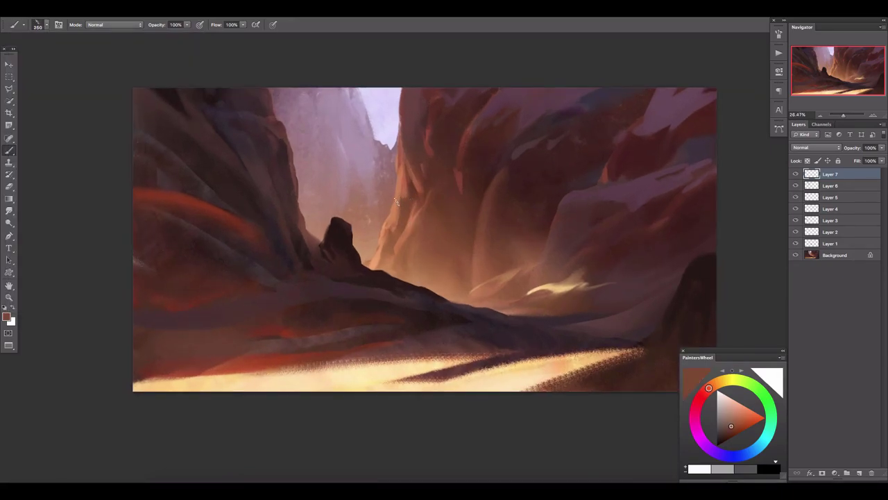
pyautogui.press(']')
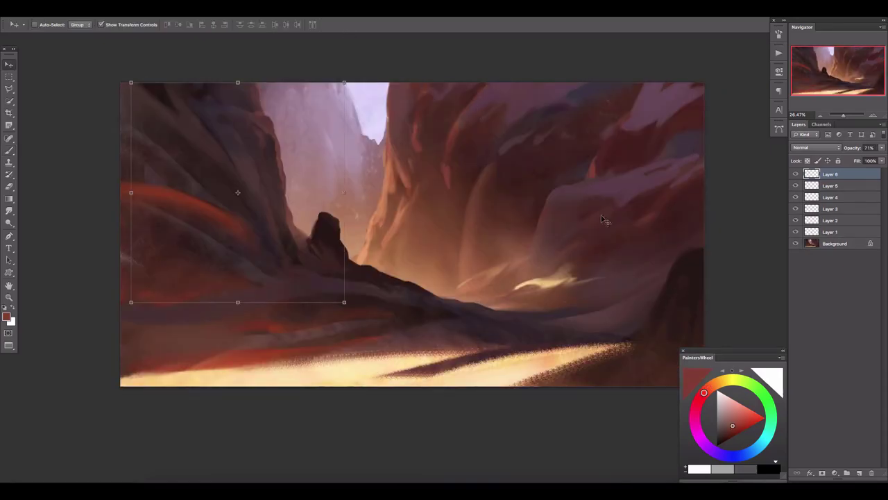
# - Paint light mauve over the dark ridge inside a Color Range selection with a 1000 brush
pyautogui.click(859, 472)
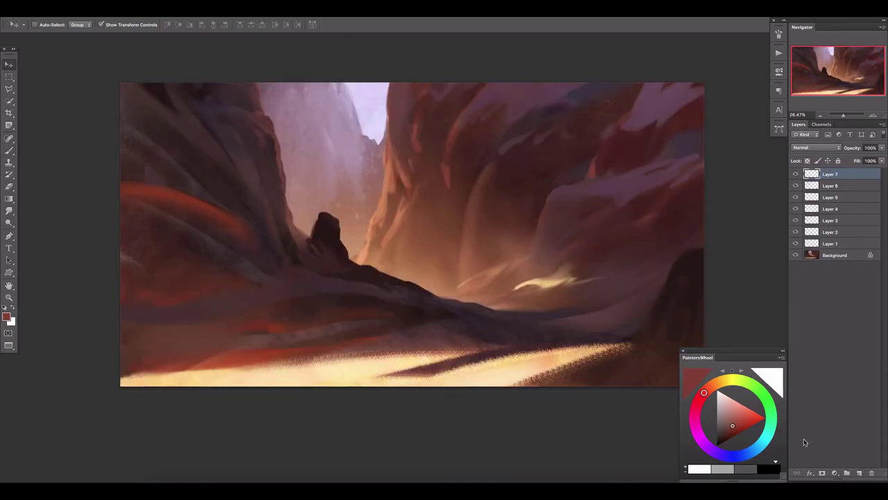
pyautogui.click(187, 8)
pyautogui.click(208, 102)
pyautogui.click(173, 161)
pyautogui.press('b')
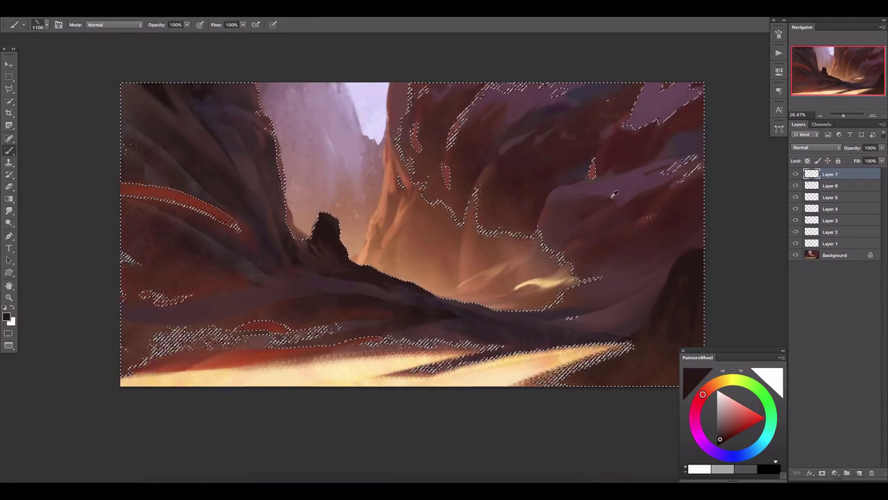
pyautogui.press(']')
pyautogui.press('[')
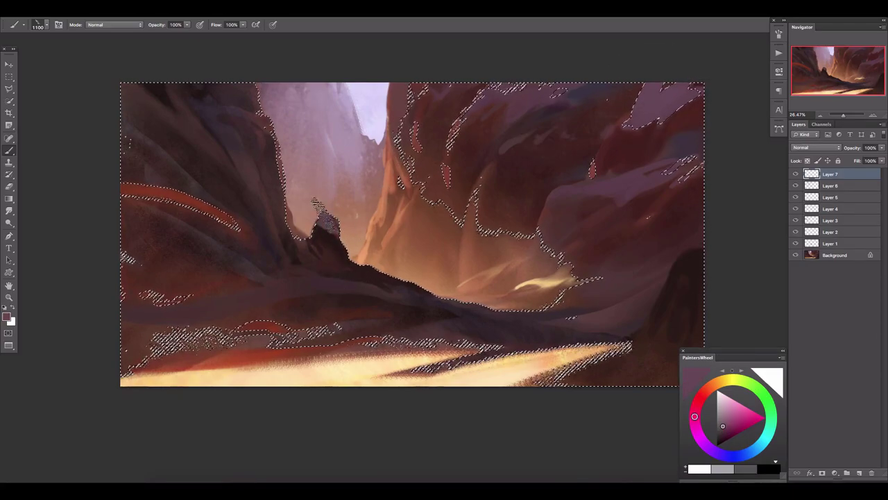
pyautogui.moveTo(389, 285); pyautogui.dragTo(444, 277)
pyautogui.hotkey('ctrl', 'd')
# - Erase the light mauve stroke from the ridge, resizing the eraser smaller
pyautogui.press('e')
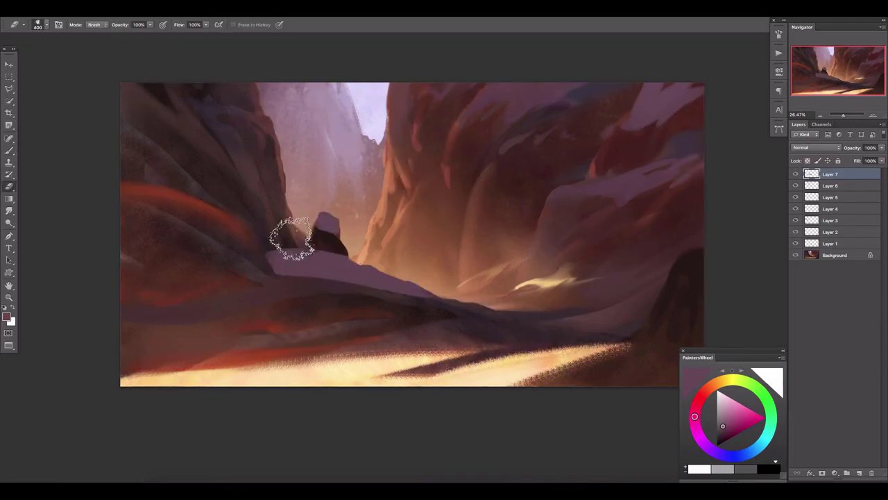
pyautogui.moveTo(373, 250); pyautogui.dragTo(263, 272)
pyautogui.press(']')
pyautogui.press(']')
pyautogui.press(']')
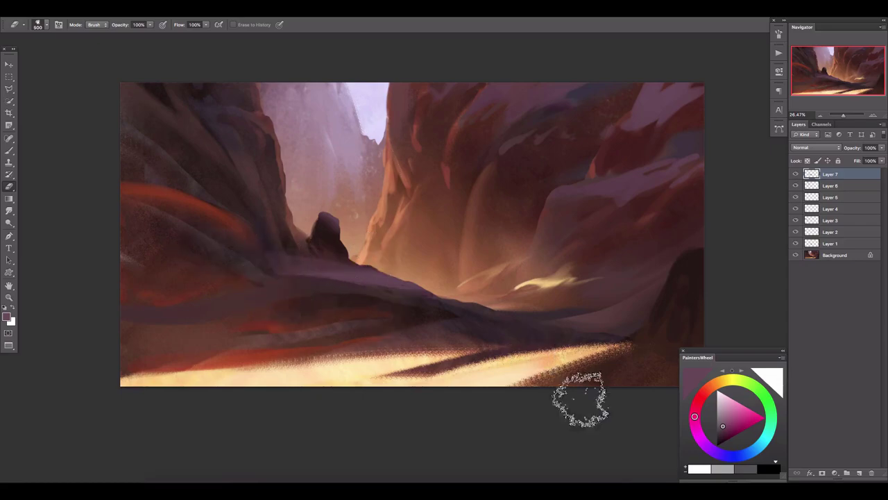
pyautogui.press('[')
pyautogui.press('[')
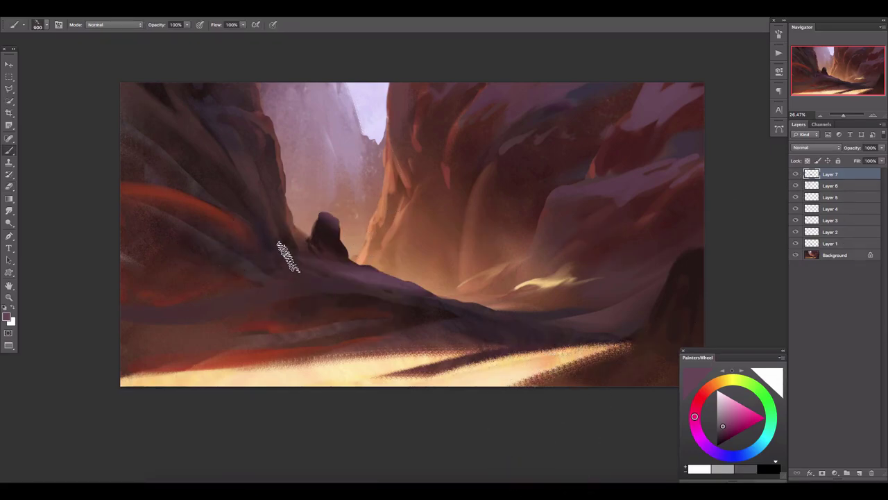
pyautogui.press('[')
# - Add a new empty layer and dismiss Color Range without selecting anything
pyautogui.click(858, 474)
pyautogui.click(190, 8)
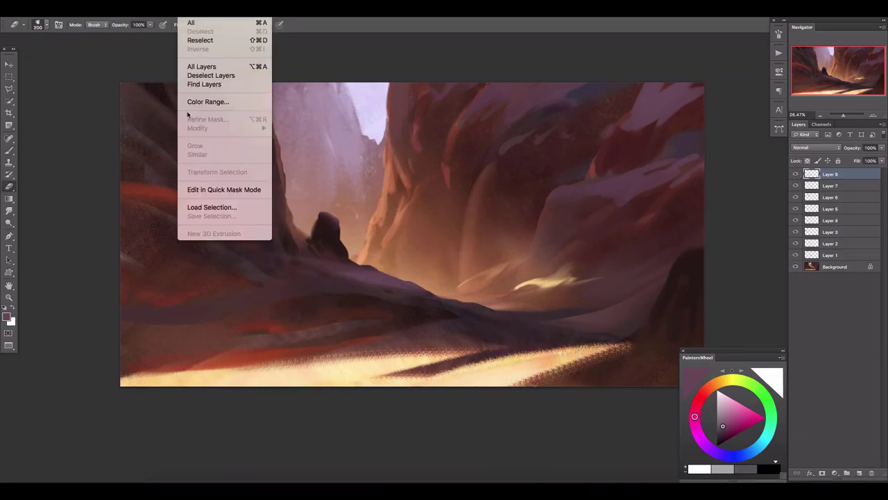
pyautogui.click(209, 101)
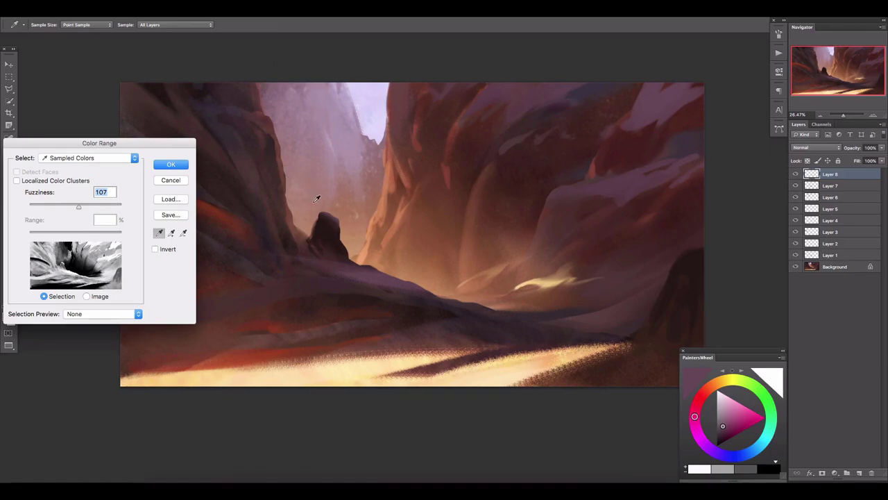
pyautogui.press('Escape')
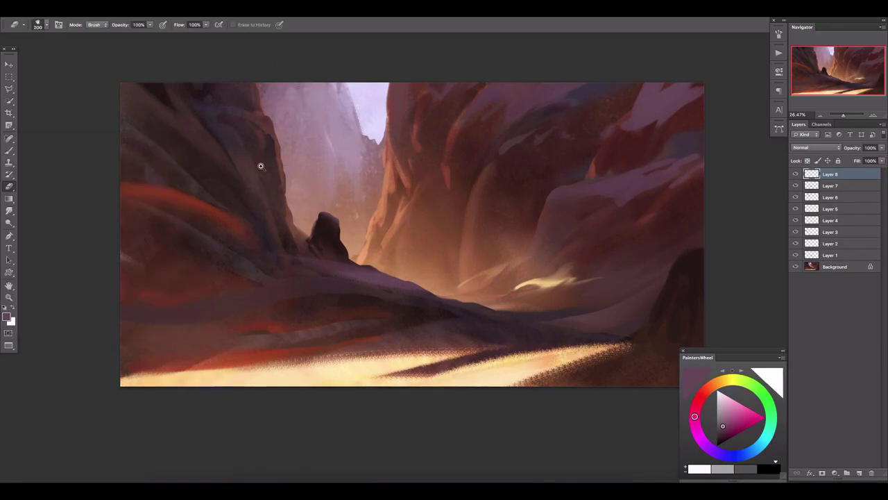
pyautogui.scroll(1, 261, 166)
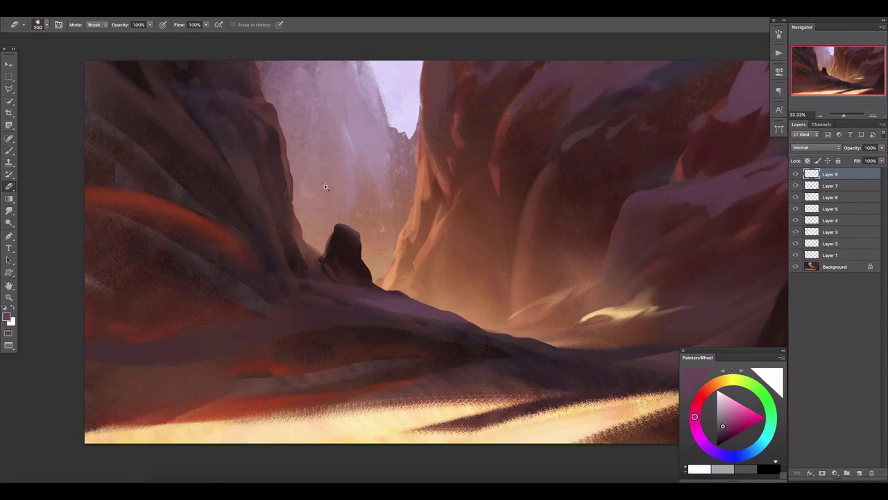
pyautogui.scroll(2, 312, 228)
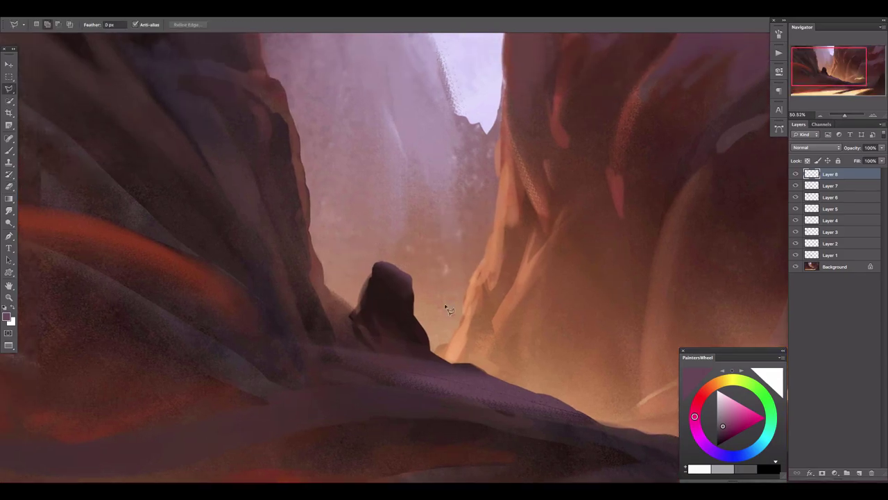
pyautogui.scroll(-2, 451, 313)
# - Paint two light purple strokes along the ridge, fade Layer 8 to 0%, and add Layer 9
pyautogui.press('b')
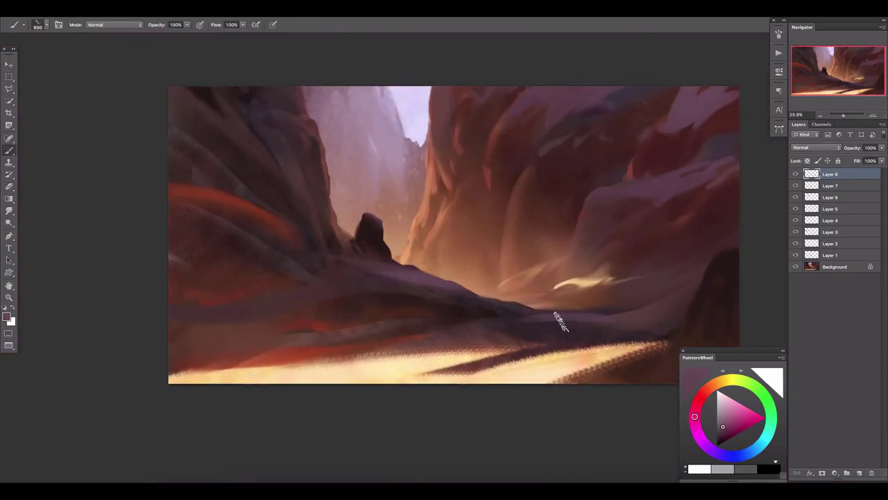
pyautogui.moveTo(484, 300); pyautogui.dragTo(630, 331)
pyautogui.moveTo(671, 296); pyautogui.dragTo(561, 294)
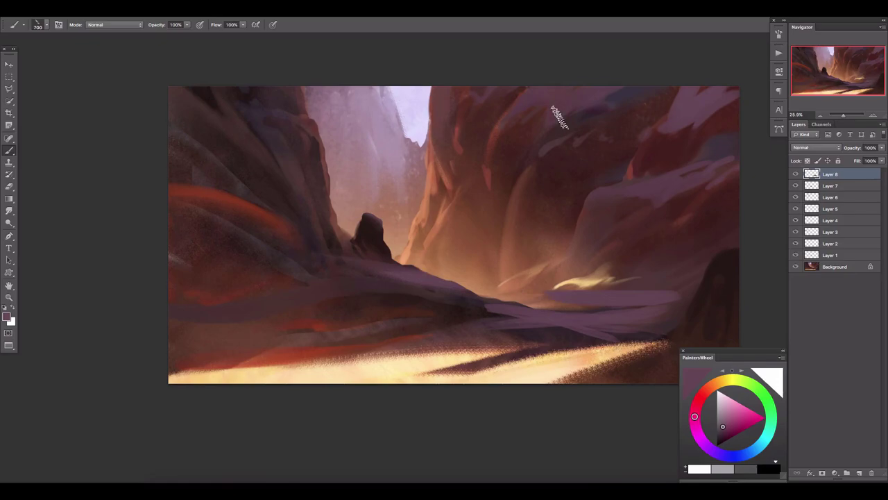
pyautogui.press('e')
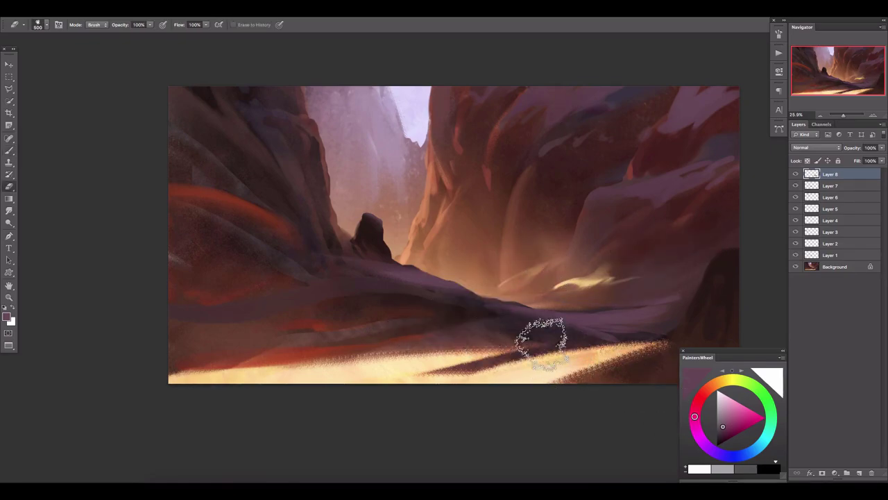
pyautogui.click(837, 161)
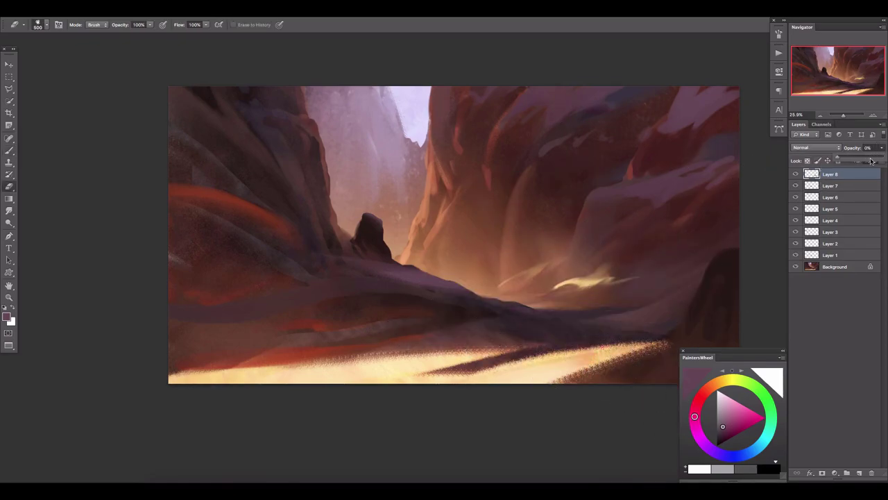
pyautogui.click(859, 473)
pyautogui.moveTo(411, 302); pyautogui.dragTo(440, 252)
# - Paint dark red on the foreground ridge and a brighter red highlight on the central rock
pyautogui.press('b')
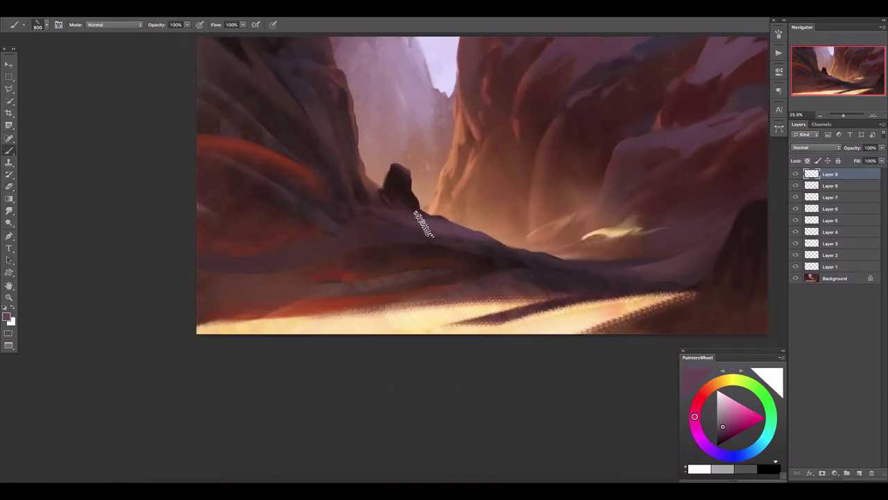
pyautogui.keyDown('alt'); pyautogui.click(327, 269); pyautogui.keyUp('alt')
pyautogui.moveTo(272, 280)
pyautogui.mouseDown()
pyautogui.moveTo(323, 231)
pyautogui.moveTo(465, 262)
pyautogui.mouseUp()
pyautogui.keyDown('alt'); pyautogui.click(261, 150); pyautogui.keyUp('alt')
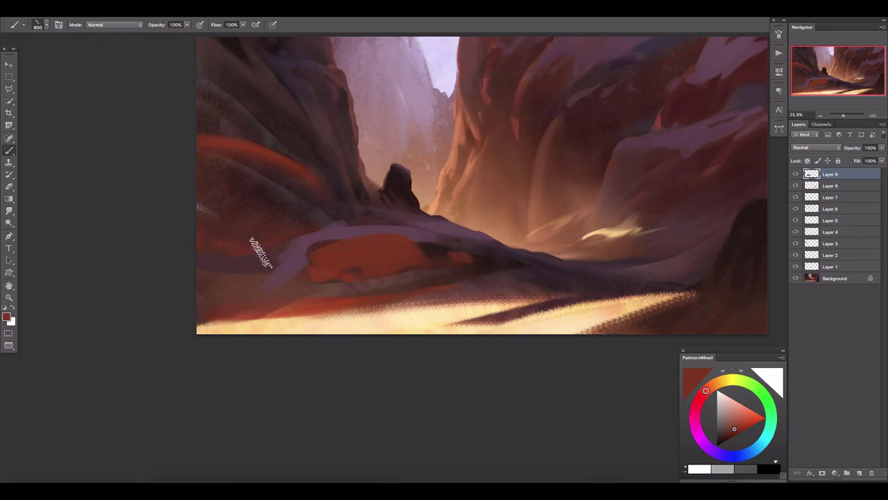
pyautogui.moveTo(404, 180); pyautogui.dragTo(389, 208)
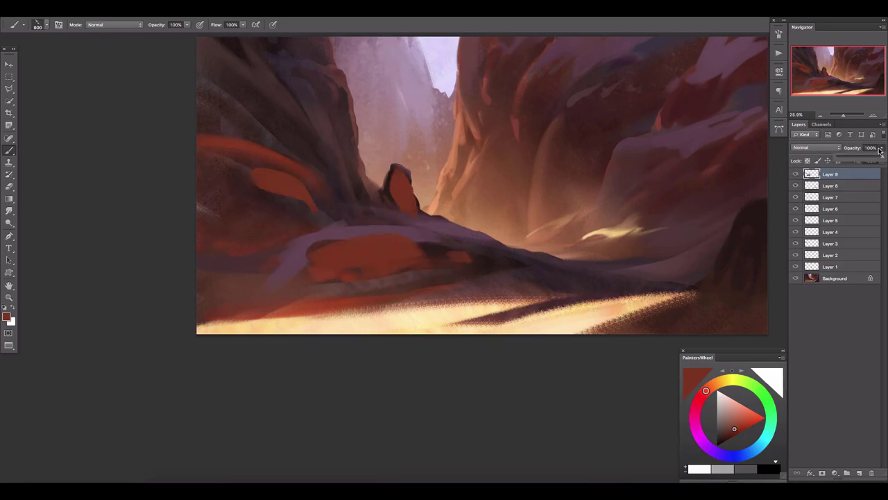
# - Lower Layer 9 opacity to 85% and add a new empty layer
pyautogui.moveTo(879, 150); pyautogui.dragTo(872, 161)
pyautogui.press('e')
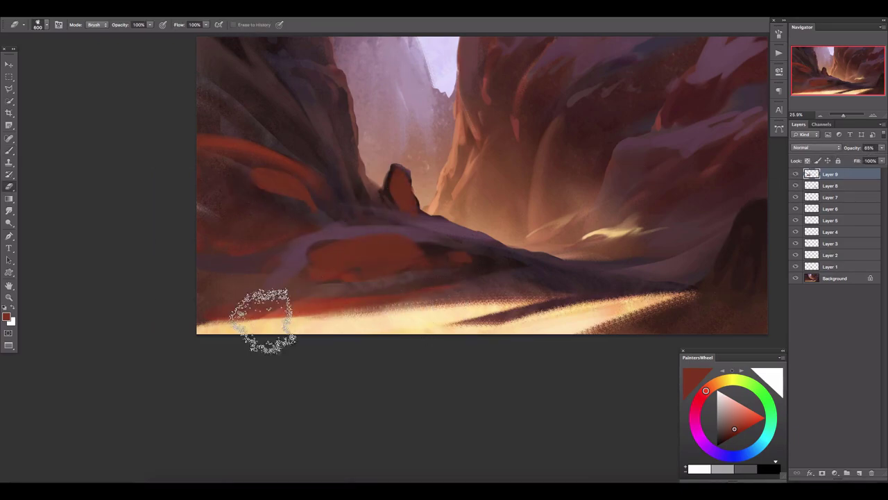
pyautogui.press('[')
pyautogui.press('[')
pyautogui.press('[')
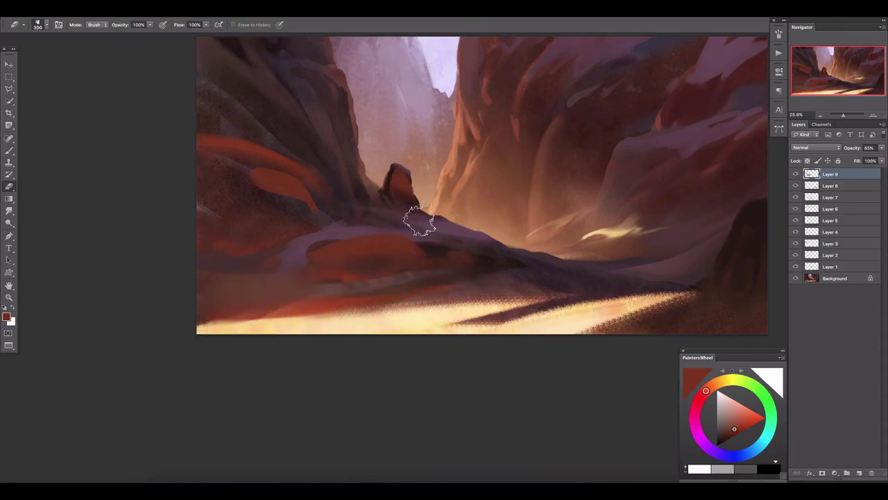
pyautogui.press(']')
pyautogui.press(']')
pyautogui.press(']')
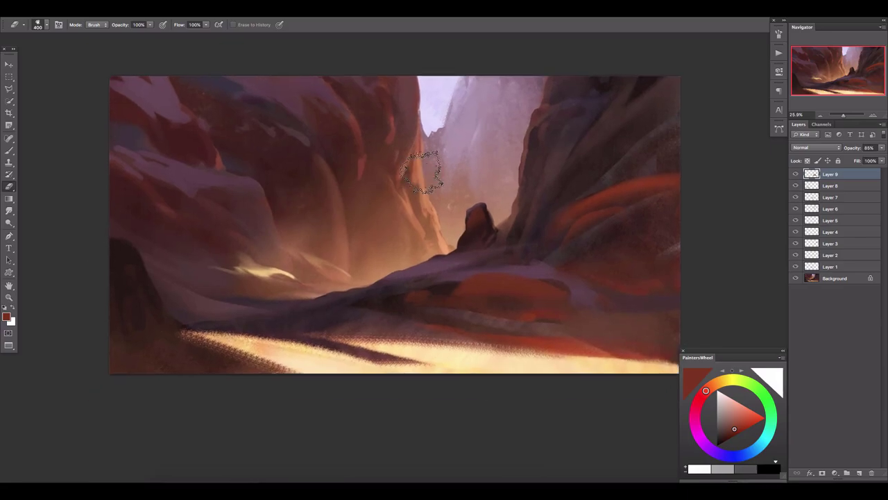
pyautogui.click(859, 473)
# - Smudge the red ridge stroke at size 250 and erase the bright red stroke
pyautogui.press('b')
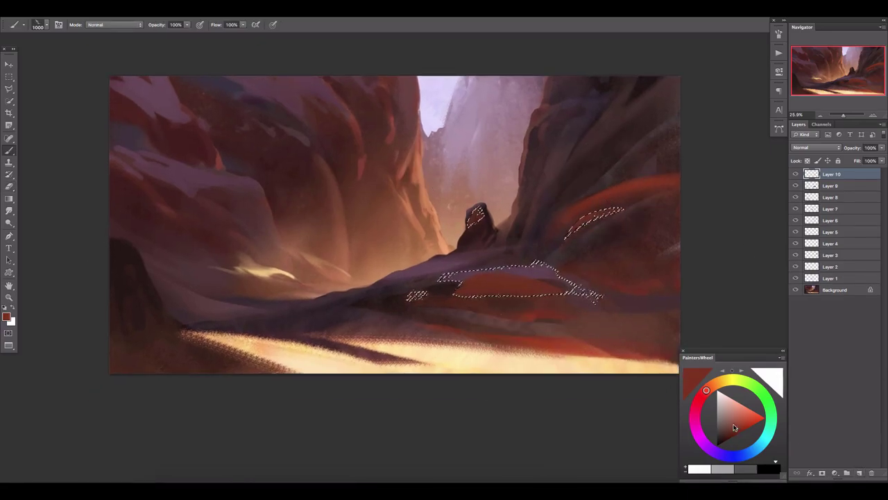
pyautogui.click(750, 425)
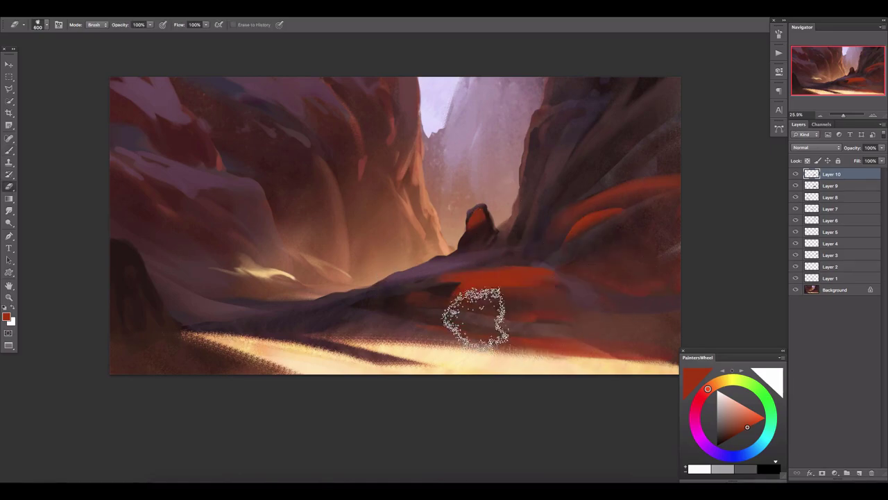
pyautogui.press('r')
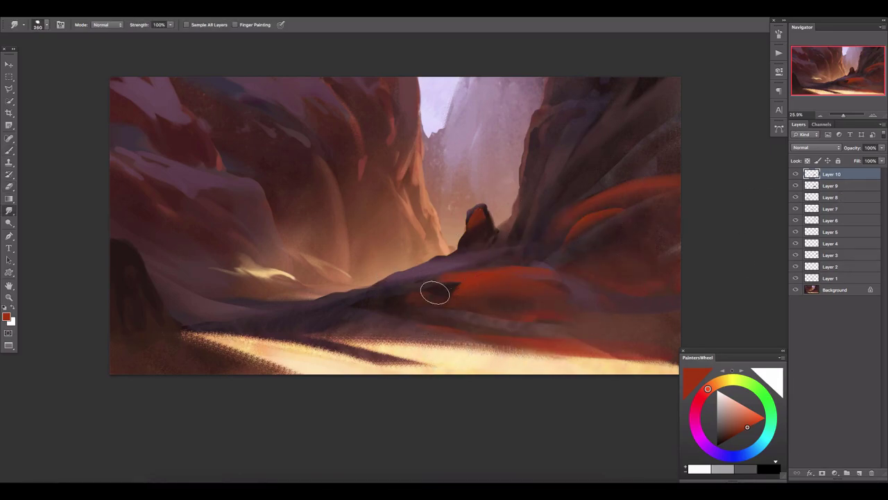
pyautogui.press('[')
pyautogui.moveTo(461, 288); pyautogui.dragTo(445, 306)
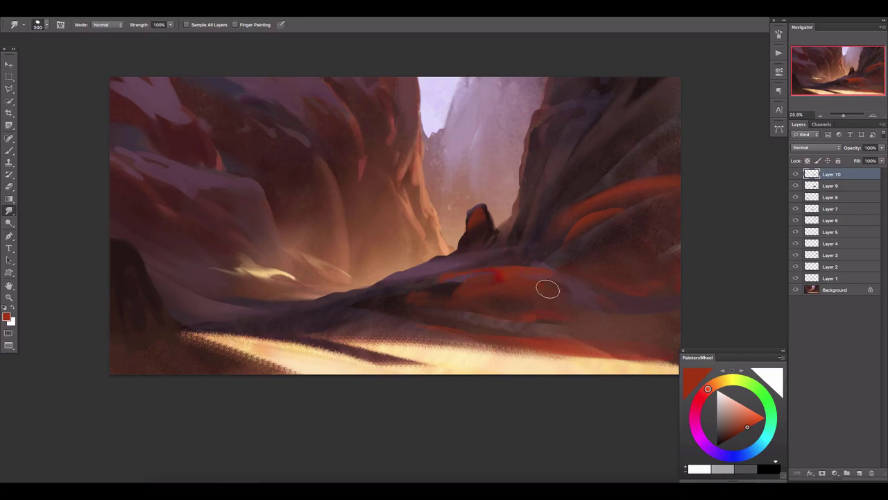
pyautogui.press('e')
pyautogui.moveTo(527, 274); pyautogui.dragTo(486, 262)
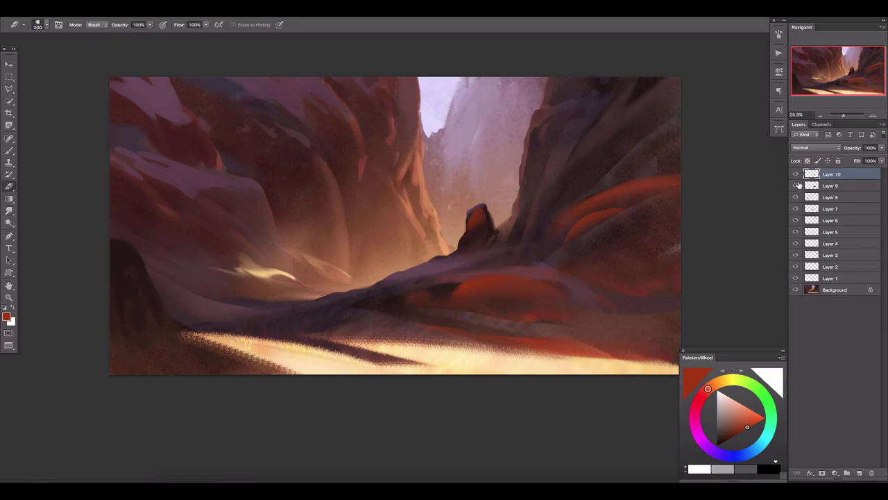
# - Lower Layer 9 opacity to 63%, then add a new layer above Layer 10
pyautogui.click(816, 186)
pyautogui.moveTo(882, 147); pyautogui.dragTo(857, 167)
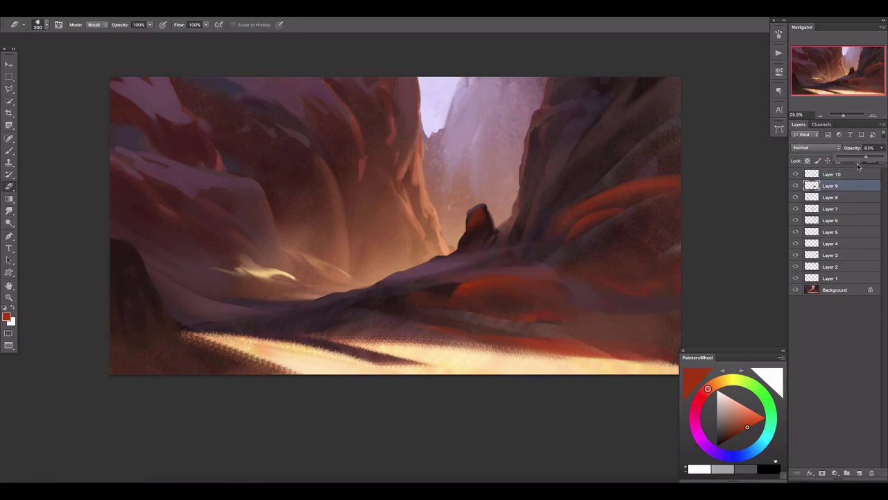
pyautogui.click(799, 177)
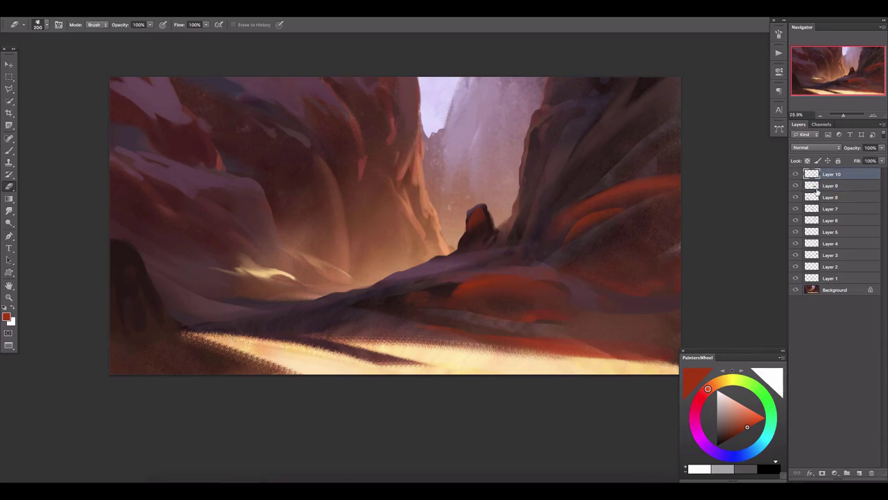
pyautogui.click(859, 472)
# - Add a new layer and select the dark tones with Color Range
pyautogui.press('b')
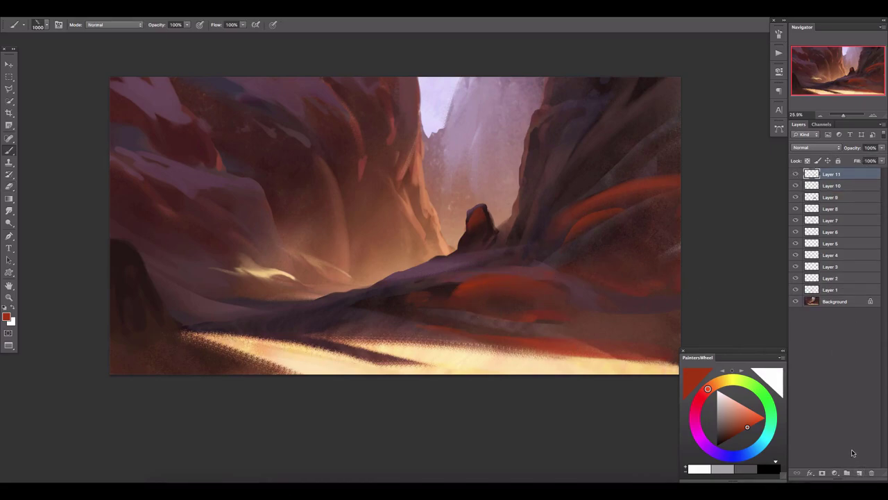
pyautogui.click(859, 472)
pyautogui.click(182, 9)
pyautogui.click(193, 101)
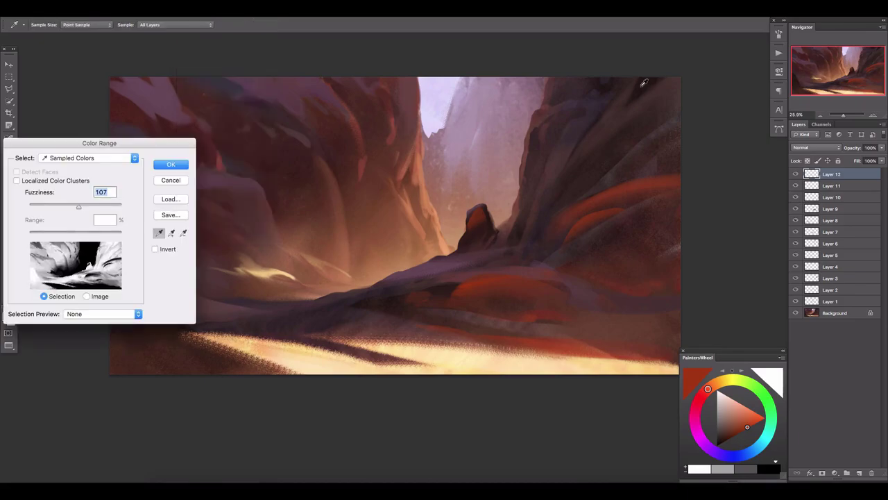
pyautogui.moveTo(72, 213); pyautogui.dragTo(60, 211)
pyautogui.press('Return')
# - On another new layer, paint the upper-right rocks darker within the selection, then deselect
pyautogui.click(850, 471)
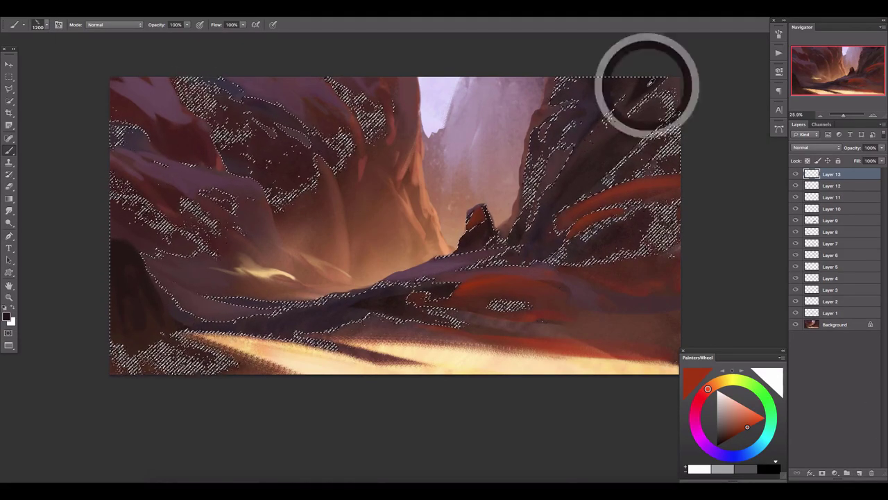
pyautogui.moveTo(644, 89); pyautogui.dragTo(611, 174)
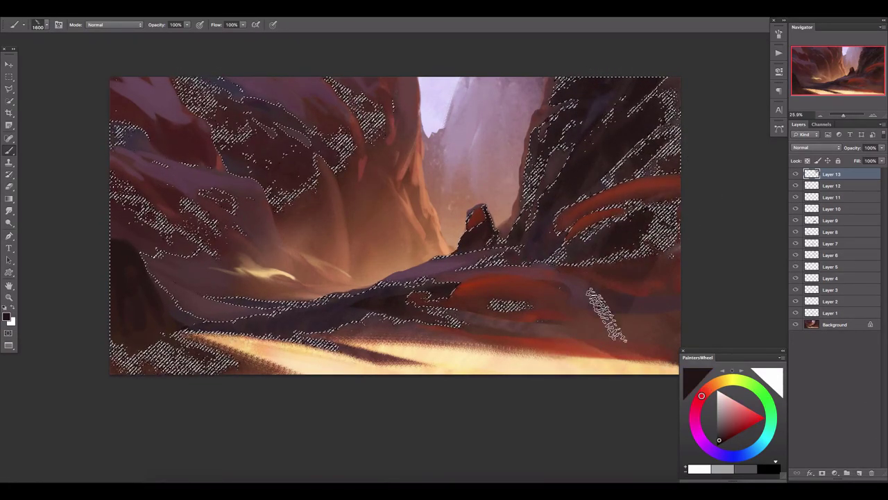
pyautogui.hotkey('ctrl', 'd')
pyautogui.press('e')
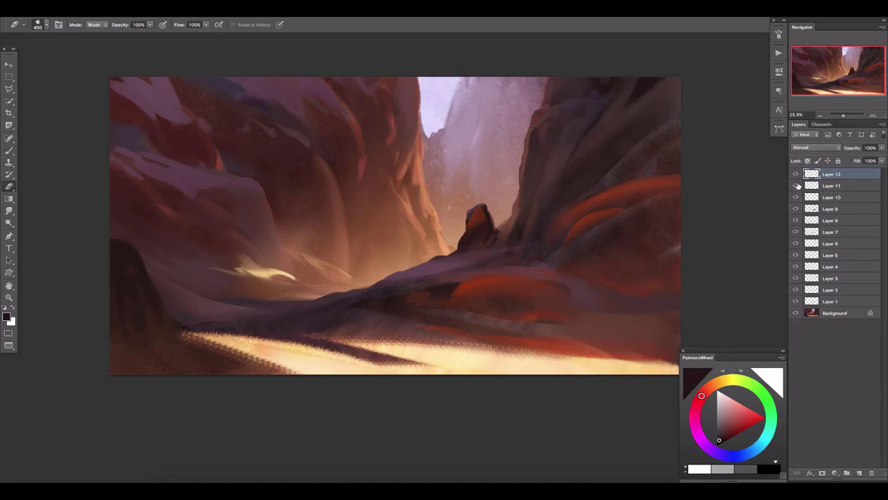
pyautogui.press('b')
pyautogui.click(42, 25)
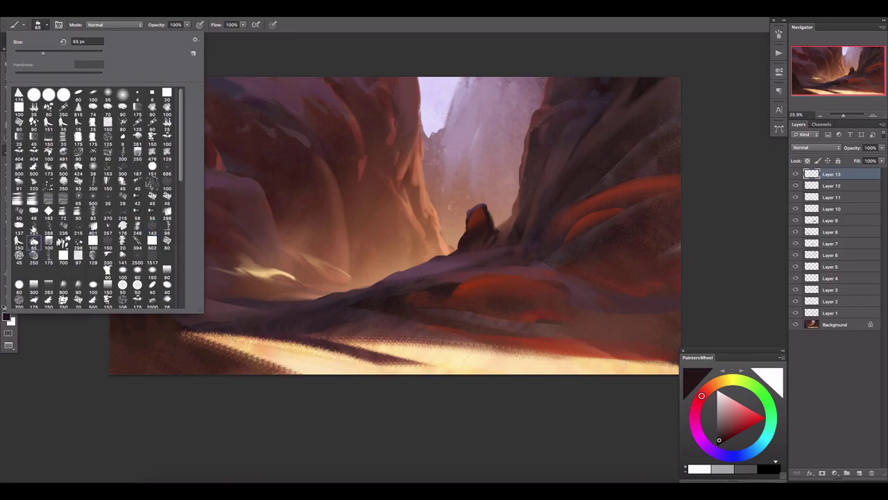
# - Enlarge the chosen brush and paint inside a polygonal lasso selection along the right cliff edge
pyautogui.doubleClick(151, 109)
pyautogui.moveTo(335, 56); pyautogui.dragTo(326, 75)
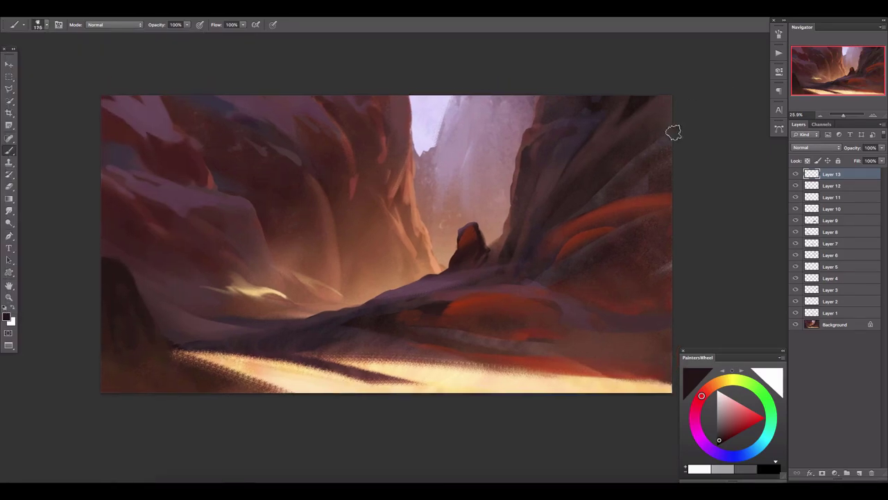
pyautogui.press('l')
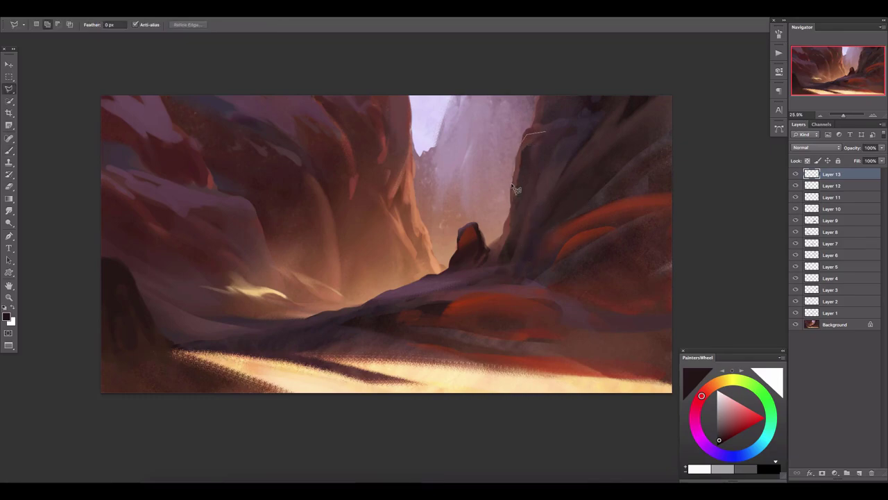
pyautogui.doubleClick(567, 161)
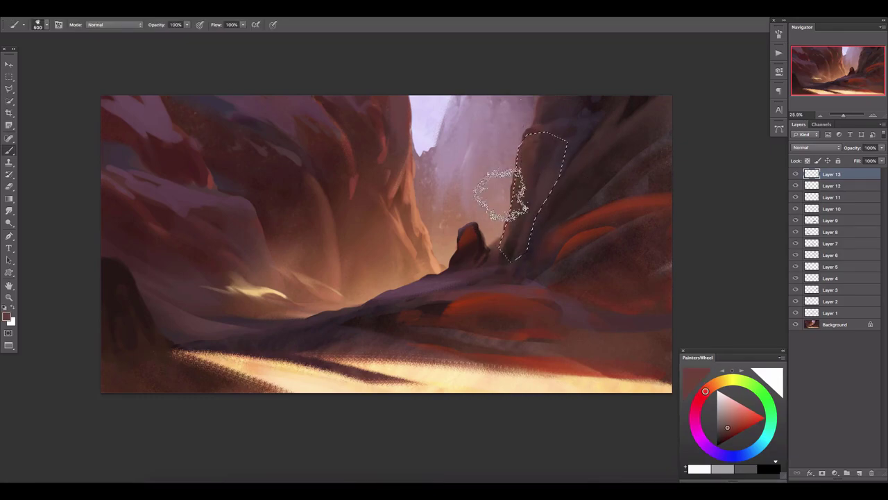
pyautogui.press('b')
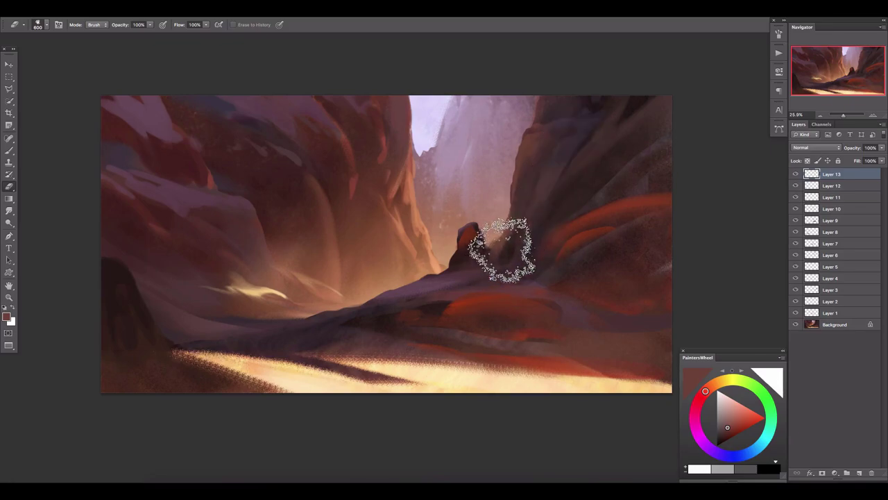
pyautogui.moveTo(574, 181); pyautogui.dragTo(557, 228)
# - Add new Layer 14 for darker shading on the right cliff
pyautogui.press('l')
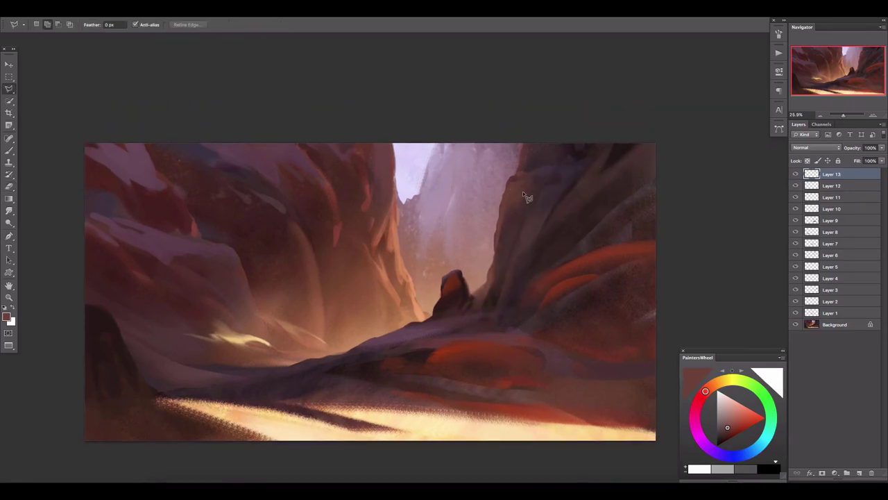
pyautogui.press('b')
pyautogui.click(859, 473)
pyautogui.click(720, 439)
# - Paint dark strokes over the upper-right cliff on Layer 14, then fade the layer to 0%
pyautogui.moveTo(645, 152); pyautogui.dragTo(603, 236)
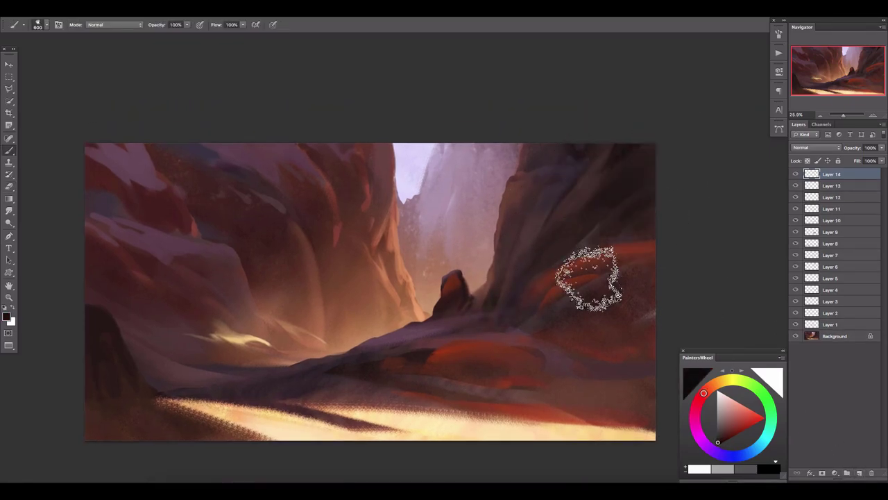
pyautogui.moveTo(611, 149); pyautogui.dragTo(586, 197)
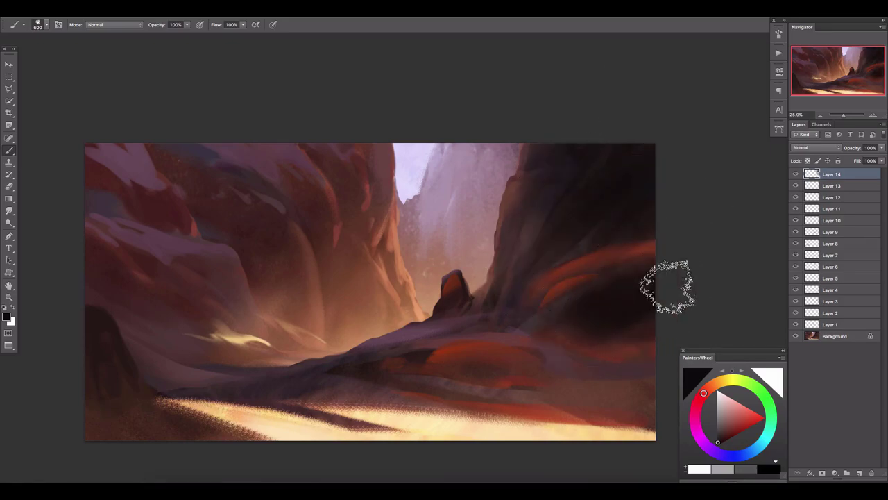
pyautogui.press('[')
pyautogui.press('[')
pyautogui.press('[')
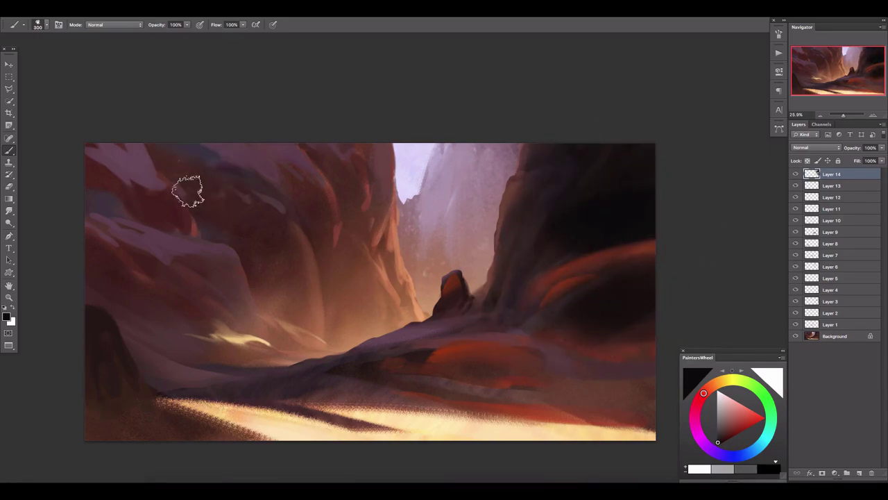
pyautogui.press('[')
pyautogui.press('[')
pyautogui.press('[')
pyautogui.moveTo(191, 173); pyautogui.dragTo(252, 151)
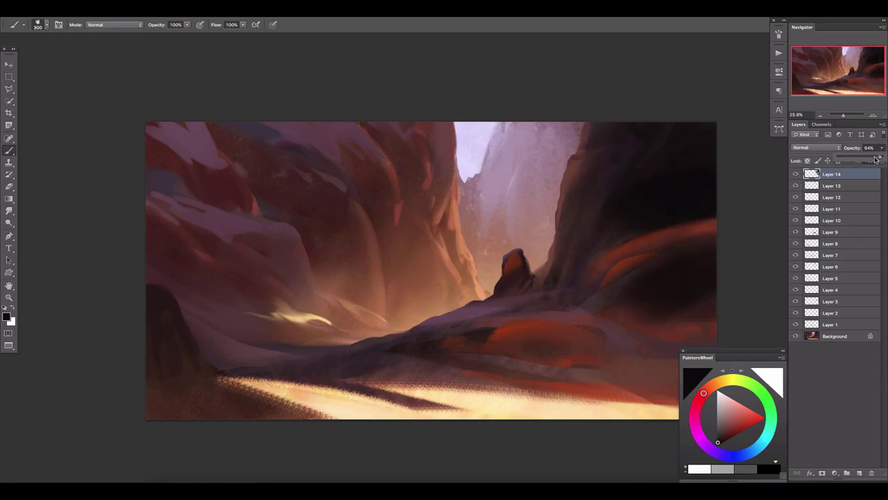
pyautogui.moveTo(876, 159); pyautogui.dragTo(845, 160)
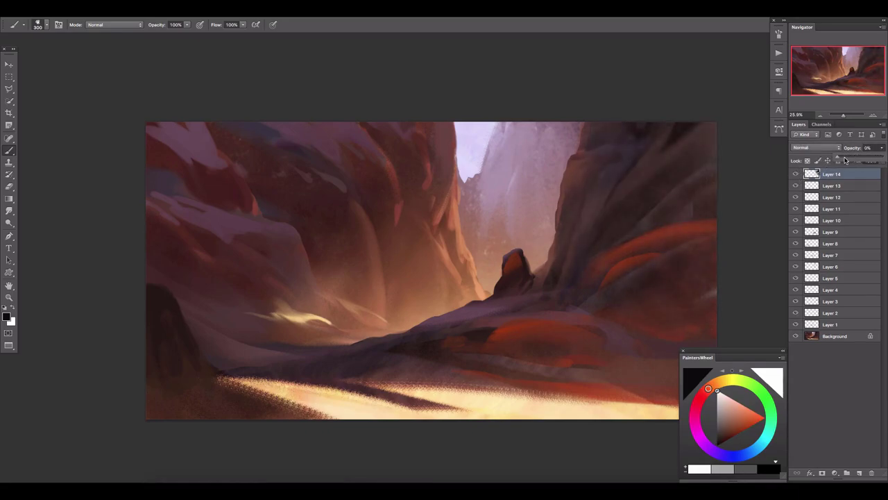
# - Add a new Lighten-blend layer at about 63% opacity with a tan colour sampled from the painting
pyautogui.click(861, 472)
pyautogui.press(']')
pyautogui.press(']')
pyautogui.press(']')
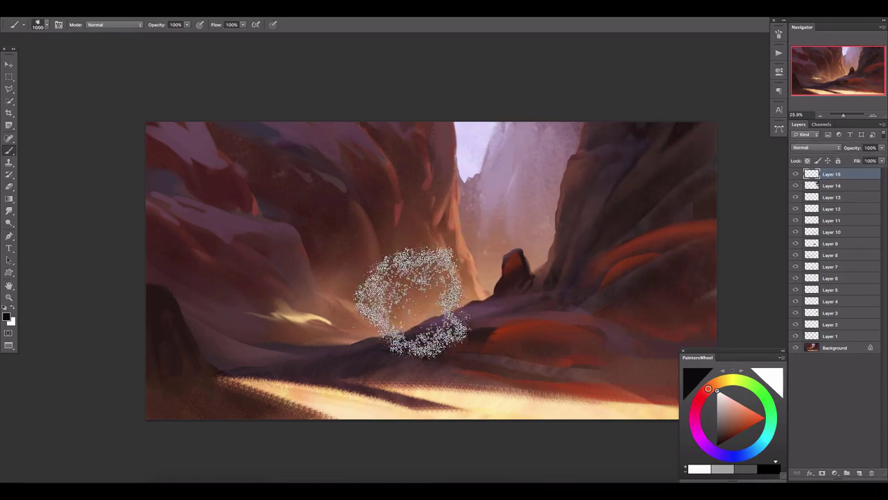
pyautogui.press(']')
pyautogui.press(']')
pyautogui.keyDown('alt'); pyautogui.click(377, 327); pyautogui.keyUp('alt')
pyautogui.press('[')
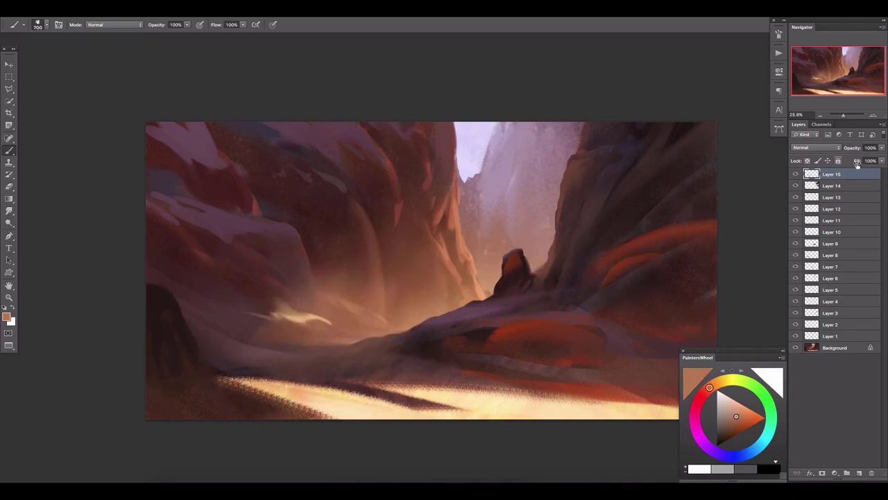
pyautogui.click(817, 147)
pyautogui.click(805, 200)
pyautogui.moveTo(885, 147); pyautogui.dragTo(853, 160)
# - Group the painted layers and flatten everything into the Background layer
pyautogui.keyDown('shift'); pyautogui.click(830, 336); pyautogui.keyUp('shift')
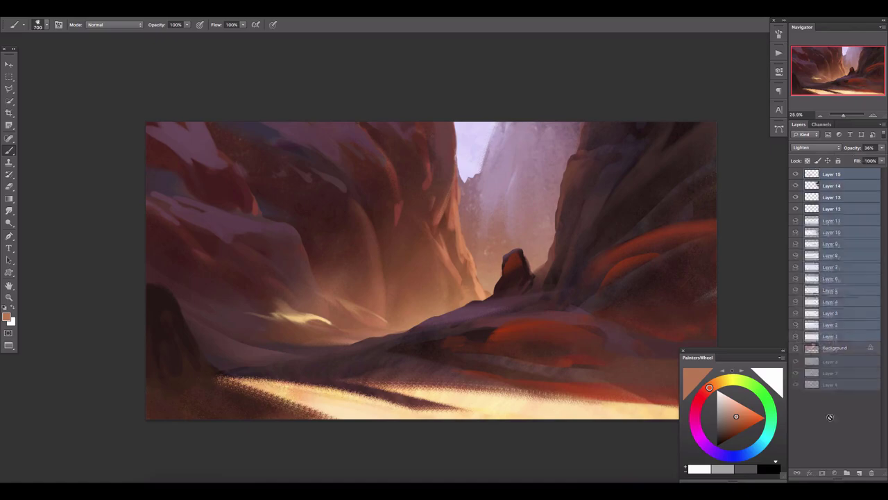
pyautogui.hotkey('ctrl', 'g')
pyautogui.click(795, 173)
pyautogui.click(796, 173)
pyautogui.rightClick(850, 184)
pyautogui.click(801, 256)
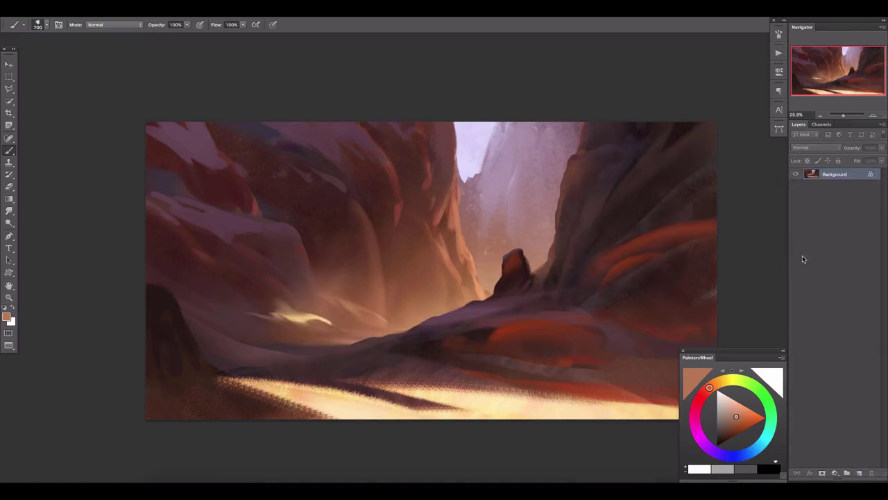
# - Add an Overlay layer and paint a pale peach glow over the left cliff
pyautogui.click(859, 473)
pyautogui.click(817, 147)
pyautogui.click(770, 236)
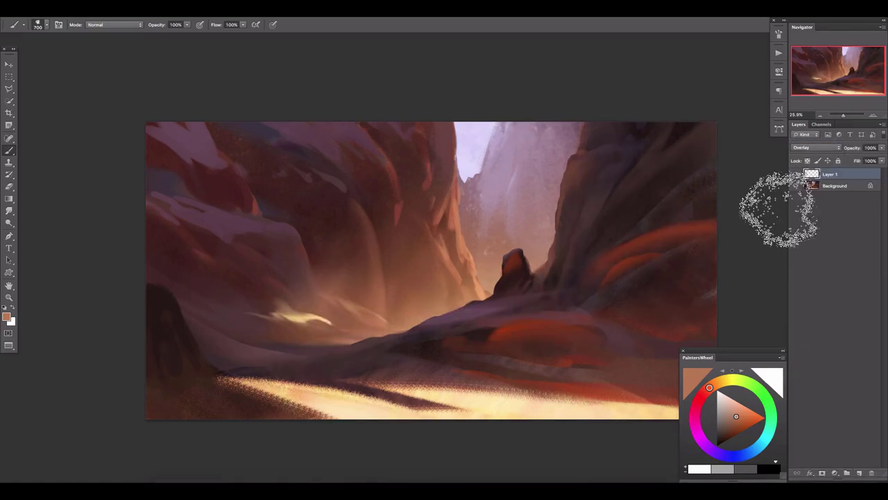
pyautogui.press(']')
pyautogui.press(']')
pyautogui.press(']')
pyautogui.click(718, 381)
pyautogui.click(733, 401)
pyautogui.moveTo(548, 445); pyautogui.dragTo(541, 430)
# - Tint the central gorge lavender with a larger brush and adjust the overlay's strength
pyautogui.press(']')
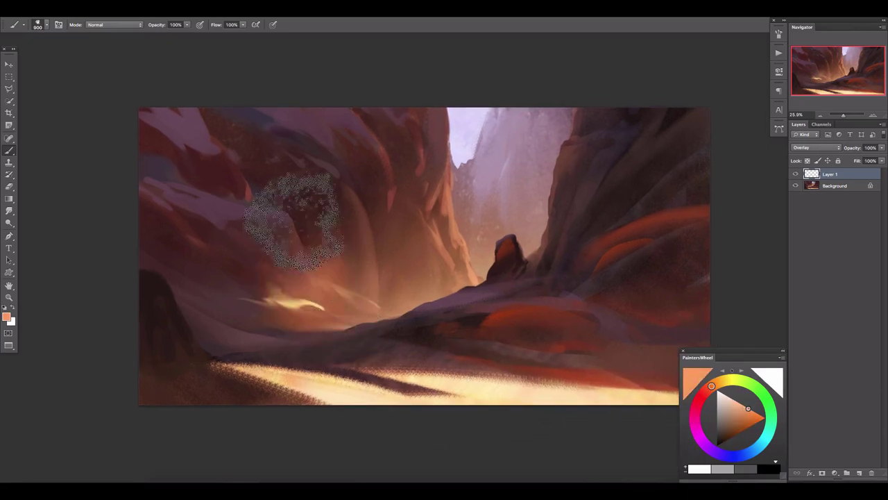
pyautogui.press(']')
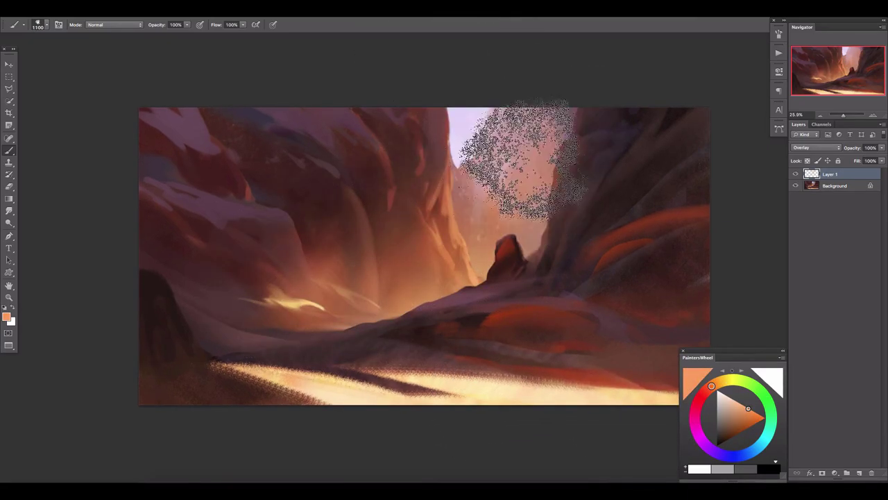
pyautogui.keyDown('alt'); pyautogui.click(472, 132); pyautogui.keyUp('alt')
pyautogui.press('[')
pyautogui.moveTo(464, 104); pyautogui.dragTo(485, 180)
pyautogui.click(795, 174)
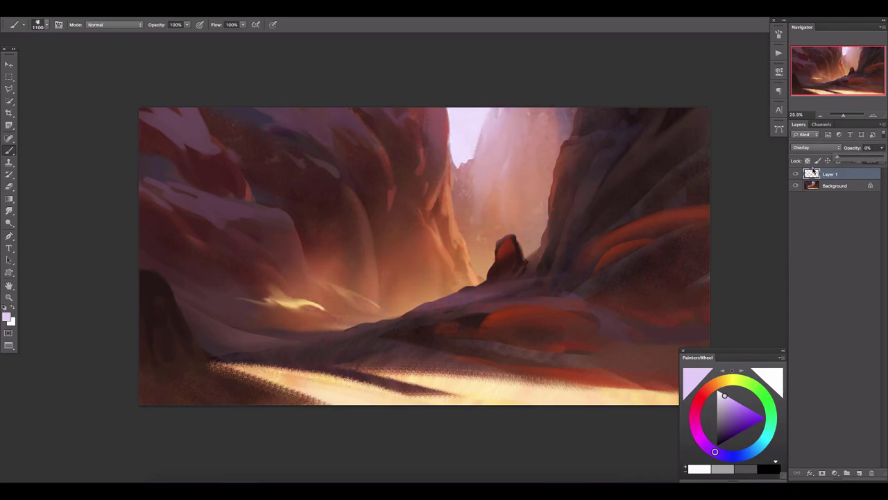
pyautogui.moveTo(869, 158); pyautogui.dragTo(875, 159)
# - Paint a warm yellow Overlay glow across the lower sand and fade its opacity
pyautogui.moveTo(665, 392); pyautogui.dragTo(614, 327)
pyautogui.keyDown('alt'); pyautogui.click(614, 327); pyautogui.keyUp('alt')
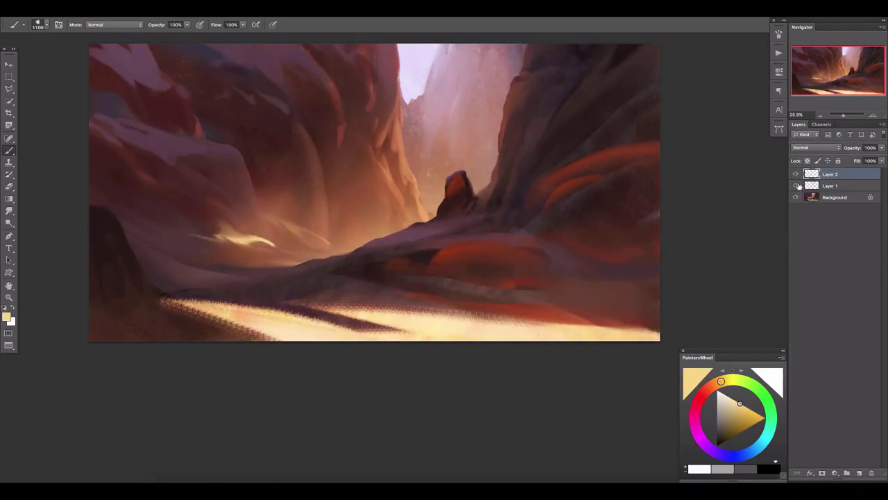
pyautogui.click(817, 148)
pyautogui.press(']')
pyautogui.press(']')
pyautogui.press(']')
pyautogui.moveTo(674, 354); pyautogui.dragTo(439, 346)
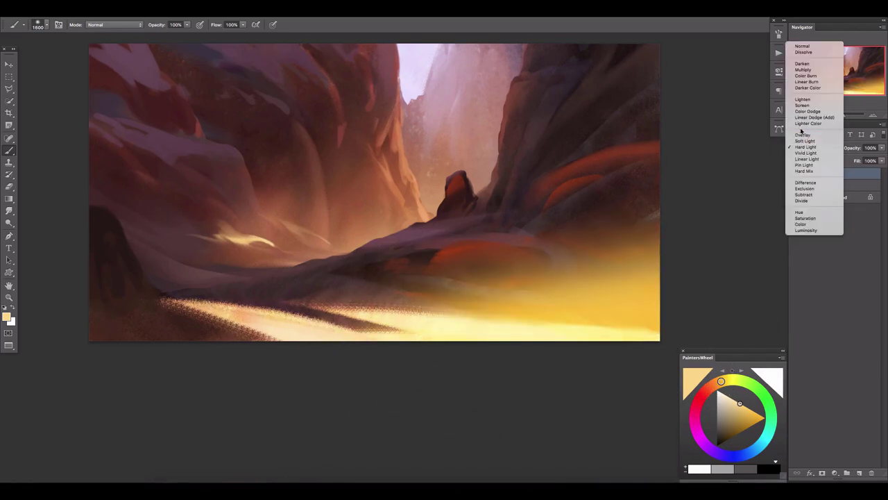
pyautogui.click(881, 160)
pyautogui.moveTo(879, 160); pyautogui.dragTo(841, 160)
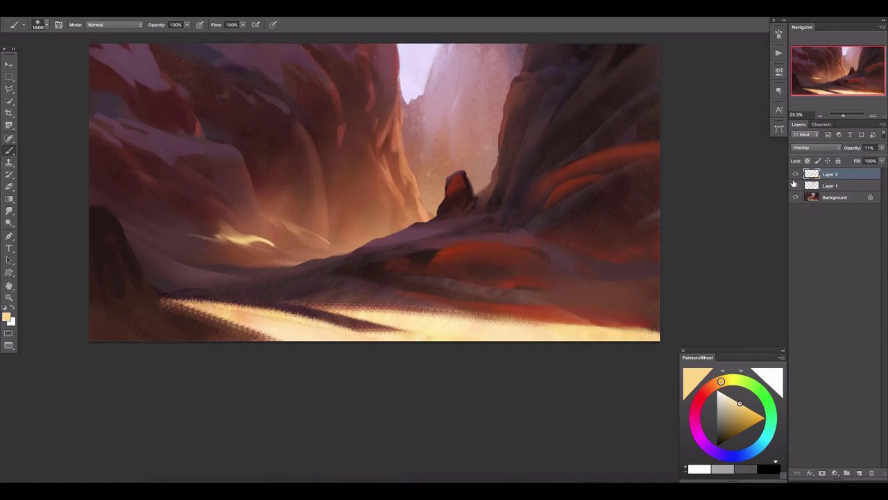
# - Flatten the layers into a single Background layer
pyautogui.rightClick(819, 198)
pyautogui.click(812, 261)
pyautogui.moveTo(347, 212); pyautogui.dragTo(351, 229)
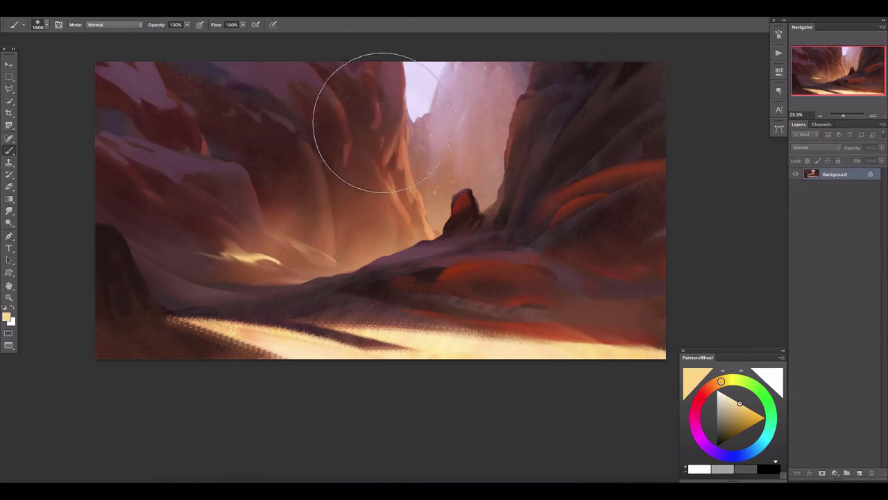
pyautogui.click(189, 8)
# - Add an empty layer, extend the canvas downward and rightward, and mirror the painting horizontally
pyautogui.press('Escape')
pyautogui.click(859, 473)
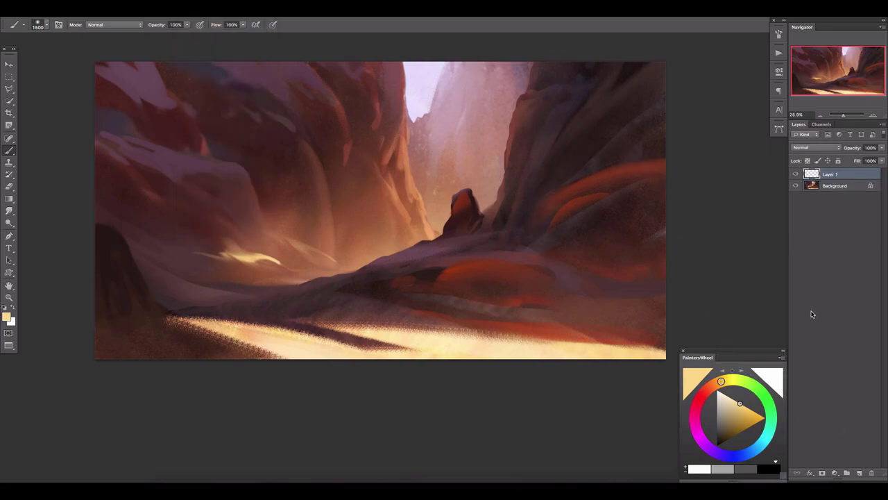
pyautogui.click(9, 113)
pyautogui.moveTo(380, 359); pyautogui.dragTo(380, 368)
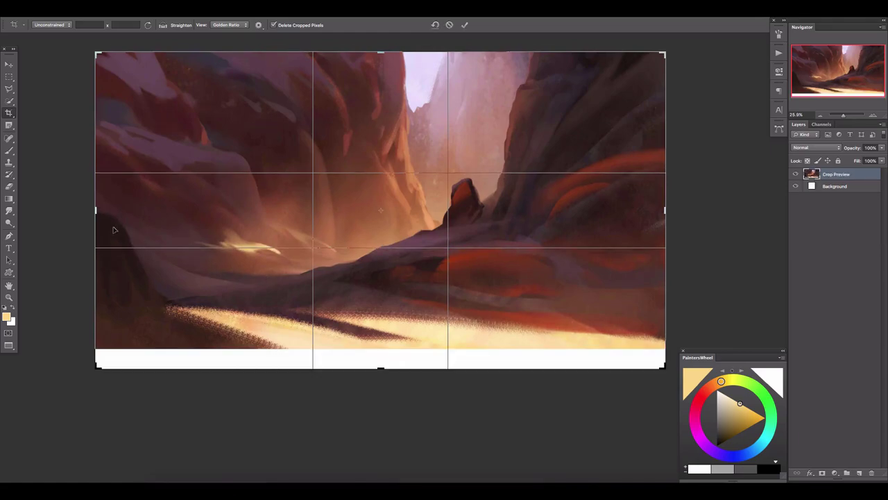
pyautogui.moveTo(662, 211); pyautogui.dragTo(684, 209)
pyautogui.press('Return')
pyautogui.press('b')
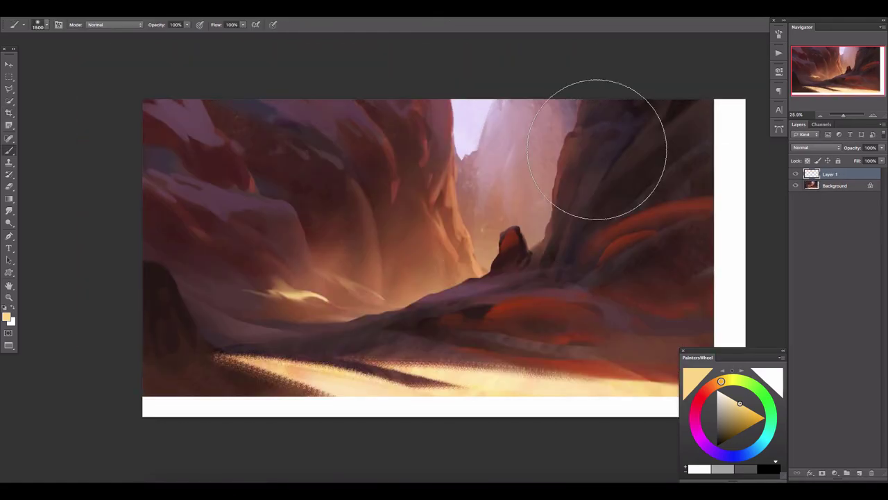
pyautogui.press('h')
pyautogui.moveTo(318, 151); pyautogui.dragTo(297, 152)
# - Copy the painting's lower strip to its own layer and stretch it down over the white gap
pyautogui.press('m')
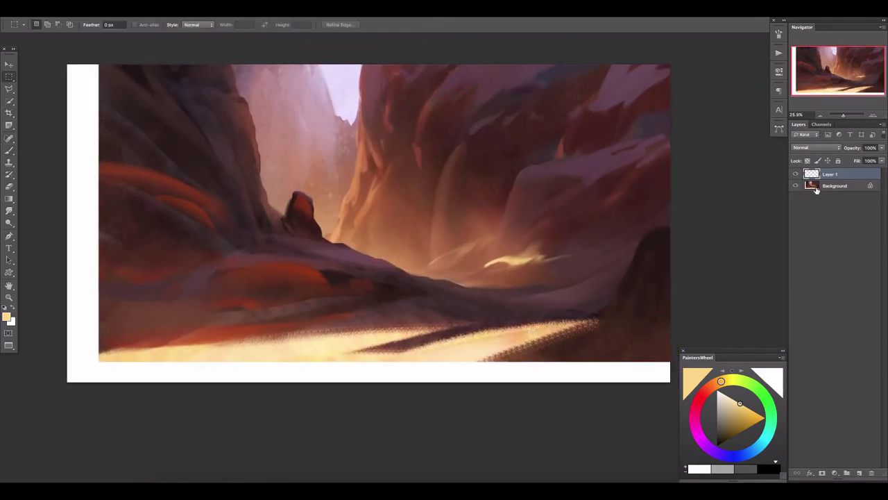
pyautogui.click(816, 186)
pyautogui.moveTo(669, 367); pyautogui.dragTo(91, 282)
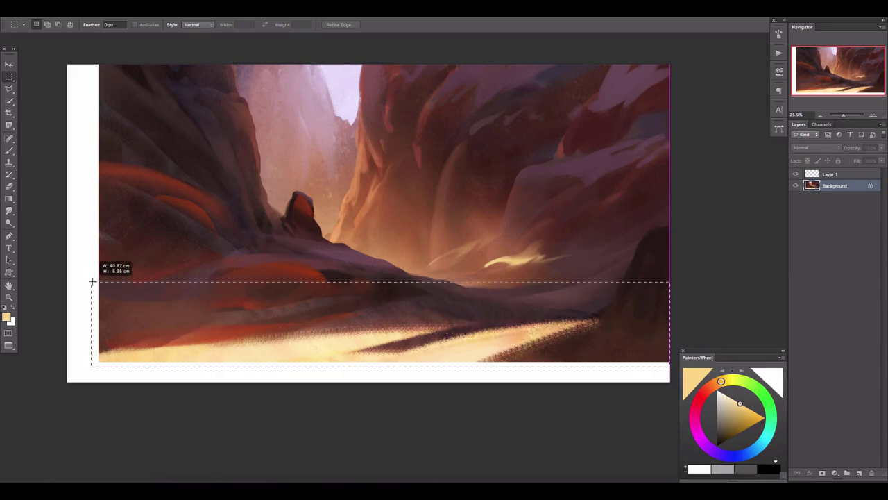
pyautogui.hotkey('ctrl', 'j')
pyautogui.hotkey('ctrl', 't')
pyautogui.moveTo(383, 367); pyautogui.dragTo(373, 386)
pyautogui.press('Return')
pyautogui.press('v')
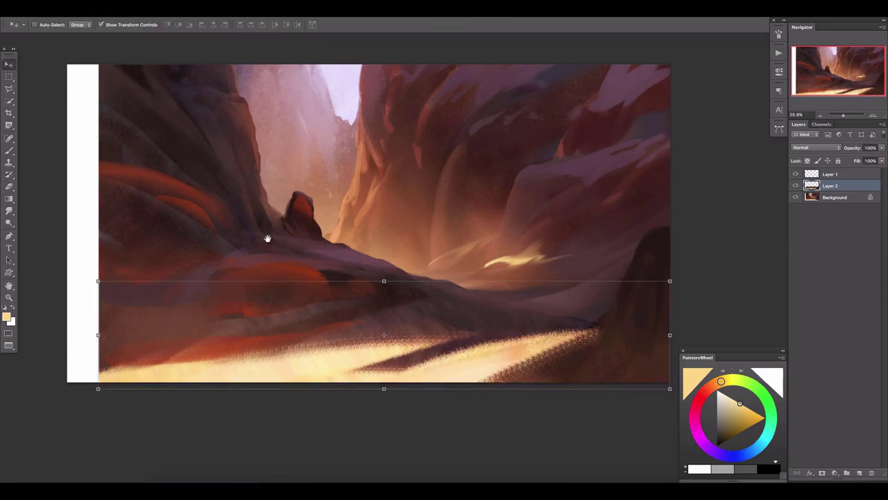
# - Duplicate Layer 2 with the Background and merge the copies into one layer
pyautogui.keyDown('shift'); pyautogui.click(832, 197); pyautogui.keyUp('shift')
pyautogui.rightClick(848, 187)
pyautogui.click(805, 210)
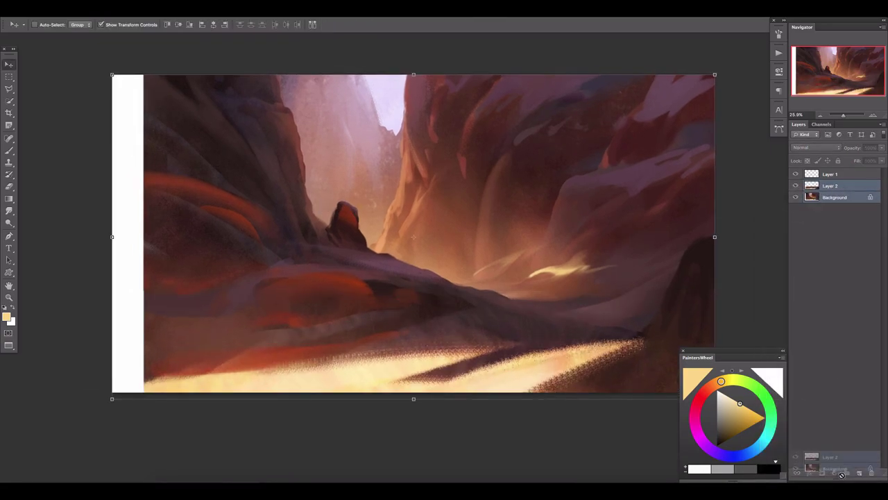
pyautogui.rightClick(862, 188)
pyautogui.click(797, 372)
# - Copy a strip from the painting's left side to a new layer and slide it to the canvas edge
pyautogui.click(9, 76)
pyautogui.moveTo(136, 73); pyautogui.dragTo(275, 442)
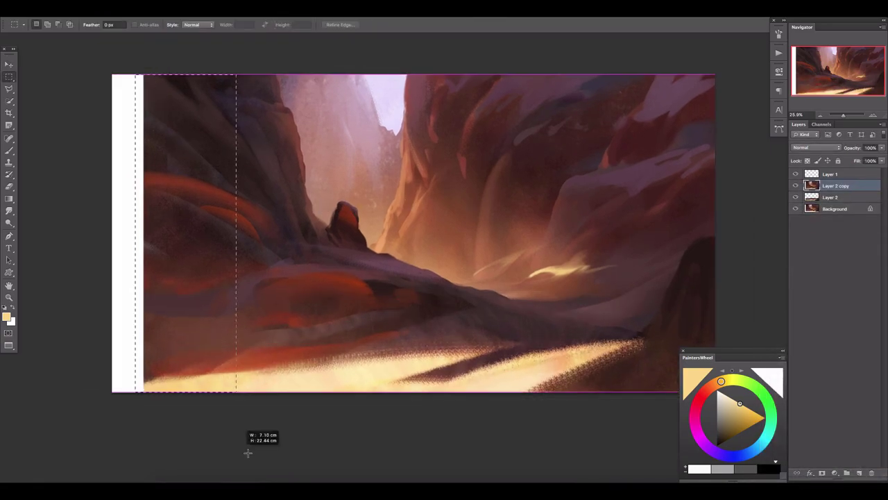
pyautogui.press('v')
pyautogui.hotkey('ctrl', 'j')
pyautogui.moveTo(142, 232); pyautogui.dragTo(101, 236)
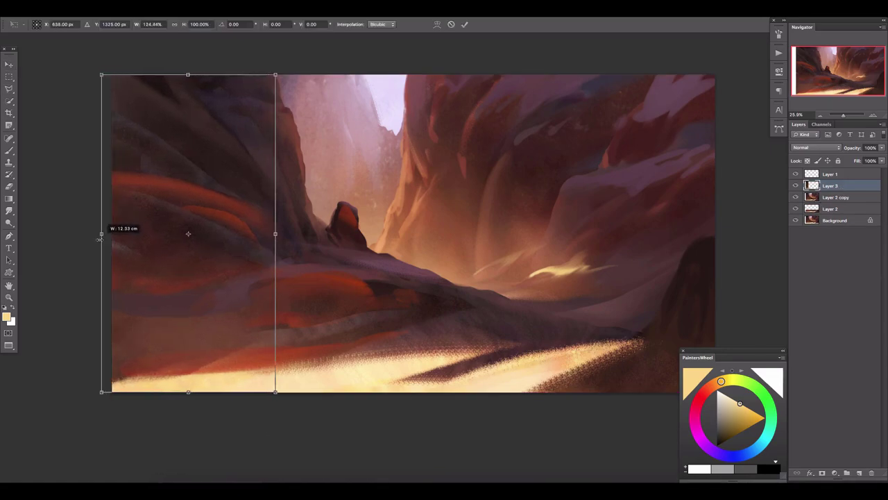
# - Flip the whole painting horizontally, reveal the upper layers, and add an empty layer above Layer 1
pyautogui.press('h')
pyautogui.moveTo(798, 179); pyautogui.dragTo(791, 199)
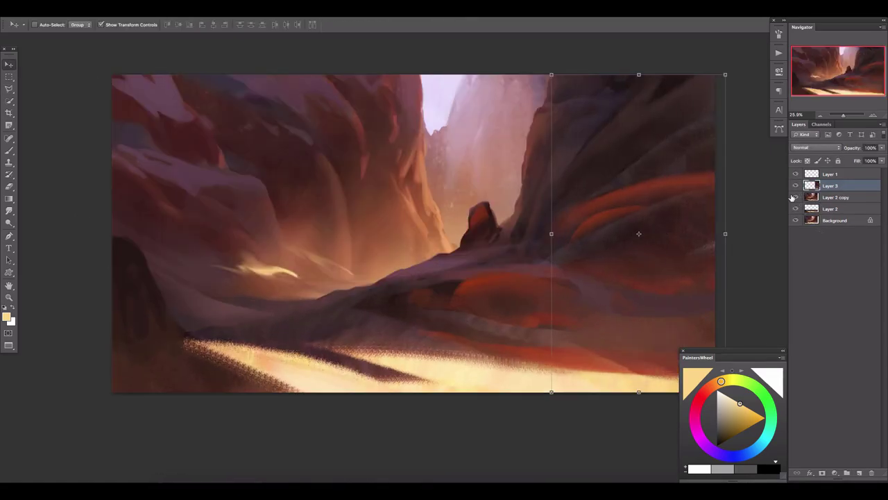
pyautogui.click(830, 173)
pyautogui.click(859, 472)
# - Trace the purple ridge with the Polygonal Lasso and paint crisp dark purple inside it
pyautogui.scroll(5, 555, 170)
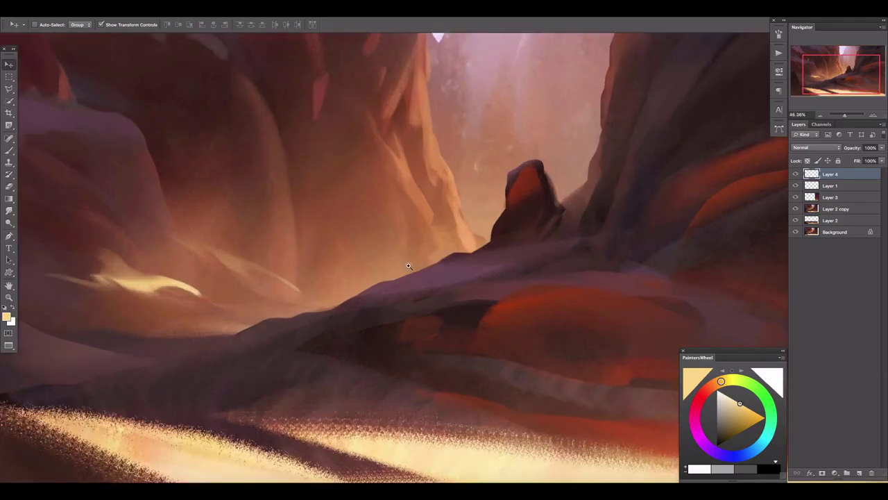
pyautogui.moveTo(555, 171); pyautogui.dragTo(592, 189)
pyautogui.press('l')
pyautogui.click(592, 253)
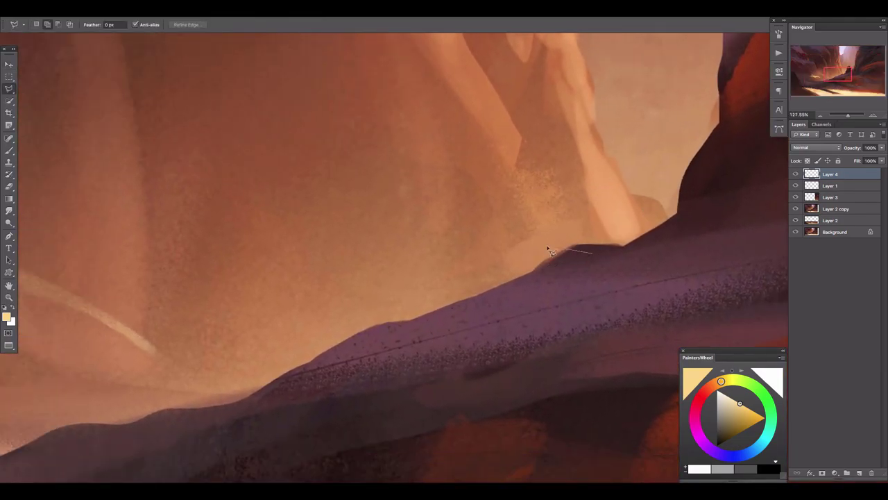
pyautogui.moveTo(389, 329); pyautogui.dragTo(460, 276)
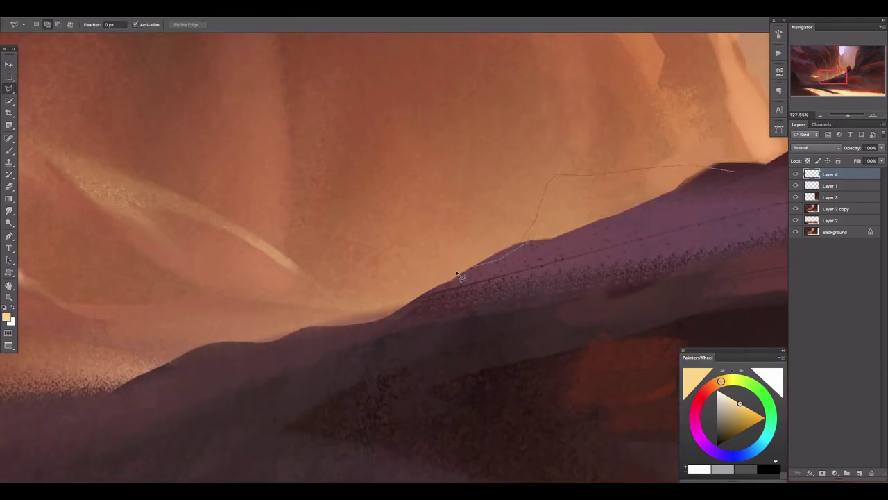
pyautogui.doubleClick(361, 329)
pyautogui.press('b')
pyautogui.click(42, 24)
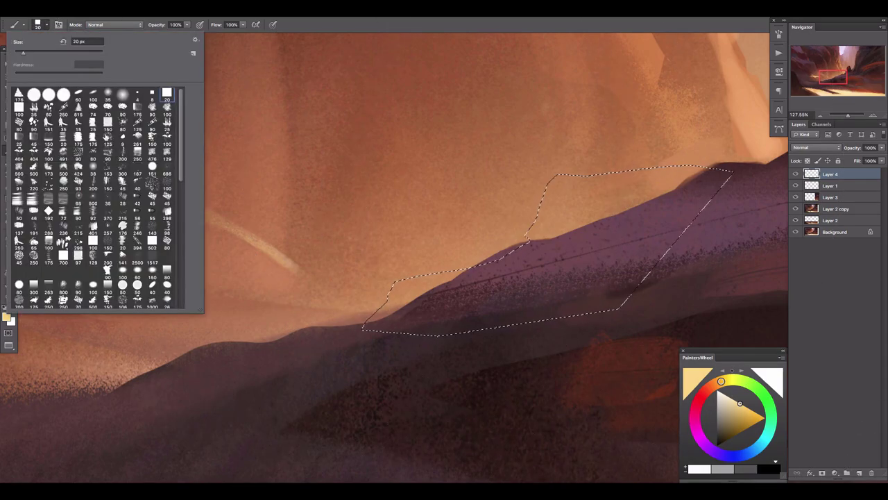
pyautogui.doubleClick(154, 112)
pyautogui.moveTo(663, 186)
pyautogui.mouseDown()
pyautogui.moveTo(585, 198)
pyautogui.moveTo(532, 179)
pyautogui.moveTo(485, 229)
pyautogui.moveTo(430, 214)
pyautogui.moveTo(248, 317)
pyautogui.moveTo(446, 275)
pyautogui.mouseUp()
pyautogui.press(']')
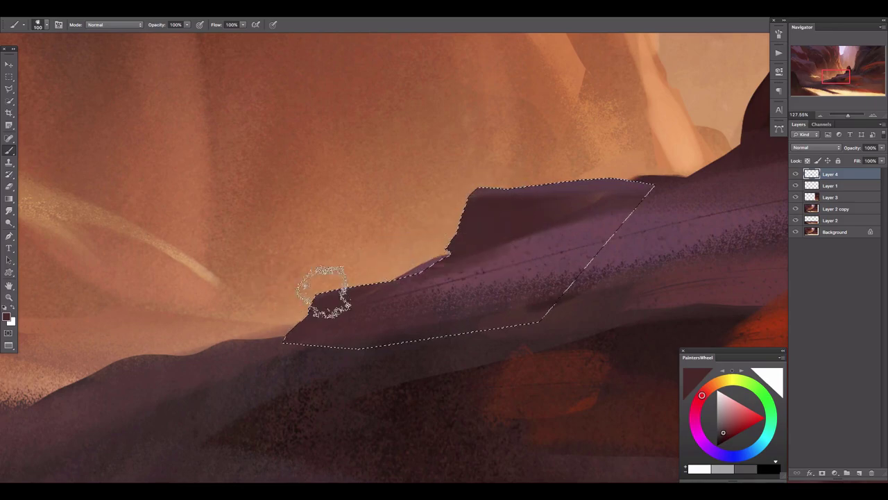
pyautogui.hotkey('ctrl', 'd')
# - Outline the area above the distant slope and paint a lighter orange haze inside it
pyautogui.moveTo(514, 163); pyautogui.dragTo(618, 228)
pyautogui.press('l')
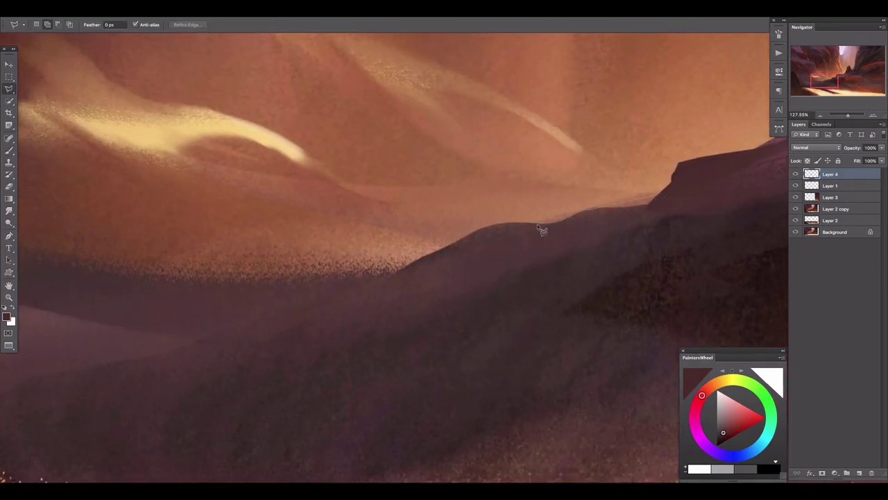
pyautogui.click(225, 352)
pyautogui.click(116, 348)
pyautogui.click(121, 212)
pyautogui.click(472, 109)
pyautogui.click(652, 197)
pyautogui.press('b')
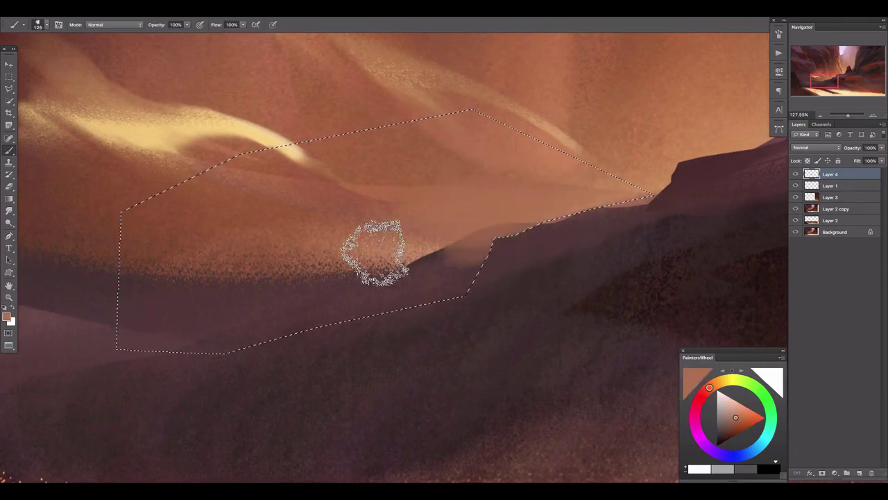
pyautogui.moveTo(463, 268)
pyautogui.mouseDown()
pyautogui.moveTo(491, 252)
pyautogui.moveTo(376, 228)
pyautogui.mouseUp()
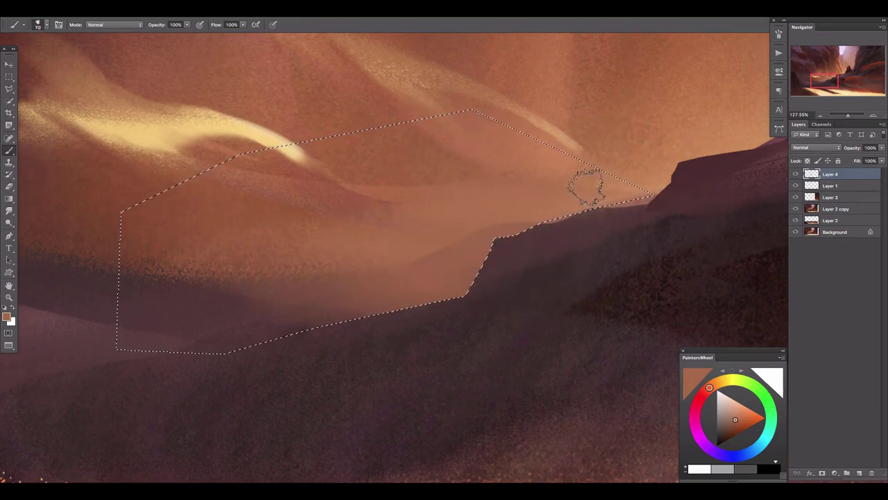
pyautogui.hotkey('ctrl', 'd')
pyautogui.press('e')
pyautogui.press('[')
pyautogui.press('[')
pyautogui.press('[')
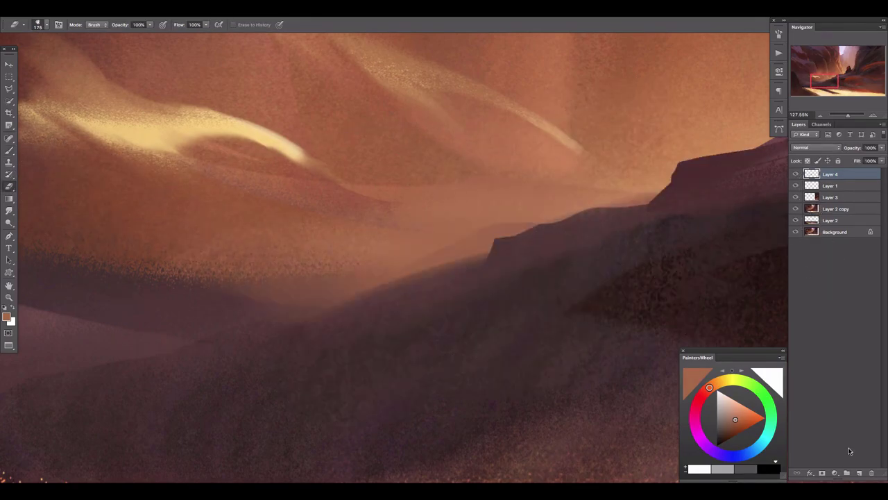
# - Add new layers above Layer 1 and lasso-outline the ledge up along the canyon cliff
pyautogui.click(859, 472)
pyautogui.moveTo(278, 294); pyautogui.dragTo(426, 220)
pyautogui.press('l')
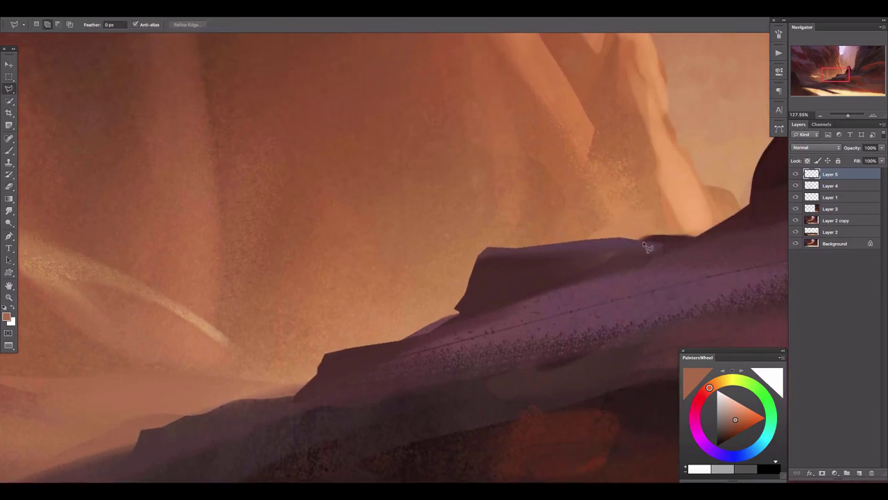
pyautogui.hotkey('alt', '[')
pyautogui.hotkey('alt', '[')
pyautogui.hotkey('ctrl', 'shift', 'alt', 'n')
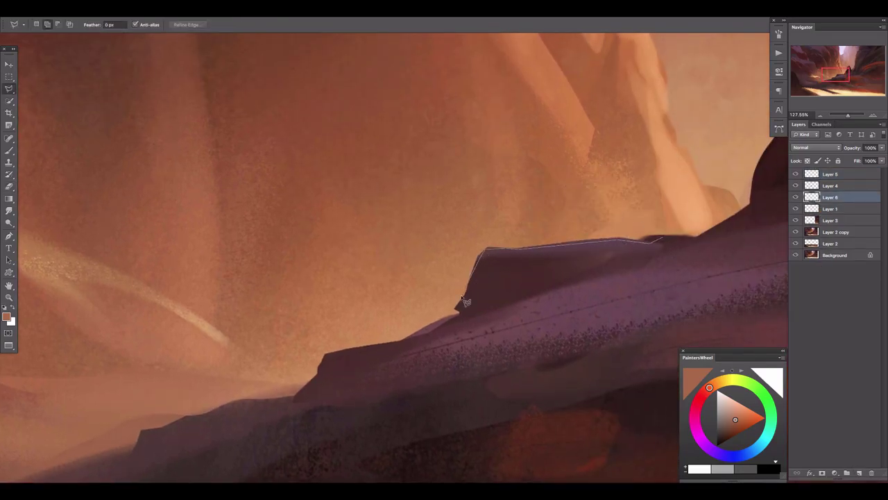
pyautogui.click(458, 306)
pyautogui.moveTo(458, 307); pyautogui.dragTo(611, 208)
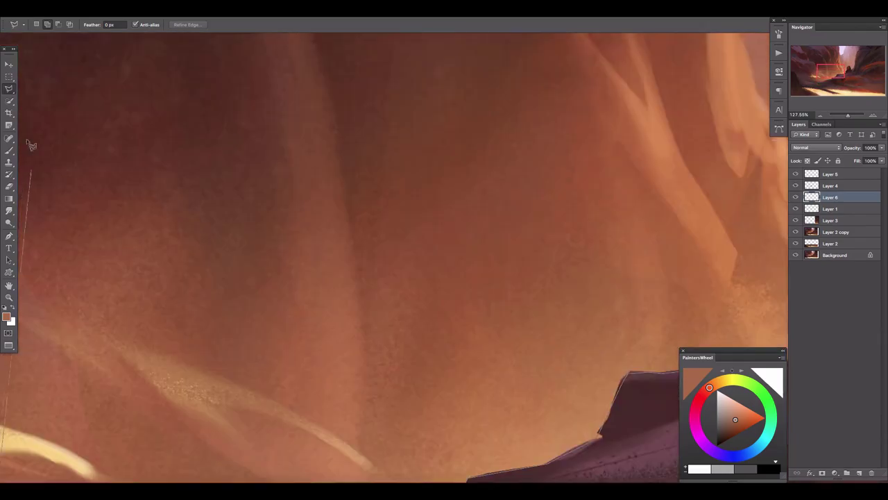
pyautogui.click(194, 77)
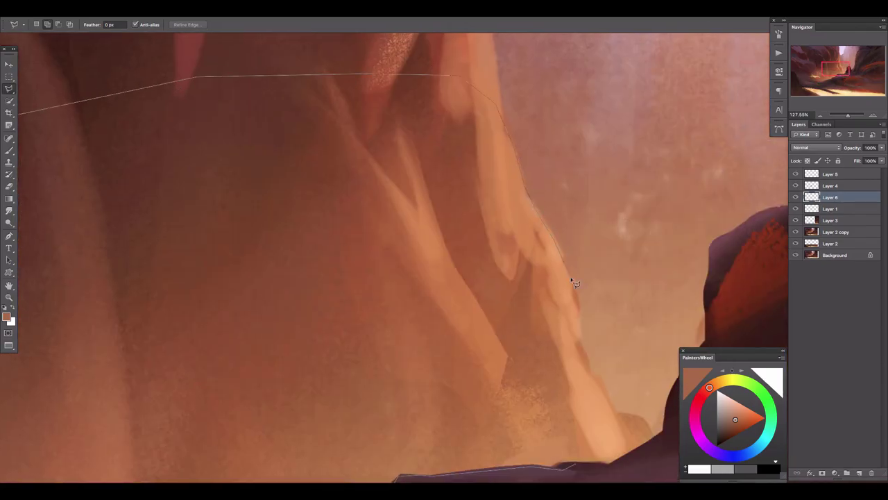
pyautogui.moveTo(575, 283); pyautogui.dragTo(560, 240)
# - Close the cliff selection and paint light peach strokes on the lit cliff on a new layer
pyautogui.click(550, 340)
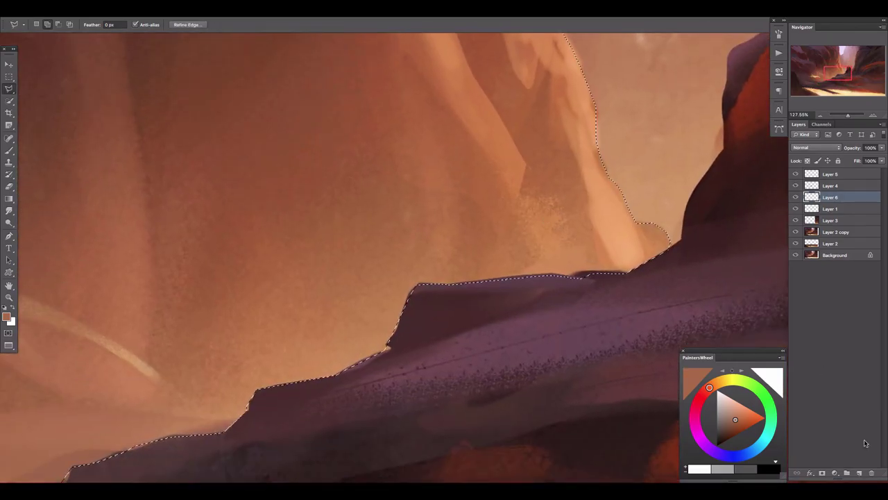
pyautogui.hotkey('ctrl', 'shift', 'alt', 'n')
pyautogui.press('b')
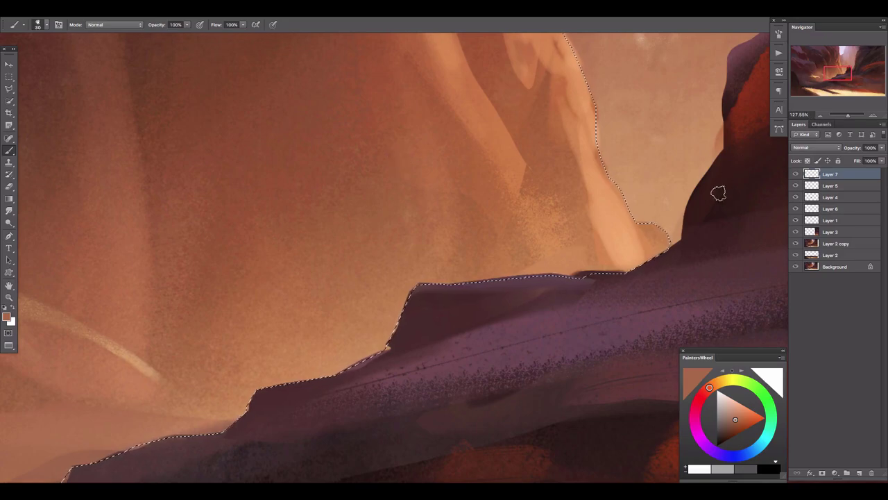
pyautogui.keyDown('alt'); pyautogui.click(629, 225); pyautogui.keyUp('alt')
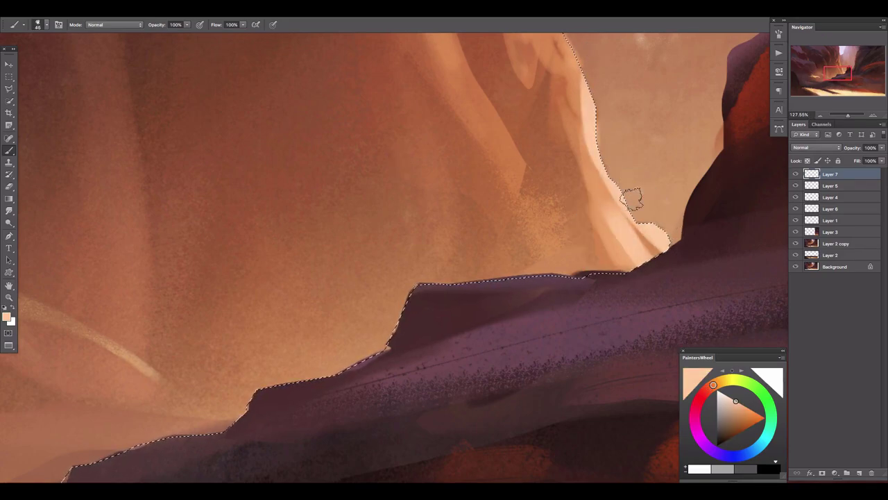
pyautogui.click(778, 34)
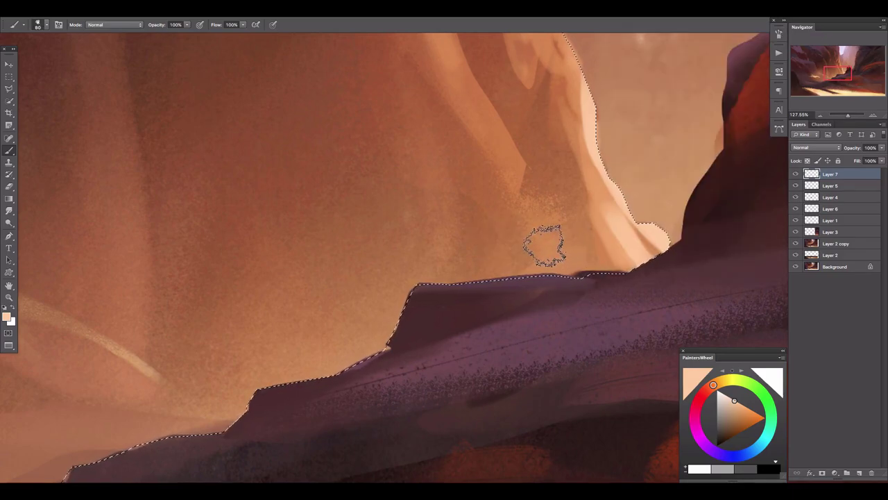
pyautogui.moveTo(544, 244); pyautogui.dragTo(466, 174)
pyautogui.moveTo(434, 98); pyautogui.dragTo(565, 214)
pyautogui.moveTo(510, 142)
pyautogui.mouseDown()
pyautogui.moveTo(565, 179)
pyautogui.moveTo(490, 250)
pyautogui.mouseUp()
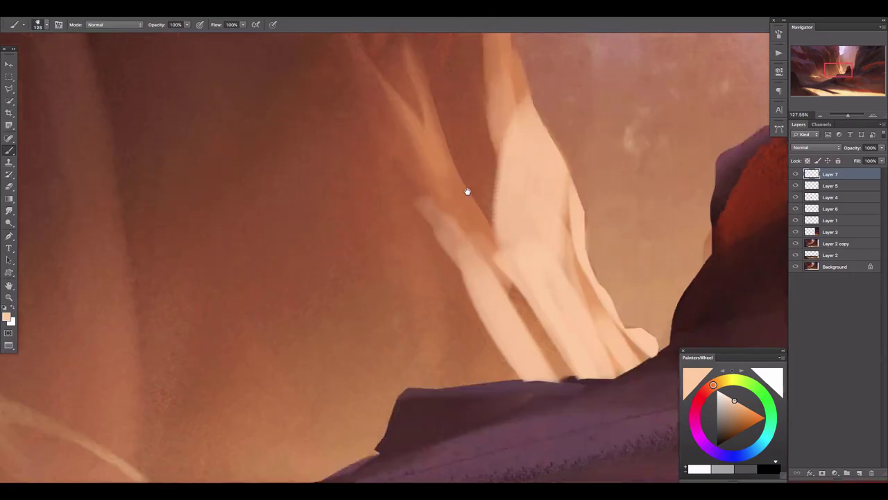
# - Paint large peach strokes across the middle cliff above the ledge
pyautogui.moveTo(467, 192); pyautogui.dragTo(522, 70)
pyautogui.moveTo(410, 206); pyautogui.dragTo(423, 186)
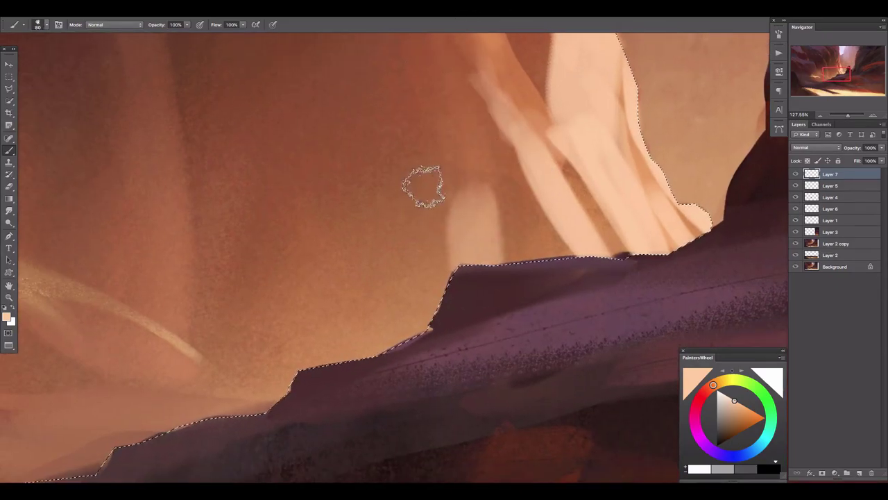
pyautogui.press('[')
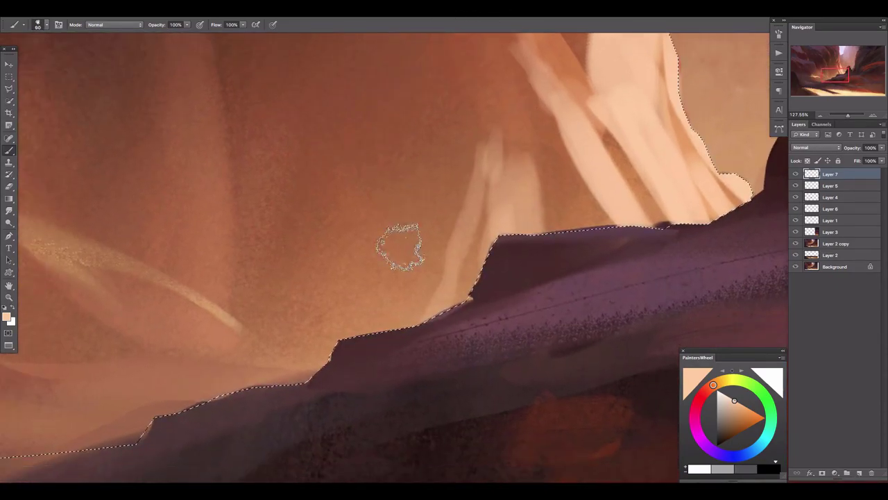
pyautogui.moveTo(406, 248)
pyautogui.mouseDown()
pyautogui.moveTo(347, 308)
pyautogui.moveTo(277, 278)
pyautogui.moveTo(357, 194)
pyautogui.mouseUp()
pyautogui.press('[')
# - Add a masked layer with a clipped layer above and drag a darker gradient over the peach strokes
pyautogui.click(860, 473)
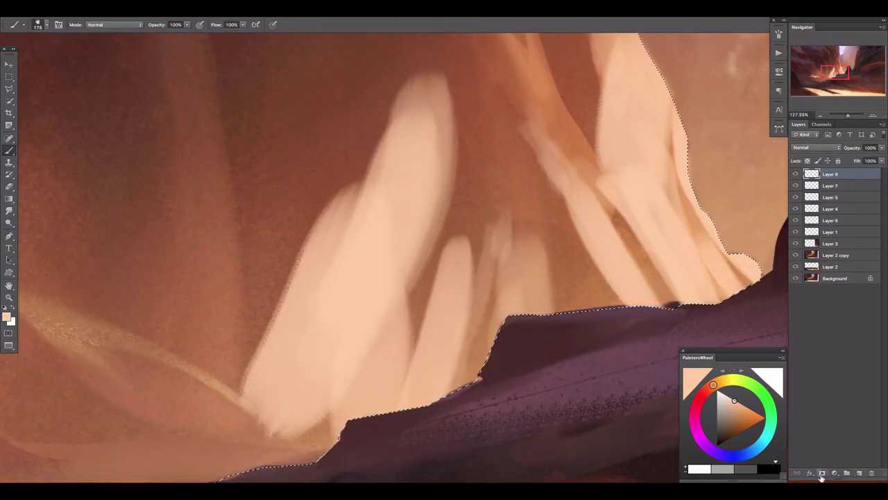
pyautogui.click(822, 473)
pyautogui.click(861, 472)
pyautogui.hotkey('ctrl', 'alt', 'g')
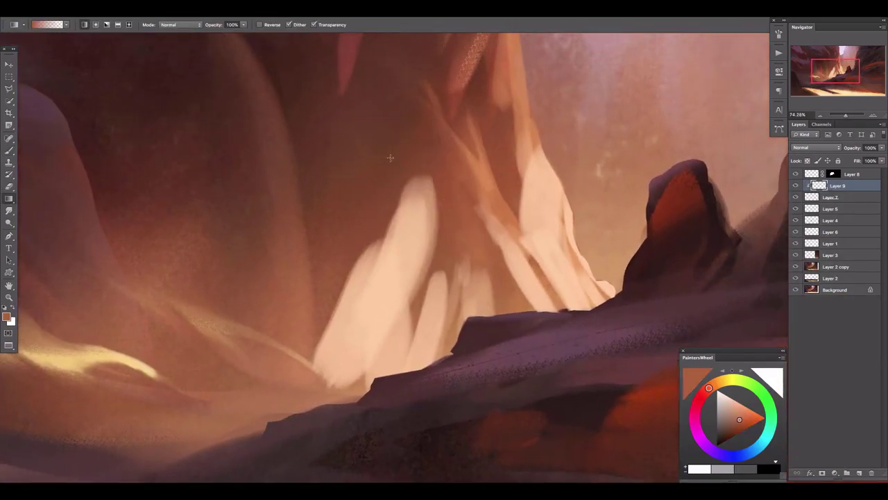
pyautogui.moveTo(390, 157); pyautogui.dragTo(782, 217)
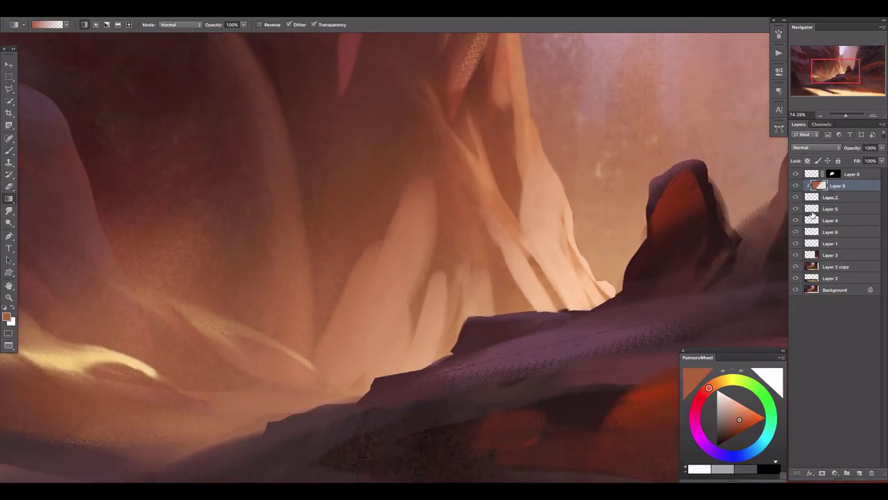
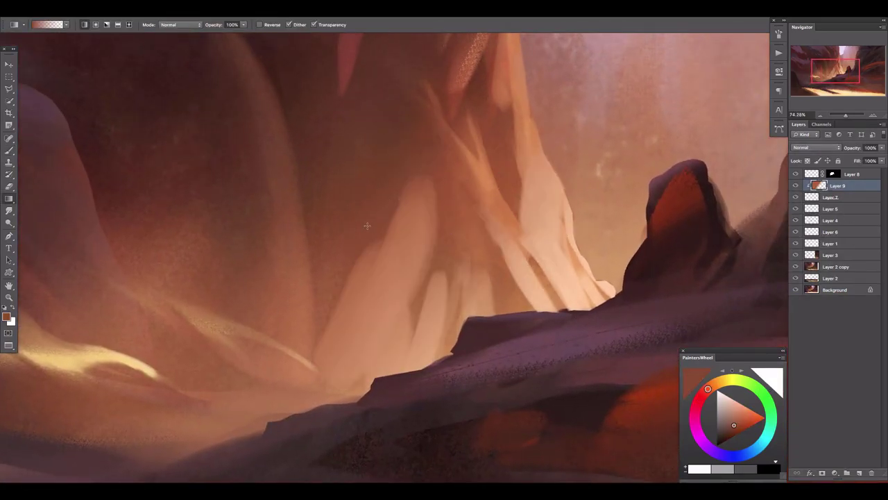
# - Redo the gradient on Layer 9 to darken the central peach cliff strokes
pyautogui.hotkey('ctrl', 'z')
pyautogui.hotkey('ctrl', 'z')
pyautogui.moveTo(342, 292); pyautogui.dragTo(598, 331)
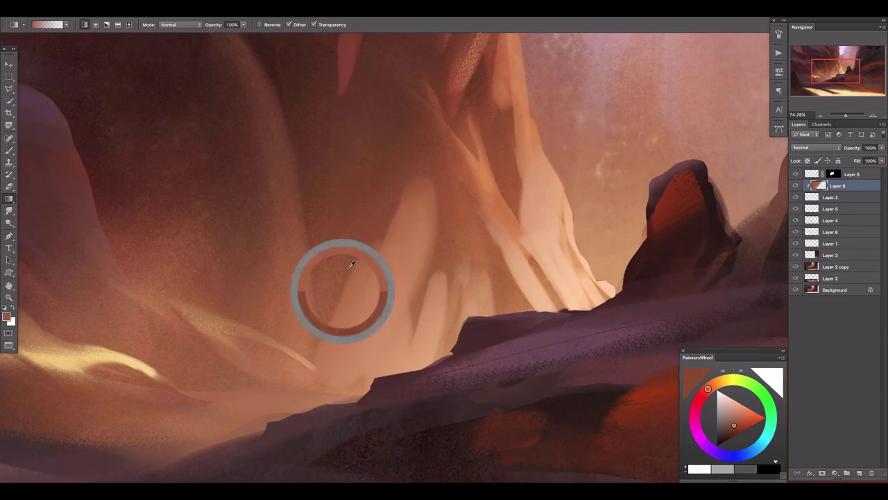
pyautogui.press('e')
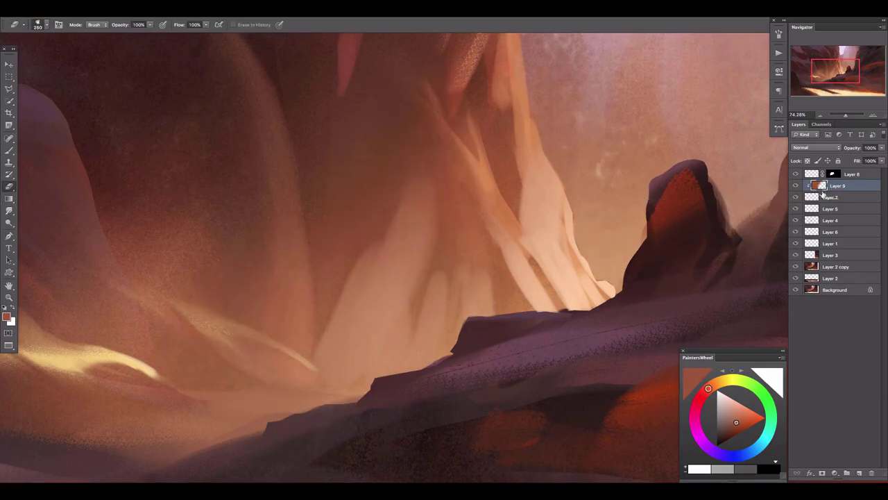
# - Add a layer mask to Layer 7 and brush black to soften strokes near the spire
pyautogui.hotkey('alt', '[')
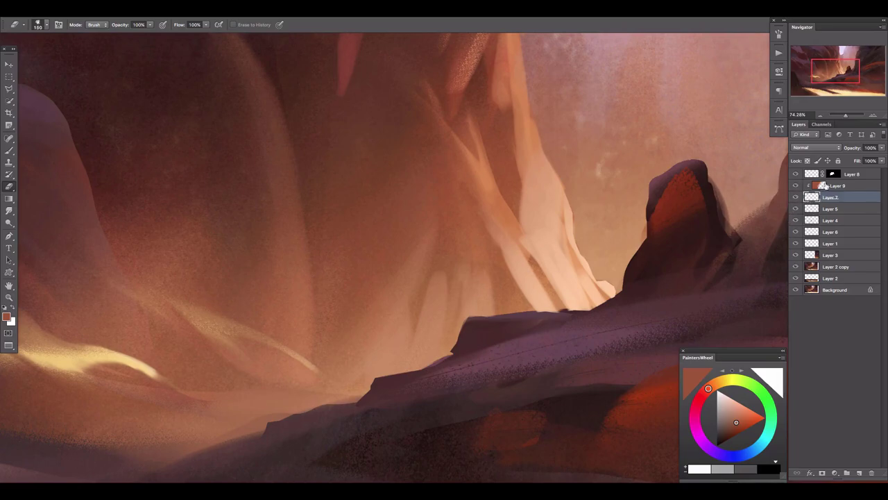
pyautogui.keyDown('shift'); pyautogui.click(837, 185); pyautogui.keyUp('shift')
pyautogui.click(10, 64)
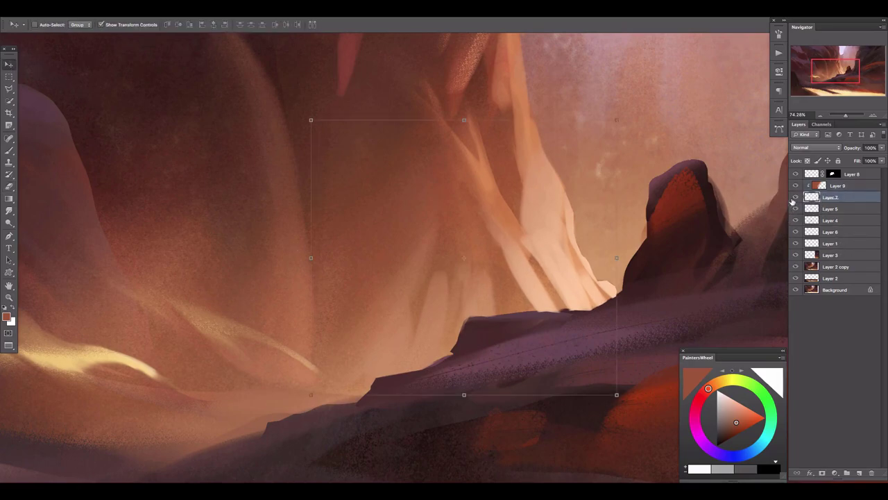
pyautogui.click(822, 472)
pyautogui.press('b')
pyautogui.press('d')
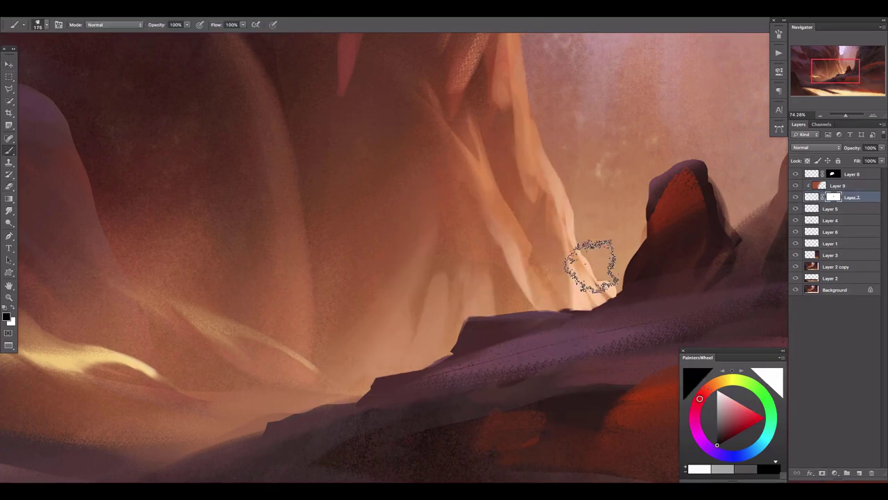
# - Add a new empty Layer 10 on top of the stack
pyautogui.scroll(-5, 783, 226)
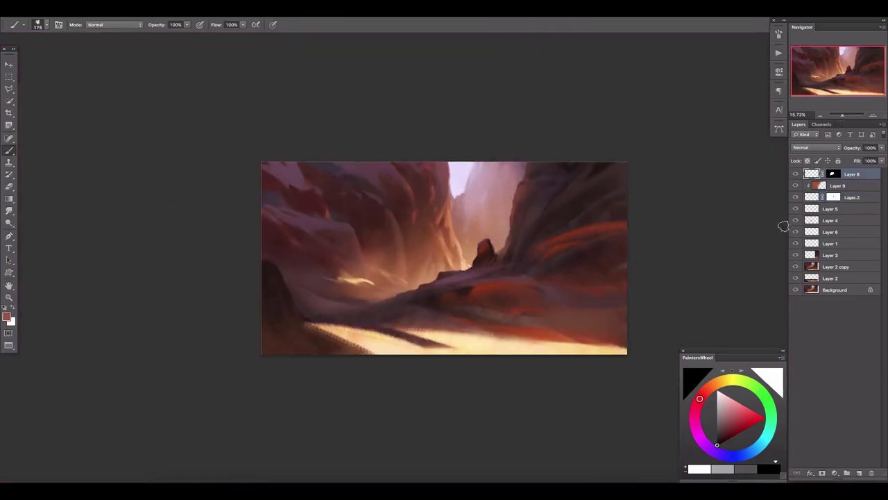
pyautogui.hotkey('ctrl', 'shift', 'alt', 'n')
pyautogui.scroll(1, 492, 242)
# - Paint a first light-orange highlight along the red rock hump on Layer 10
pyautogui.moveTo(621, 336); pyautogui.dragTo(587, 301)
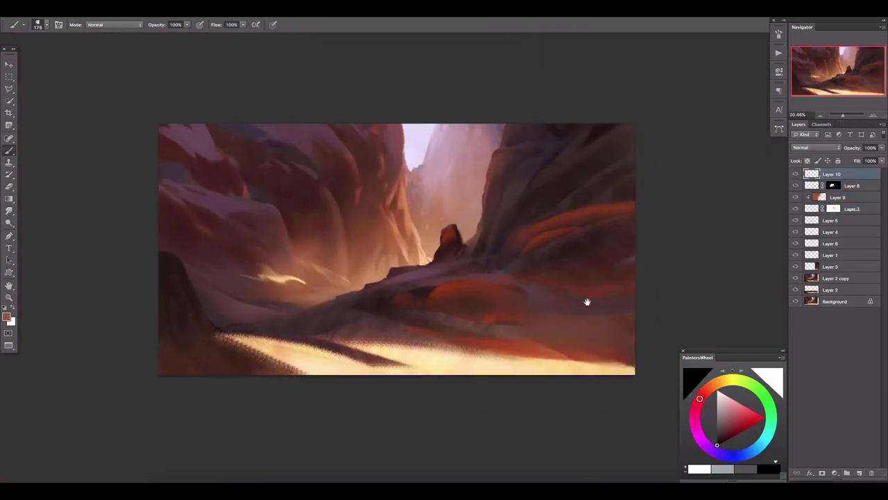
pyautogui.scroll(1, 481, 301)
pyautogui.scroll(2, 505, 292)
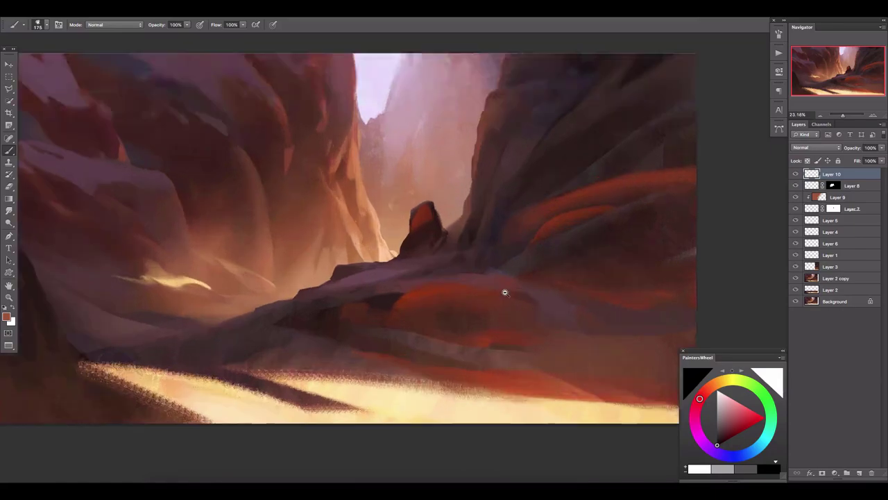
pyautogui.scroll(3, 542, 283)
pyautogui.hscroll(-3, 542, 283)
pyautogui.press('[')
pyautogui.press('[')
pyautogui.press('[')
pyautogui.keyDown('alt'); pyautogui.click(510, 292); pyautogui.keyUp('alt')
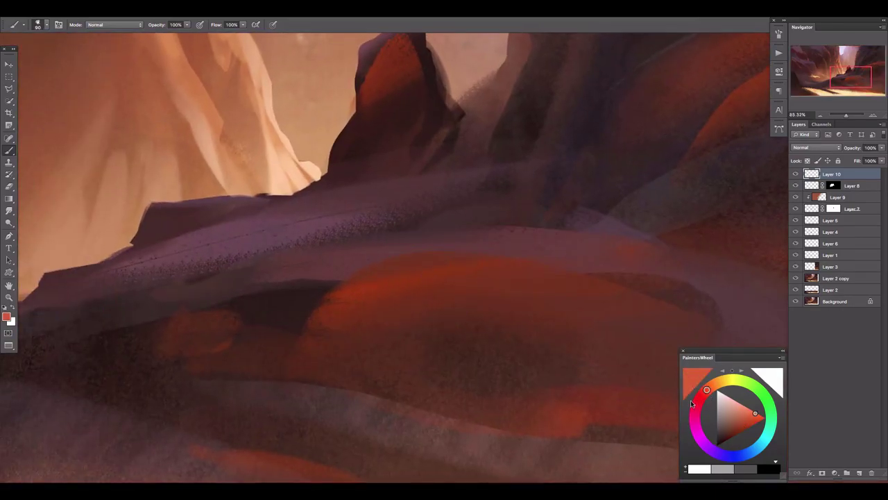
pyautogui.scroll(-2, 745, 280)
pyautogui.hscroll(-1, 745, 280)
pyautogui.press(']')
pyautogui.moveTo(503, 202)
pyautogui.mouseDown()
pyautogui.moveTo(407, 218)
pyautogui.moveTo(511, 202)
pyautogui.moveTo(592, 210)
pyautogui.moveTo(423, 229)
pyautogui.mouseUp()
# - Extend the light-orange bands across the hump's right end with smaller and larger brushes
pyautogui.press('[')
pyautogui.press('[')
pyautogui.press('[')
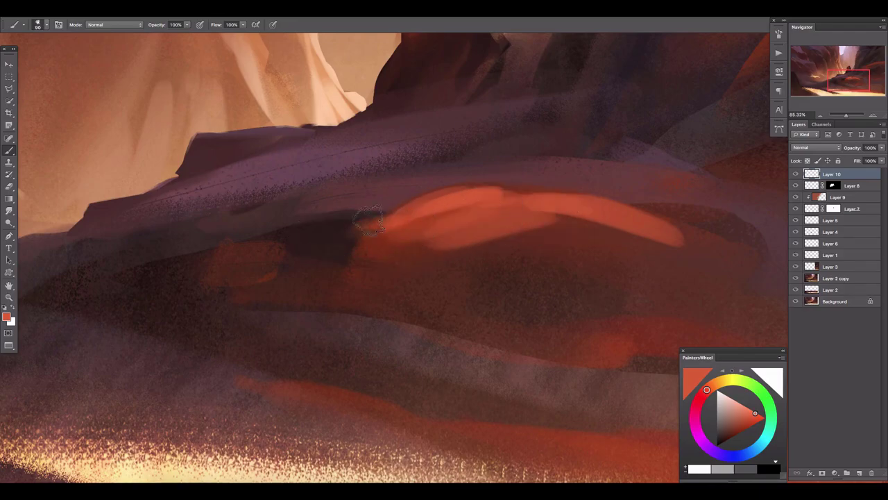
pyautogui.hscroll(3, 286, 224)
pyautogui.press('[')
pyautogui.moveTo(508, 214); pyautogui.dragTo(604, 213)
pyautogui.hscroll(2, 521, 213)
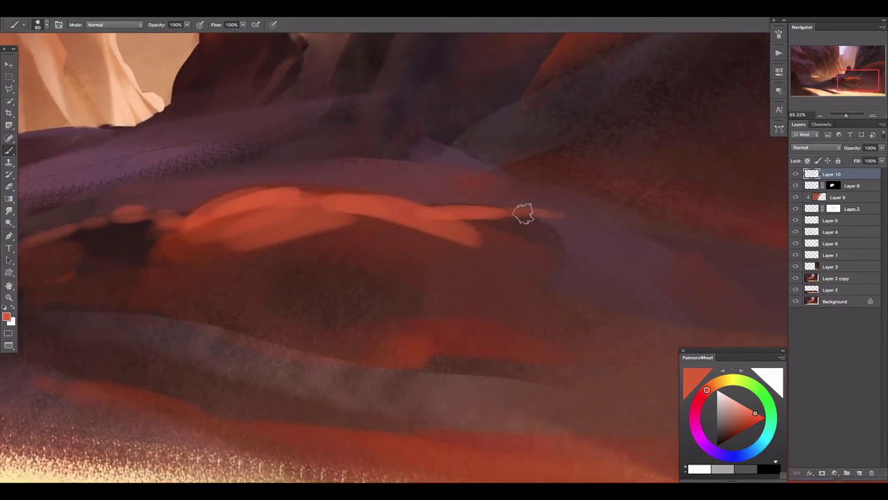
pyautogui.moveTo(526, 199); pyautogui.dragTo(467, 194)
pyautogui.hscroll(3, 468, 194)
pyautogui.press(']')
pyautogui.press(']')
pyautogui.press(']')
pyautogui.moveTo(361, 174)
pyautogui.mouseDown()
pyautogui.moveTo(611, 210)
pyautogui.moveTo(760, 208)
pyautogui.mouseUp()
# - Fade the highlight layer to 40% opacity and add empty Layer 11
pyautogui.hscroll(-2, 451, 253)
pyautogui.hscroll(-5, 426, 248)
pyautogui.moveTo(882, 160); pyautogui.dragTo(856, 161)
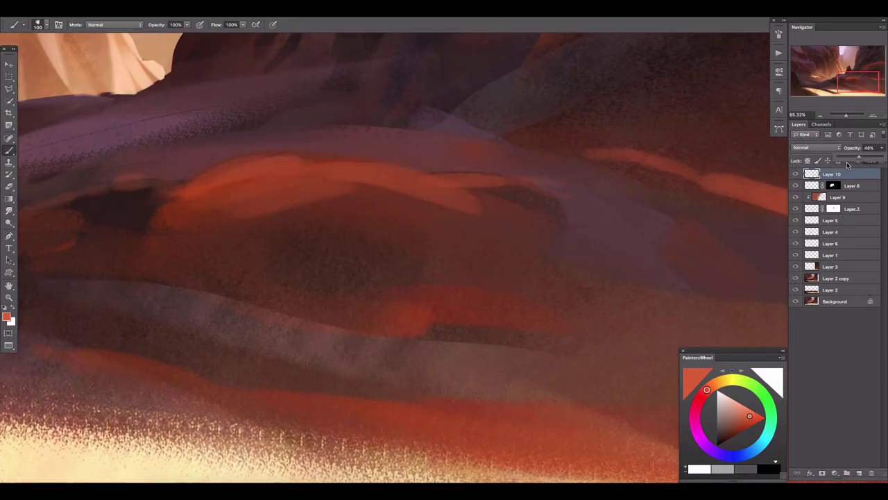
pyautogui.click(859, 473)
# - Mirror the canvas horizontally, try smudging on the Layer 2 copy, and undo it
pyautogui.moveTo(845, 115); pyautogui.dragTo(844, 114)
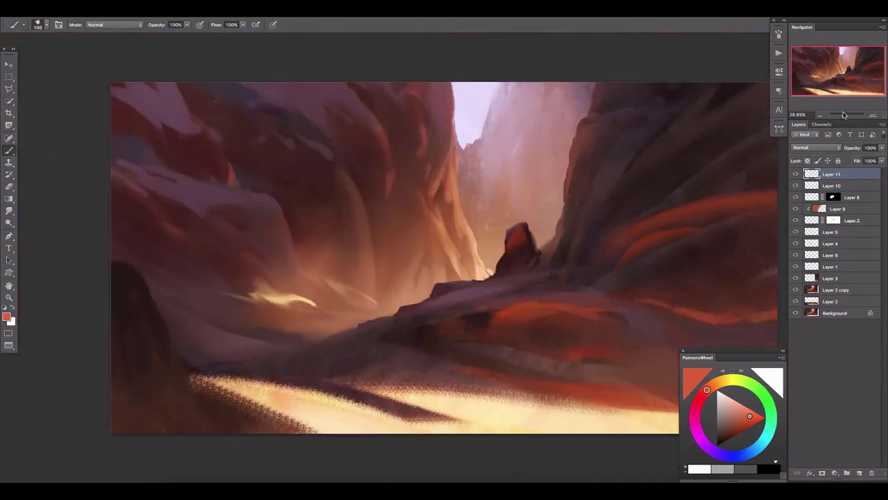
pyautogui.press('h')
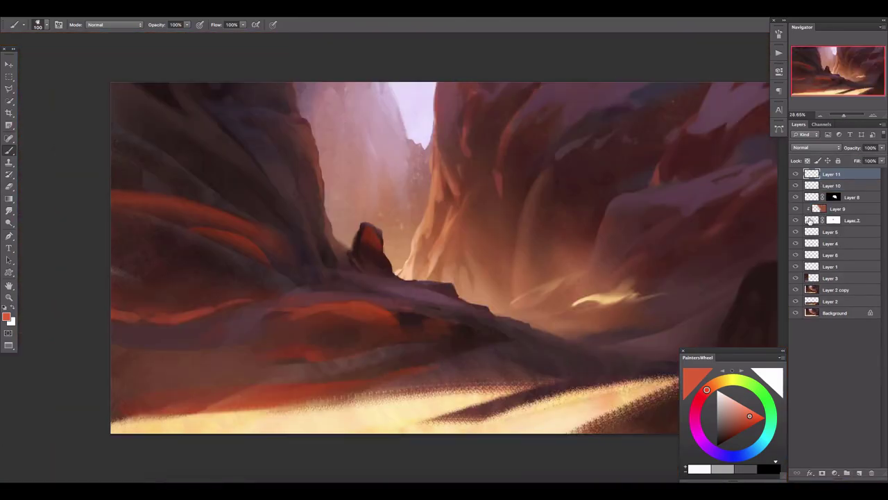
pyautogui.click(830, 301)
pyautogui.scroll(2, 503, 135)
pyautogui.press('r')
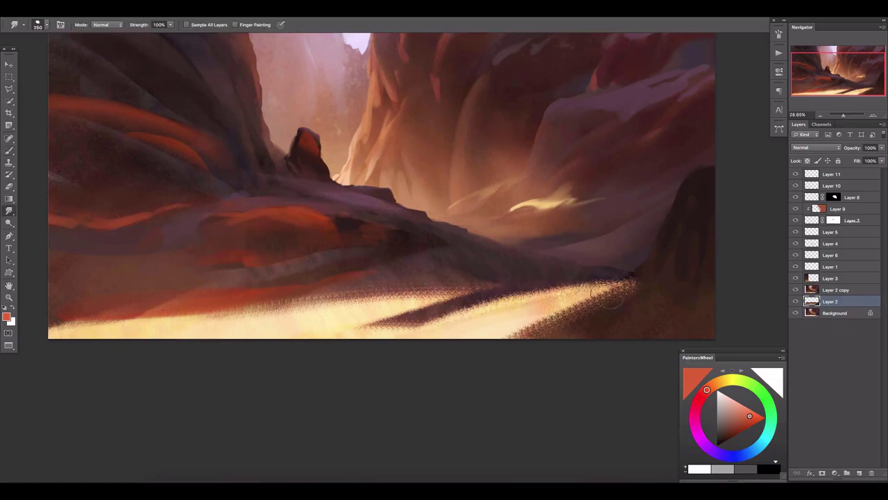
pyautogui.click(836, 289)
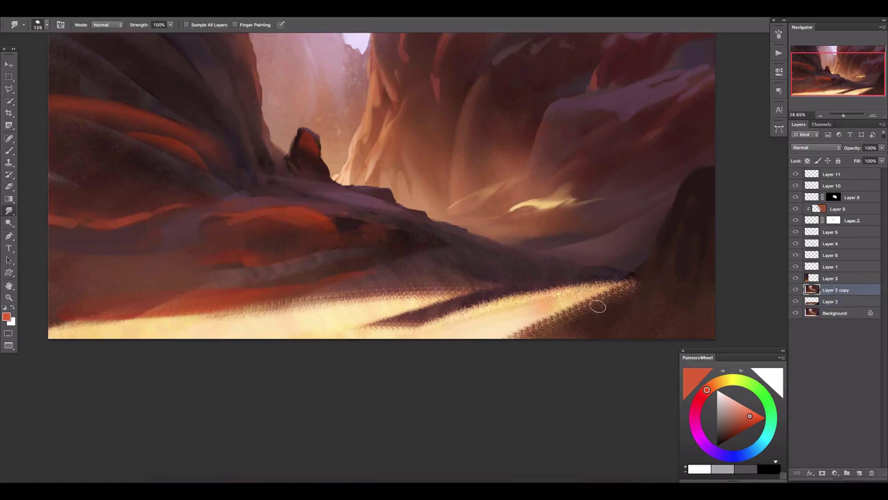
pyautogui.hotkey('ctrl', 'z')
pyautogui.hotkey('alt', 'shift', ']')
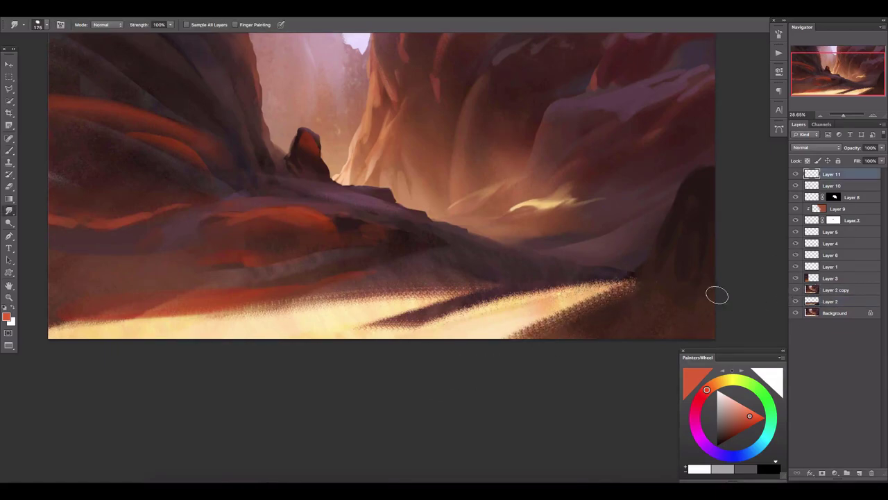
# - Paint dark brown shading at the lower right on Layer 11 and set it to 15% opacity
pyautogui.press('b')
pyautogui.keyDown('alt'); pyautogui.click(621, 320); pyautogui.keyUp('alt')
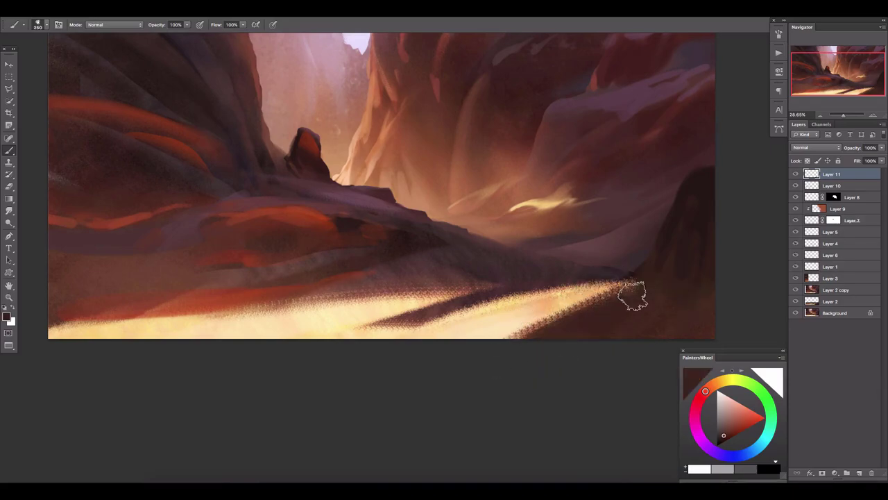
pyautogui.keyDown('alt'); pyautogui.click(688, 228); pyautogui.keyUp('alt')
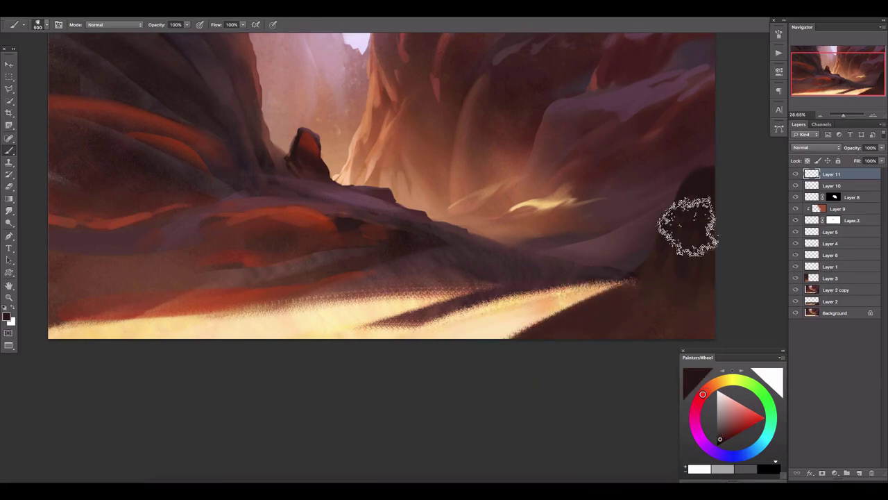
pyautogui.moveTo(883, 148); pyautogui.dragTo(847, 160)
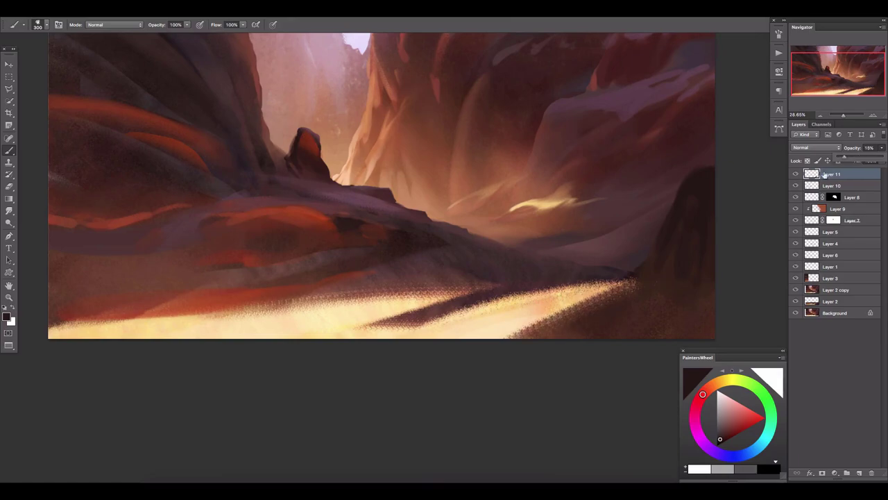
pyautogui.scroll(3, 607, 234)
pyautogui.scroll(2, 406, 156)
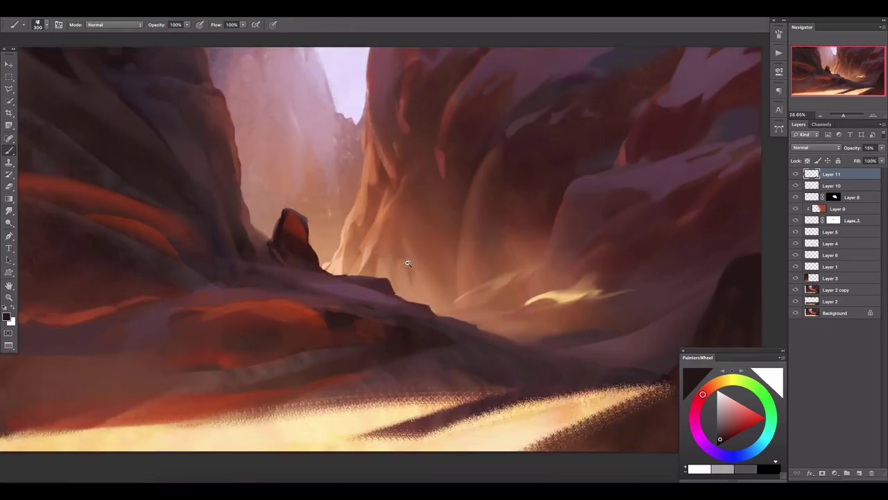
pyautogui.scroll(2, 349, 226)
pyautogui.scroll(2, 349, 227)
pyautogui.scroll(2, 349, 226)
# - Add Layer 12 and make a Color Range selection of the canyon centre
pyautogui.click(859, 472)
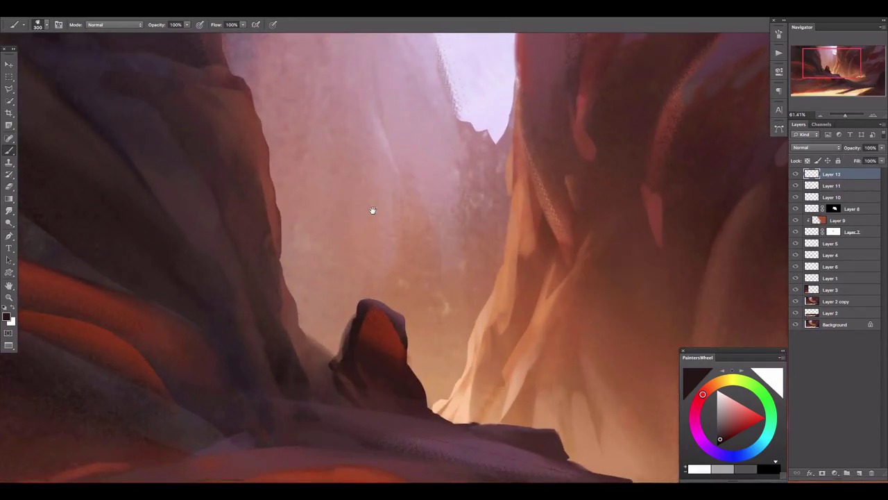
pyautogui.moveTo(371, 208); pyautogui.dragTo(378, 228)
pyautogui.press('l')
pyautogui.click(197, 8)
pyautogui.click(207, 101)
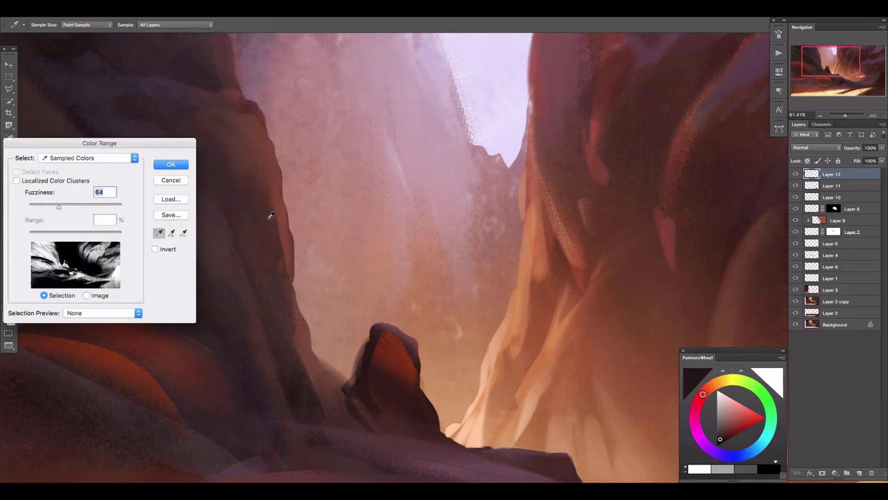
pyautogui.moveTo(70, 206); pyautogui.dragTo(78, 210)
pyautogui.press('Return')
# - Add Layer 13 masked by the selection and sample a light peach from the cliff
pyautogui.click(859, 473)
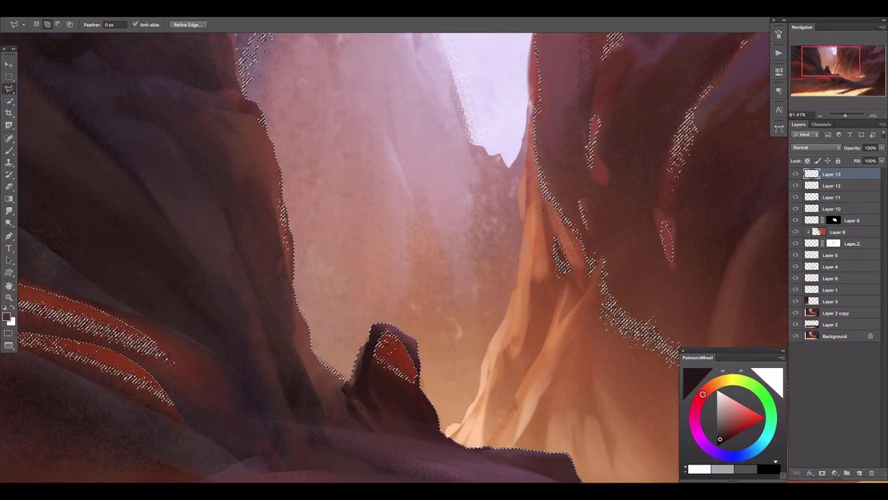
pyautogui.click(822, 473)
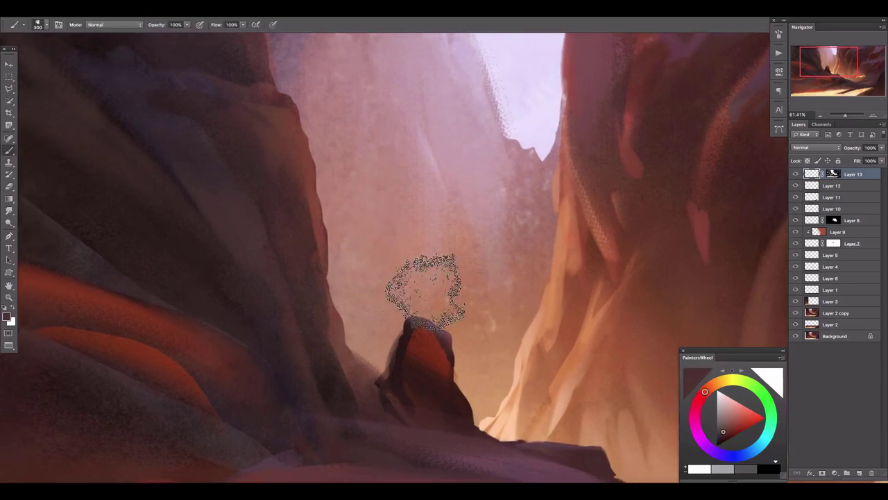
pyautogui.press('b')
pyautogui.click(778, 124)
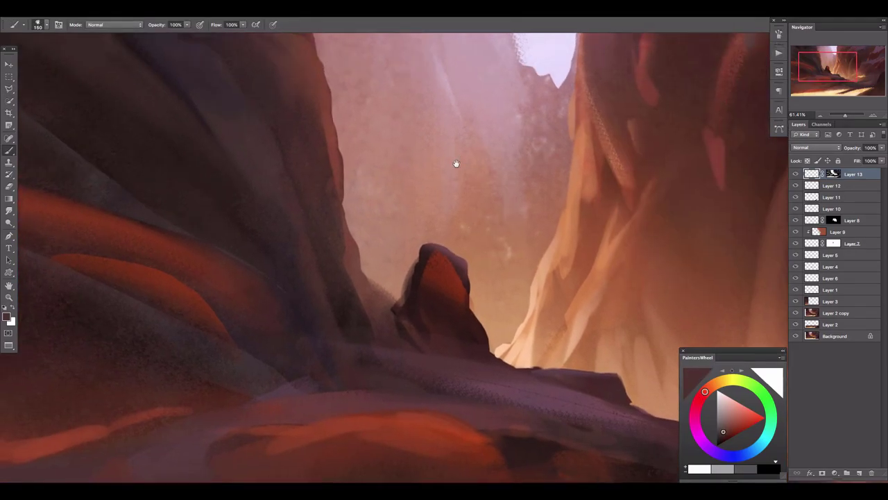
pyautogui.keyDown('alt'); pyautogui.click(538, 293); pyautogui.keyUp('alt')
pyautogui.scroll(1, 538, 293)
# - Paint light peach haze above the rock spire and across the upper-middle canyon
pyautogui.moveTo(378, 319); pyautogui.dragTo(396, 172)
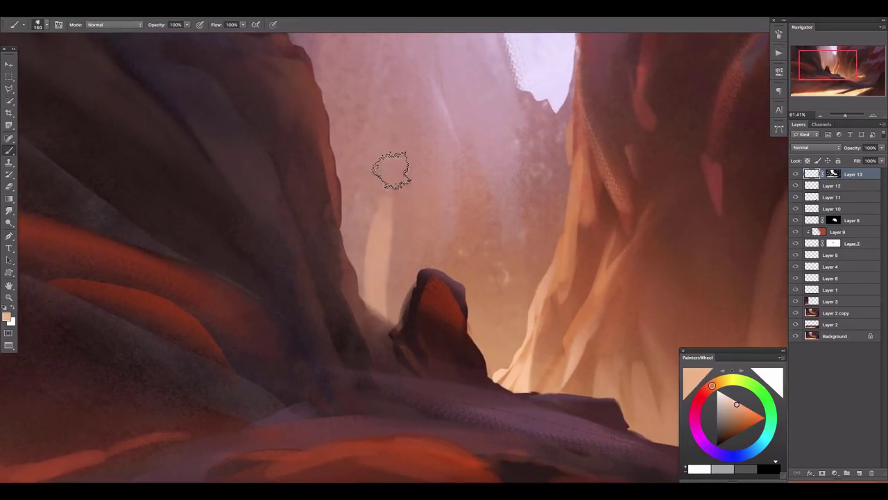
pyautogui.moveTo(357, 238); pyautogui.dragTo(368, 121)
pyautogui.press('[')
pyautogui.press('[')
pyautogui.press('[')
pyautogui.scroll(2, 411, 192)
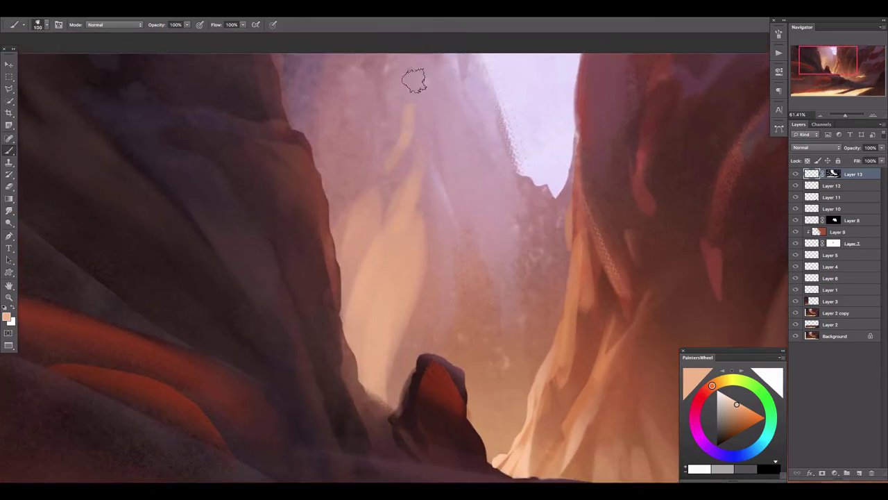
pyautogui.press(']')
pyautogui.press(']')
pyautogui.press(']')
pyautogui.press(']')
pyautogui.press(']')
pyautogui.press(']')
pyautogui.press(']')
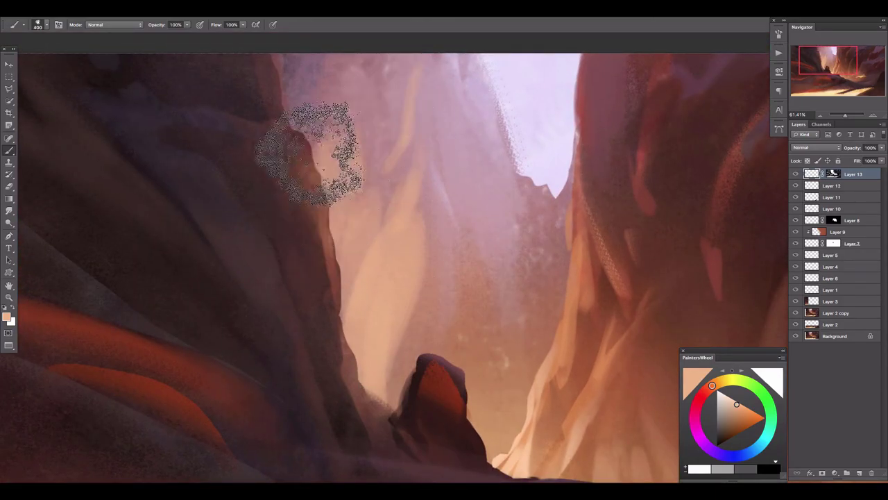
pyautogui.moveTo(308, 152); pyautogui.dragTo(312, 125)
pyautogui.press('[')
pyautogui.press('[')
pyautogui.press('[')
pyautogui.moveTo(387, 103); pyautogui.dragTo(382, 118)
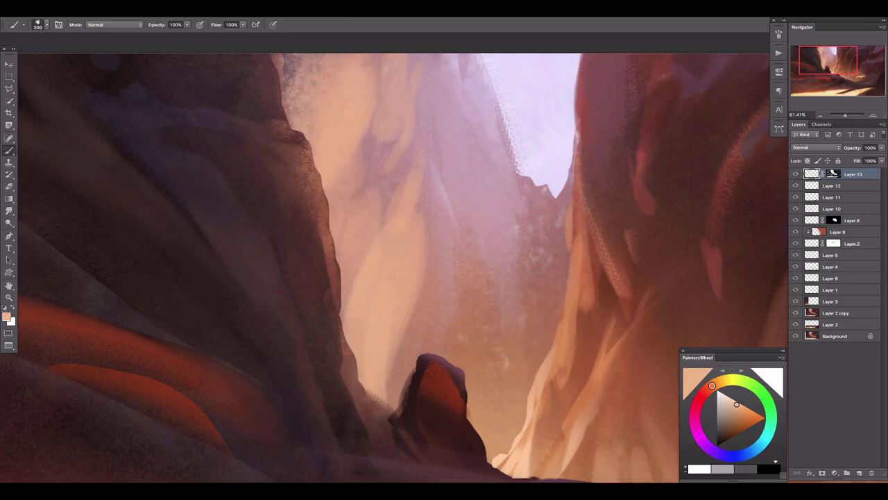
# - Add a new clipped Layer 14 above Layer 13
pyautogui.rightClick(828, 359)
pyautogui.press('Escape')
pyautogui.hotkey('ctrl', 'shift', 'alt', 'n')
pyautogui.scroll(-3, 456, 252)
pyautogui.press('g')
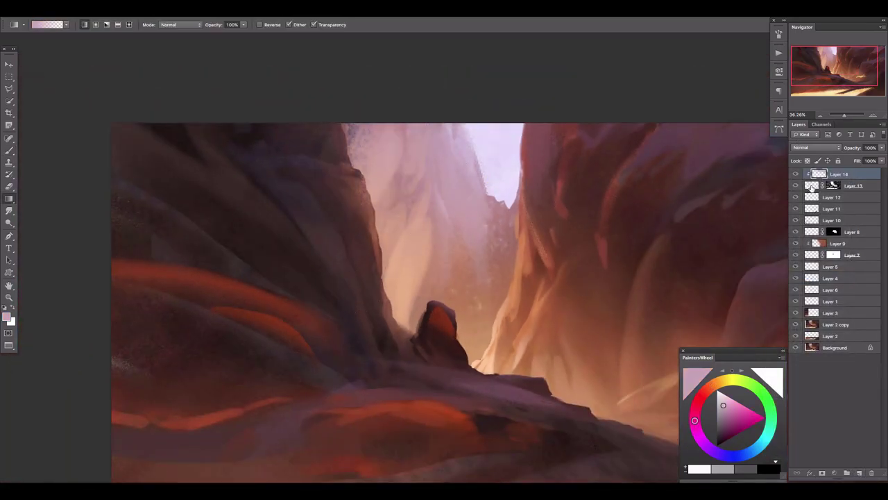
# - Lower Layer 13's opacity to soften the peach haze
pyautogui.click(811, 186)
pyautogui.click(882, 147)
pyautogui.moveTo(880, 160); pyautogui.dragTo(873, 160)
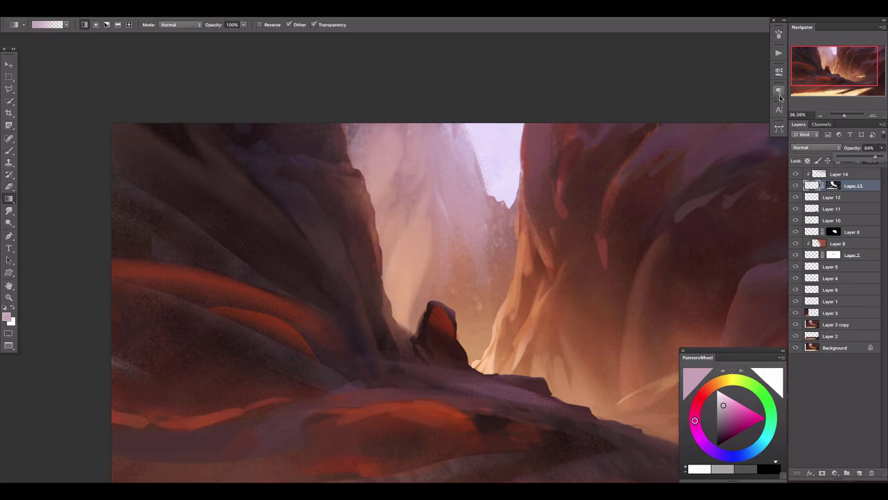
pyautogui.press('e')
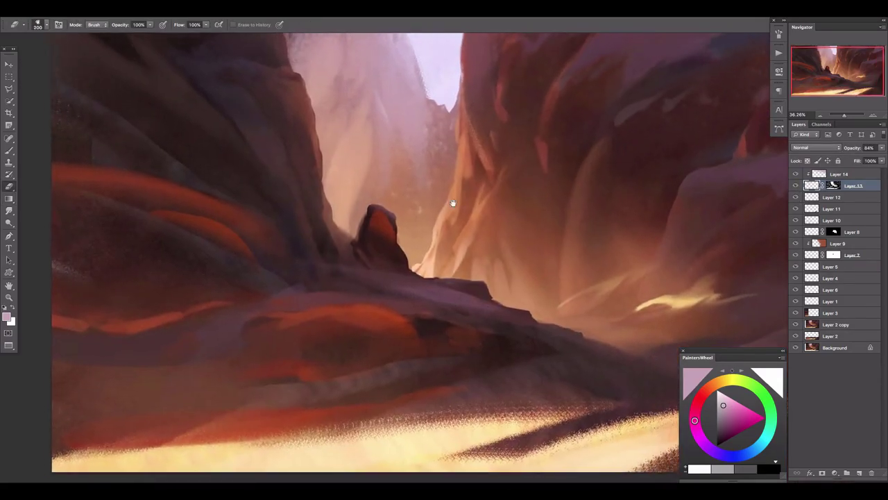
# - Group Layers 14–1, flatten into a single Background, and flip the canvas horizontally
pyautogui.click(820, 174)
pyautogui.moveTo(843, 118); pyautogui.dragTo(843, 117)
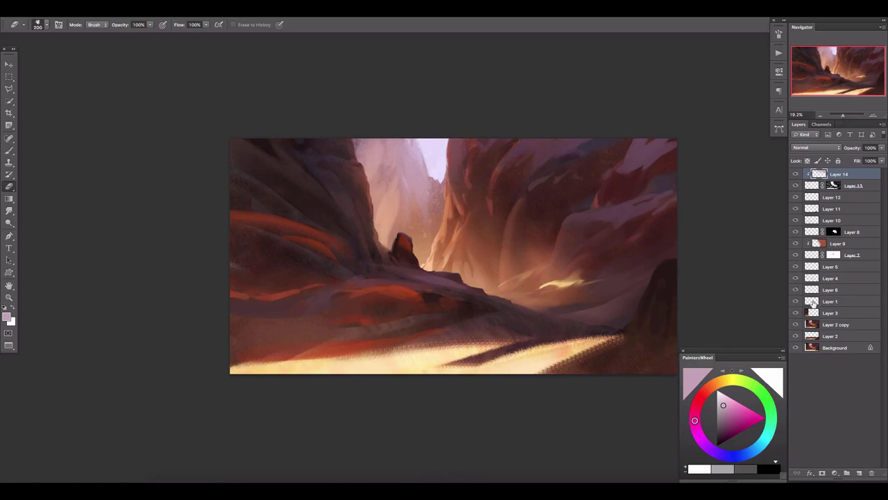
pyautogui.keyDown('shift'); pyautogui.click(813, 303); pyautogui.keyUp('shift')
pyautogui.hotkey('ctrl', 'g')
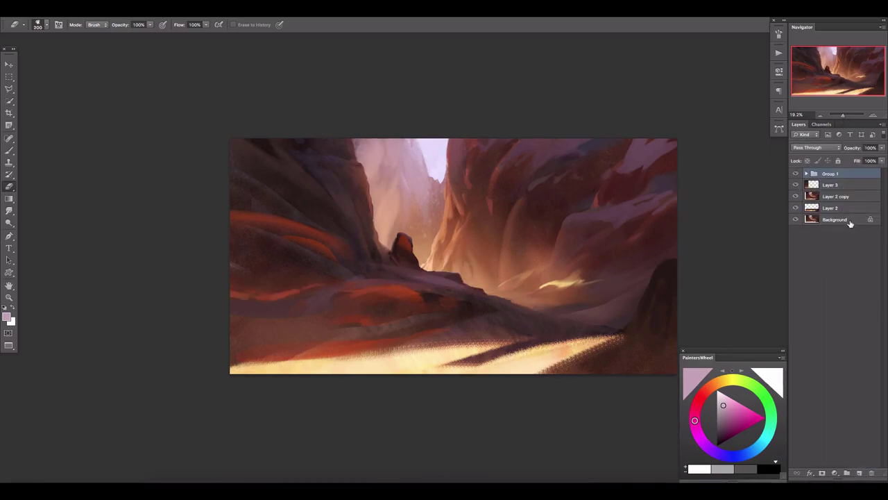
pyautogui.rightClick(850, 223)
pyautogui.click(798, 291)
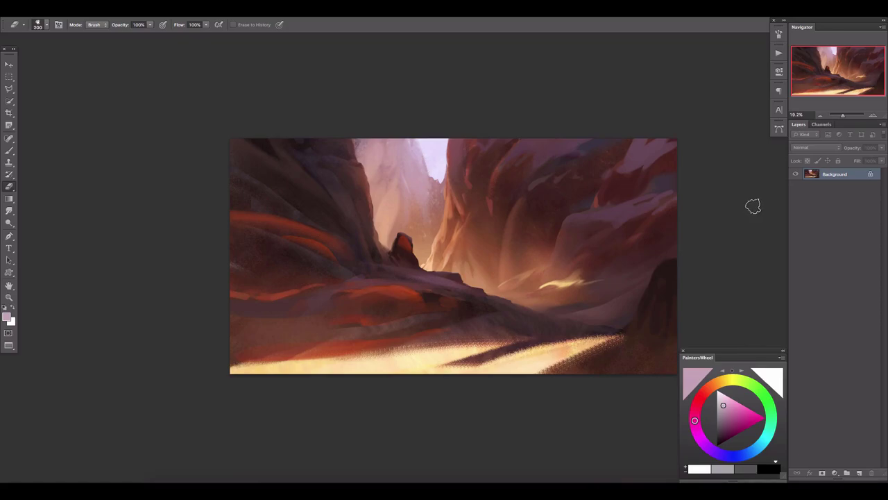
pyautogui.hotkey('ctrl', 'shift', 'h')
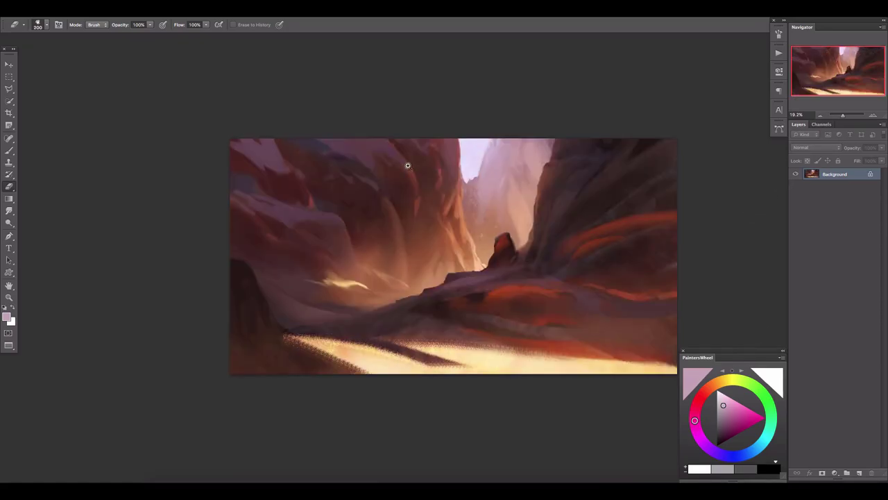
# - Select the light tones with Color Range and copy them to a new layer
pyautogui.press('l')
pyautogui.click(186, 7)
pyautogui.click(203, 102)
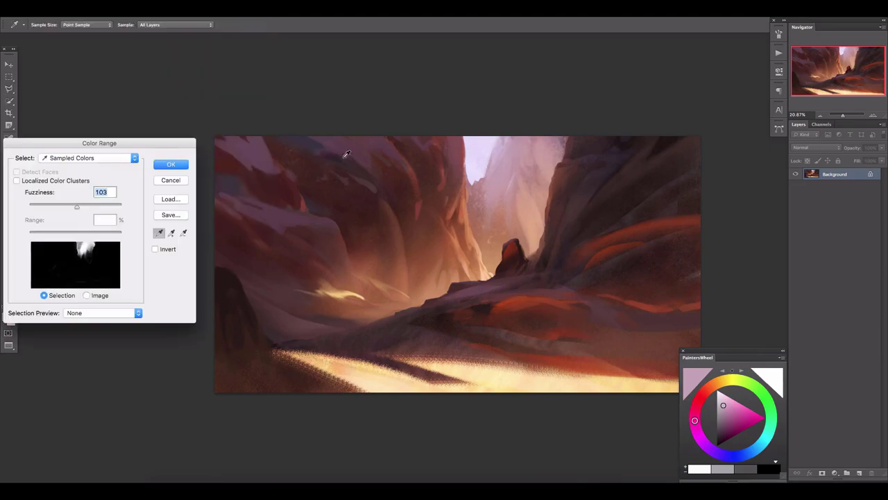
pyautogui.press('Return')
pyautogui.hotkey('ctrl', 'j')
# - Skew, flip and stretch the copied light areas across the canyon in Lighten blend mode
pyautogui.hotkey('ctrl', 't')
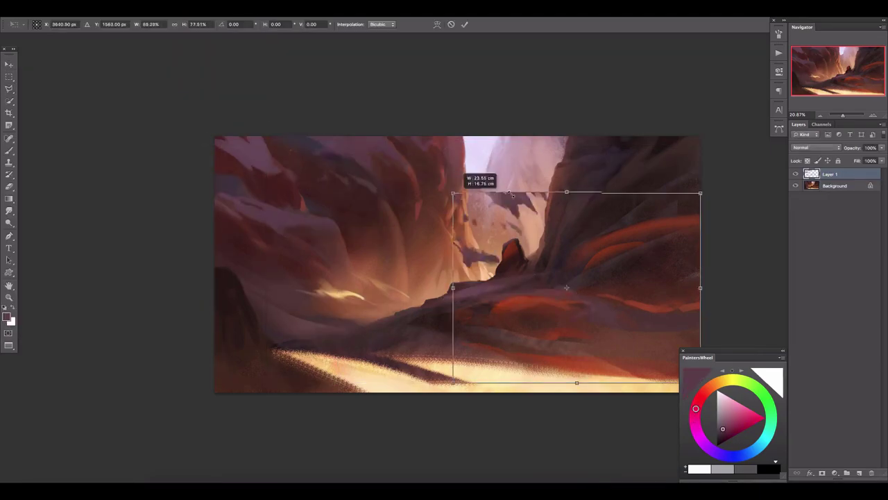
pyautogui.moveTo(476, 178); pyautogui.dragTo(302, 210)
pyautogui.click(816, 147)
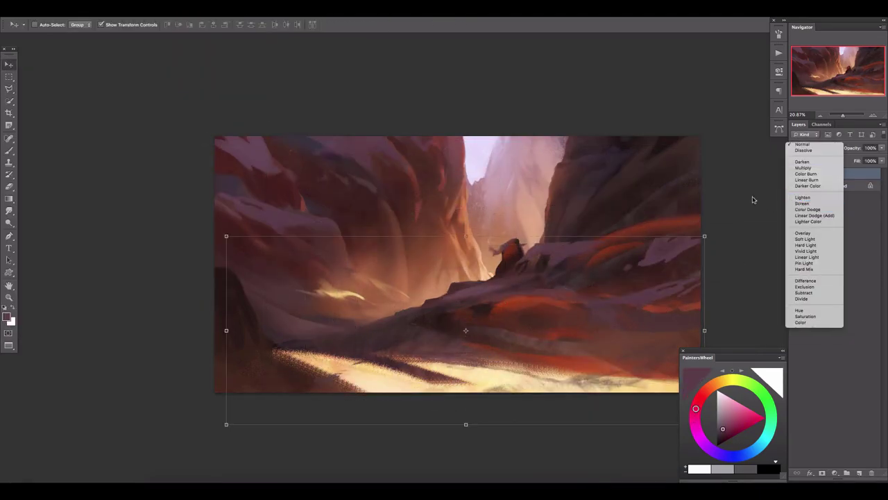
pyautogui.click(812, 212)
pyautogui.moveTo(225, 233)
pyautogui.mouseDown()
pyautogui.moveTo(278, 288)
pyautogui.moveTo(20, 291)
pyautogui.mouseUp()
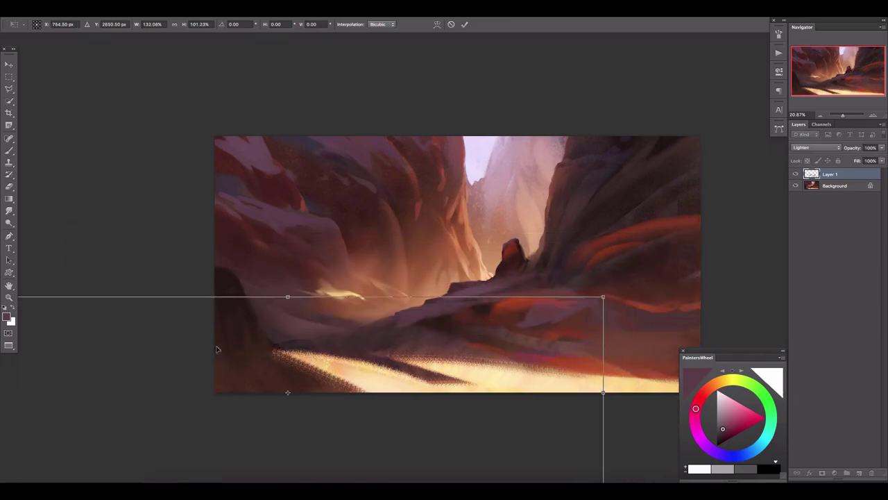
pyautogui.moveTo(366, 342); pyautogui.dragTo(533, 164)
pyautogui.moveTo(498, 303)
pyautogui.mouseDown()
pyautogui.moveTo(500, 458)
pyautogui.moveTo(559, 252)
pyautogui.moveTo(511, 190)
pyautogui.moveTo(512, 83)
pyautogui.moveTo(432, 127)
pyautogui.moveTo(402, 131)
pyautogui.mouseUp()
pyautogui.hotkey('ctrl', 'z')
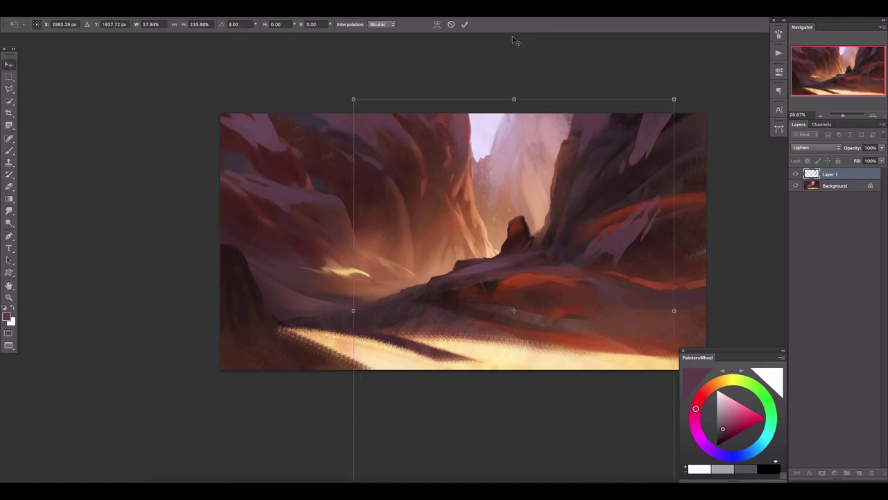
pyautogui.press('Return')
pyautogui.press('e')
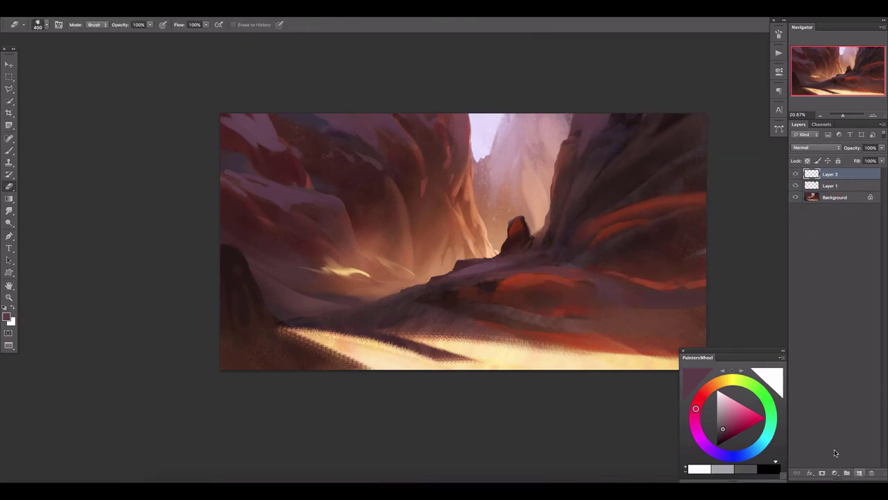
# - Paint a darker red stroke on the ridge and lower Layer 2's opacity to fade it
pyautogui.scroll(2, 511, 264)
pyautogui.scroll(1, 511, 264)
pyautogui.press('b')
pyautogui.press(']')
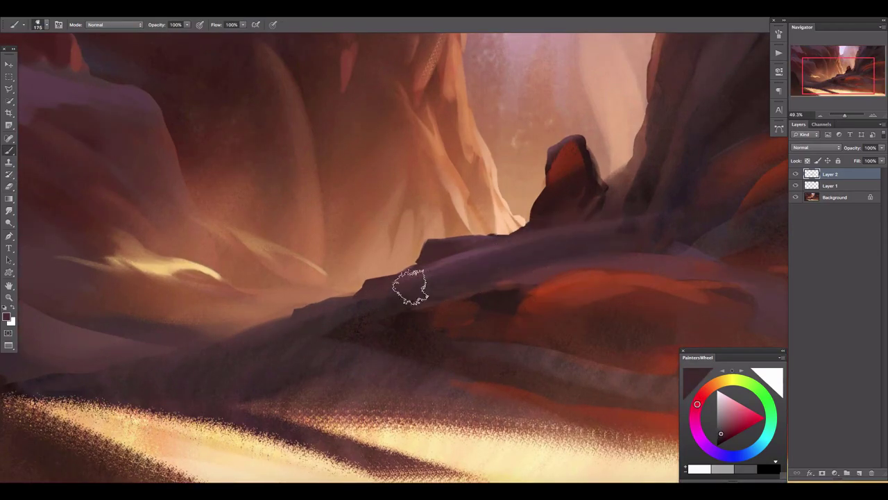
pyautogui.keyDown('alt'); pyautogui.click(497, 281); pyautogui.keyUp('alt')
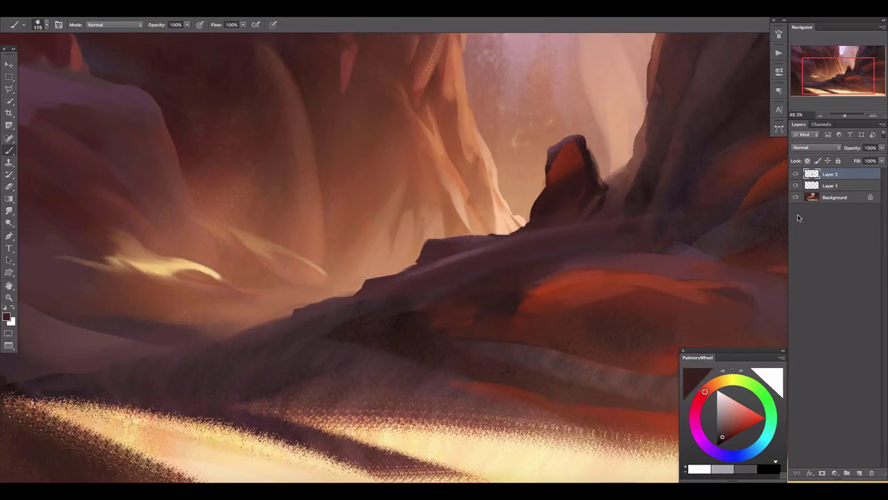
pyautogui.press('[')
pyautogui.moveTo(880, 152); pyautogui.dragTo(857, 161)
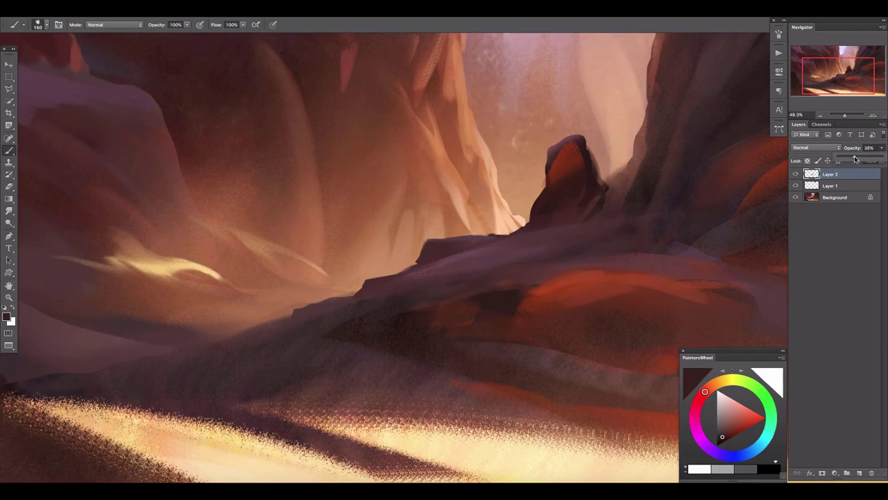
# - Add a new Layer 3 and sample a red from the canyon rock
pyautogui.click(859, 472)
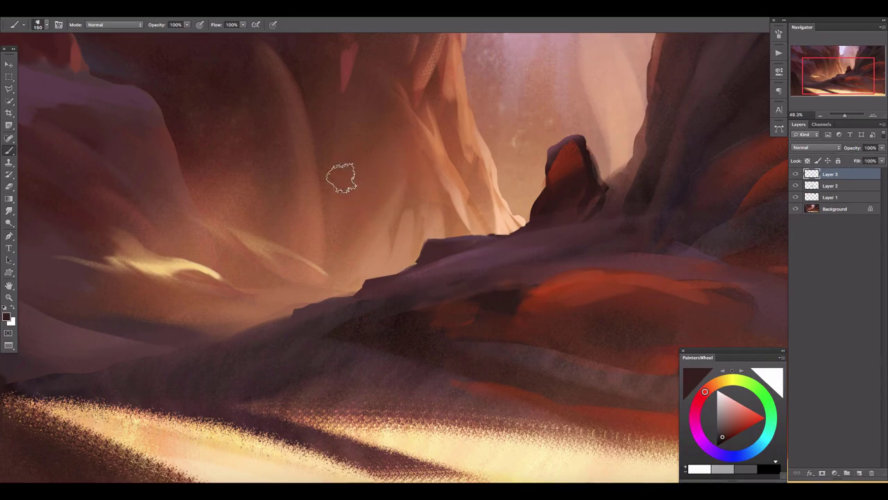
pyautogui.scroll(3, 341, 178)
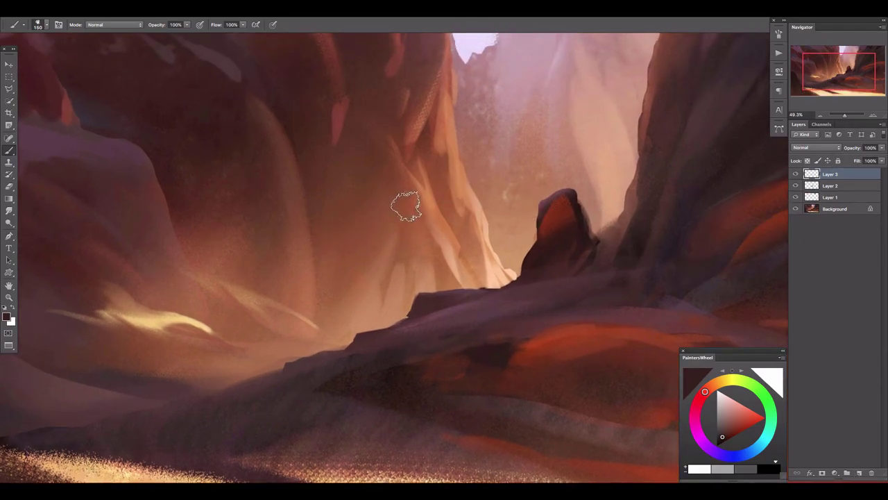
pyautogui.scroll(3, 414, 212)
pyautogui.scroll(-5, 406, 201)
pyautogui.keyDown('alt'); pyautogui.click(519, 263); pyautogui.keyUp('alt')
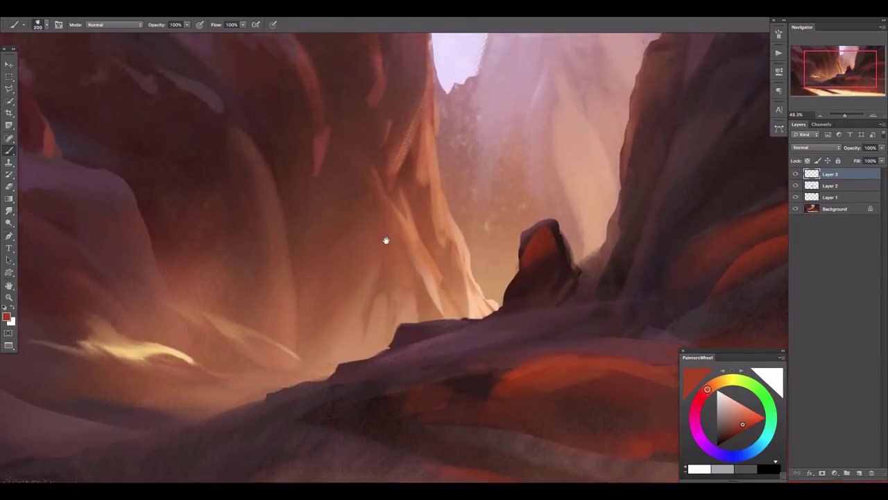
# - Bring the upper canyon walls into view and start a lasso around the distant cliff
pyautogui.moveTo(354, 99); pyautogui.dragTo(465, 224)
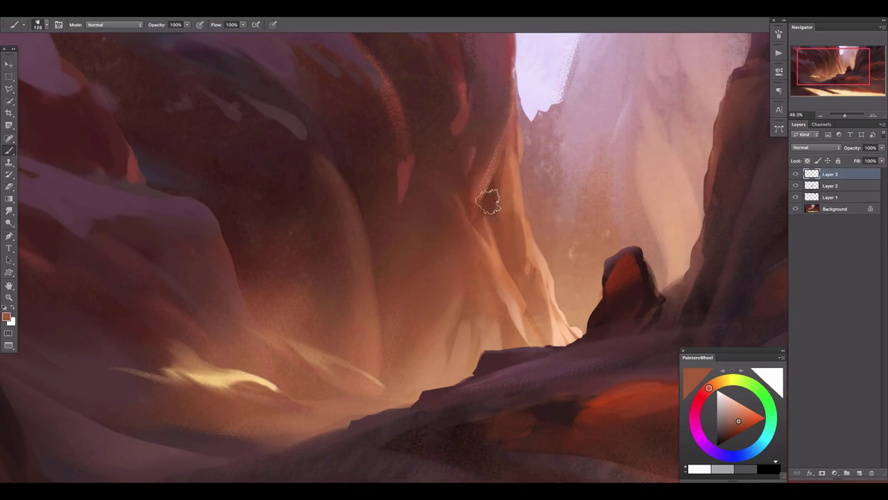
pyautogui.scroll(-2, 495, 178)
pyautogui.hscroll(-3, 485, 263)
pyautogui.press('l')
pyautogui.scroll(1, 505, 297)
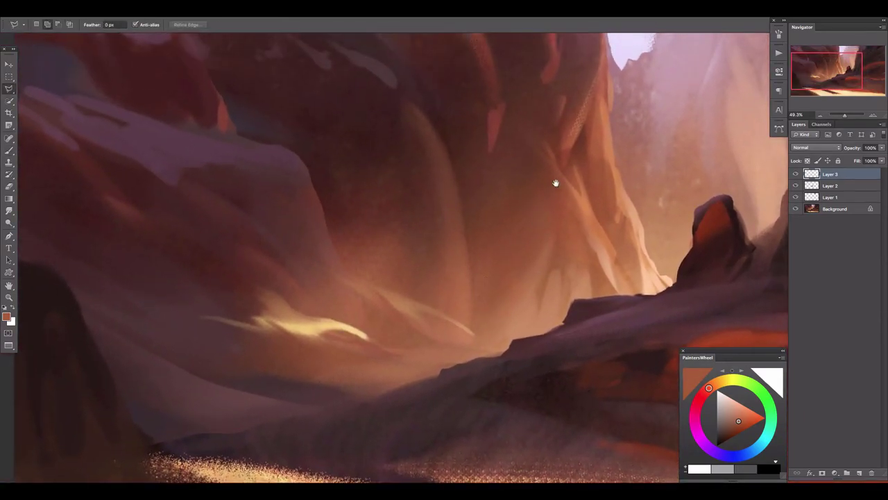
pyautogui.scroll(3, 555, 182)
pyautogui.hscroll(3, 527, 184)
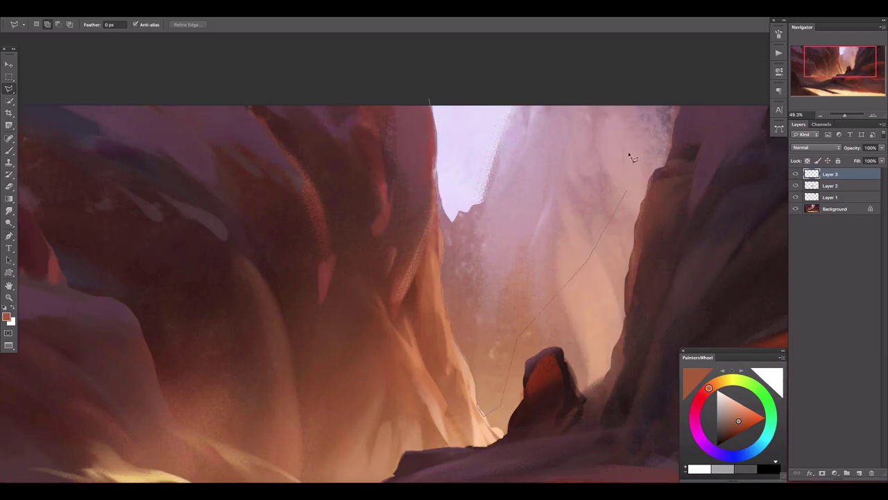
# - Close the lasso selection around the distant cliff and add Layer 4
pyautogui.doubleClick(429, 101)
pyautogui.click(859, 472)
pyautogui.press('b')
pyautogui.click(38, 24)
pyautogui.press('Escape')
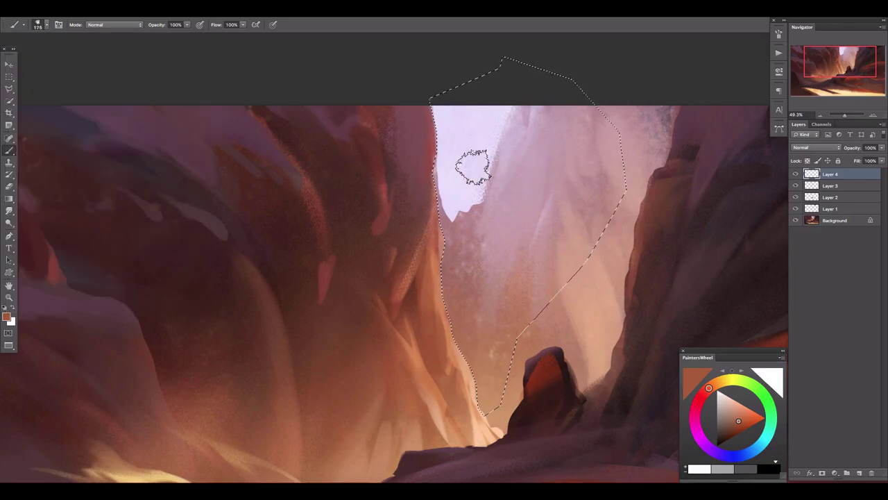
# - Brush pale pinkish-lavender haze along the cliff edge with a 100 px brush
pyautogui.keyDown('alt'); pyautogui.click(452, 174); pyautogui.keyUp('alt')
pyautogui.press(']')
pyautogui.press(']')
pyautogui.press(']')
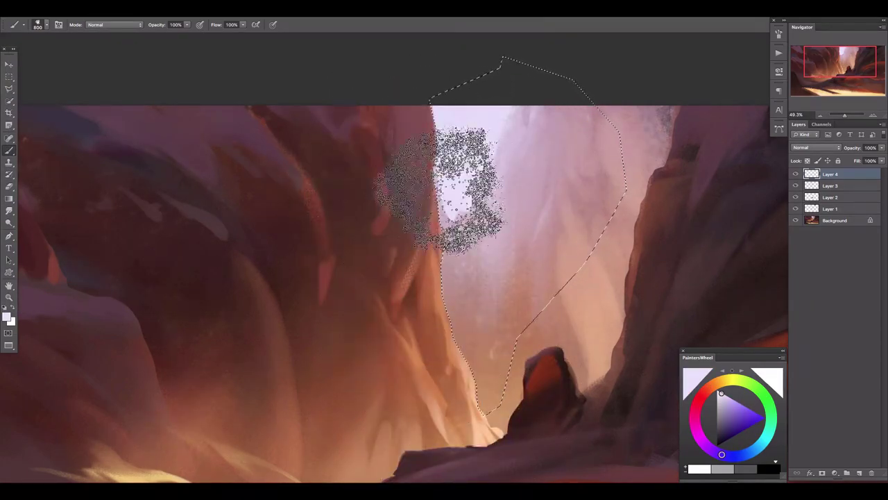
pyautogui.press('[')
pyautogui.press('[')
pyautogui.press('[')
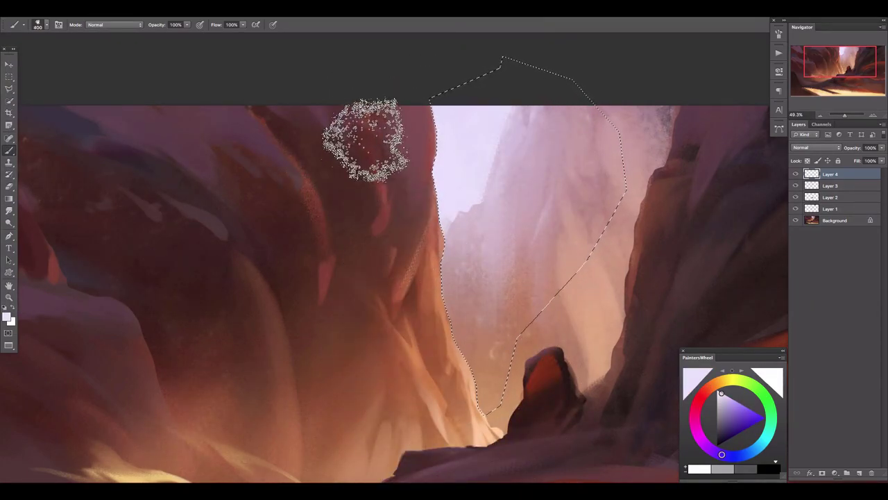
pyautogui.press('[')
pyautogui.press('[')
pyautogui.press('[')
pyautogui.keyDown('alt'); pyautogui.click(500, 209); pyautogui.keyUp('alt')
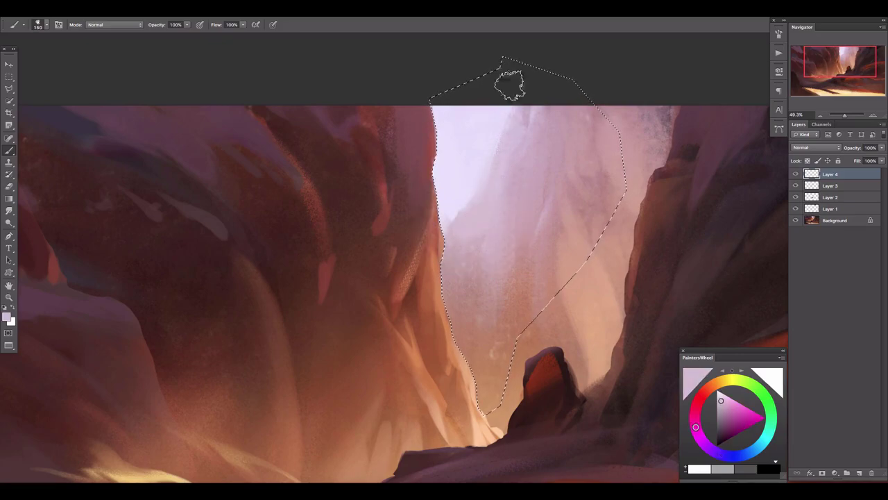
pyautogui.press('[')
pyautogui.press('[')
pyautogui.moveTo(455, 219); pyautogui.dragTo(478, 185)
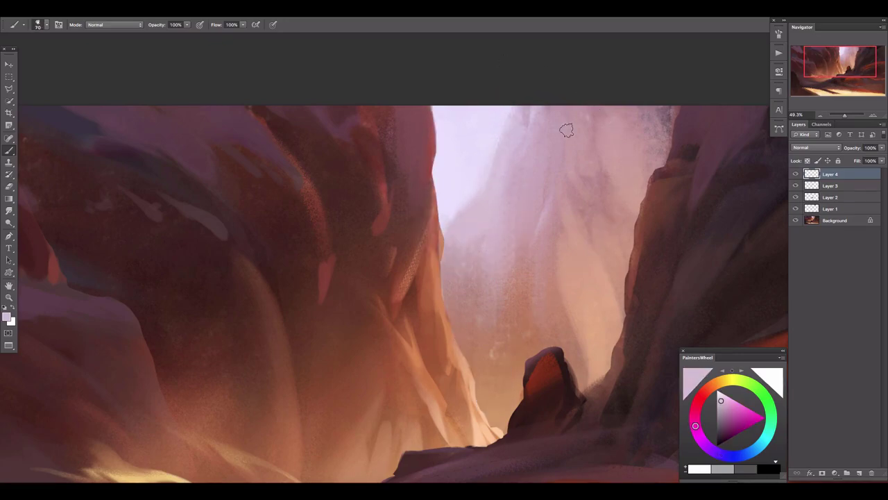
# - Bring the lower canyon into view and open Color Range at fuzziness 28
pyautogui.moveTo(668, 209); pyautogui.dragTo(599, 177)
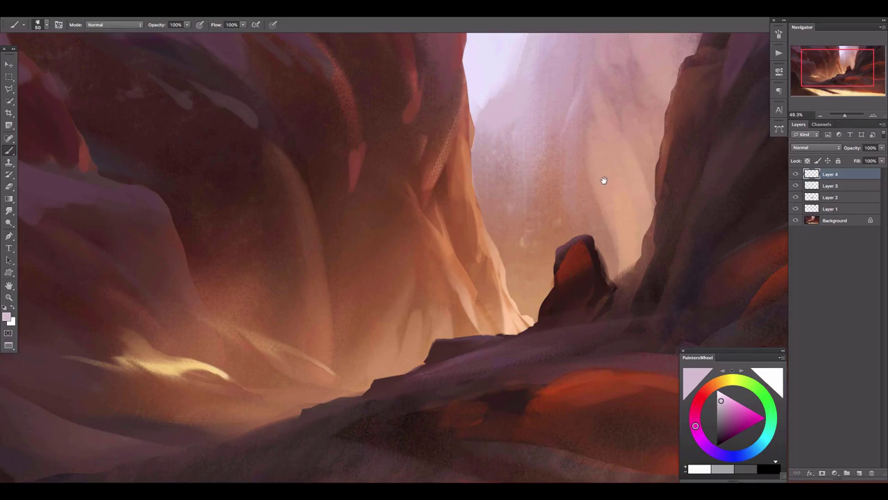
pyautogui.hscroll(-5, 604, 180)
pyautogui.scroll(5, 483, 182)
pyautogui.click(189, 8)
# - Confirm the colour-range selection and add a new Layer 5
pyautogui.click(203, 101)
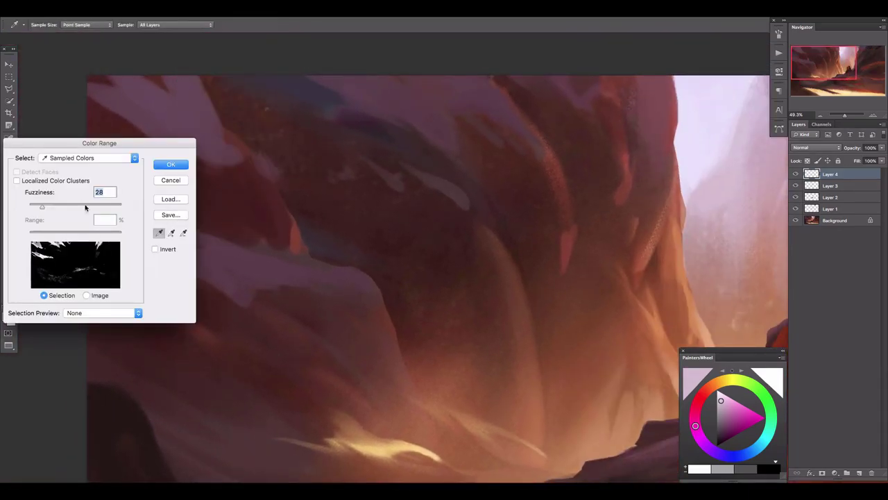
pyautogui.press('Return')
pyautogui.press('b')
pyautogui.hotkey('ctrl', 'shift', 'alt', 'n')
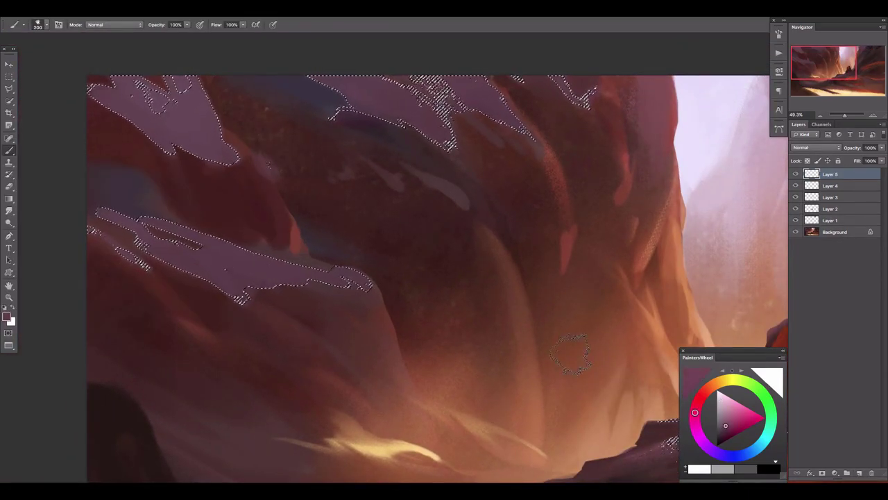
pyautogui.scroll(-5, 312, 136)
pyautogui.hscroll(3, 414, 184)
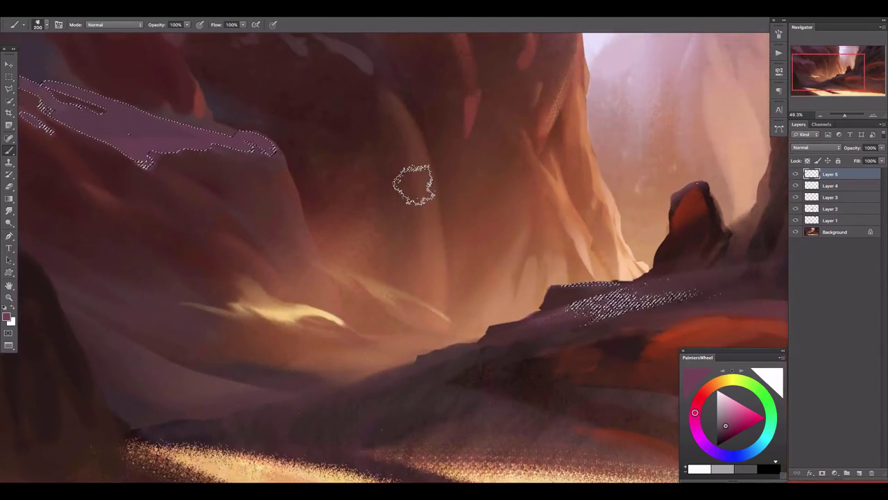
pyautogui.hotkey('ctrl', 'h')
pyautogui.hscroll(4, 469, 260)
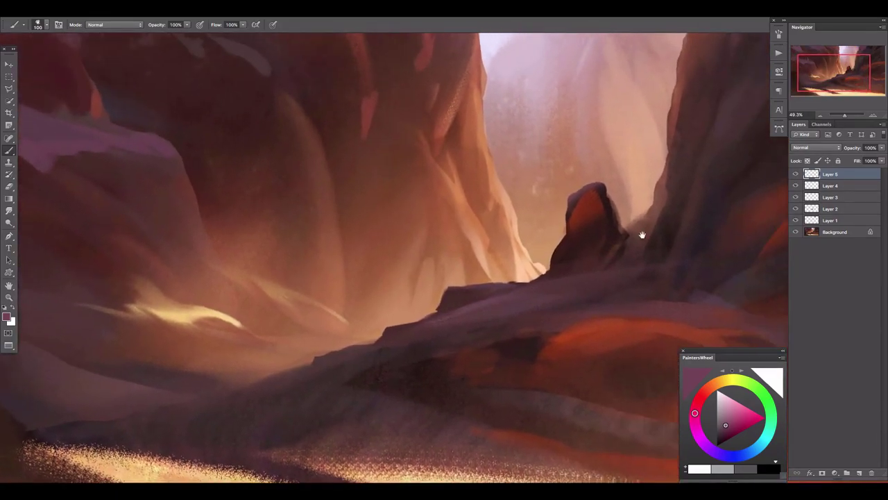
# - Lasso the gap right of the spire, paint soft peach light into it, and trim with the eraser
pyautogui.press('l')
pyautogui.moveTo(602, 196); pyautogui.dragTo(640, 261)
pyautogui.doubleClick(631, 107)
pyautogui.press('b')
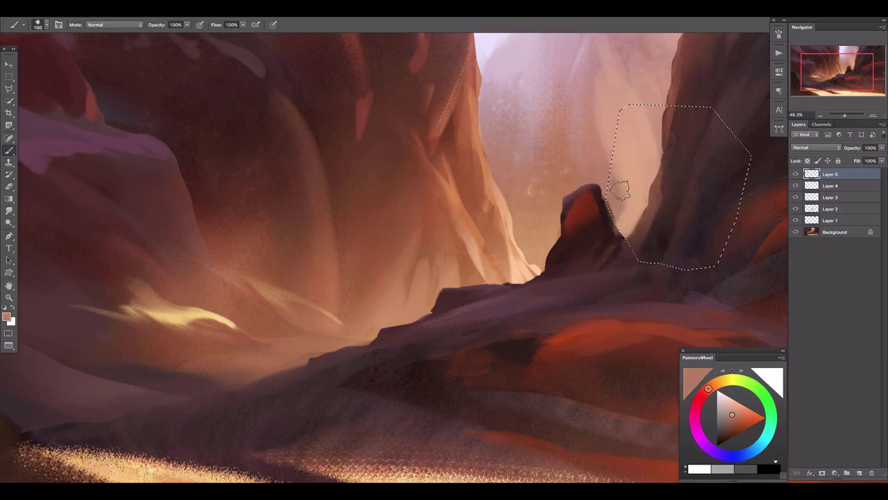
pyautogui.moveTo(624, 208)
pyautogui.mouseDown()
pyautogui.moveTo(633, 252)
pyautogui.moveTo(615, 297)
pyautogui.mouseUp()
pyautogui.hotkey('ctrl', 'd')
pyautogui.press('e')
pyautogui.press('[')
pyautogui.press('[')
pyautogui.press('[')
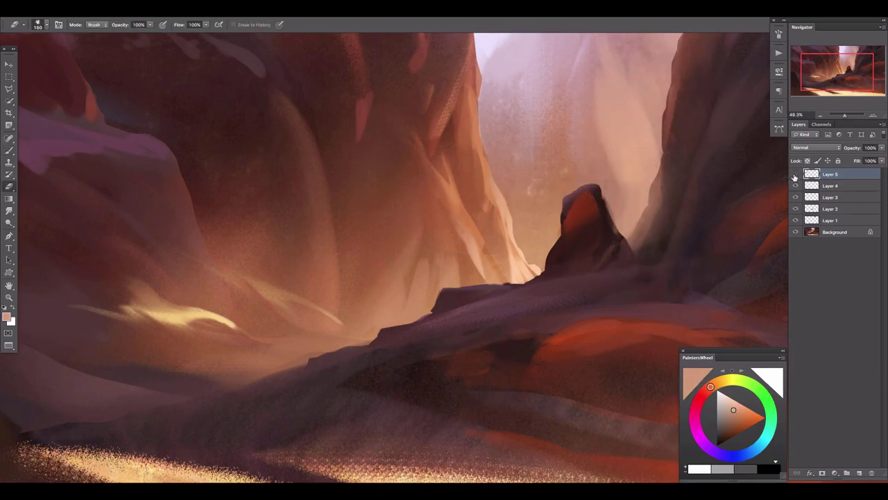
# - Reselect around the rock spire and refine the peach haze by painting and erasing
pyautogui.press('l')
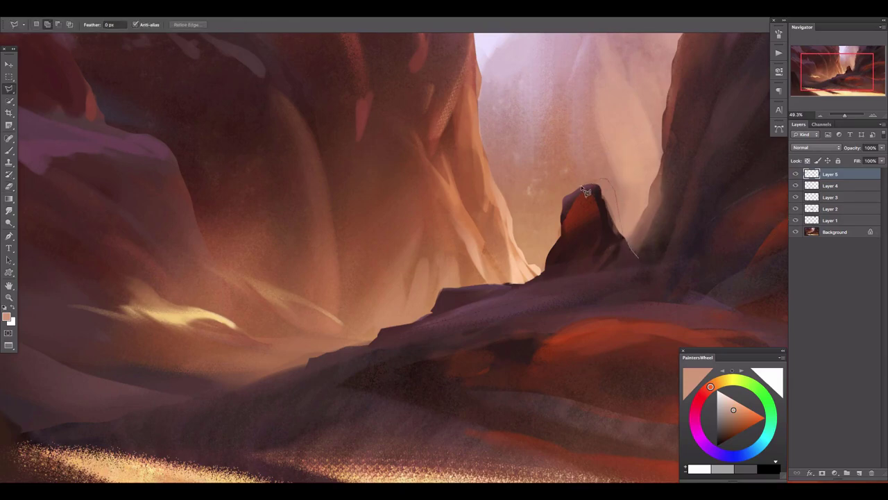
pyautogui.doubleClick(613, 265)
pyautogui.press('b')
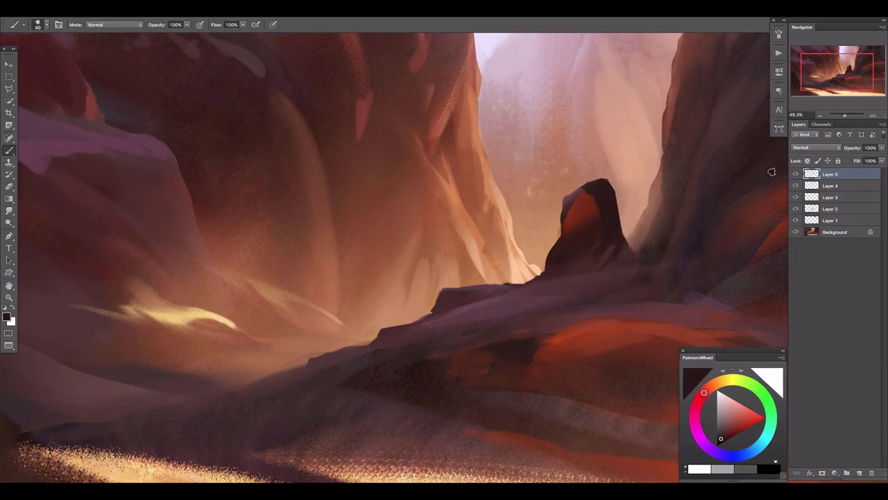
pyautogui.moveTo(771, 171); pyautogui.dragTo(568, 184)
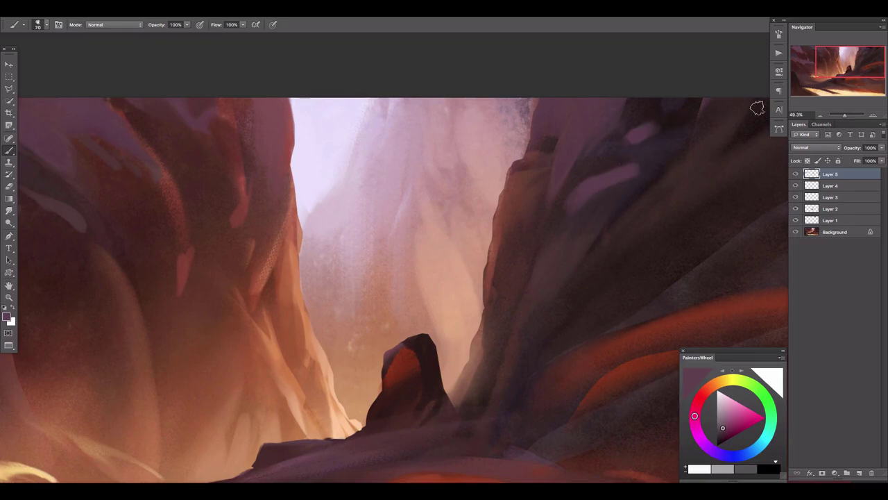
pyautogui.press('e')
pyautogui.moveTo(473, 357); pyautogui.dragTo(577, 226)
pyautogui.press('b')
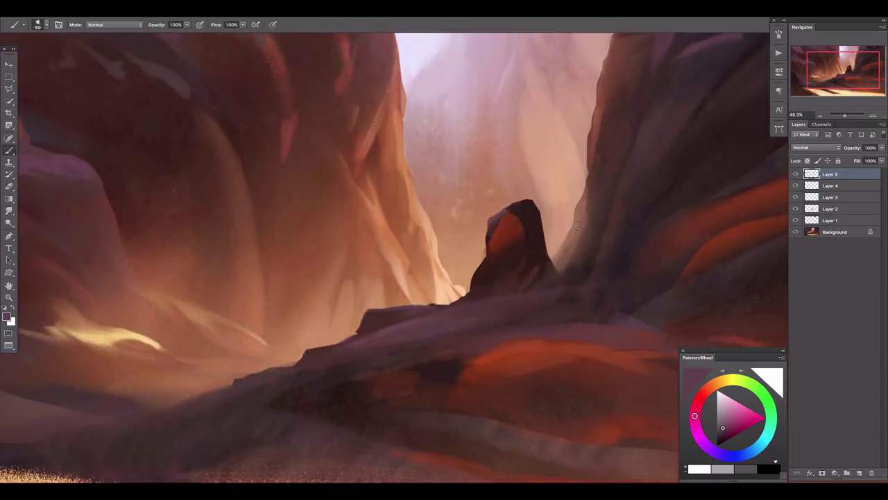
pyautogui.hscroll(3, 583, 229)
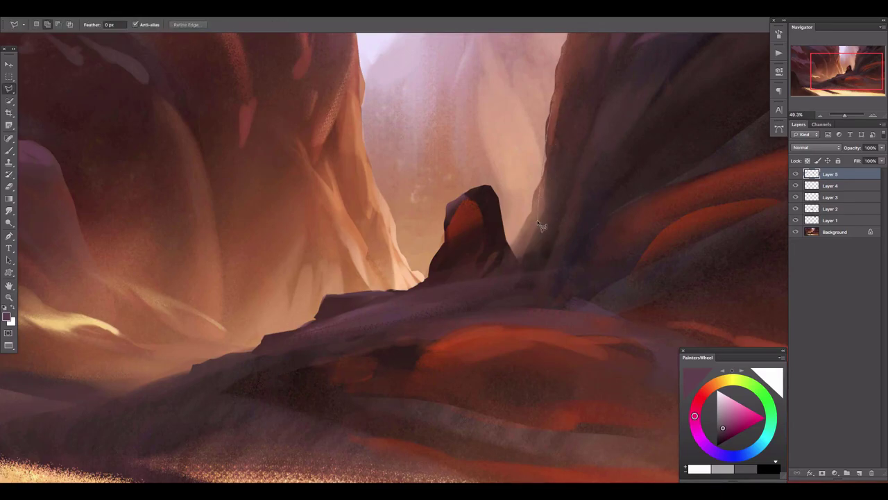
# - Reselect the gap right of the spire and pick a pale sky peach with a larger brush
pyautogui.click(517, 258)
pyautogui.press('b')
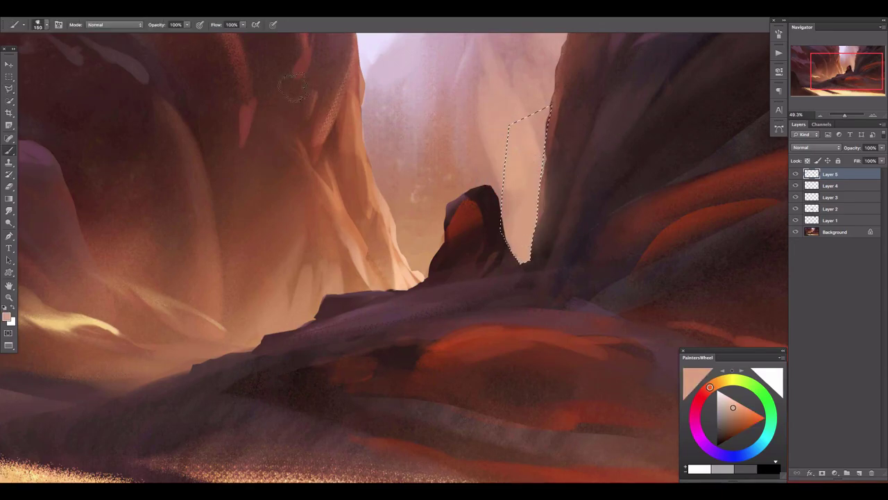
pyautogui.keyDown('alt'); pyautogui.click(553, 137); pyautogui.keyUp('alt')
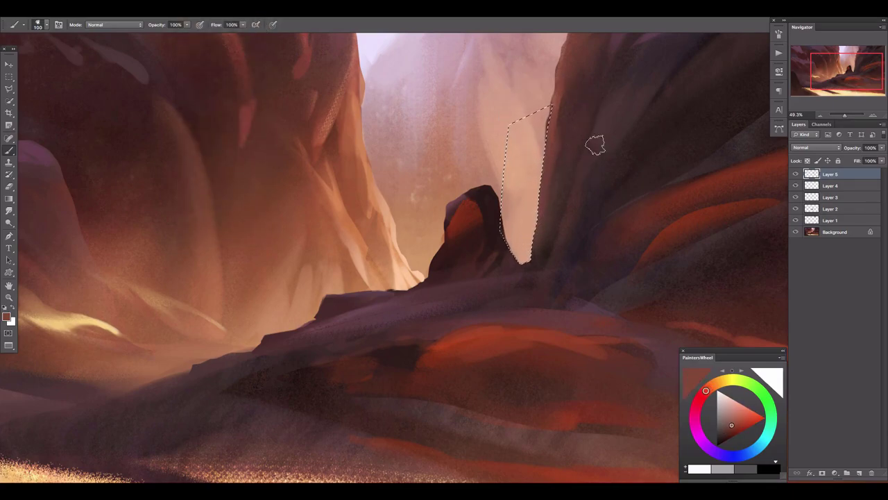
pyautogui.press(']')
pyautogui.press(']')
pyautogui.press(']')
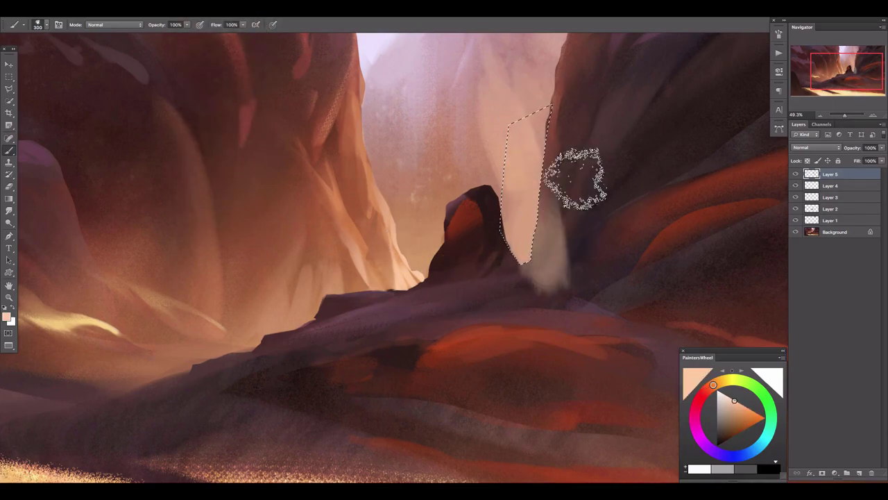
pyautogui.keyDown('alt'); pyautogui.click(420, 270); pyautogui.keyUp('alt')
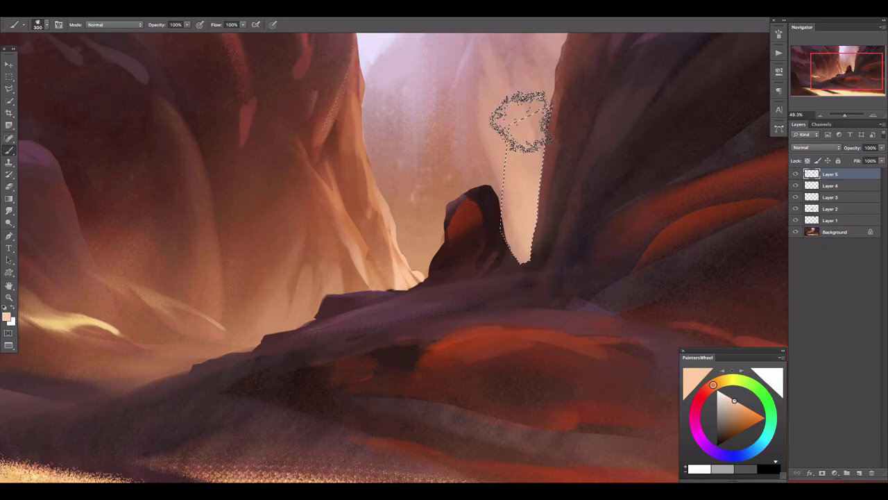
# - Brush peach left of the spire on a Lighten layer, adjust its opacity, and merge it down
pyautogui.click(817, 147)
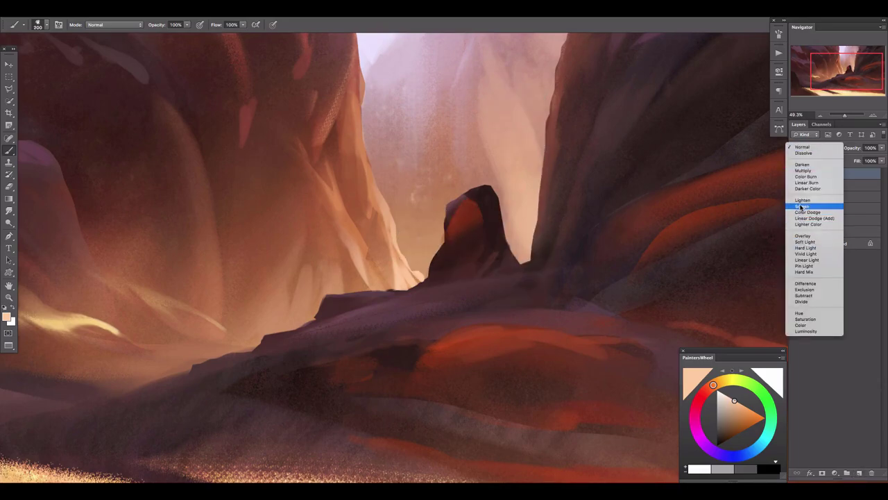
pyautogui.click(812, 201)
pyautogui.moveTo(409, 257)
pyautogui.mouseDown()
pyautogui.moveTo(367, 242)
pyautogui.moveTo(375, 160)
pyautogui.mouseUp()
pyautogui.moveTo(880, 157); pyautogui.dragTo(860, 157)
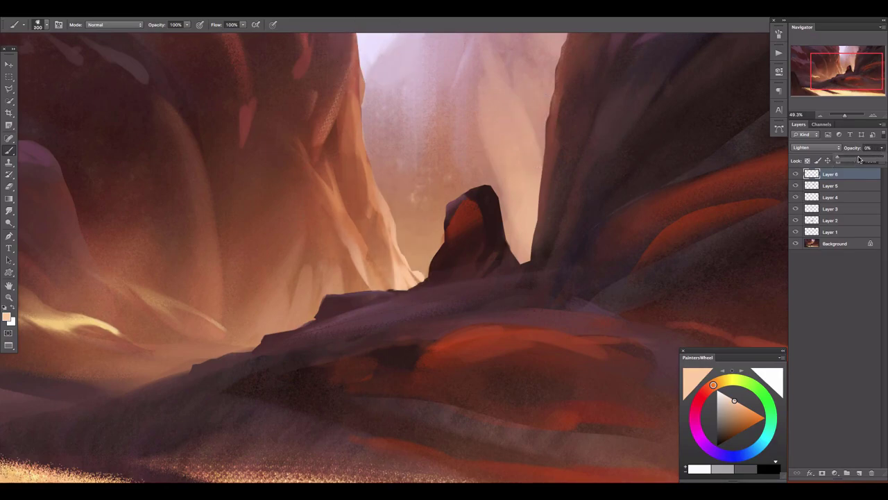
pyautogui.hotkey('ctrl', 'e')
# - Lasso the area left of the spire, browse the Select menu, then deselect and view the spire's base
pyautogui.scroll(5, 424, 258)
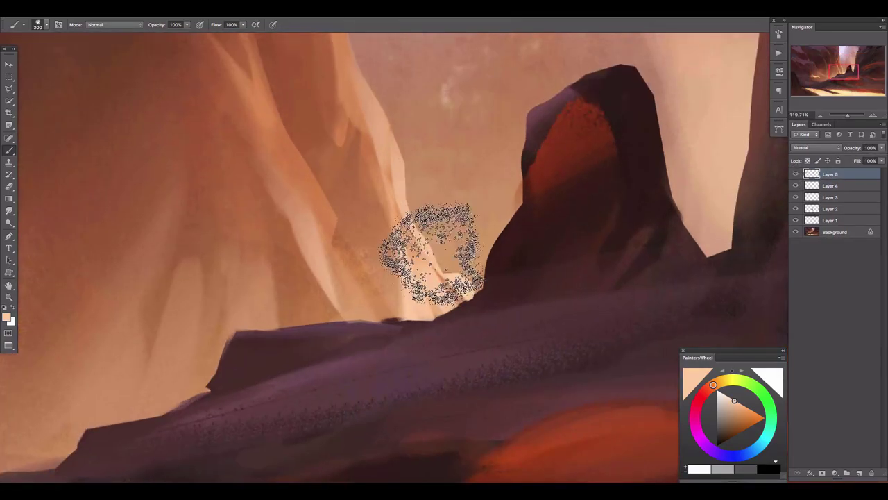
pyautogui.press('l')
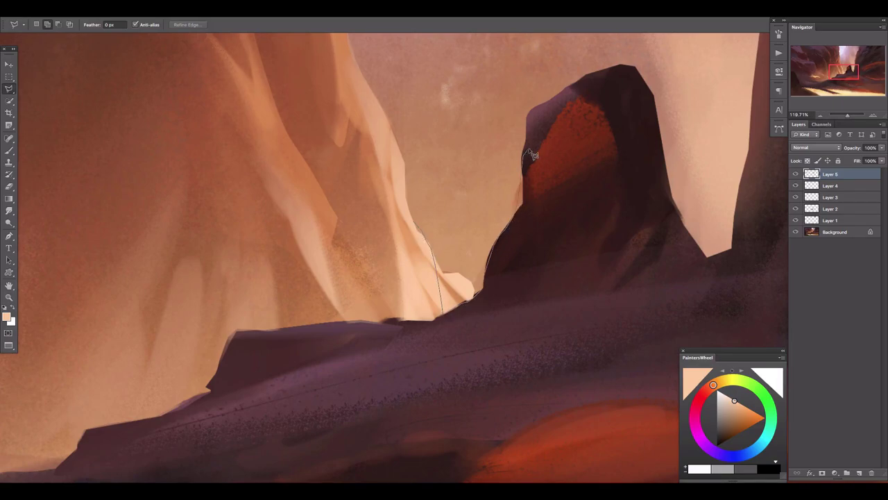
pyautogui.doubleClick(430, 47)
pyautogui.press('b')
pyautogui.click(192, 9)
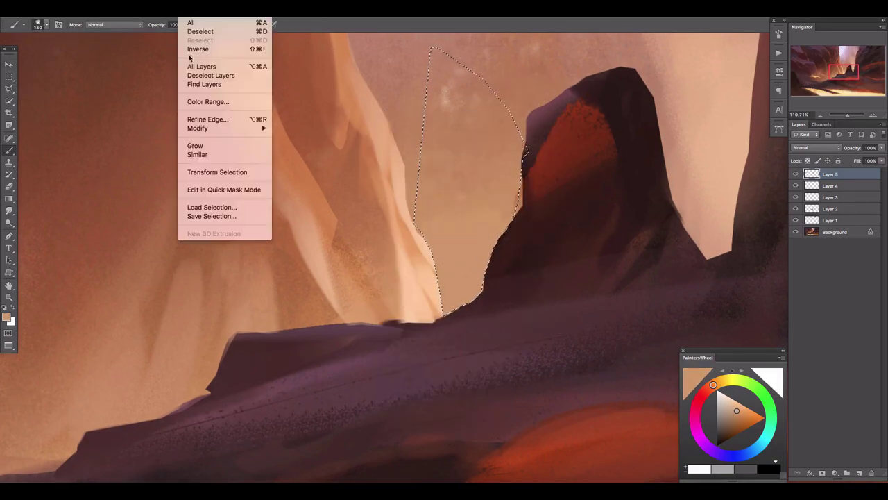
pyautogui.click(198, 49)
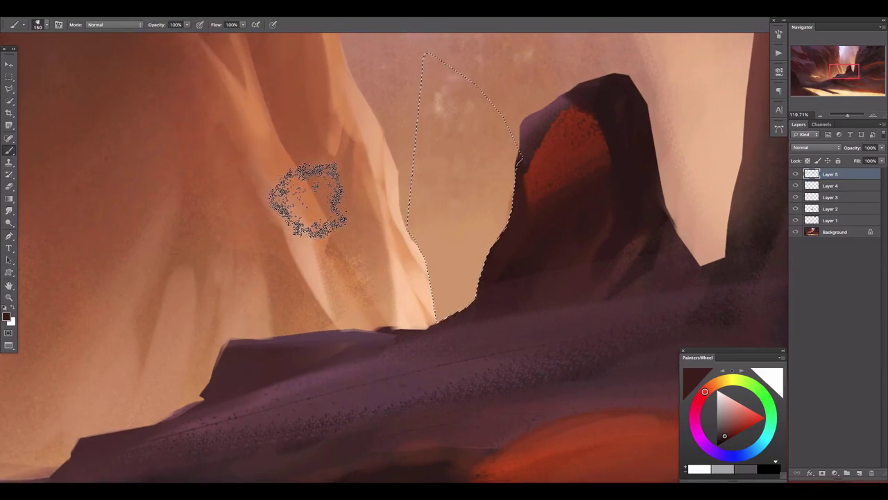
pyautogui.hotkey('ctrl', 'd')
pyautogui.moveTo(606, 222); pyautogui.dragTo(569, 227)
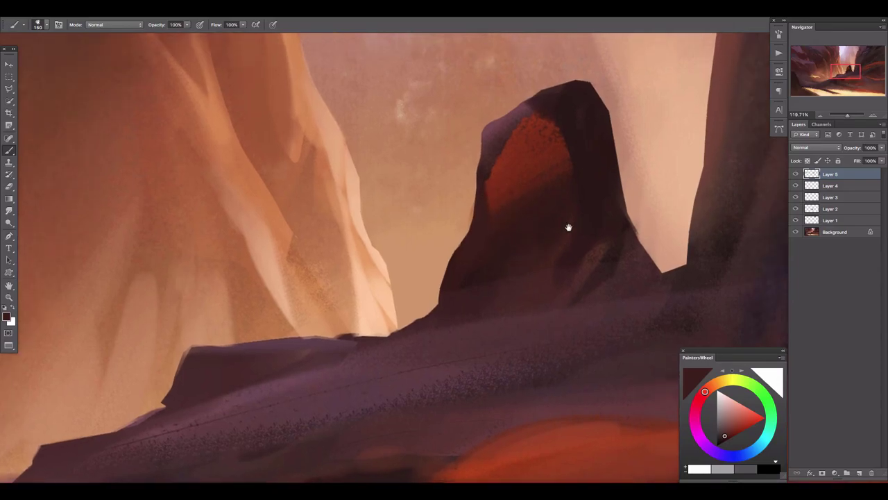
pyautogui.scroll(-5, 568, 227)
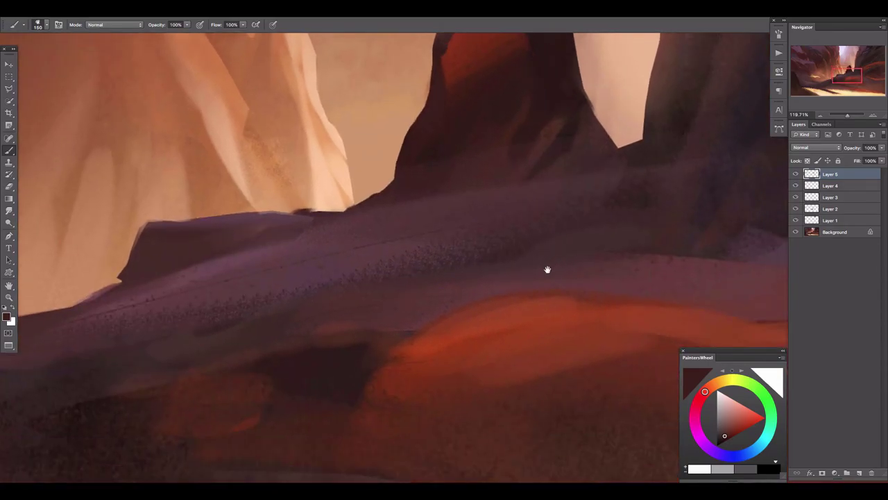
pyautogui.scroll(-6, 541, 303)
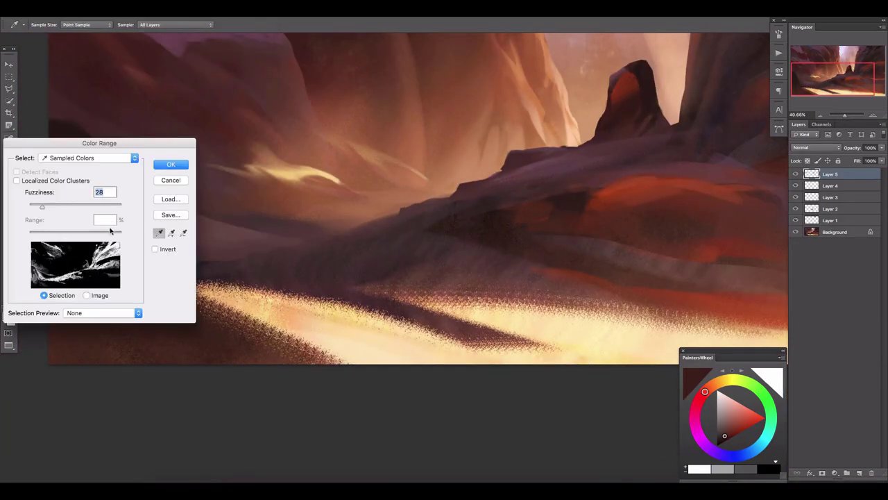
# - Confirm the colour-range selection and paint muted purple over the shadowed rocks on a new layer
pyautogui.press('Return')
pyautogui.hotkey('ctrl', 'shift', 'alt', 'n')
pyautogui.press('[')
pyautogui.keyDown('alt'); pyautogui.click(466, 278); pyautogui.keyUp('alt')
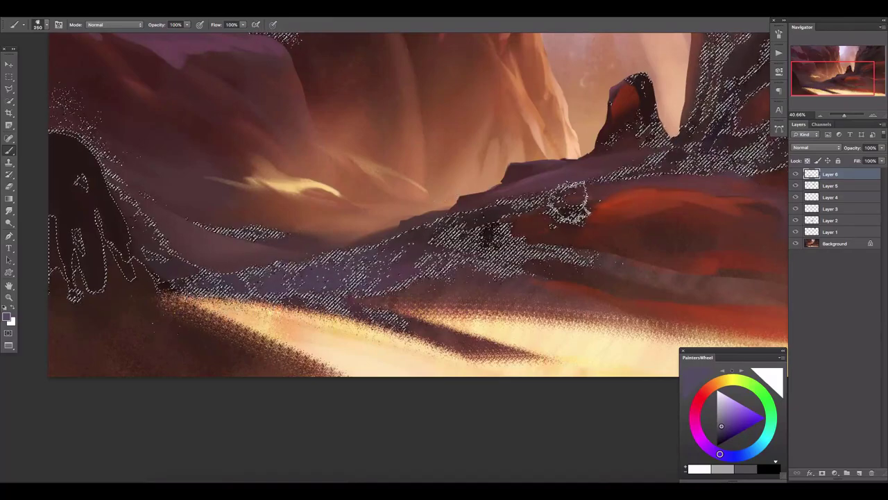
pyautogui.hotkey('ctrl', 'd')
pyautogui.press('e')
# - Add a magenta-purple touch, erase excess with a larger eraser, and scroll up to the canyon wall
pyautogui.press('b')
pyautogui.keyDown('alt'); pyautogui.click(168, 243); pyautogui.keyUp('alt')
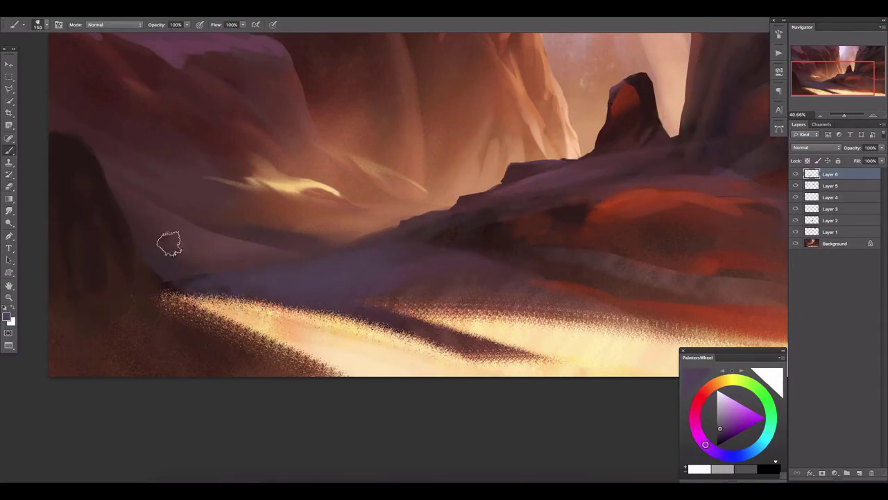
pyautogui.press('e')
pyautogui.press(']')
pyautogui.press(']')
pyautogui.press(']')
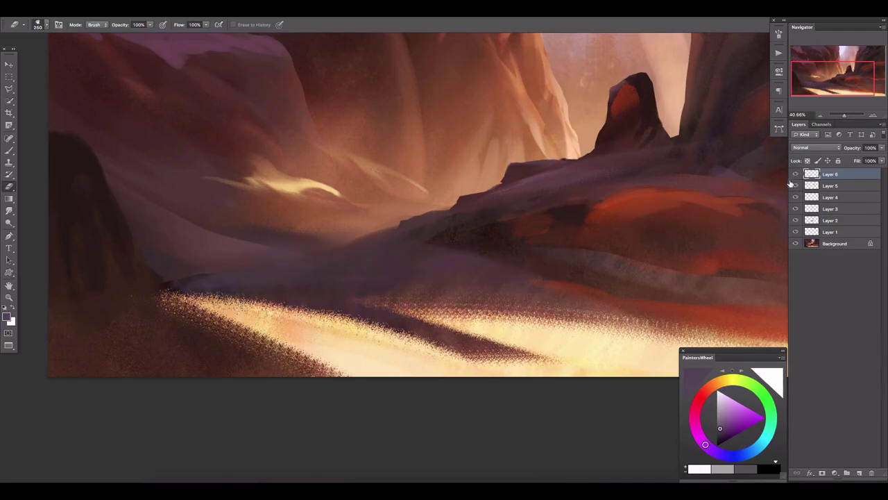
pyautogui.scroll(2, 436, 254)
pyautogui.scroll(2, 423, 254)
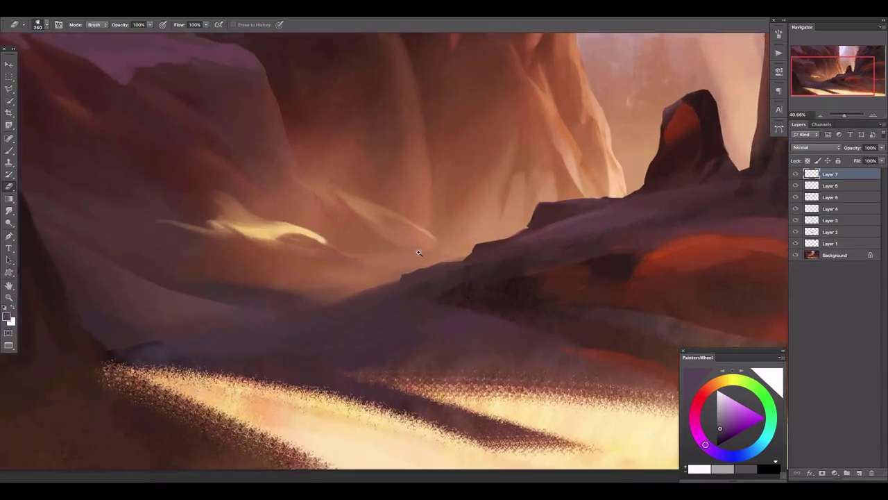
pyautogui.scroll(3, 451, 242)
pyautogui.press('l')
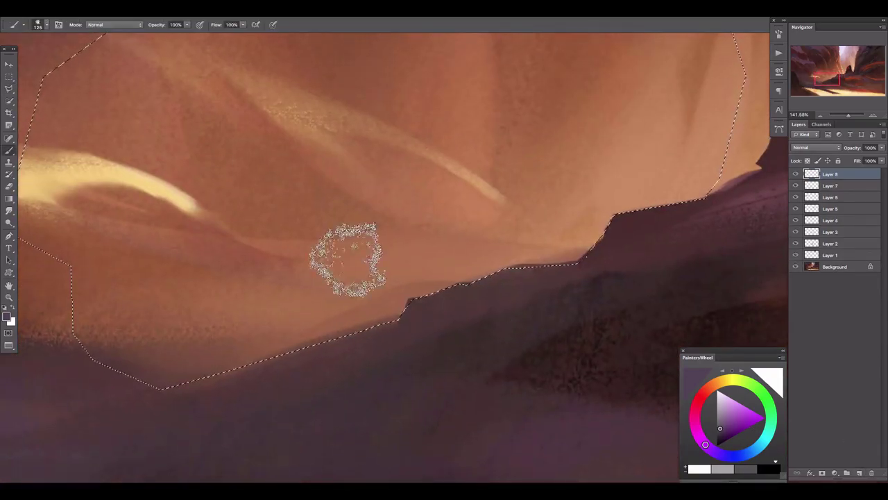
# - Paint light orange and pale sand strokes along the selected band, erase the long stroke, and deselect
pyautogui.moveTo(347, 258); pyautogui.dragTo(424, 255)
pyautogui.keyDown('alt'); pyautogui.click(268, 198); pyautogui.keyUp('alt')
pyautogui.moveTo(667, 250)
pyautogui.mouseDown()
pyautogui.moveTo(308, 308)
pyautogui.moveTo(479, 264)
pyautogui.mouseUp()
pyautogui.press('[')
pyautogui.press('[')
pyautogui.press('[')
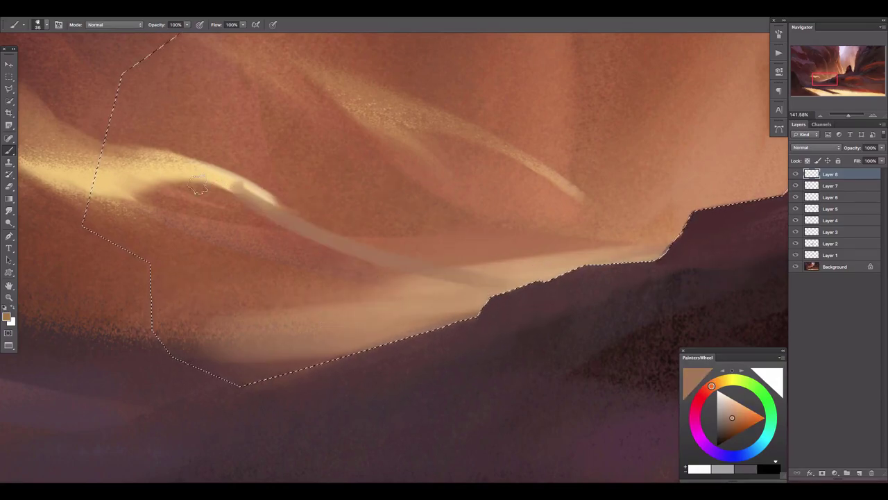
pyautogui.keyDown('alt'); pyautogui.click(284, 85); pyautogui.keyUp('alt')
pyautogui.keyDown('alt'); pyautogui.click(257, 198); pyautogui.keyUp('alt')
pyautogui.moveTo(267, 212)
pyautogui.mouseDown()
pyautogui.moveTo(409, 257)
pyautogui.moveTo(659, 249)
pyautogui.mouseUp()
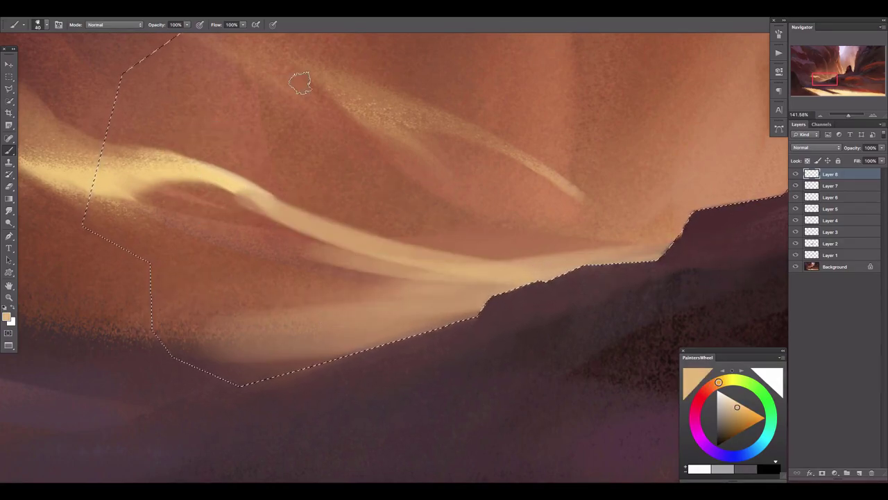
pyautogui.press('e')
pyautogui.moveTo(271, 281)
pyautogui.mouseDown()
pyautogui.moveTo(228, 218)
pyautogui.moveTo(659, 250)
pyautogui.mouseUp()
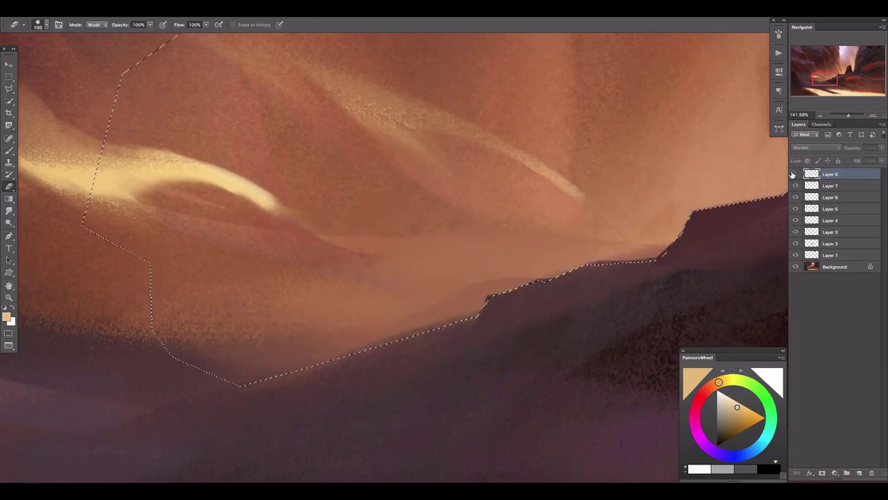
pyautogui.hotkey('ctrl', 'd')
# - Add an Overlay layer and sample light yellow and cream from the glowing sky streak
pyautogui.keyDown('space'); pyautogui.moveTo(432, 183); pyautogui.dragTo(574, 208); pyautogui.keyUp('space')
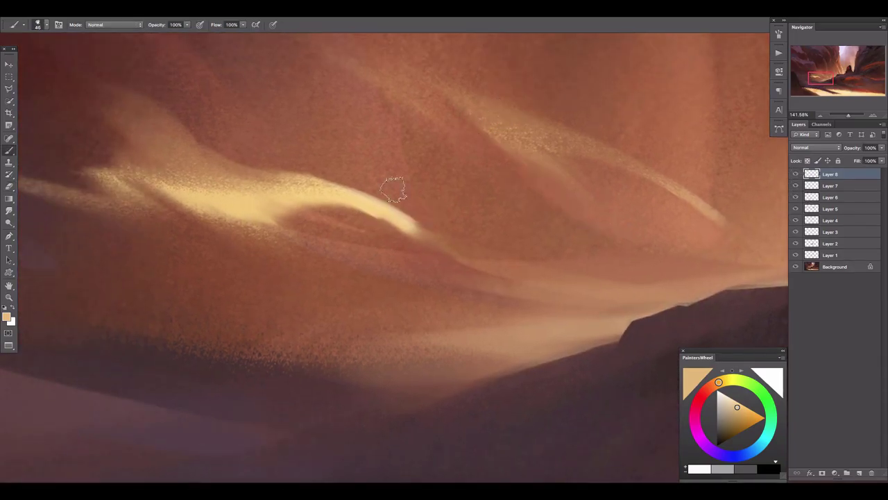
pyautogui.keyDown('alt'); pyautogui.click(318, 208); pyautogui.keyUp('alt')
pyautogui.moveTo(317, 208)
pyautogui.keyDown('space'); pyautogui.mouseDown()
pyautogui.moveTo(449, 219)
pyautogui.moveTo(486, 202)
pyautogui.mouseUp(); pyautogui.keyUp('space')
pyautogui.click(816, 147)
pyautogui.click(808, 243)
pyautogui.keyDown('alt'); pyautogui.click(447, 206); pyautogui.keyUp('alt')
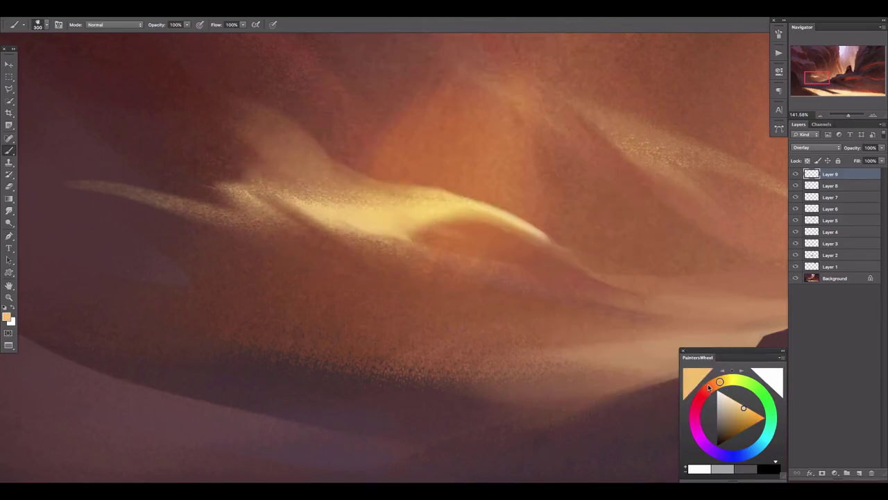
pyautogui.keyDown('alt'); pyautogui.moveTo(683, 184); pyautogui.dragTo(416, 169); pyautogui.keyUp('alt')
# - Lasso a four-cornered area of sky above the glowing streak
pyautogui.press('l')
pyautogui.scroll(5, 548, 232)
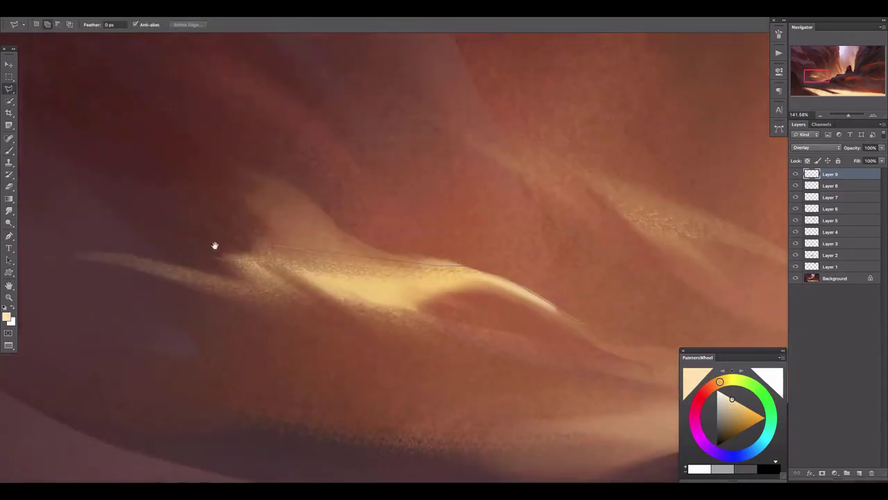
pyautogui.click(163, 265)
pyautogui.click(143, 128)
pyautogui.click(551, 63)
pyautogui.click(666, 236)
pyautogui.press('b')
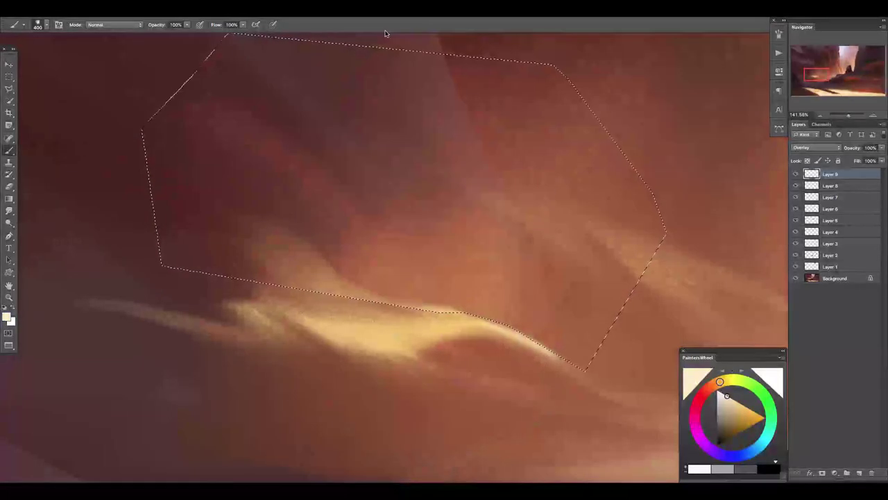
pyautogui.keyDown('ctrl'); pyautogui.keyDown('alt'); pyautogui.moveTo(444, 333); pyautogui.dragTo(417, 333); pyautogui.keyUp('alt'); pyautogui.keyUp('ctrl')
# - On new layers, paint orange-red accent arcs above the streak, then erase the top arc
pyautogui.click(860, 472)
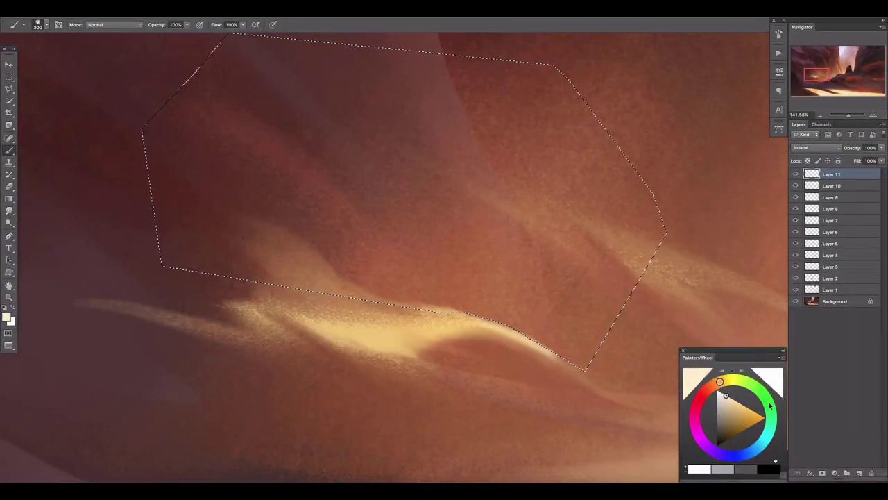
pyautogui.keyDown('ctrl'); pyautogui.keyDown('alt'); pyautogui.moveTo(595, 268); pyautogui.dragTo(560, 267); pyautogui.keyUp('alt'); pyautogui.keyUp('ctrl')
pyautogui.click(750, 412)
pyautogui.click(704, 394)
pyautogui.moveTo(704, 394); pyautogui.dragTo(707, 390)
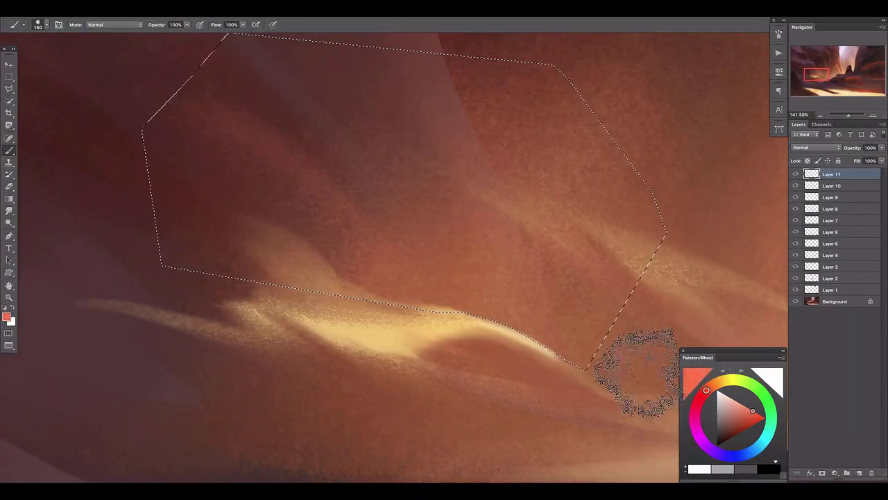
pyautogui.keyDown('ctrl'); pyautogui.keyDown('alt'); pyautogui.moveTo(575, 258); pyautogui.dragTo(527, 258); pyautogui.keyUp('alt'); pyautogui.keyUp('ctrl')
pyautogui.moveTo(333, 194); pyautogui.dragTo(478, 258)
pyautogui.moveTo(528, 291); pyautogui.dragTo(334, 201)
pyautogui.moveTo(284, 160)
pyautogui.mouseDown()
pyautogui.moveTo(472, 173)
pyautogui.moveTo(208, 252)
pyautogui.mouseUp()
pyautogui.press('e')
pyautogui.hotkey('ctrl', 'd')
pyautogui.moveTo(520, 193); pyautogui.dragTo(356, 149)
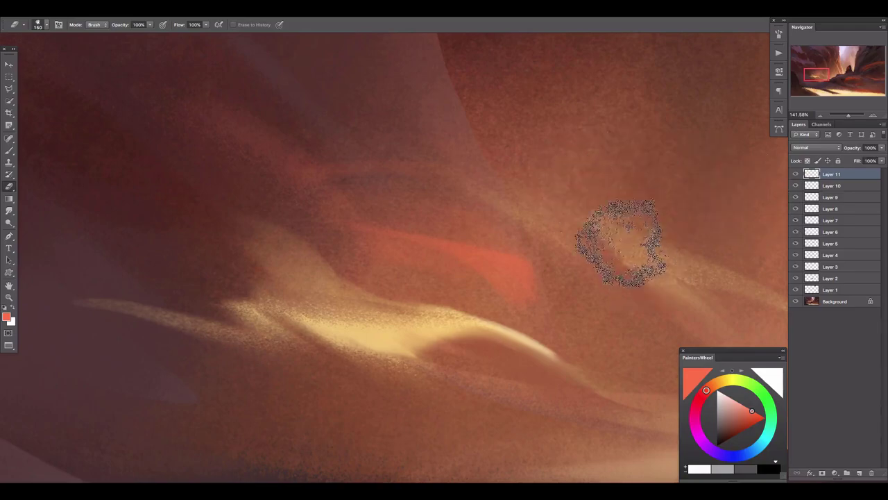
# - Paint an orange highlight along the tall cliff edge, then erase most of it
pyautogui.moveTo(625, 238); pyautogui.dragTo(561, 206)
pyautogui.press('b')
pyautogui.keyDown('alt'); pyautogui.click(561, 206); pyautogui.keyUp('alt')
pyautogui.moveTo(634, 135)
pyautogui.mouseDown()
pyautogui.moveTo(484, 196)
pyautogui.moveTo(469, 114)
pyautogui.mouseUp()
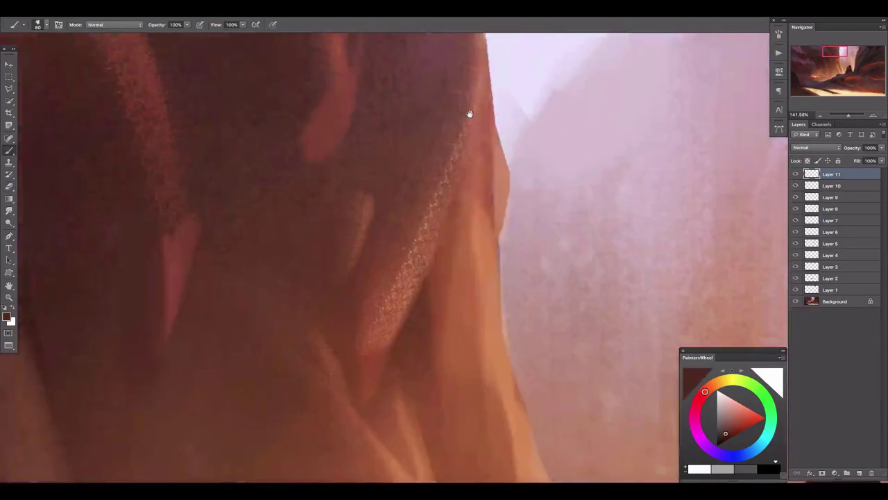
pyautogui.keyDown('alt'); pyautogui.click(576, 317); pyautogui.keyUp('alt')
pyautogui.moveTo(498, 163); pyautogui.dragTo(519, 84)
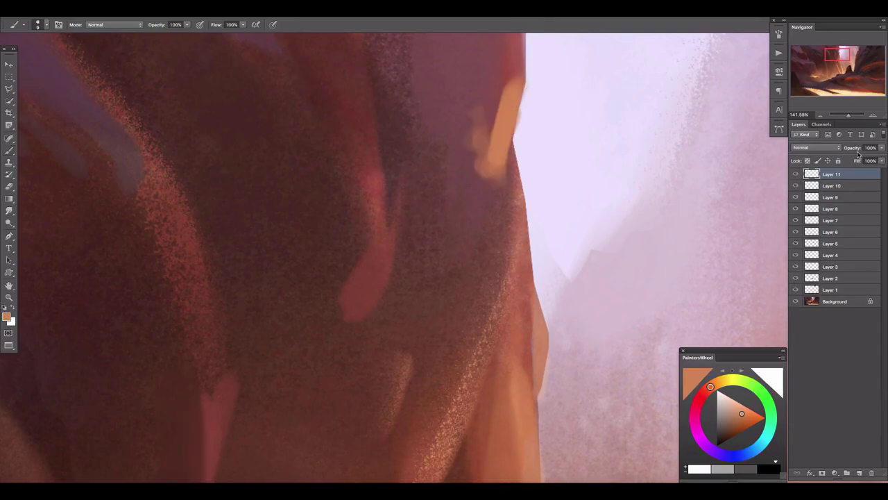
pyautogui.press('e')
pyautogui.moveTo(546, 103); pyautogui.dragTo(481, 111)
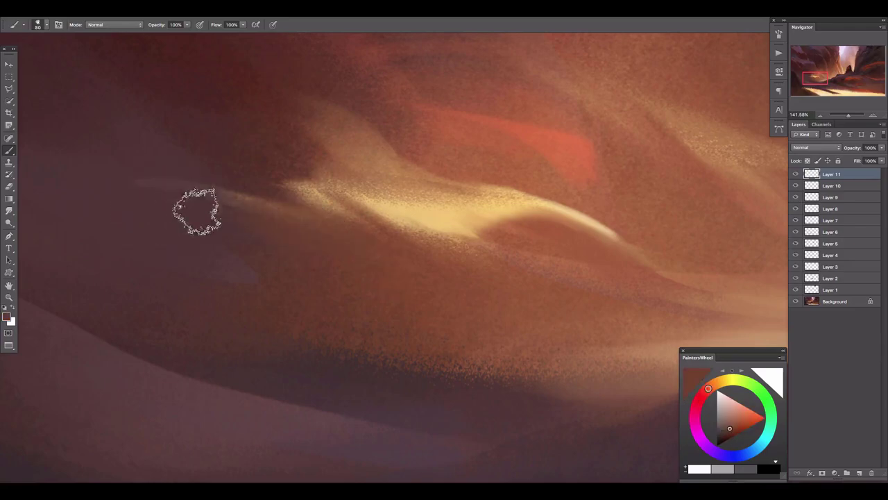
pyautogui.press('e')
pyautogui.moveTo(208, 169); pyautogui.dragTo(301, 261)
pyautogui.hotkey('ctrl', 'z')
pyautogui.press(']')
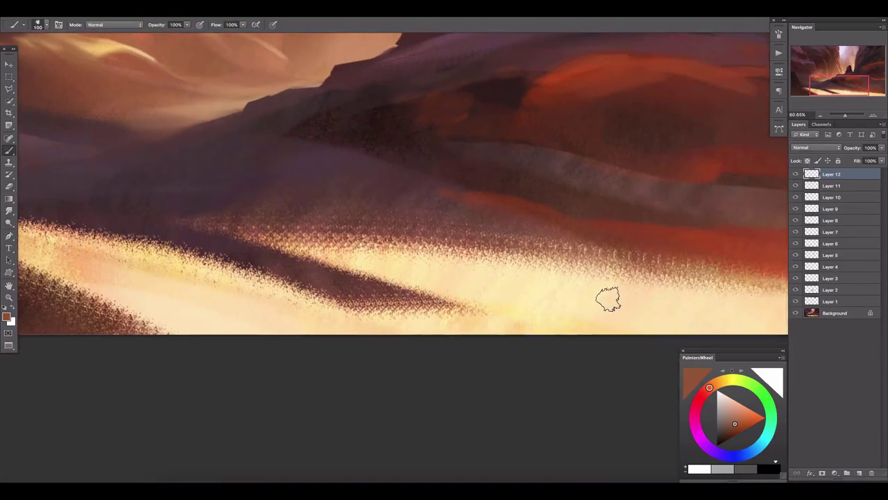
# - Paint cream over the dark dune streak on Layer 12, set to Lighten at 69% opacity
pyautogui.press(']')
pyautogui.press(']')
pyautogui.press(']')
pyautogui.keyDown('alt'); pyautogui.click(555, 281); pyautogui.keyUp('alt')
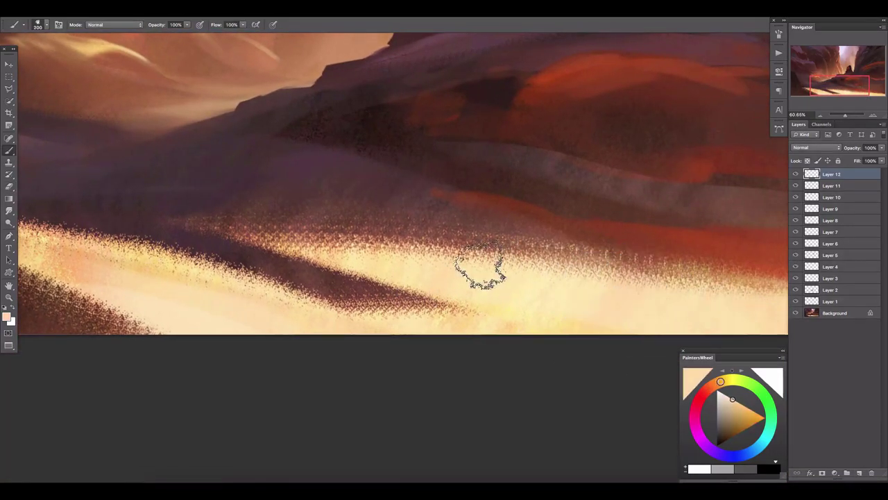
pyautogui.moveTo(476, 268); pyautogui.dragTo(159, 236)
pyautogui.click(816, 147)
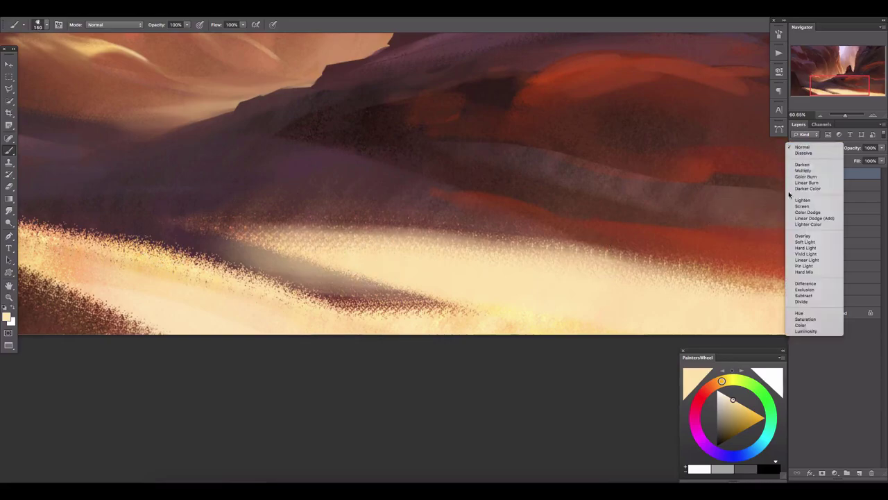
pyautogui.click(808, 197)
pyautogui.press('e')
pyautogui.moveTo(402, 271); pyautogui.dragTo(306, 329)
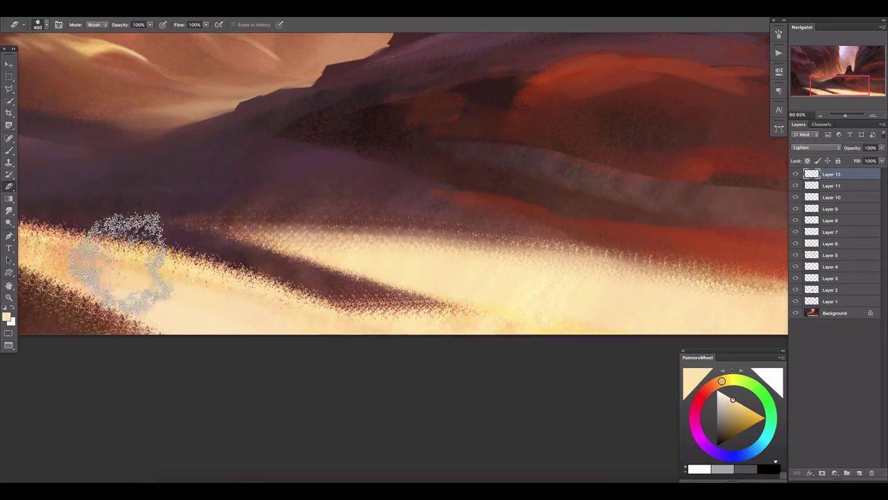
pyautogui.moveTo(882, 148)
pyautogui.mouseDown()
pyautogui.moveTo(840, 162)
pyautogui.moveTo(844, 180)
pyautogui.mouseUp()
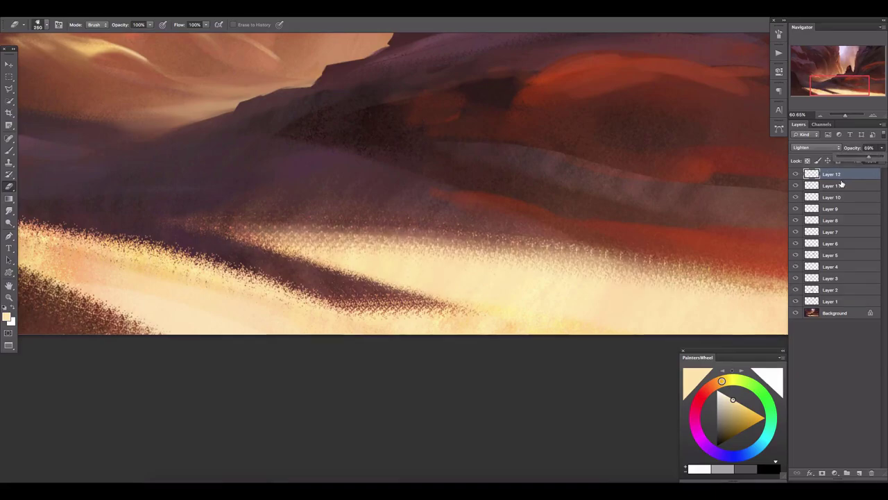
# - Pan along the sunlit dune and polygonal-lasso the dark left cliff
pyautogui.press('b')
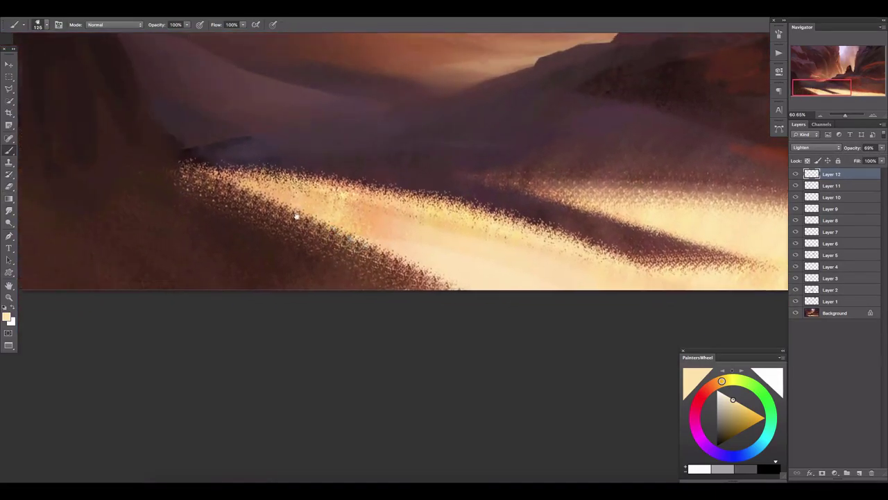
pyautogui.moveTo(215, 193); pyautogui.dragTo(509, 331)
pyautogui.press('e')
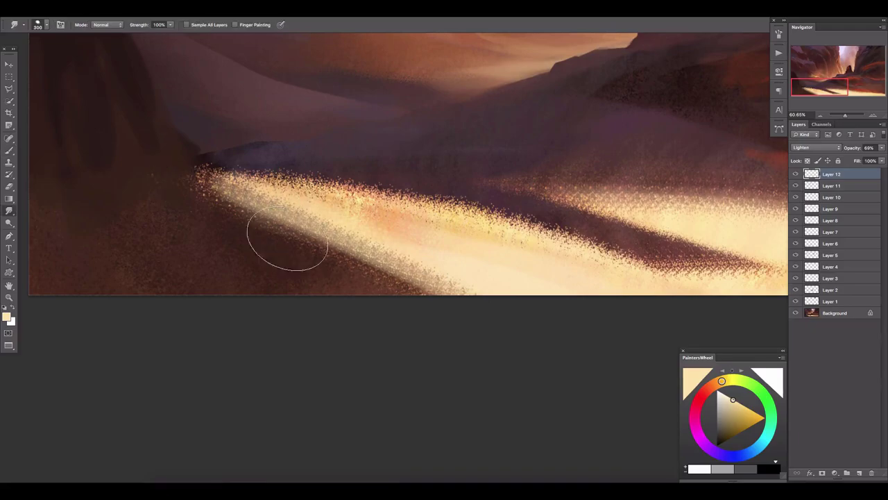
pyautogui.moveTo(233, 154); pyautogui.dragTo(382, 275)
pyautogui.press('l')
pyautogui.click(349, 281)
pyautogui.click(319, 204)
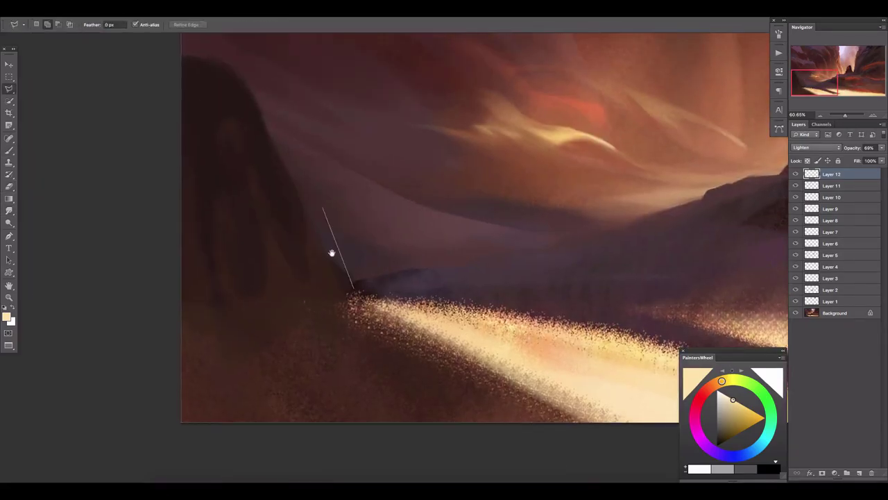
pyautogui.moveTo(374, 126); pyautogui.dragTo(416, 210)
pyautogui.moveTo(303, 162); pyautogui.dragTo(326, 195)
pyautogui.click(174, 123)
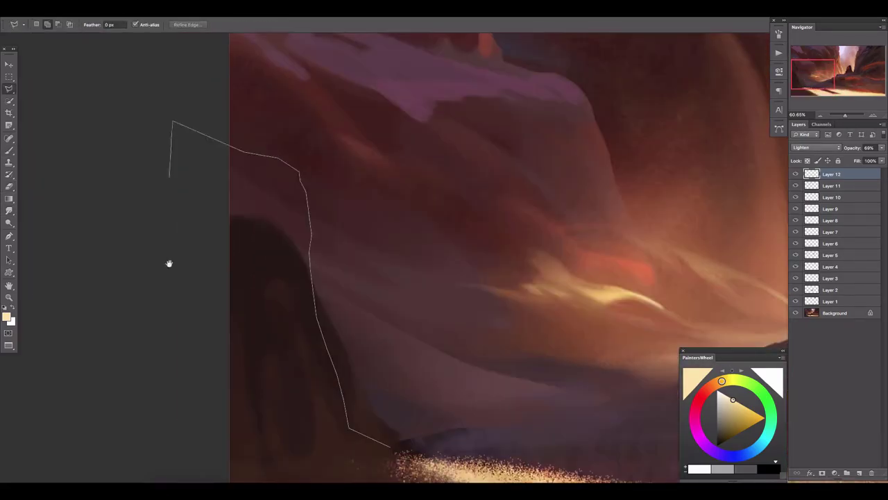
pyautogui.doubleClick(303, 289)
# - Add a new layer with default dark colours and invert the cliff selection
pyautogui.press('d')
pyautogui.hotkey('ctrl', 'shift', 'alt', 'n')
pyautogui.press('b')
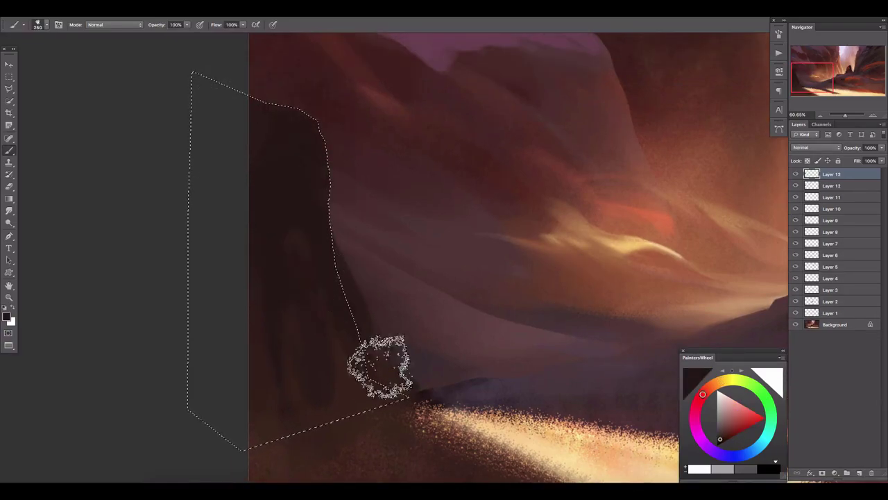
pyautogui.click(186, 8)
pyautogui.click(198, 49)
pyautogui.press('[')
pyautogui.click(186, 9)
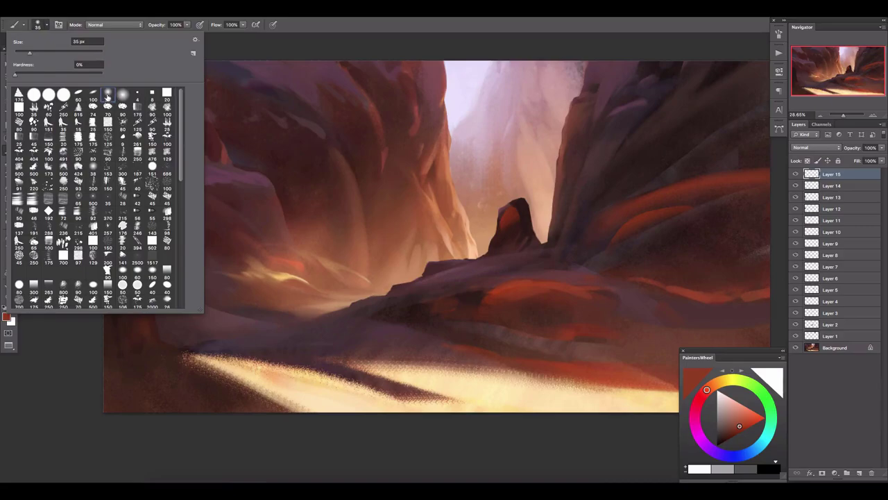
# - Choose a large soft brush and sample a warm tan from the painting
pyautogui.doubleClick(107, 104)
pyautogui.press(']')
pyautogui.press(']')
pyautogui.press(']')
pyautogui.click(799, 148)
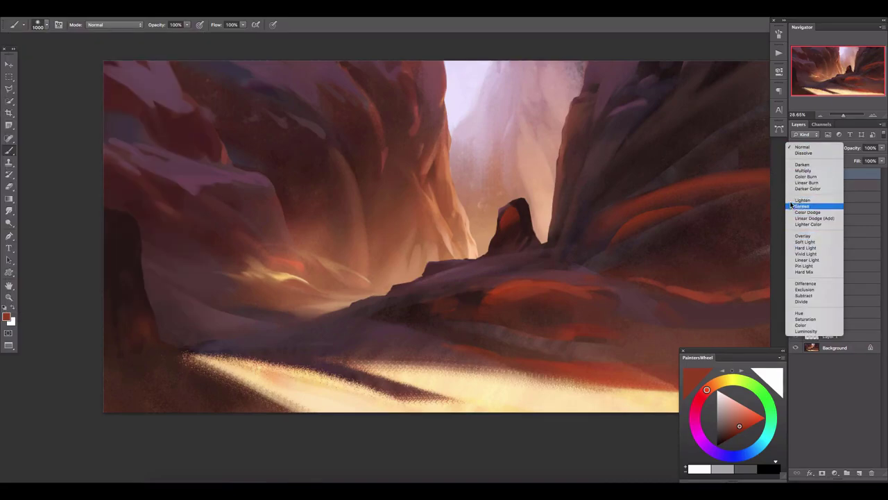
pyautogui.press('Escape')
pyautogui.moveTo(559, 166); pyautogui.dragTo(548, 194)
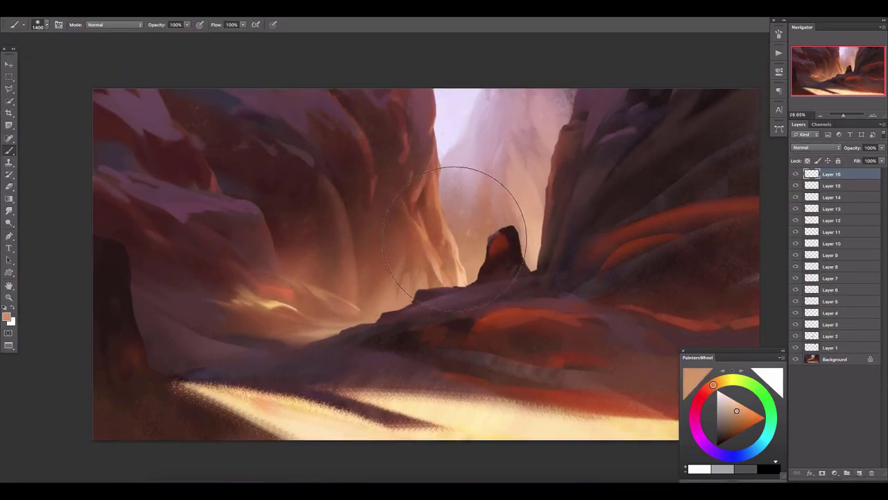
pyautogui.keyDown('alt'); pyautogui.click(530, 242); pyautogui.keyUp('alt')
pyautogui.press(']')
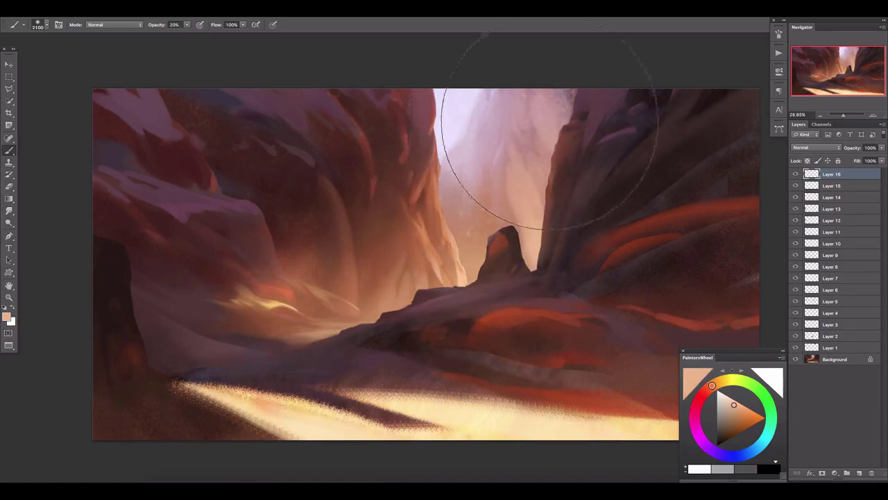
pyautogui.press(']')
pyautogui.press(']')
pyautogui.moveTo(539, 295); pyautogui.dragTo(475, 149)
pyautogui.moveTo(583, 301); pyautogui.dragTo(512, 345)
pyautogui.press(']')
pyautogui.press(']')
pyautogui.press(']')
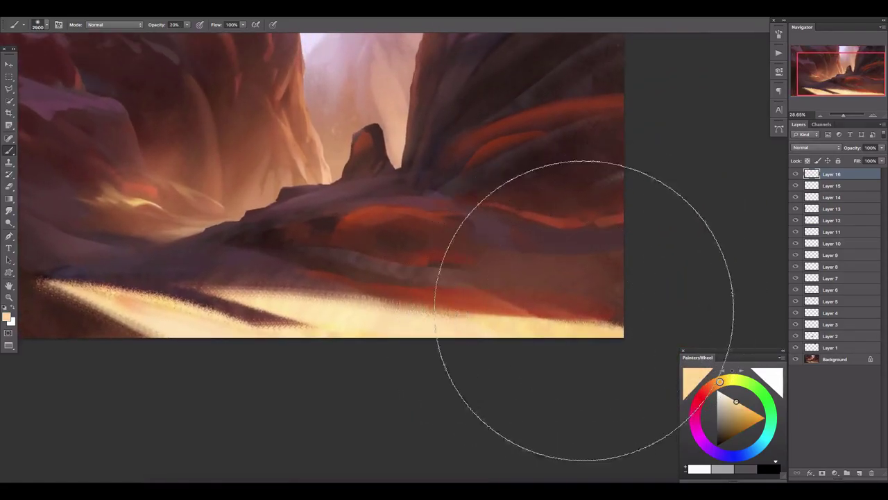
# - Lower Layer 16's opacity and add a new layer above it
pyautogui.moveTo(885, 150); pyautogui.dragTo(868, 161)
pyautogui.moveTo(853, 115); pyautogui.dragTo(842, 118)
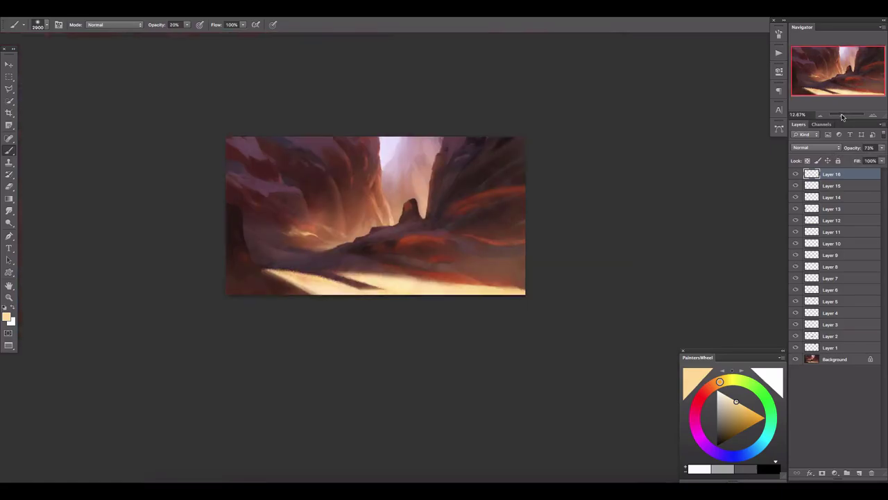
pyautogui.scroll(2, 419, 222)
pyautogui.scroll(2, 419, 222)
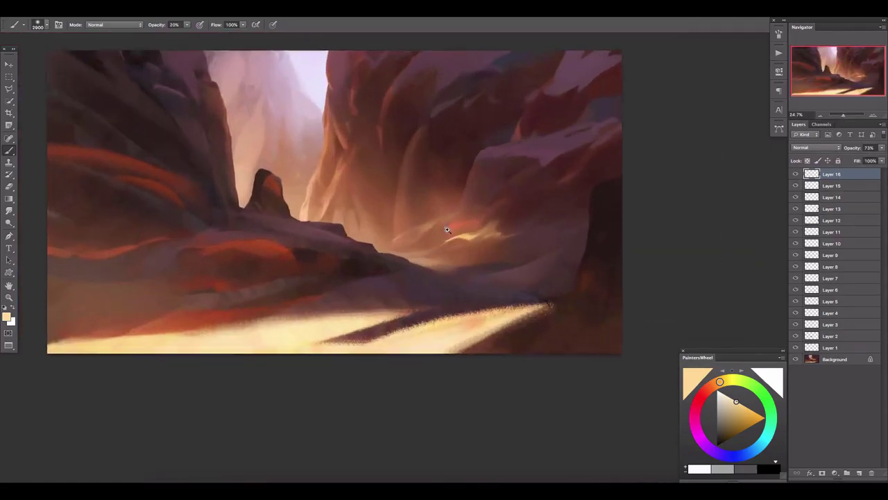
pyautogui.scroll(2, 420, 222)
pyautogui.click(859, 473)
pyautogui.scroll(3, 503, 254)
pyautogui.scroll(3, 490, 260)
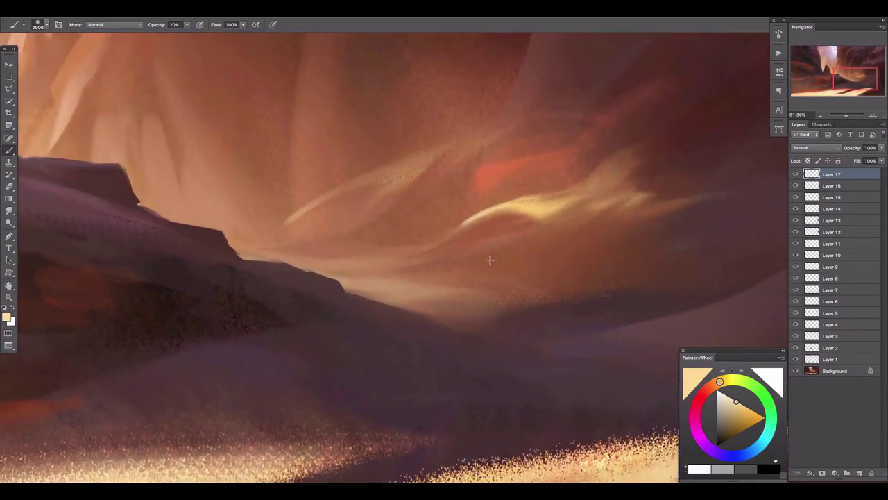
# - Select a 45 px brush and sample a darker tan near the cloud band
pyautogui.click(39, 28)
pyautogui.doubleClick(151, 109)
pyautogui.press('F5')
pyautogui.click(711, 131)
pyautogui.press('F5')
pyautogui.moveTo(660, 204); pyautogui.dragTo(611, 195)
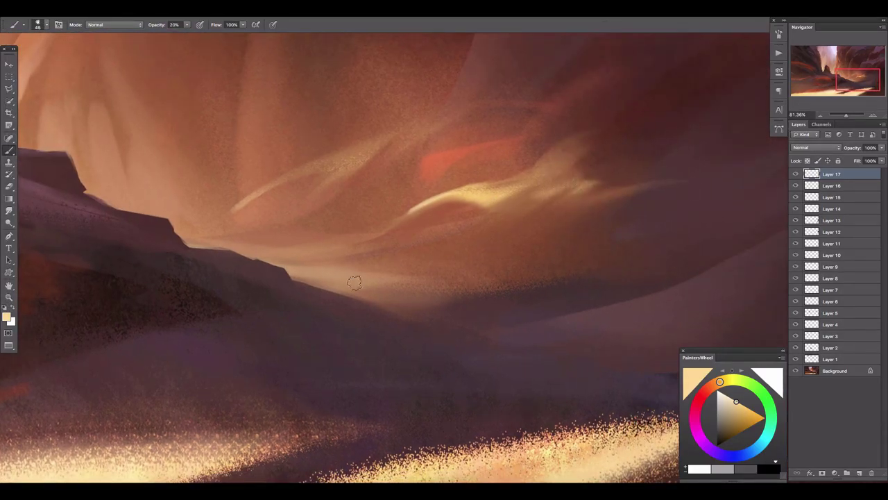
pyautogui.keyDown('alt'); pyautogui.click(526, 257); pyautogui.keyUp('alt')
pyautogui.moveTo(561, 265); pyautogui.dragTo(532, 266)
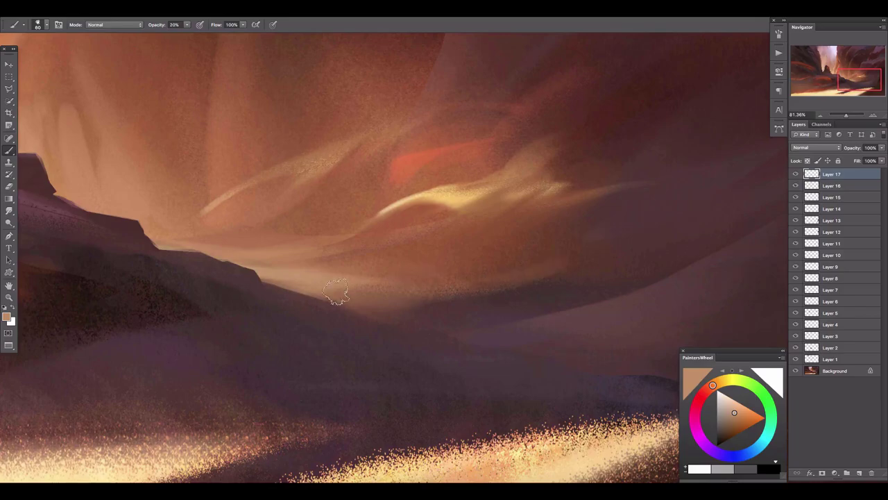
# - Paint light tan wisps along the lower clouds on a new layer, faded to 69% opacity
pyautogui.click(859, 473)
pyautogui.moveTo(476, 287); pyautogui.dragTo(478, 285)
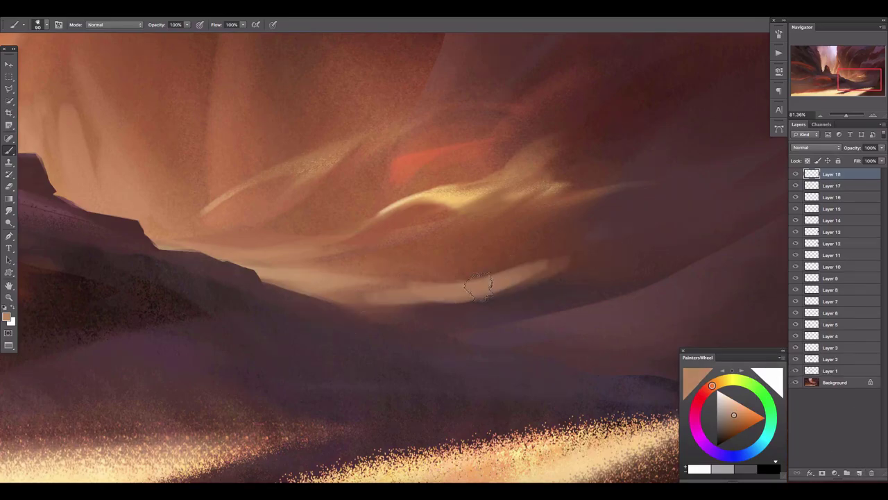
pyautogui.moveTo(603, 235); pyautogui.dragTo(534, 222)
pyautogui.press(']')
pyautogui.press(']')
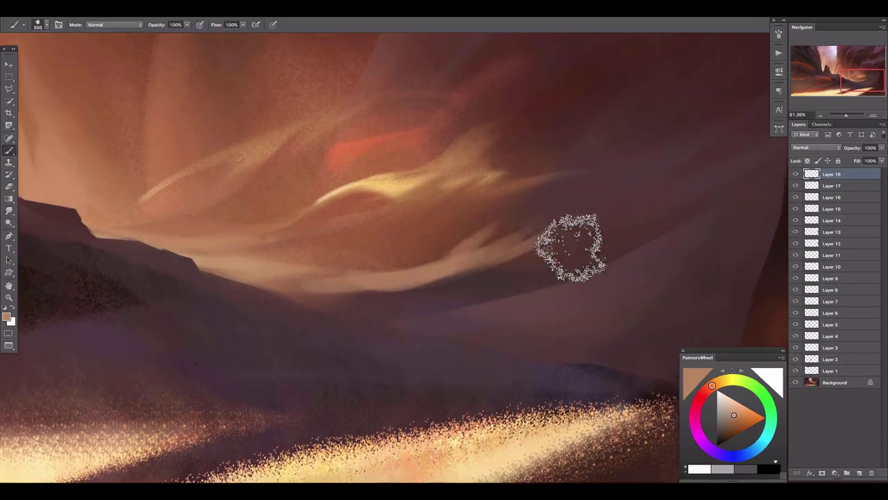
pyautogui.moveTo(569, 248)
pyautogui.mouseDown()
pyautogui.moveTo(485, 268)
pyautogui.moveTo(378, 271)
pyautogui.moveTo(333, 294)
pyautogui.moveTo(514, 292)
pyautogui.mouseUp()
pyautogui.press('[')
pyautogui.moveTo(361, 253); pyautogui.dragTo(413, 253)
pyautogui.moveTo(624, 347); pyautogui.dragTo(541, 320)
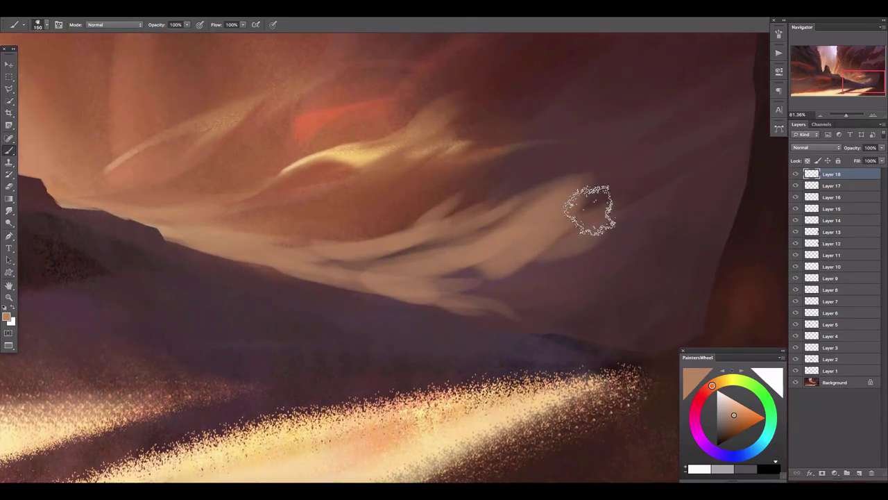
pyautogui.press('e')
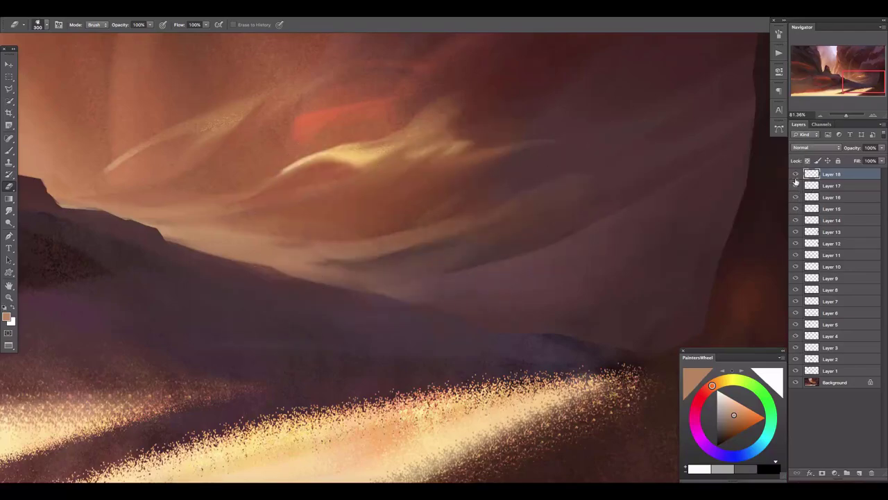
pyautogui.moveTo(882, 148); pyautogui.dragTo(864, 162)
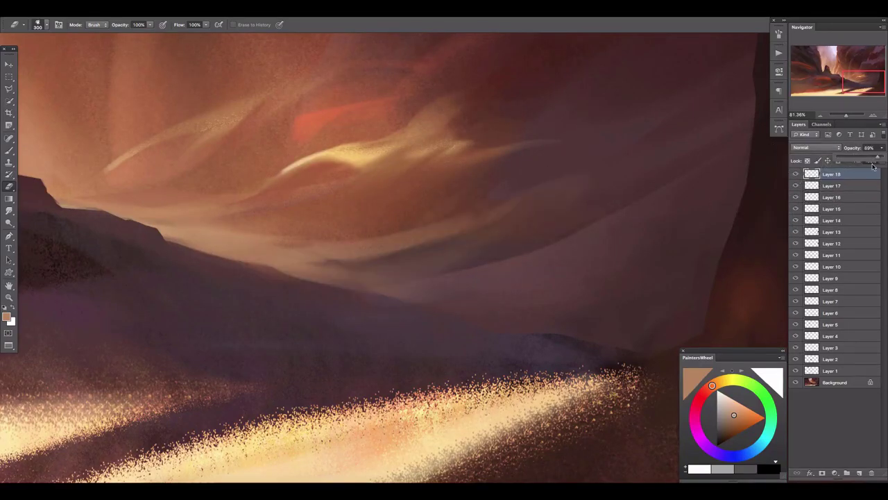
# - Add a new layer for the figure and zoom in on the lit slope with the Lasso ready
pyautogui.click(859, 472)
pyautogui.moveTo(340, 174); pyautogui.dragTo(419, 190)
pyautogui.moveTo(278, 322); pyautogui.dragTo(437, 333)
pyautogui.moveTo(347, 291); pyautogui.dragTo(452, 313)
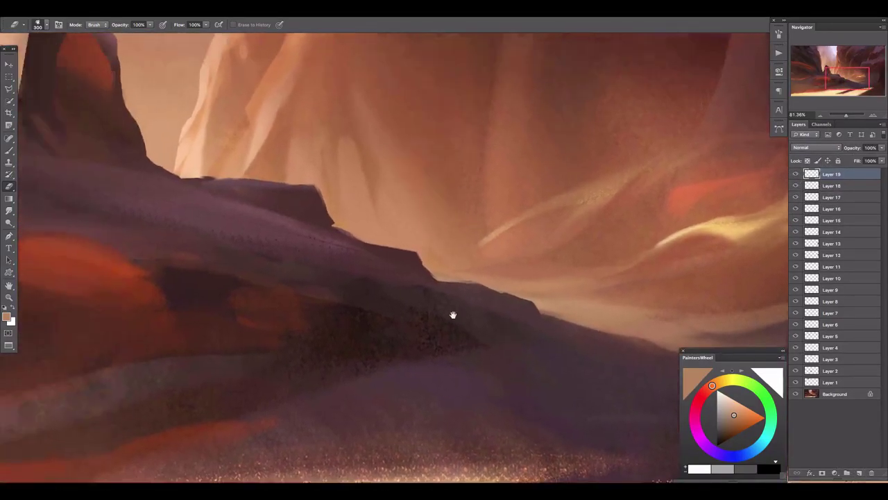
pyautogui.moveTo(306, 278); pyautogui.dragTo(323, 320)
pyautogui.moveTo(351, 258)
pyautogui.mouseDown()
pyautogui.moveTo(484, 236)
pyautogui.moveTo(415, 203)
pyautogui.mouseUp()
pyautogui.press('l')
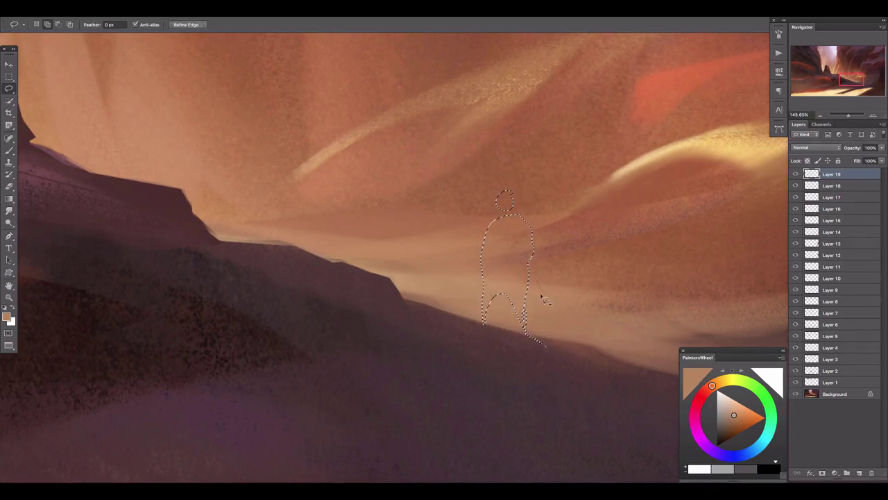
# - Fill the figure outline with dark colour, shrink it, and position it on the slope
pyautogui.hotkey('alt', 'BackSpace')
pyautogui.hotkey('ctrl', 't')
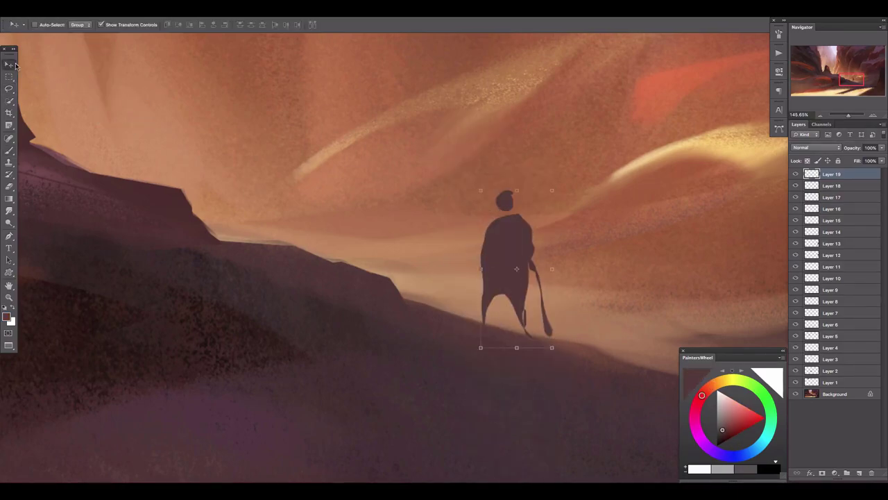
pyautogui.moveTo(482, 190); pyautogui.dragTo(499, 220)
pyautogui.press('Return')
pyautogui.press('v')
pyautogui.moveTo(497, 280); pyautogui.dragTo(436, 262)
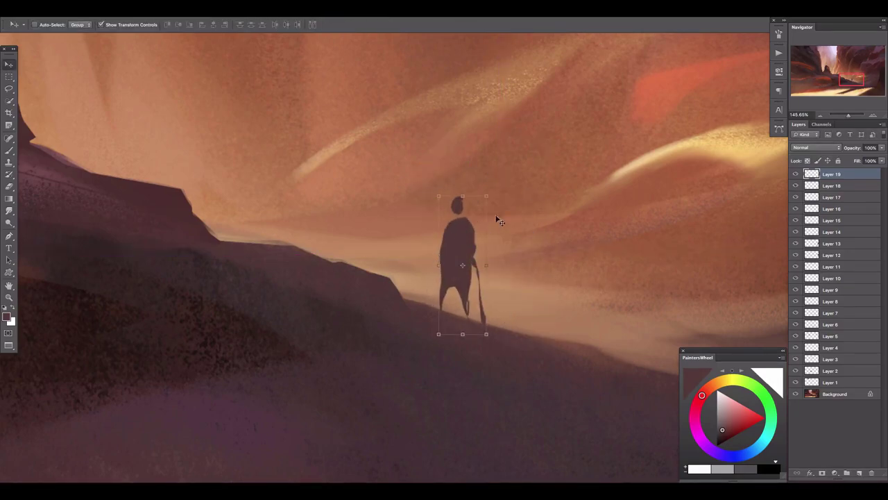
pyautogui.moveTo(458, 237); pyautogui.dragTo(470, 227)
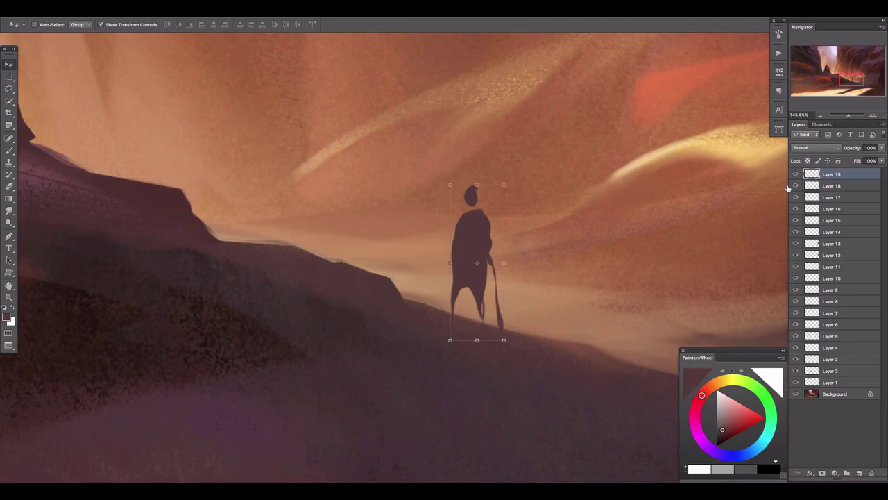
pyautogui.scroll(-5, 354, 229)
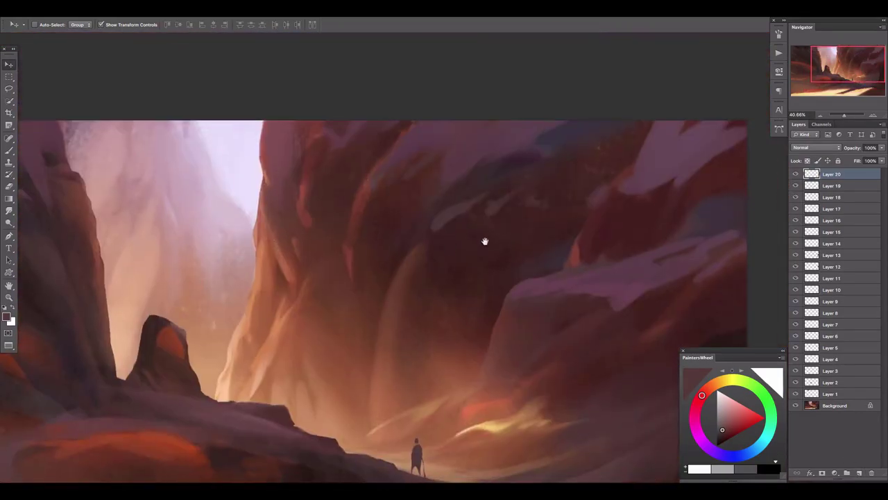
pyautogui.click(201, 113)
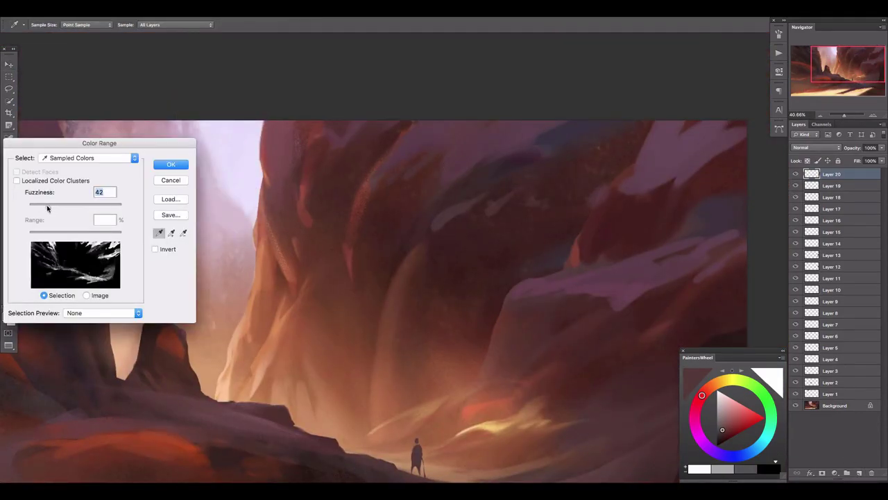
# - Glow the colour-range-selected rock tops with a light purple gradient, erasing the excess
pyautogui.press('Return')
pyautogui.press('g')
pyautogui.keyDown('alt'); pyautogui.click(215, 123); pyautogui.keyUp('alt')
pyautogui.hotkey('ctrl', 'shift', 'alt', 'n')
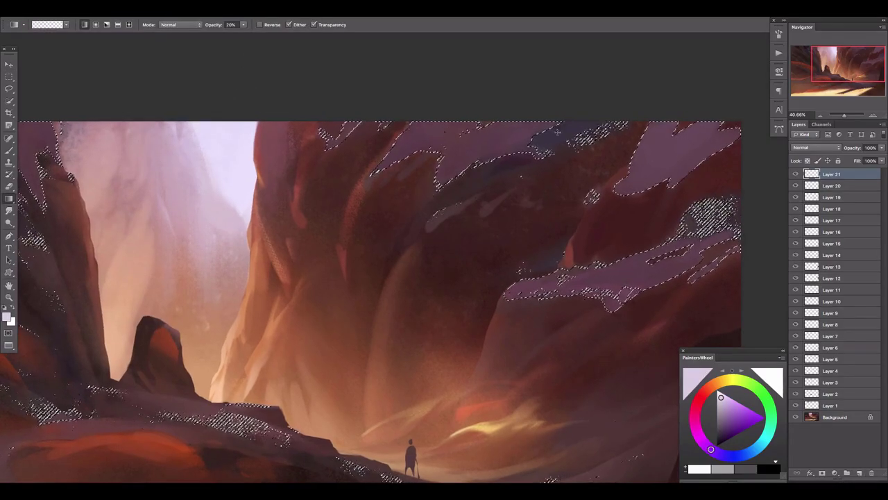
pyautogui.moveTo(557, 132); pyautogui.dragTo(548, 194)
pyautogui.hotkey('ctrl', 'd')
pyautogui.press('e')
pyautogui.moveTo(554, 235); pyautogui.dragTo(509, 242)
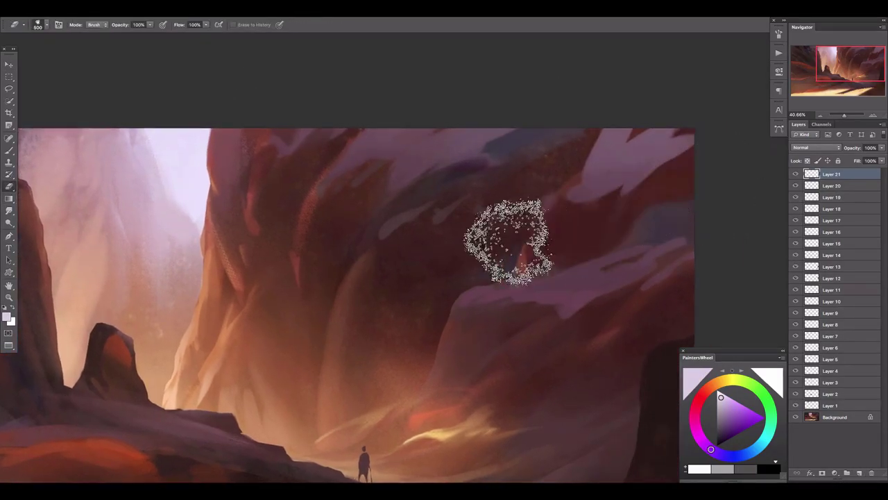
# - On a new layer, paint a light orange stroke rising above the figure
pyautogui.hotkey('ctrl', 'shift', 'alt', 'n')
pyautogui.press('b')
pyautogui.press(']')
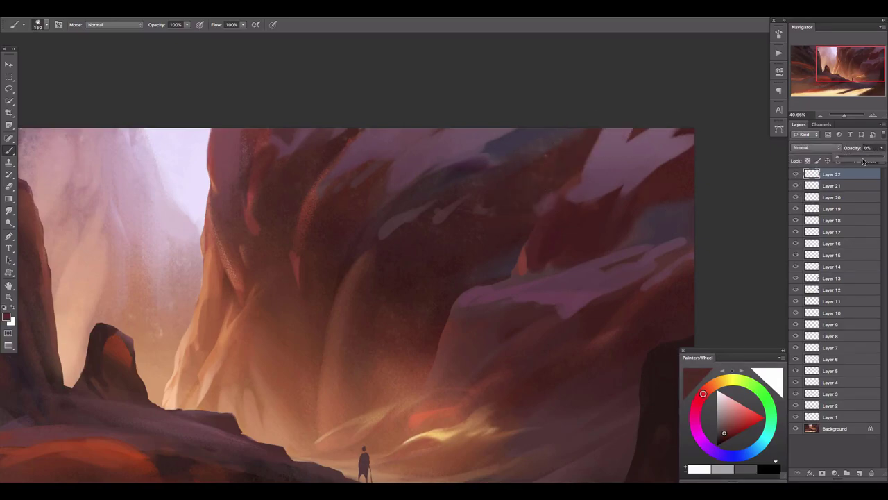
pyautogui.scroll(-3, 452, 177)
pyautogui.hscroll(-3, 452, 178)
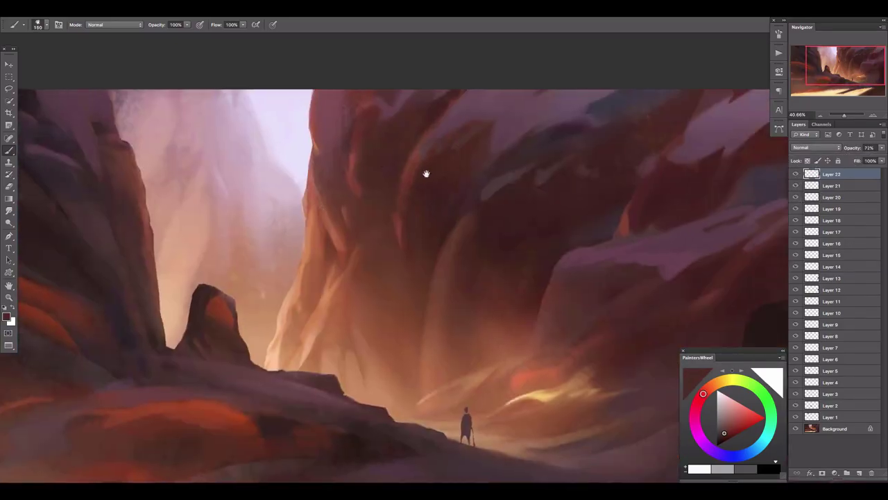
pyautogui.press('l')
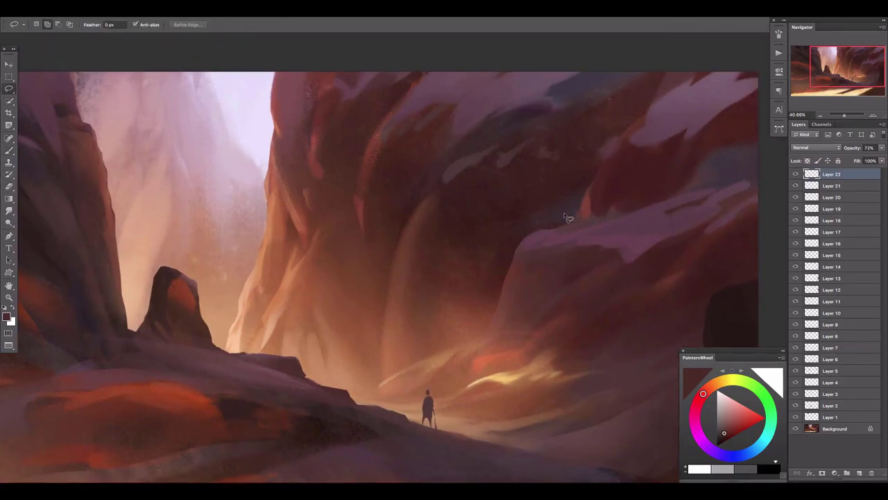
pyautogui.press('b')
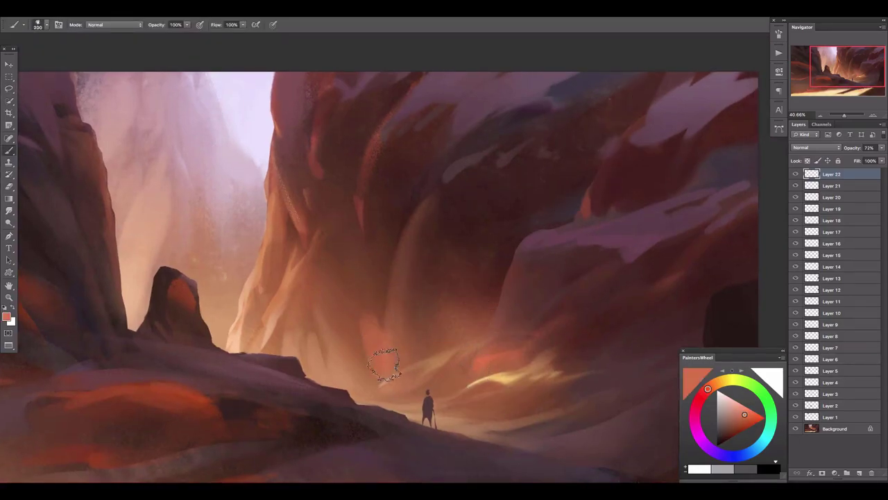
pyautogui.moveTo(413, 295)
pyautogui.mouseDown()
pyautogui.moveTo(414, 236)
pyautogui.moveTo(446, 341)
pyautogui.mouseUp()
pyautogui.press('e')
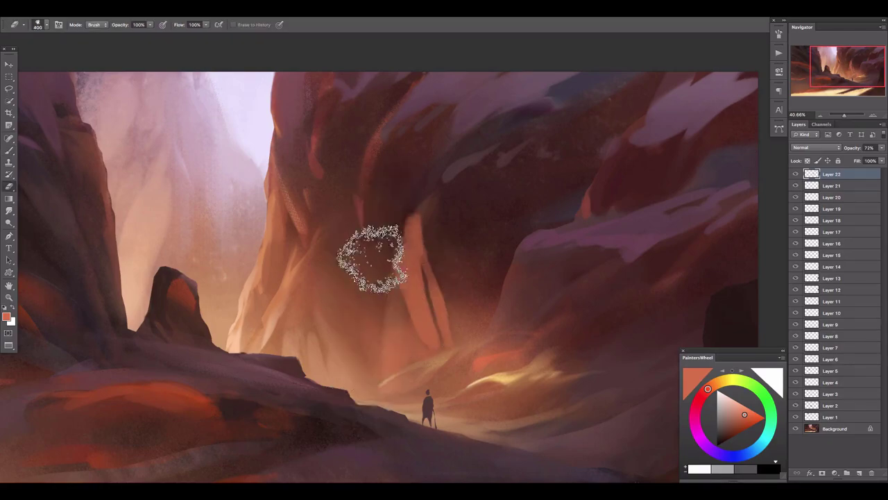
pyautogui.moveTo(845, 115); pyautogui.dragTo(842, 115)
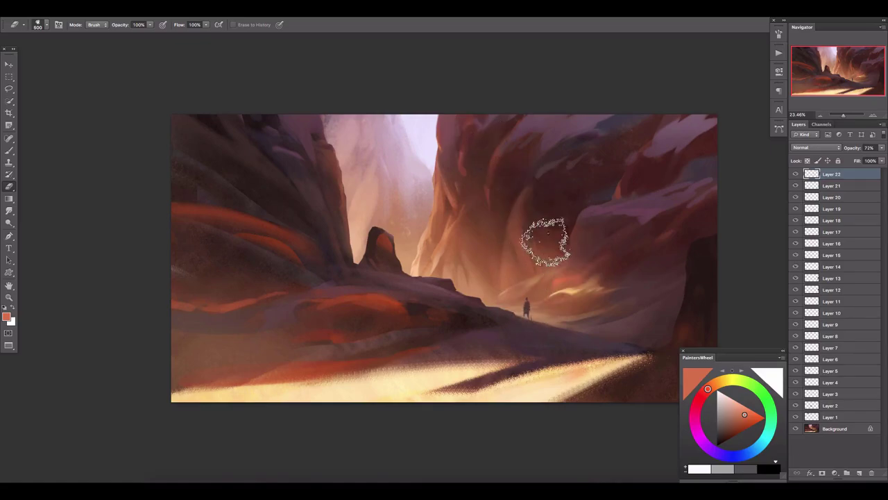
# - Add a clipped full-opacity gradient layer, merge it down, and lasso the streaks above the figure
pyautogui.click(859, 473)
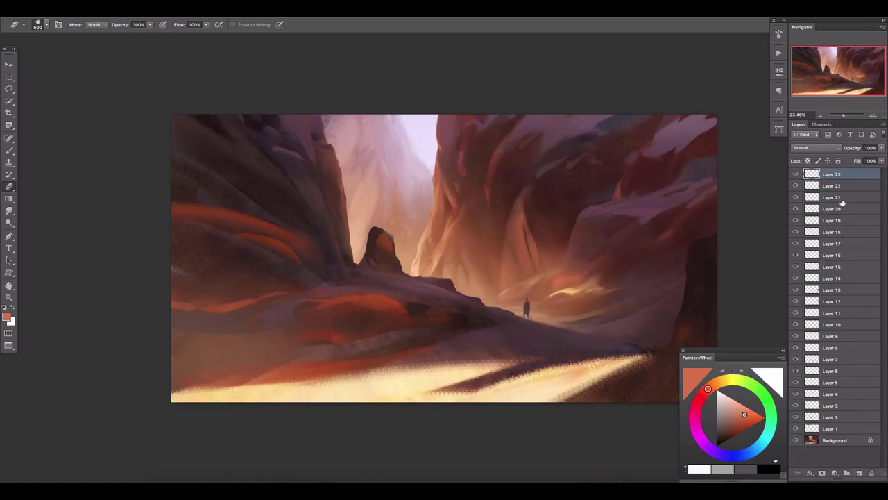
pyautogui.rightClick(846, 174)
pyautogui.click(800, 274)
pyautogui.press('g')
pyautogui.moveTo(542, 188); pyautogui.dragTo(500, 261)
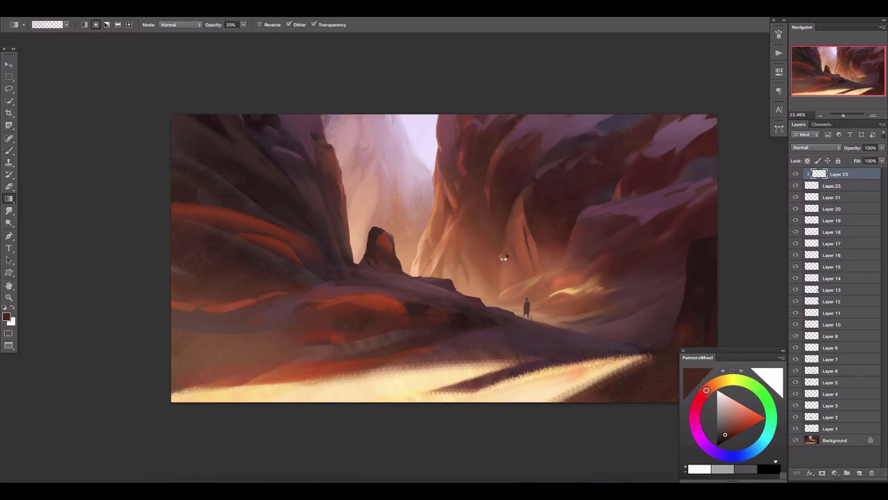
pyautogui.press('0')
pyautogui.rightClick(833, 175)
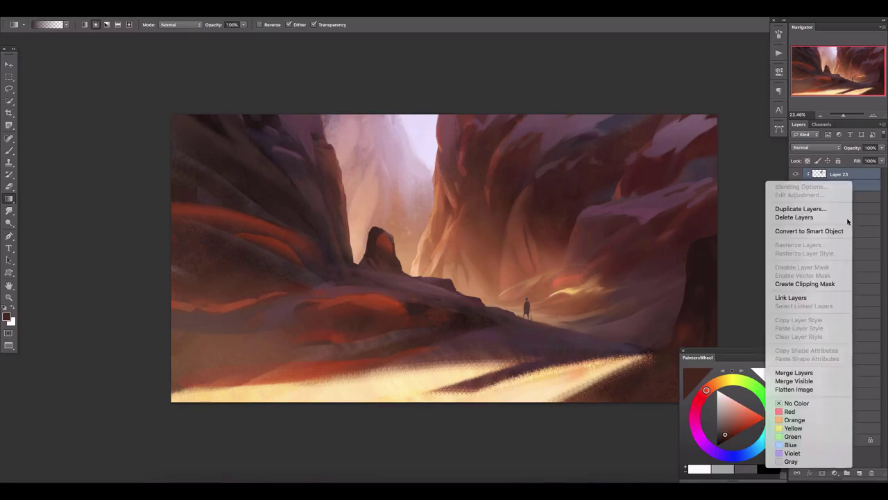
pyautogui.click(798, 372)
pyautogui.press('l')
pyautogui.moveTo(566, 193)
pyautogui.mouseDown()
pyautogui.moveTo(510, 208)
pyautogui.moveTo(485, 179)
pyautogui.mouseUp()
# - Scale the lassoed streaks above the figure and deselect them
pyautogui.hotkey('ctrl', 't')
pyautogui.press('Return')
pyautogui.press('v')
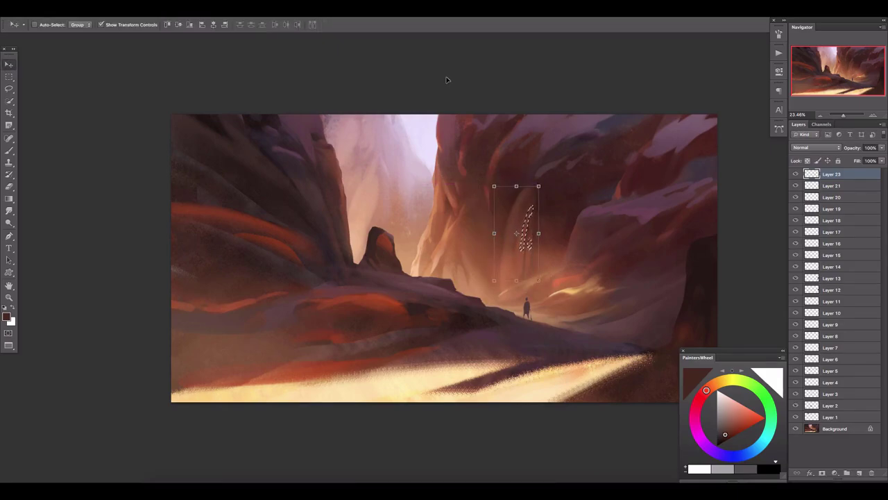
pyautogui.hotkey('ctrl', 'd')
# - Flip the canvas horizontally and add a new layer for the rock spire
pyautogui.press('h')
pyautogui.press('e')
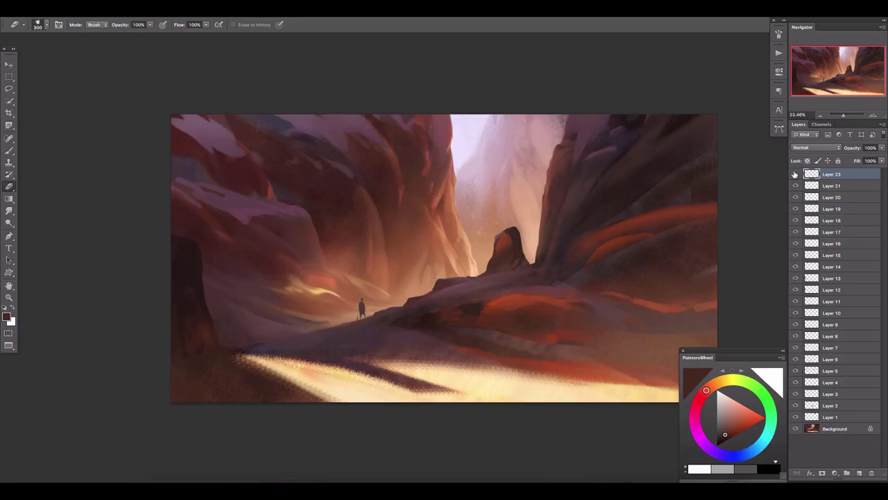
pyautogui.click(859, 473)
pyautogui.scroll(5, 549, 262)
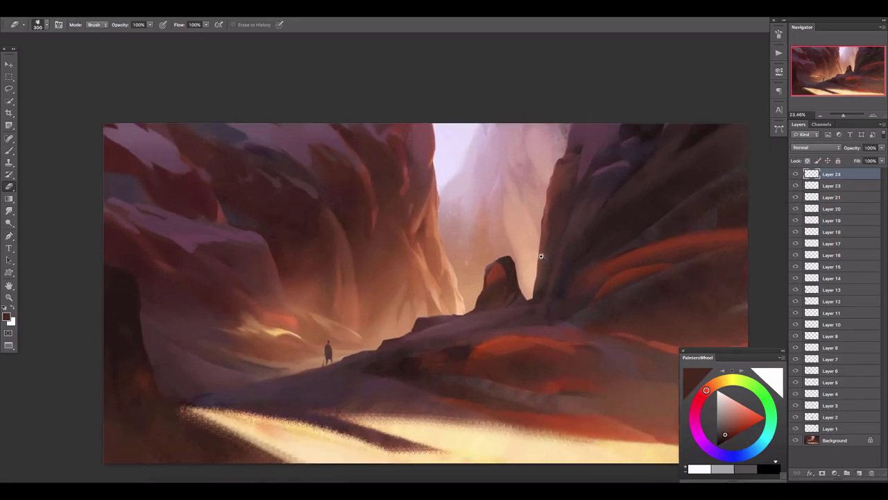
# - Outline a tall spire shape on the rock edge with the Polygonal Lasso
pyautogui.press('l')
pyautogui.rightClick(9, 88)
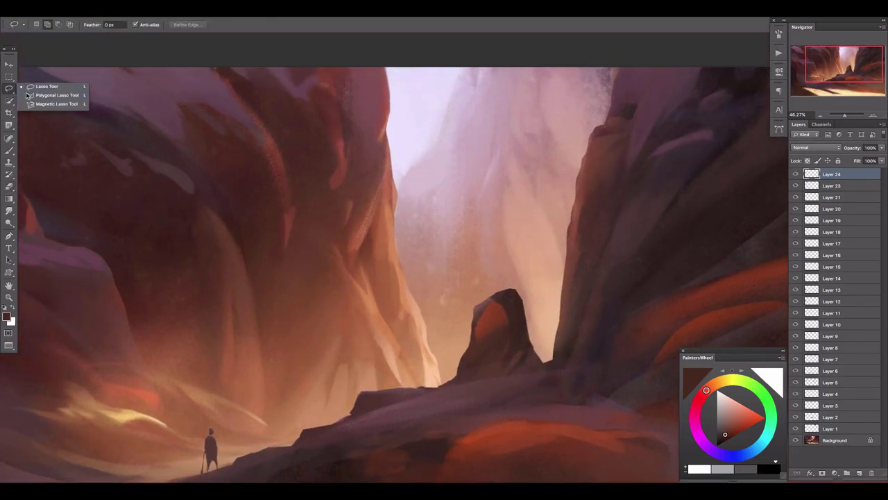
pyautogui.click(42, 94)
pyautogui.scroll(1, 500, 278)
pyautogui.click(522, 366)
pyautogui.click(508, 307)
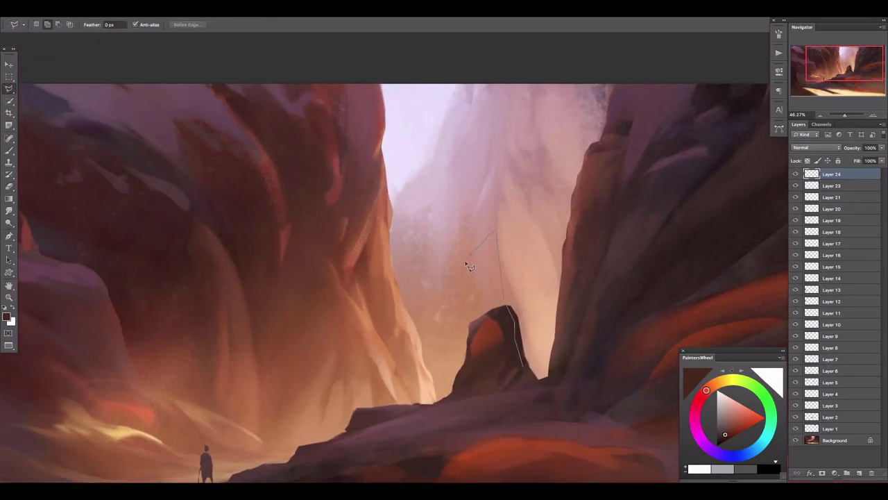
pyautogui.click(463, 366)
pyautogui.doubleClick(496, 380)
# - Paint the spire in dark and reddish-brown shades, lighter toward the top
pyautogui.press('b')
pyautogui.moveTo(486, 333)
pyautogui.mouseDown()
pyautogui.moveTo(495, 307)
pyautogui.moveTo(479, 249)
pyautogui.moveTo(468, 292)
pyautogui.mouseUp()
pyautogui.click(729, 431)
pyautogui.moveTo(489, 236)
pyautogui.mouseDown()
pyautogui.moveTo(472, 291)
pyautogui.moveTo(496, 244)
pyautogui.moveTo(486, 278)
pyautogui.mouseUp()
pyautogui.press(']')
pyautogui.click(735, 428)
pyautogui.keyDown('alt'); pyautogui.click(496, 299); pyautogui.keyUp('alt')
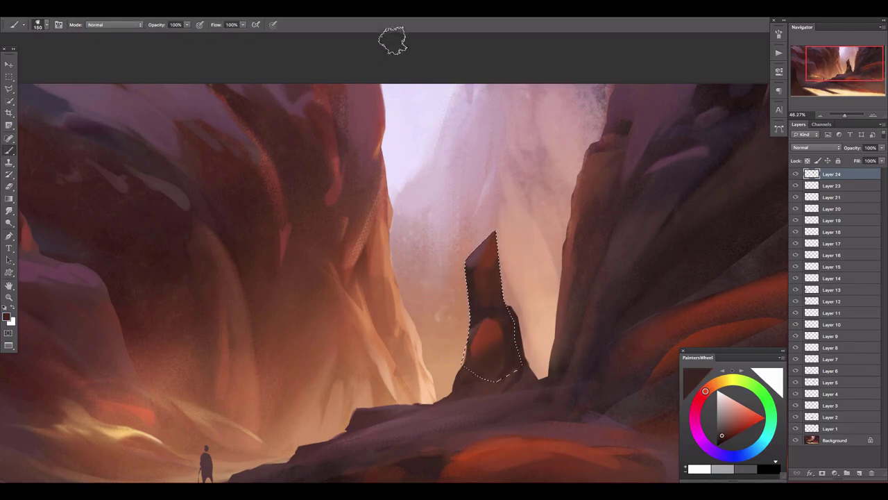
# - Select the spire's top and stretch it into a cleaner shape with Free Transform
pyautogui.hotkey('ctrl', 'd')
pyautogui.press('l')
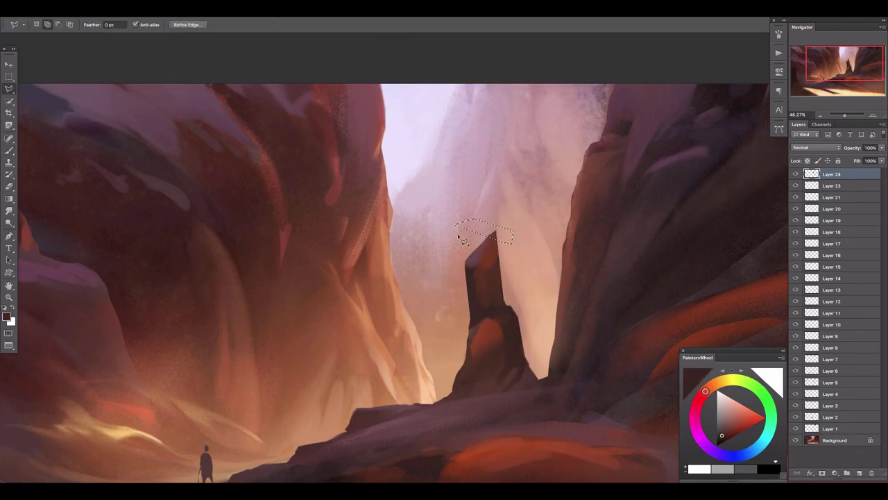
pyautogui.moveTo(388, 397); pyautogui.dragTo(424, 396)
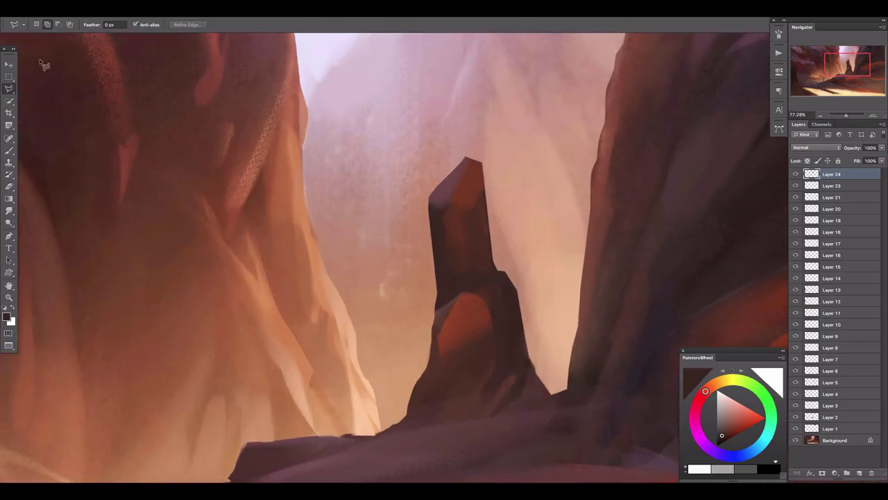
pyautogui.press('v')
pyautogui.hotkey('ctrl', 't')
pyautogui.press('Return')
pyautogui.moveTo(491, 177)
pyautogui.mouseDown()
pyautogui.moveTo(446, 177)
pyautogui.moveTo(417, 163)
pyautogui.mouseUp()
pyautogui.press('Return')
pyautogui.press('Return')
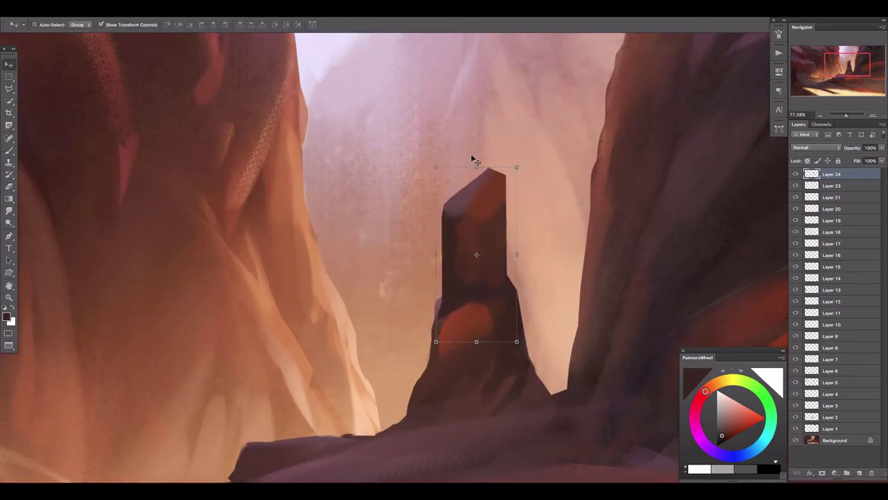
# - Erase around the reshaped spire top and sample the peach sky colour
pyautogui.moveTo(471, 154); pyautogui.dragTo(481, 278)
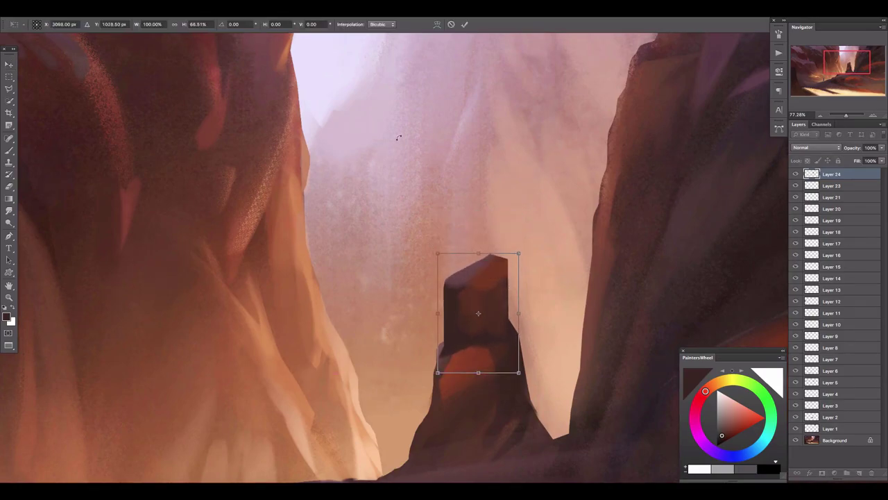
pyautogui.press('e')
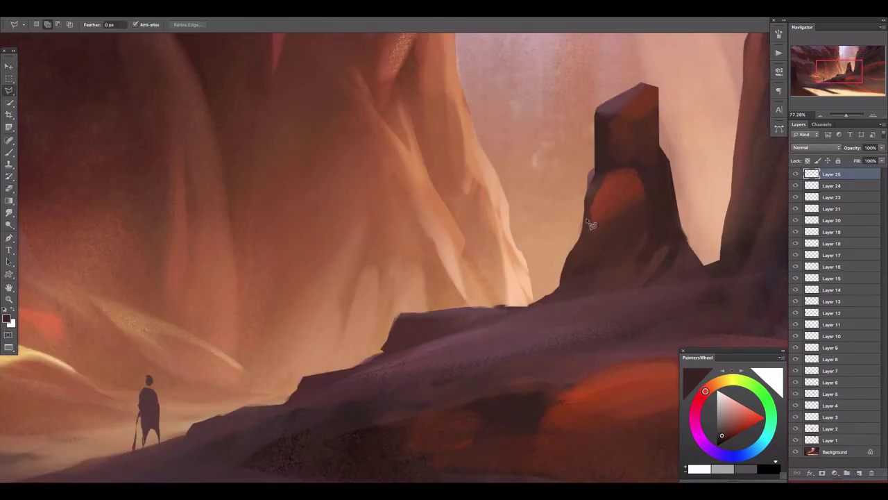
pyautogui.press('b')
pyautogui.keyDown('alt'); pyautogui.click(559, 258); pyautogui.keyUp('alt')
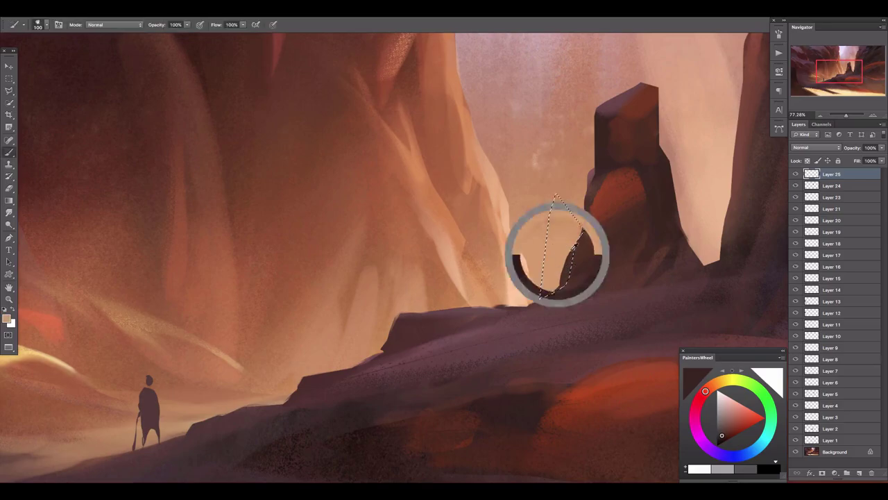
# - Flatten all layers into the background and flip the canvas horizontally
pyautogui.moveTo(845, 117); pyautogui.dragTo(844, 116)
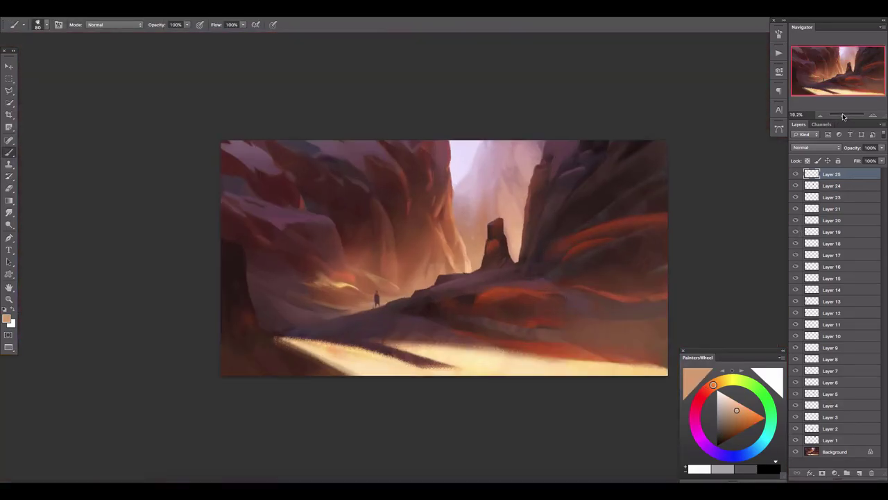
pyautogui.rightClick(855, 456)
pyautogui.click(798, 476)
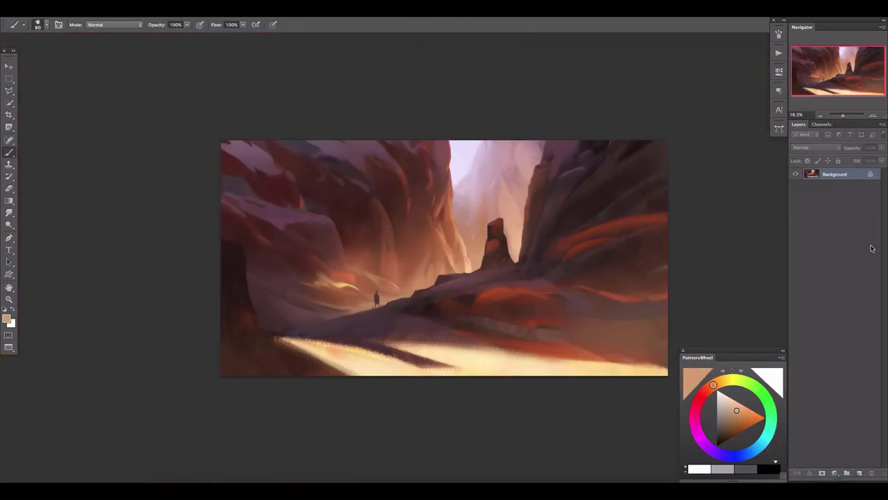
pyautogui.press('h')
pyautogui.scroll(1, 559, 288)
# - Add a new layer and sample dark red-brown and maroon rock colours
pyautogui.click(858, 472)
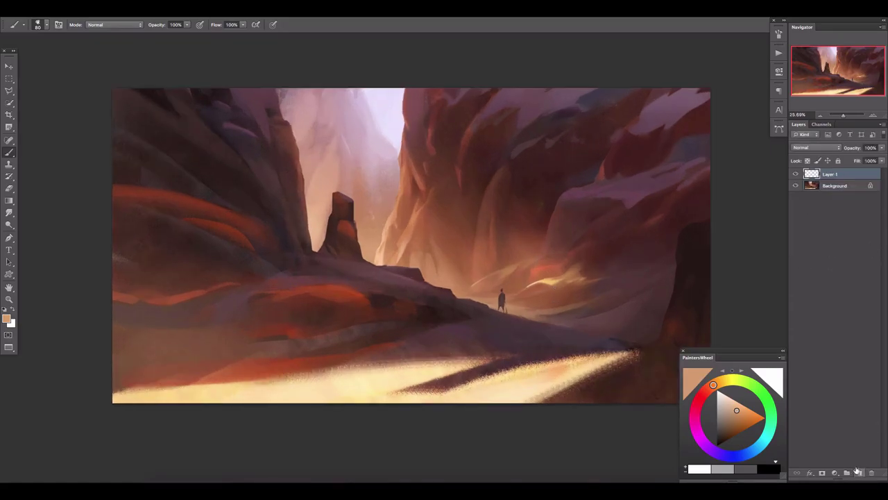
pyautogui.keyDown('alt'); pyautogui.click(569, 276); pyautogui.keyUp('alt')
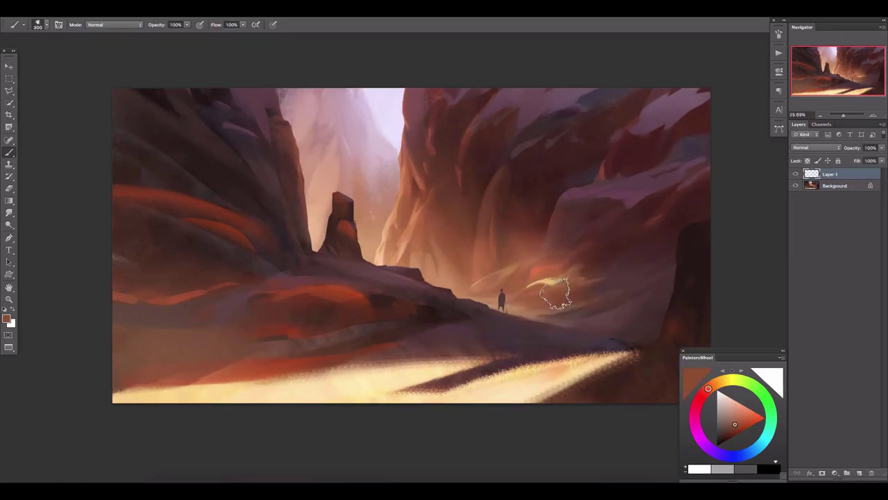
pyautogui.press('[')
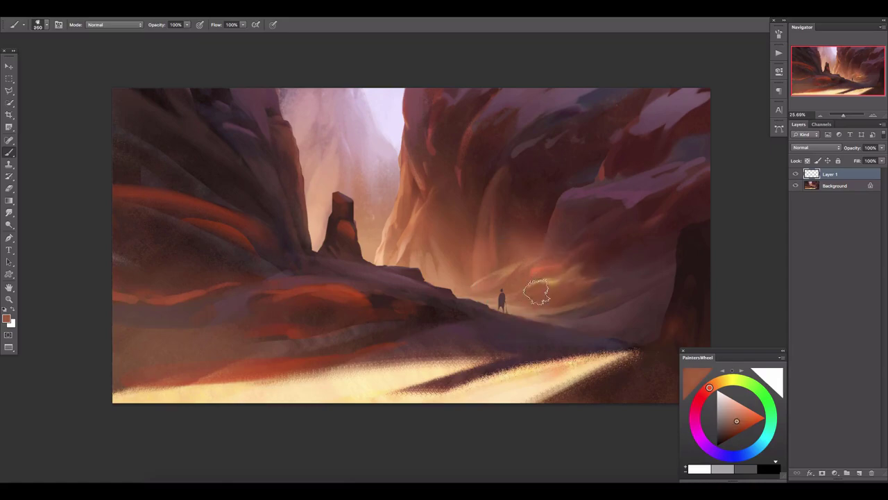
pyautogui.keyDown('alt'); pyautogui.click(580, 286); pyautogui.keyUp('alt')
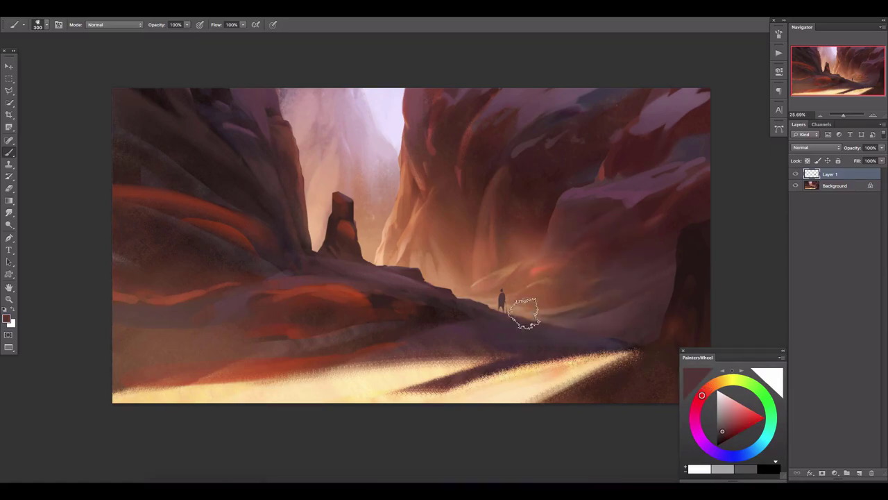
pyautogui.keyDown('alt'); pyautogui.click(553, 210); pyautogui.keyUp('alt')
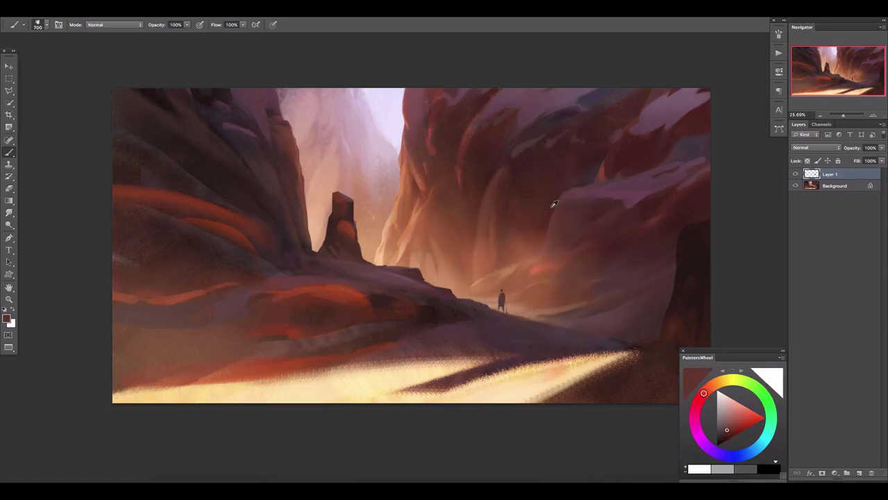
pyautogui.press(']')
pyautogui.press(']')
pyautogui.press(']')
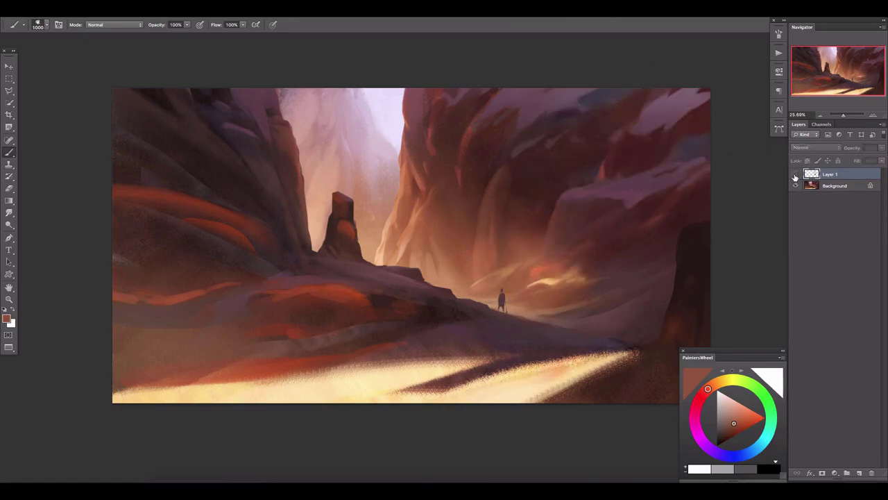
# - Add more empty layers and enlarge the brush for painting
pyautogui.click(859, 472)
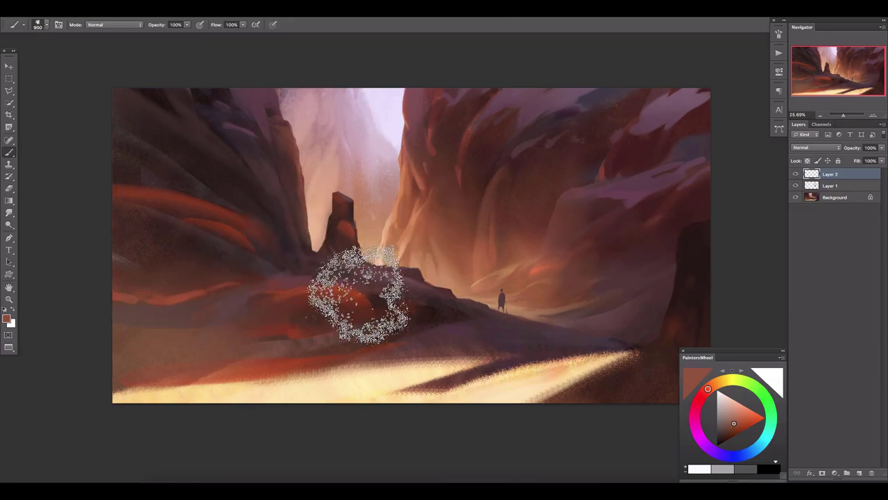
pyautogui.press('l')
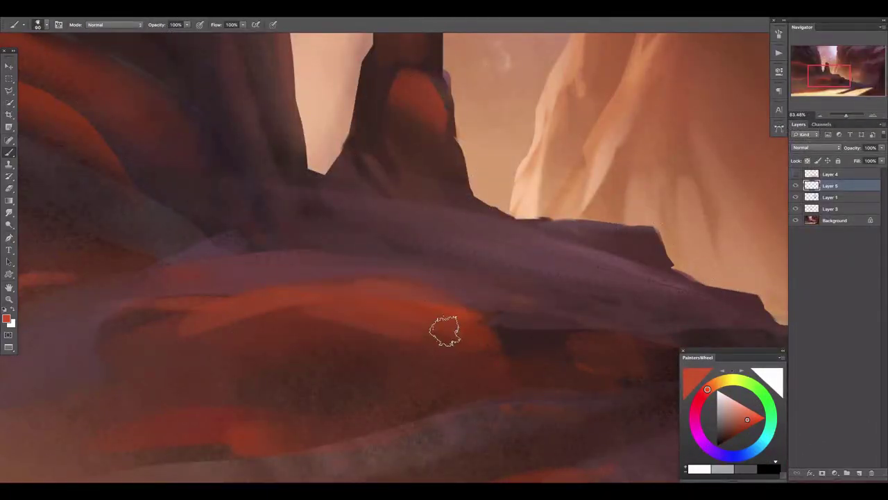
pyautogui.press(']')
pyautogui.keyDown('alt'); pyautogui.click(411, 129); pyautogui.keyUp('alt')
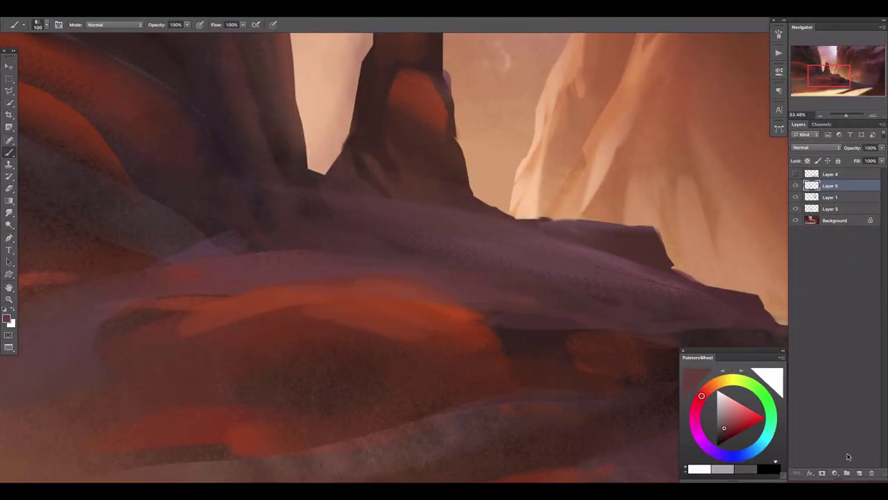
pyautogui.hotkey('ctrl', 'shift', 'alt', 'n')
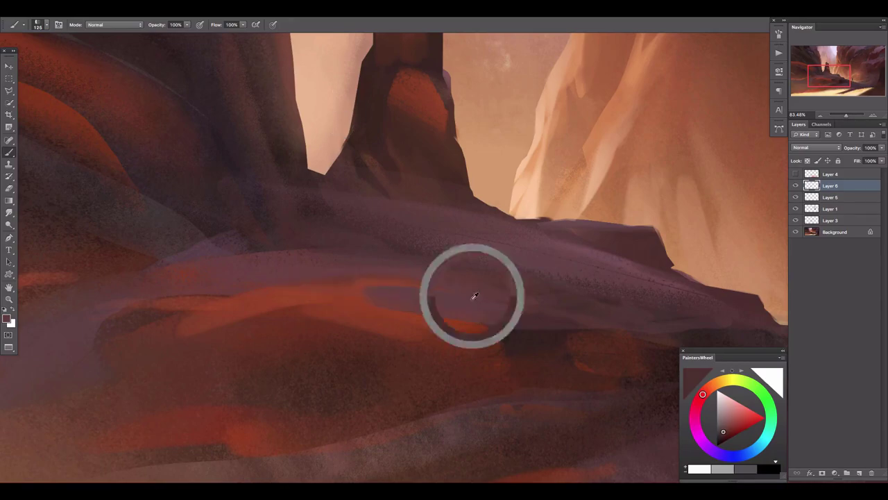
pyautogui.press(']')
# - Paint muted grey-purple ledge strokes below the spire, undoing one stray stroke
pyautogui.moveTo(472, 294); pyautogui.dragTo(313, 276)
pyautogui.moveTo(564, 320); pyautogui.dragTo(340, 285)
pyautogui.moveTo(180, 312); pyautogui.dragTo(347, 353)
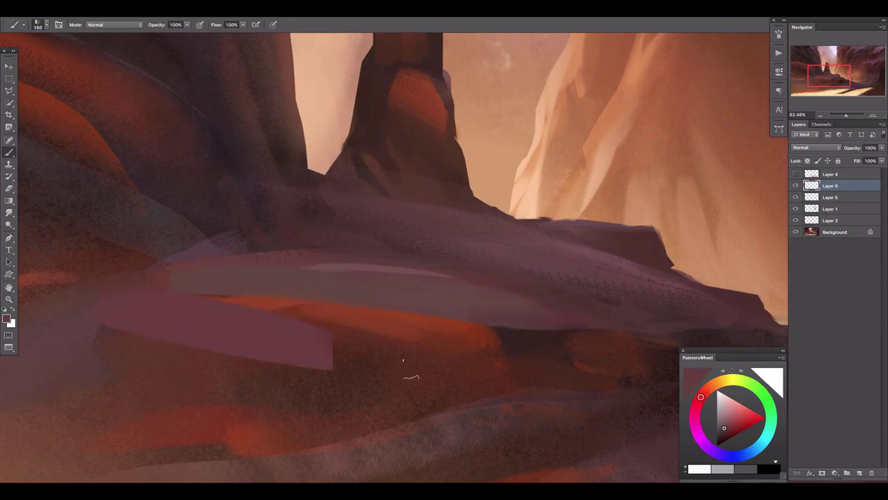
pyautogui.hotkey('ctrl', 'z')
pyautogui.moveTo(216, 246); pyautogui.dragTo(352, 277)
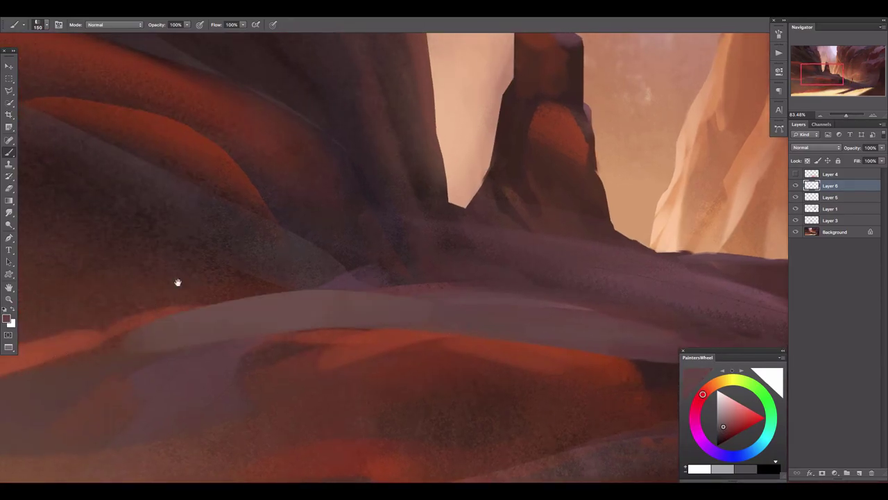
pyautogui.press(']')
pyautogui.moveTo(331, 229); pyautogui.dragTo(253, 228)
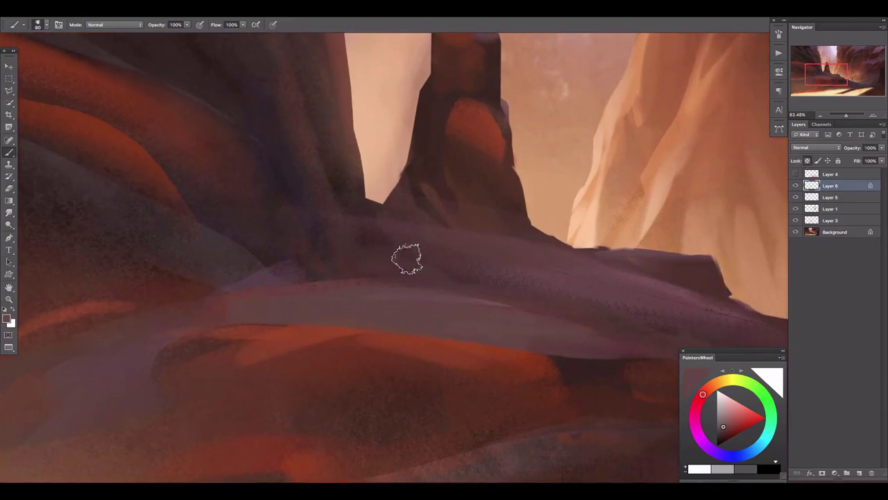
pyautogui.press(']')
pyautogui.press(']')
pyautogui.press(']')
pyautogui.press(']')
pyautogui.press(']')
pyautogui.press(']')
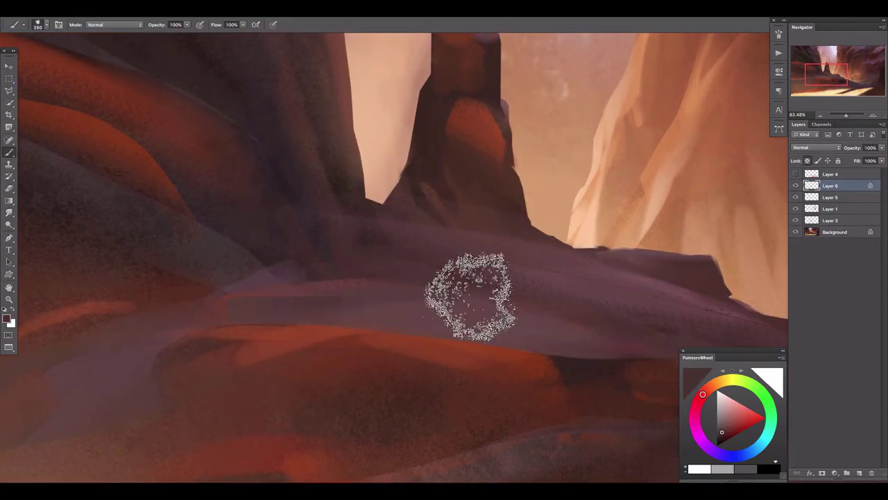
pyautogui.moveTo(846, 115); pyautogui.dragTo(842, 115)
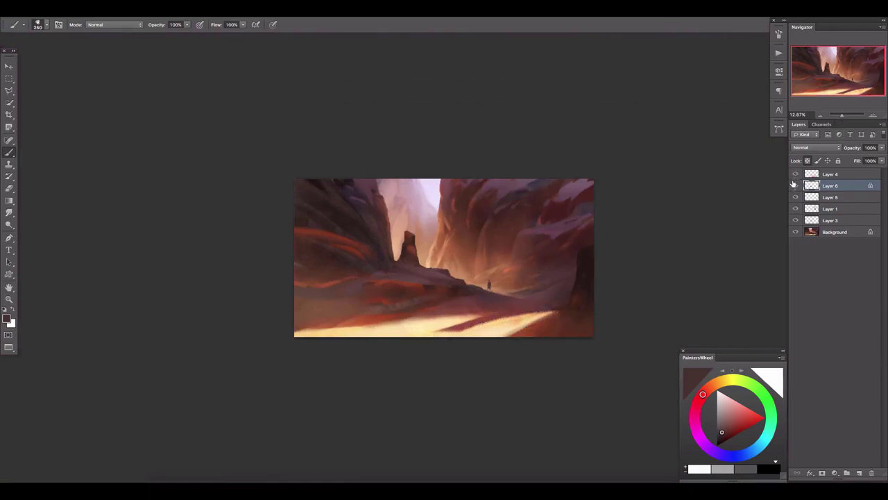
# - Add a layer above Layer 6, hide Layer 4, and sample a pinkish purple
pyautogui.scroll(5, 615, 260)
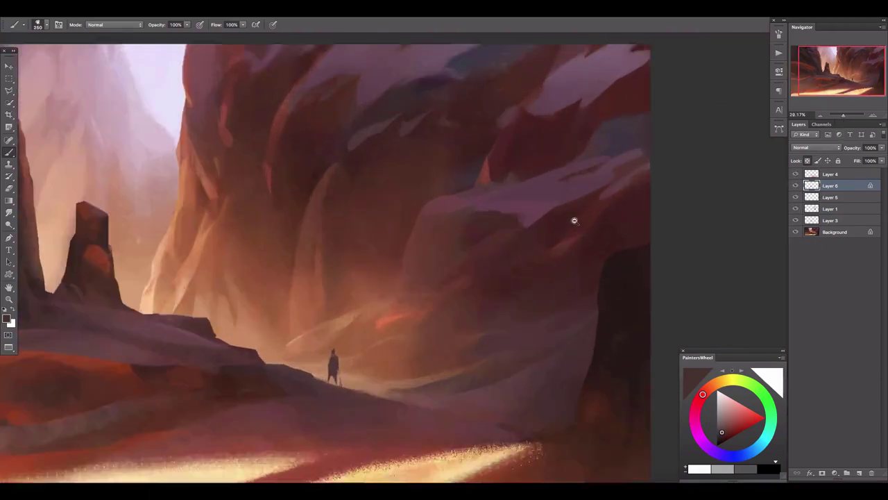
pyautogui.click(861, 472)
pyautogui.click(795, 174)
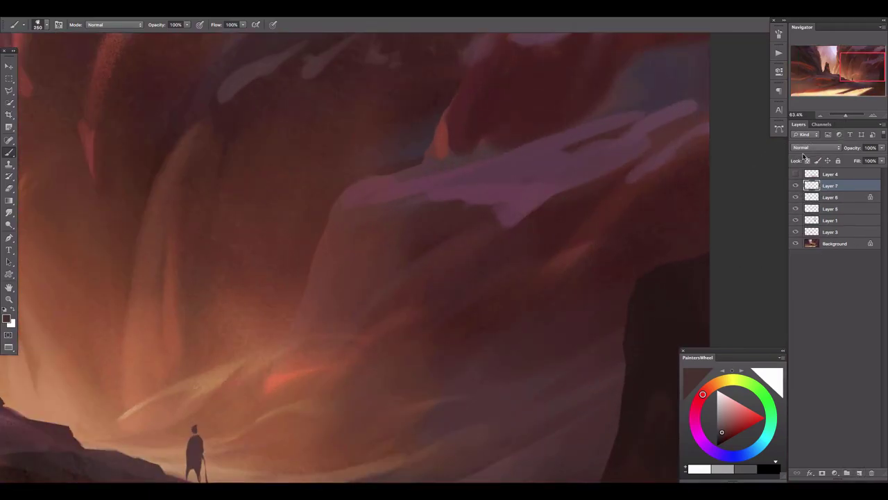
pyautogui.keyDown('alt'); pyautogui.click(528, 205); pyautogui.keyUp('alt')
pyautogui.press(']')
pyautogui.press(']')
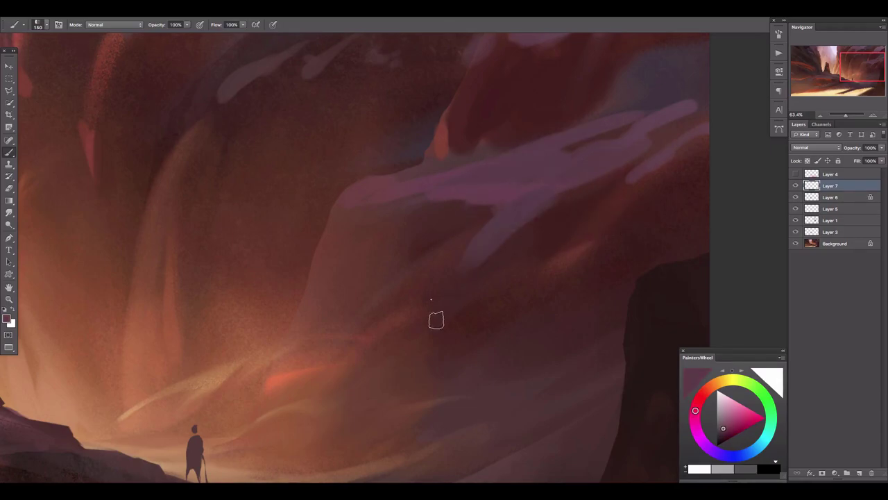
pyautogui.press('e')
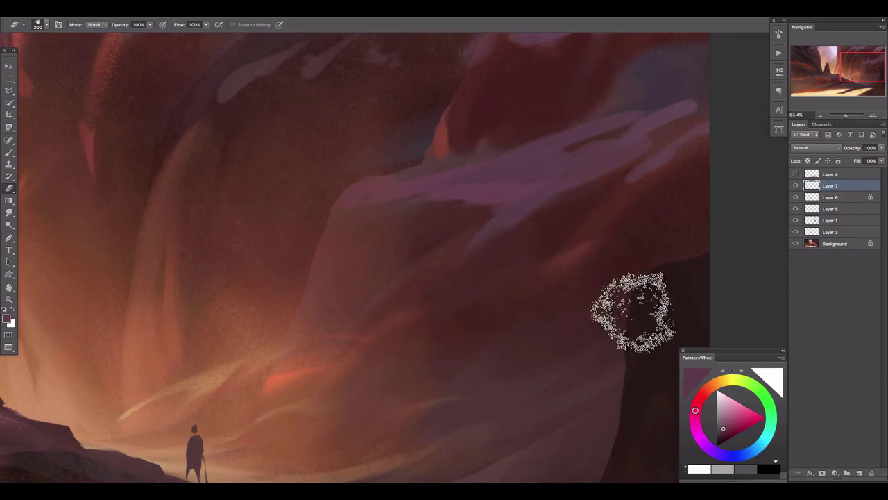
pyautogui.press('b')
# - Repaint the lit purple band along the right wall and upper rock band
pyautogui.moveTo(281, 182)
pyautogui.mouseDown()
pyautogui.moveTo(299, 210)
pyautogui.moveTo(289, 266)
pyautogui.mouseUp()
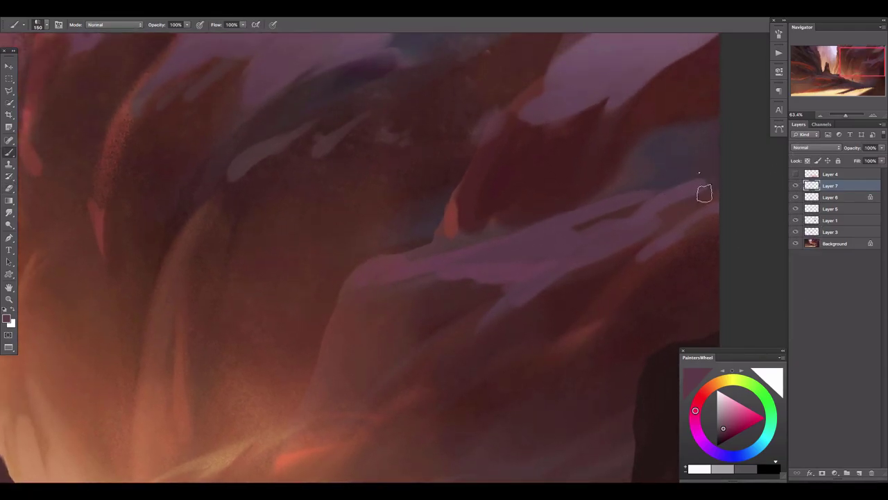
pyautogui.keyDown('alt'); pyautogui.click(498, 129); pyautogui.keyUp('alt')
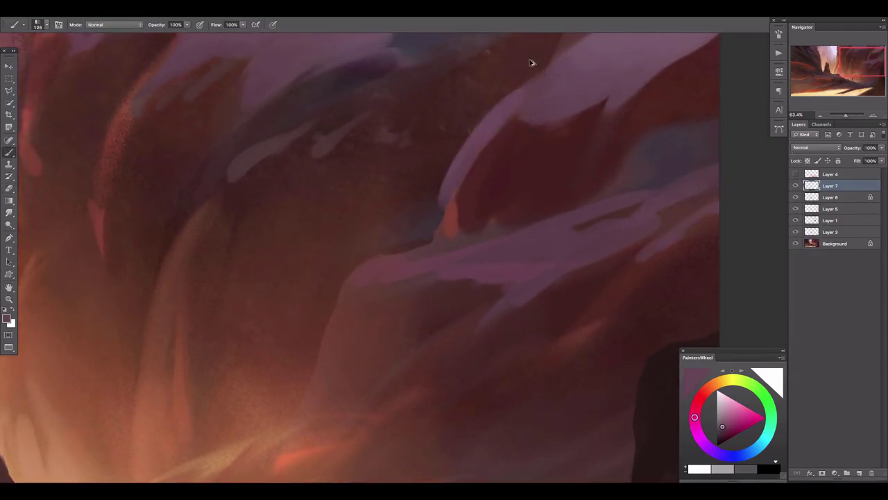
pyautogui.moveTo(517, 93)
pyautogui.mouseDown()
pyautogui.moveTo(445, 202)
pyautogui.moveTo(454, 188)
pyautogui.mouseUp()
pyautogui.press('[')
pyautogui.moveTo(649, 85); pyautogui.dragTo(628, 128)
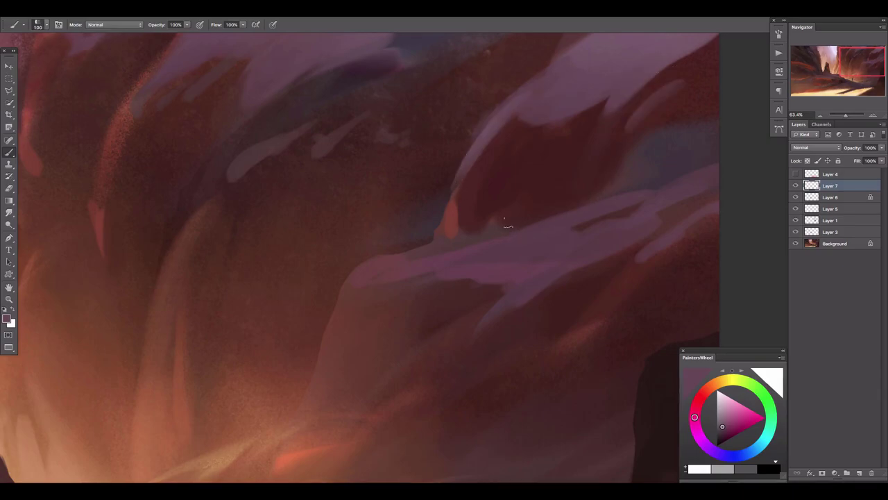
pyautogui.moveTo(509, 225); pyautogui.dragTo(532, 264)
pyautogui.press(']')
pyautogui.press(']')
pyautogui.moveTo(535, 188); pyautogui.dragTo(639, 209)
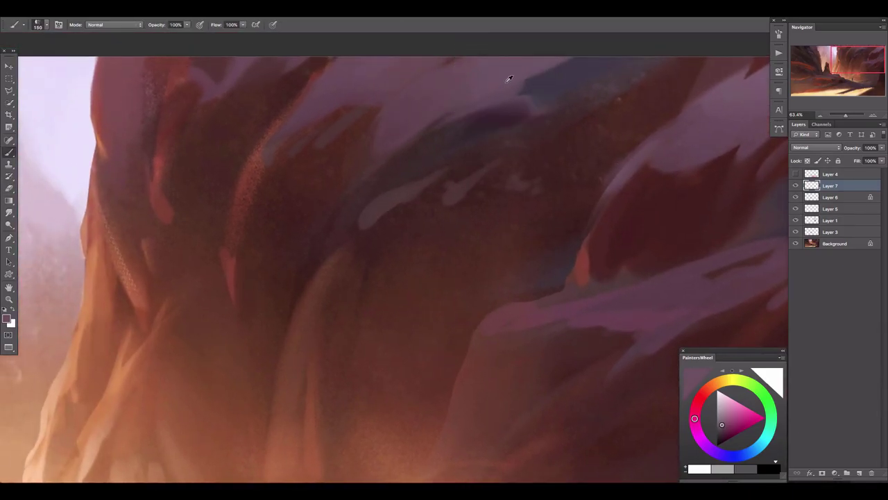
# - Paint light purple streaks and highlights across the dark cliff rock
pyautogui.moveTo(409, 114); pyautogui.dragTo(335, 208)
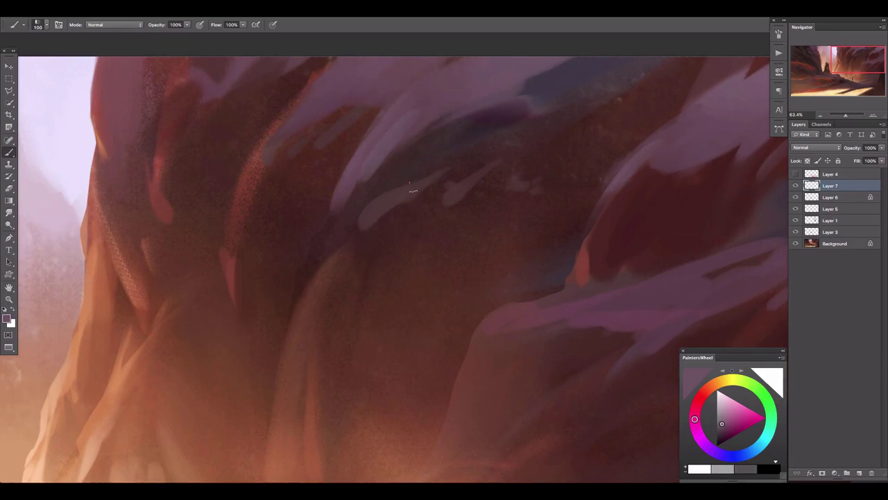
pyautogui.moveTo(413, 190); pyautogui.dragTo(378, 208)
pyautogui.press(']')
pyautogui.moveTo(429, 236)
pyautogui.mouseDown()
pyautogui.moveTo(357, 258)
pyautogui.moveTo(464, 274)
pyautogui.mouseUp()
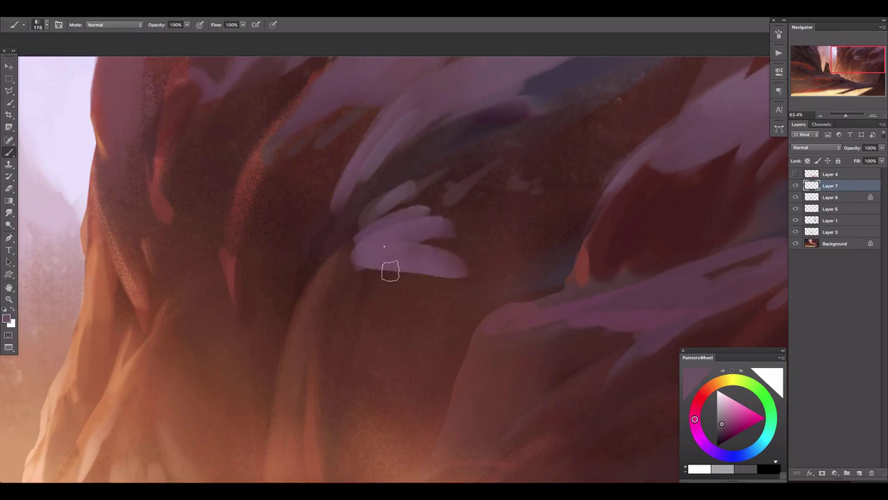
pyautogui.moveTo(390, 270); pyautogui.dragTo(291, 319)
# - Soften the light purple cliff strokes with a larger eraser
pyautogui.press('e')
pyautogui.scroll(-2, 386, 199)
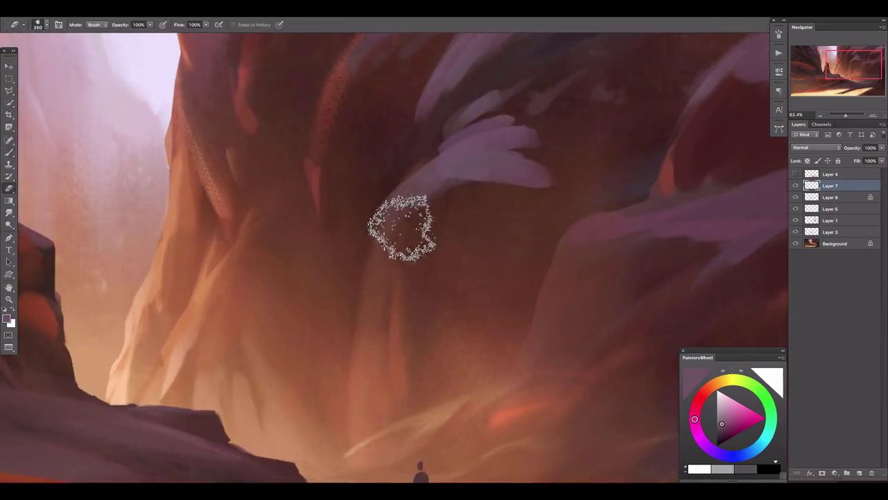
pyautogui.scroll(2, 400, 230)
pyautogui.press(']')
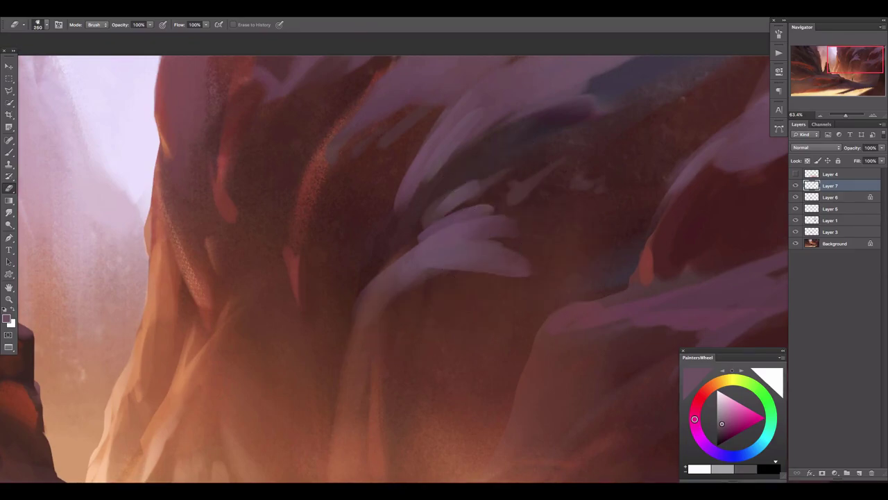
pyautogui.moveTo(363, 347); pyautogui.dragTo(487, 181)
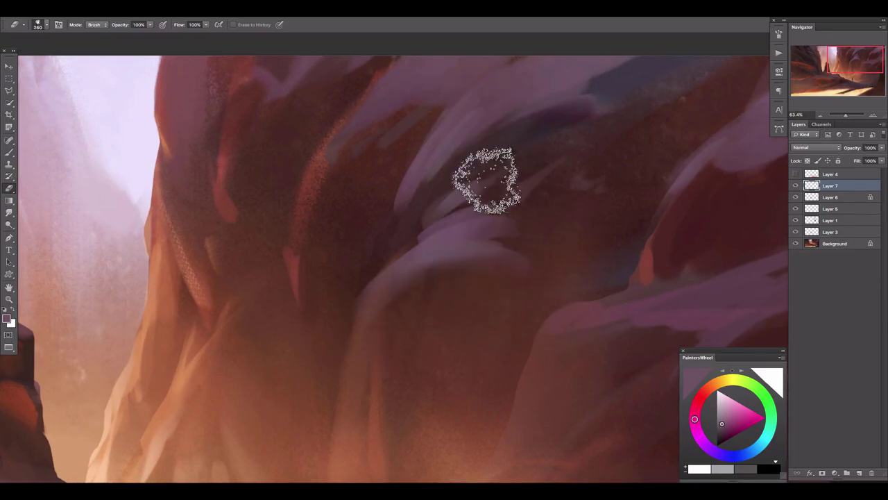
pyautogui.moveTo(846, 115); pyautogui.dragTo(842, 115)
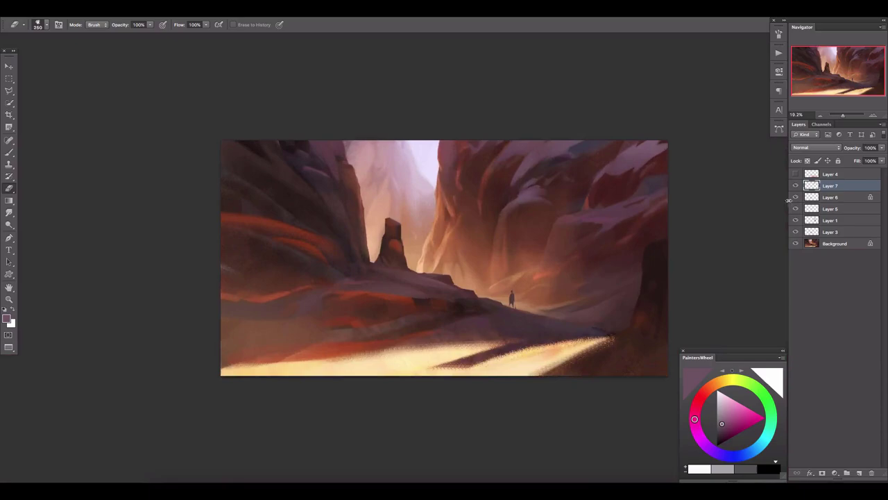
# - Add new layers and pick dark red and pinkish mauve paint colours
pyautogui.click(848, 471)
pyautogui.scroll(1, 553, 199)
pyautogui.scroll(1, 555, 150)
pyautogui.press('b')
pyautogui.hotkey('ctrl', 'shift', 'alt', 'n')
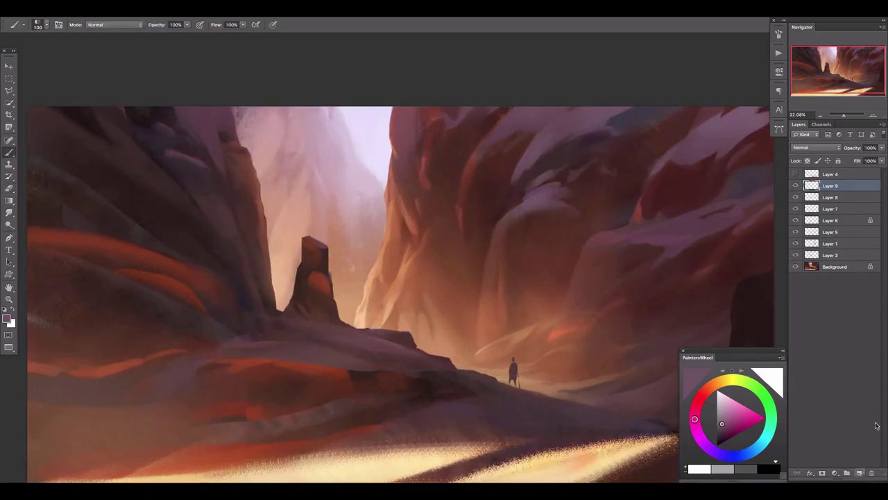
pyautogui.keyDown('alt'); pyautogui.click(593, 147); pyautogui.keyUp('alt')
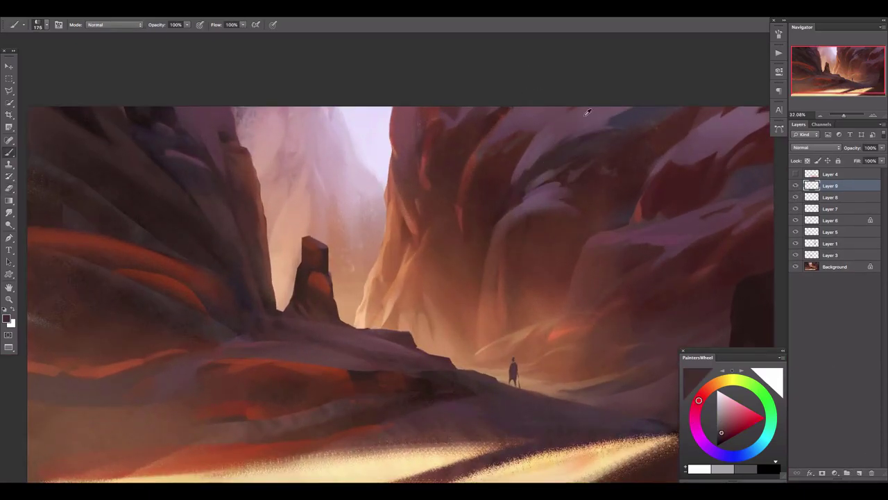
pyautogui.keyDown('alt'); pyautogui.click(568, 140); pyautogui.keyUp('alt')
pyautogui.press('[')
# - Select Layer 9, add layers up to Layer 11, and sample a red-brown colour
pyautogui.click(815, 290)
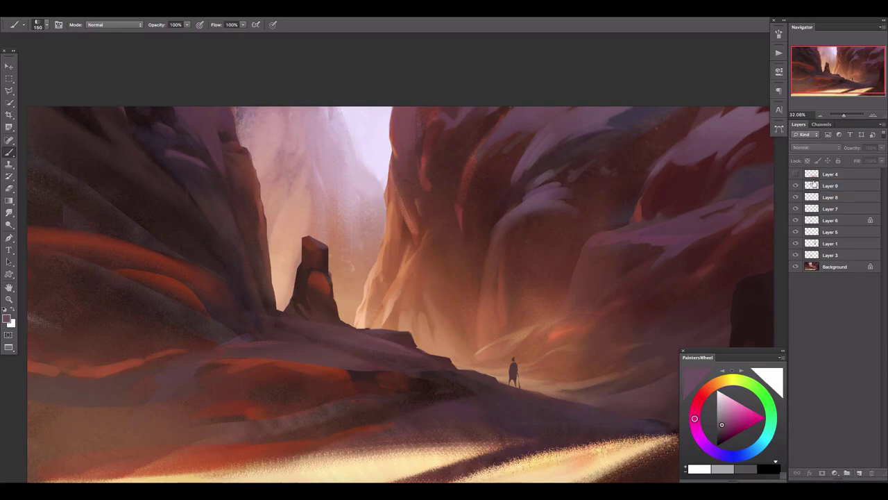
pyautogui.click(813, 182)
pyautogui.hotkey('ctrl', 'shift', 'alt', 'n')
pyautogui.keyDown('alt'); pyautogui.click(534, 168); pyautogui.keyUp('alt')
pyautogui.press(']')
pyautogui.press(']')
pyautogui.moveTo(515, 194); pyautogui.dragTo(563, 122)
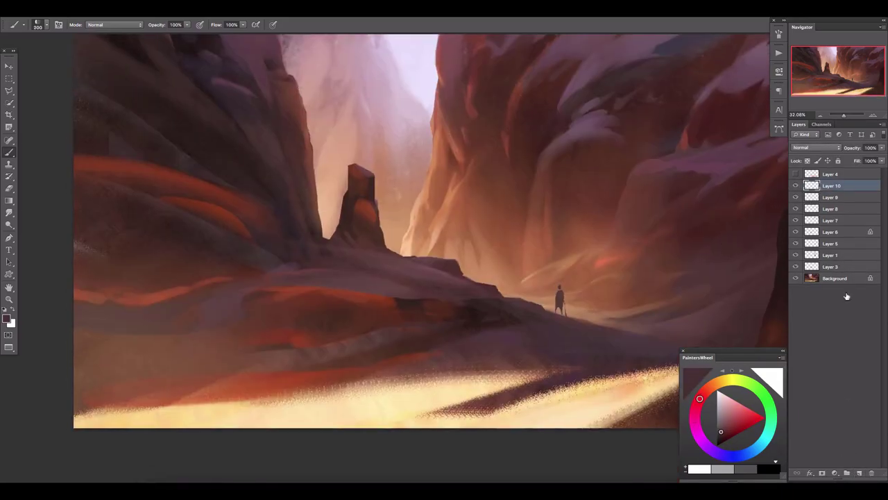
pyautogui.click(858, 473)
pyautogui.moveTo(253, 240); pyautogui.dragTo(319, 227)
pyautogui.keyDown('alt'); pyautogui.click(277, 292); pyautogui.keyUp('alt')
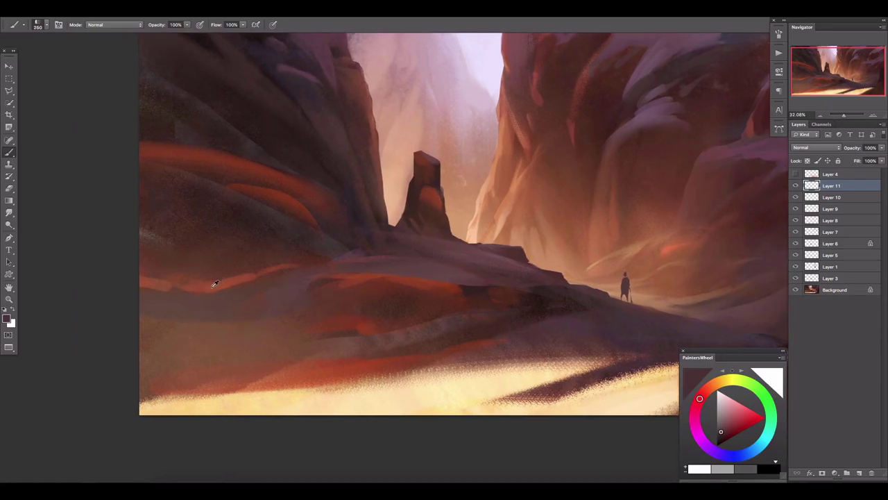
pyautogui.press('[')
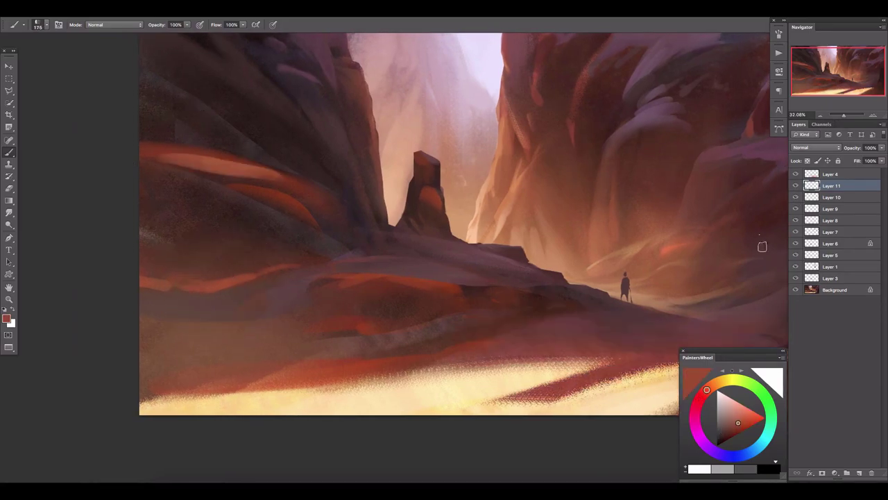
# - Flip the painting horizontally and add Layer 12 above Layer 11
pyautogui.moveTo(427, 243); pyautogui.dragTo(323, 206)
pyautogui.scroll(-3, 390, 206)
pyautogui.scroll(3, 438, 186)
pyautogui.press('h')
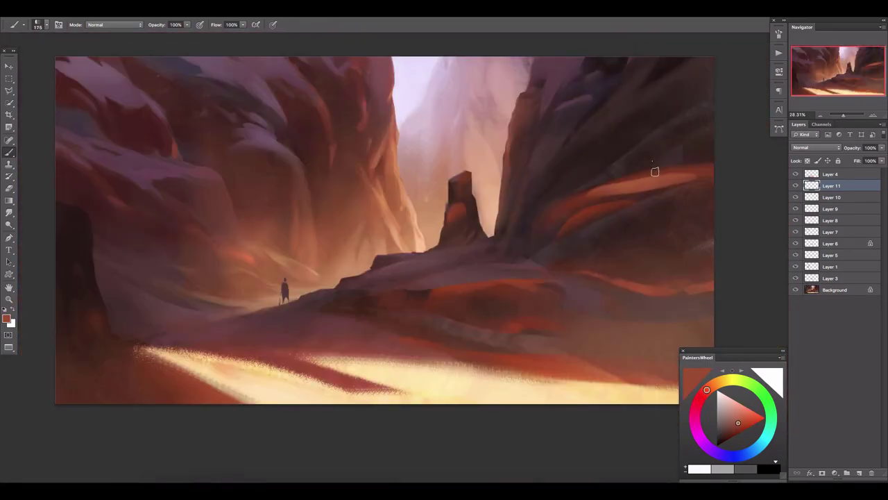
pyautogui.click(860, 473)
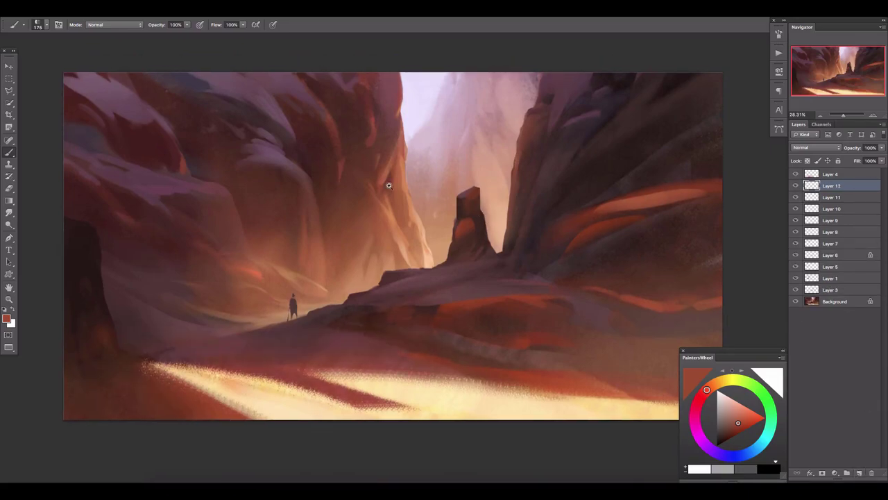
pyautogui.scroll(1, 303, 300)
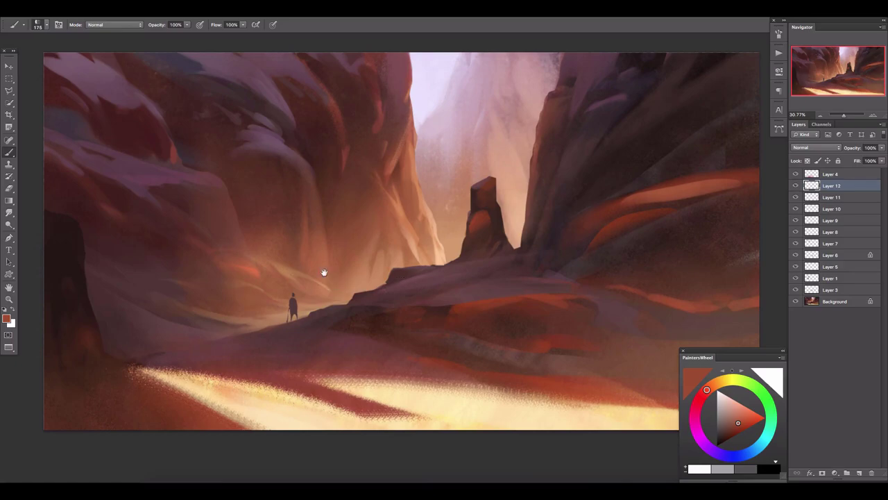
pyautogui.scroll(-1, 323, 272)
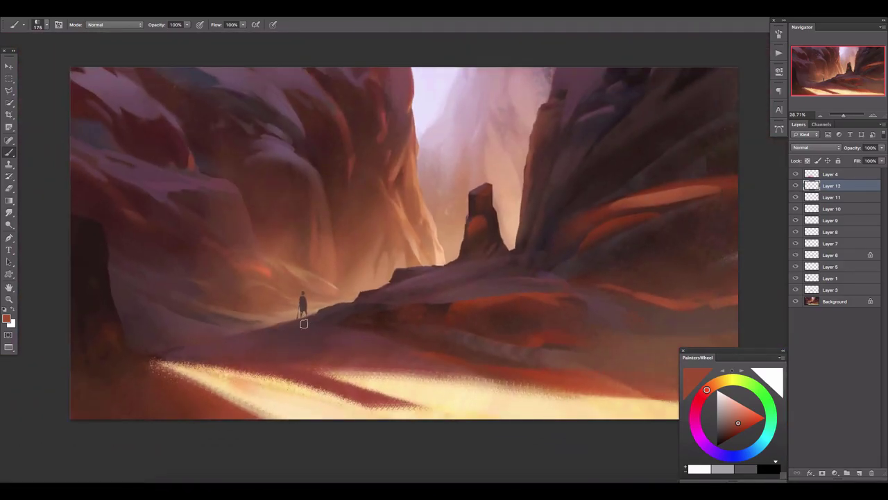
# - Add Layers 13 and 14, discarding a trial orange stroke on the ledge
pyautogui.click(860, 474)
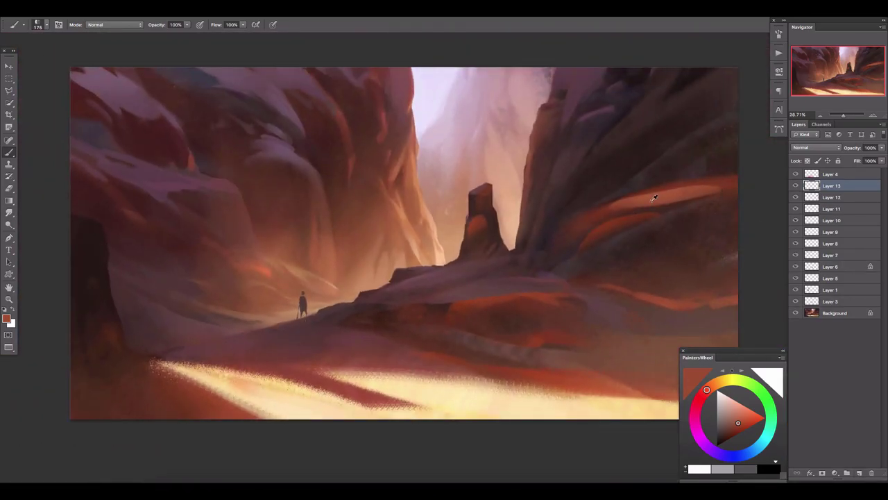
pyautogui.moveTo(514, 300); pyautogui.dragTo(470, 303)
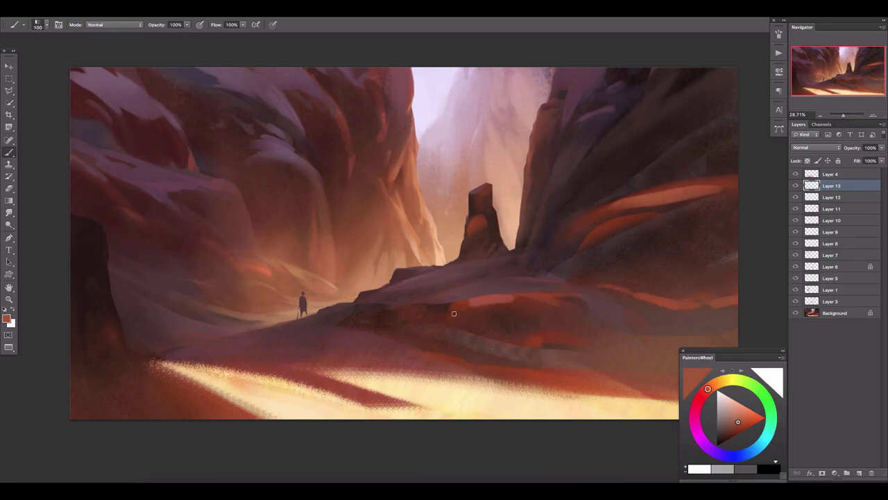
pyautogui.hotkey('ctrl', 'z')
pyautogui.press('e')
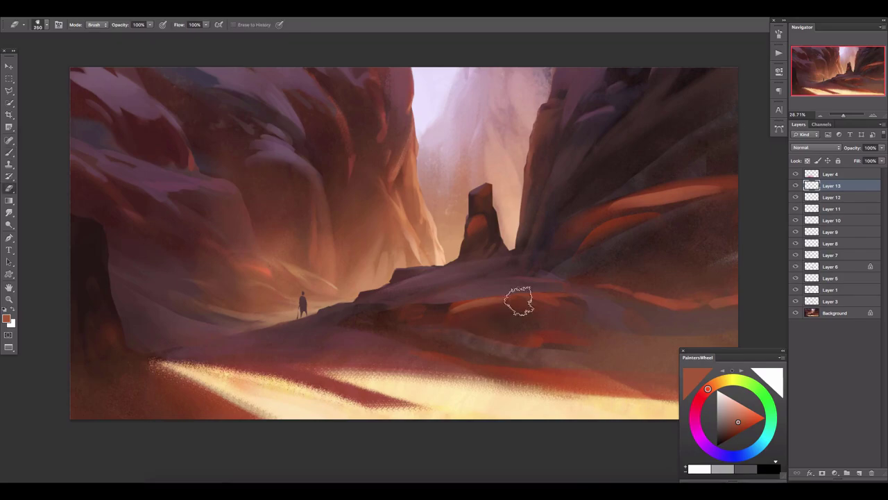
pyautogui.click(859, 473)
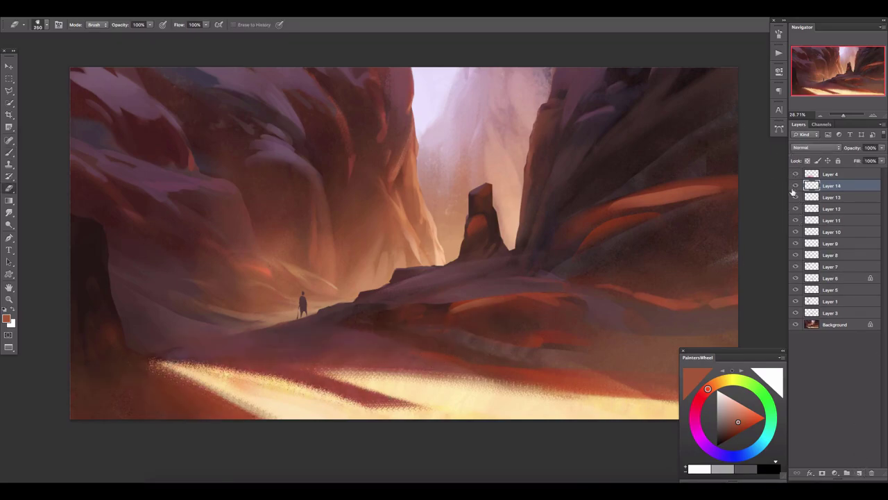
pyautogui.press('b')
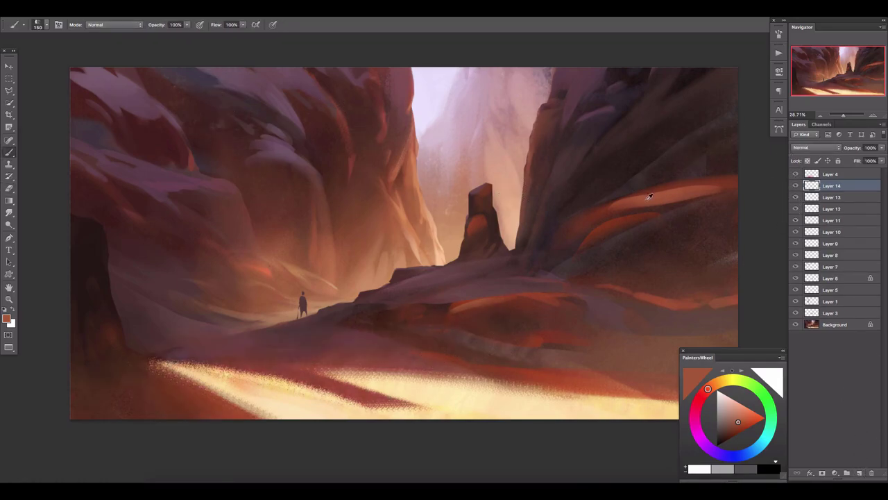
# - On new Layer 15, paint a light salmon vertical stroke on the cliff at 86% opacity
pyautogui.hscroll(-2, 349, 246)
pyautogui.scroll(-1, 349, 246)
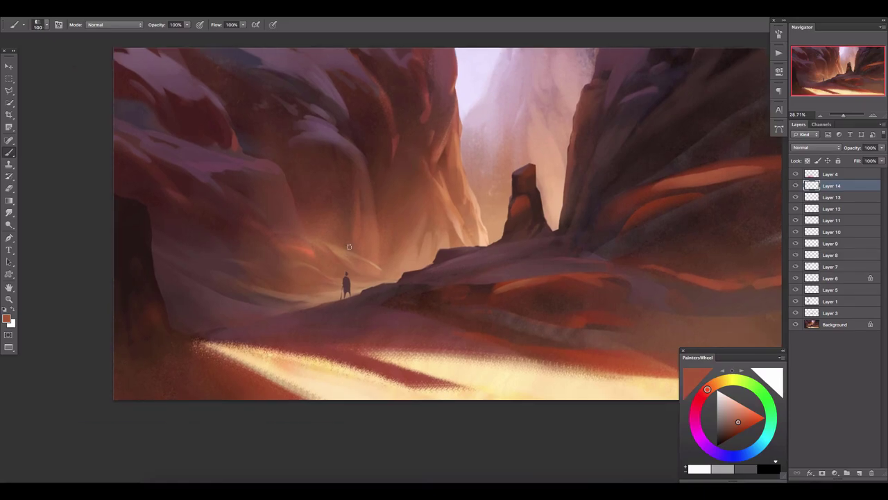
pyautogui.keyDown('alt'); pyautogui.click(704, 177); pyautogui.keyUp('alt')
pyautogui.hotkey('ctrl', 'shift', 'alt', 'n')
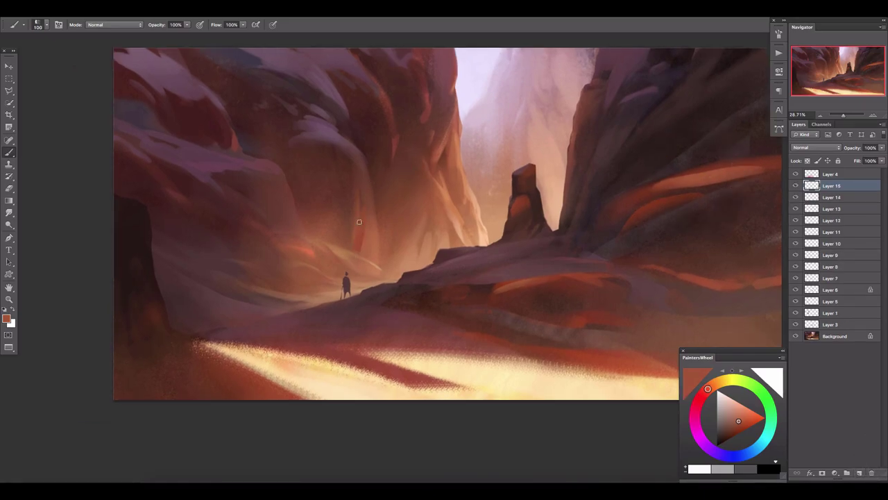
pyautogui.moveTo(739, 419); pyautogui.dragTo(743, 412)
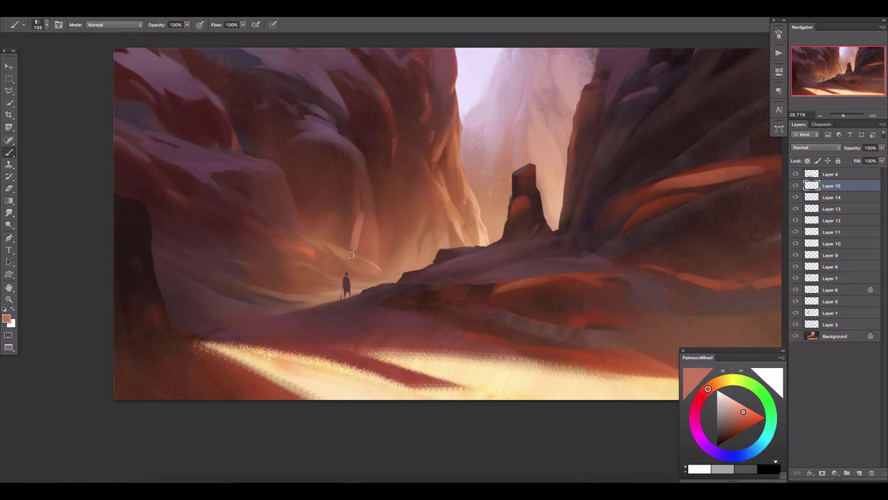
pyautogui.moveTo(368, 218); pyautogui.dragTo(368, 202)
pyautogui.press('e')
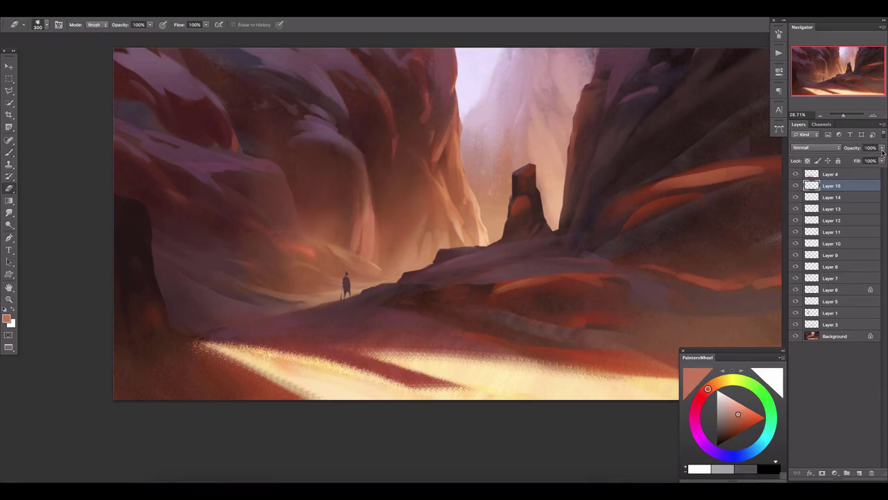
pyautogui.moveTo(881, 148); pyautogui.dragTo(880, 159)
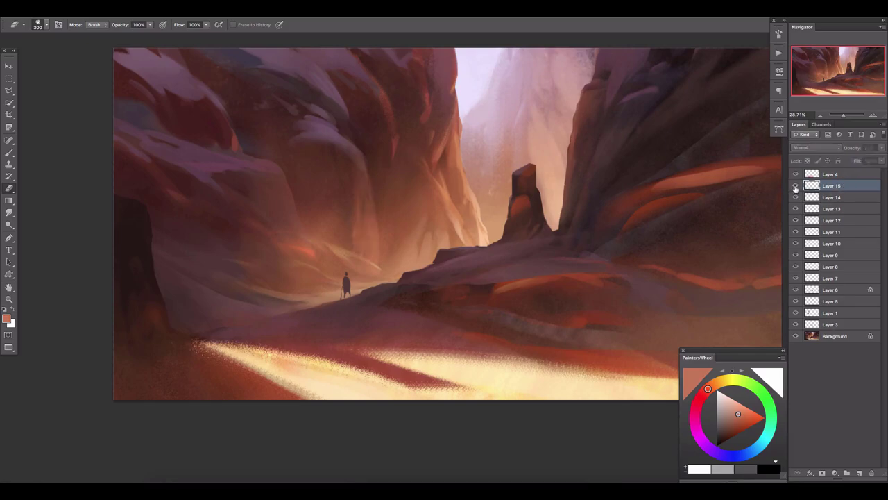
# - Add Layer 16, lasso the rock ledge below the spire, and pick a darker red
pyautogui.click(859, 472)
pyautogui.hscroll(5, 502, 276)
pyautogui.press('l')
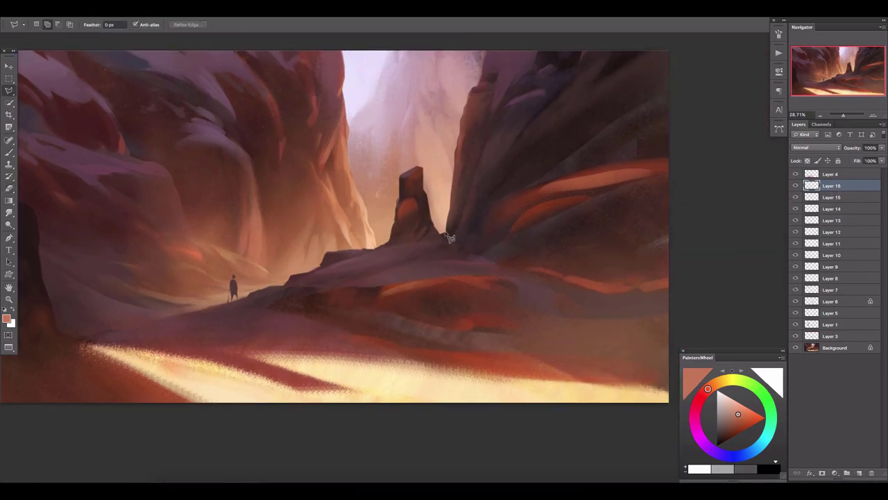
pyautogui.moveTo(497, 280); pyautogui.dragTo(366, 269)
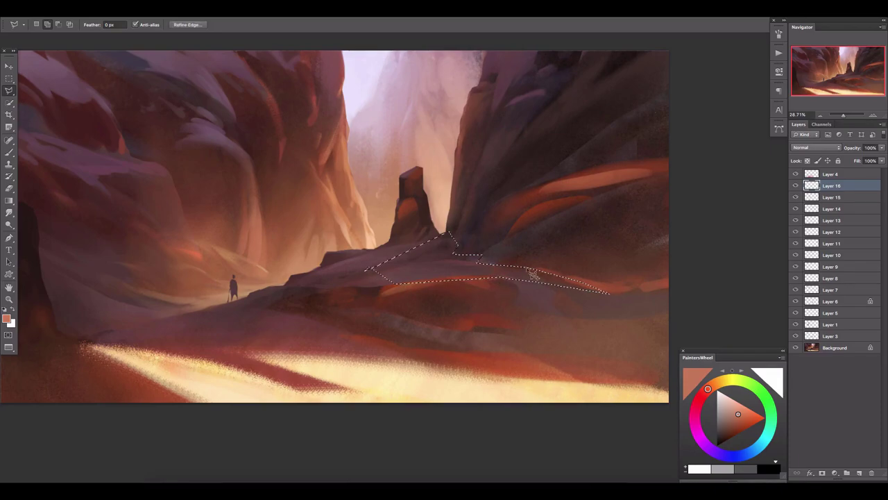
pyautogui.press('b')
pyautogui.keyDown('alt'); pyautogui.click(438, 257); pyautogui.keyUp('alt')
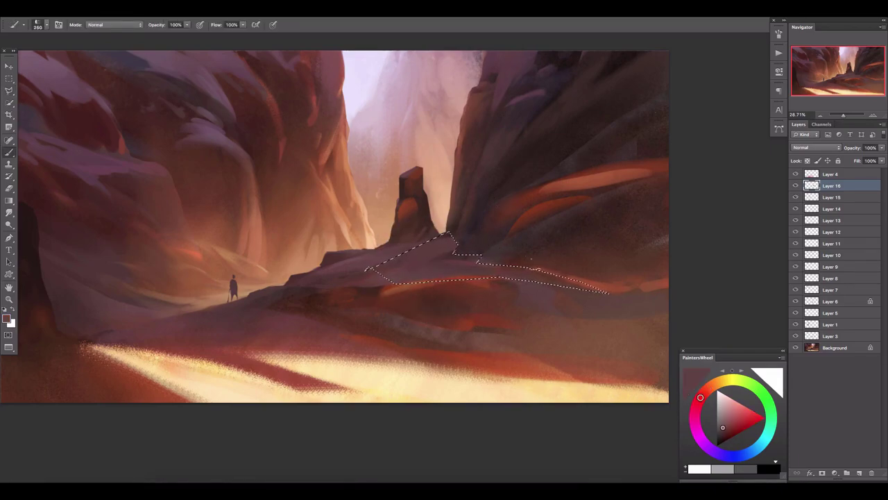
pyautogui.press('[')
# - Paint red and lighter bands inside the ledge selection, deselect, and lower Layer 16's opacity
pyautogui.moveTo(368, 267); pyautogui.dragTo(458, 239)
pyautogui.moveTo(444, 277); pyautogui.dragTo(607, 290)
pyautogui.moveTo(389, 274); pyautogui.dragTo(535, 272)
pyautogui.hotkey('ctrl', 'd')
pyautogui.press('e')
pyautogui.press('[')
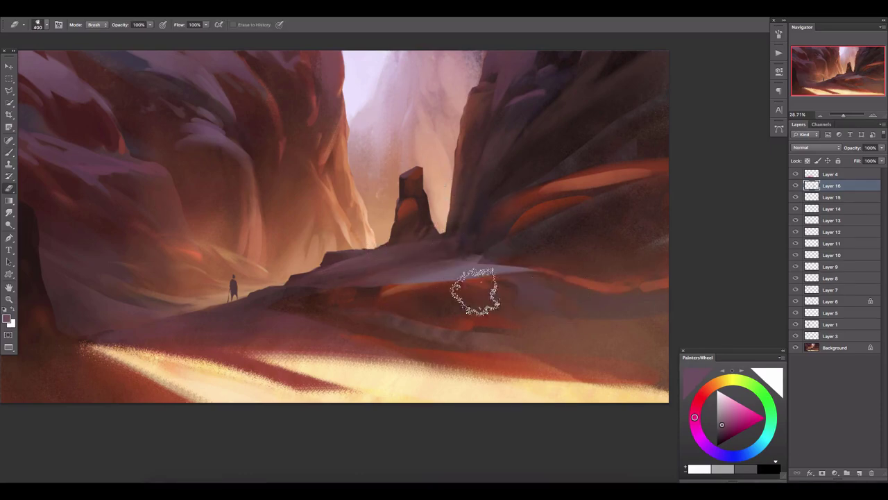
pyautogui.moveTo(882, 148); pyautogui.dragTo(852, 161)
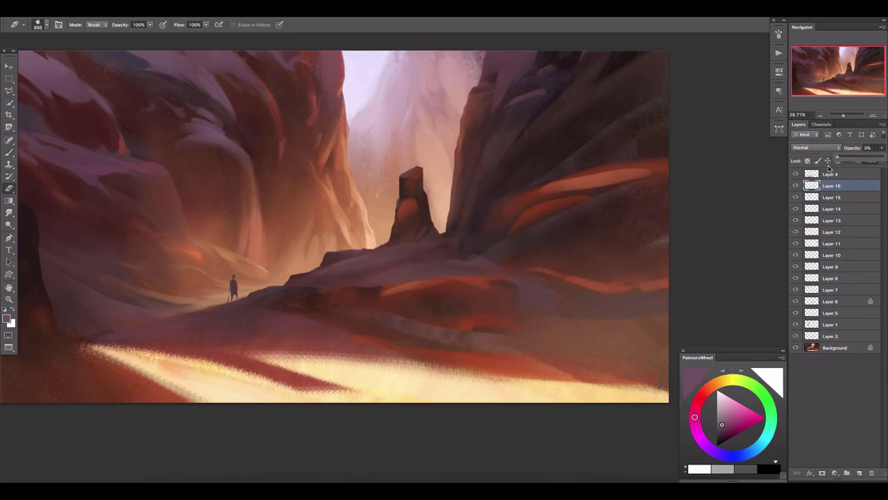
# - Add Layers 17 and 18 and pick deeper dark reds with a 175 brush
pyautogui.click(862, 473)
pyautogui.press('b')
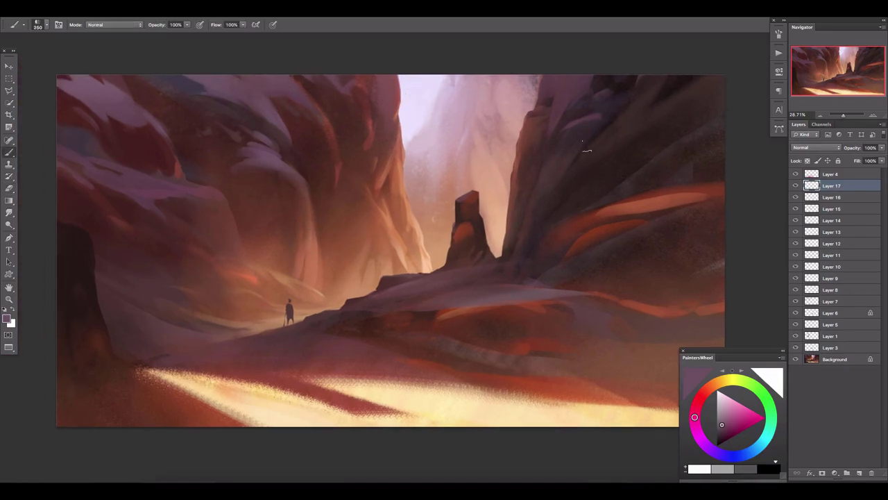
pyautogui.click(861, 473)
pyautogui.press('[')
pyautogui.press('[')
pyautogui.press('[')
pyautogui.keyDown('alt'); pyautogui.click(227, 145); pyautogui.keyUp('alt')
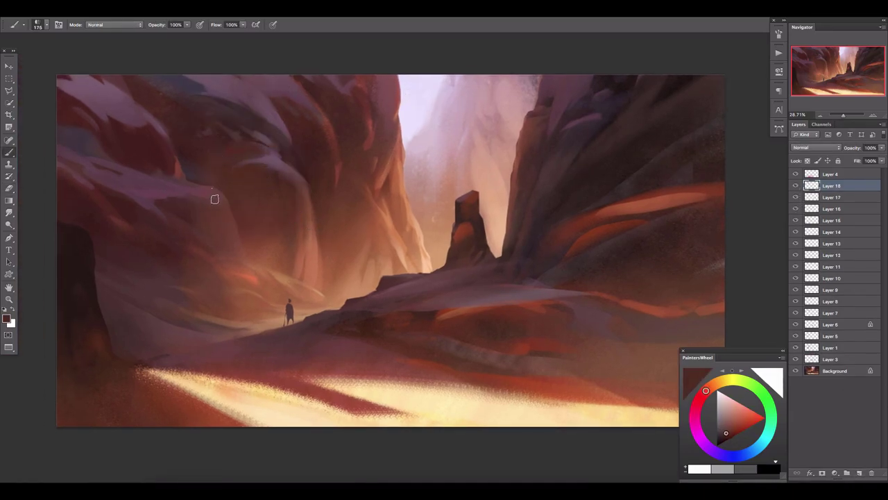
pyautogui.keyDown('alt'); pyautogui.click(146, 116); pyautogui.keyUp('alt')
pyautogui.press(']')
pyautogui.press(']')
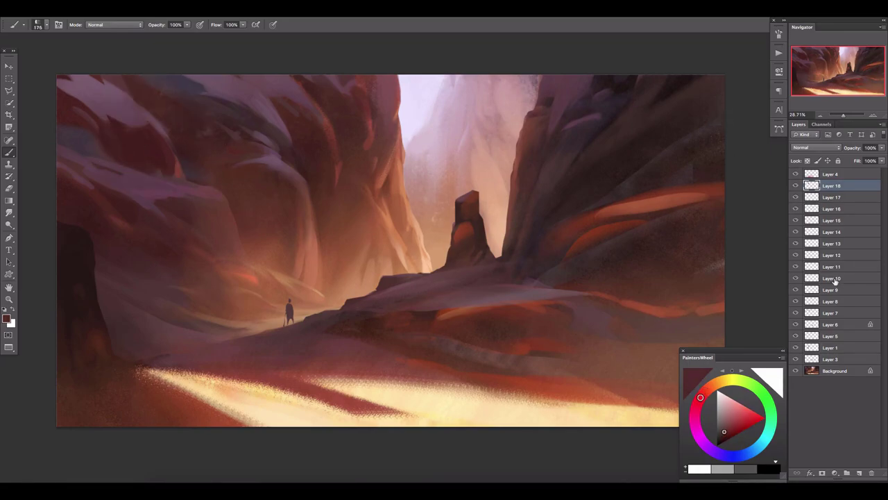
# - On Layer 19, paint a light orange-red stroke on the lower-right rock
pyautogui.click(861, 473)
pyautogui.keyDown('alt'); pyautogui.click(643, 201); pyautogui.keyUp('alt')
pyautogui.press('[')
pyautogui.press('[')
pyautogui.press('[')
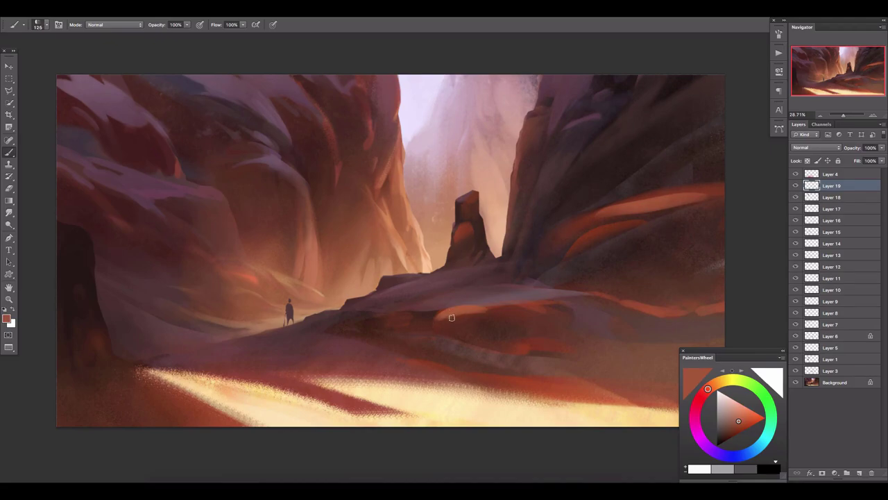
pyautogui.moveTo(497, 338)
pyautogui.mouseDown()
pyautogui.moveTo(498, 347)
pyautogui.moveTo(464, 354)
pyautogui.mouseUp()
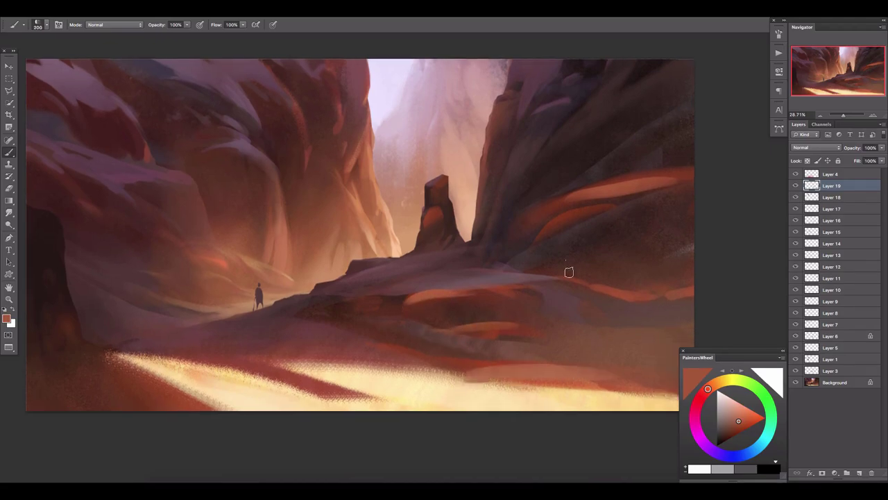
pyautogui.keyDown('alt'); pyautogui.click(451, 214); pyautogui.keyUp('alt')
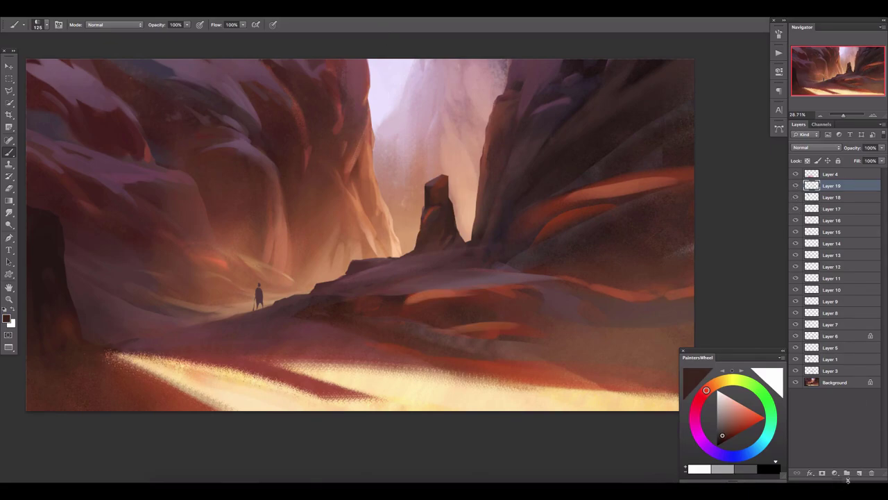
pyautogui.click(848, 478)
# - Apply a Color Range selection, try undone purple strokes on Layer 21, and reopen Color Range at fuzziness 68
pyautogui.click(187, 9)
pyautogui.click(201, 104)
pyautogui.press('Return')
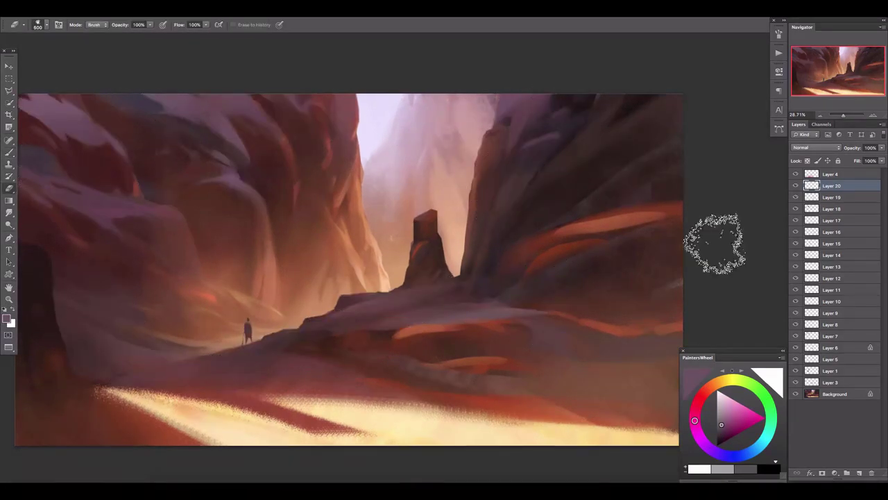
pyautogui.click(860, 473)
pyautogui.moveTo(615, 93); pyautogui.dragTo(586, 138)
pyautogui.moveTo(677, 102); pyautogui.dragTo(549, 197)
pyautogui.hotkey('ctrl', 'alt', 'z')
pyautogui.hotkey('ctrl', 'alt', 'z')
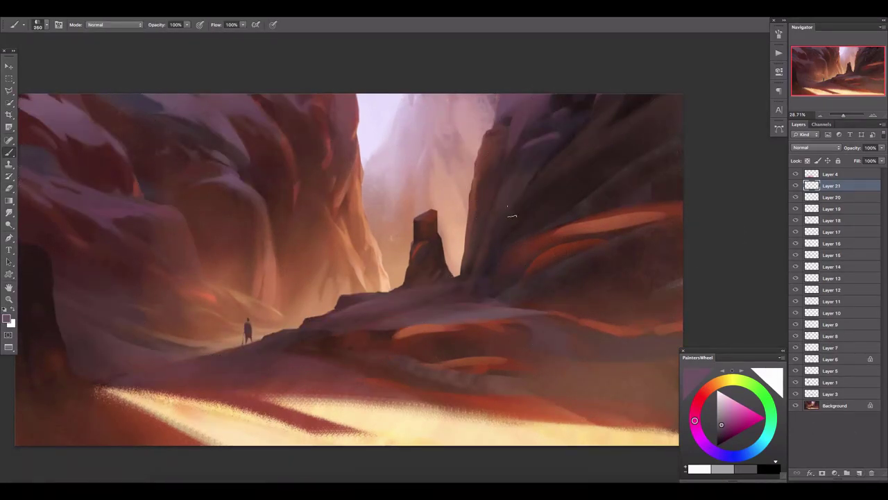
pyautogui.click(191, 9)
pyautogui.click(208, 99)
# - Confirm the light-area colour-range selection, pick a light cream colour, and enlarge the brush to 400
pyautogui.click(417, 222)
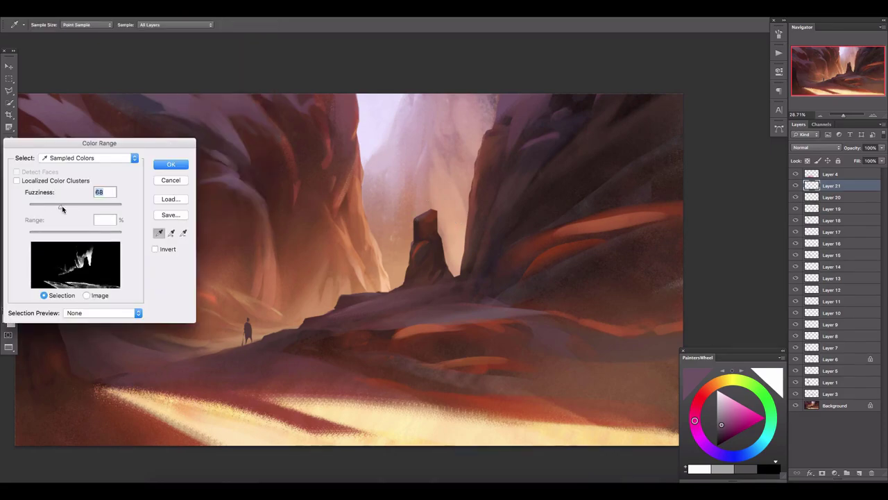
pyautogui.press('Return')
pyautogui.keyDown('alt'); pyautogui.click(402, 423); pyautogui.keyUp('alt')
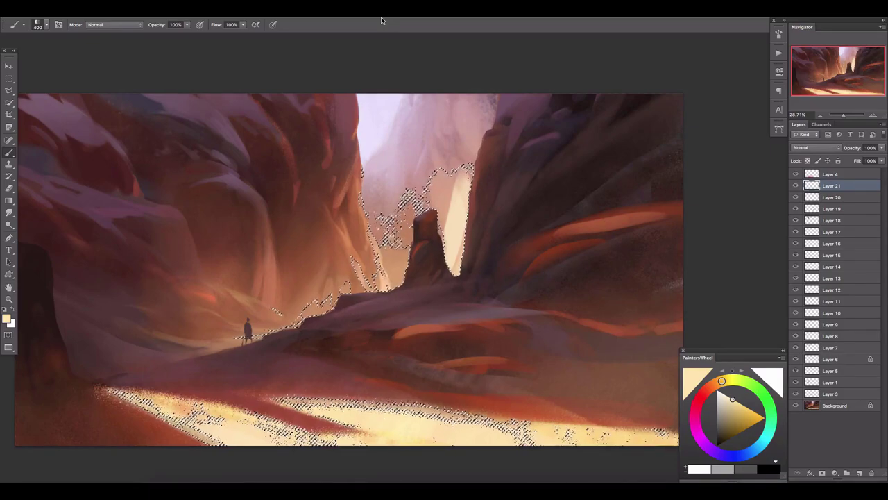
pyautogui.press(']')
pyautogui.press(']')
pyautogui.press(']')
pyautogui.hotkey('ctrl', 'h')
pyautogui.press('e')
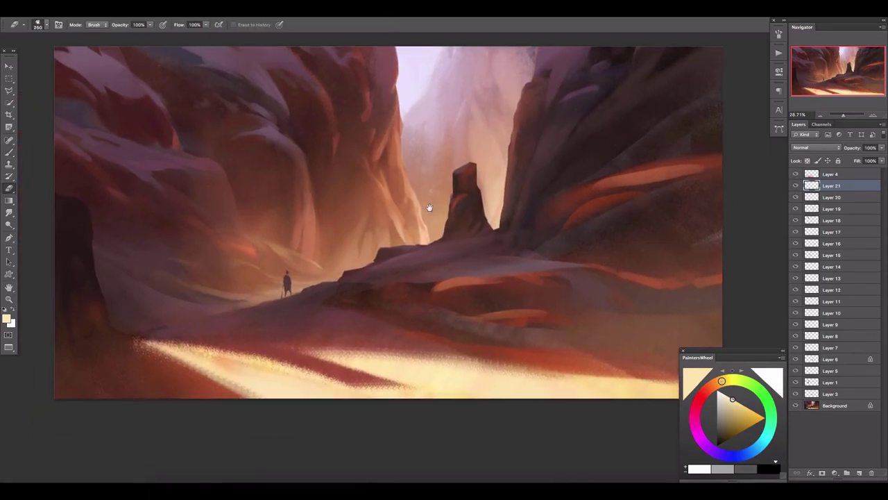
# - Add Layers 22 and 23, check Layer 4 hidden, and outline the lower-right rock slope
pyautogui.click(859, 473)
pyautogui.click(795, 174)
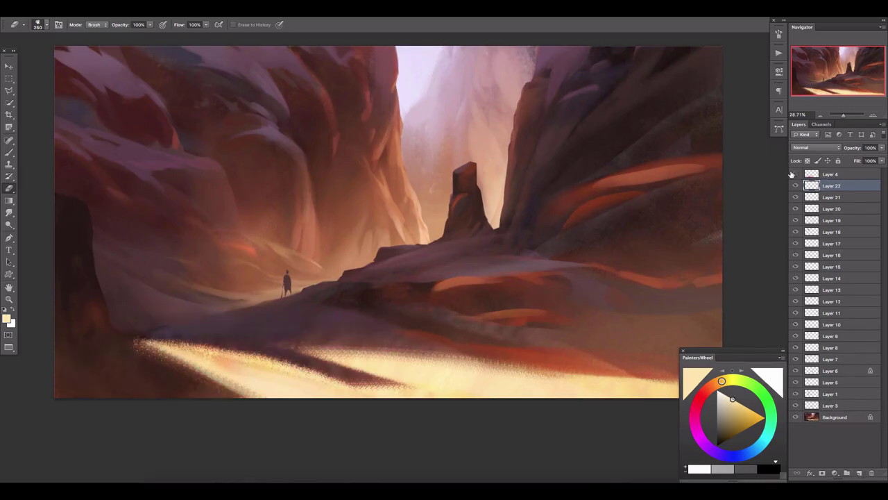
pyautogui.click(859, 473)
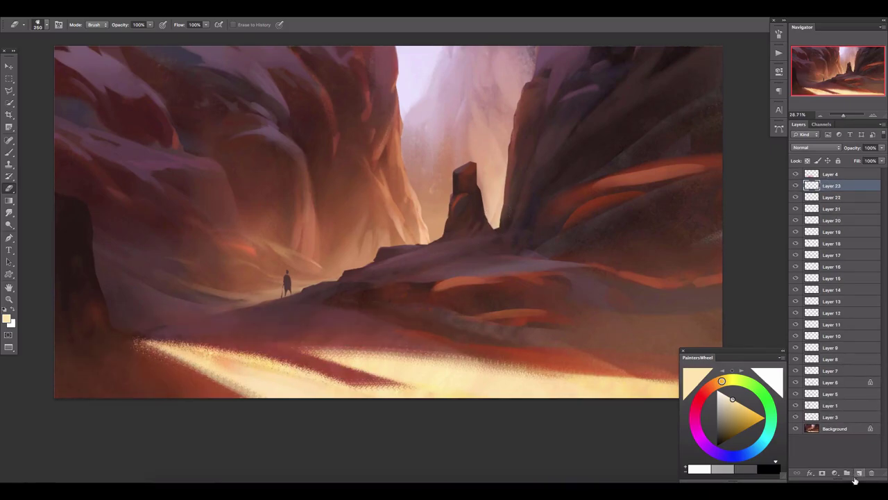
pyautogui.scroll(1, 646, 274)
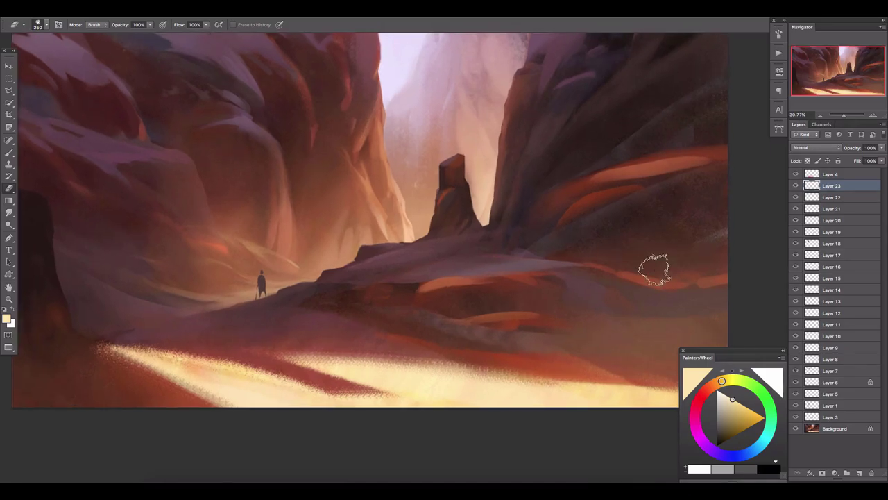
pyautogui.press('l')
pyautogui.moveTo(694, 277); pyautogui.dragTo(525, 270)
pyautogui.doubleClick(729, 347)
# - Sample a red and try orange and red strokes inside the slope, undoing both
pyautogui.press('b')
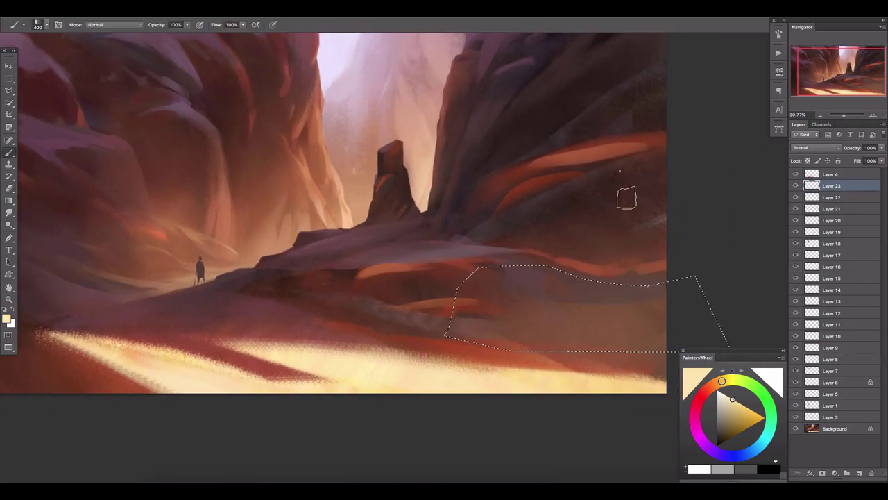
pyautogui.keyDown('alt'); pyautogui.click(595, 146); pyautogui.keyUp('alt')
pyautogui.moveTo(544, 309); pyautogui.dragTo(657, 305)
pyautogui.hotkey('ctrl', 'z')
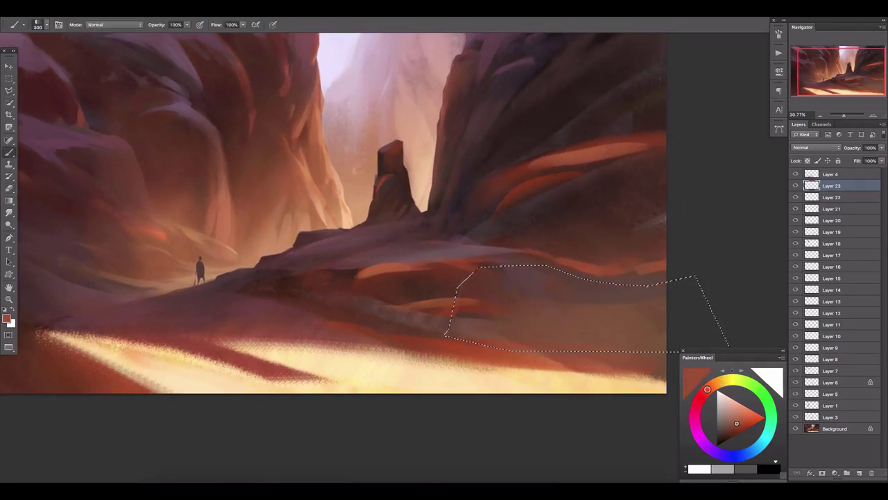
pyautogui.press('[')
pyautogui.press('[')
pyautogui.moveTo(523, 303); pyautogui.dragTo(687, 278)
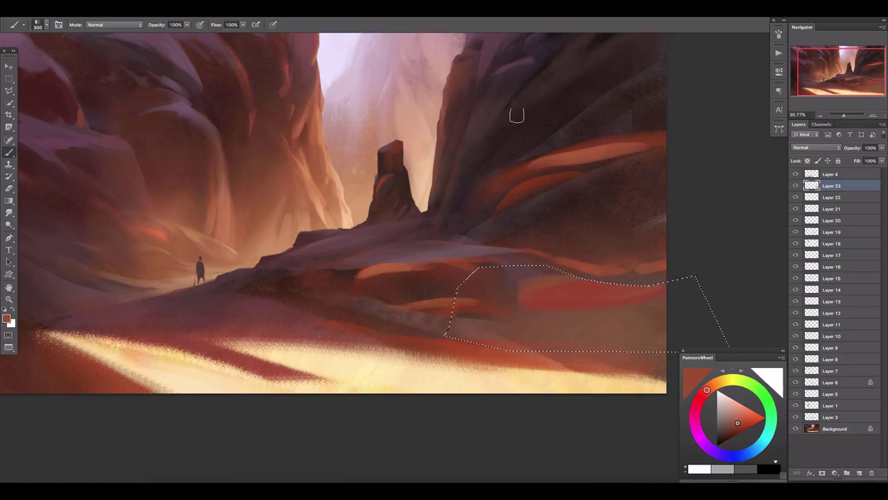
pyautogui.hotkey('ctrl', 'z')
# - Paint a reddish wash inside the outlined slope, deselect it, and add Layer 24
pyautogui.click(778, 36)
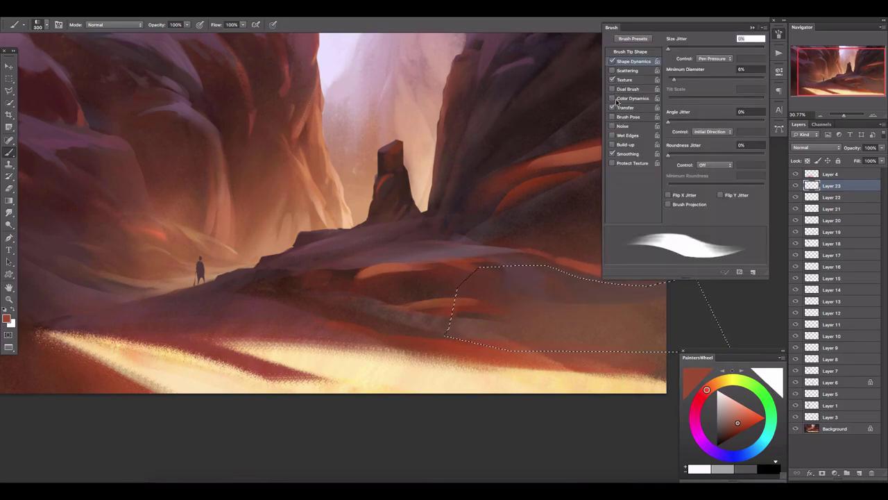
pyautogui.click(675, 238)
pyautogui.moveTo(684, 301); pyautogui.dragTo(486, 321)
pyautogui.hscroll(2, 485, 333)
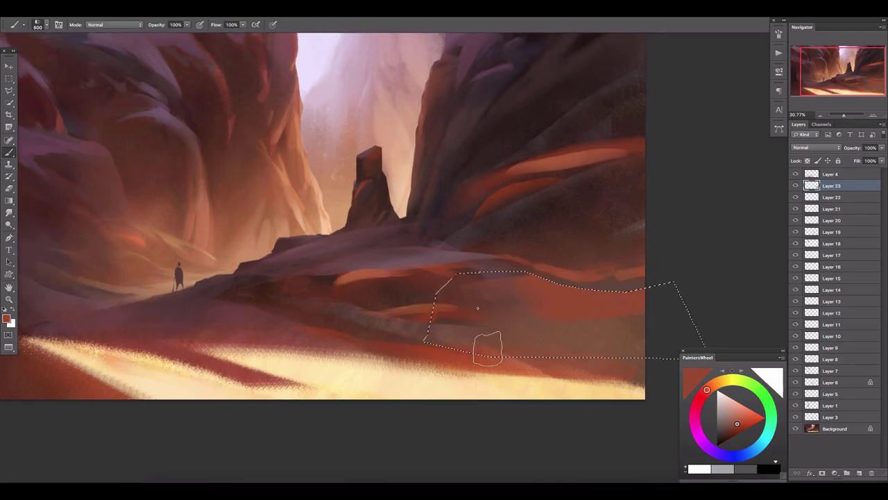
pyautogui.press(']')
pyautogui.hotkey('ctrl', 'd')
pyautogui.press('e')
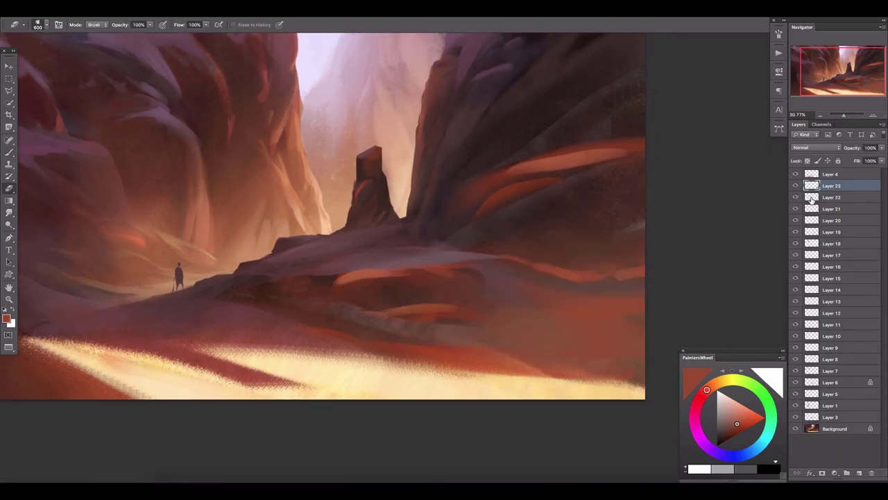
pyautogui.click(859, 473)
pyautogui.click(188, 8)
# - Confirm the Color Range selection of lit areas and add Layer 25 for the bands
pyautogui.click(215, 103)
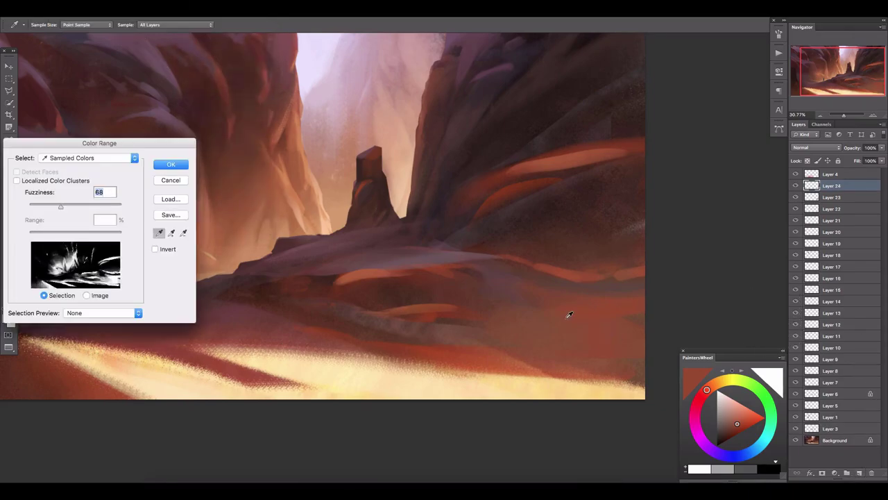
pyautogui.press('Return')
pyautogui.press('b')
pyautogui.click(859, 473)
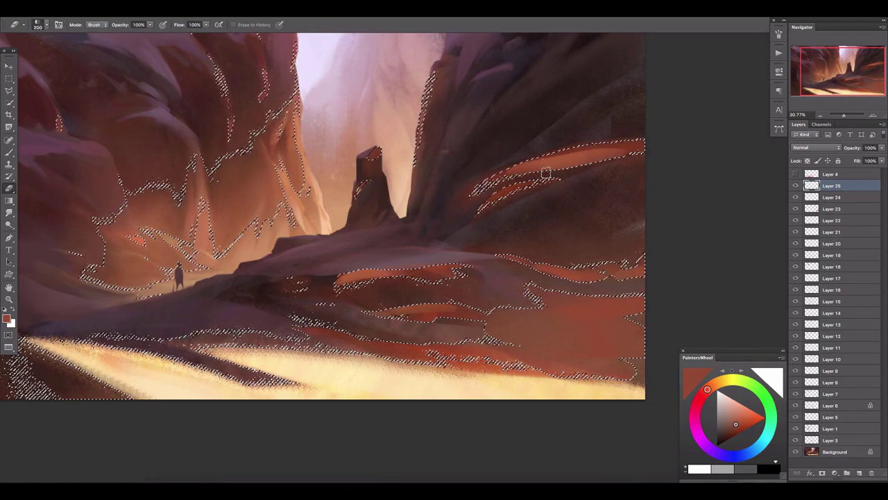
pyautogui.scroll(-3, 516, 183)
# - Paint brighter orange across the lower-right rock band, clear the selection, and sample a reddish-brown
pyautogui.press('[')
pyautogui.press('[')
pyautogui.press('[')
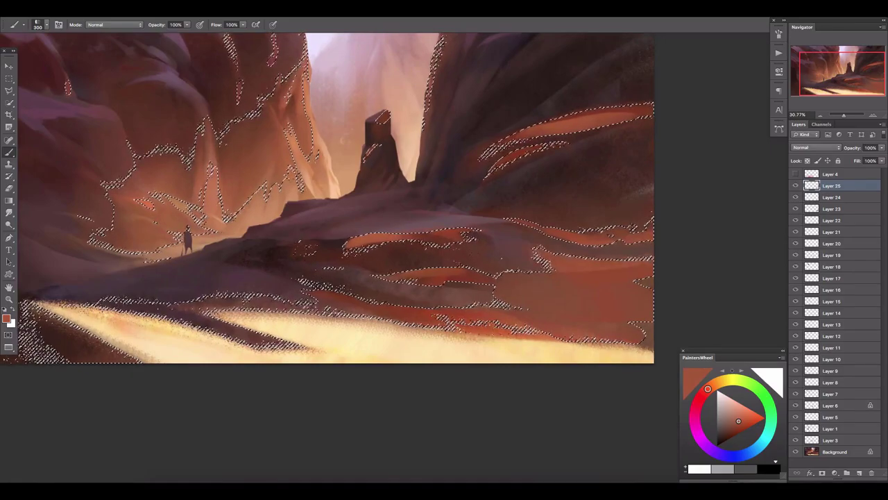
pyautogui.moveTo(595, 298)
pyautogui.mouseDown()
pyautogui.moveTo(555, 301)
pyautogui.moveTo(590, 287)
pyautogui.mouseUp()
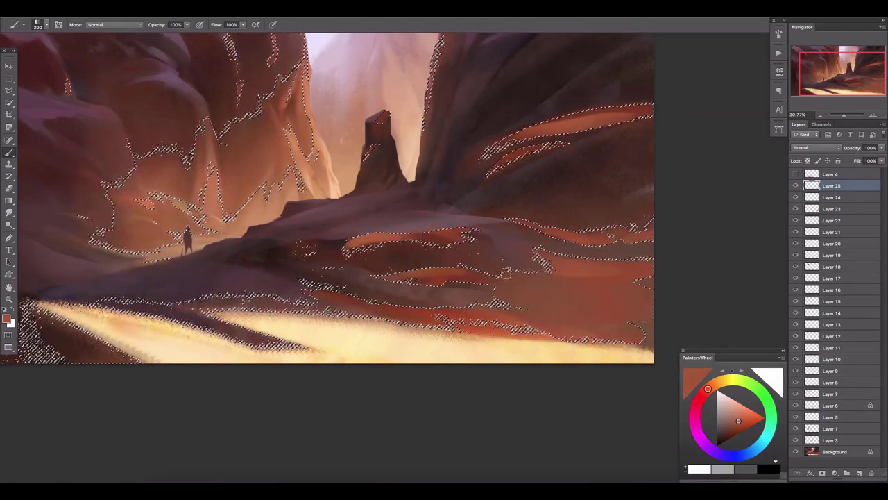
pyautogui.press(']')
pyautogui.press(']')
pyautogui.press(']')
pyautogui.press('[')
pyautogui.press('[')
pyautogui.press('[')
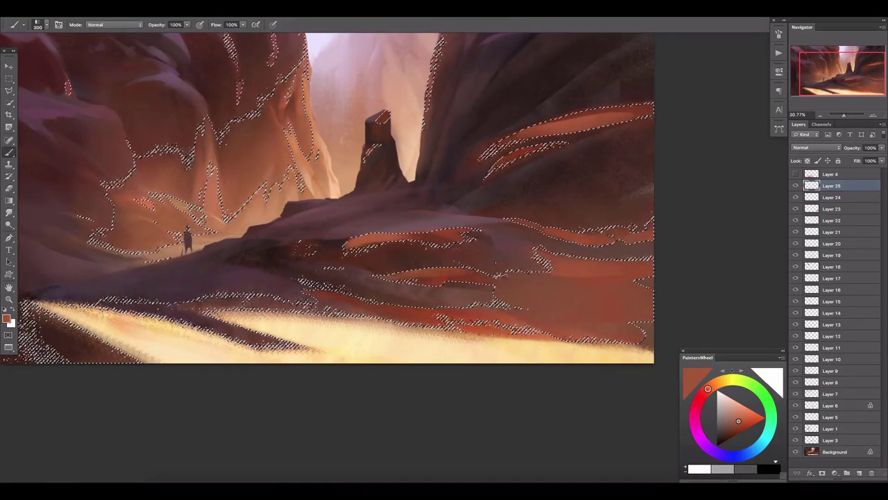
pyautogui.scroll(3, 432, 232)
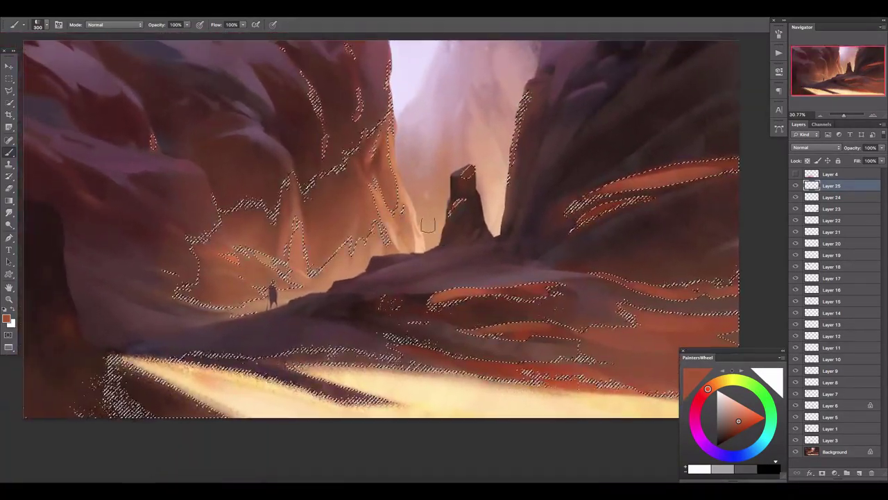
pyautogui.hotkey('ctrl', 'd')
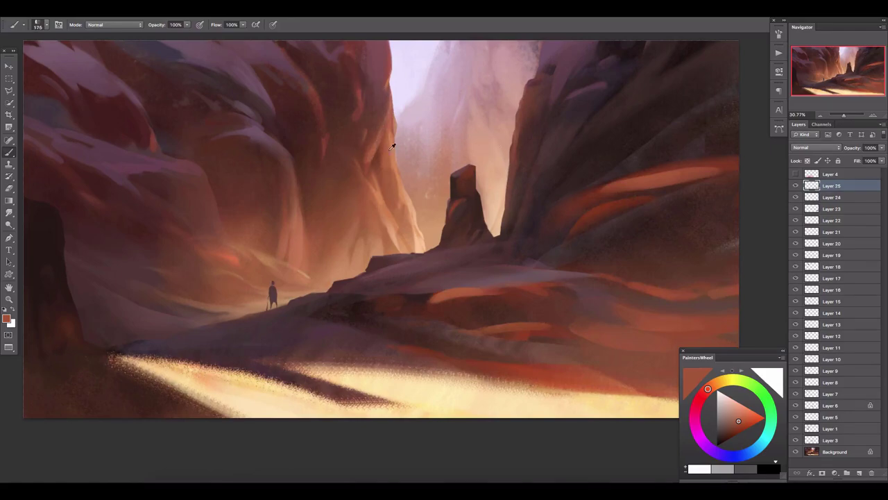
pyautogui.keyDown('alt'); pyautogui.click(361, 157); pyautogui.keyUp('alt')
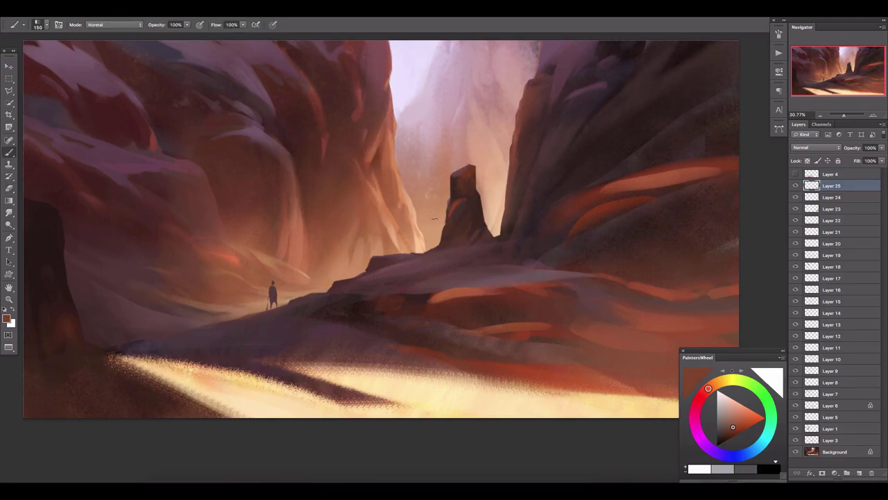
# - Touch up the central ledge rocks with a sampled rock colour, then add empty Layer 26
pyautogui.moveTo(408, 257); pyautogui.dragTo(414, 233)
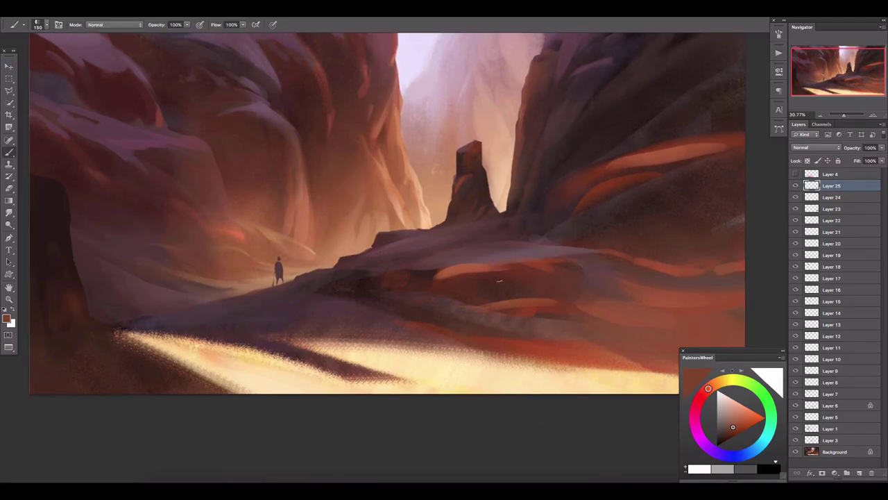
pyautogui.keyDown('alt'); pyautogui.click(534, 258); pyautogui.keyUp('alt')
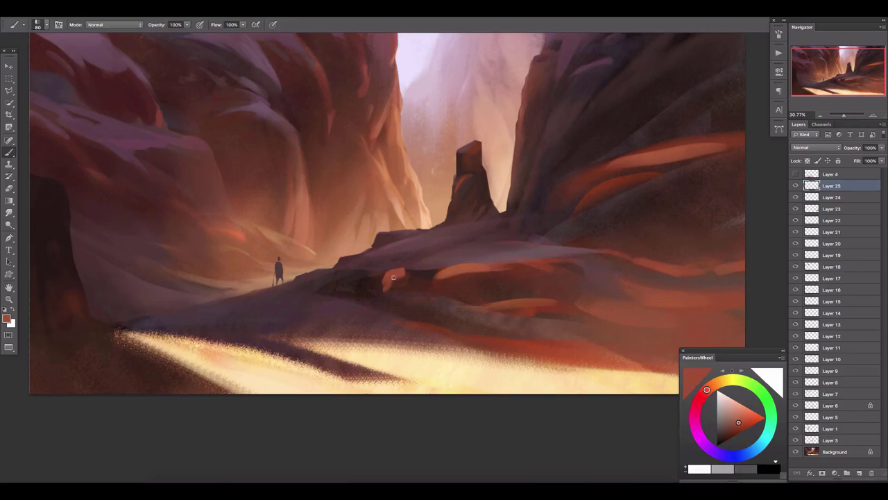
pyautogui.press('e')
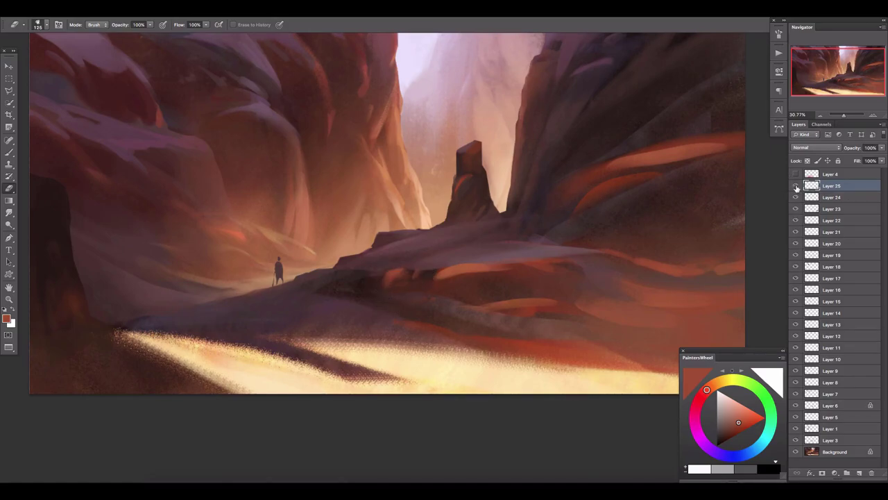
pyautogui.click(859, 473)
pyautogui.press('b')
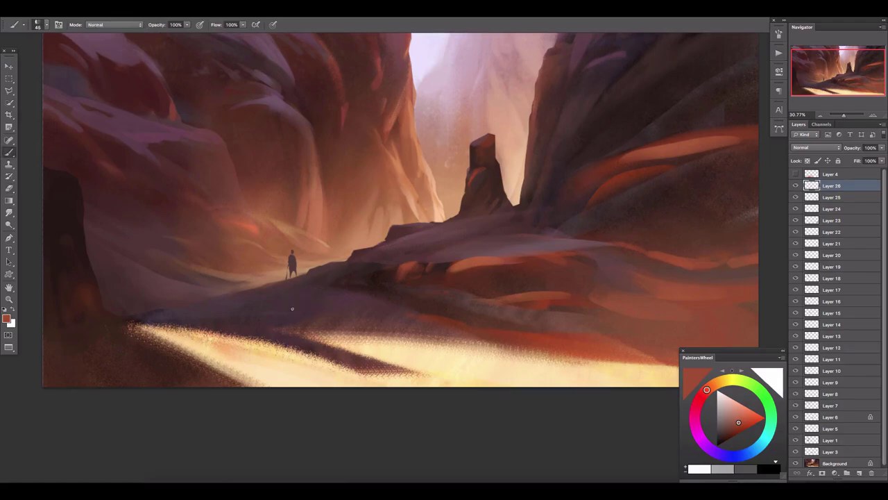
pyautogui.moveTo(421, 178); pyautogui.dragTo(531, 181)
# - Select the left canyon tones with Color Range at fuzziness 68
pyautogui.click(189, 7)
pyautogui.click(222, 139)
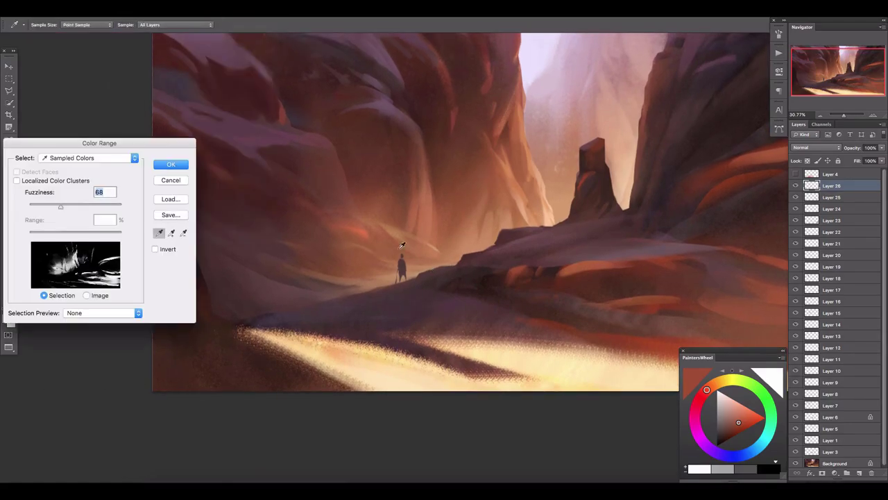
pyautogui.moveTo(60, 206); pyautogui.dragTo(57, 207)
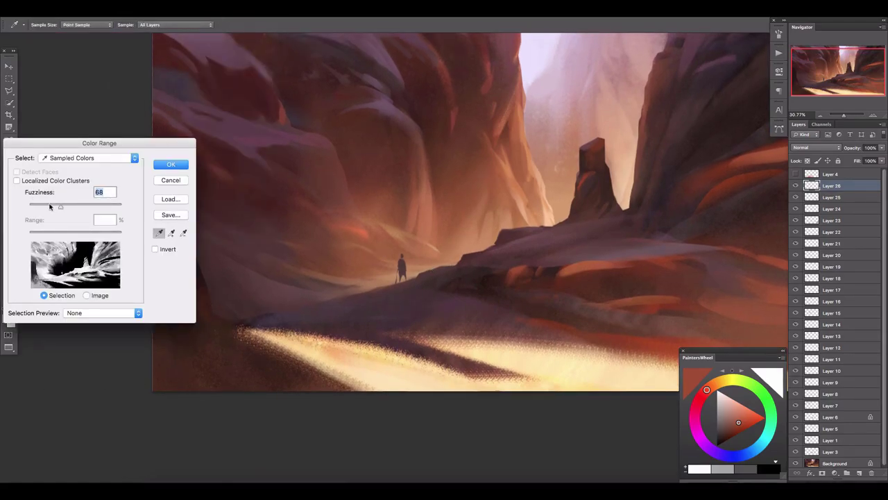
pyautogui.press('Return')
# - On new Layer 27, wash lavender over the upper-left rocks and lower-left slope with a large brush
pyautogui.hotkey('ctrl', 'shift', 'alt', 'n')
pyautogui.press(']')
pyautogui.press(']')
pyautogui.press(']')
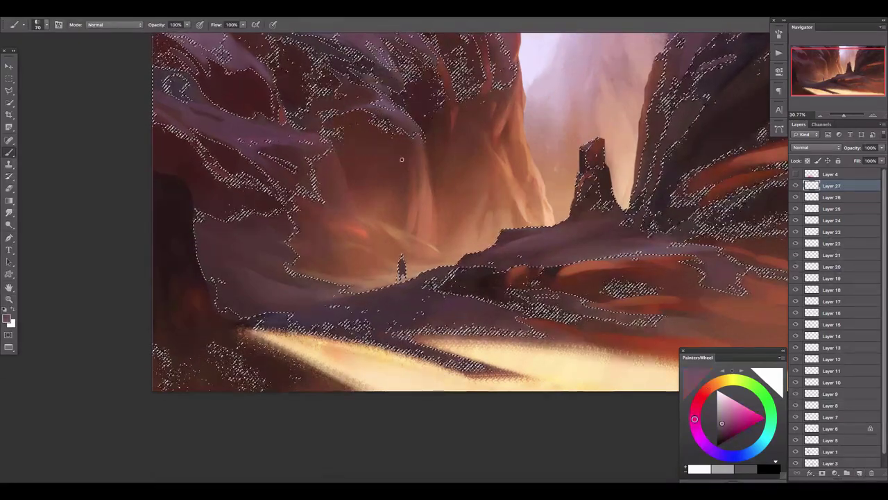
pyautogui.moveTo(179, 87); pyautogui.dragTo(243, 139)
pyautogui.moveTo(256, 298); pyautogui.dragTo(341, 307)
pyautogui.press(']')
pyautogui.press(']')
pyautogui.press(']')
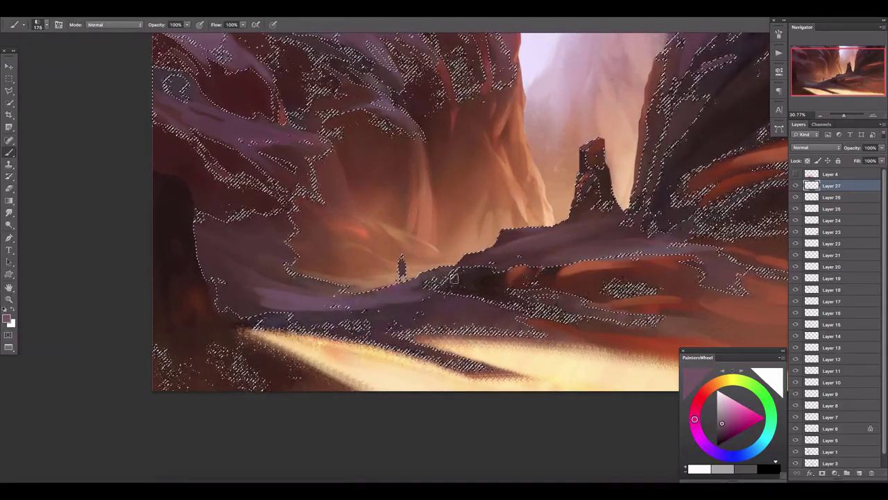
pyautogui.moveTo(180, 97); pyautogui.dragTo(333, 173)
pyautogui.moveTo(208, 229); pyautogui.dragTo(280, 312)
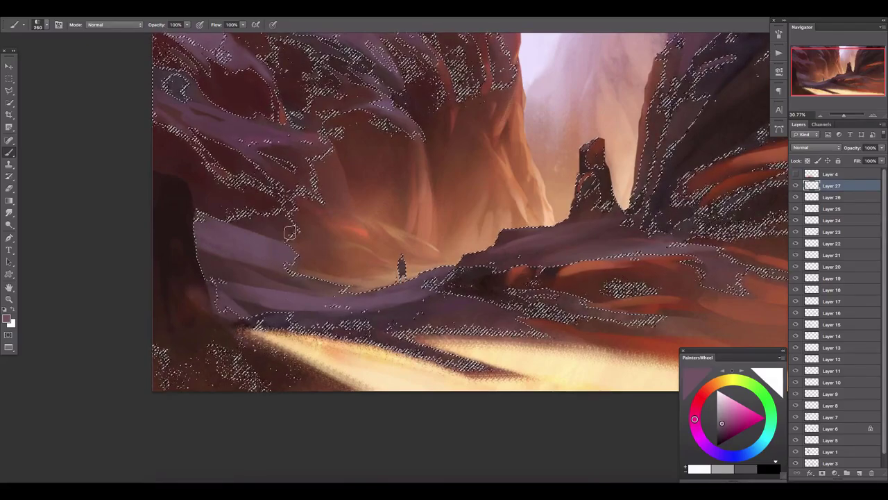
# - Deselect and erase excess lavender from the left slope
pyautogui.hotkey('ctrl', 'd')
pyautogui.press('e')
pyautogui.press(']')
pyautogui.press(']')
pyautogui.moveTo(329, 229)
pyautogui.mouseDown()
pyautogui.moveTo(277, 247)
pyautogui.moveTo(462, 307)
pyautogui.mouseUp()
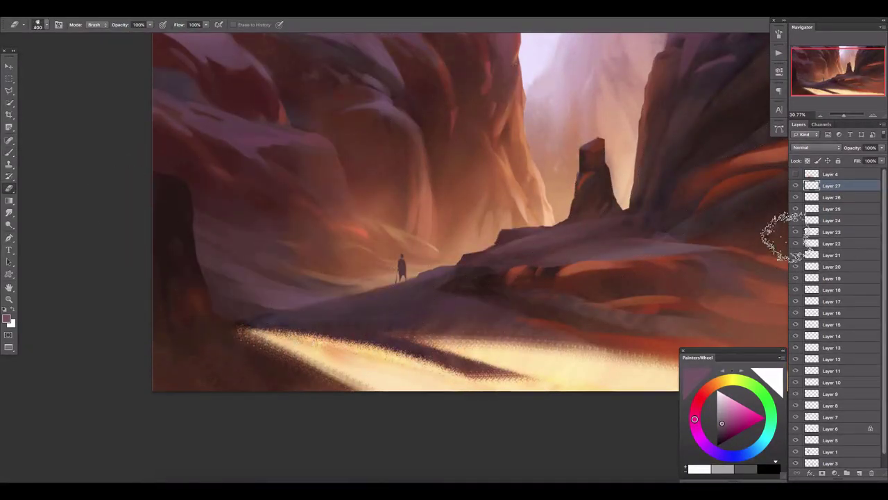
pyautogui.moveTo(493, 229)
pyautogui.mouseDown()
pyautogui.moveTo(383, 259)
pyautogui.moveTo(392, 269)
pyautogui.mouseUp()
# - Move Layer 4 just above Background and merge the painting layers into a Background copy
pyautogui.click(795, 175)
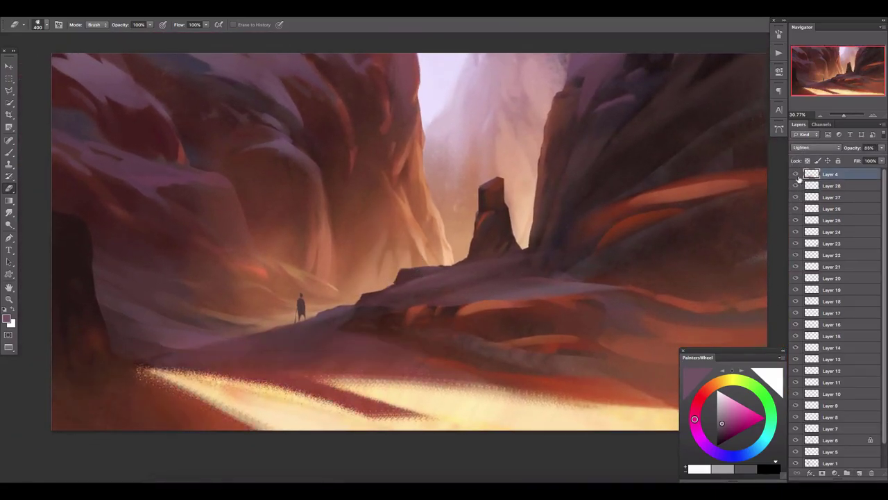
pyautogui.click(795, 175)
pyautogui.moveTo(831, 175); pyautogui.dragTo(830, 451)
pyautogui.rightClick(833, 451)
pyautogui.click(812, 387)
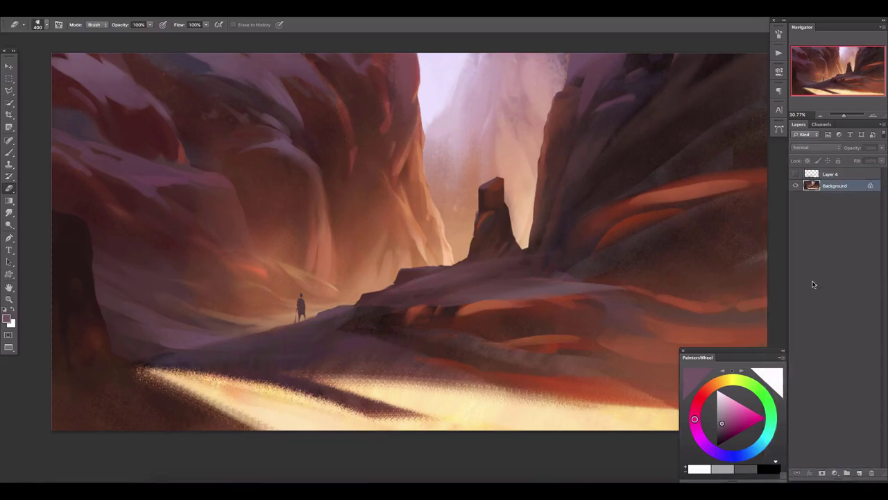
# - Darken the lower-left corner with sampled dark red-brown and set the Background copy to 30% opacity
pyautogui.moveTo(268, 214); pyautogui.dragTo(291, 184)
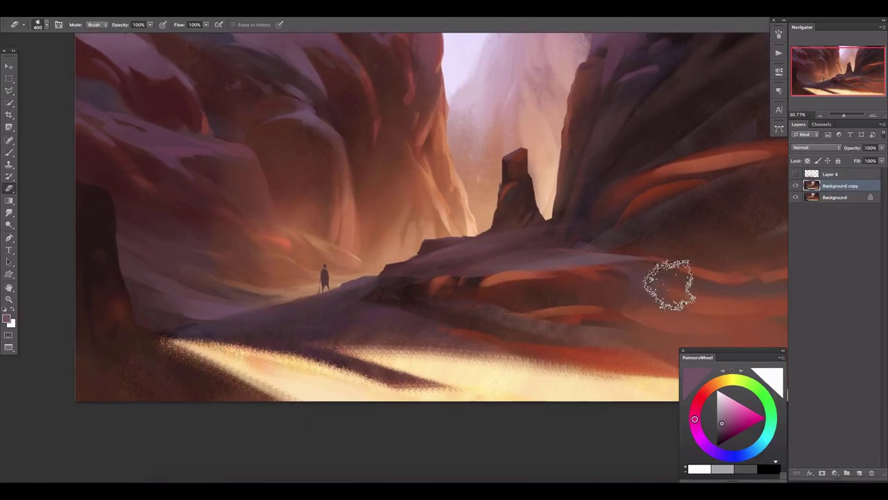
pyautogui.press('b')
pyautogui.click(41, 25)
pyautogui.doubleClick(149, 107)
pyautogui.moveTo(284, 219); pyautogui.dragTo(333, 185)
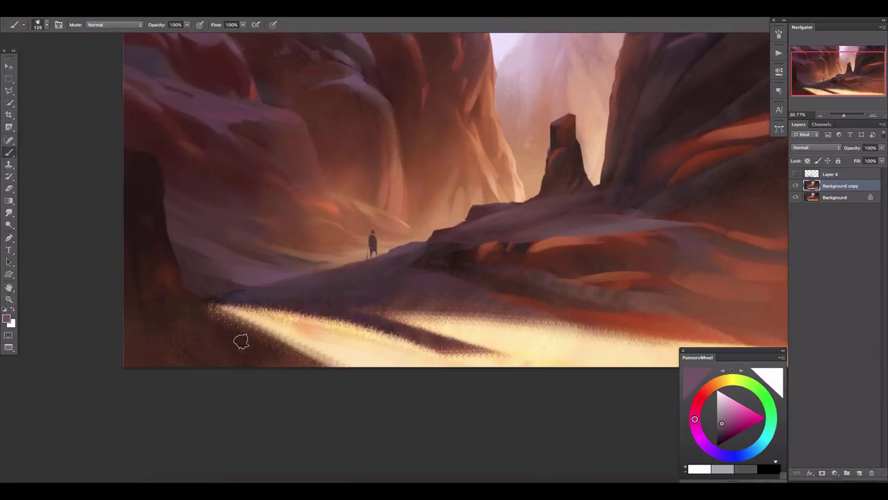
pyautogui.keyDown('alt'); pyautogui.click(221, 333); pyautogui.keyUp('alt')
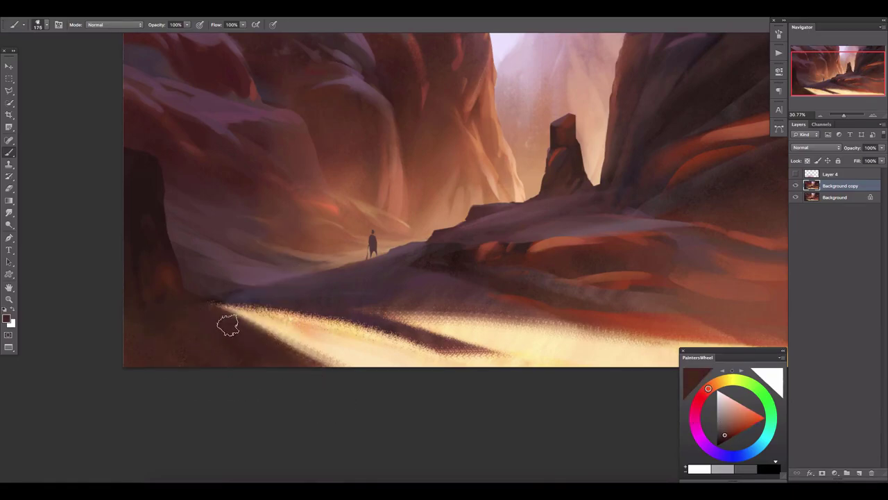
pyautogui.press(']')
pyautogui.press(']')
pyautogui.keyDown('alt'); pyautogui.click(159, 265); pyautogui.keyUp('alt')
pyautogui.press('[')
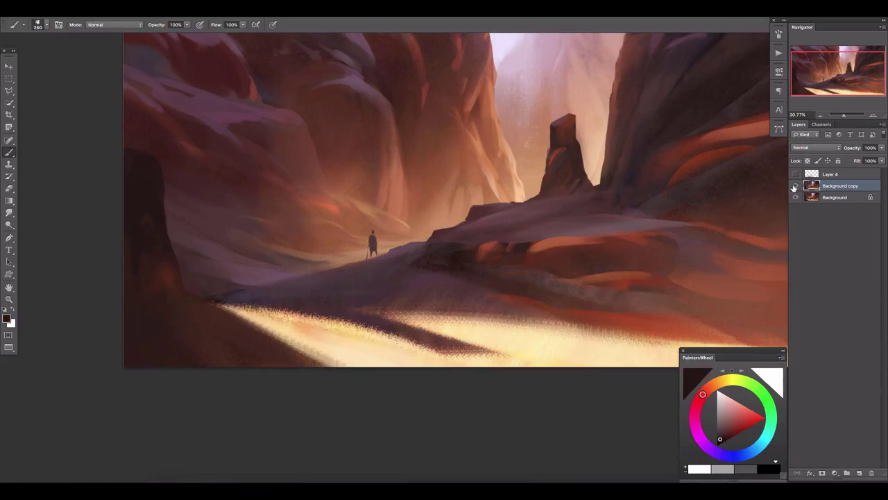
pyautogui.moveTo(882, 148); pyautogui.dragTo(824, 167)
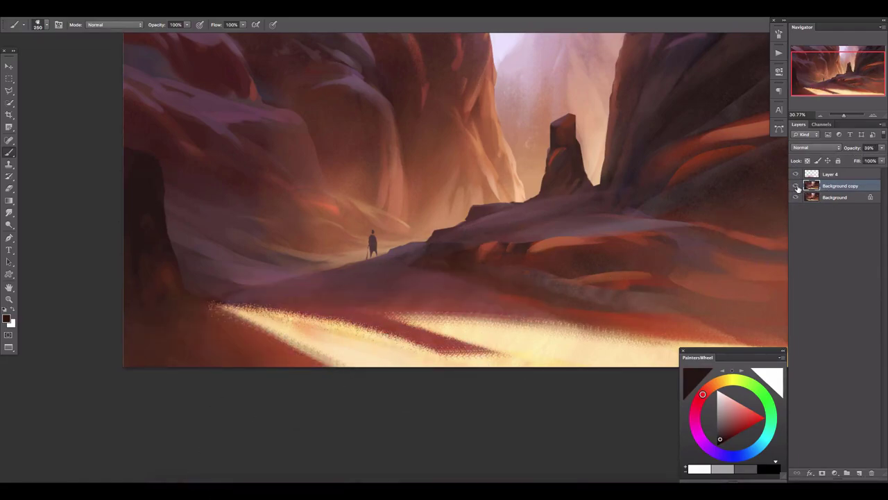
# - On new Layer 5, paint sampled red-orange shading over the lower path and erase excess
pyautogui.hotkey('ctrl', 'shift', 'alt', 'n')
pyautogui.moveTo(620, 317); pyautogui.dragTo(399, 239)
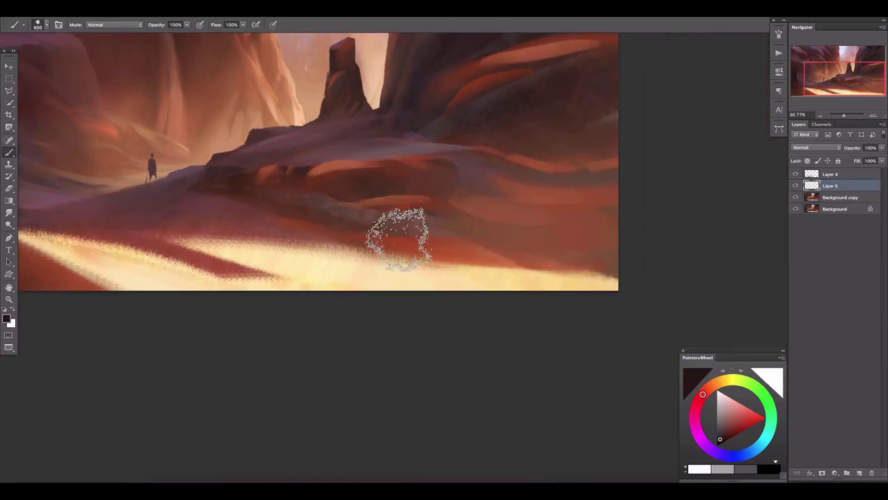
pyautogui.keyDown('alt'); pyautogui.click(452, 248); pyautogui.keyUp('alt')
pyautogui.keyDown('alt'); pyautogui.click(440, 243); pyautogui.keyUp('alt')
pyautogui.press('[')
pyautogui.press('[')
pyautogui.press('[')
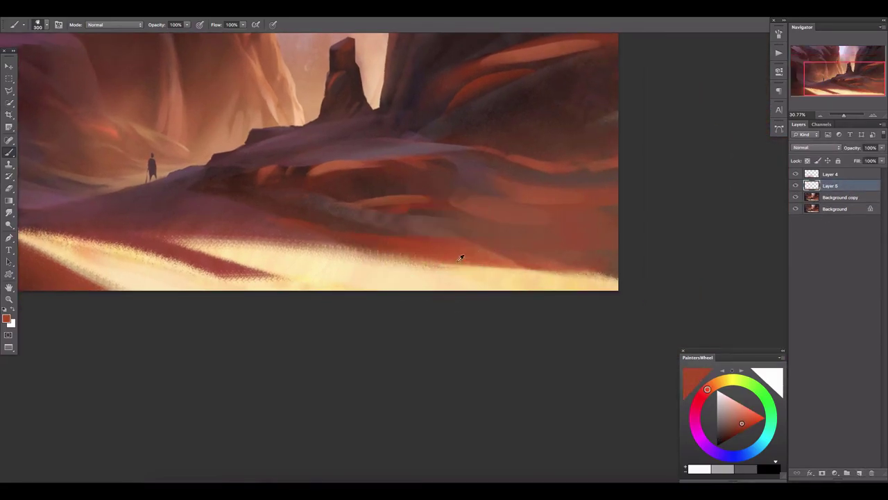
pyautogui.keyDown('alt'); pyautogui.click(461, 261); pyautogui.keyUp('alt')
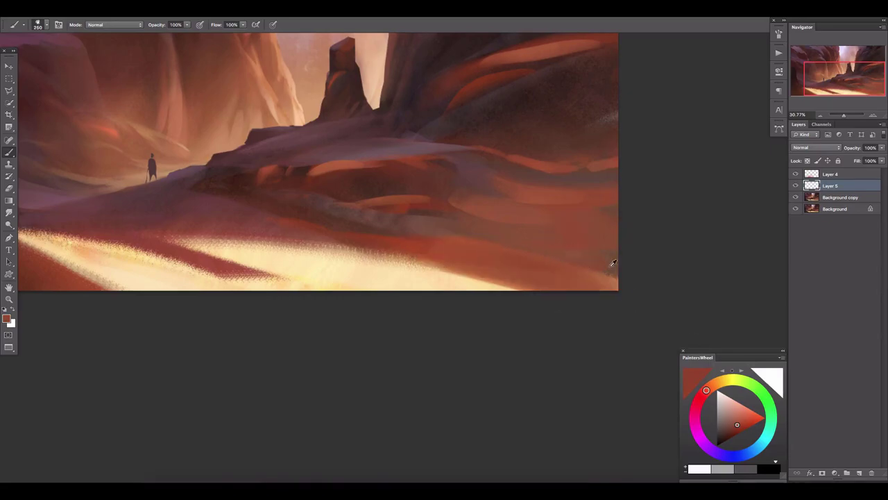
pyautogui.press('e')
pyautogui.press(']')
pyautogui.press(']')
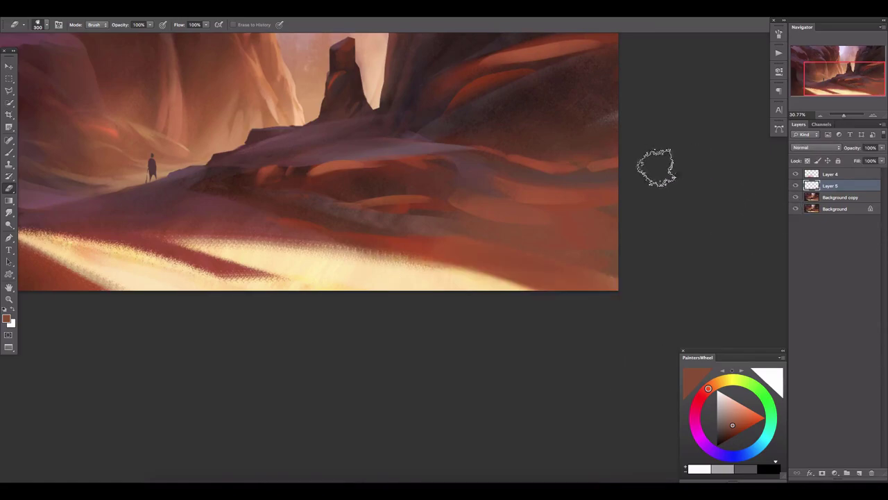
pyautogui.hscroll(-3, 333, 111)
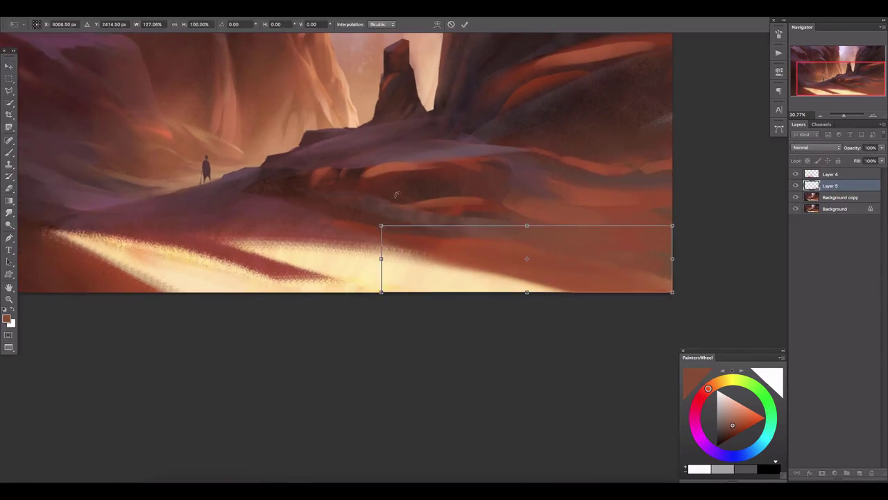
pyautogui.press(']')
# - Set Layer 5 to Darken at 85% opacity and shift its shading right
pyautogui.click(816, 147)
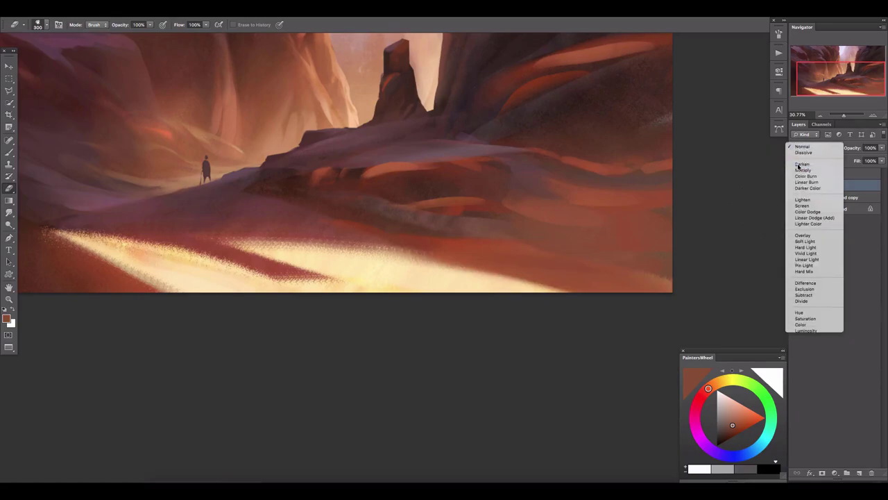
pyautogui.click(809, 165)
pyautogui.moveTo(882, 148); pyautogui.dragTo(852, 176)
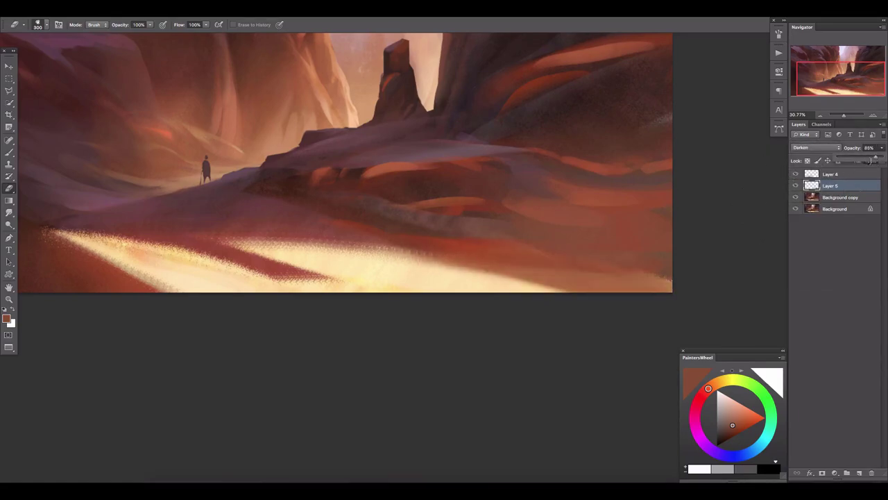
pyautogui.press('v')
pyautogui.moveTo(416, 259); pyautogui.dragTo(477, 259)
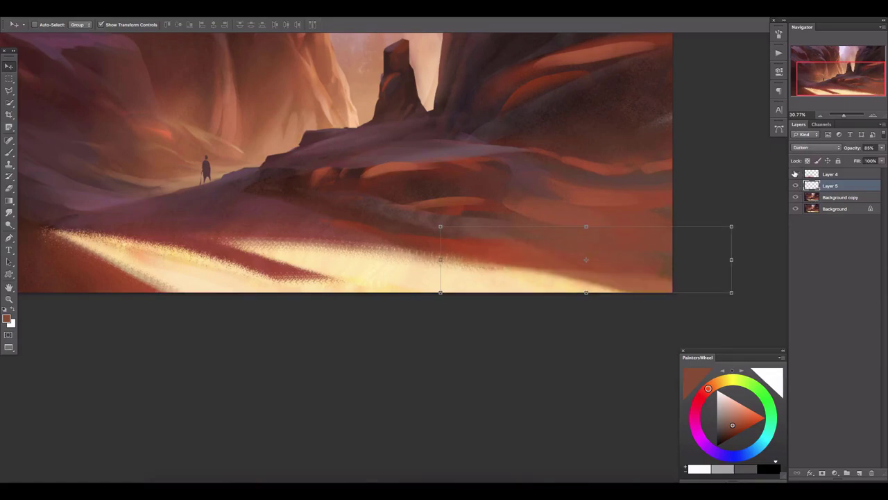
pyautogui.hotkey('ctrl', '0')
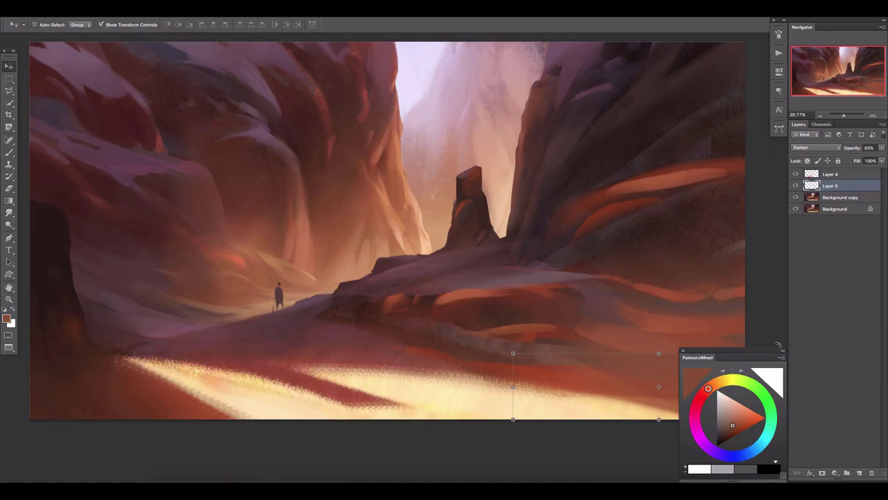
# - Add a new layer, check values in greyscale, and pick a light lavender-white
pyautogui.click(831, 174)
pyautogui.hotkey('ctrl', 'shift', 'alt', 'n')
pyautogui.hotkey('ctrl', 'y')
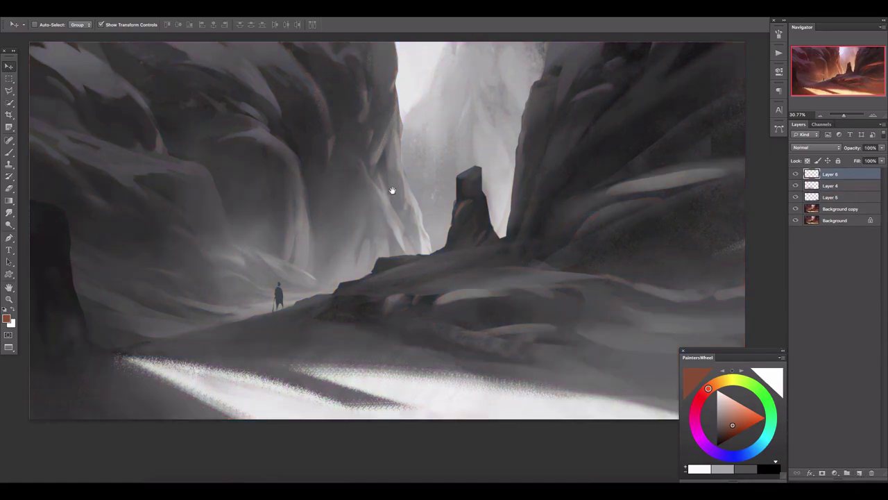
pyautogui.press('b')
pyautogui.keyDown('alt'); pyautogui.click(420, 72); pyautogui.keyUp('alt')
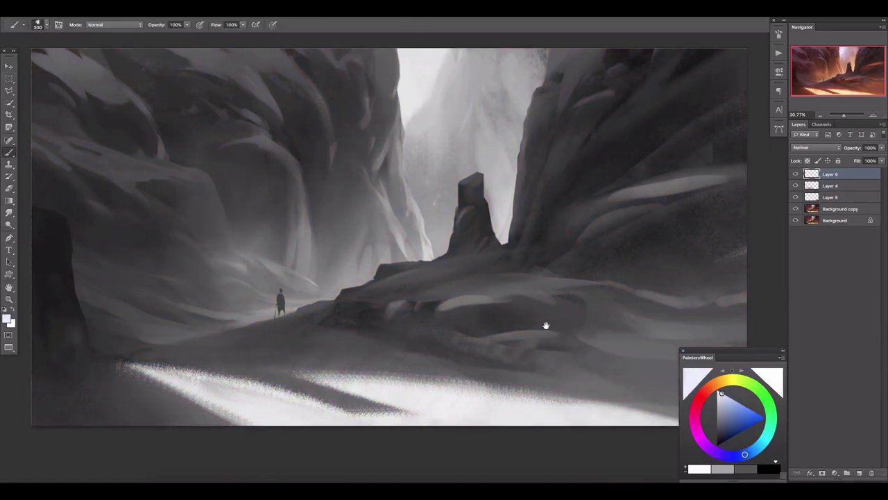
pyautogui.moveTo(546, 326); pyautogui.dragTo(556, 378)
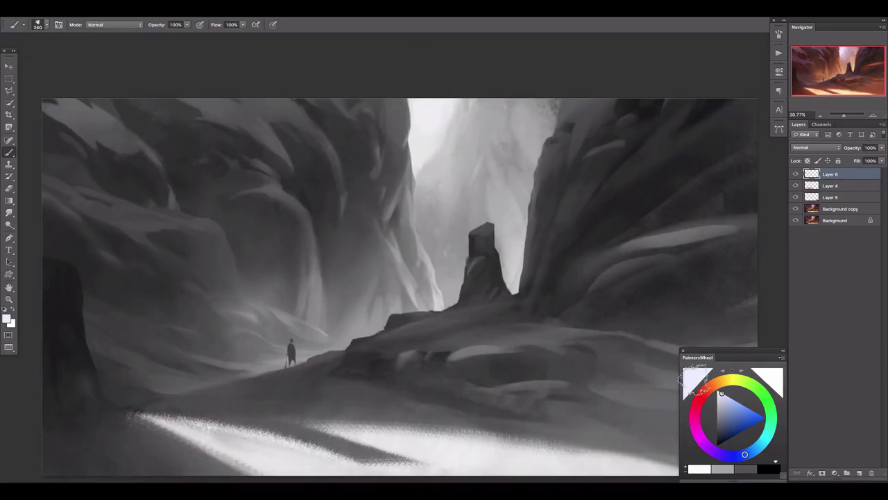
# - Lasso the sky gap and paint pale pink speckled texture into it on a new layer
pyautogui.press('l')
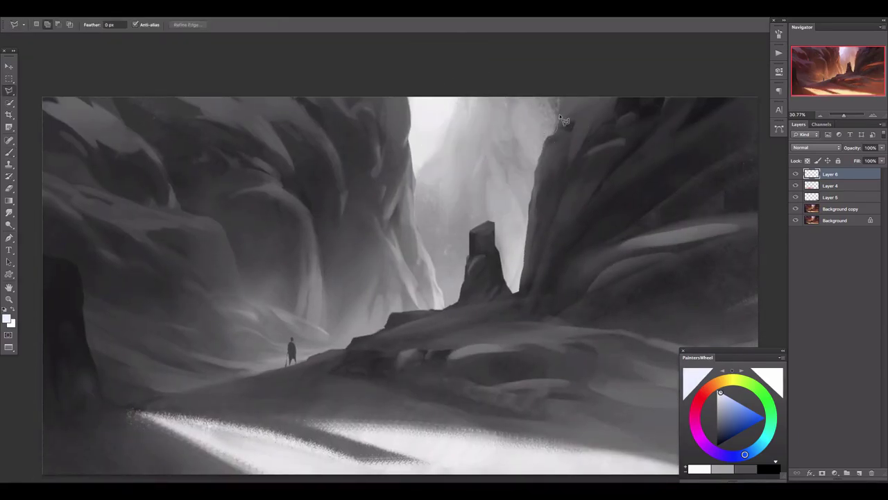
pyautogui.click(548, 144)
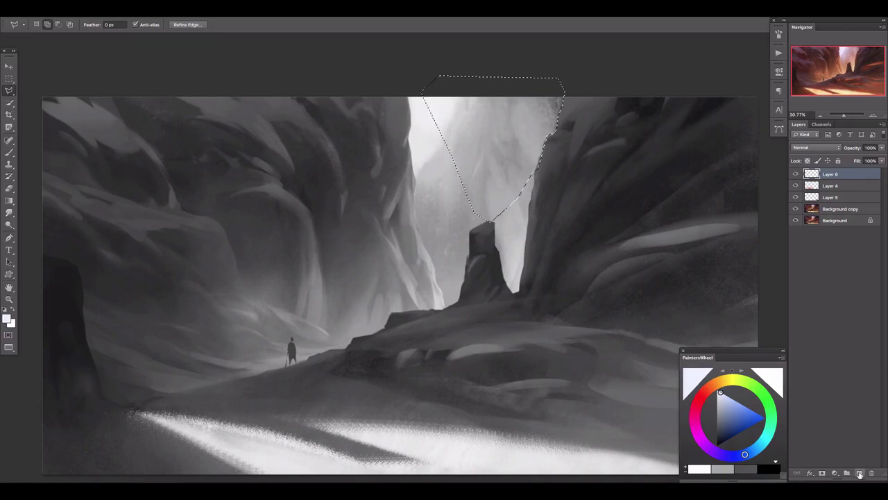
pyautogui.click(859, 472)
pyautogui.press('b')
pyautogui.keyDown('alt'); pyautogui.click(531, 118); pyautogui.keyUp('alt')
pyautogui.moveTo(485, 152); pyautogui.dragTo(531, 142)
pyautogui.hotkey('ctrl', 'd')
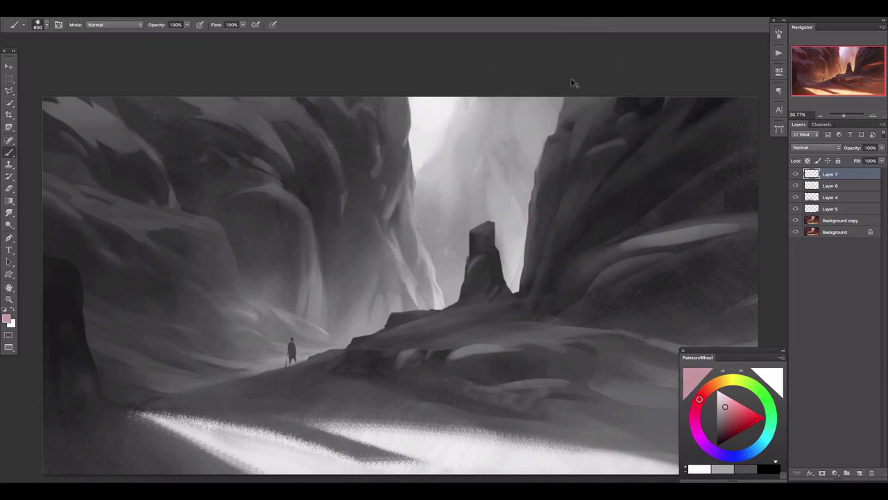
pyautogui.scroll(-2, 326, 188)
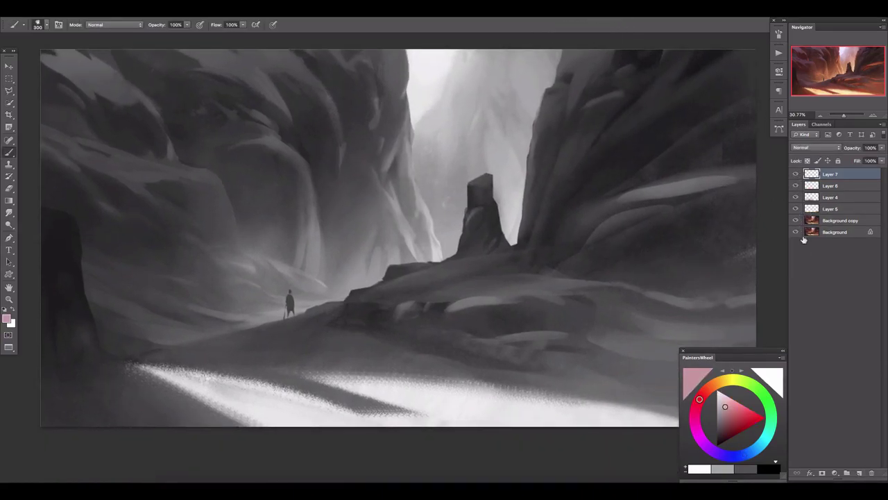
# - Add Layer 8 with dark grey and enable Shape Dynamics, Texture and Transfer brush settings
pyautogui.hotkey('ctrl', 'shift', 'alt', 'n')
pyautogui.keyDown('alt'); pyautogui.click(503, 247); pyautogui.keyUp('alt')
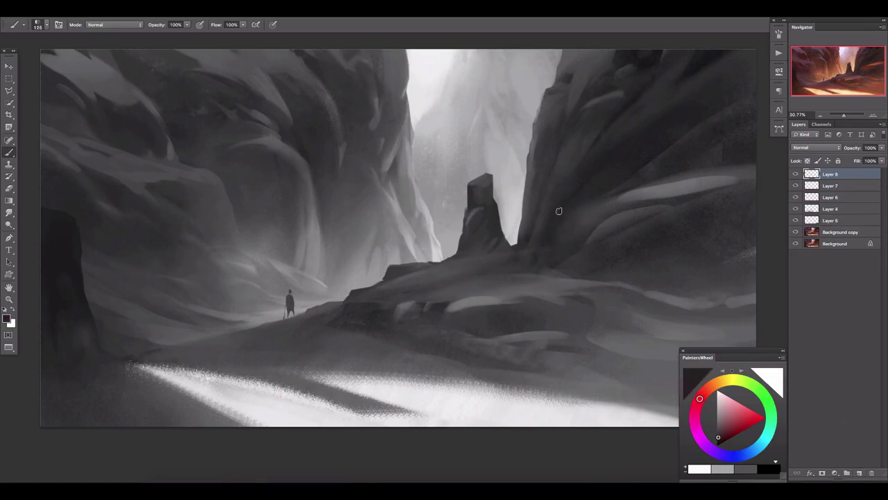
pyautogui.scroll(-1, 632, 149)
pyautogui.press('[')
pyautogui.press('[')
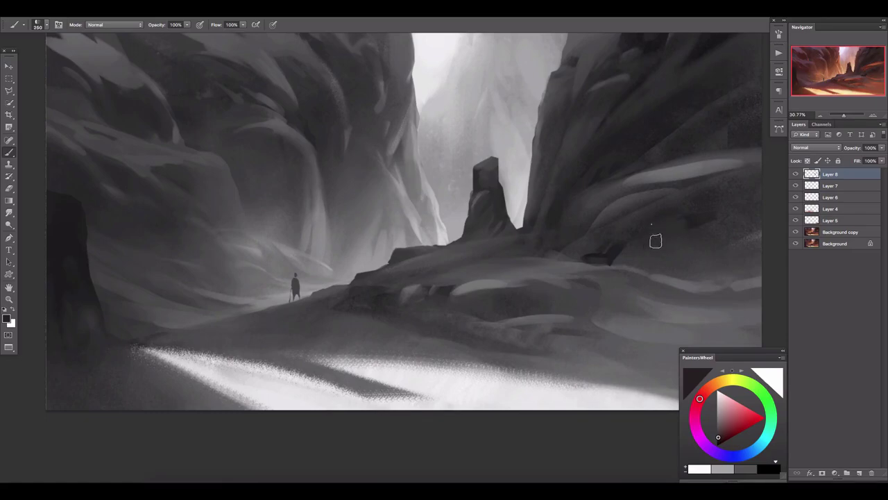
pyautogui.press('e')
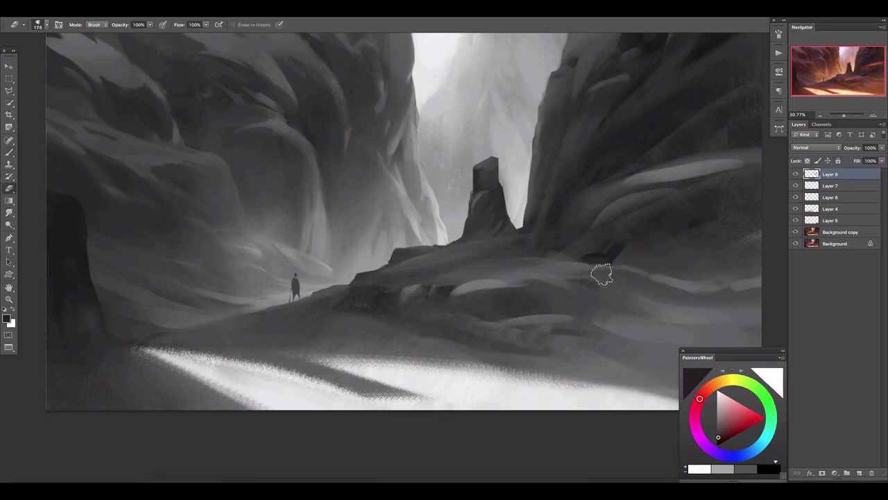
pyautogui.click(779, 33)
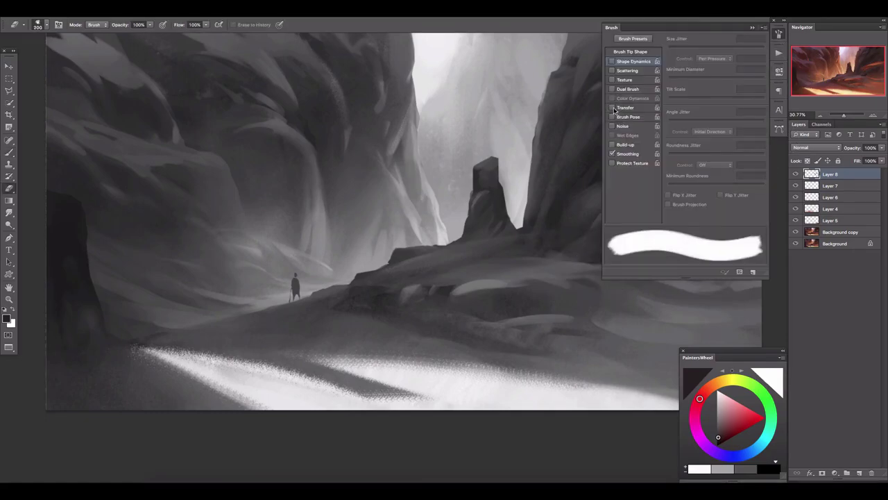
pyautogui.press('b')
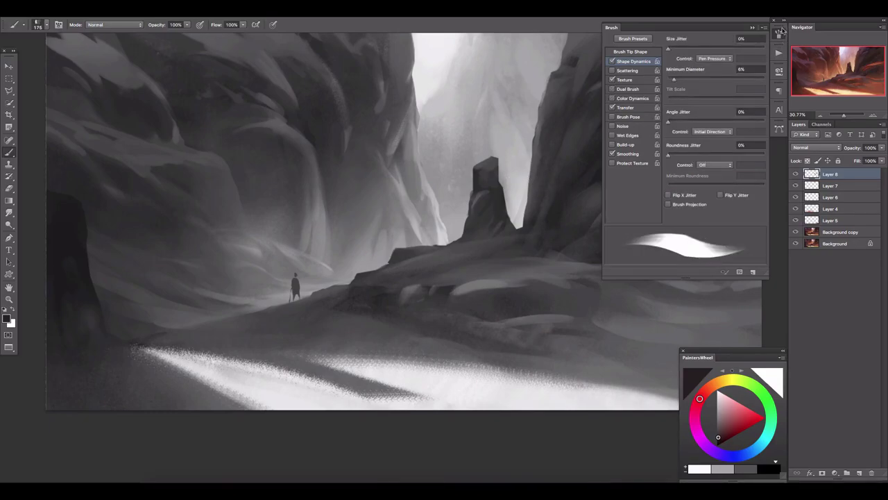
pyautogui.click(780, 32)
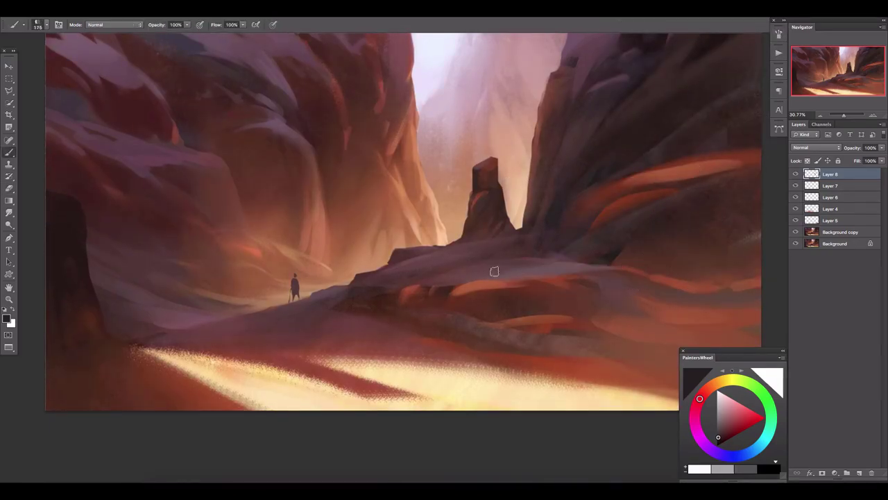
# - Paint a dark grey shadow stroke down the right cliff face with a smaller brush
pyautogui.moveTo(494, 271); pyautogui.dragTo(520, 265)
pyautogui.press('[')
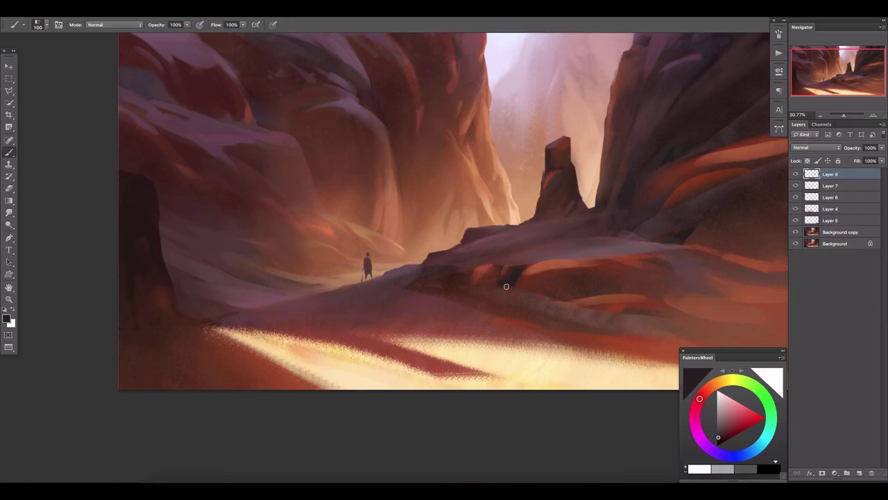
pyautogui.moveTo(589, 218); pyautogui.dragTo(371, 266)
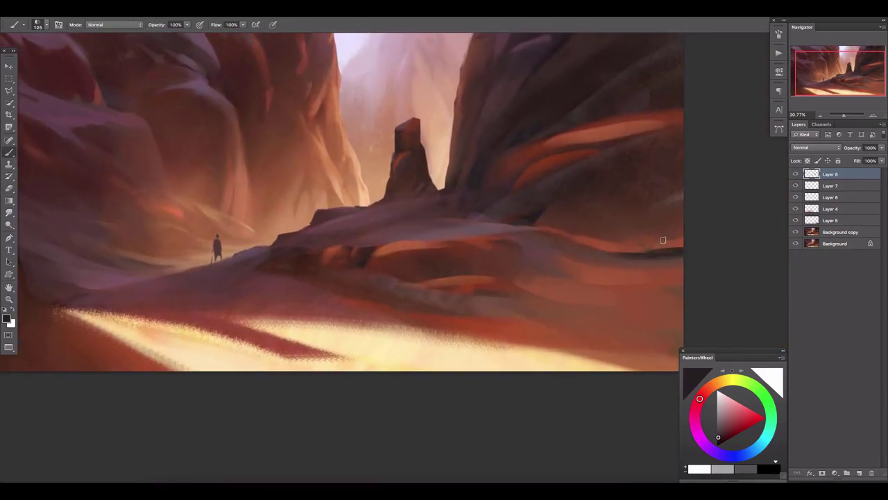
pyautogui.moveTo(663, 240); pyautogui.dragTo(653, 274)
pyautogui.press('[')
pyautogui.press('[')
pyautogui.moveTo(571, 160); pyautogui.dragTo(550, 162)
pyautogui.press(']')
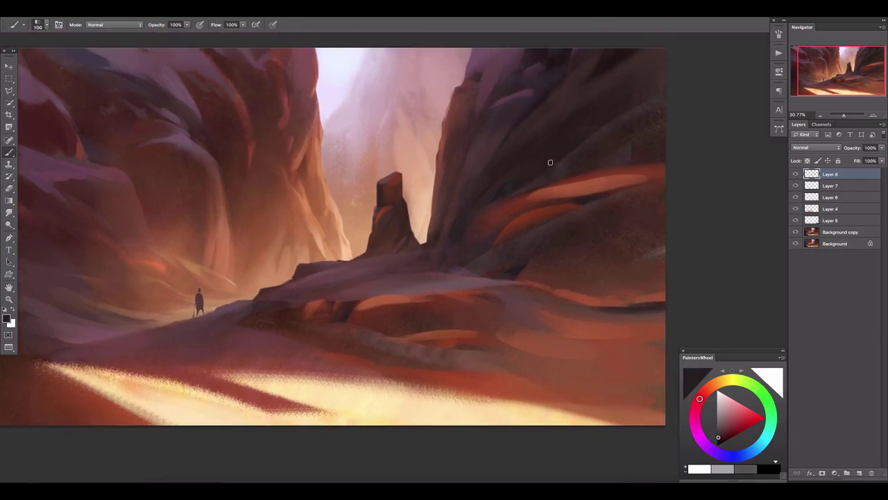
pyautogui.moveTo(589, 130); pyautogui.dragTo(511, 194)
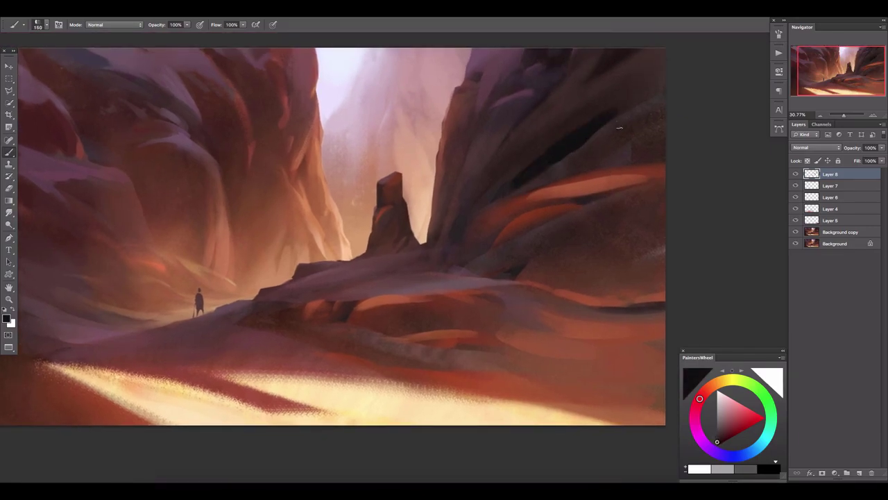
# - Add a dark mark below the rock ledge and paint, then erase, bottom-left edge strokes
pyautogui.press('e')
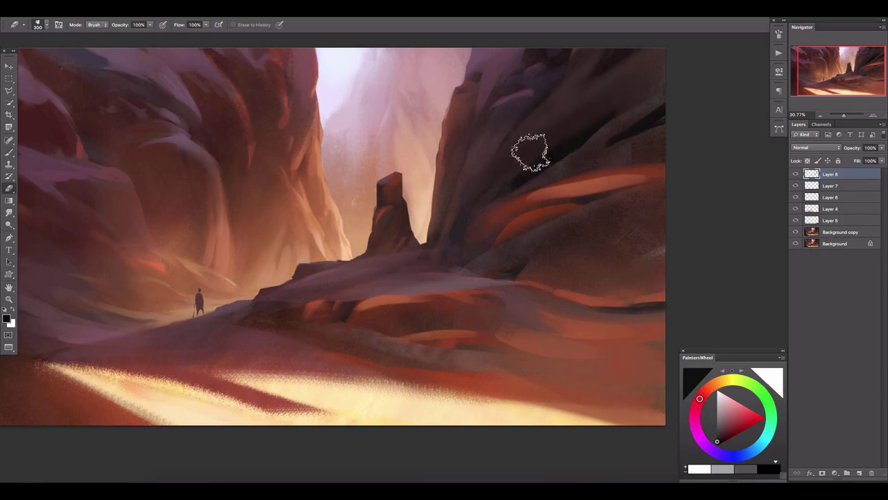
pyautogui.moveTo(323, 169); pyautogui.dragTo(470, 223)
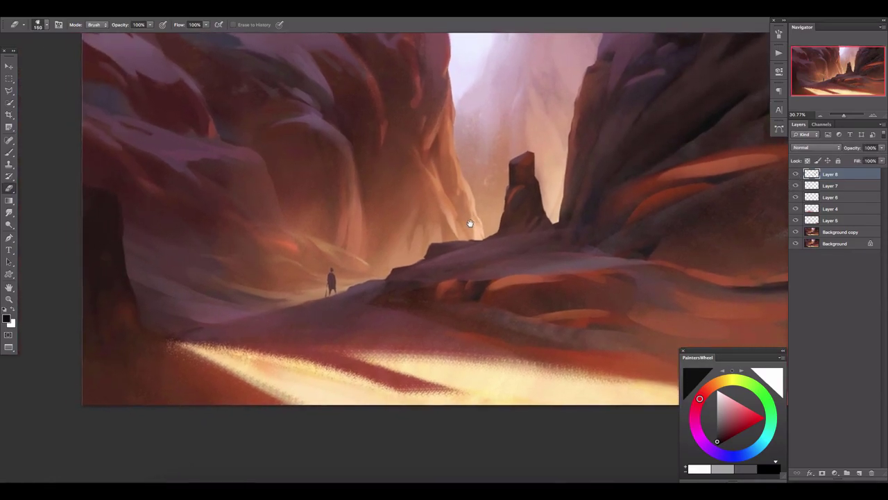
pyautogui.press('b')
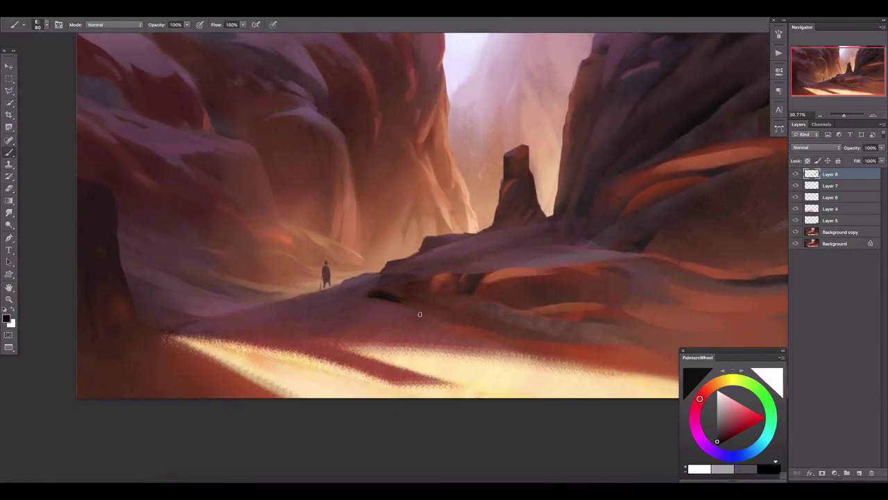
pyautogui.moveTo(406, 289); pyautogui.dragTo(420, 281)
pyautogui.press('e')
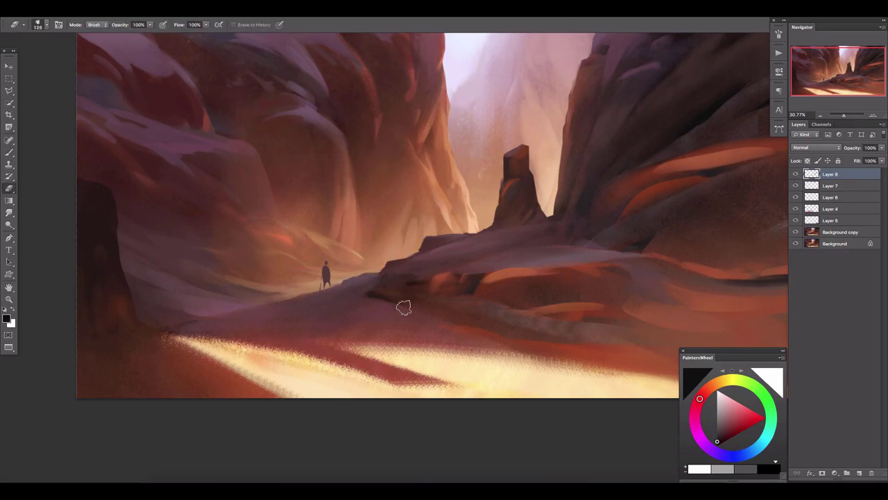
pyautogui.press('b')
pyautogui.moveTo(290, 313); pyautogui.dragTo(401, 296)
pyautogui.moveTo(366, 224); pyautogui.dragTo(335, 198)
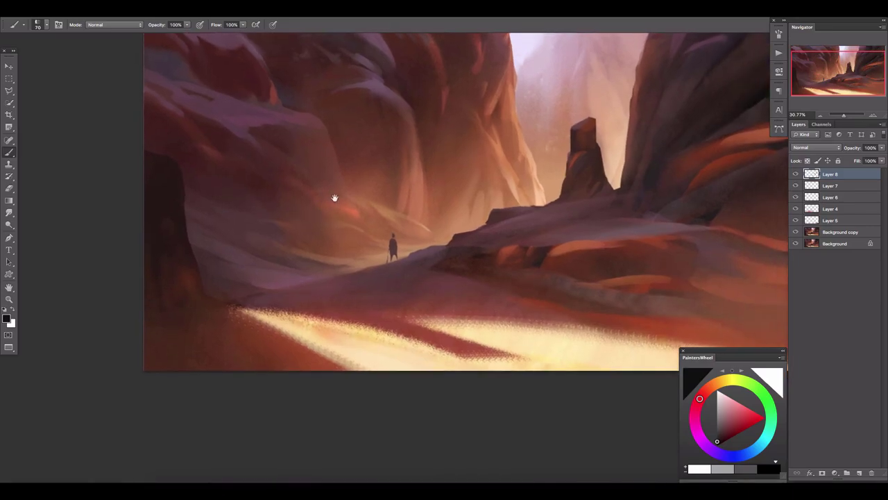
pyautogui.moveTo(150, 347); pyautogui.dragTo(278, 368)
pyautogui.press('e')
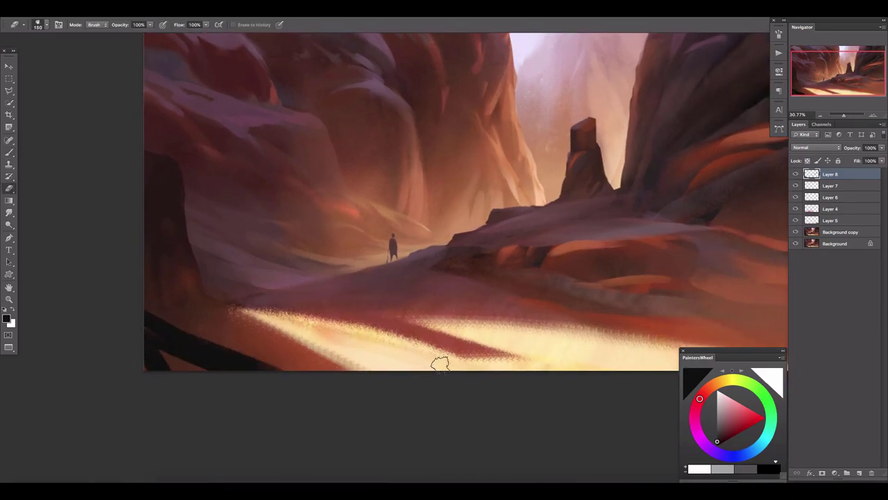
pyautogui.moveTo(87, 288); pyautogui.dragTo(254, 363)
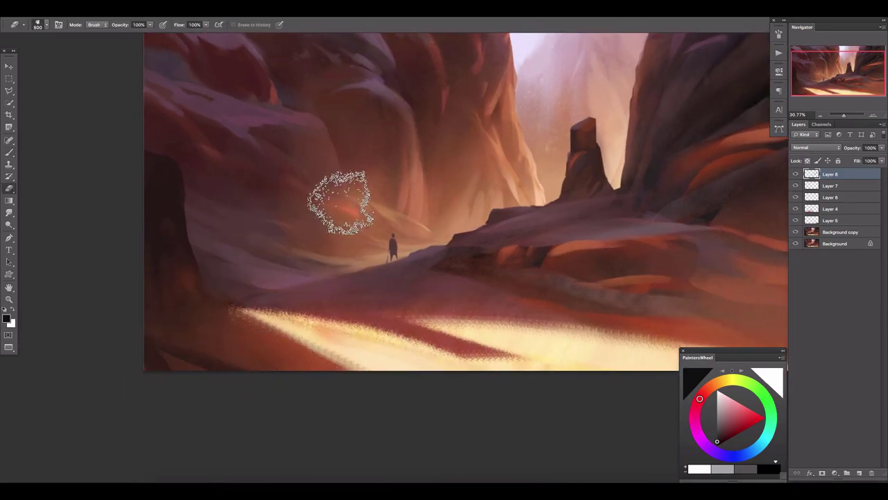
pyautogui.press('b')
# - Erase part of the dark cliff stroke and begin a freeform selection around the central ledge
pyautogui.moveTo(329, 176)
pyautogui.mouseDown()
pyautogui.moveTo(310, 224)
pyautogui.moveTo(449, 254)
pyautogui.mouseUp()
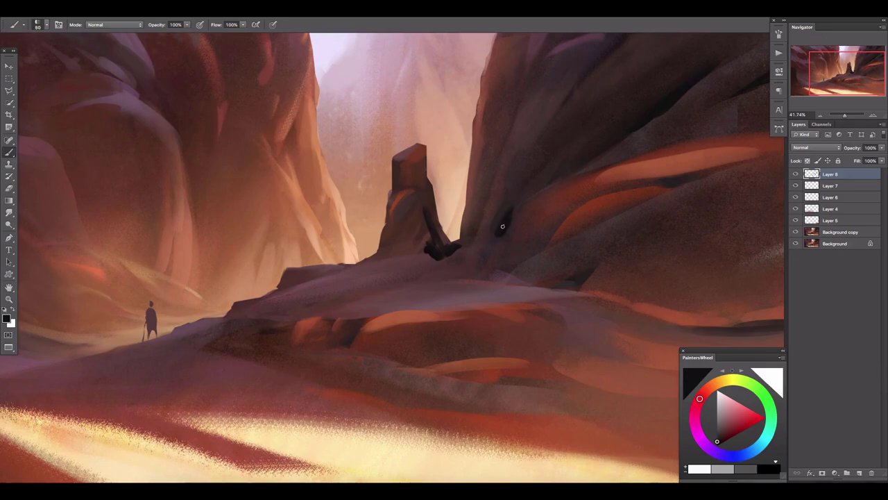
pyautogui.press('e')
pyautogui.moveTo(506, 148); pyautogui.dragTo(504, 184)
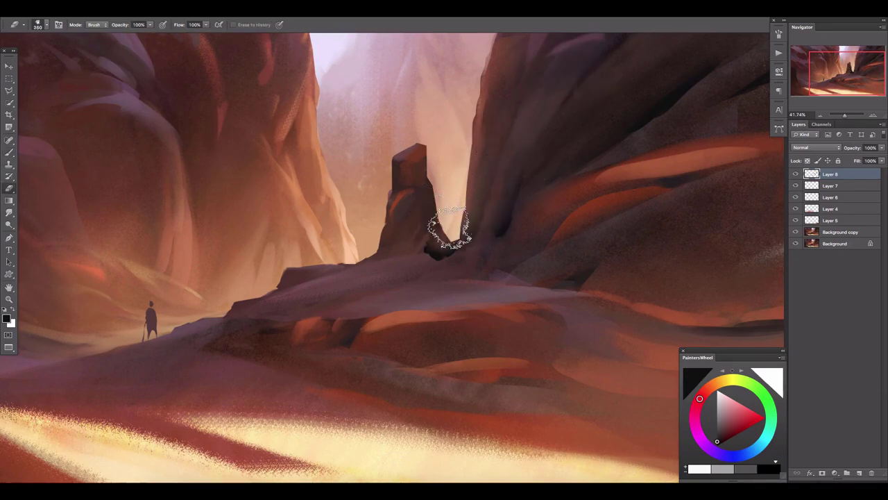
pyautogui.press('b')
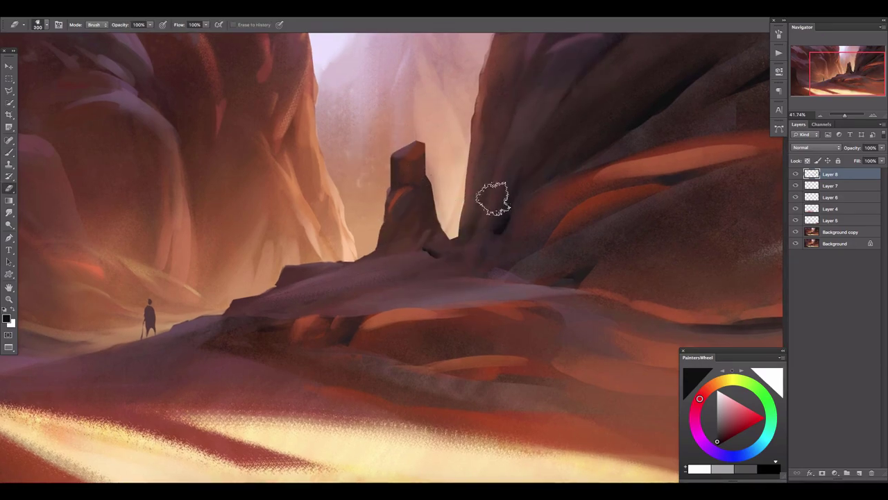
pyautogui.moveTo(507, 151); pyautogui.dragTo(478, 258)
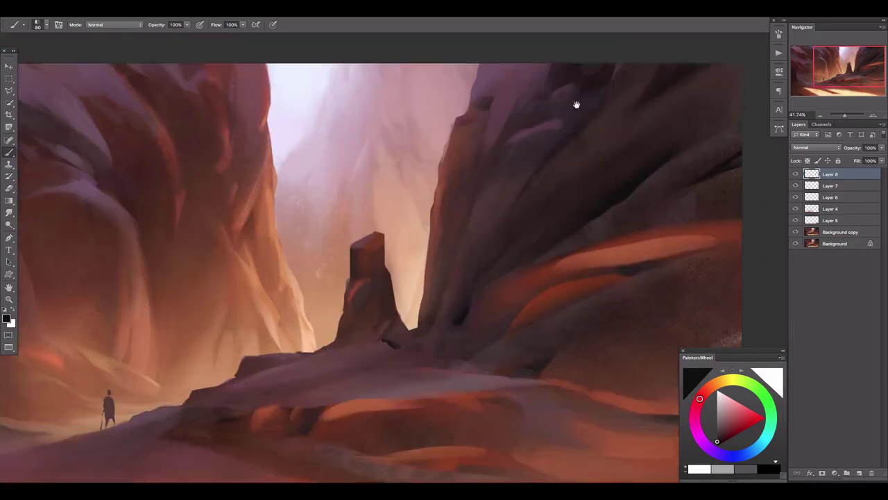
pyautogui.moveTo(576, 99); pyautogui.dragTo(595, 65)
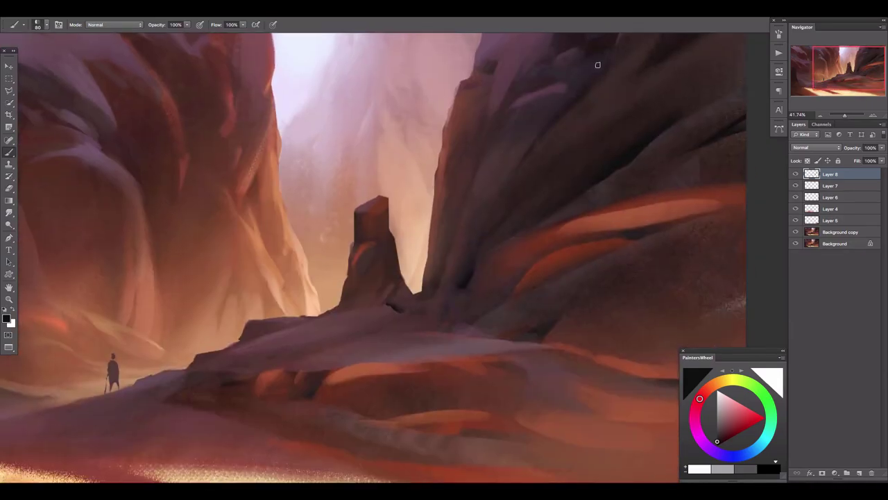
pyautogui.moveTo(557, 254)
pyautogui.mouseDown()
pyautogui.moveTo(531, 188)
pyautogui.moveTo(572, 194)
pyautogui.mouseUp()
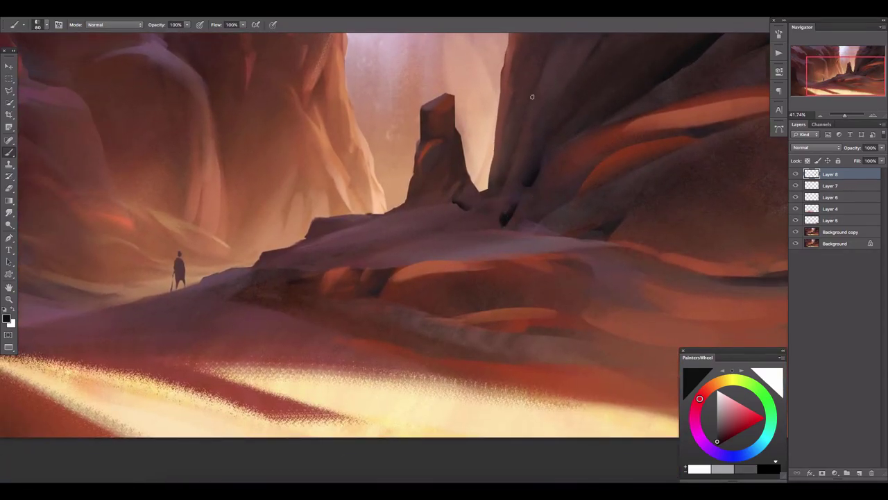
pyautogui.press('e')
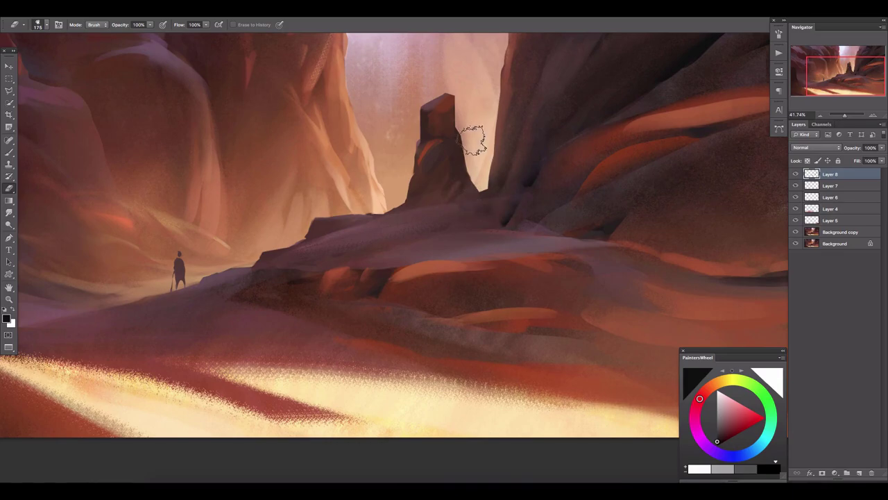
pyautogui.press('l')
pyautogui.moveTo(490, 250)
pyautogui.mouseDown()
pyautogui.moveTo(523, 257)
pyautogui.moveTo(438, 247)
pyautogui.mouseUp()
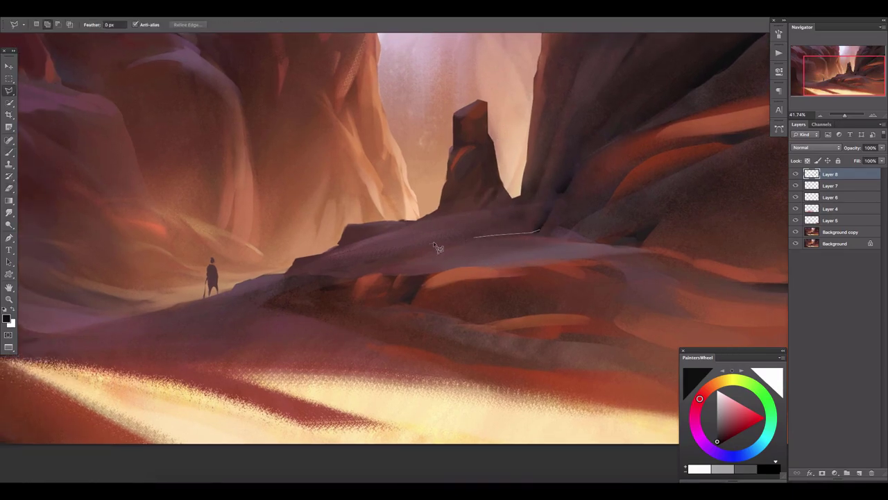
# - Paint dark shadow along the underside of the selected rock ledge, then deselect
pyautogui.click(555, 201)
pyautogui.press('b')
pyautogui.moveTo(533, 233); pyautogui.dragTo(451, 235)
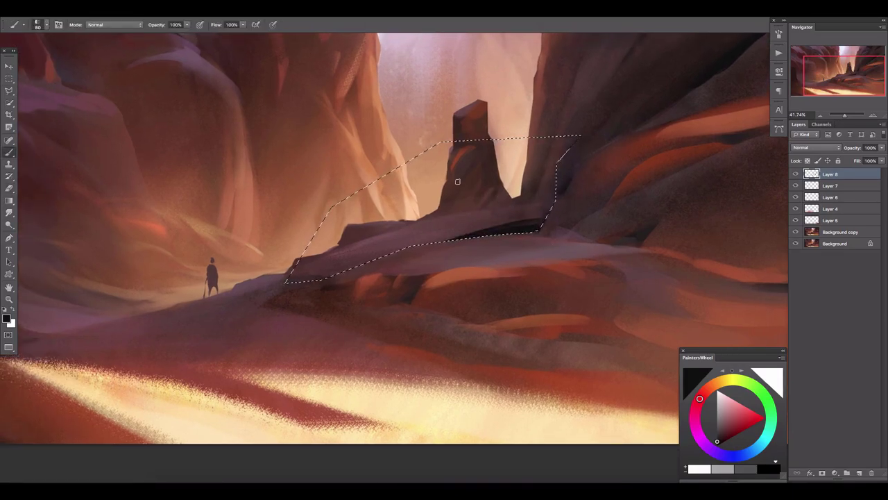
pyautogui.press('e')
pyautogui.hotkey('ctrl', 'd')
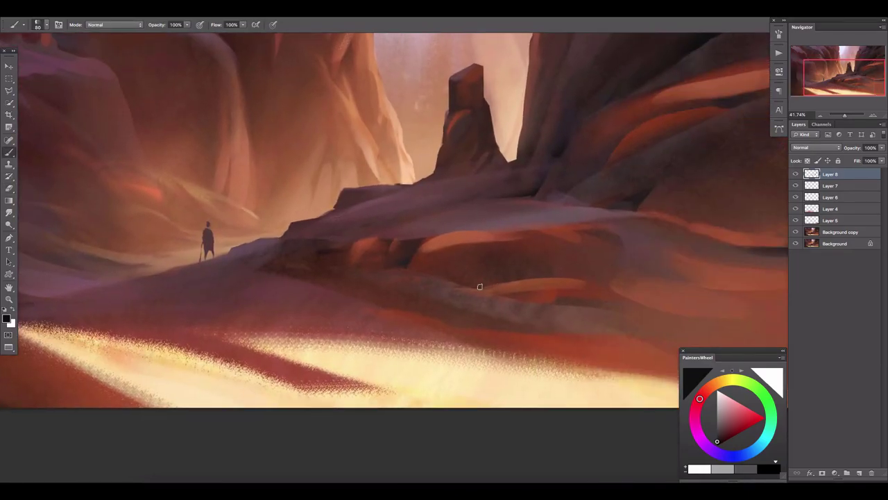
# - Select a four-sided area of the ledge and erase the paint inside it
pyautogui.press('l')
pyautogui.click(555, 277)
pyautogui.click(396, 272)
pyautogui.click(454, 199)
pyautogui.click(553, 208)
pyautogui.click(555, 277)
pyautogui.press('e')
pyautogui.moveTo(451, 281); pyautogui.dragTo(526, 243)
pyautogui.press('[')
pyautogui.press('[')
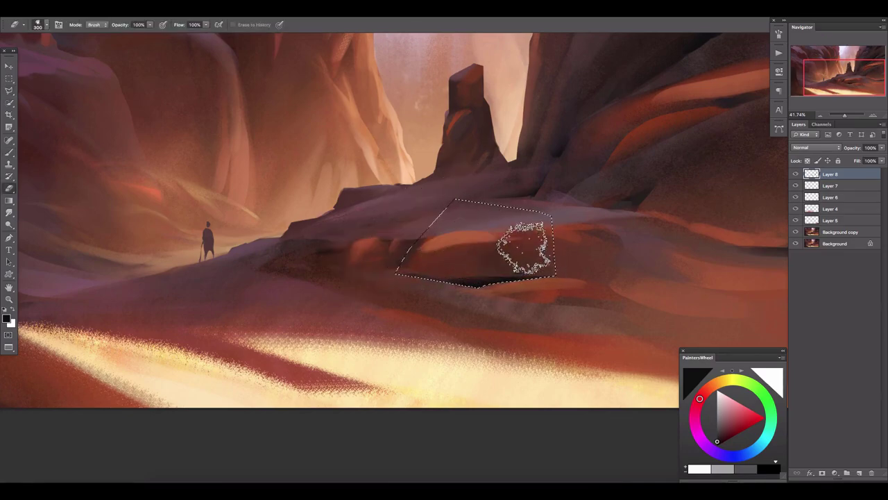
# - Bring the upper-left cliffs into view and add new Layer 9 for dark crevice marks
pyautogui.hscroll(-3, 399, 177)
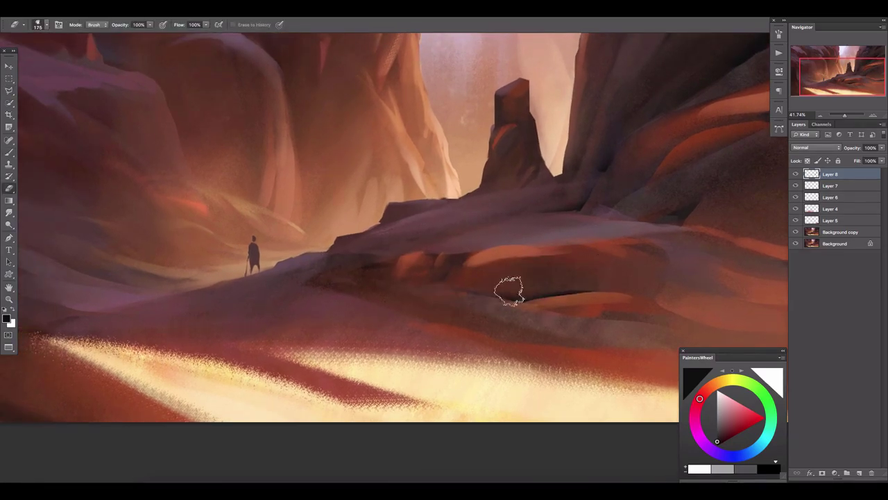
pyautogui.press(']')
pyautogui.moveTo(271, 145)
pyautogui.mouseDown()
pyautogui.moveTo(399, 228)
pyautogui.moveTo(475, 252)
pyautogui.mouseUp()
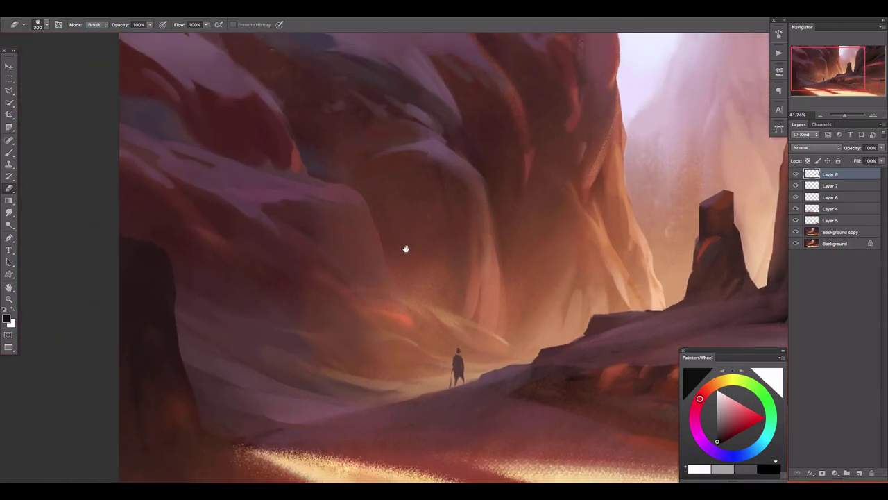
pyautogui.press('b')
pyautogui.hotkey('ctrl', 'shift', 'alt', 'n')
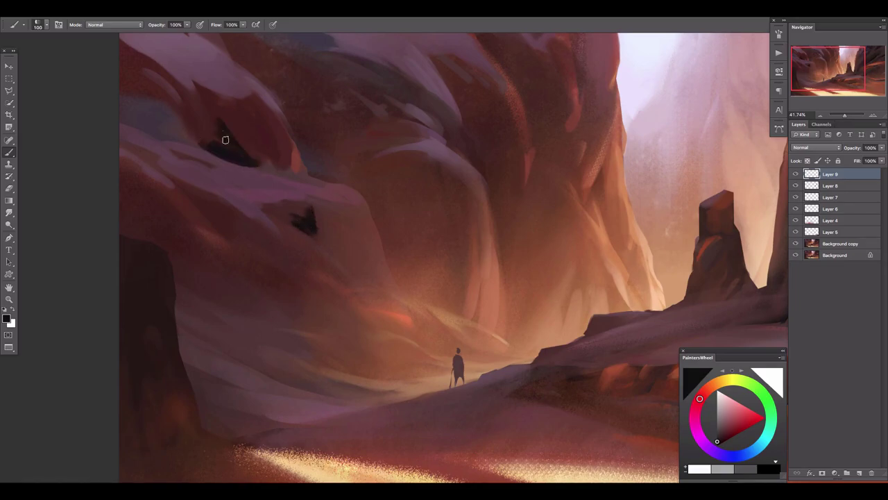
# - Erase the dark mark on the left cliff with an enlarged eraser
pyautogui.press('e')
pyautogui.moveTo(271, 178)
pyautogui.mouseDown()
pyautogui.moveTo(230, 127)
pyautogui.moveTo(244, 175)
pyautogui.moveTo(321, 188)
pyautogui.moveTo(356, 271)
pyautogui.mouseUp()
pyautogui.press(']')
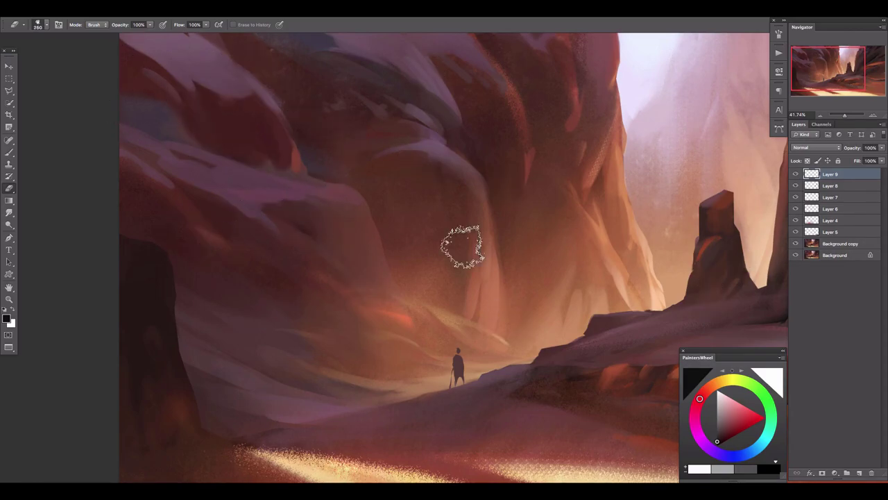
# - Sample mauve and other rock colours from the cliffs, bringing the right ledges into view
pyautogui.press('b')
pyautogui.keyDown('alt'); pyautogui.click(447, 150); pyautogui.keyUp('alt')
pyautogui.moveTo(499, 142); pyautogui.dragTo(453, 166)
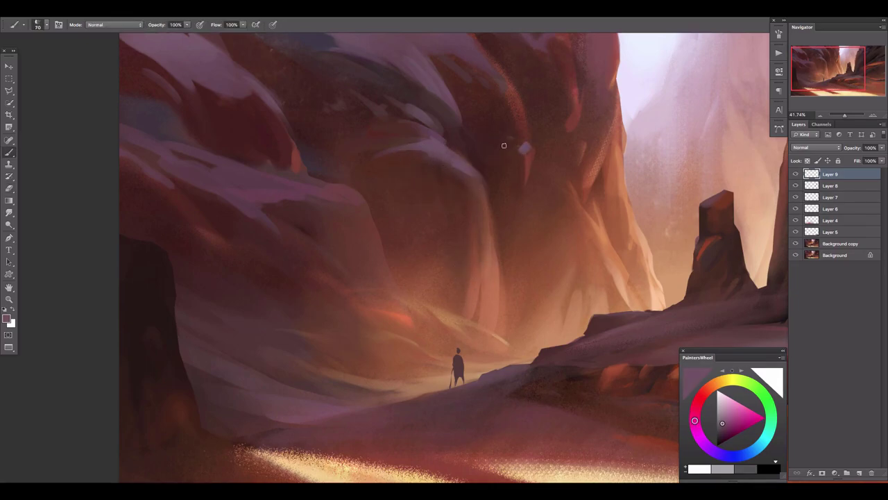
pyautogui.scroll(1, 374, 134)
pyautogui.hscroll(-2, 374, 134)
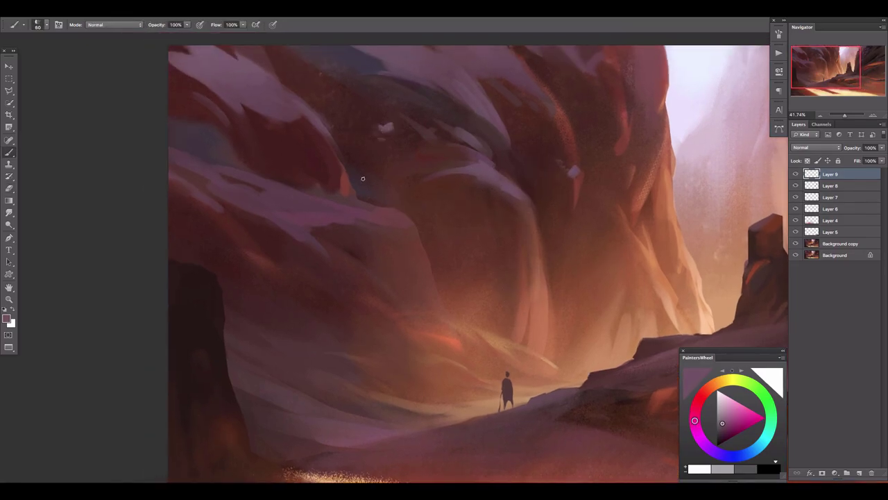
pyautogui.keyDown('alt'); pyautogui.moveTo(416, 85); pyautogui.dragTo(486, 176); pyautogui.keyUp('alt')
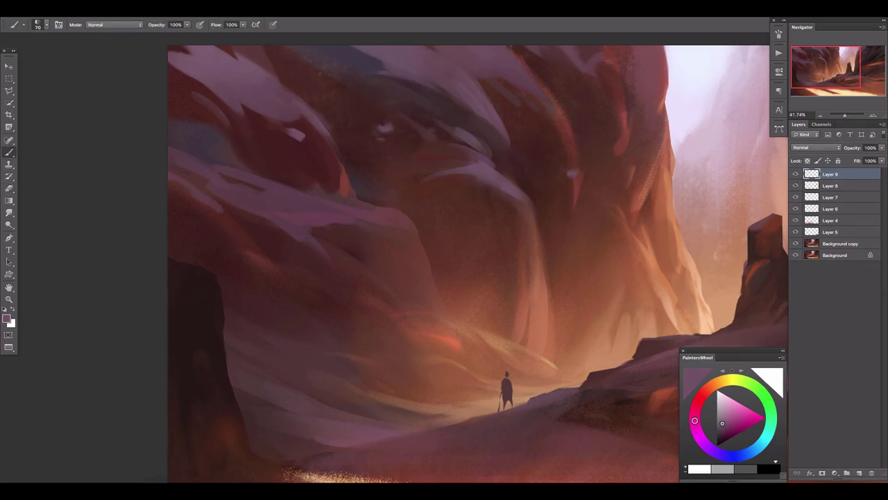
pyautogui.press('e')
pyautogui.press('b')
pyautogui.moveTo(387, 298); pyautogui.dragTo(312, 154)
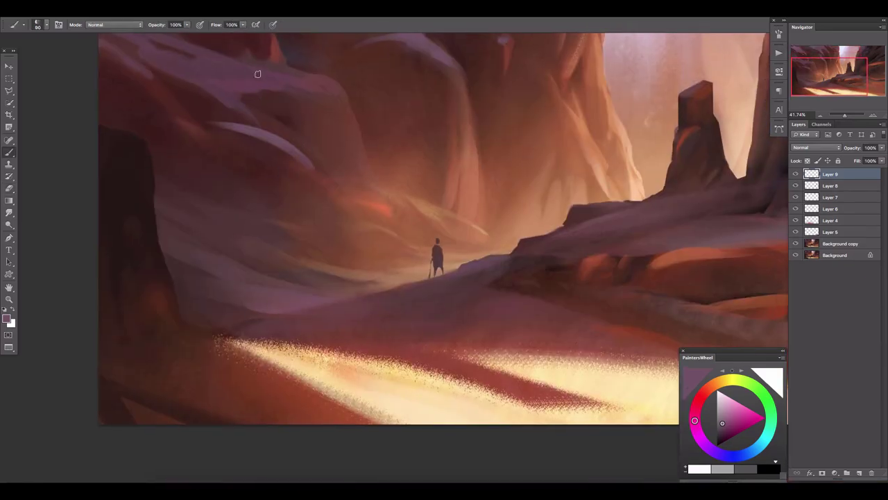
# - Replace a rejected lavender stroke with a warm orange-brown stroke along the lower right ledge
pyautogui.press('e')
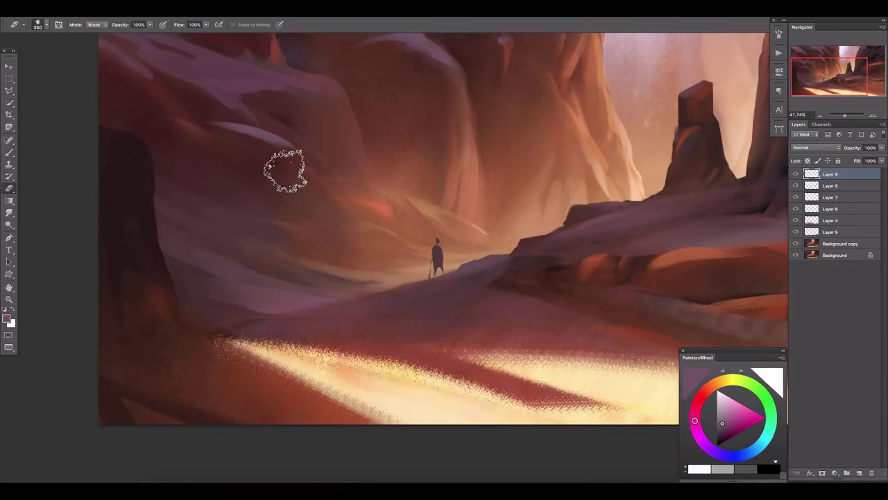
pyautogui.press('b')
pyautogui.hscroll(3, 521, 242)
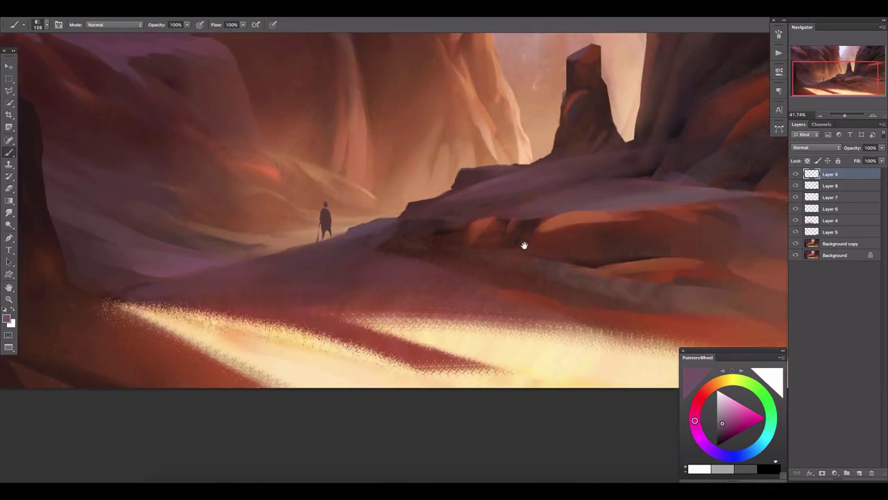
pyautogui.press('[')
pyautogui.press('[')
pyautogui.moveTo(546, 272)
pyautogui.mouseDown()
pyautogui.moveTo(491, 277)
pyautogui.moveTo(522, 283)
pyautogui.mouseUp()
pyautogui.hotkey('ctrl', 'z')
pyautogui.keyDown('alt'); pyautogui.click(504, 222); pyautogui.keyUp('alt')
pyautogui.keyDown('alt'); pyautogui.click(582, 265); pyautogui.keyUp('alt')
pyautogui.press('[')
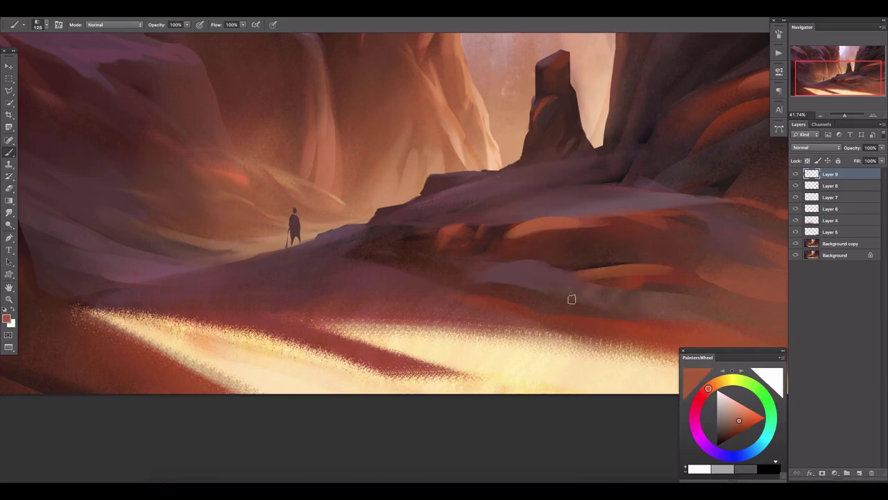
pyautogui.moveTo(571, 297); pyautogui.dragTo(428, 291)
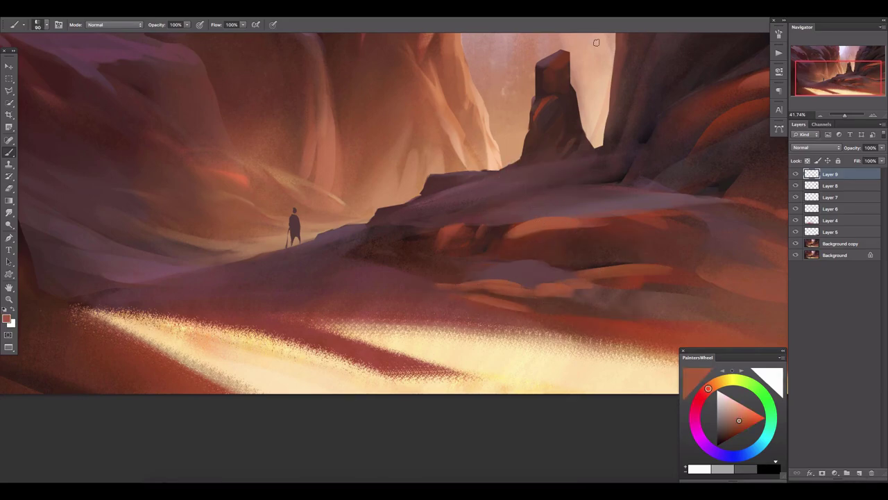
# - Sample darker reds, enlarge the eraser, and load a rust-orange reddish-brown from the ledge
pyautogui.press('e')
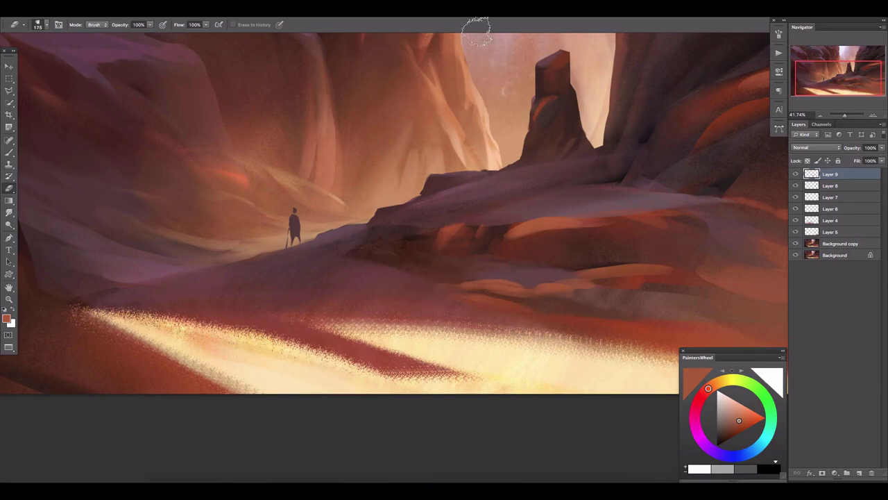
pyautogui.press('b')
pyautogui.keyDown('alt'); pyautogui.click(479, 284); pyautogui.keyUp('alt')
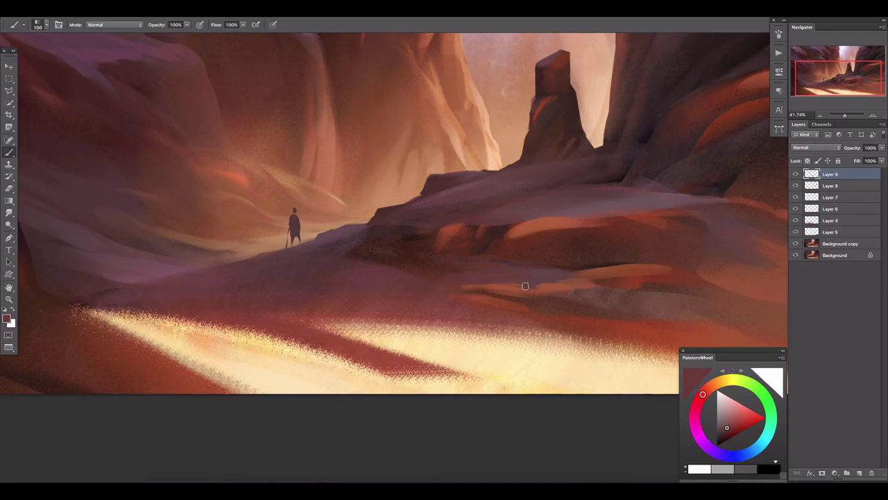
pyautogui.keyDown('alt'); pyautogui.click(568, 261); pyautogui.keyUp('alt')
pyautogui.press('[')
pyautogui.press('[')
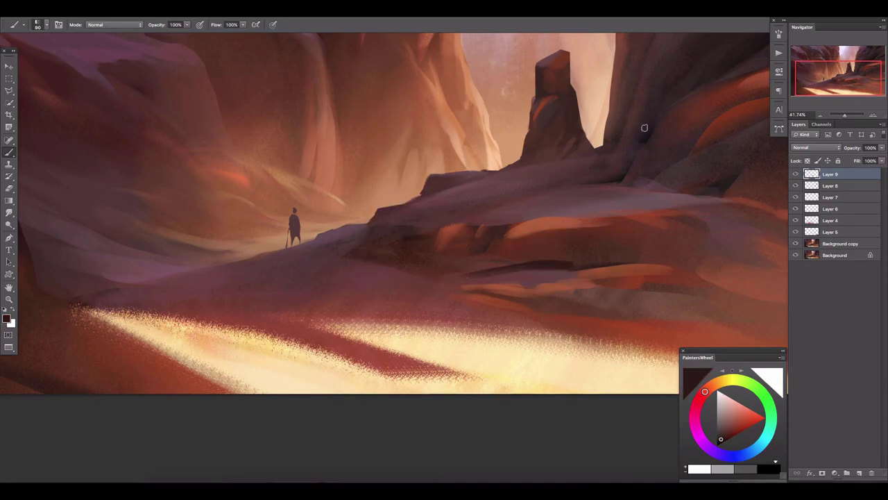
pyautogui.press('e')
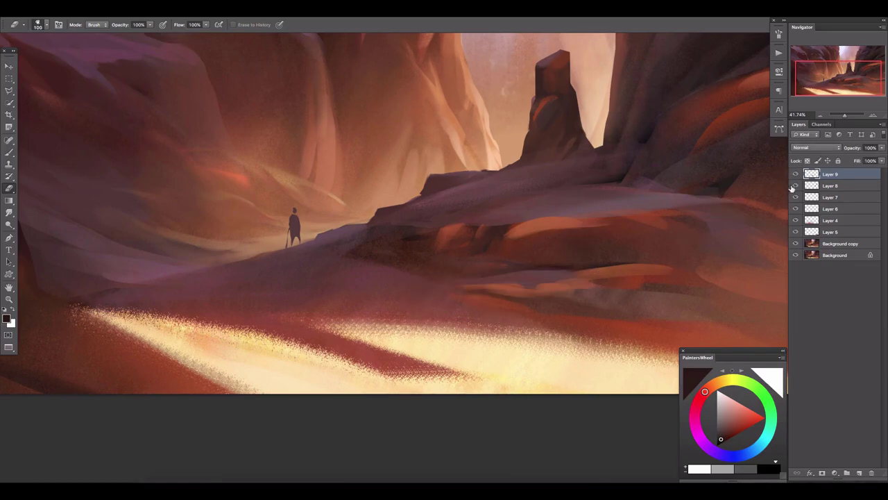
pyautogui.press(']')
pyautogui.press(']')
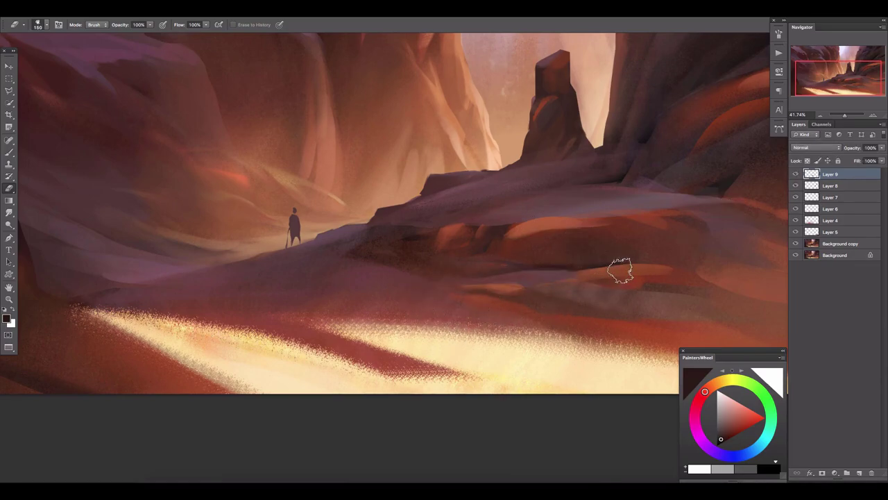
pyautogui.press(']')
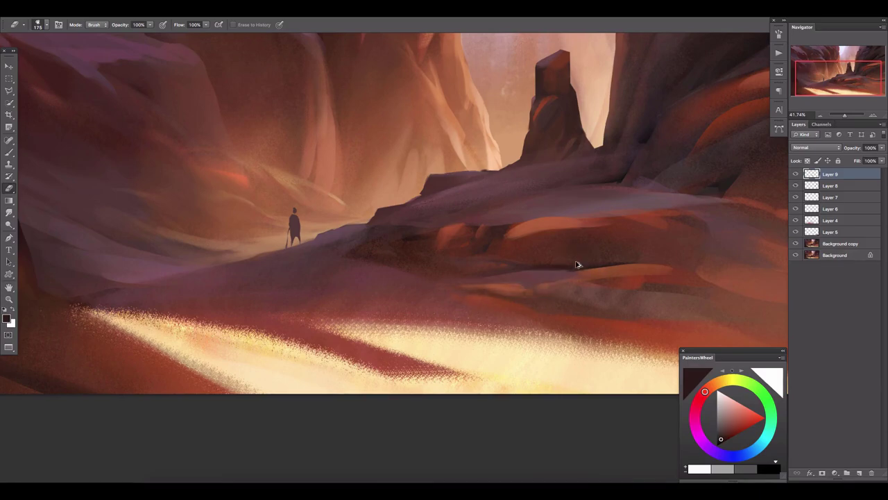
pyautogui.press(']')
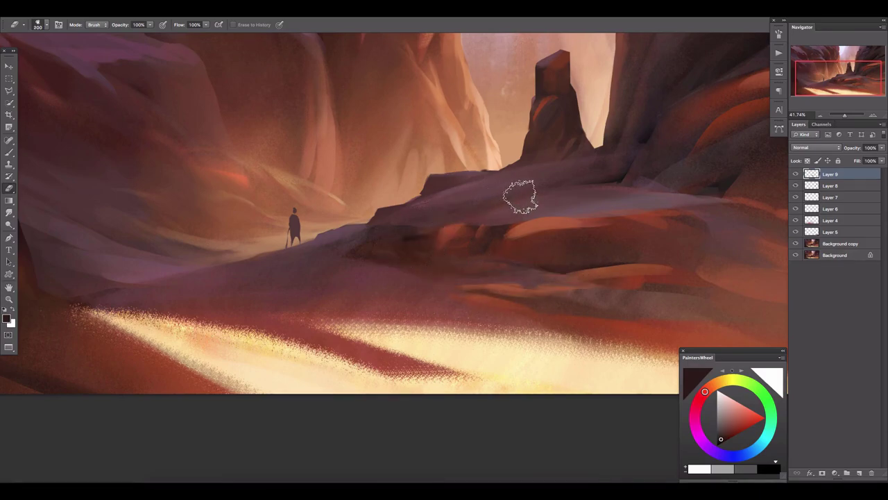
pyautogui.press('b')
pyautogui.keyDown('alt'); pyautogui.click(488, 283); pyautogui.keyUp('alt')
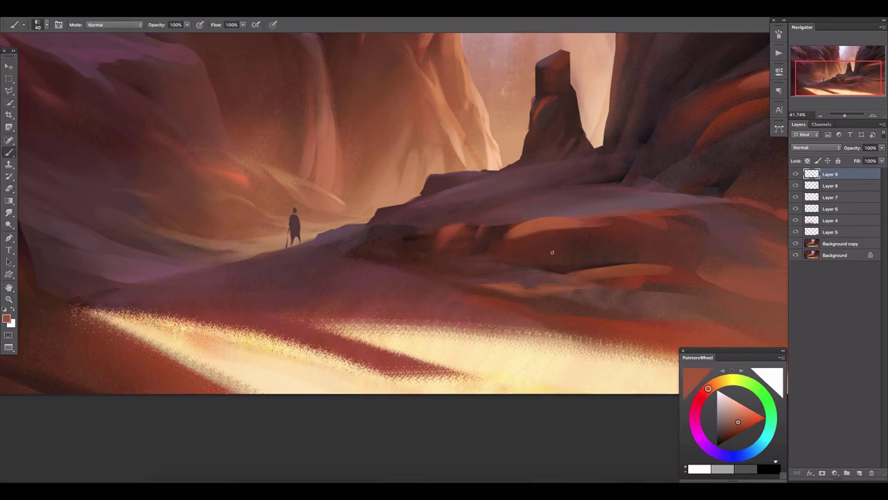
pyautogui.moveTo(552, 252); pyautogui.dragTo(514, 238)
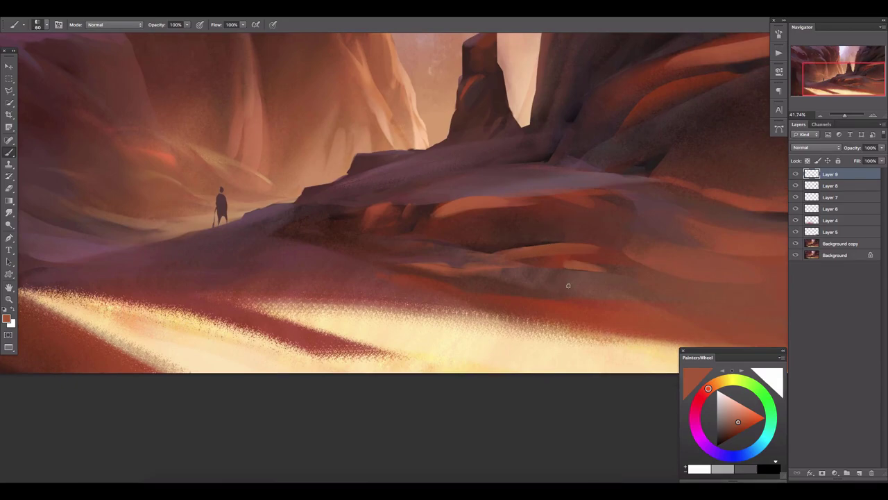
# - Paint faint light-orange highlights on the central ledge on new Layer 10 with lowered opacity
pyautogui.click(859, 472)
pyautogui.press('[')
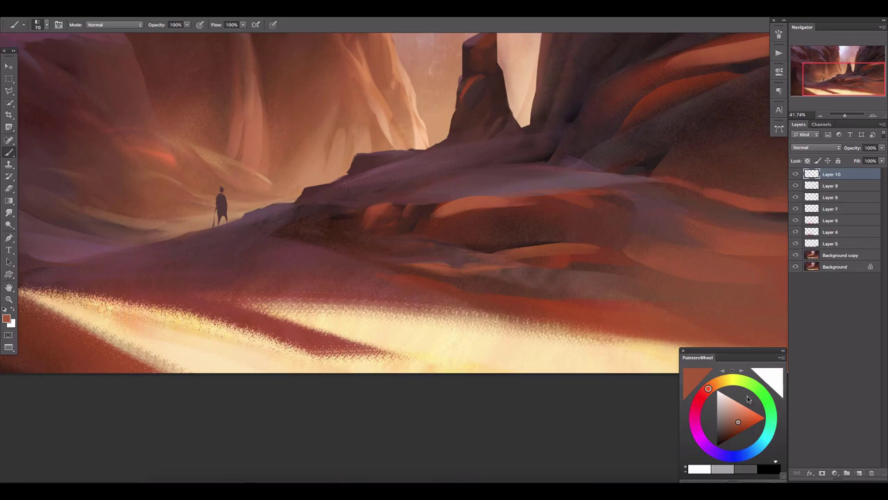
pyautogui.moveTo(449, 226)
pyautogui.mouseDown()
pyautogui.moveTo(514, 216)
pyautogui.moveTo(440, 242)
pyautogui.mouseUp()
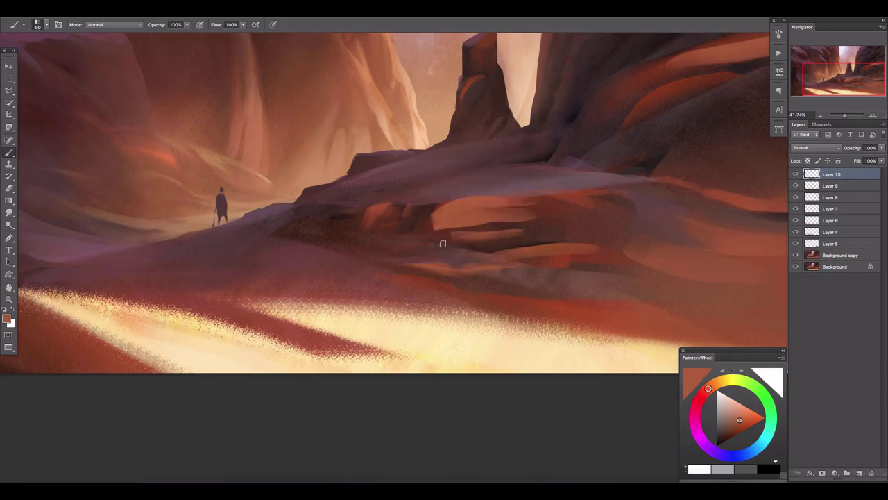
pyautogui.press('e')
pyautogui.press(']')
pyautogui.press(']')
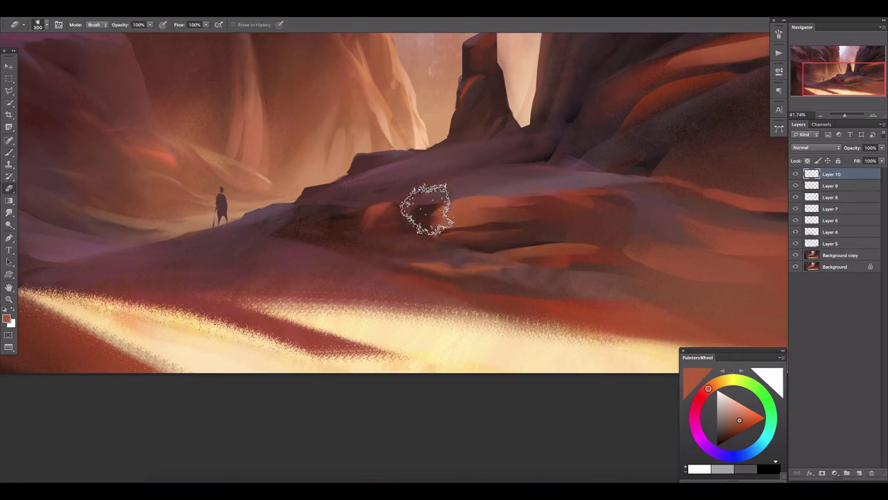
pyautogui.click(882, 147)
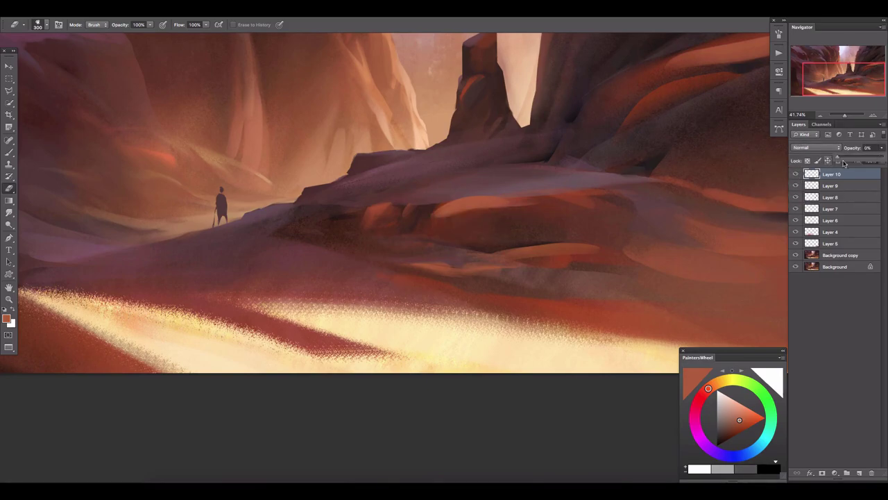
pyautogui.moveTo(875, 160); pyautogui.dragTo(864, 162)
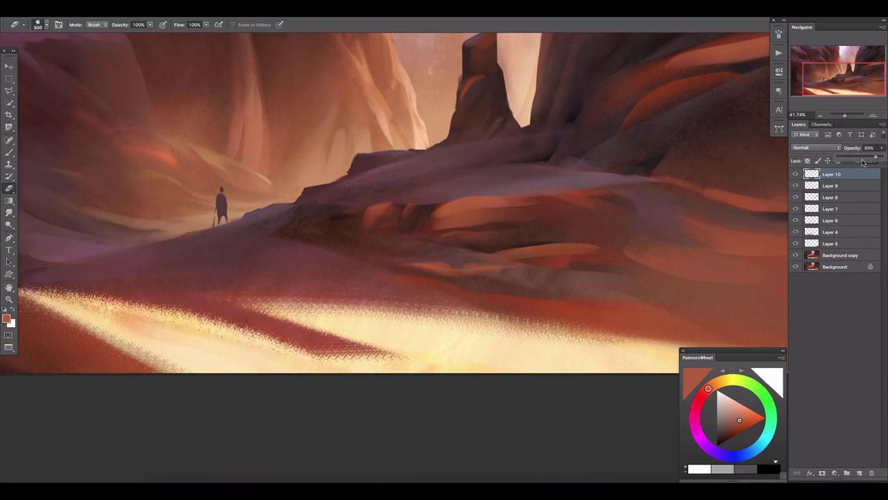
# - Select all the painting layers and merge them into one
pyautogui.keyDown('shift'); pyautogui.click(814, 268); pyautogui.keyUp('shift')
pyautogui.rightClick(829, 268)
pyautogui.click(798, 387)
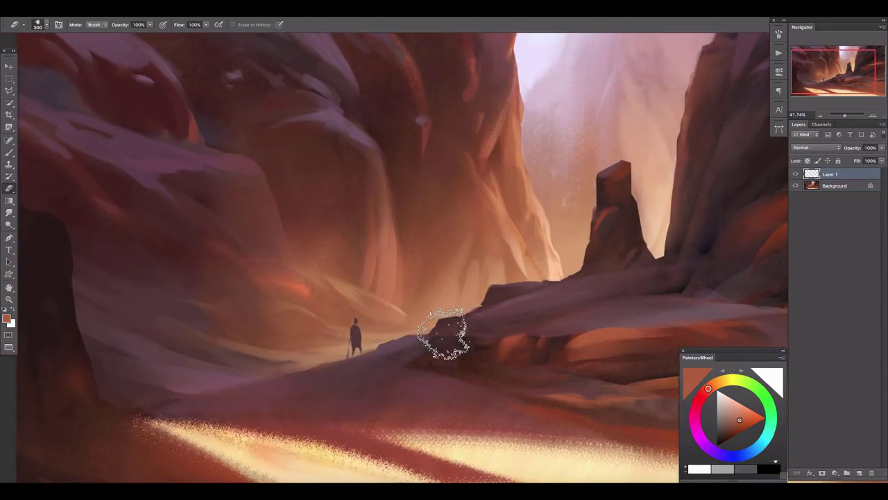
# - Outline the glowing canyon gap and paint peach light into it on a new layer
pyautogui.press('l')
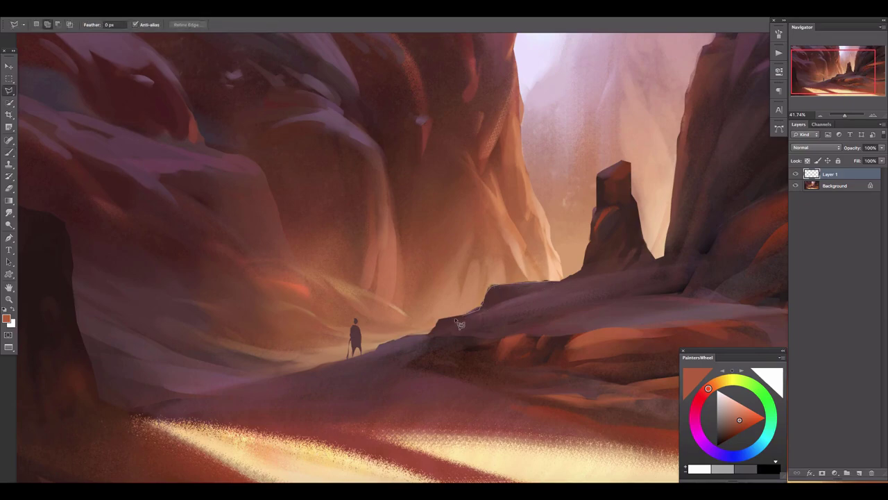
pyautogui.click(299, 326)
pyautogui.click(437, 96)
pyautogui.click(574, 242)
pyautogui.hotkey('ctrl', 'shift', 'alt', 'n')
pyautogui.press('b')
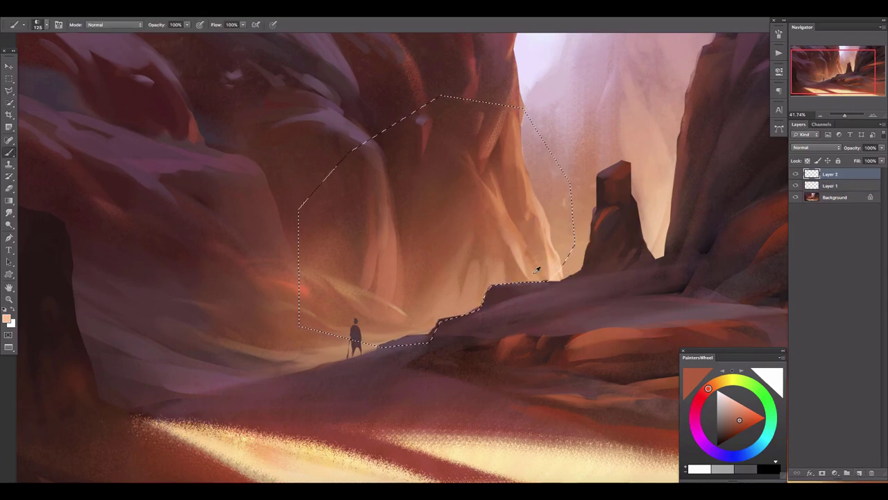
pyautogui.keyDown('alt'); pyautogui.click(536, 269); pyautogui.keyUp('alt')
pyautogui.moveTo(541, 263)
pyautogui.mouseDown()
pyautogui.moveTo(519, 253)
pyautogui.moveTo(500, 208)
pyautogui.moveTo(496, 281)
pyautogui.mouseUp()
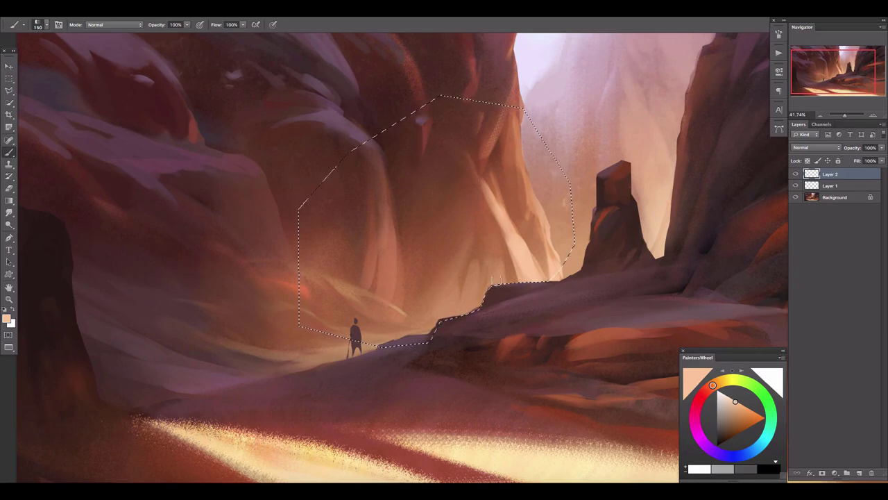
# - Refine the peach light with smudging and erasing, then deselect the gap
pyautogui.press(']')
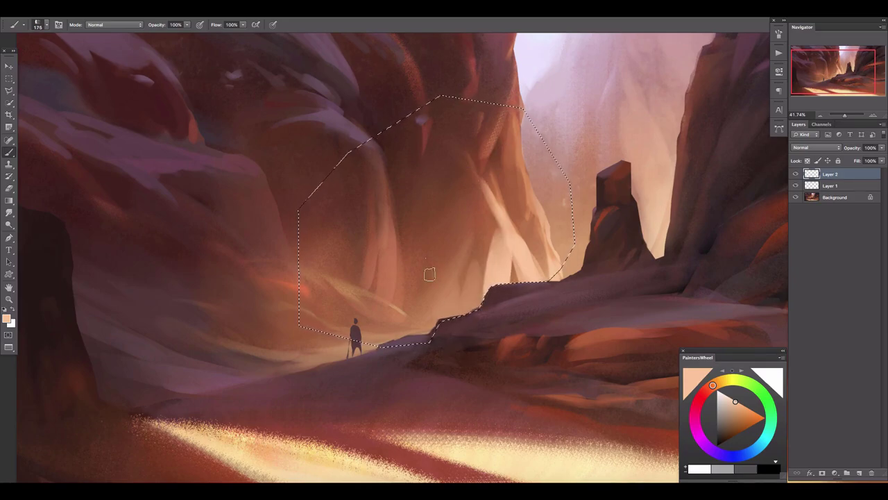
pyautogui.press('e')
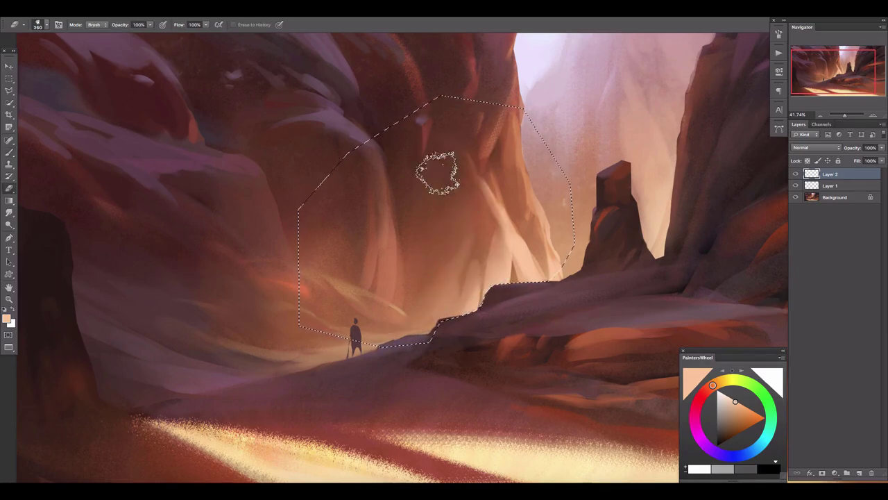
pyautogui.press('r')
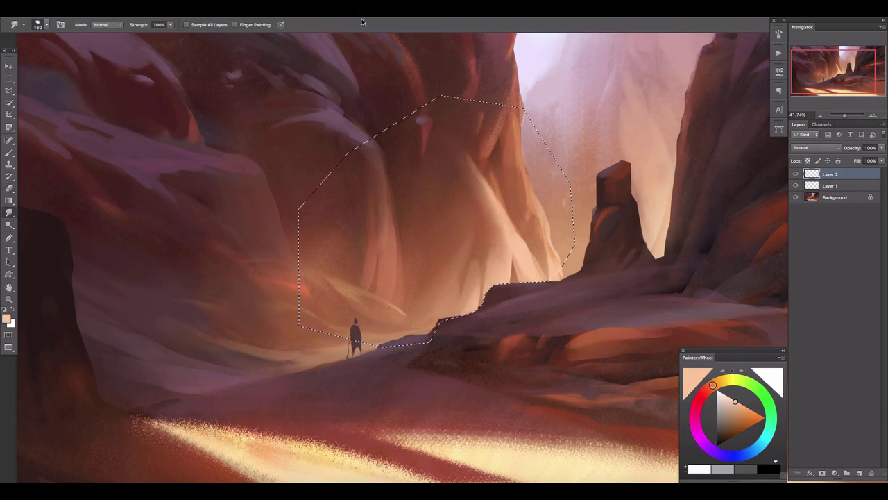
pyautogui.hotkey('ctrl', 'd')
pyautogui.press('e')
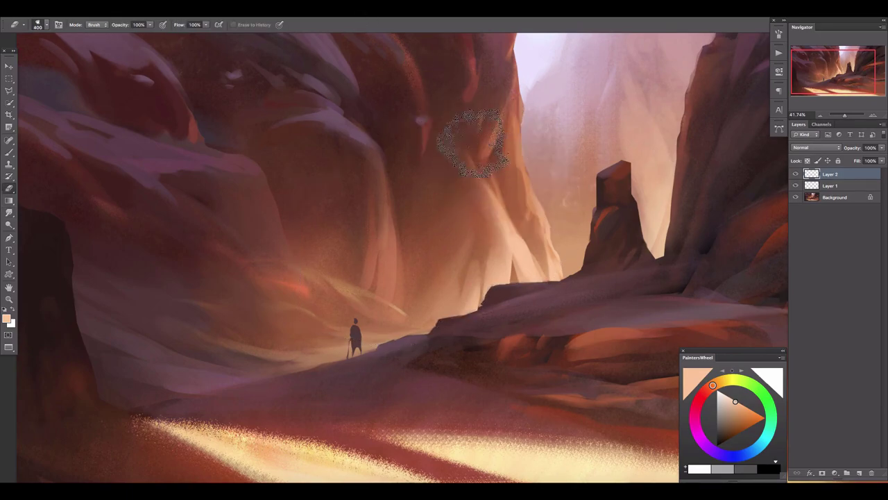
pyautogui.scroll(-3, 393, 220)
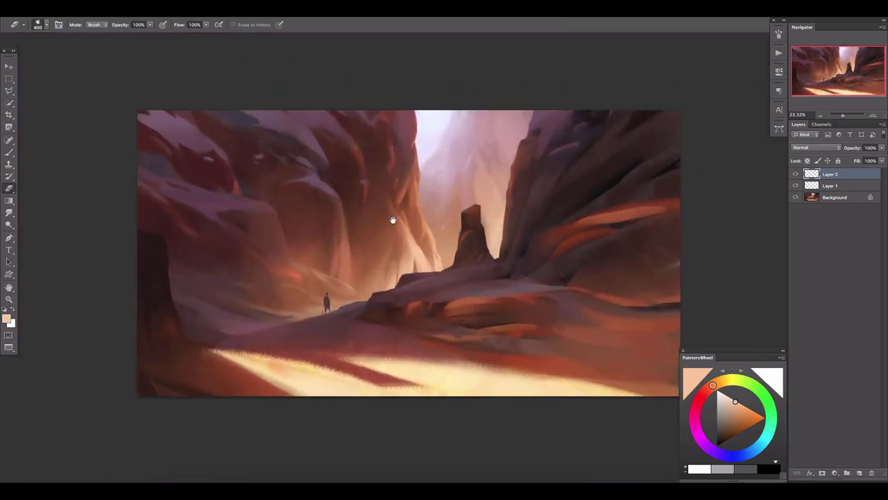
# - Flip the canvas horizontally, set Layer 2 to 65% opacity, and add empty Layer 3
pyautogui.press('h')
pyautogui.click(881, 147)
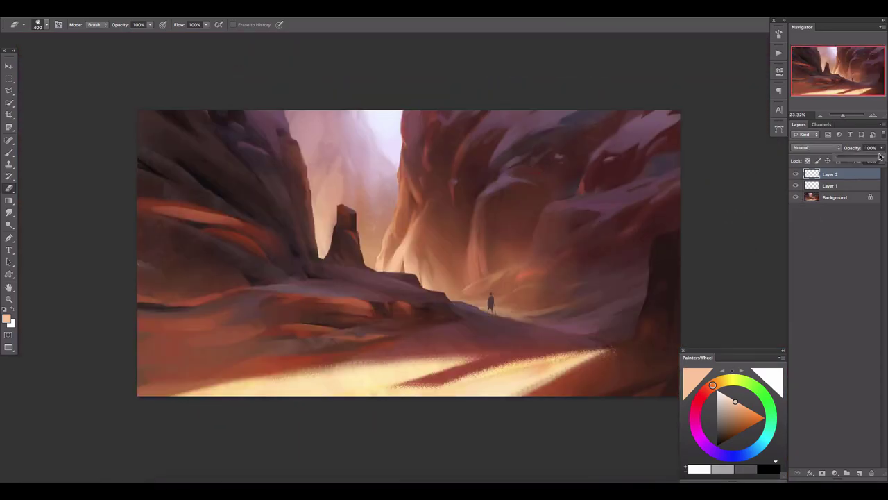
pyautogui.moveTo(878, 158); pyautogui.dragTo(864, 161)
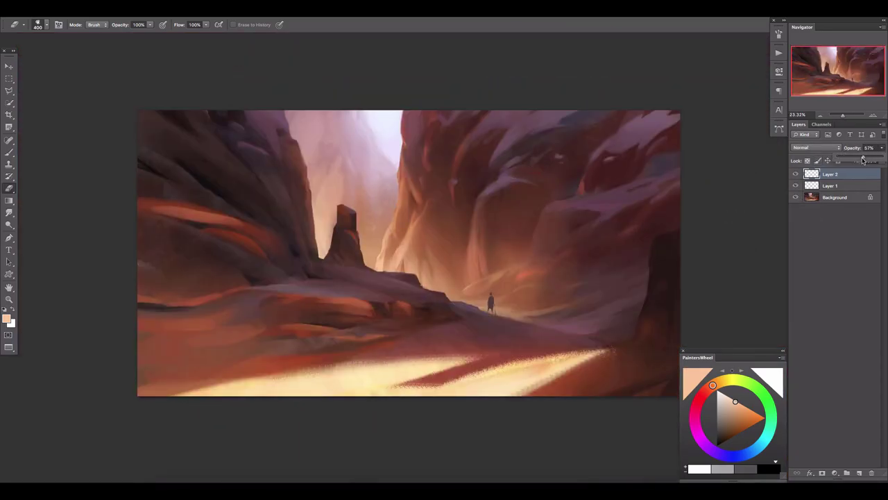
pyautogui.click(795, 177)
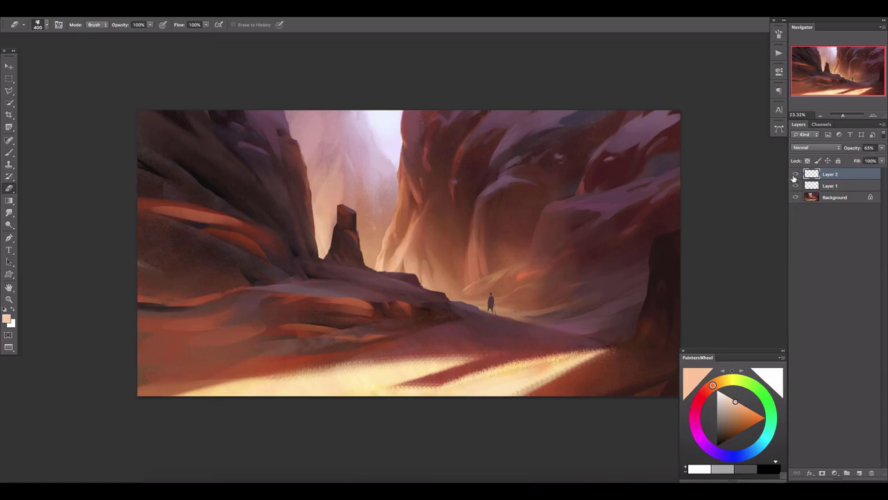
pyautogui.click(858, 472)
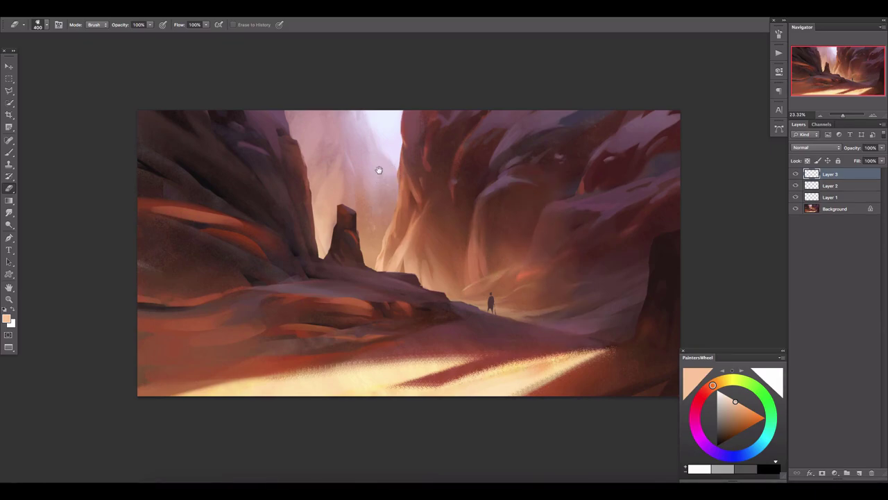
# - On new Layer 4, paint dark red strokes on the right rock face, partly erase, and lower opacity
pyautogui.scroll(1, 411, 326)
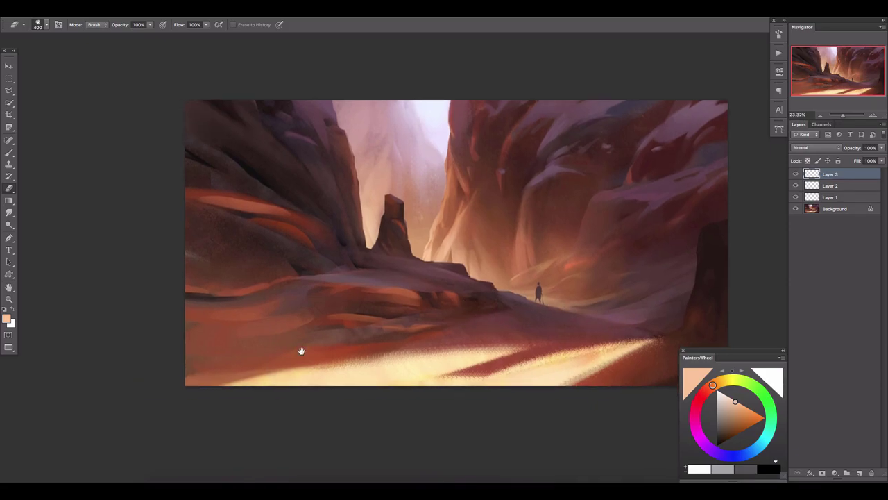
pyautogui.scroll(1, 326, 336)
pyautogui.scroll(3, 537, 254)
pyautogui.click(859, 473)
pyautogui.press('b')
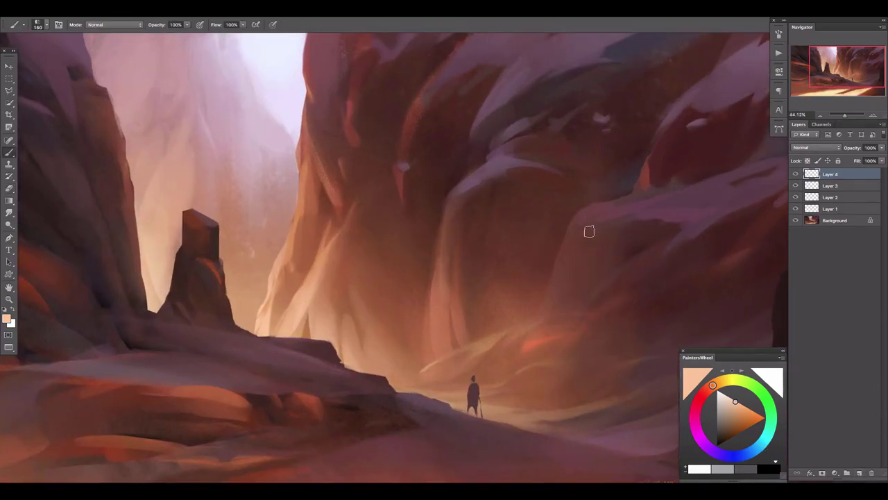
pyautogui.keyDown('alt'); pyautogui.click(535, 268); pyautogui.keyUp('alt')
pyautogui.moveTo(590, 244)
pyautogui.mouseDown()
pyautogui.moveTo(569, 234)
pyautogui.moveTo(514, 299)
pyautogui.mouseUp()
pyautogui.moveTo(524, 260)
pyautogui.mouseDown()
pyautogui.moveTo(531, 218)
pyautogui.moveTo(502, 308)
pyautogui.moveTo(476, 289)
pyautogui.moveTo(515, 289)
pyautogui.moveTo(500, 295)
pyautogui.mouseUp()
pyautogui.press(']')
pyautogui.press('e')
pyautogui.press(']')
pyautogui.moveTo(531, 206); pyautogui.dragTo(531, 188)
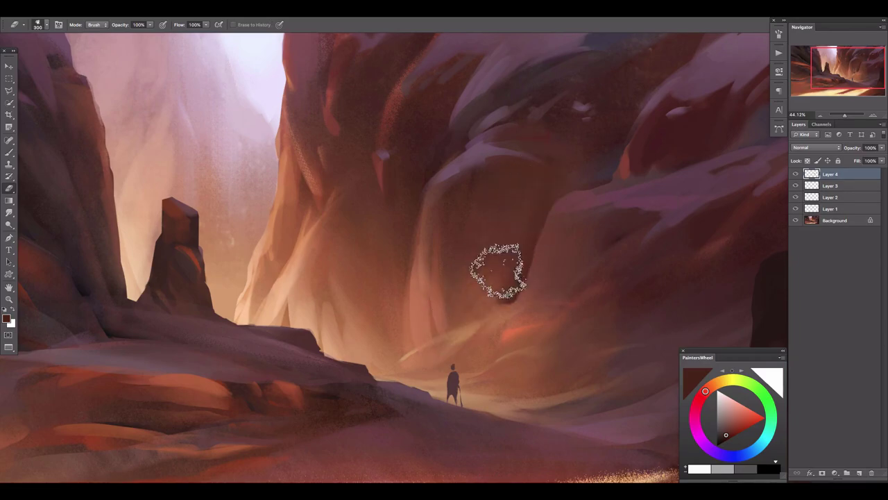
pyautogui.moveTo(882, 148); pyautogui.dragTo(848, 162)
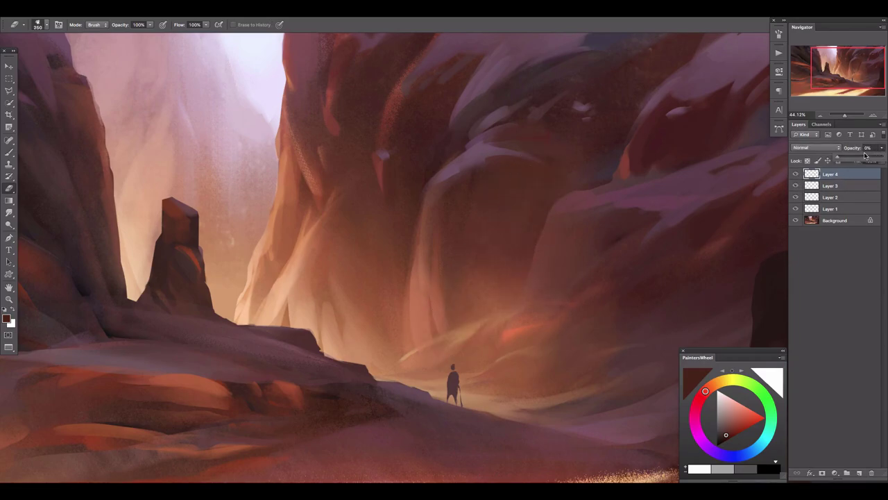
# - On new Layer 5, paint a darker stroke across the rock face and partly erase it
pyautogui.click(859, 473)
pyautogui.press('b')
pyautogui.hscroll(3, 580, 256)
pyautogui.press(']')
pyautogui.keyDown('alt'); pyautogui.click(616, 223); pyautogui.keyUp('alt')
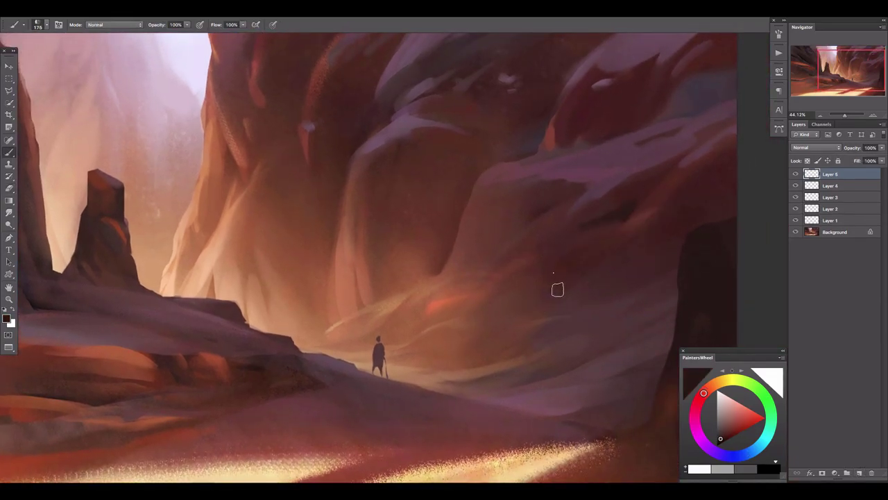
pyautogui.press(']')
pyautogui.moveTo(592, 285); pyautogui.dragTo(532, 304)
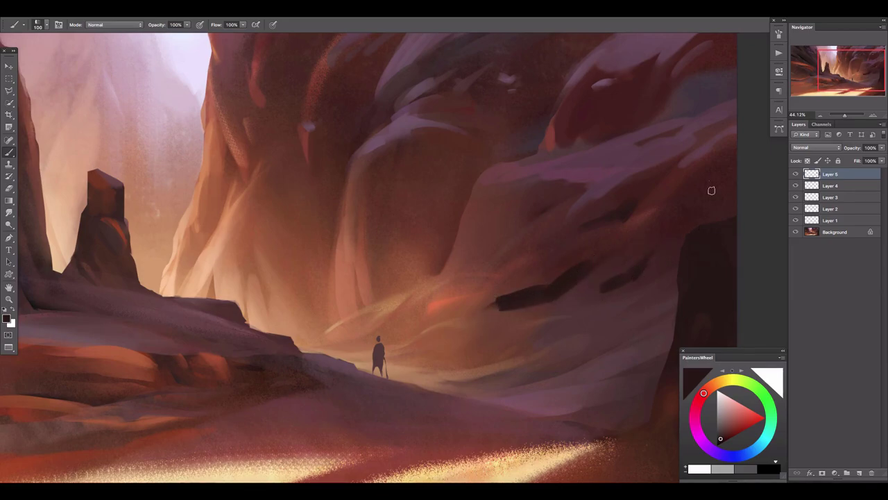
pyautogui.press('e')
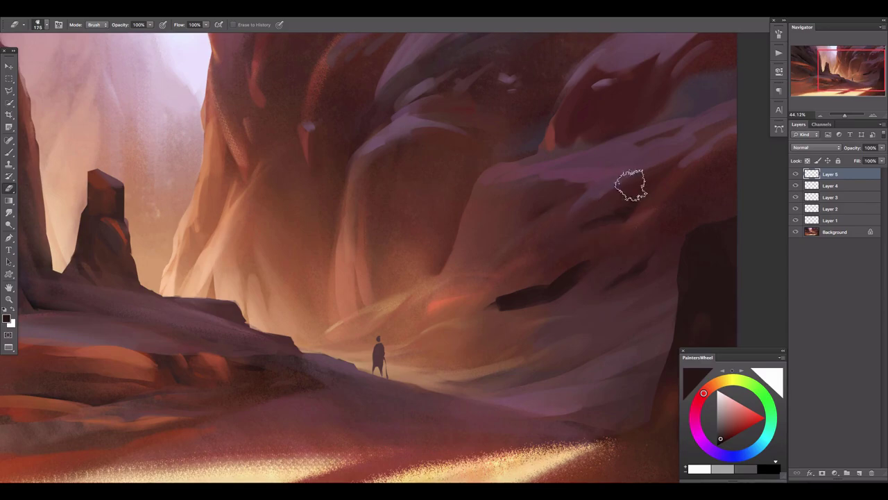
pyautogui.press(']')
pyautogui.press(']')
pyautogui.press(']')
pyautogui.moveTo(514, 274)
pyautogui.mouseDown()
pyautogui.moveTo(581, 243)
pyautogui.moveTo(527, 284)
pyautogui.moveTo(492, 296)
pyautogui.mouseUp()
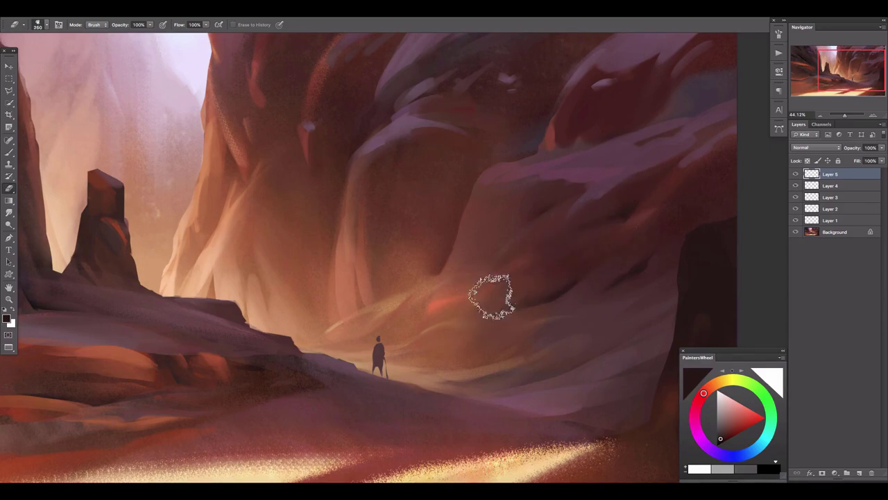
pyautogui.press('[')
pyautogui.press('[')
pyautogui.press('[')
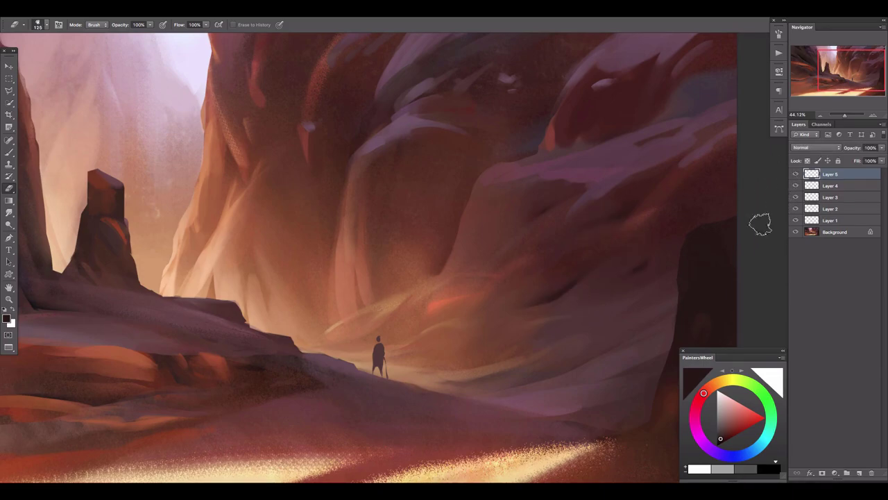
pyautogui.press('l')
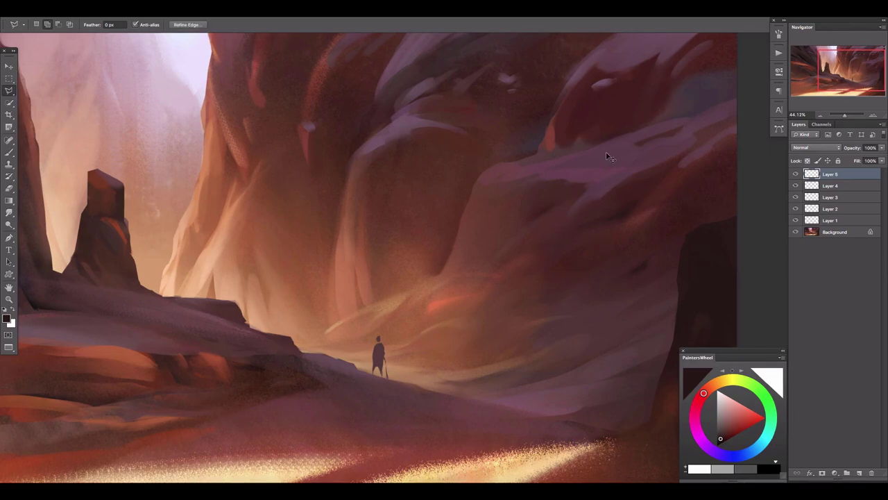
# - Paint pale salmon vertical pillars inside the closed rock outline, then erase their lower part
pyautogui.doubleClick(487, 177)
pyautogui.press('b')
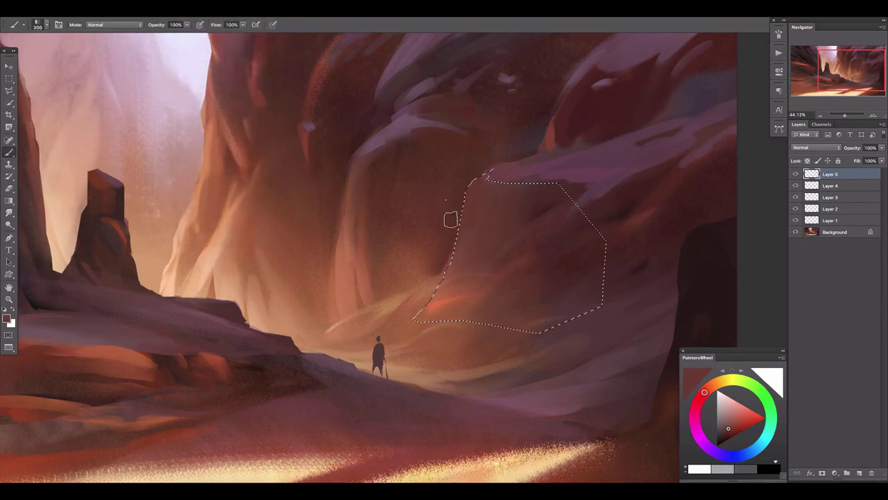
pyautogui.keyDown('alt'); pyautogui.click(343, 279); pyautogui.keyUp('alt')
pyautogui.moveTo(472, 182)
pyautogui.mouseDown()
pyautogui.moveTo(472, 285)
pyautogui.moveTo(488, 201)
pyautogui.mouseUp()
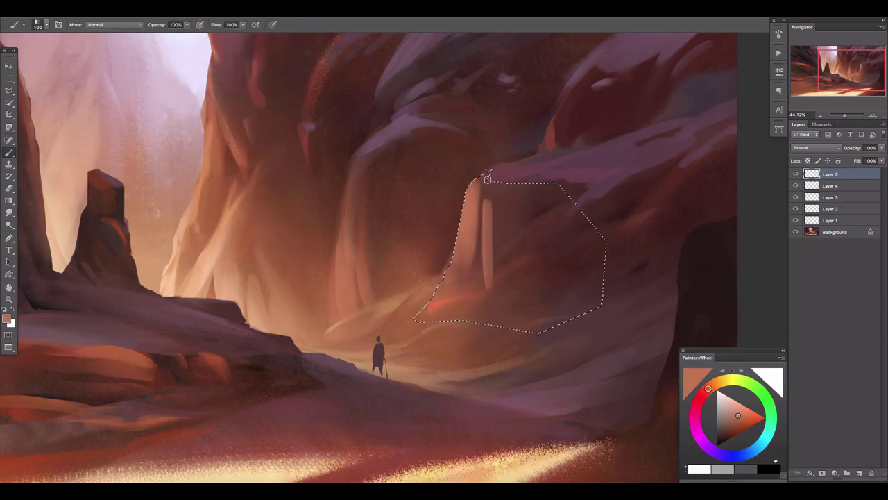
pyautogui.hotkey('ctrl', 'd')
pyautogui.press('e')
pyautogui.moveTo(504, 257); pyautogui.dragTo(494, 298)
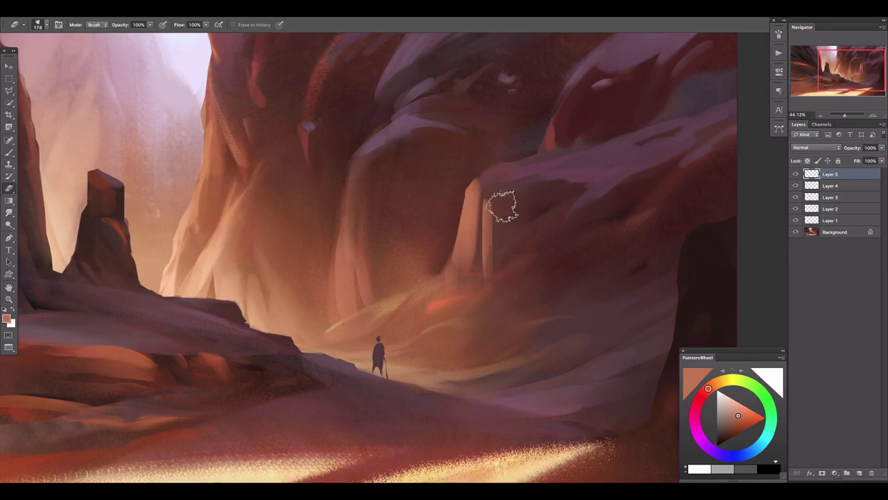
# - Clip a new layer to the pillars and lay a gradient over them, comparing visibility
pyautogui.rightClick(844, 174)
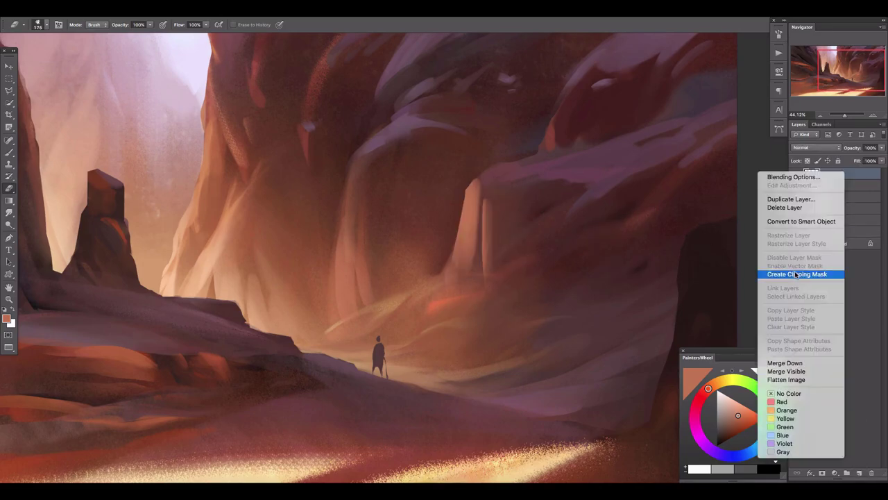
pyautogui.click(797, 274)
pyautogui.press('g')
pyautogui.moveTo(462, 174)
pyautogui.mouseDown()
pyautogui.moveTo(471, 319)
pyautogui.moveTo(443, 27)
pyautogui.mouseUp()
pyautogui.keyDown('alt'); pyautogui.click(453, 301); pyautogui.keyUp('alt')
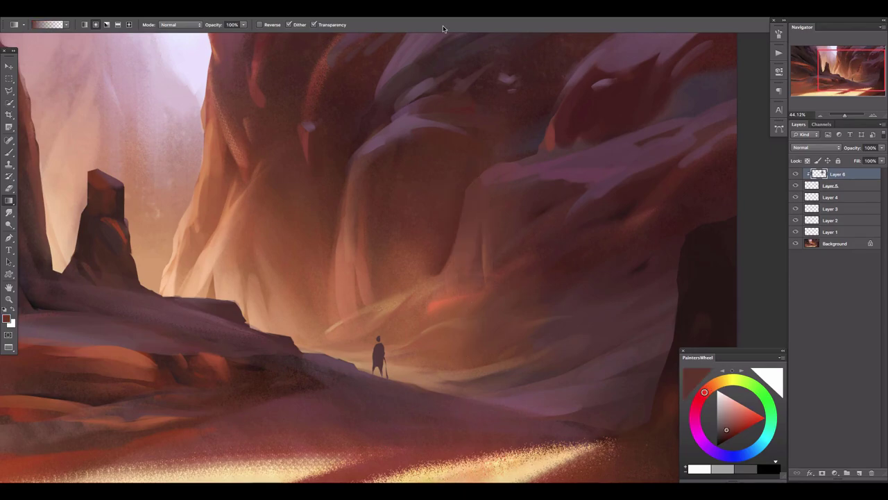
pyautogui.hotkey('ctrl', 'z')
pyautogui.hotkey('ctrl', 'z')
pyautogui.hotkey('ctrl', 'z')
pyautogui.hotkey('ctrl', 'z')
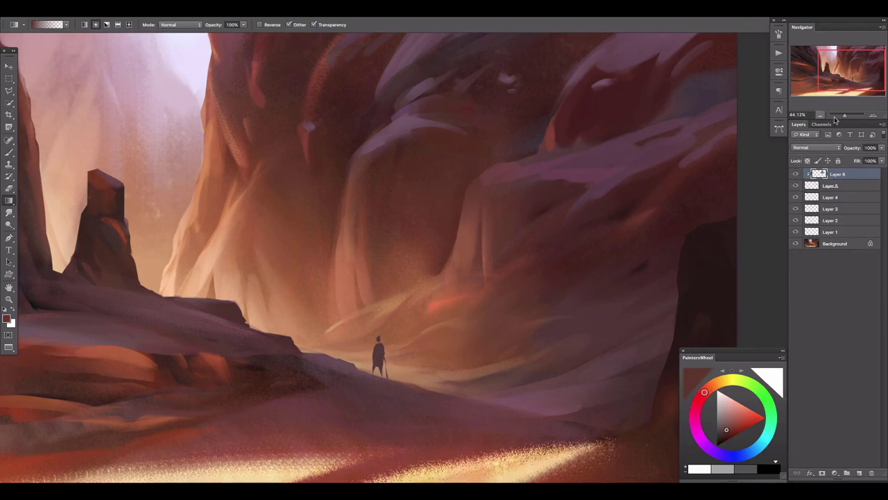
pyautogui.click(844, 116)
# - Unmirror the canvas, flatten the image, and add a new empty layer
pyautogui.press('h')
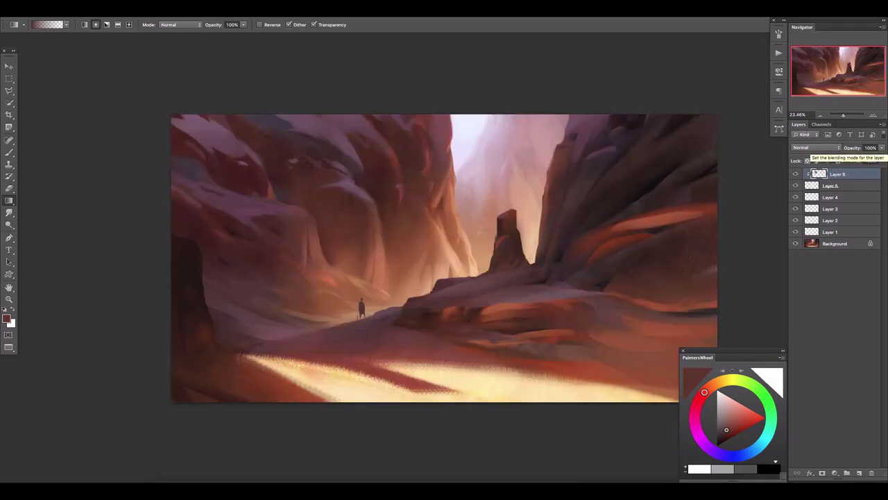
pyautogui.keyDown('shift'); pyautogui.click(815, 243); pyautogui.keyUp('shift')
pyautogui.rightClick(855, 195)
pyautogui.click(770, 392)
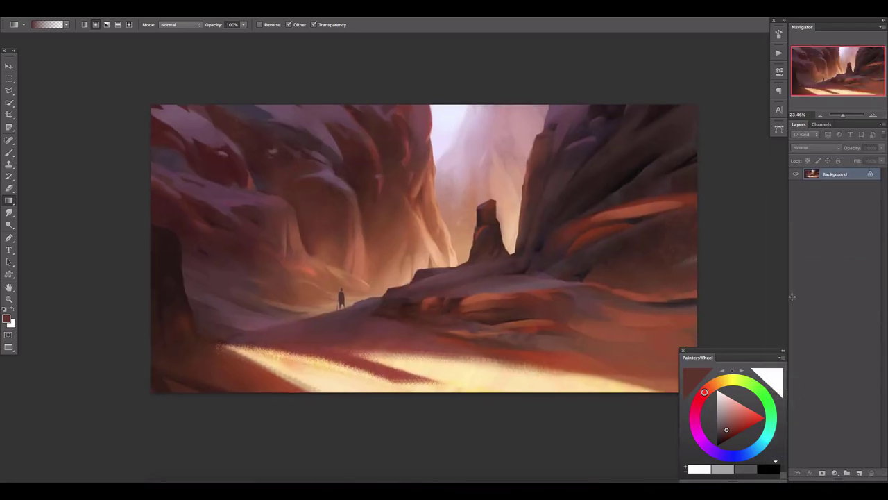
pyautogui.click(860, 473)
# - Select the sampled colour areas with Color Range at Fuzziness 30 and pick an orange paint colour
pyautogui.click(184, 8)
pyautogui.click(201, 100)
pyautogui.moveTo(52, 206); pyautogui.dragTo(45, 208)
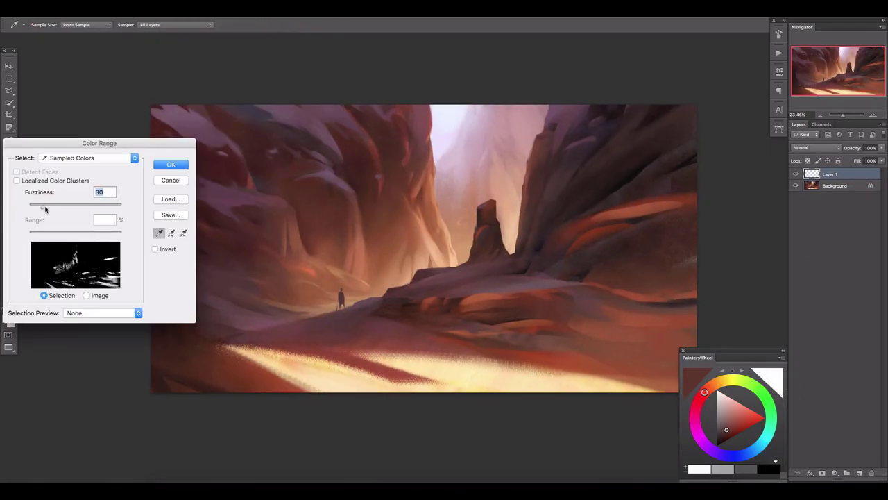
pyautogui.press('Return')
pyautogui.press('b')
pyautogui.click(741, 412)
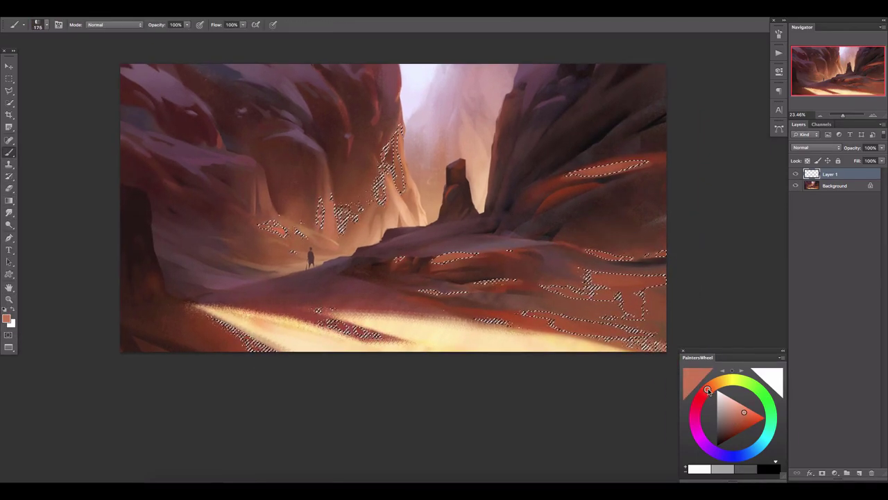
# - Deselect the colour range and fade the orange Layer 1 to 56% opacity
pyautogui.scroll(2, 742, 409)
pyautogui.press(']')
pyautogui.press(']')
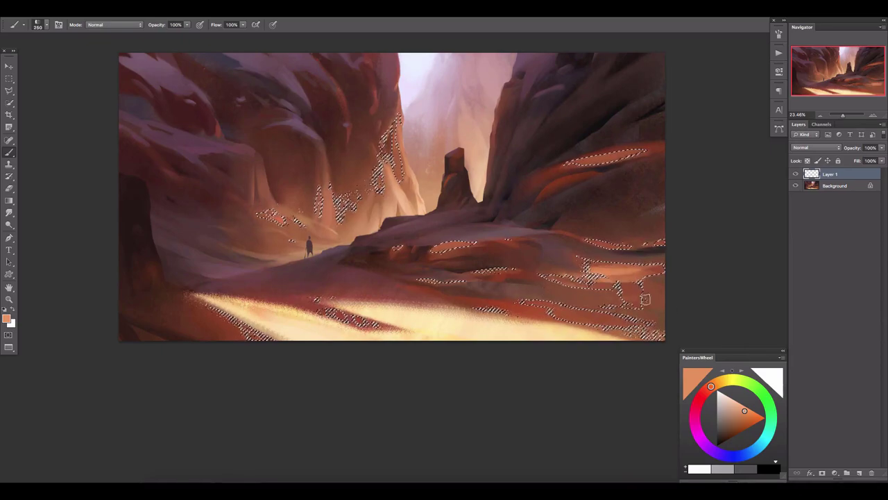
pyautogui.hotkey('ctrl', 'd')
pyautogui.press('e')
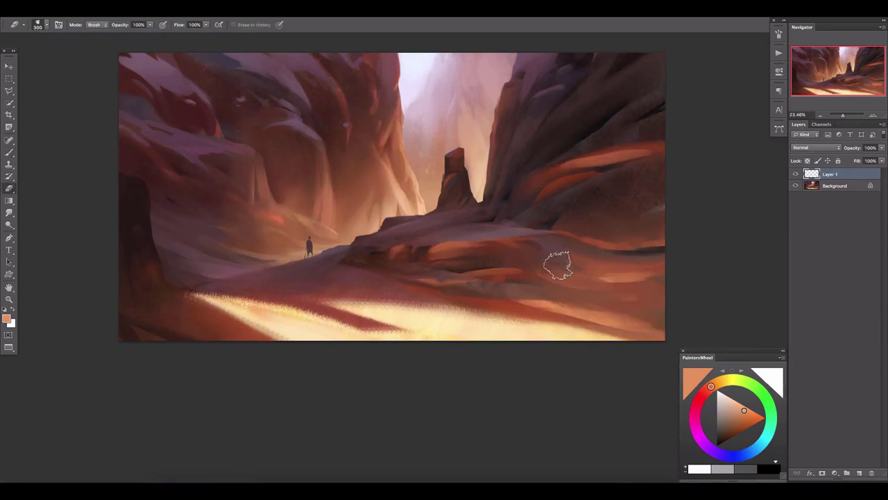
pyautogui.moveTo(882, 147); pyautogui.dragTo(857, 160)
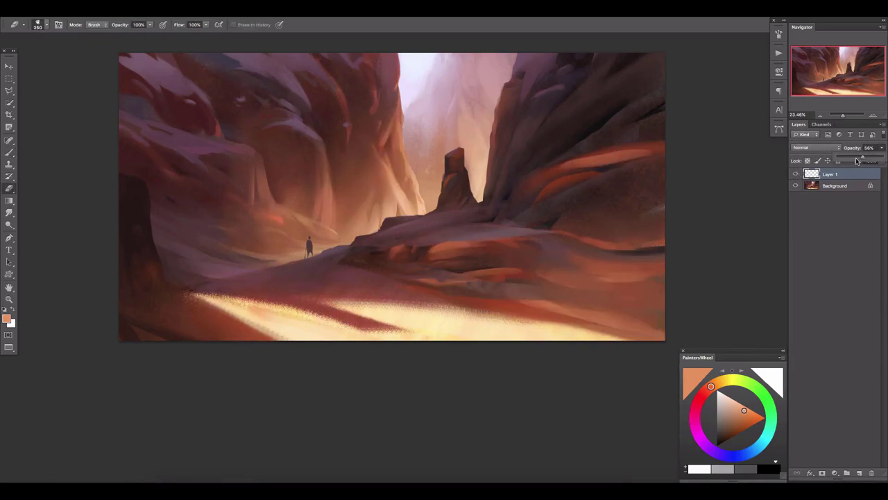
pyautogui.press('[')
pyautogui.press('[')
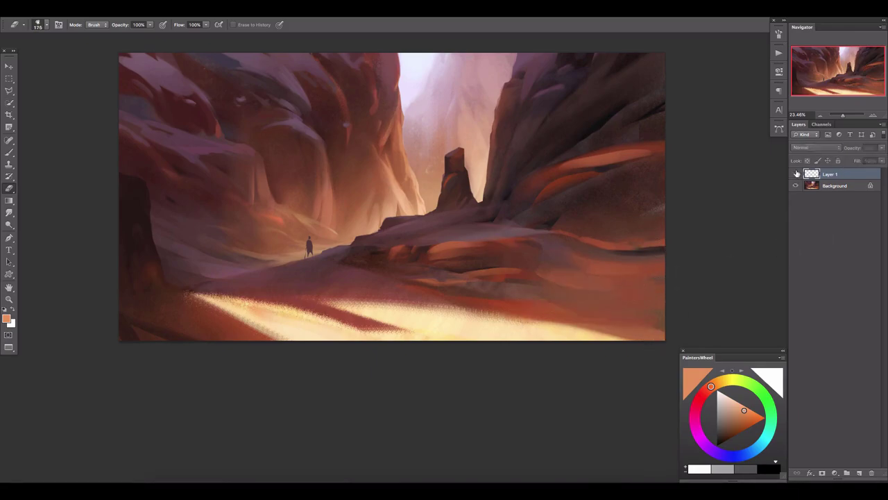
# - On a new layer, paint light orange highlights along the rock ledges and fade it to 61% opacity
pyautogui.click(859, 473)
pyautogui.press('b')
pyautogui.scroll(5, 623, 237)
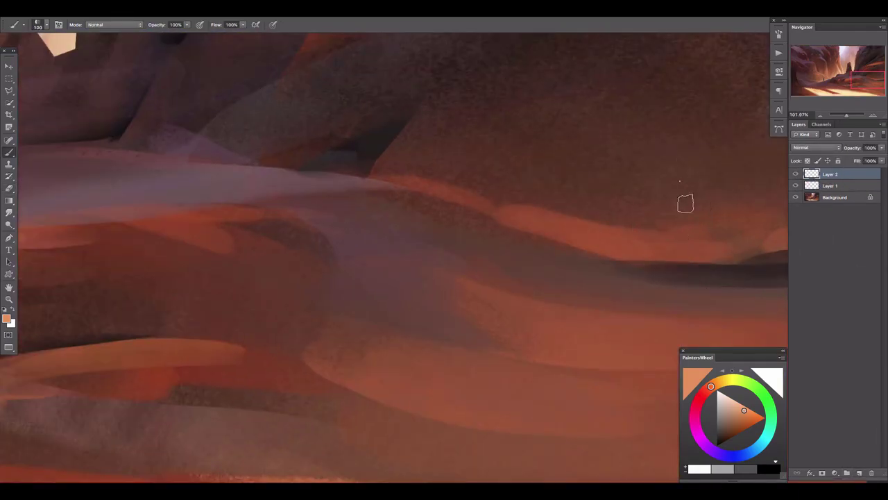
pyautogui.moveTo(513, 215); pyautogui.dragTo(528, 232)
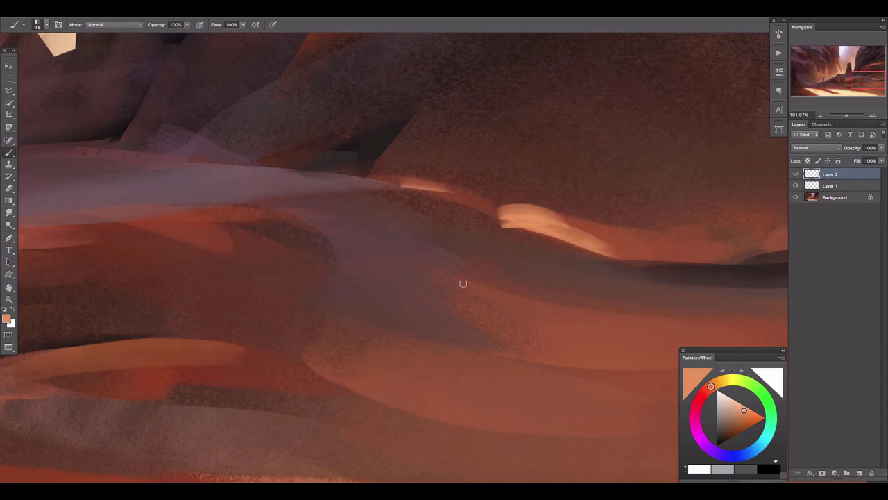
pyautogui.moveTo(463, 283); pyautogui.dragTo(586, 312)
pyautogui.press('e')
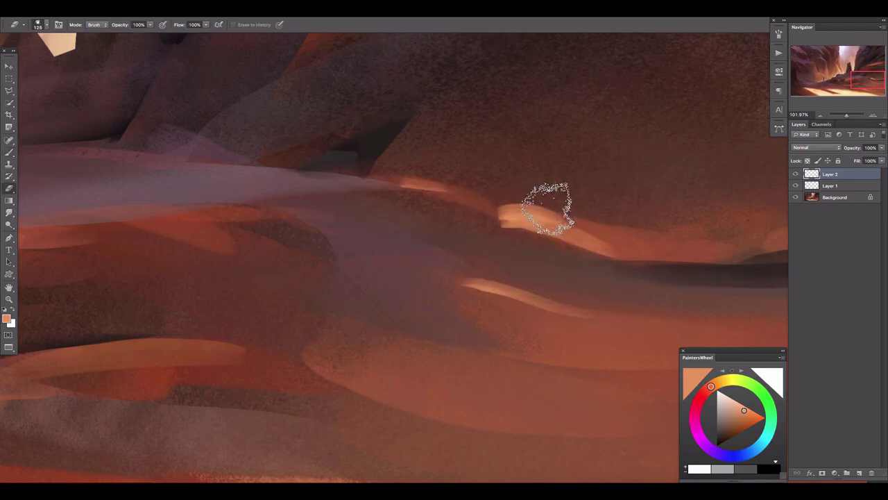
pyautogui.moveTo(874, 161); pyautogui.dragTo(861, 157)
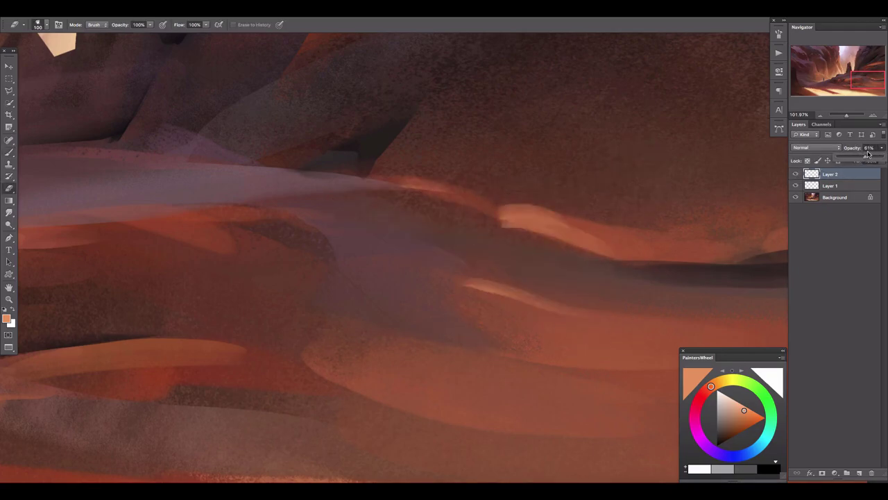
# - On another layer, paint a peach upper-ledge highlight, erase its right part and smudge its left end
pyautogui.click(859, 473)
pyautogui.press('b')
pyautogui.scroll(5, 440, 214)
pyautogui.scroll(5, 454, 197)
pyautogui.moveTo(486, 166); pyautogui.dragTo(451, 198)
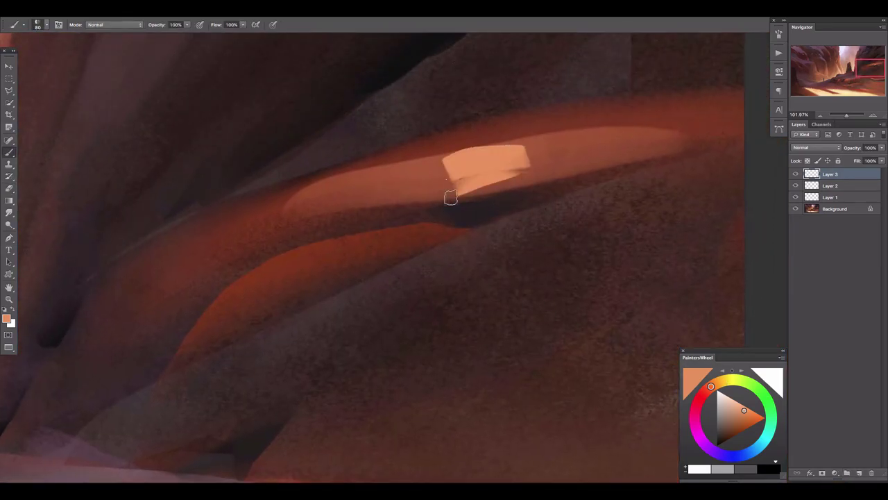
pyautogui.press('e')
pyautogui.moveTo(590, 148); pyautogui.dragTo(555, 156)
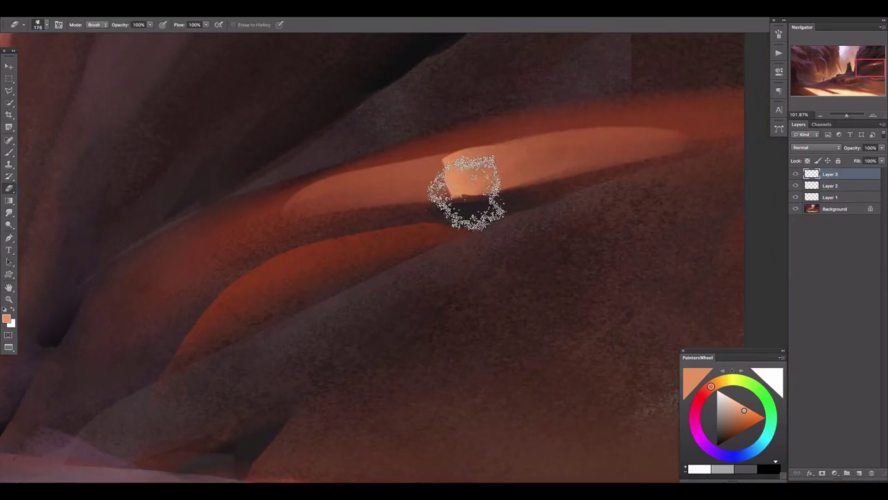
pyautogui.press('r')
pyautogui.moveTo(451, 186); pyautogui.dragTo(338, 205)
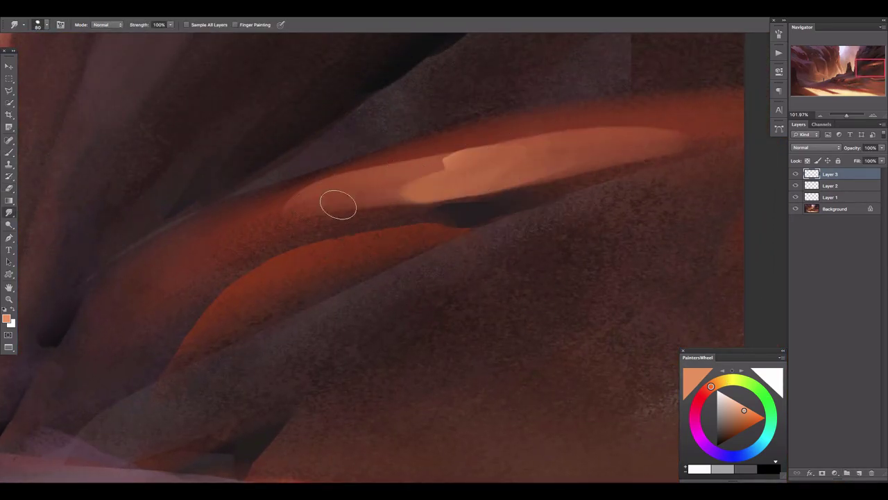
# - Add a third layer with a light glow beneath the central rock block, then zoom out
pyautogui.click(839, 103)
pyautogui.click(861, 473)
pyautogui.press('b')
pyautogui.moveTo(130, 289); pyautogui.dragTo(407, 268)
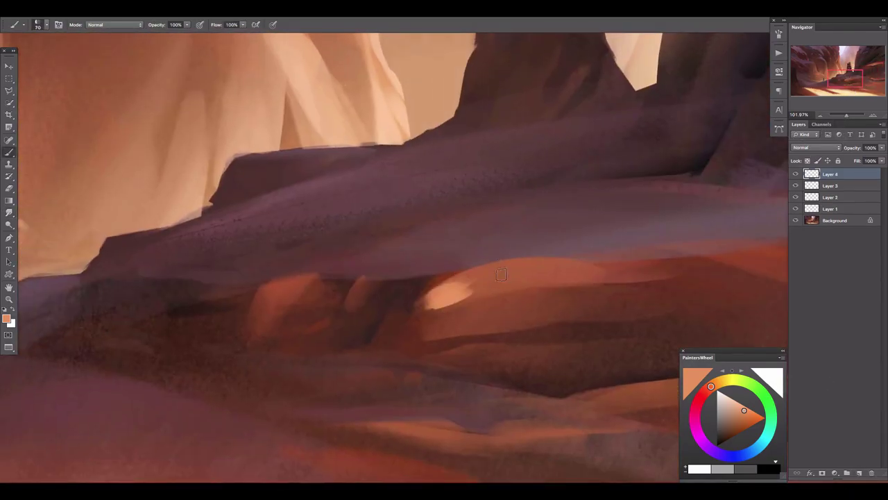
pyautogui.press('r')
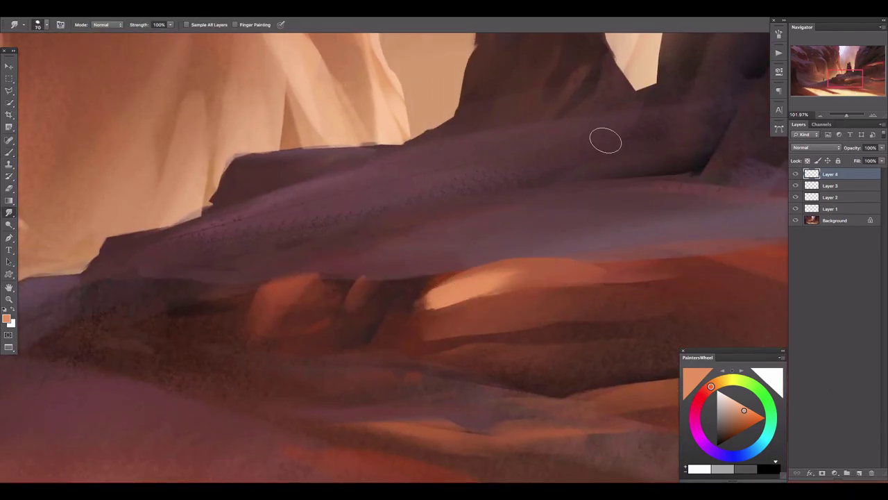
pyautogui.press('b')
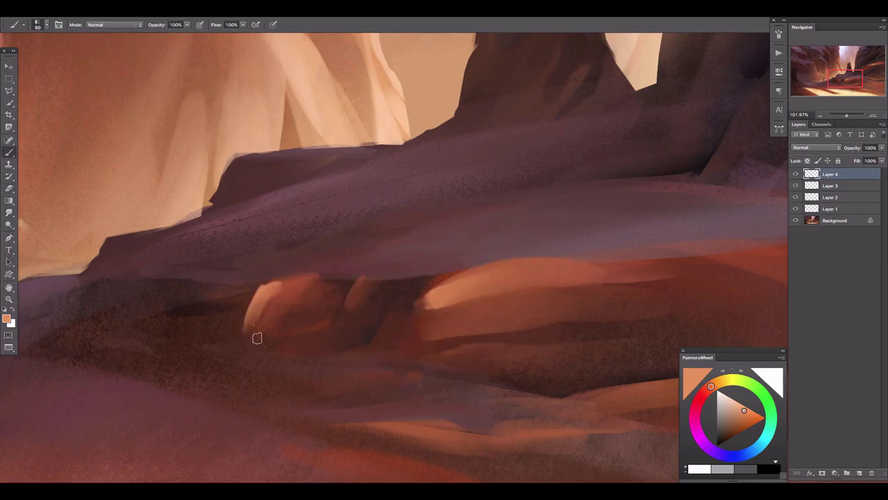
pyautogui.press('e')
pyautogui.moveTo(149, 47); pyautogui.dragTo(336, 173)
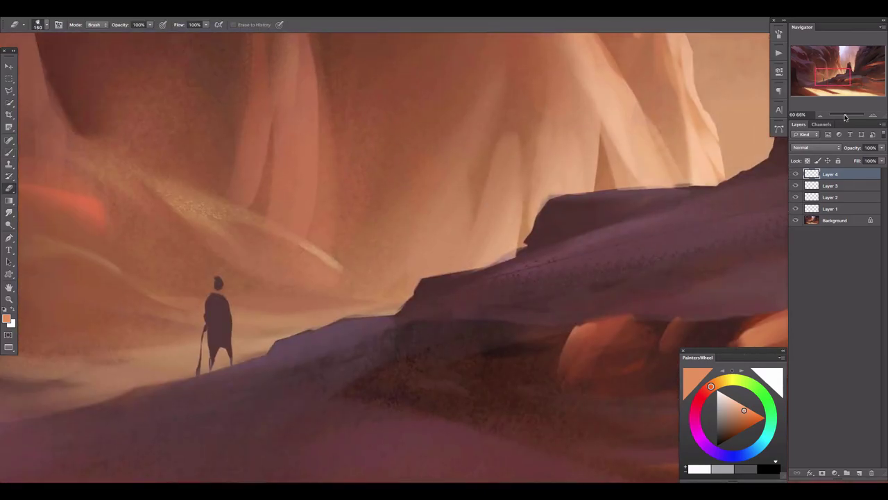
pyautogui.moveTo(845, 117); pyautogui.dragTo(842, 118)
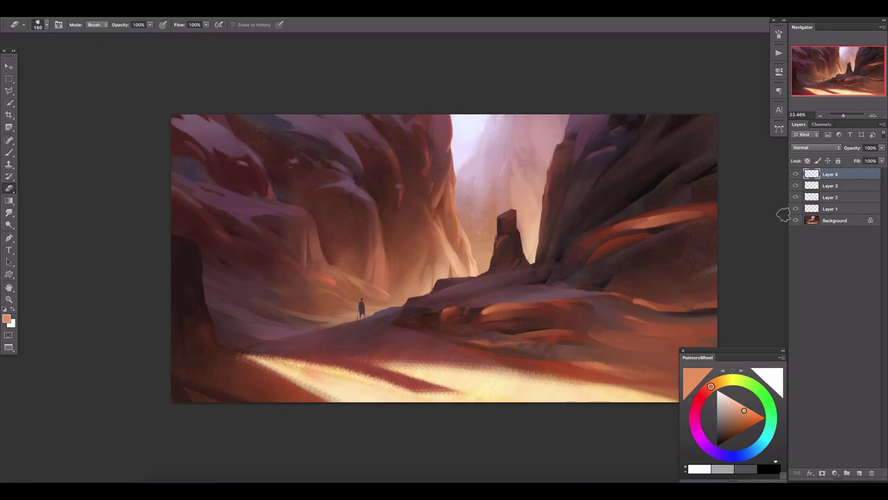
# - Add two new layers and paint light purple strokes on the right rock face
pyautogui.click(859, 473)
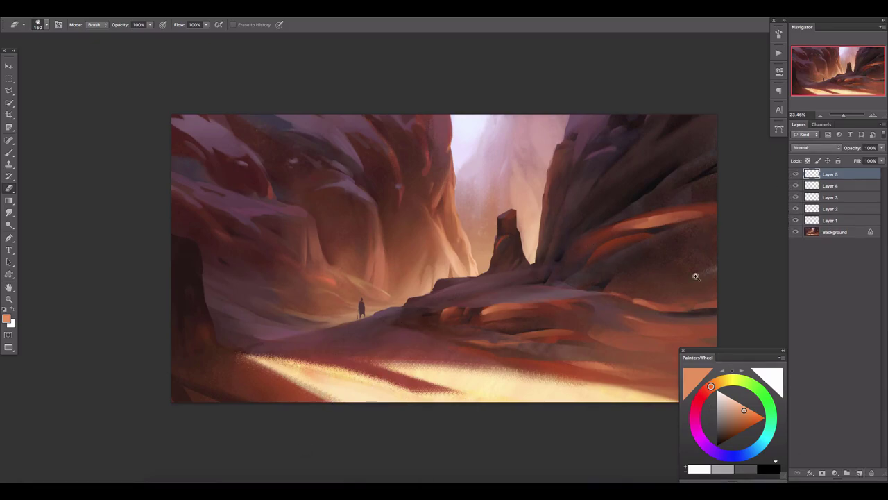
pyautogui.scroll(3, 696, 276)
pyautogui.press('b')
pyautogui.keyDown('alt'); pyautogui.click(723, 257); pyautogui.keyUp('alt')
pyautogui.click(859, 473)
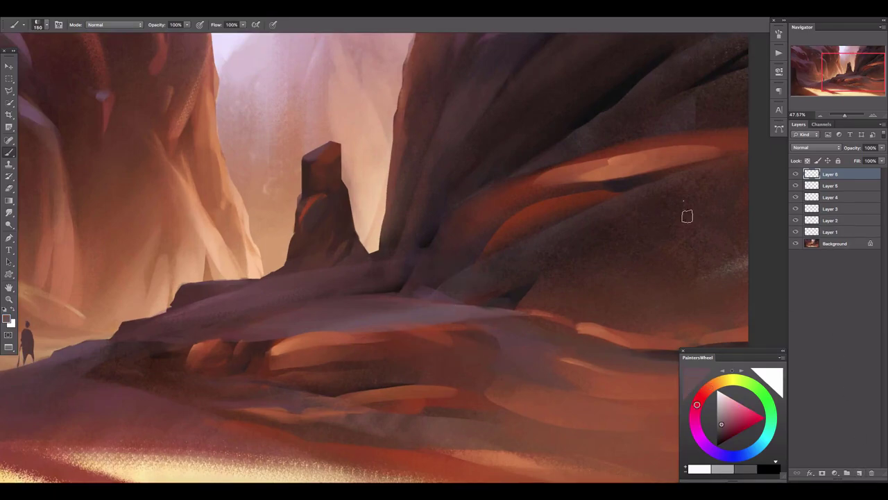
pyautogui.moveTo(687, 217); pyautogui.dragTo(575, 245)
# - With a larger brush, paint a broad purple band on the rock and fade the layer to 51%
pyautogui.press(']')
pyautogui.press(']')
pyautogui.press(']')
pyautogui.moveTo(668, 184); pyautogui.dragTo(530, 318)
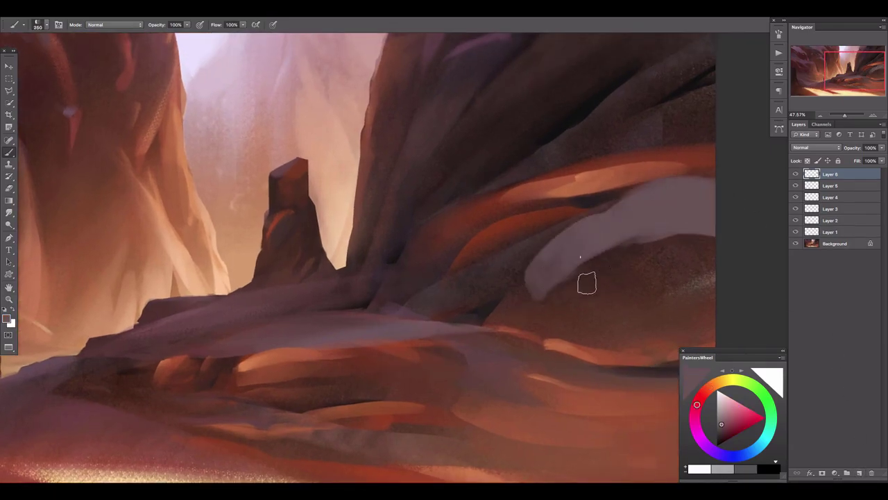
pyautogui.moveTo(590, 286); pyautogui.dragTo(626, 268)
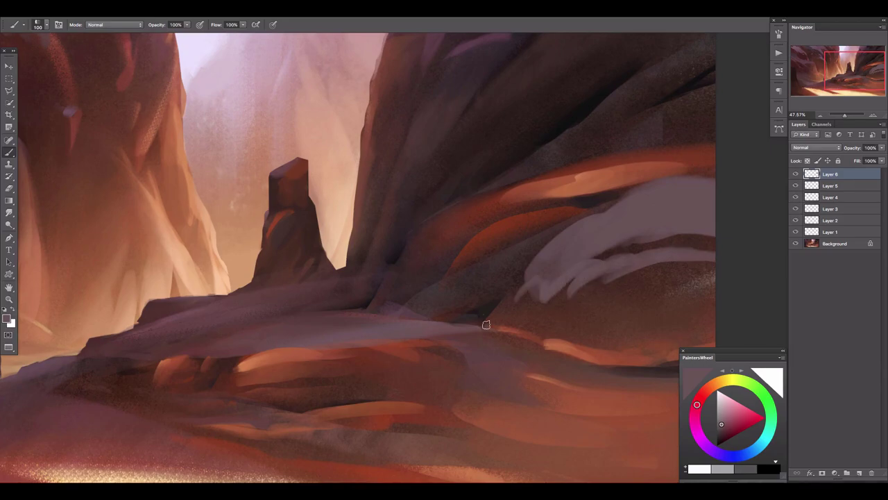
pyautogui.press('e')
pyautogui.moveTo(485, 325); pyautogui.dragTo(455, 320)
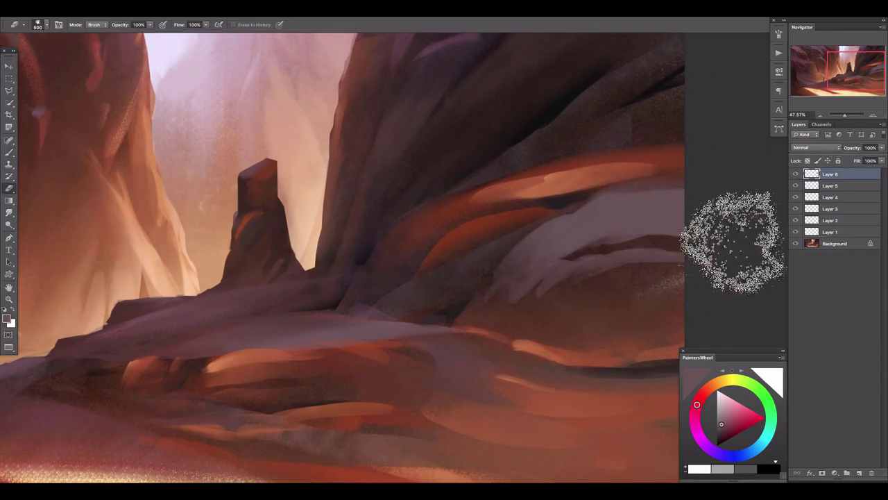
pyautogui.moveTo(881, 147); pyautogui.dragTo(862, 155)
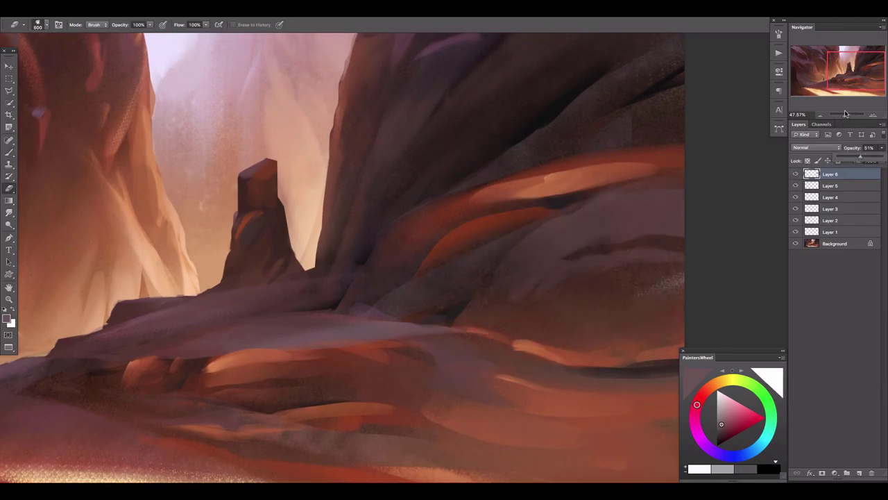
# - Zoom out, flatten the image and flip the canvas horizontally
pyautogui.moveTo(846, 113); pyautogui.dragTo(843, 114)
pyautogui.rightClick(845, 247)
pyautogui.click(818, 312)
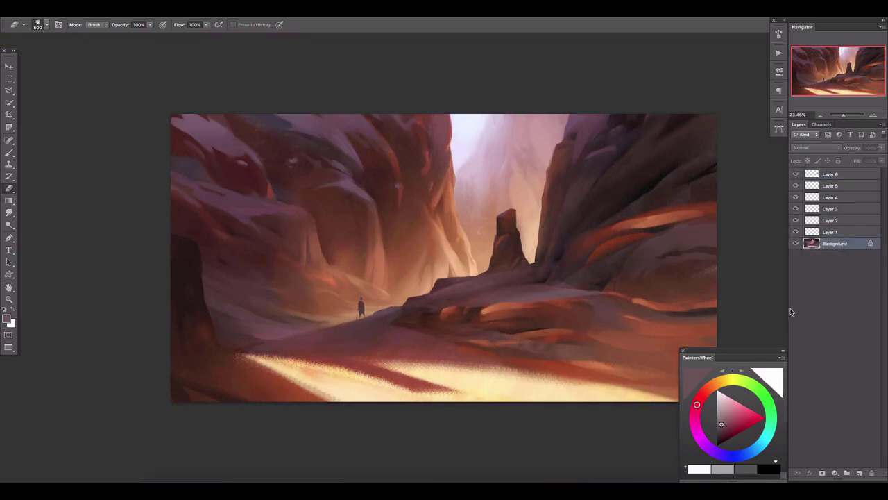
pyautogui.hotkey('ctrl', 'shift', 'h')
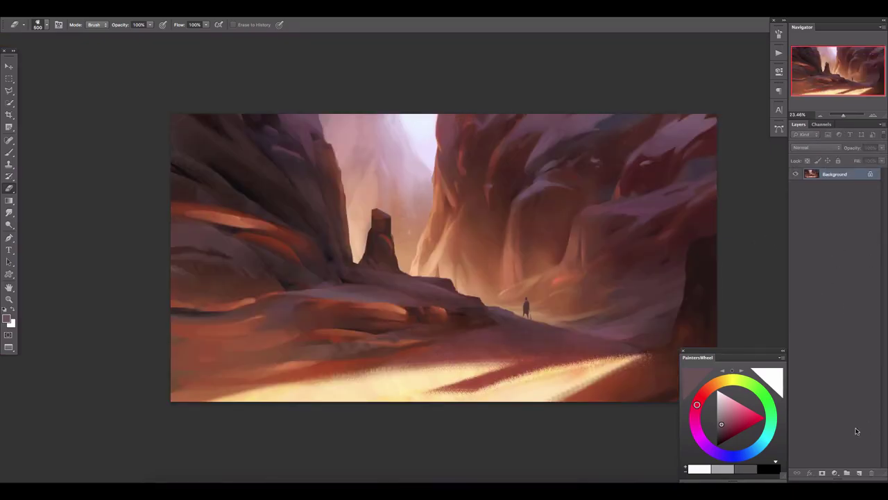
# - On a new layer, paint light peach sky colour over the dark sliver on the spire's left edge
pyautogui.click(860, 473)
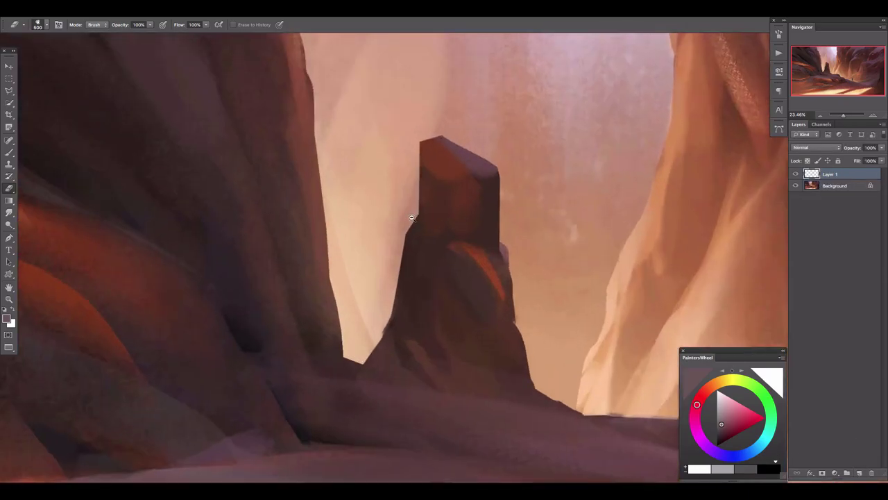
pyautogui.moveTo(392, 206); pyautogui.dragTo(449, 220)
pyautogui.press('l')
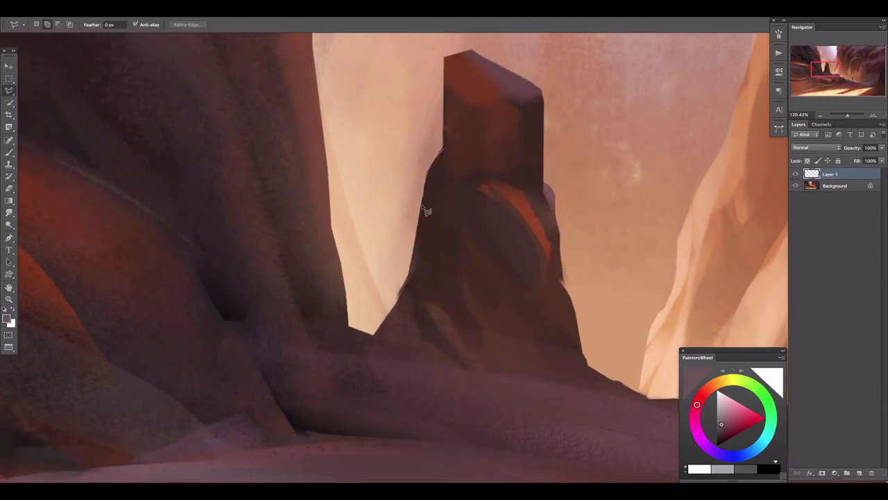
pyautogui.press('b')
pyautogui.moveTo(393, 183)
pyautogui.mouseDown()
pyautogui.moveTo(407, 341)
pyautogui.moveTo(382, 274)
pyautogui.moveTo(418, 154)
pyautogui.mouseUp()
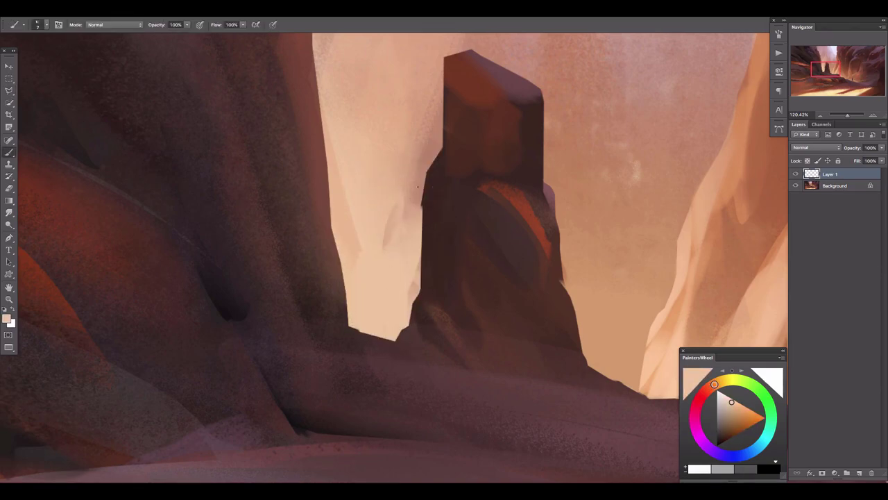
pyautogui.keyDown('alt'); pyautogui.click(430, 160); pyautogui.keyUp('alt')
pyautogui.keyDown('alt'); pyautogui.click(403, 274); pyautogui.keyUp('alt')
pyautogui.moveTo(430, 208)
pyautogui.mouseDown()
pyautogui.moveTo(433, 264)
pyautogui.moveTo(450, 175)
pyautogui.moveTo(422, 234)
pyautogui.mouseUp()
pyautogui.keyDown('alt'); pyautogui.click(419, 225); pyautogui.keyUp('alt')
pyautogui.moveTo(430, 145); pyautogui.dragTo(434, 229)
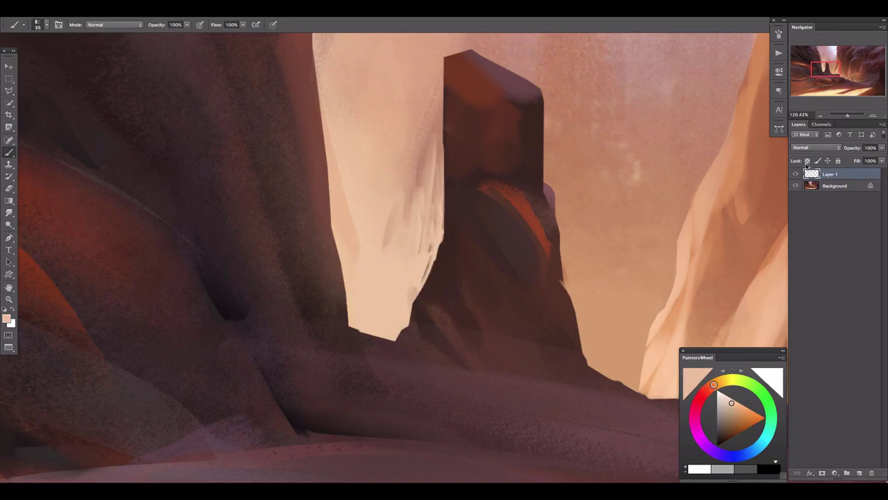
# - Flip the canvas back, zoom to the walking figure, and touch it up in black on new layers
pyautogui.moveTo(848, 115); pyautogui.dragTo(844, 115)
pyautogui.press('h')
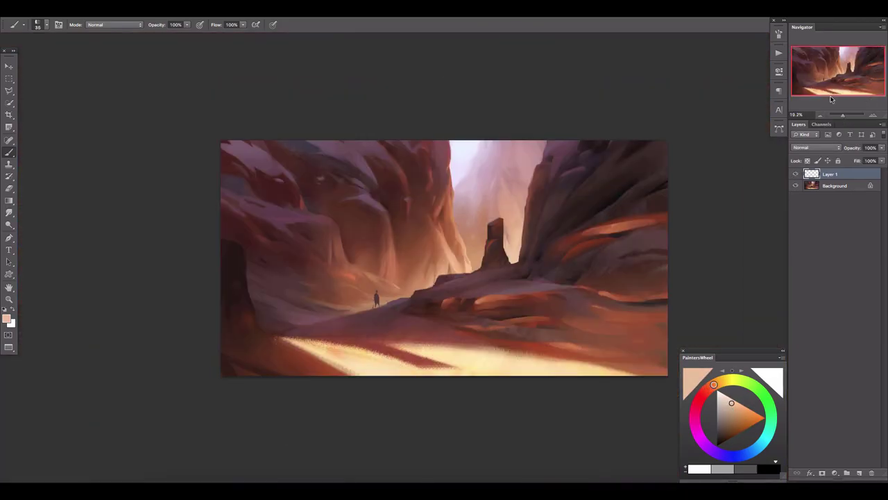
pyautogui.scroll(2, 554, 213)
pyautogui.moveTo(355, 313); pyautogui.dragTo(420, 291)
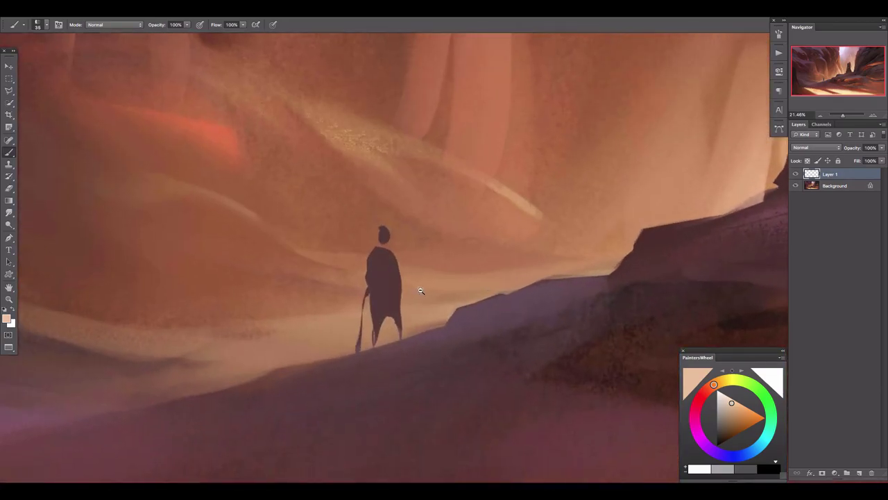
pyautogui.click(859, 472)
pyautogui.press('d')
pyautogui.press('[')
pyautogui.press('[')
pyautogui.press('[')
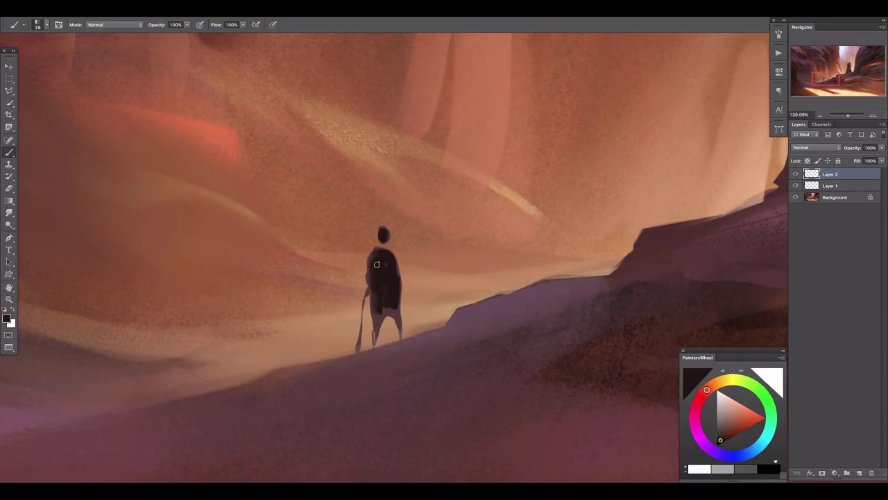
pyautogui.press('e')
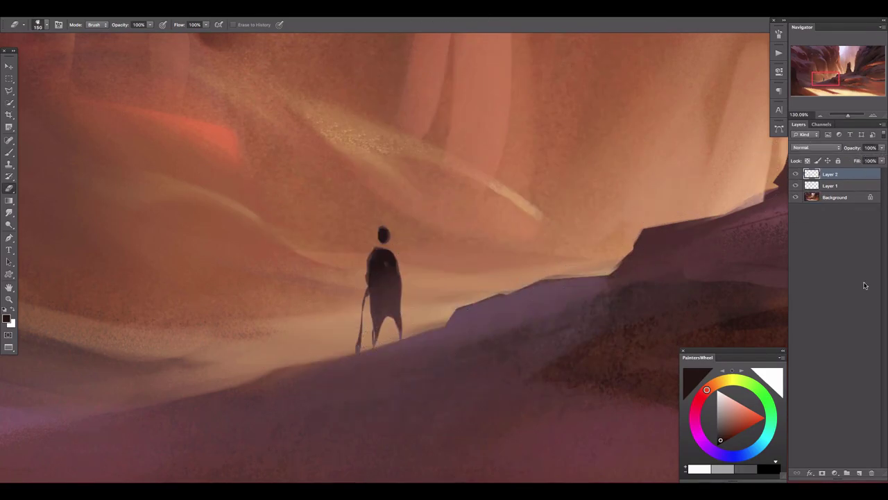
pyautogui.click(859, 472)
pyautogui.scroll(-3, 485, 277)
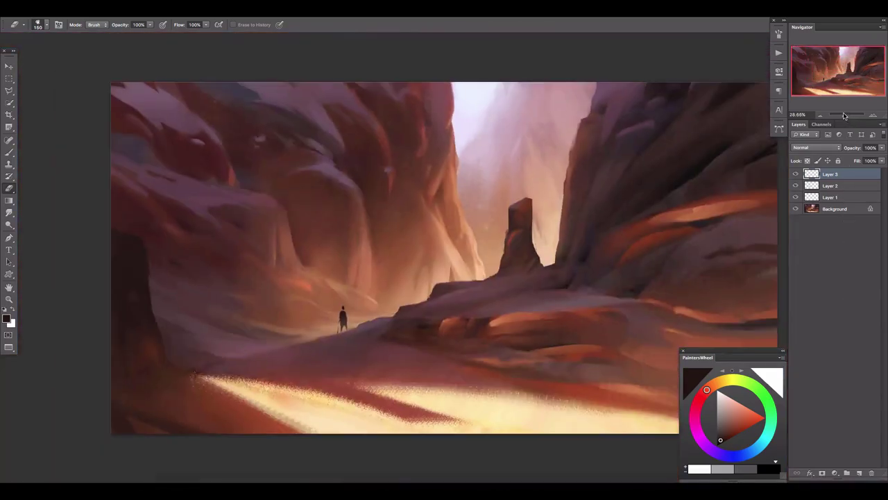
# - Paint a pinkish purple-grey highlight along the ridge and fade that layer to 39% opacity
pyautogui.press('b')
pyautogui.keyDown('alt'); pyautogui.click(679, 326); pyautogui.keyUp('alt')
pyautogui.moveTo(679, 326); pyautogui.dragTo(609, 270)
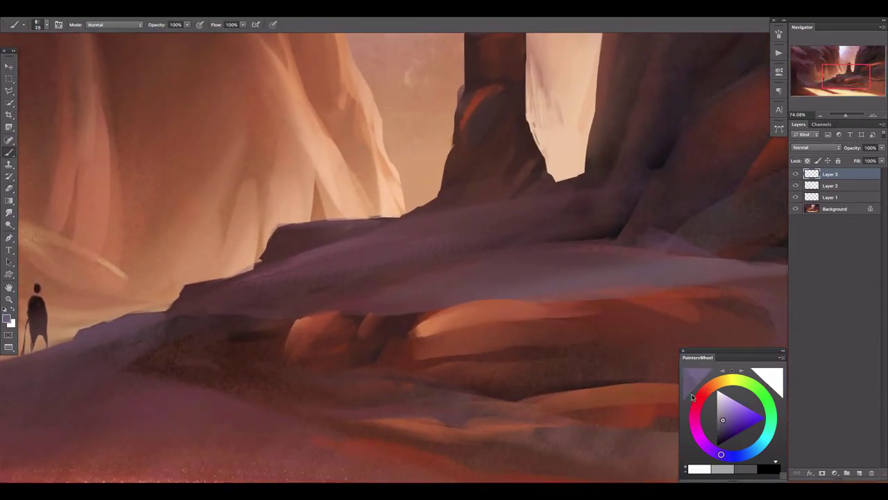
pyautogui.scroll(5, 483, 160)
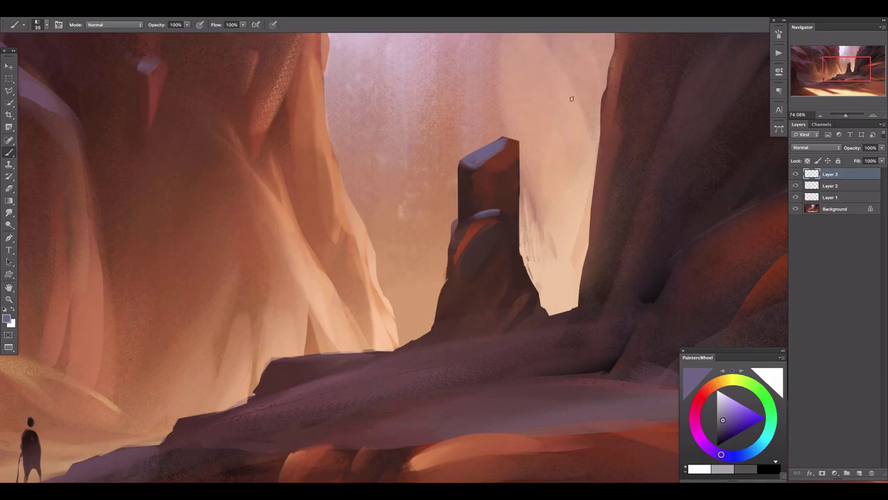
pyautogui.hscroll(5, 572, 98)
pyautogui.hscroll(4, 400, 283)
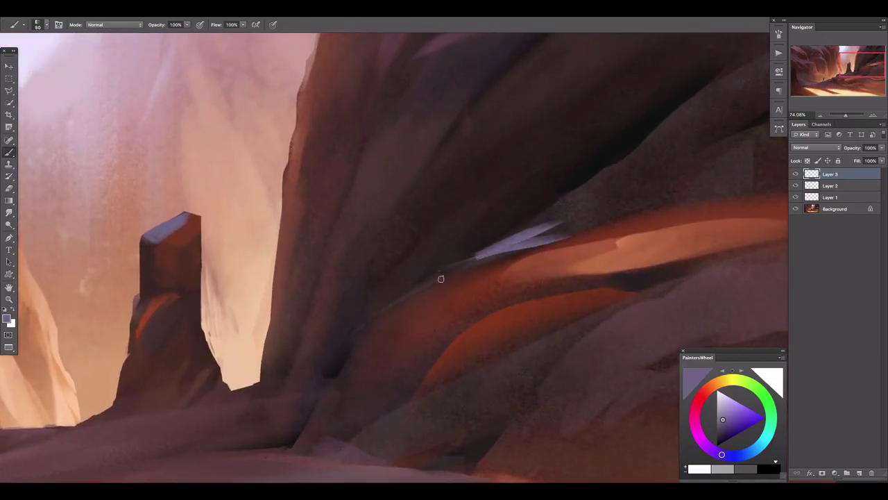
pyautogui.moveTo(441, 278)
pyautogui.mouseDown()
pyautogui.moveTo(526, 232)
pyautogui.moveTo(532, 218)
pyautogui.mouseUp()
pyautogui.press('e')
pyautogui.scroll(2, 605, 154)
pyautogui.hscroll(2, 605, 155)
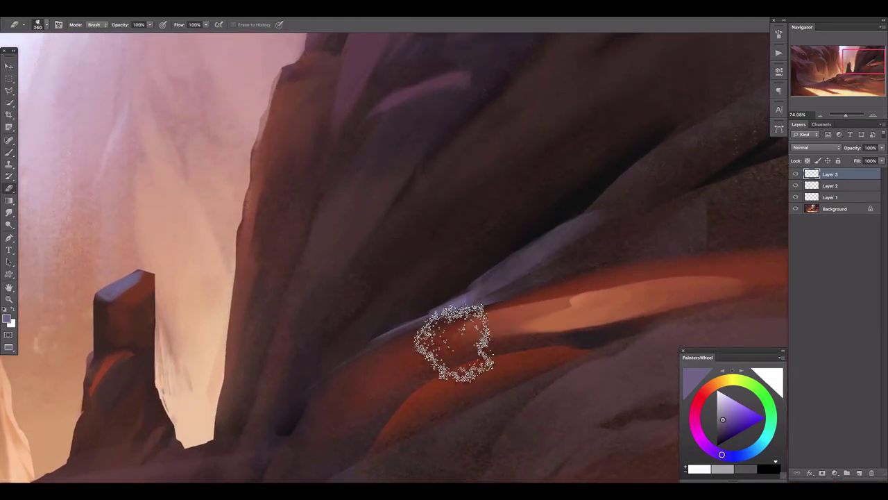
pyautogui.scroll(-4, 361, 292)
pyautogui.hscroll(-3, 361, 291)
pyautogui.moveTo(882, 147)
pyautogui.mouseDown()
pyautogui.moveTo(846, 161)
pyautogui.moveTo(858, 157)
pyautogui.mouseUp()
pyautogui.press('b')
pyautogui.hscroll(-7, 280, 228)
pyautogui.scroll(-2, 280, 228)
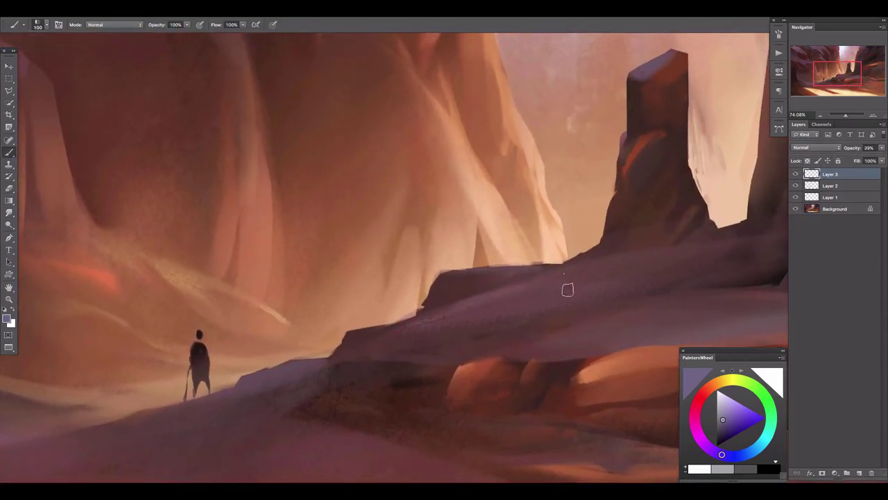
# - On a new layer, add a light purple stroke along the ridge top and erase parts of it
pyautogui.click(858, 473)
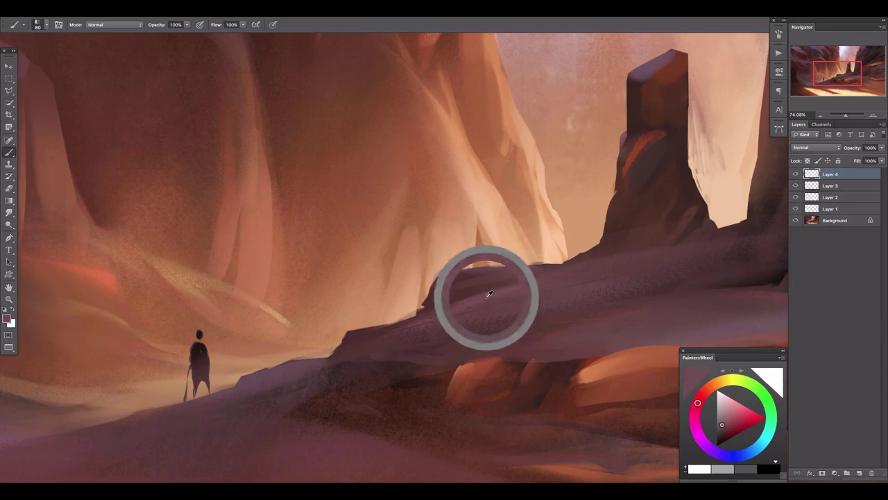
pyautogui.moveTo(579, 275); pyautogui.dragTo(445, 298)
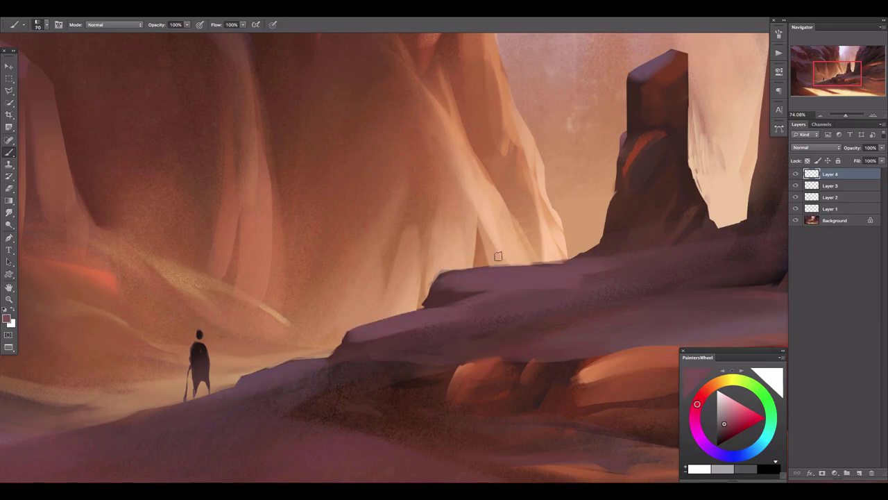
pyautogui.press('e')
pyautogui.press('[')
pyautogui.press('[')
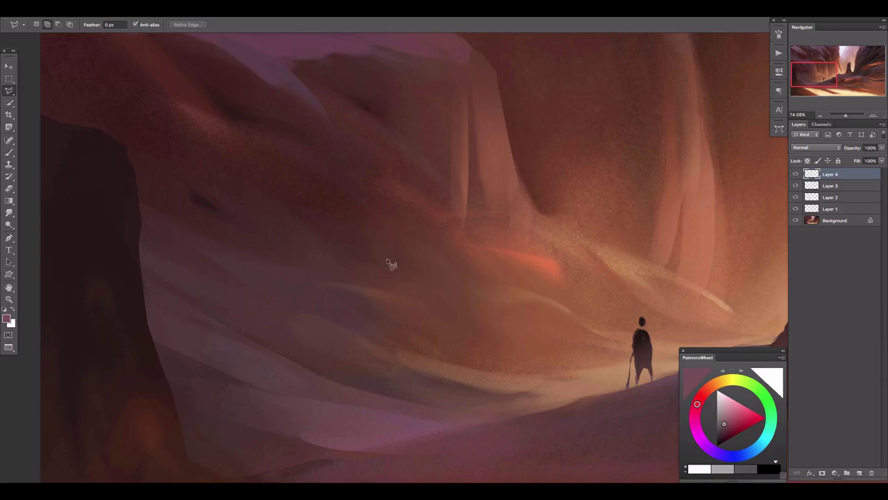
pyautogui.press('b')
# - Paint a dark brown stroke across the left canyon wall and erase most of it into the wall
pyautogui.keyDown('alt'); pyautogui.click(233, 112); pyautogui.keyUp('alt')
pyautogui.moveTo(323, 281)
pyautogui.mouseDown()
pyautogui.moveTo(287, 258)
pyautogui.moveTo(433, 295)
pyautogui.mouseUp()
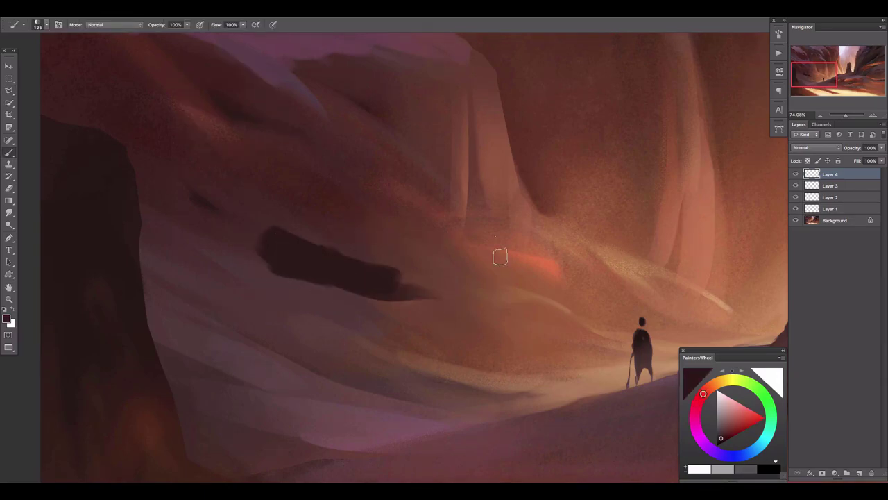
pyautogui.press('e')
pyautogui.moveTo(278, 252)
pyautogui.mouseDown()
pyautogui.moveTo(333, 312)
pyautogui.moveTo(521, 361)
pyautogui.mouseUp()
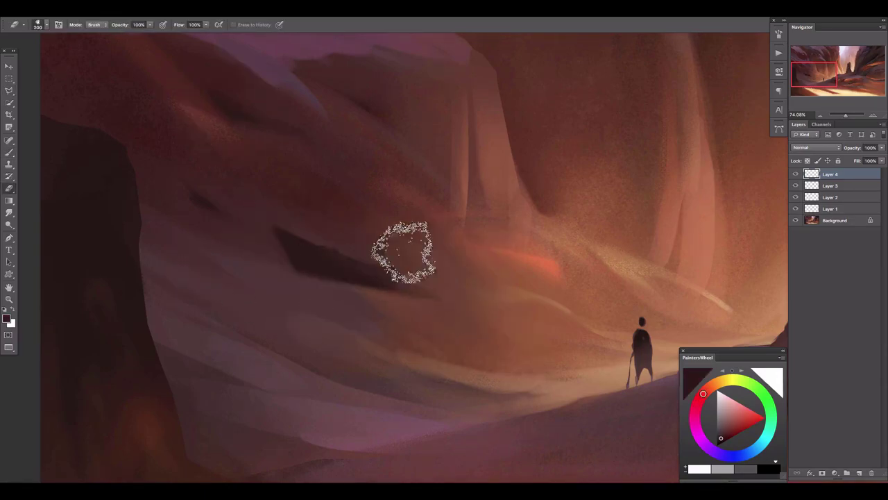
pyautogui.press('[')
pyautogui.press('[')
pyautogui.moveTo(228, 179); pyautogui.dragTo(381, 243)
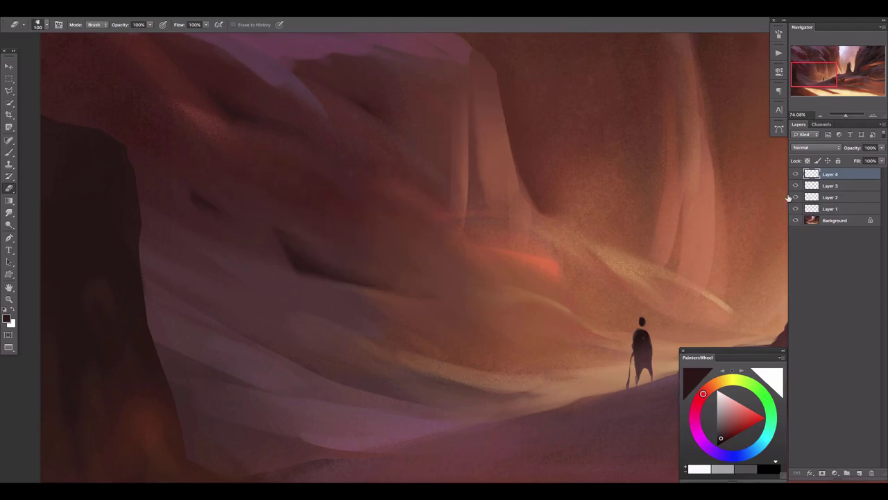
pyautogui.click(795, 174)
pyautogui.click(796, 174)
# - Lasso and free-transform the dark area into a thin diagonal crevice sliver, moved left onto the rock
pyautogui.press('l')
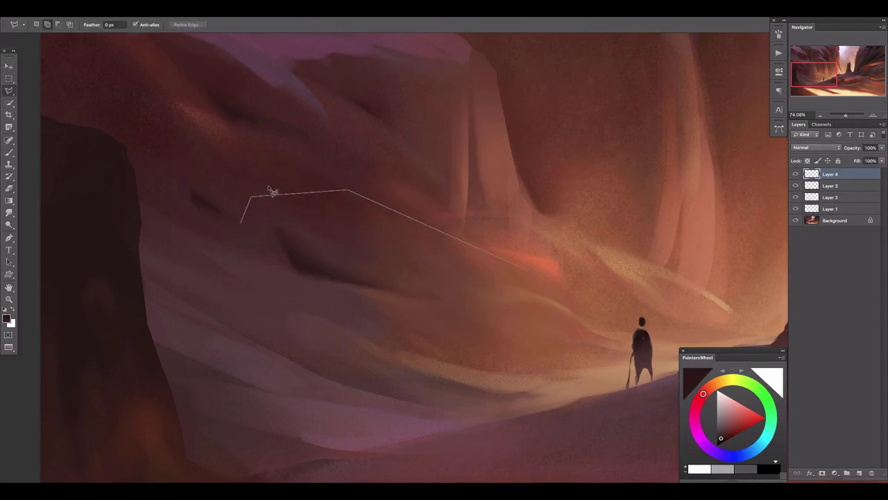
pyautogui.hotkey('ctrl', 't')
pyautogui.moveTo(268, 193)
pyautogui.mouseDown()
pyautogui.moveTo(250, 197)
pyautogui.moveTo(275, 159)
pyautogui.moveTo(277, 209)
pyautogui.mouseUp()
pyautogui.press('Return')
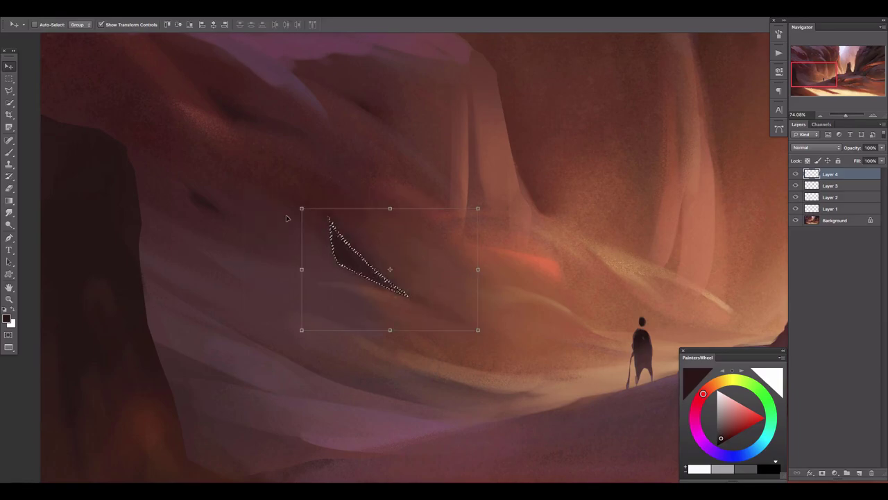
pyautogui.moveTo(361, 260); pyautogui.dragTo(278, 272)
pyautogui.hotkey('ctrl', 'd')
pyautogui.press('e')
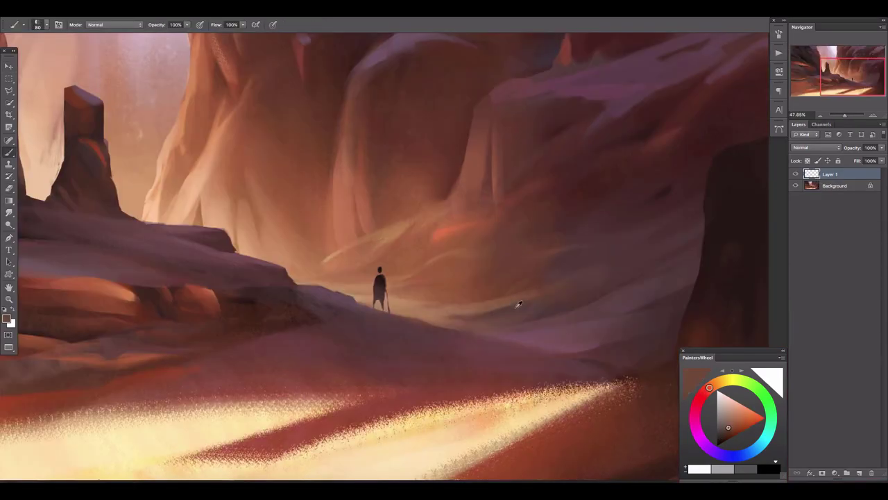
# - On a new layer, paint light tan streaks across the canyon wall, erase parts, and set 49% opacity
pyautogui.press('[')
pyautogui.press('[')
pyautogui.hotkey('ctrl', 'shift', 'alt', 'n')
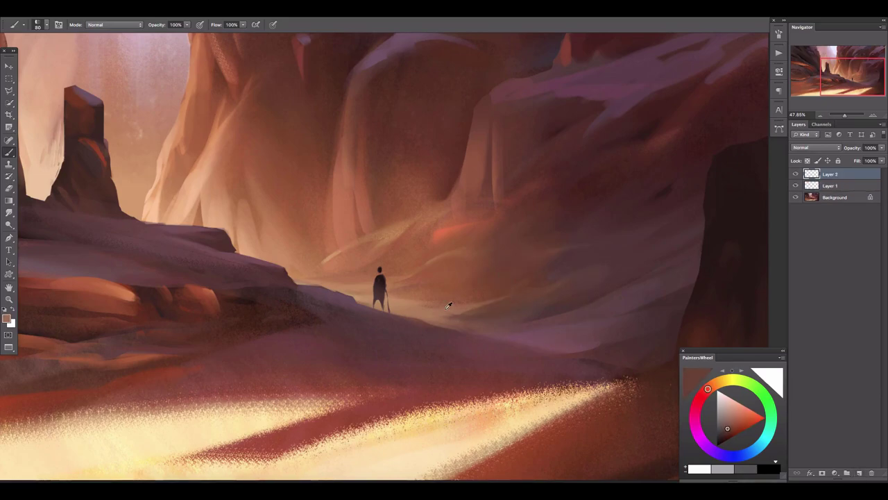
pyautogui.keyDown('alt'); pyautogui.click(448, 305); pyautogui.keyUp('alt')
pyautogui.moveTo(480, 283); pyautogui.dragTo(528, 270)
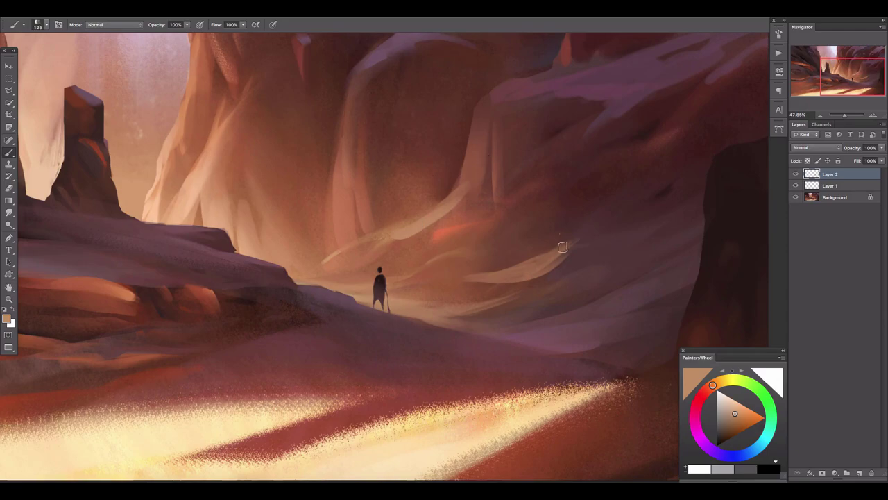
pyautogui.press('e')
pyautogui.moveTo(476, 193)
pyautogui.mouseDown()
pyautogui.moveTo(516, 229)
pyautogui.moveTo(495, 238)
pyautogui.mouseUp()
pyautogui.click(9, 66)
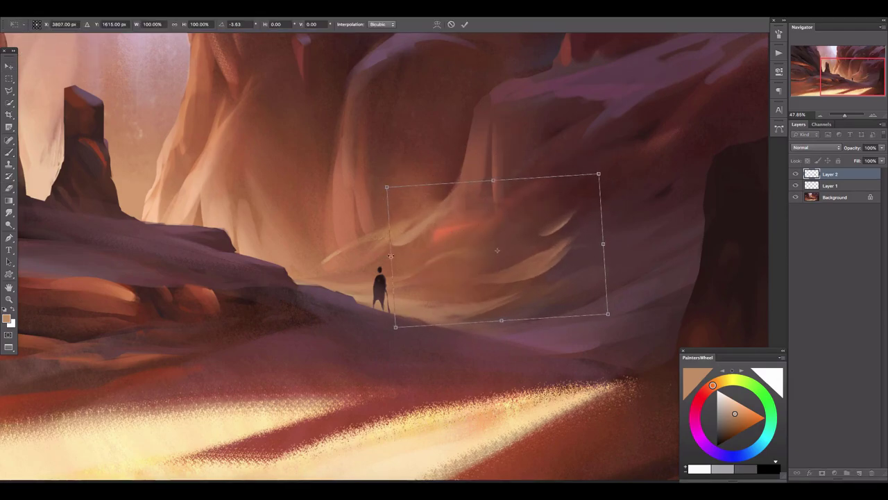
pyautogui.press('e')
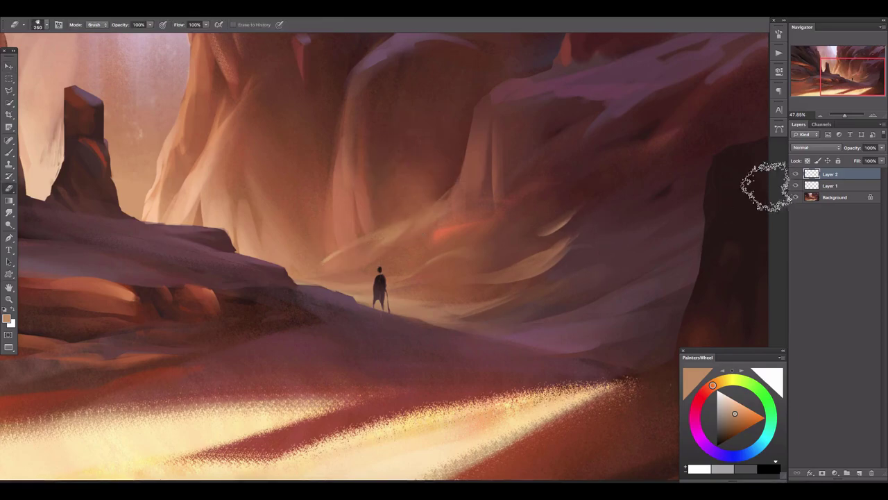
pyautogui.moveTo(881, 148); pyautogui.dragTo(852, 161)
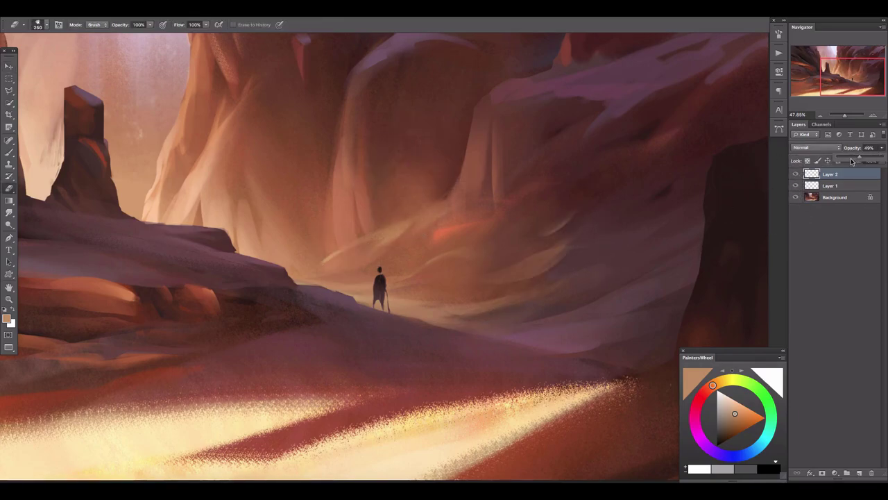
# - Add further empty layers, then flatten all layers into the Background
pyautogui.click(859, 473)
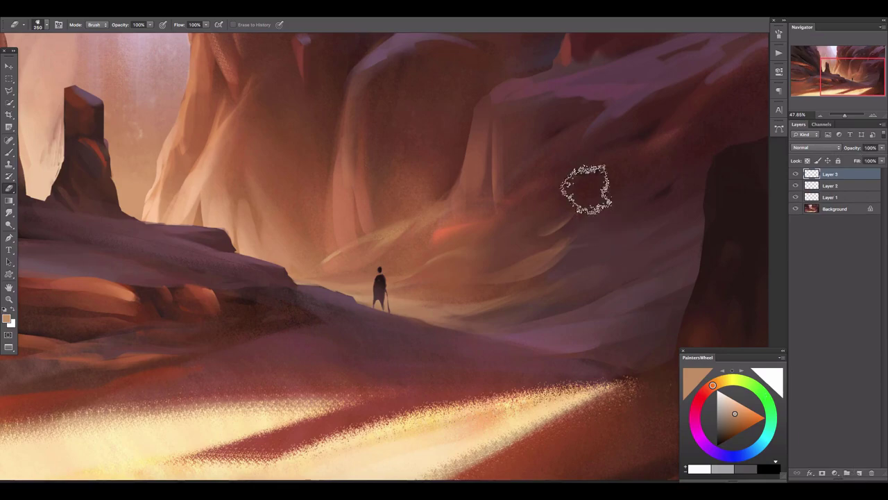
pyautogui.scroll(-5, 574, 188)
pyautogui.scroll(3, 446, 229)
pyautogui.press('b')
pyautogui.hotkey('ctrl', 'shift', 'alt', 'n')
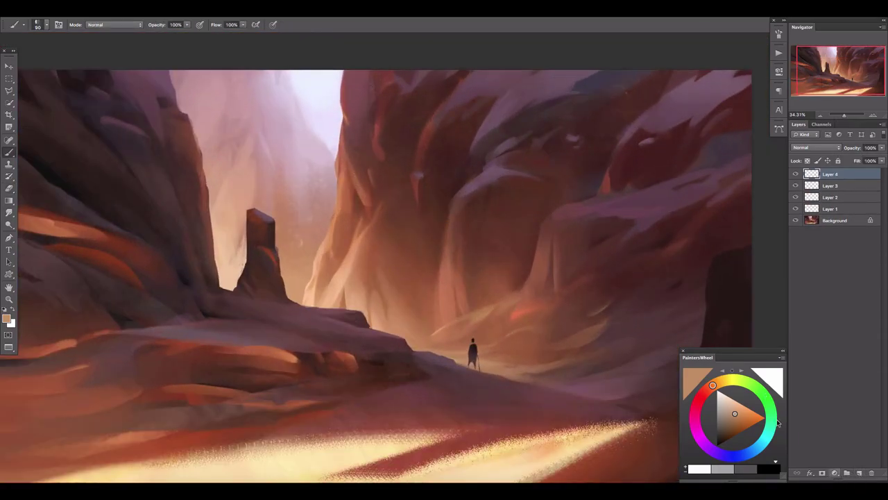
pyautogui.moveTo(327, 241); pyautogui.dragTo(414, 213)
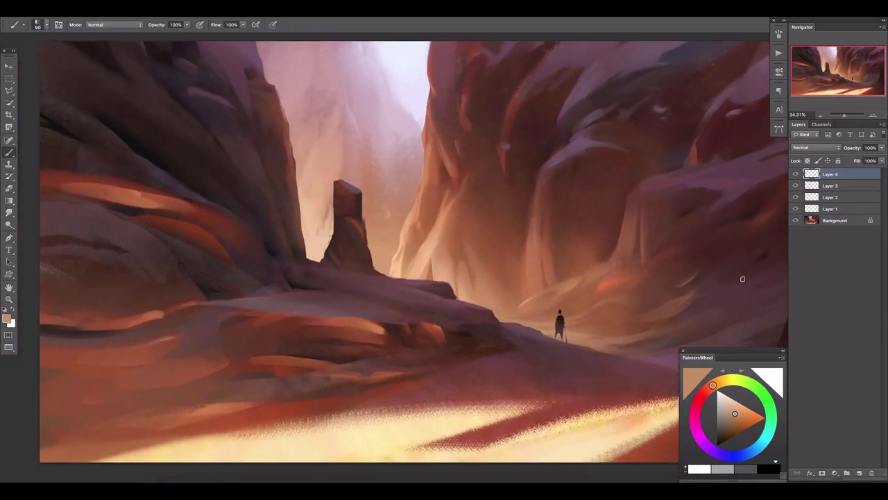
pyautogui.rightClick(831, 222)
pyautogui.click(819, 290)
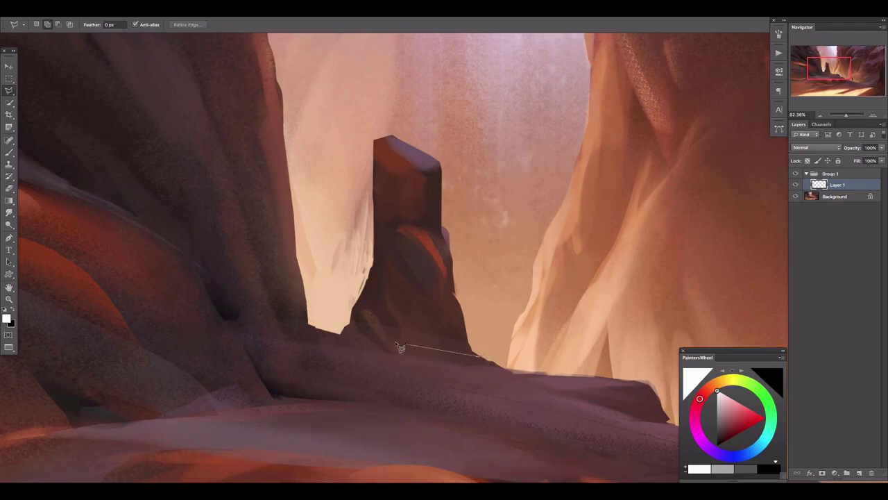
# - Lasso around the old dark rock block and paint over it with peach
pyautogui.click(362, 88)
pyautogui.click(419, 97)
pyautogui.click(494, 221)
pyautogui.click(483, 355)
pyautogui.press('b')
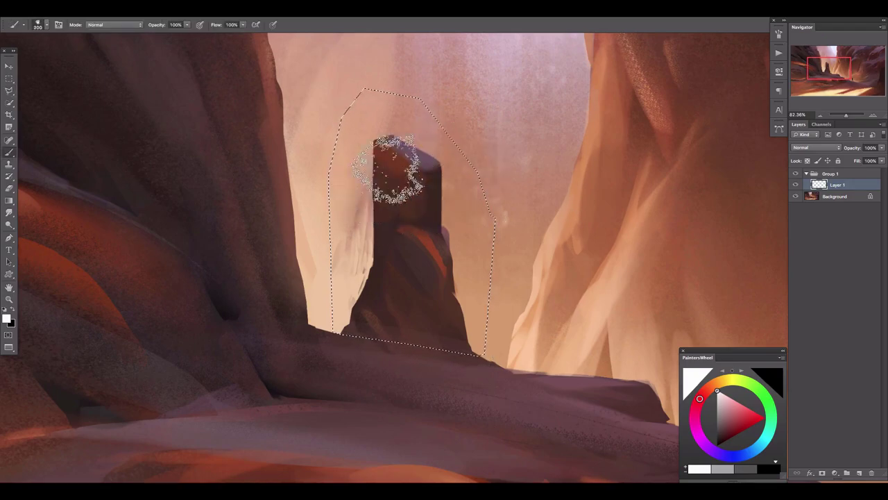
pyautogui.moveTo(399, 168)
pyautogui.mouseDown()
pyautogui.moveTo(347, 287)
pyautogui.moveTo(317, 301)
pyautogui.mouseUp()
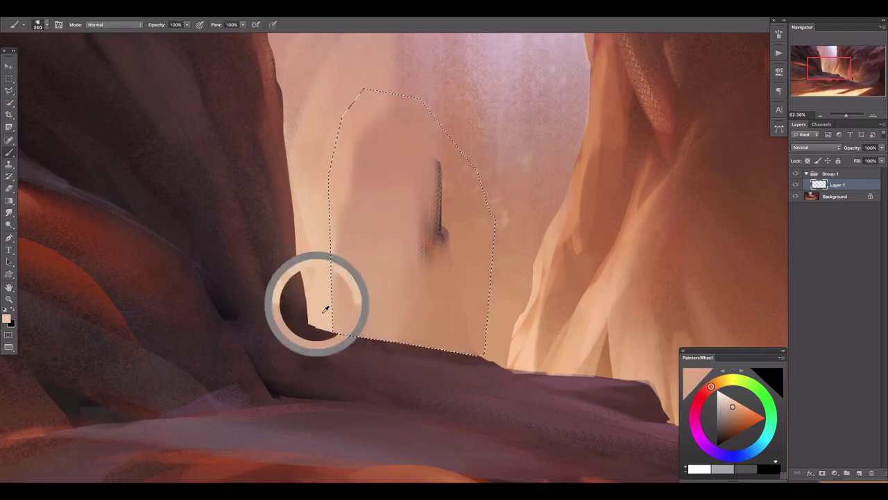
pyautogui.keyDown('alt'); pyautogui.click(466, 201); pyautogui.keyUp('alt')
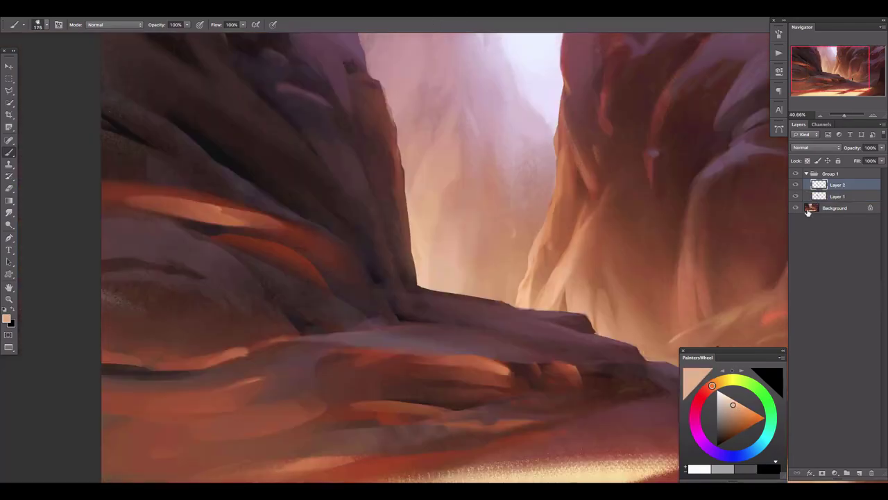
# - Add a new Lighten-blend layer above the Background layer
pyautogui.click(807, 212)
pyautogui.press('l')
pyautogui.hotkey('ctrl', 'shift', 'n')
pyautogui.click(817, 147)
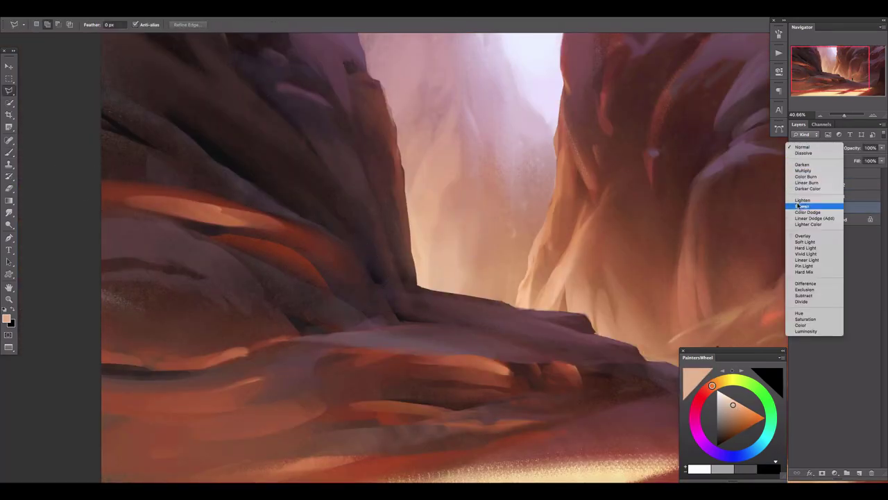
pyautogui.click(798, 201)
# - Free Transform the copied rock area, stretching it taller with a slight tilt
pyautogui.hotkey('ctrl', 't')
pyautogui.moveTo(275, 212); pyautogui.dragTo(85, 141)
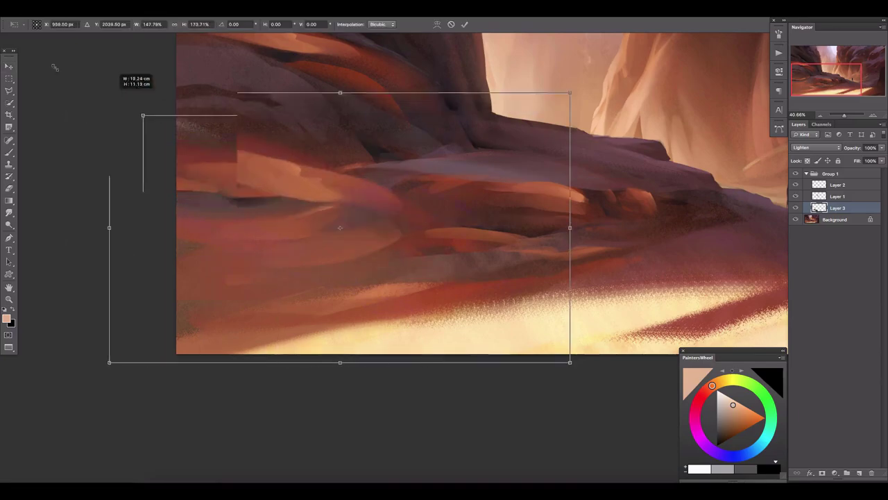
pyautogui.moveTo(202, 99); pyautogui.dragTo(179, 119)
pyautogui.press('Escape')
pyautogui.hotkey('ctrl', 't')
pyautogui.moveTo(358, 202); pyautogui.dragTo(357, 129)
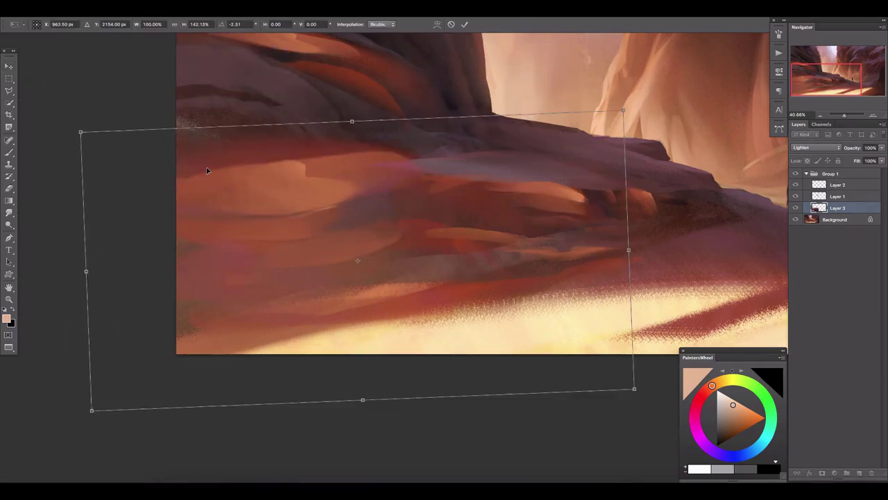
pyautogui.moveTo(98, 125); pyautogui.dragTo(98, 154)
pyautogui.press('Return')
pyautogui.press('e')
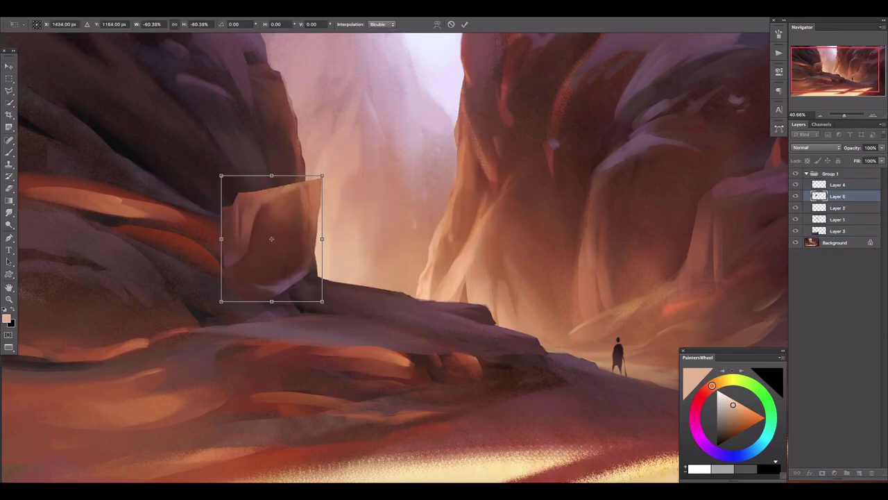
# - Flip the new rock vertically, shift it right and adjust its size and height
pyautogui.click(208, 337)
pyautogui.moveTo(271, 239); pyautogui.dragTo(367, 229)
pyautogui.moveTo(323, 188); pyautogui.dragTo(330, 195)
pyautogui.moveTo(406, 249); pyautogui.dragTo(415, 249)
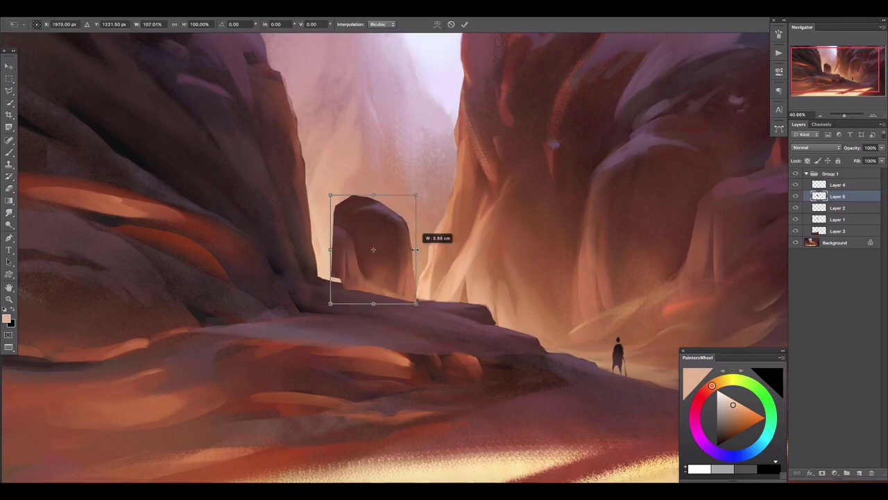
pyautogui.press('Return')
pyautogui.hotkey('ctrl', 't')
pyautogui.moveTo(373, 303); pyautogui.dragTo(375, 315)
pyautogui.press('Return')
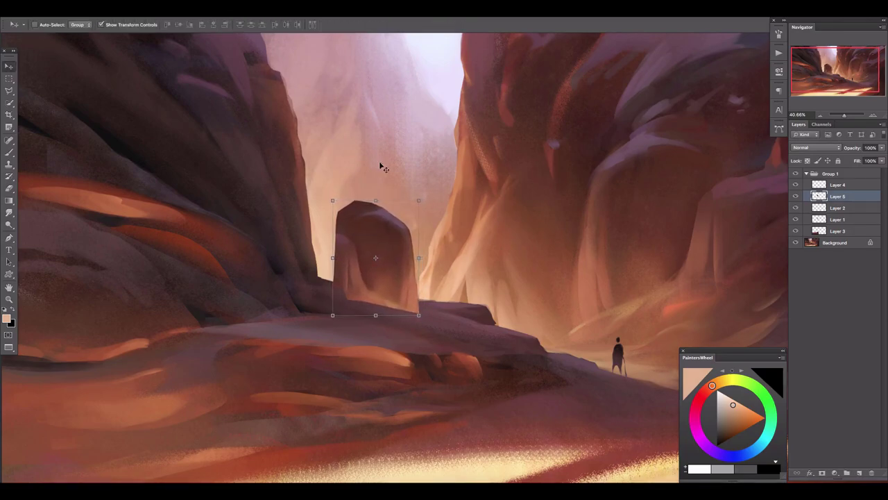
pyautogui.scroll(2, 380, 167)
pyautogui.moveTo(362, 285)
pyautogui.mouseDown()
pyautogui.moveTo(367, 231)
pyautogui.moveTo(366, 295)
pyautogui.mouseUp()
# - Move the rock block down and nudge it into place on the ledge
pyautogui.hotkey('ctrl', 't')
pyautogui.moveTo(422, 248); pyautogui.dragTo(417, 254)
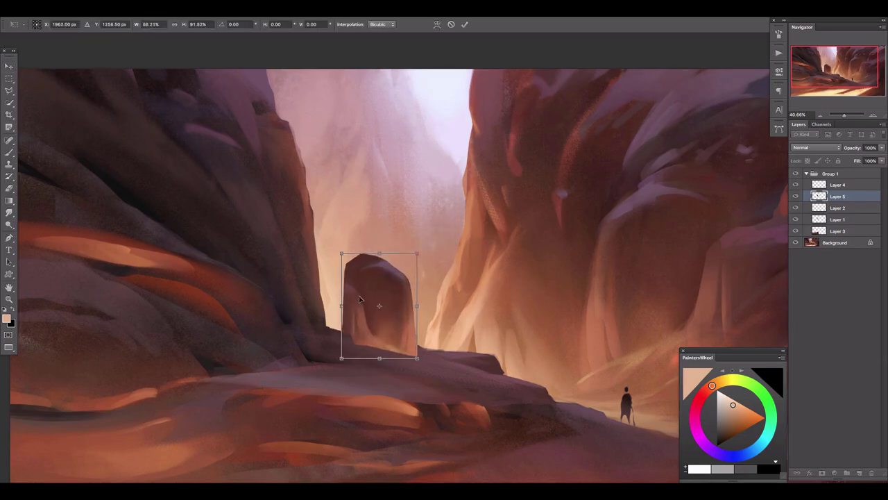
pyautogui.moveTo(360, 298); pyautogui.dragTo(368, 303)
pyautogui.press('Return')
# - Mirror the canvas, then mask out the light band along the rock's base
pyautogui.hotkey('ctrl', 'shift', 'h')
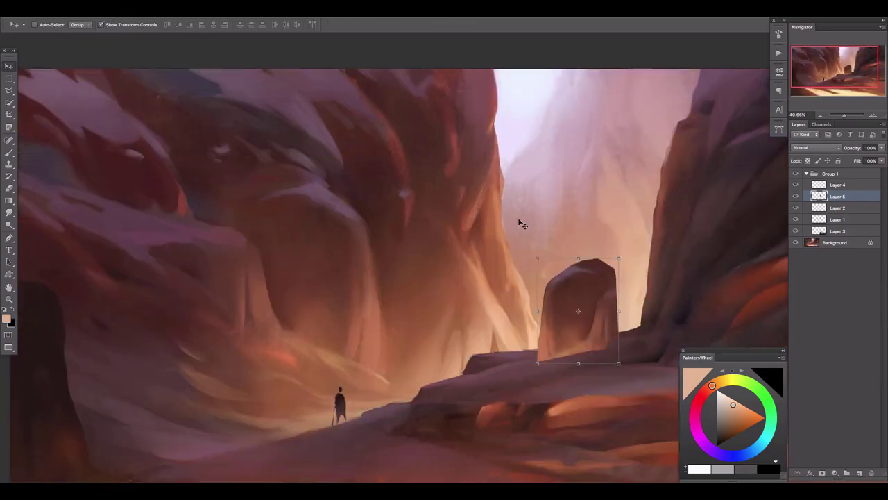
pyautogui.moveTo(517, 217); pyautogui.dragTo(487, 151)
pyautogui.click(835, 473)
pyautogui.press('b')
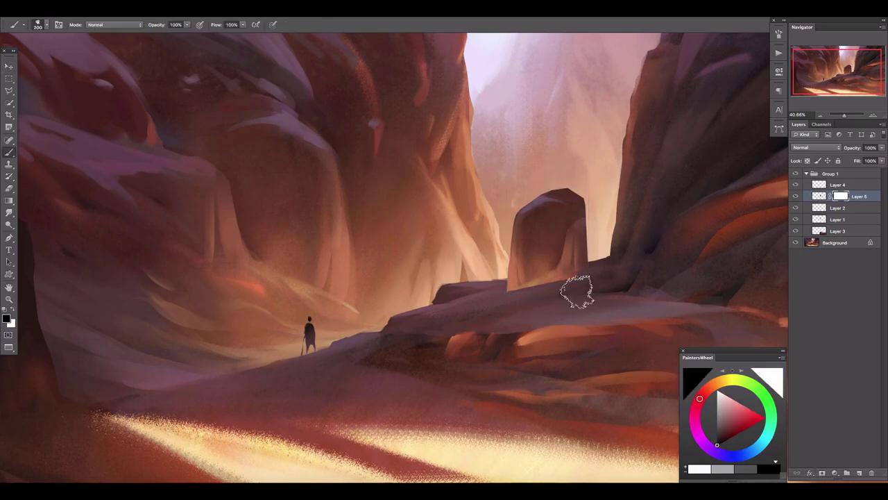
pyautogui.moveTo(577, 292); pyautogui.dragTo(486, 301)
# - Reposition the standing rock and shrink it slightly from its top-left corner
pyautogui.press('v')
pyautogui.moveTo(523, 242); pyautogui.dragTo(533, 238)
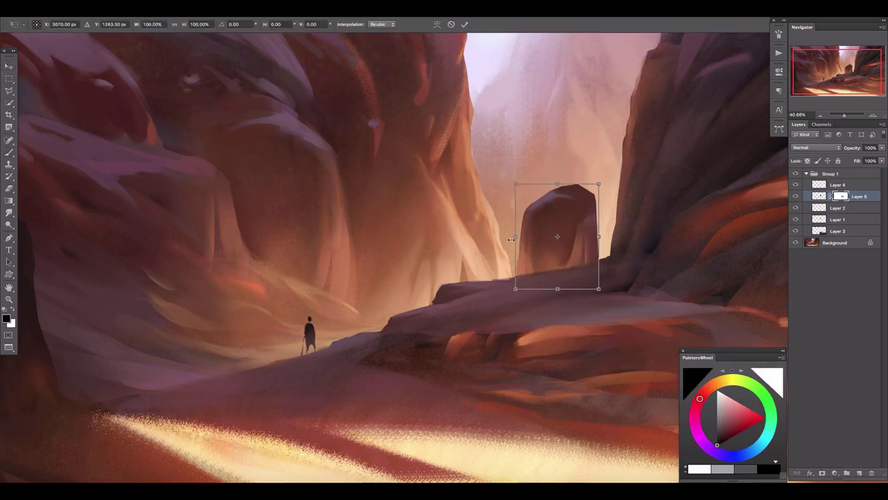
pyautogui.moveTo(534, 239); pyautogui.dragTo(535, 239)
pyautogui.moveTo(516, 185); pyautogui.dragTo(536, 208)
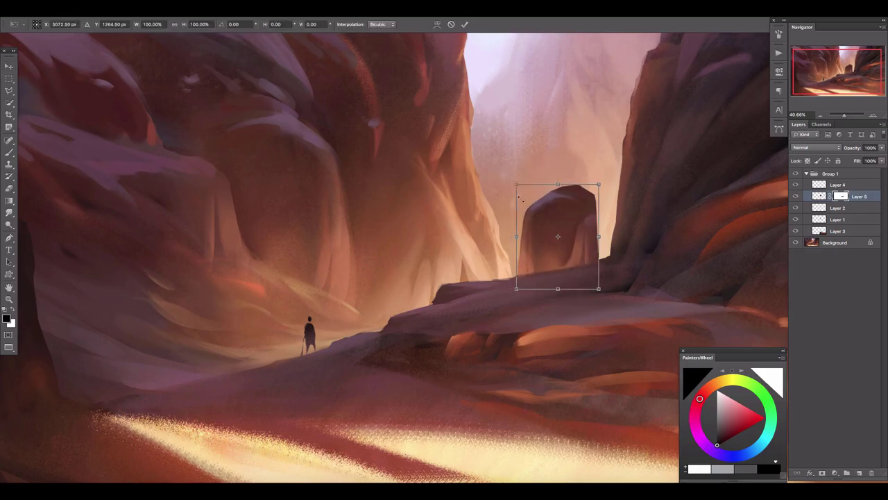
pyautogui.press('Return')
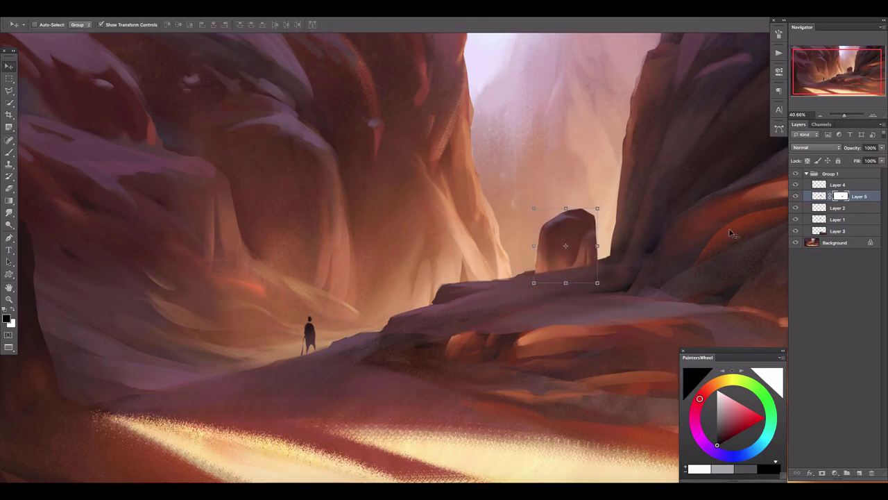
# - Add Layer 6 clipped to the rock and shade it with a gradient
pyautogui.click(858, 473)
pyautogui.rightClick(853, 196)
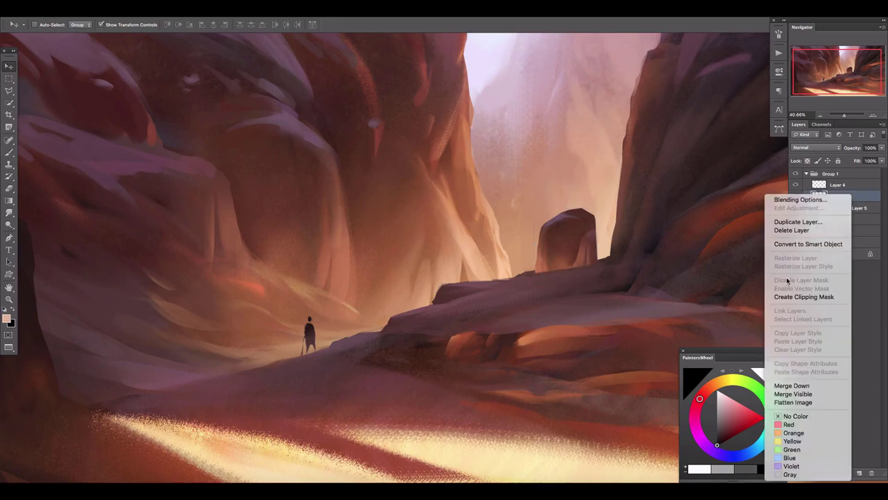
pyautogui.click(791, 297)
pyautogui.press('g')
pyautogui.keyDown('alt'); pyautogui.click(558, 246); pyautogui.keyUp('alt')
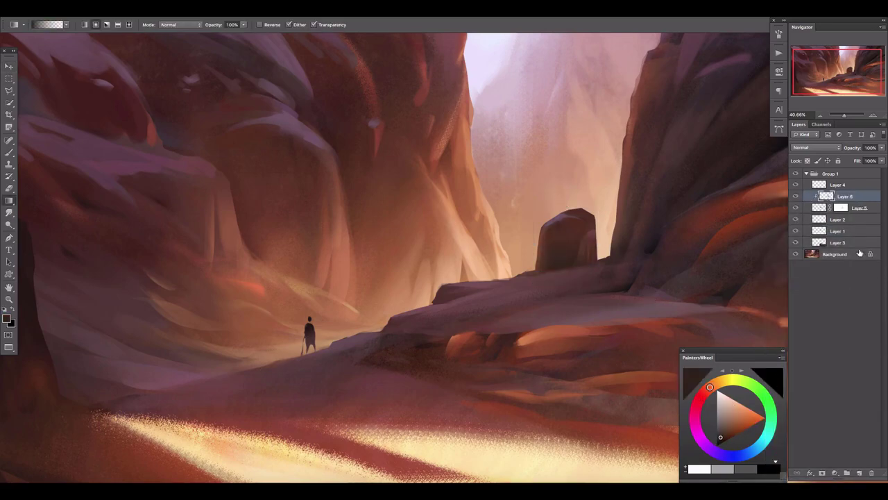
pyautogui.scroll(3, 559, 243)
# - Brush and erase rock-colour highlights on new Layer 7 with a smaller brush
pyautogui.click(860, 474)
pyautogui.press('b')
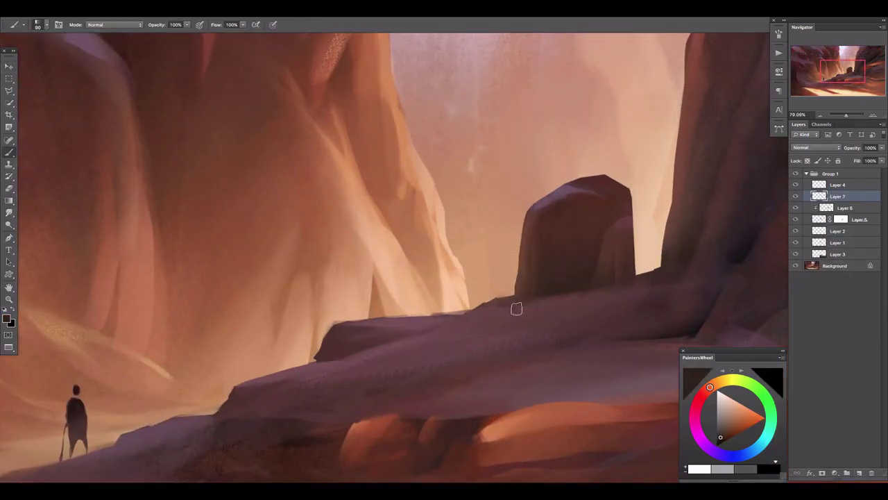
pyautogui.keyDown('alt'); pyautogui.click(515, 293); pyautogui.keyUp('alt')
pyautogui.press('[')
pyautogui.press('[')
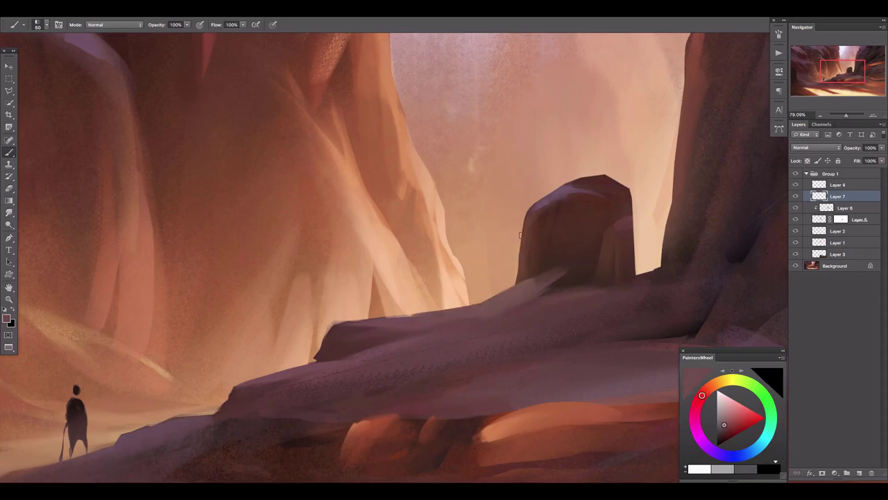
pyautogui.press('e')
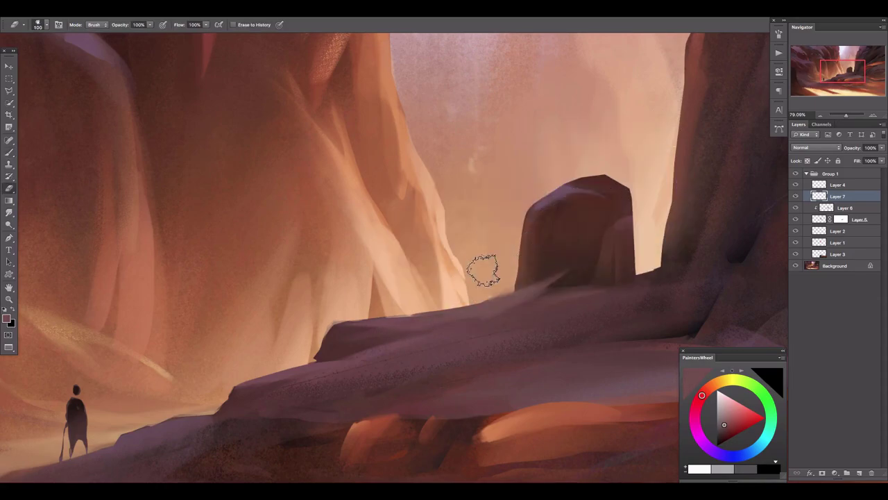
pyautogui.press('b')
pyautogui.moveTo(551, 235)
pyautogui.mouseDown()
pyautogui.moveTo(534, 188)
pyautogui.moveTo(597, 167)
pyautogui.moveTo(589, 153)
pyautogui.mouseUp()
pyautogui.press('e')
pyautogui.moveTo(598, 268); pyautogui.dragTo(595, 266)
# - On new Layer 8, lasso along the ledge top and paint inside the selection
pyautogui.press('l')
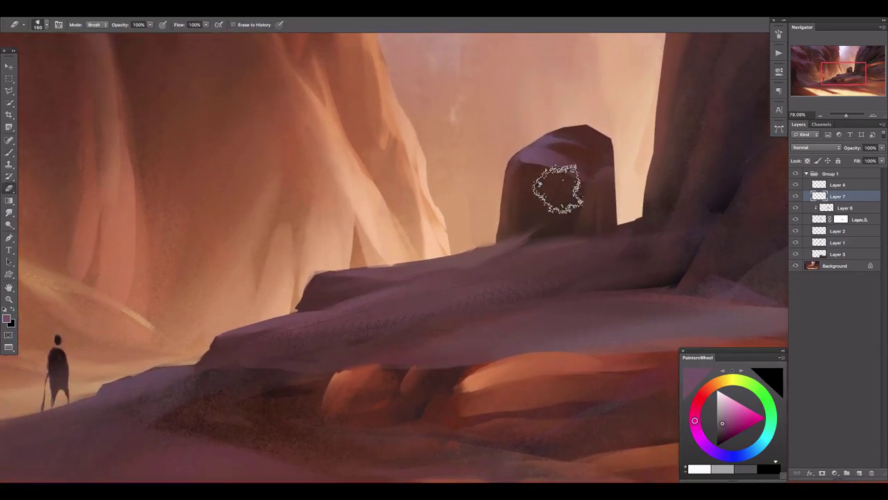
pyautogui.click(631, 172)
pyautogui.moveTo(746, 207); pyautogui.dragTo(781, 183)
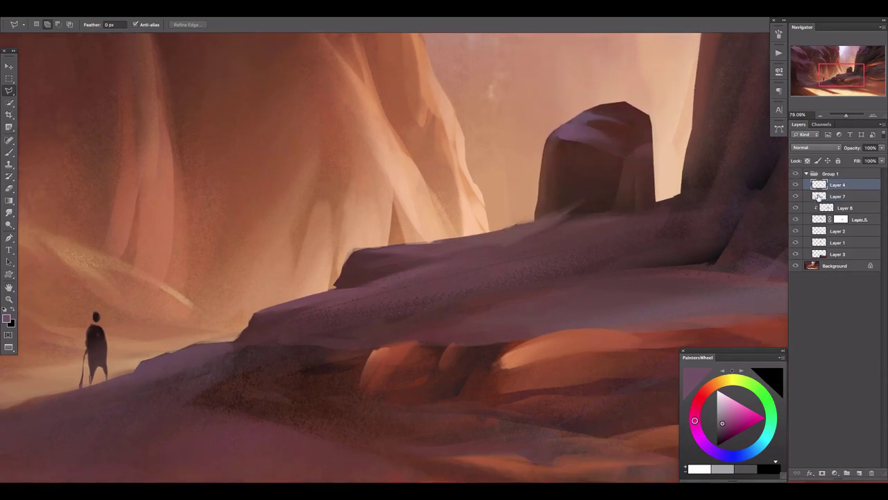
pyautogui.hotkey('ctrl', 'shift', 'alt', 'n')
pyautogui.moveTo(551, 227); pyautogui.dragTo(604, 273)
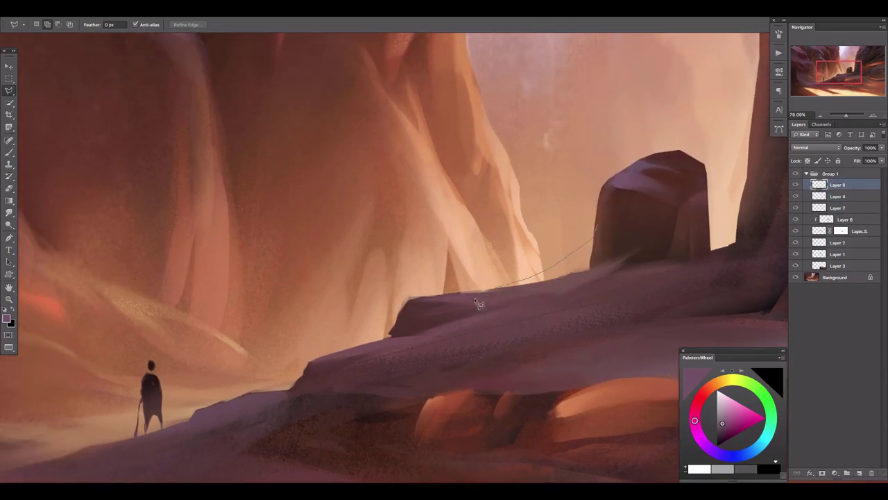
pyautogui.doubleClick(477, 303)
pyautogui.press('b')
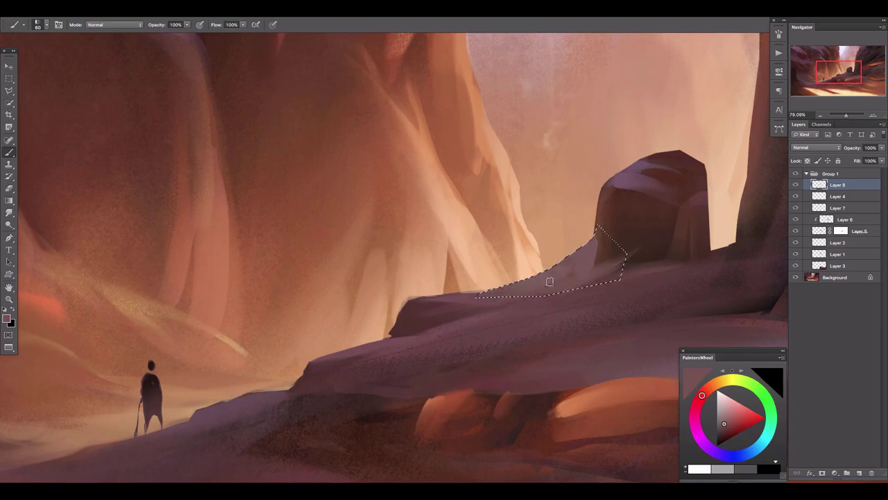
pyautogui.hotkey('ctrl', 'd')
pyautogui.press('e')
# - Draw a thin dark reddish-purple edge line along the ledge top
pyautogui.click(795, 185)
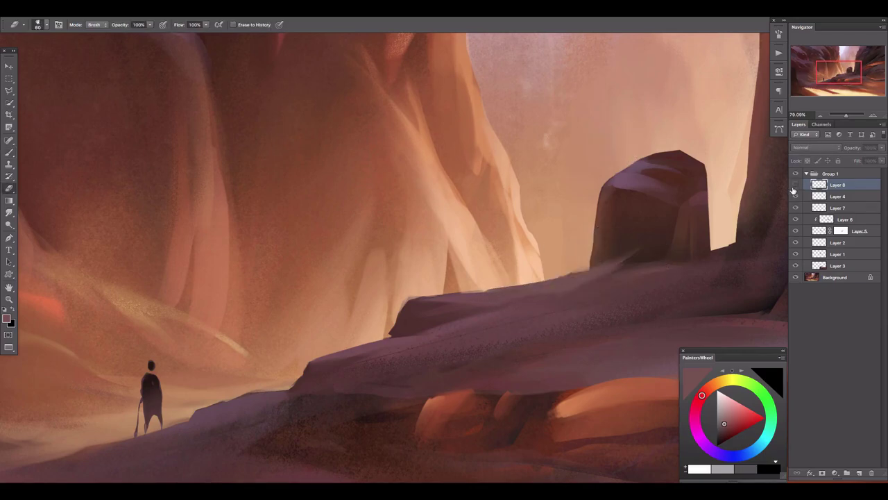
pyautogui.press('b')
pyautogui.keyDown('alt'); pyautogui.click(589, 254); pyautogui.keyUp('alt')
pyautogui.moveTo(590, 247); pyautogui.dragTo(528, 283)
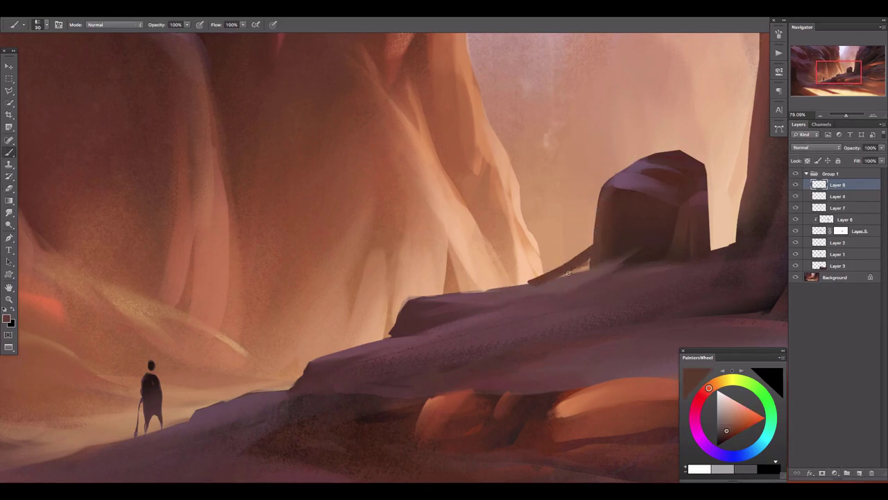
pyautogui.keyDown('alt'); pyautogui.click(549, 277); pyautogui.keyUp('alt')
pyautogui.scroll(-3, 472, 295)
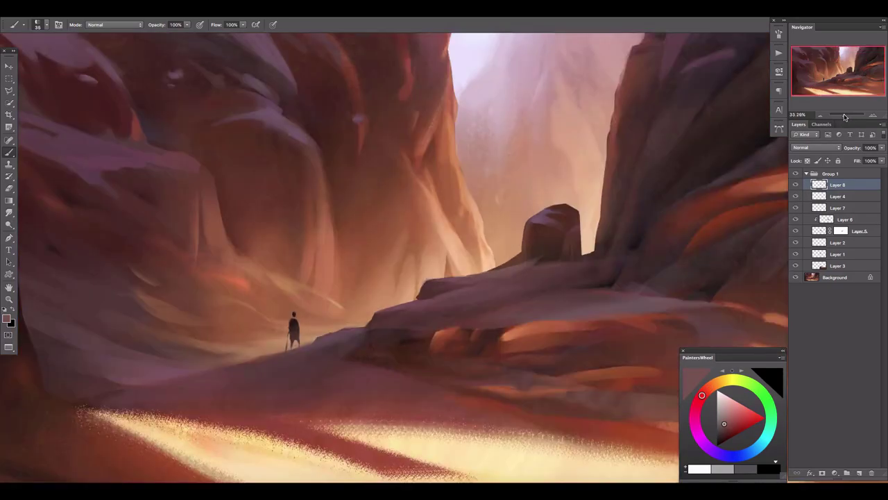
pyautogui.scroll(1, 472, 295)
# - Warp the edge line and set Layer 8 to Darken blending
pyautogui.hotkey('ctrl', 't')
pyautogui.rightClick(521, 290)
pyautogui.press('Escape')
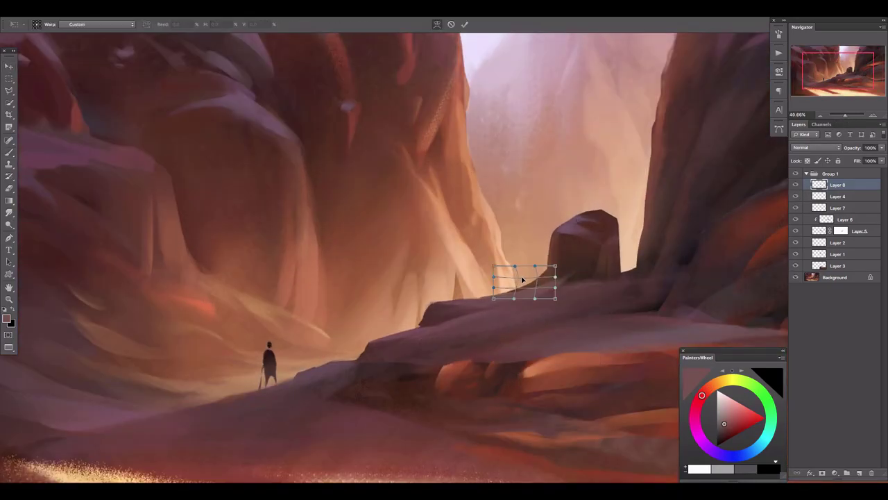
pyautogui.press('Return')
pyautogui.press('v')
pyautogui.click(812, 147)
pyautogui.click(801, 164)
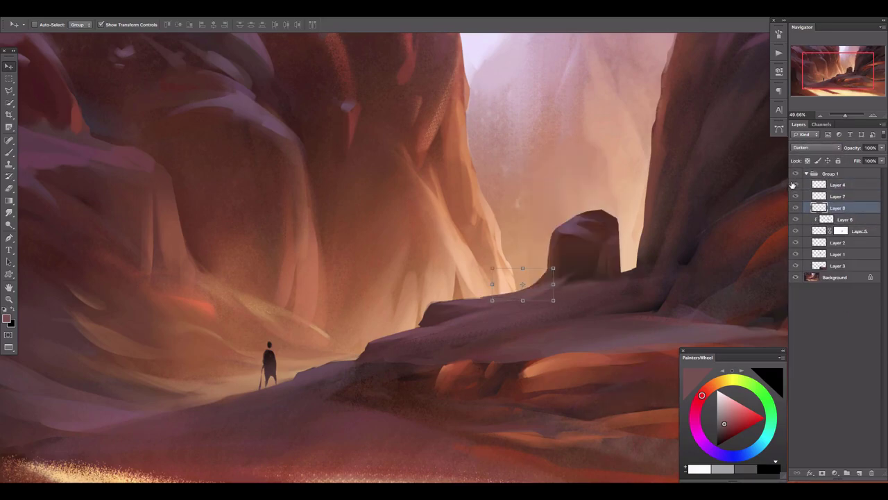
pyautogui.click(824, 184)
pyautogui.moveTo(217, 287); pyautogui.dragTo(332, 217)
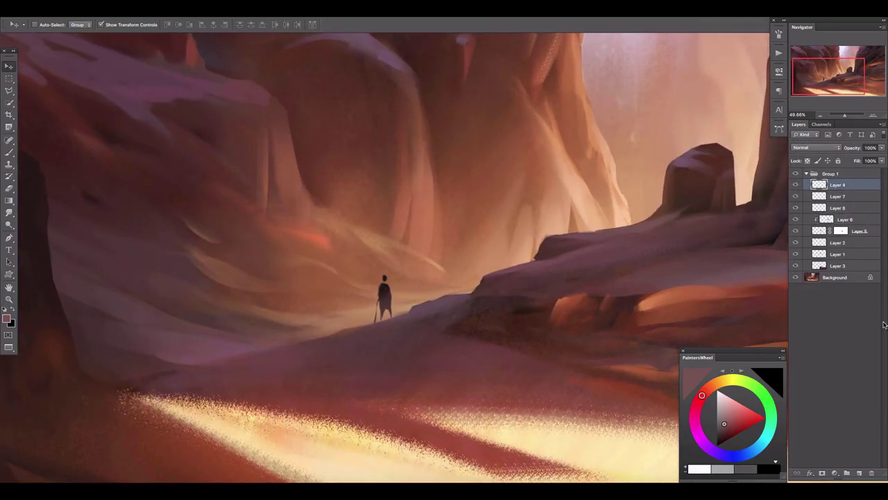
# - On new Layer 9, lasso a wedge on the left wall and fill it dark
pyautogui.hotkey('ctrl', 'shift', 'alt', 'n')
pyautogui.moveTo(158, 317); pyautogui.dragTo(321, 297)
pyautogui.press('l')
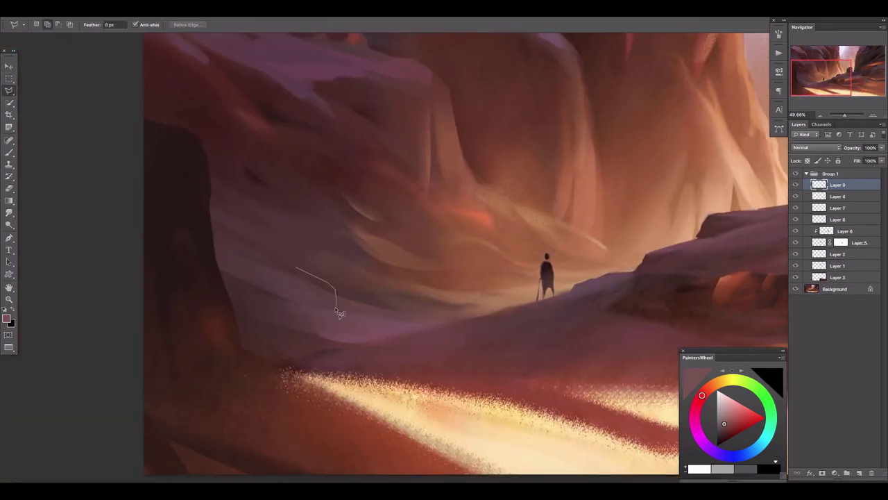
pyautogui.click(336, 309)
pyautogui.doubleClick(247, 278)
pyautogui.press('b')
pyautogui.moveTo(249, 279); pyautogui.dragTo(333, 304)
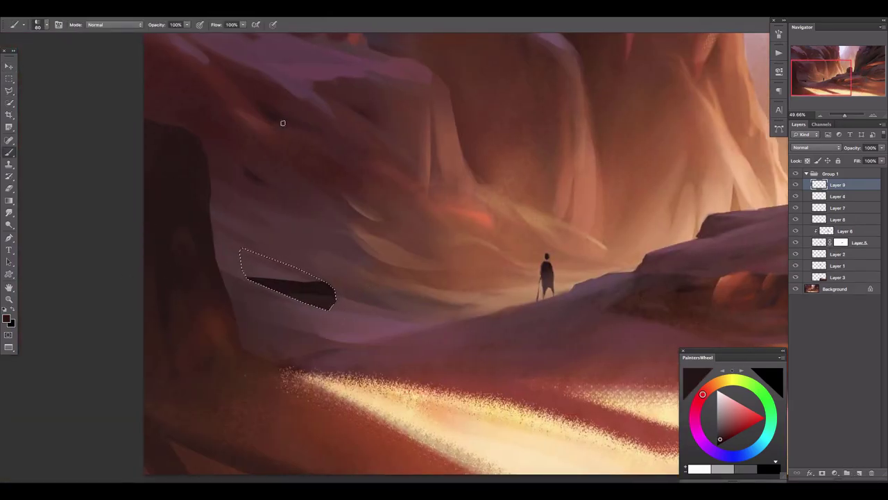
pyautogui.hotkey('ctrl', 'd')
pyautogui.press('e')
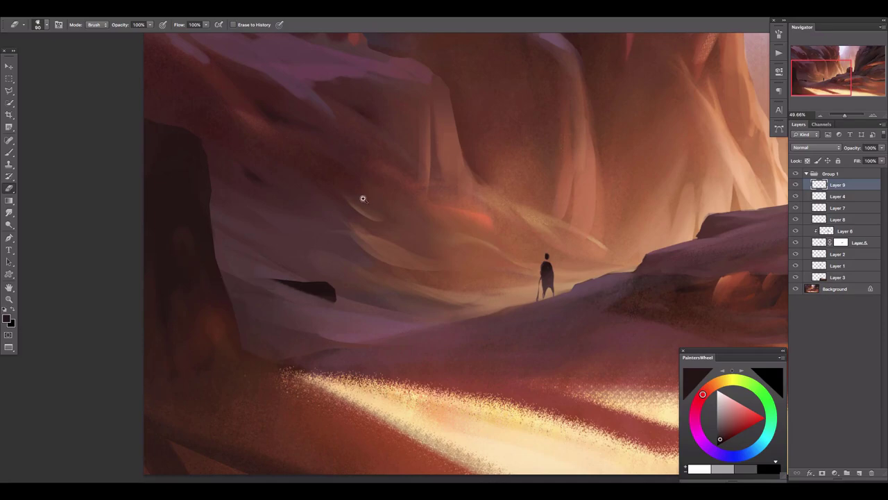
# - Trim the wedge's tip, rotate it up to the right, and taper its end
pyautogui.moveTo(263, 326); pyautogui.dragTo(290, 321)
pyautogui.press(']')
pyautogui.press(']')
pyautogui.press(']')
pyautogui.moveTo(371, 311); pyautogui.dragTo(377, 248)
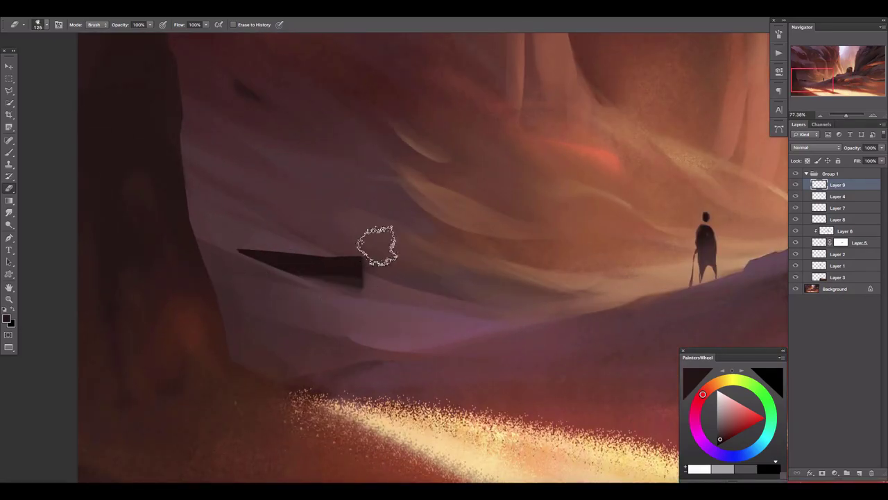
pyautogui.hotkey('ctrl', 't')
pyautogui.moveTo(306, 270); pyautogui.dragTo(280, 244)
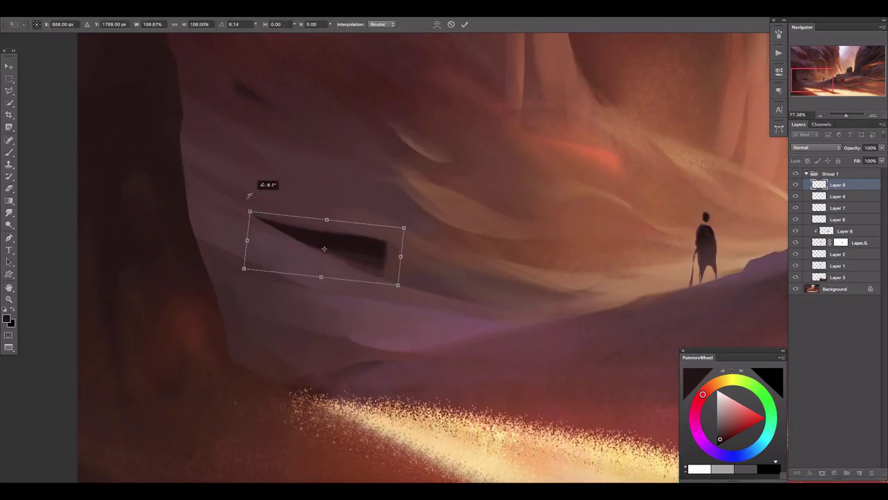
pyautogui.moveTo(248, 190); pyautogui.dragTo(259, 135)
pyautogui.press('Return')
pyautogui.moveTo(448, 243); pyautogui.dragTo(354, 221)
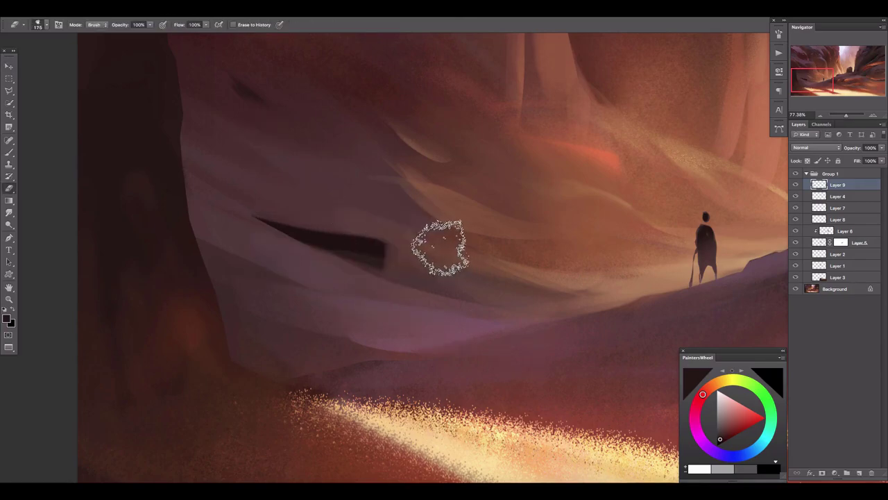
pyautogui.press(']')
pyautogui.press(']')
pyautogui.press(']')
# - Reshape the crevice into place and set Layer 9 opacity to 53%
pyautogui.press('v')
pyautogui.moveTo(306, 243); pyautogui.dragTo(281, 218)
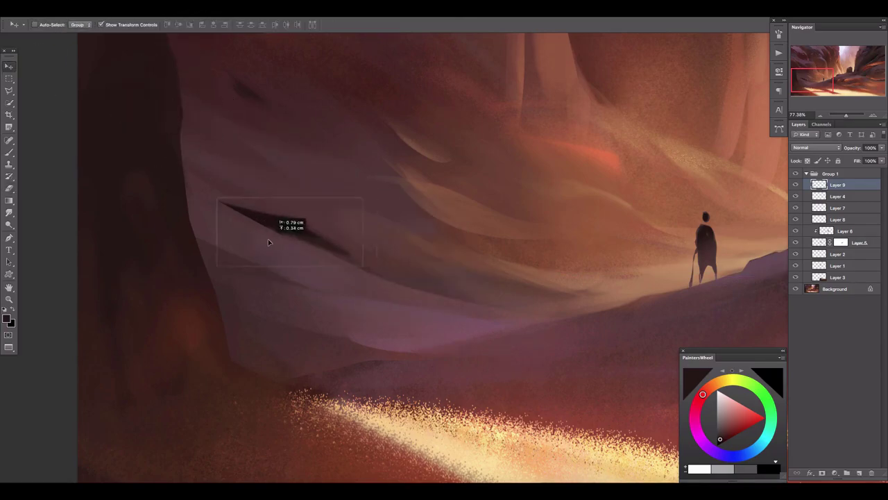
pyautogui.press('Return')
pyautogui.moveTo(881, 147)
pyautogui.mouseDown()
pyautogui.moveTo(848, 160)
pyautogui.moveTo(860, 160)
pyautogui.mouseUp()
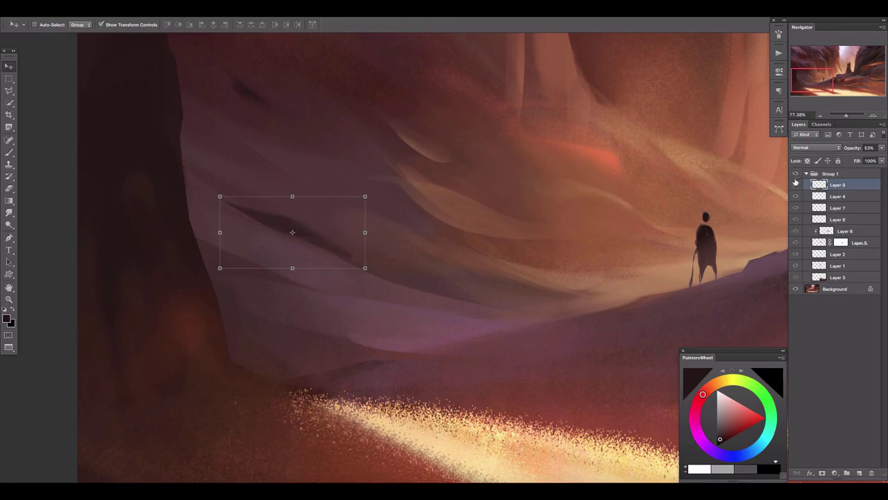
pyautogui.moveTo(812, 80); pyautogui.dragTo(841, 71)
pyautogui.moveTo(509, 223); pyautogui.dragTo(384, 210)
pyautogui.click(859, 473)
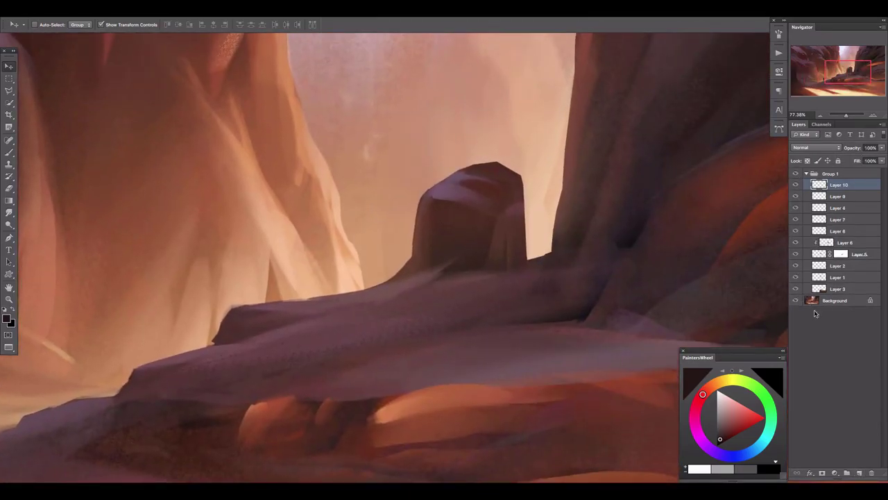
# - On a new layer, paint a light lavender highlight on the right cliff
pyautogui.click(848, 473)
pyautogui.moveTo(539, 194); pyautogui.dragTo(411, 452)
pyautogui.press('b')
pyautogui.keyDown('alt'); pyautogui.click(470, 226); pyautogui.keyUp('alt')
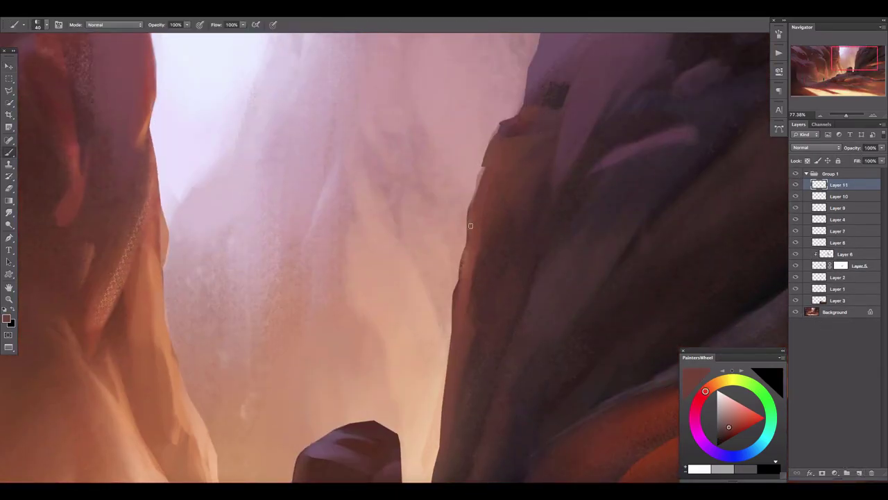
pyautogui.keyDown('alt'); pyautogui.click(513, 144); pyautogui.keyUp('alt')
pyautogui.moveTo(531, 130); pyautogui.dragTo(506, 141)
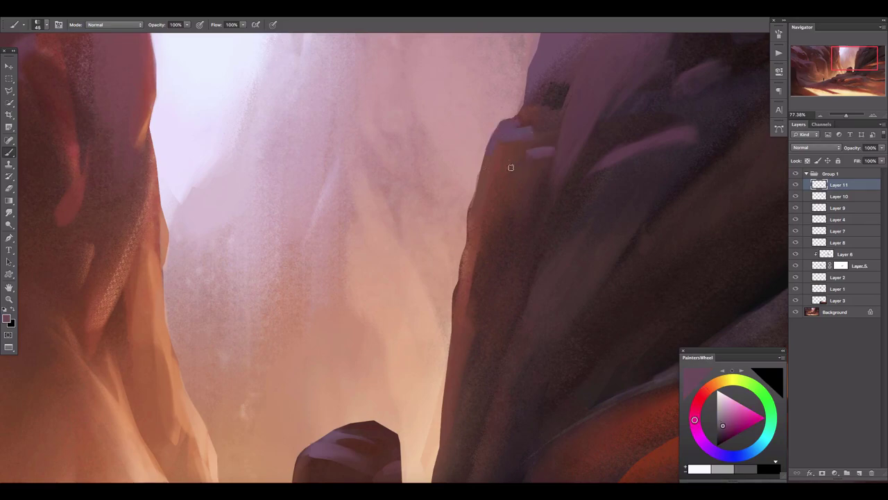
pyautogui.keyDown('alt'); pyautogui.click(519, 161); pyautogui.keyUp('alt')
# - Adjust the brush shape dynamics and pick a pinkish-purple paint colour
pyautogui.press('e')
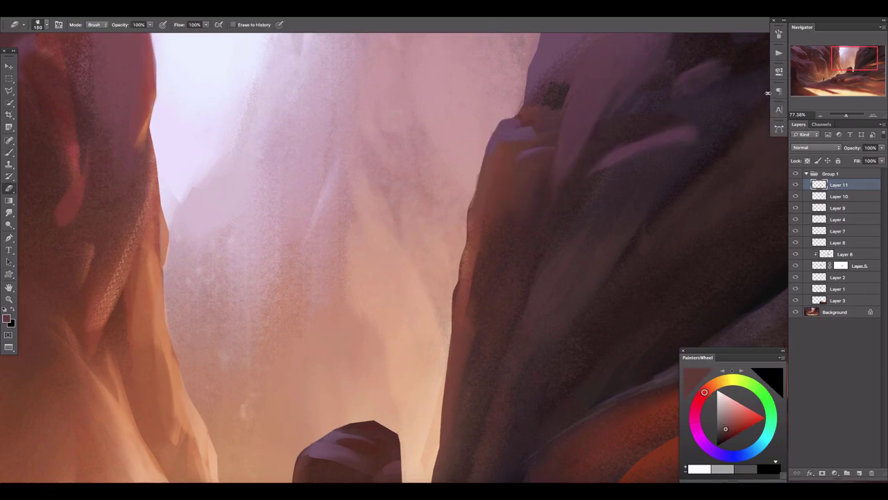
pyautogui.click(779, 34)
pyautogui.click(633, 61)
pyautogui.click(779, 34)
pyautogui.press('b')
pyautogui.keyDown('alt'); pyautogui.click(561, 167); pyautogui.keyUp('alt')
# - Paint light pinkish-purple strokes along the rock block's edge
pyautogui.moveTo(602, 195); pyautogui.dragTo(587, 127)
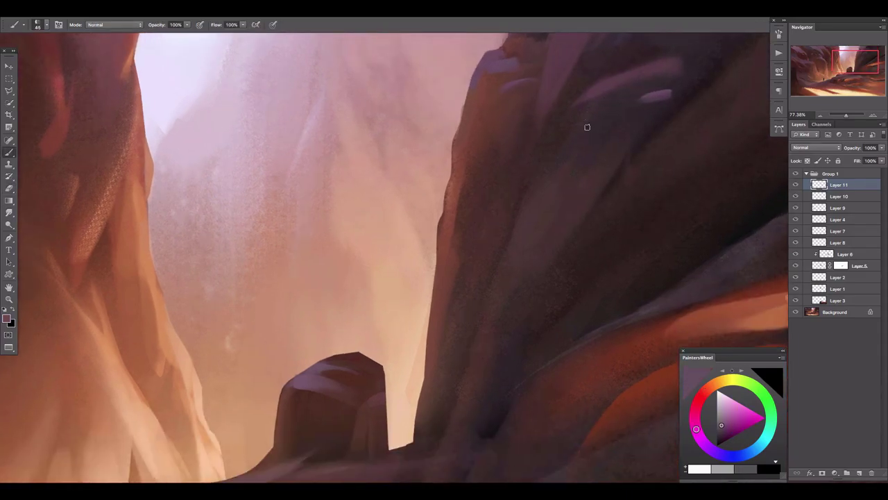
pyautogui.moveTo(472, 417); pyautogui.dragTo(569, 264)
pyautogui.moveTo(613, 166); pyautogui.dragTo(548, 205)
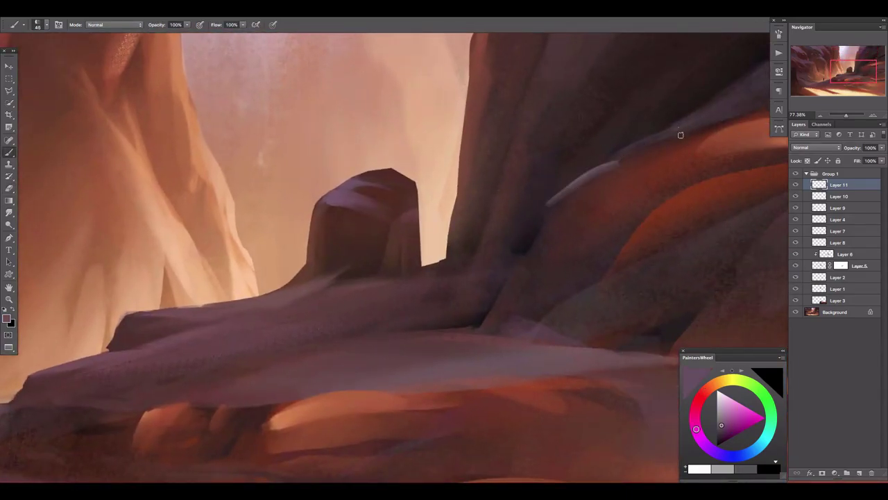
pyautogui.moveTo(680, 134); pyautogui.dragTo(594, 164)
pyautogui.moveTo(666, 205); pyautogui.dragTo(580, 237)
# - Paint an orange highlight on the right cliff and soften it with the eraser
pyautogui.press('e')
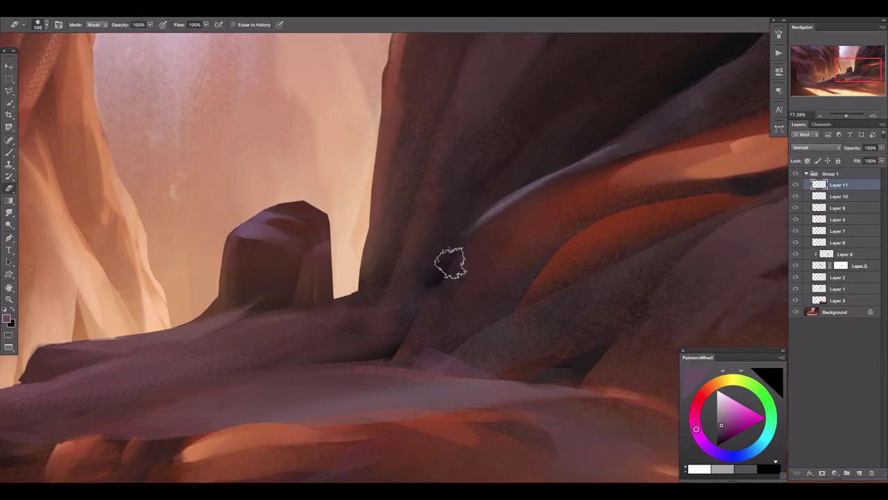
pyautogui.moveTo(225, 395)
pyautogui.mouseDown()
pyautogui.moveTo(419, 231)
pyautogui.moveTo(246, 290)
pyautogui.mouseUp()
pyautogui.keyDown('alt'); pyautogui.click(535, 135); pyautogui.keyUp('alt')
pyautogui.moveTo(534, 156); pyautogui.dragTo(598, 96)
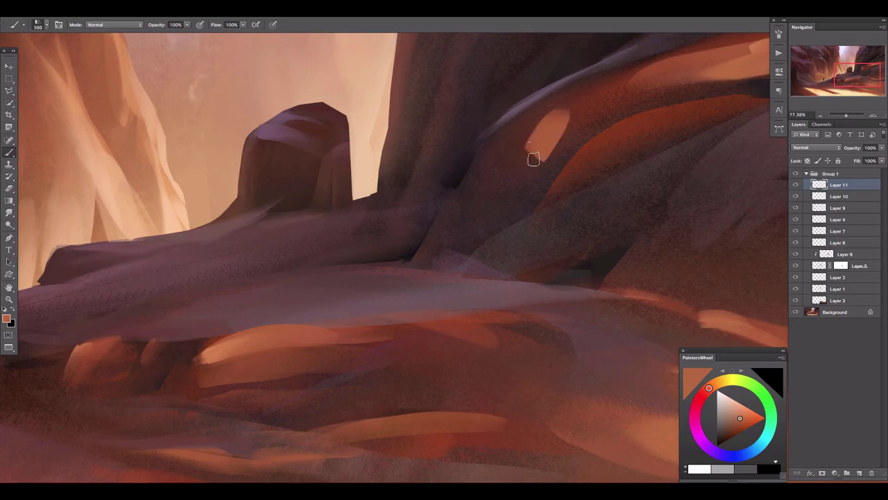
pyautogui.moveTo(595, 182); pyautogui.dragTo(588, 119)
pyautogui.press(']')
pyautogui.press(']')
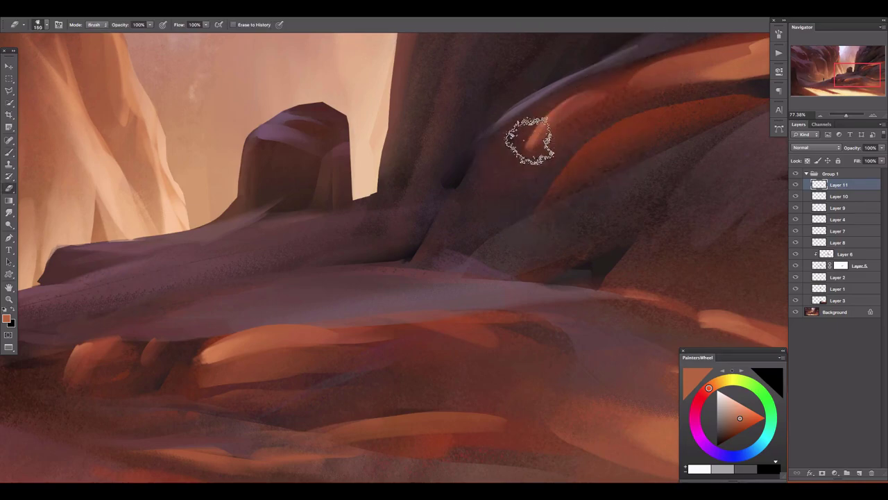
# - On another new layer, paint a light peach stroke along the cliff edge
pyautogui.click(859, 473)
pyautogui.moveTo(389, 224); pyautogui.dragTo(540, 91)
pyautogui.press('b')
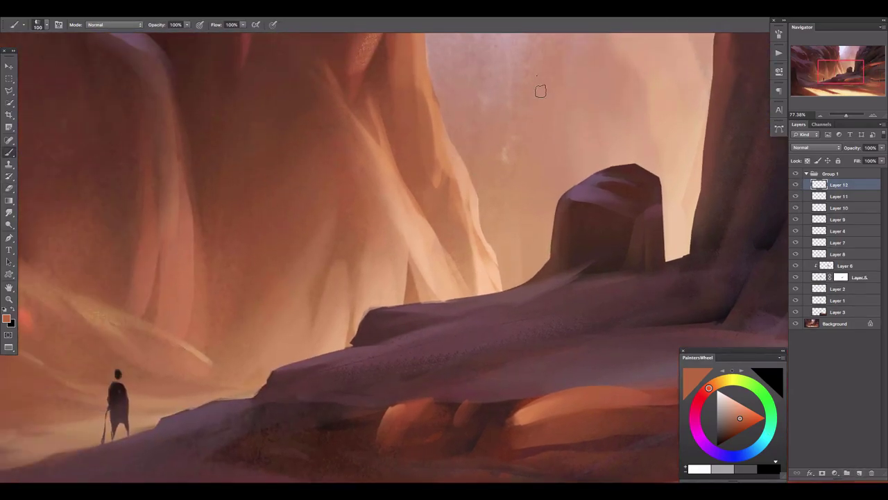
pyautogui.keyDown('alt'); pyautogui.click(442, 197); pyautogui.keyUp('alt')
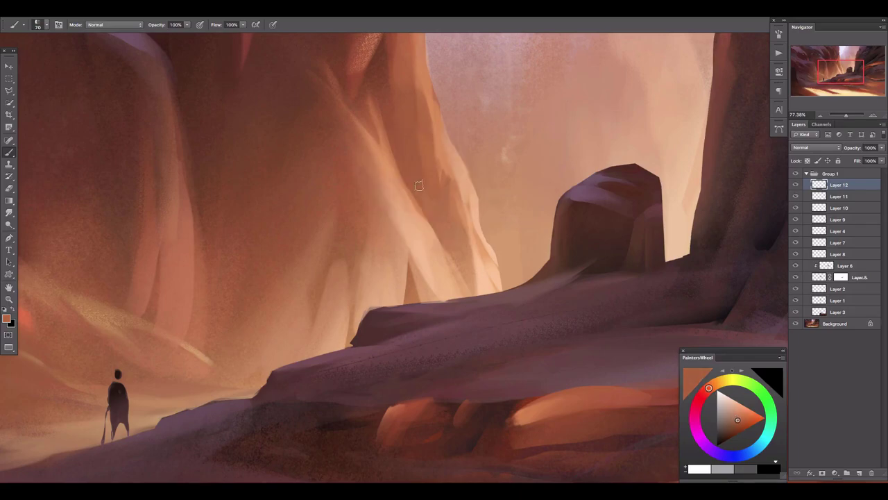
pyautogui.keyDown('alt'); pyautogui.click(456, 152); pyautogui.keyUp('alt')
pyautogui.moveTo(432, 199); pyautogui.dragTo(449, 304)
pyautogui.press('[')
pyautogui.press('[')
pyautogui.press('[')
pyautogui.moveTo(444, 106); pyautogui.dragTo(437, 208)
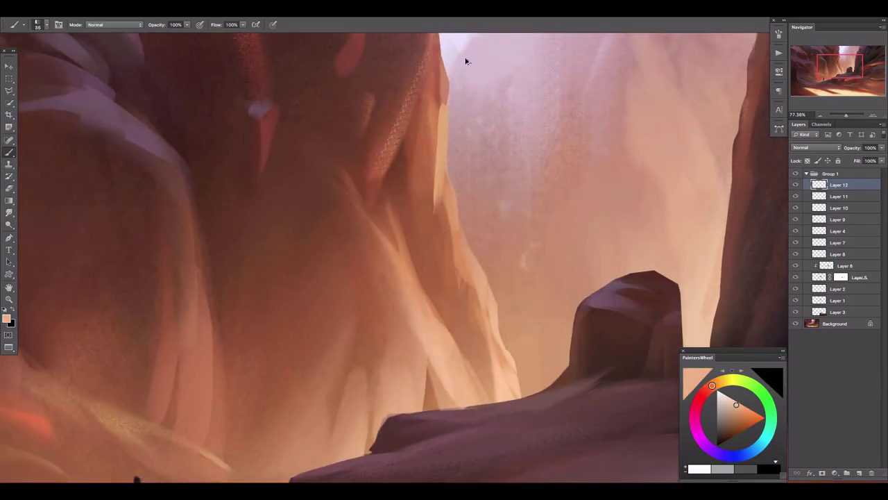
# - Redo the cliff-edge light with a smaller brush and slightly different tone beside the rock block
pyautogui.hotkey('ctrl', 'z')
pyautogui.press('[')
pyautogui.hotkey('ctrl', 'z')
pyautogui.hotkey('ctrl', 'z')
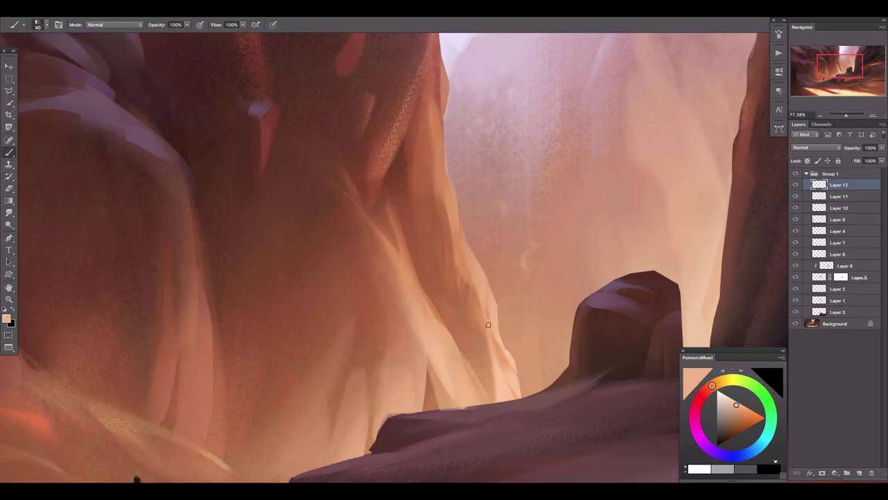
pyautogui.moveTo(488, 325); pyautogui.dragTo(452, 235)
pyautogui.hotkey('ctrl', 'z')
pyautogui.keyDown('alt'); pyautogui.click(520, 215); pyautogui.keyUp('alt')
pyautogui.moveTo(489, 325); pyautogui.dragTo(435, 202)
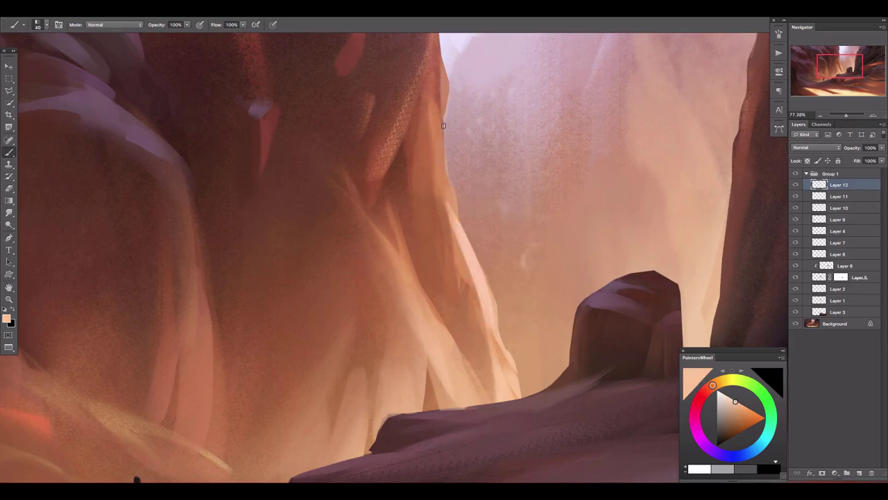
# - Enlarge the eraser, add a new layer, and make a Select > Color Range selection
pyautogui.press('e')
pyautogui.press(']')
pyautogui.press(']')
pyautogui.press(']')
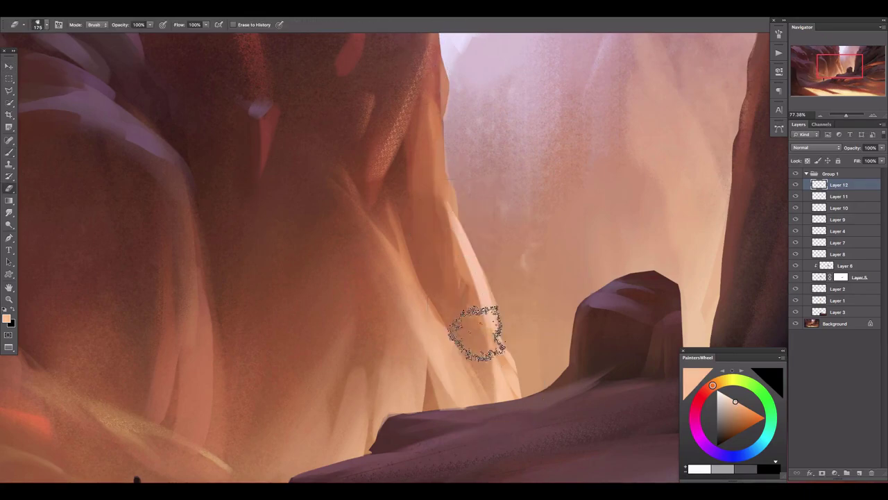
pyautogui.press(']')
pyautogui.press(']')
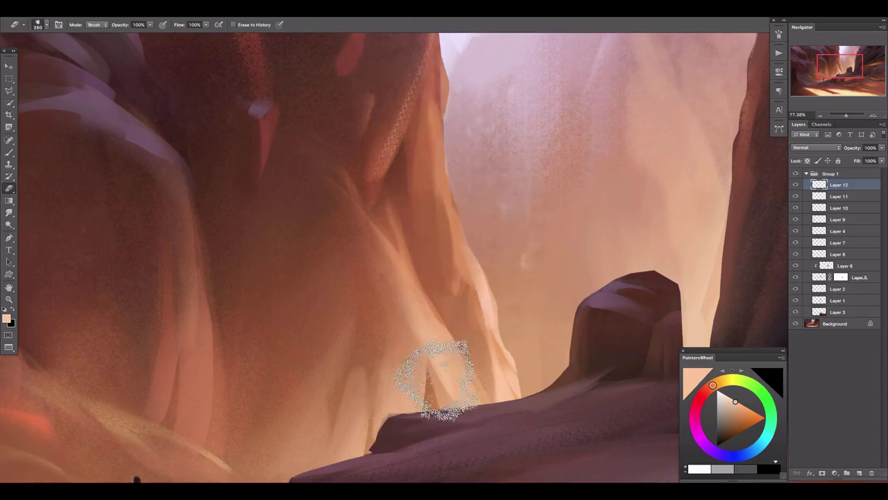
pyautogui.press('[')
pyautogui.press('[')
pyautogui.click(859, 473)
pyautogui.click(187, 8)
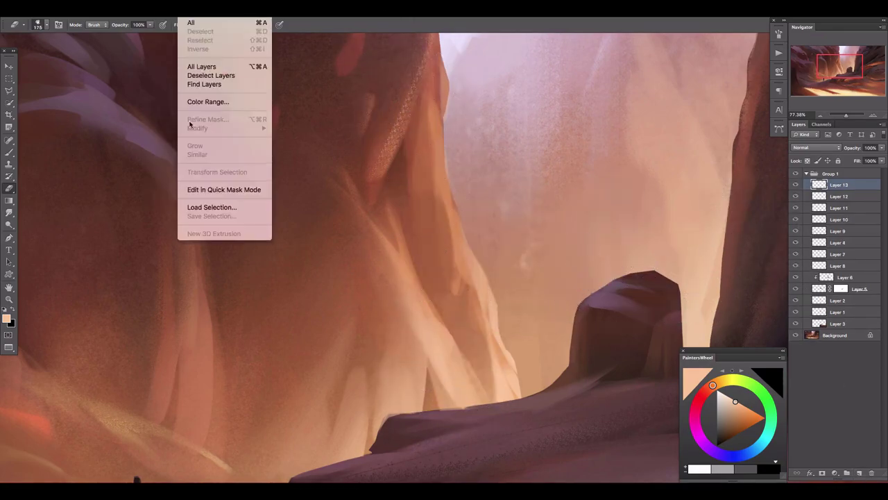
pyautogui.click(207, 102)
pyautogui.press('Return')
# - Clear the selection, shrink the eraser, and add a new layer beside the walker
pyautogui.press('b')
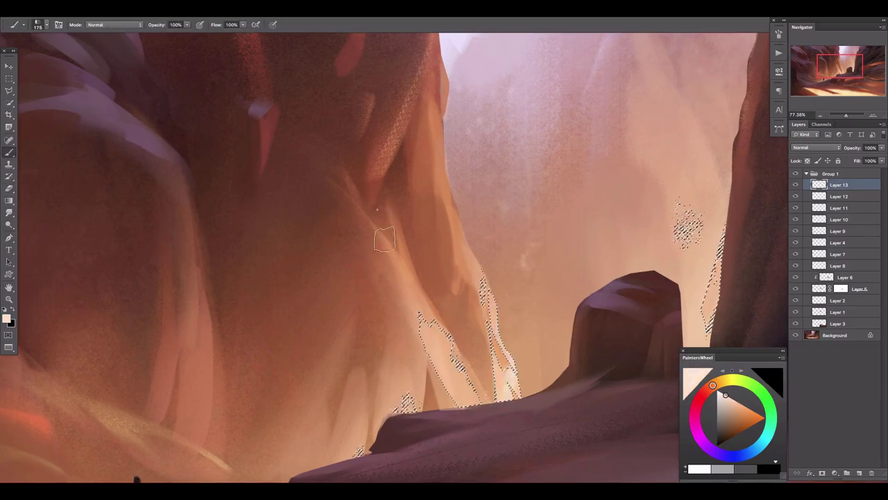
pyautogui.scroll(-3, 492, 353)
pyautogui.hotkey('ctrl', 'd')
pyautogui.press('e')
pyautogui.press('[')
pyautogui.press('[')
pyautogui.press('[')
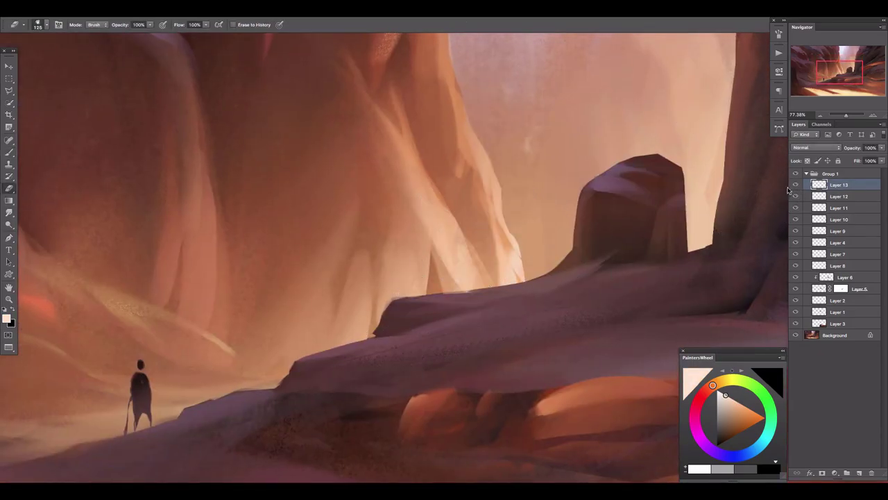
pyautogui.moveTo(635, 271); pyautogui.dragTo(571, 242)
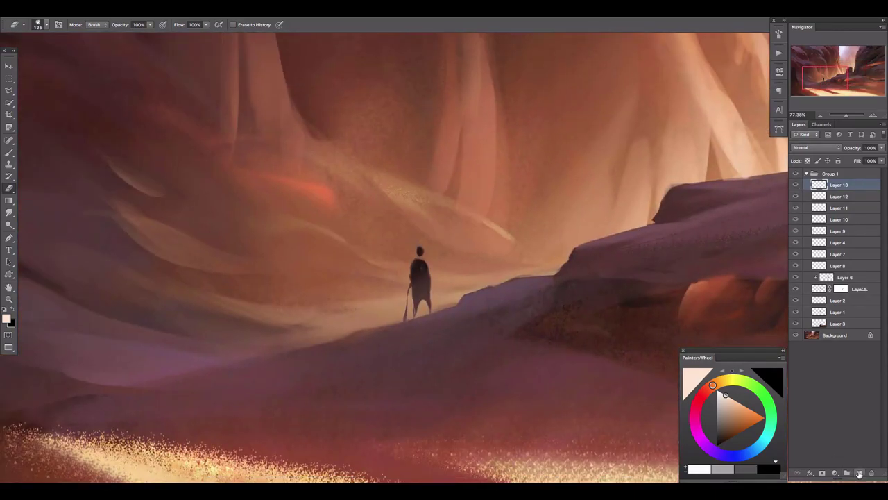
pyautogui.click(859, 473)
# - Outline a hatted figure with the Polygonal Lasso and fill it dark
pyautogui.scroll(3, 482, 259)
pyautogui.press('l')
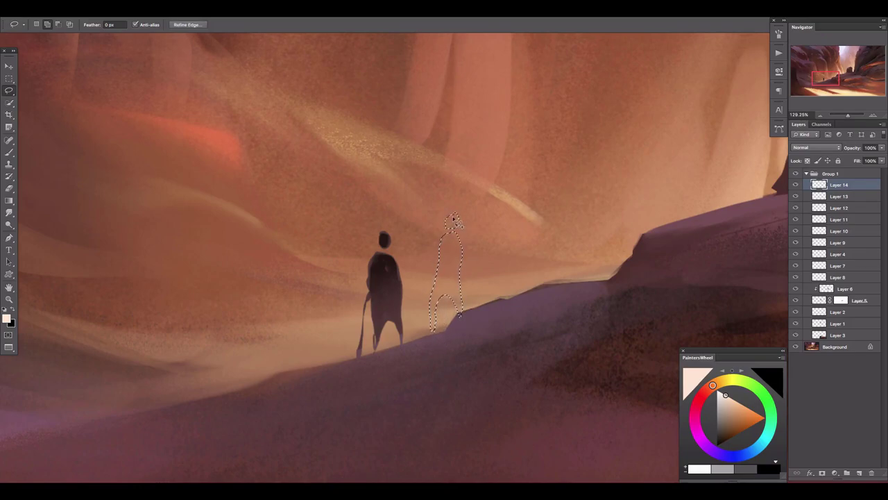
pyautogui.moveTo(428, 227)
pyautogui.mouseDown()
pyautogui.moveTo(479, 223)
pyautogui.moveTo(444, 327)
pyautogui.mouseUp()
pyautogui.press('b')
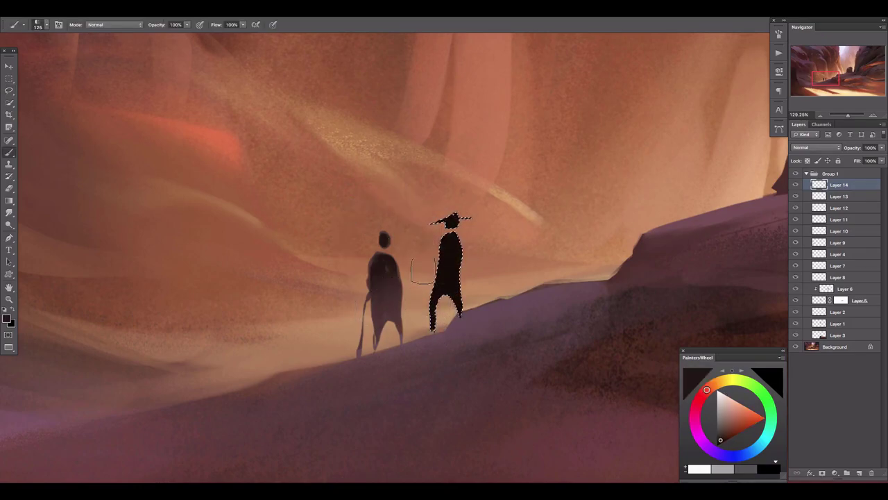
pyautogui.hotkey('ctrl', 'd')
# - Free Transform the figure, then move and slightly rotate it beside the walker
pyautogui.hotkey('ctrl', 't')
pyautogui.moveTo(456, 196); pyautogui.dragTo(457, 217)
pyautogui.press('Return')
pyautogui.press('e')
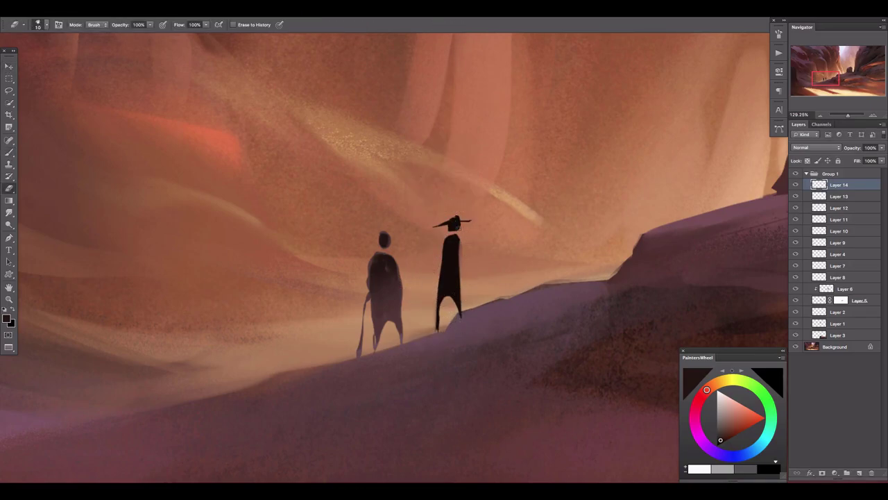
pyautogui.press('v')
pyautogui.moveTo(437, 256)
pyautogui.mouseDown()
pyautogui.moveTo(471, 244)
pyautogui.moveTo(305, 291)
pyautogui.moveTo(434, 275)
pyautogui.moveTo(419, 269)
pyautogui.mouseUp()
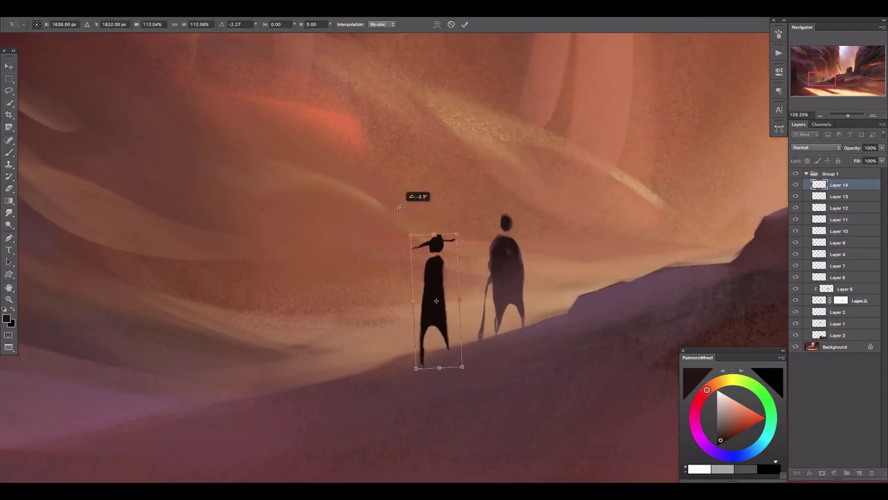
pyautogui.press('e')
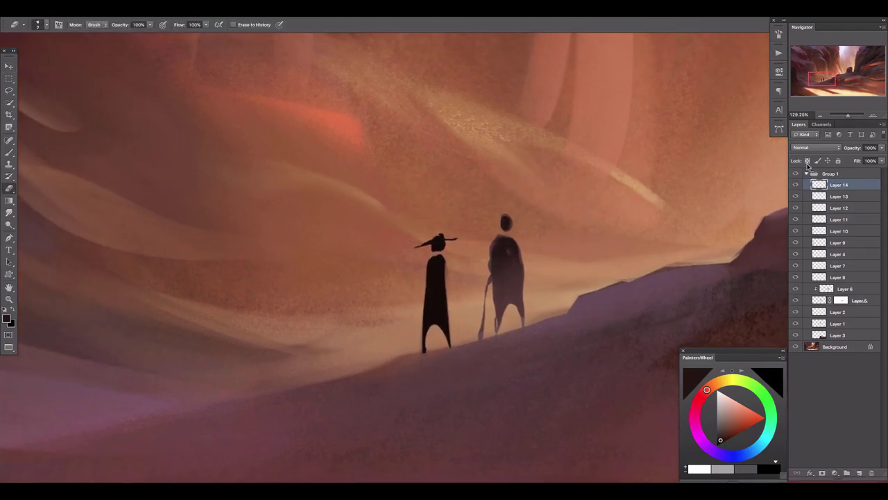
# - Lock the figure layer's transparency and lighten the figure's body
pyautogui.click(807, 160)
pyautogui.press('b')
pyautogui.moveTo(435, 277); pyautogui.dragTo(439, 340)
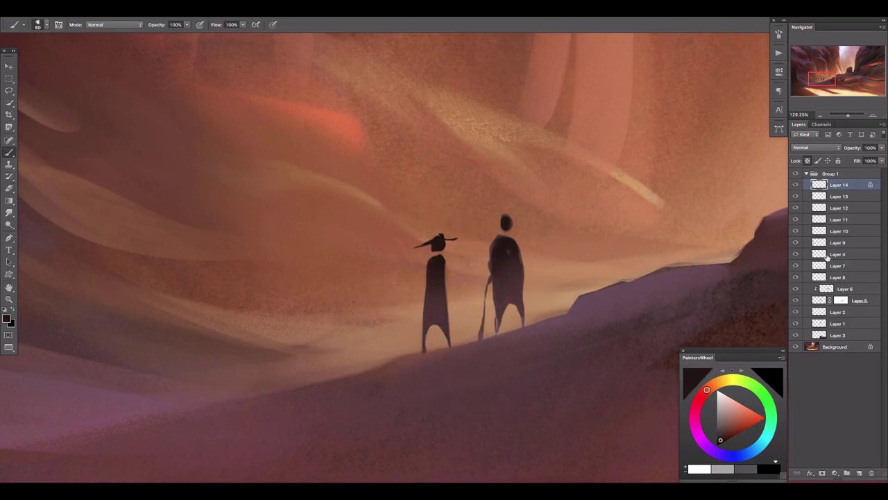
# - On a new layer, paint out the walker's stick with sampled tan ground colour
pyautogui.hotkey('ctrl', 'shift', 'alt', 'n')
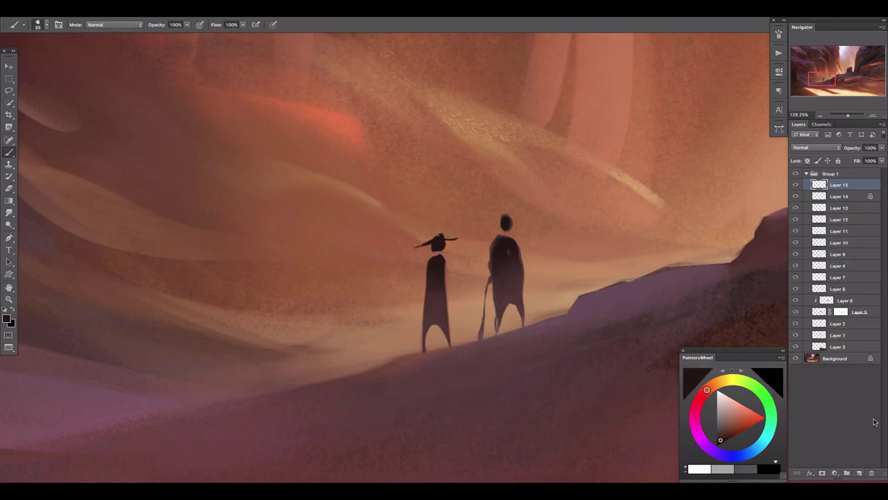
pyautogui.keyDown('alt'); pyautogui.click(482, 279); pyautogui.keyUp('alt')
pyautogui.moveTo(487, 276); pyautogui.dragTo(480, 338)
pyautogui.keyDown('alt'); pyautogui.click(480, 284); pyautogui.keyUp('alt')
pyautogui.keyDown('alt'); pyautogui.click(471, 325); pyautogui.keyUp('alt')
pyautogui.press(']')
pyautogui.keyDown('alt'); pyautogui.click(440, 275); pyautogui.keyUp('alt')
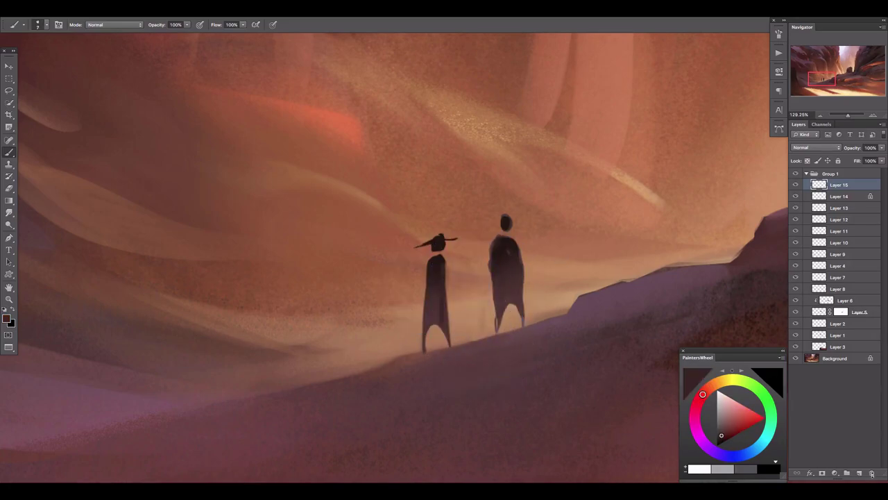
# - On another new layer, lasso and paint the left figure's torso, then zoom out
pyautogui.hotkey('ctrl', 'shift', 'alt', 'n')
pyautogui.scroll(-1, 402, 264)
pyautogui.press('l')
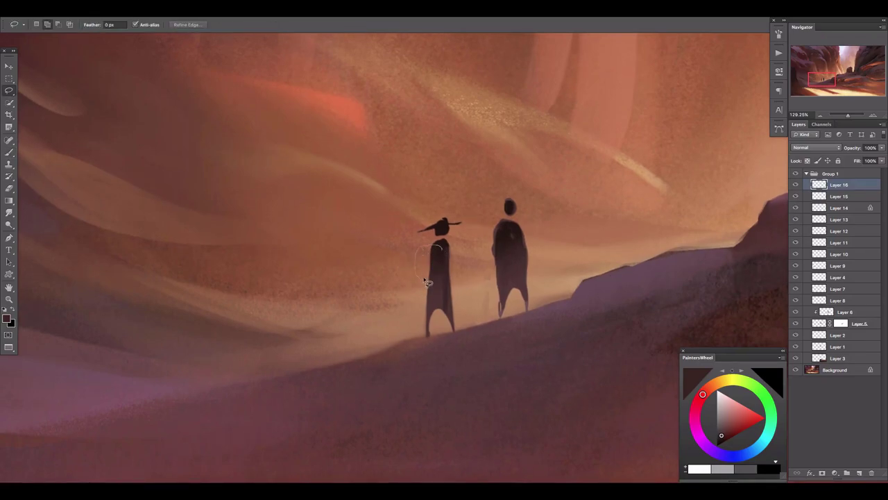
pyautogui.moveTo(427, 283); pyautogui.dragTo(424, 284)
pyautogui.press('b')
pyautogui.hotkey('ctrl', 'd')
pyautogui.press('e')
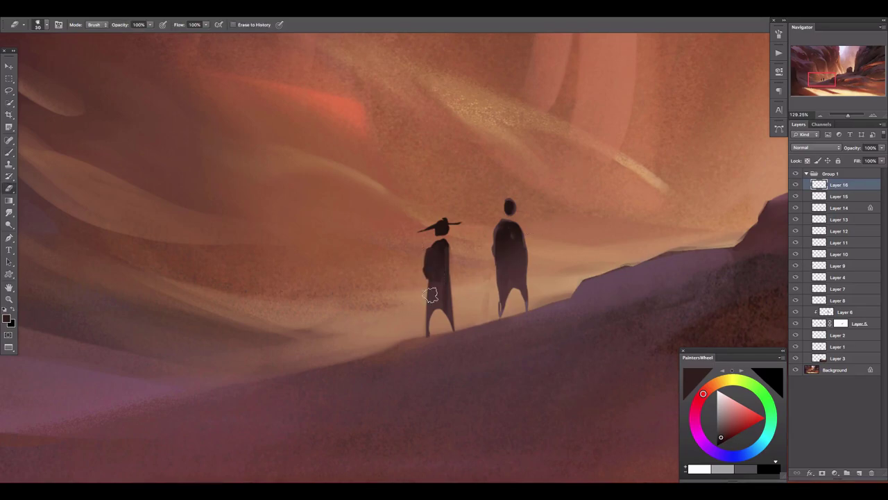
pyautogui.moveTo(848, 115); pyautogui.dragTo(843, 119)
pyautogui.press('v')
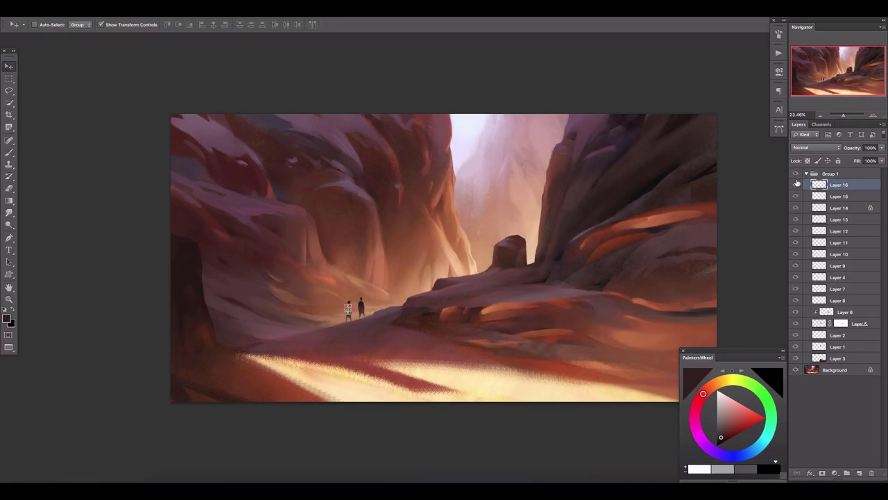
# - On a new layer, paint a soft light peach glow into the sky gap
pyautogui.click(859, 472)
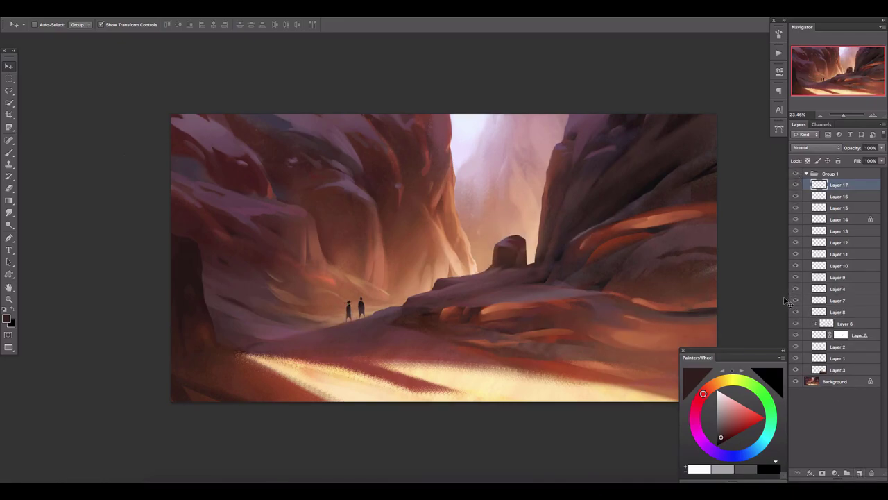
pyautogui.scroll(5, 535, 186)
pyautogui.press('b')
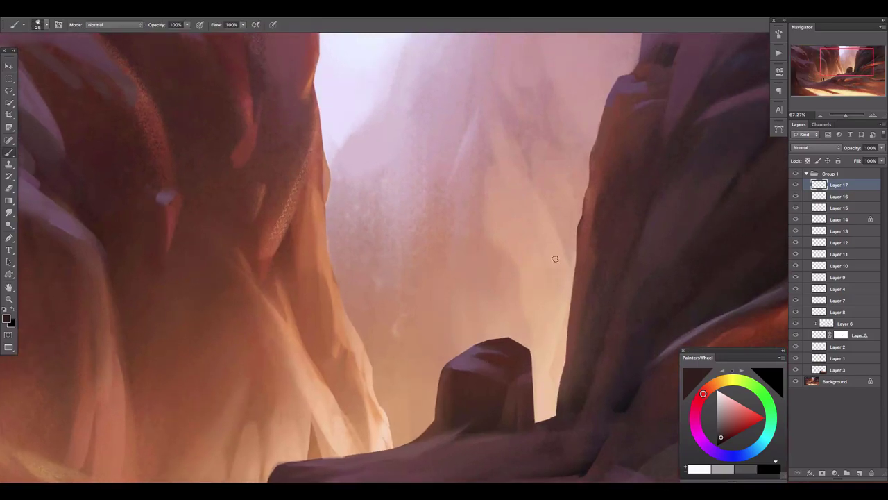
pyautogui.keyDown('alt'); pyautogui.click(380, 433); pyautogui.keyUp('alt')
pyautogui.moveTo(491, 225)
pyautogui.mouseDown()
pyautogui.moveTo(512, 257)
pyautogui.moveTo(505, 229)
pyautogui.mouseUp()
pyautogui.press(']')
pyautogui.press(']')
pyautogui.press(']')
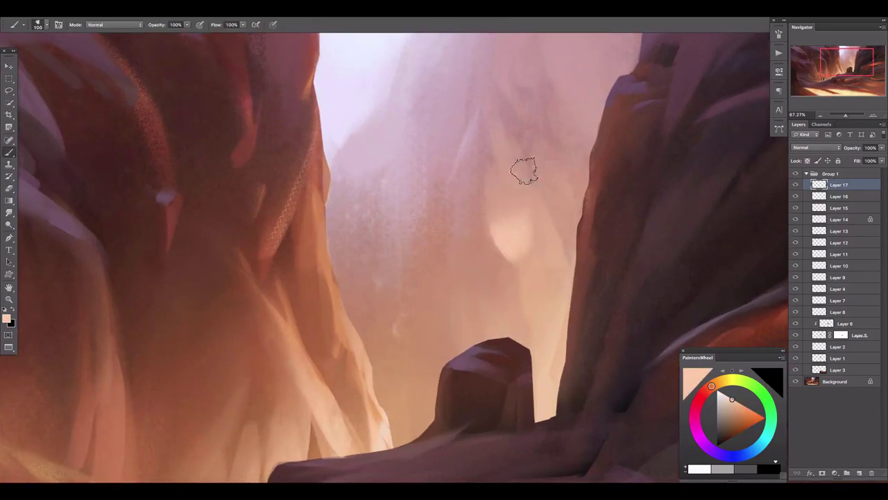
pyautogui.moveTo(531, 139); pyautogui.dragTo(503, 160)
# - Erase part of the glow, fade Layer 17 to 63%, and add empty Layer 18
pyautogui.press('e')
pyautogui.moveTo(512, 125)
pyautogui.mouseDown()
pyautogui.moveTo(546, 169)
pyautogui.moveTo(525, 183)
pyautogui.mouseUp()
pyautogui.moveTo(882, 147); pyautogui.dragTo(814, 170)
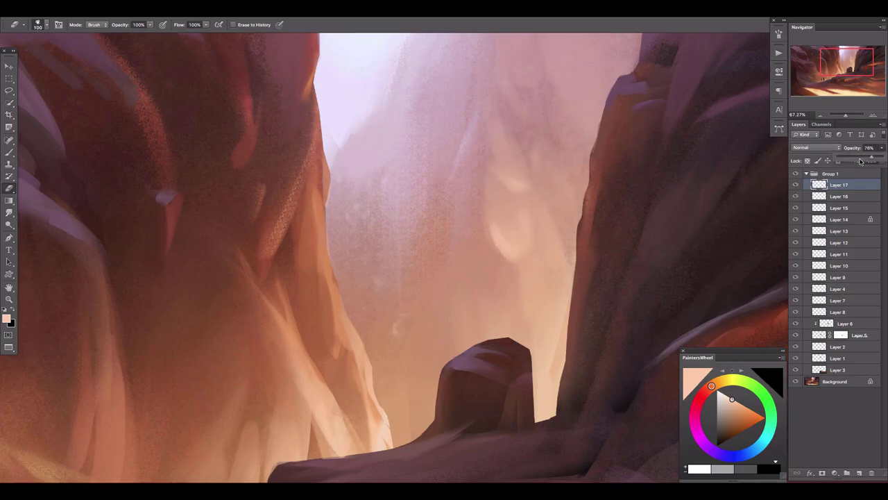
pyautogui.click(844, 116)
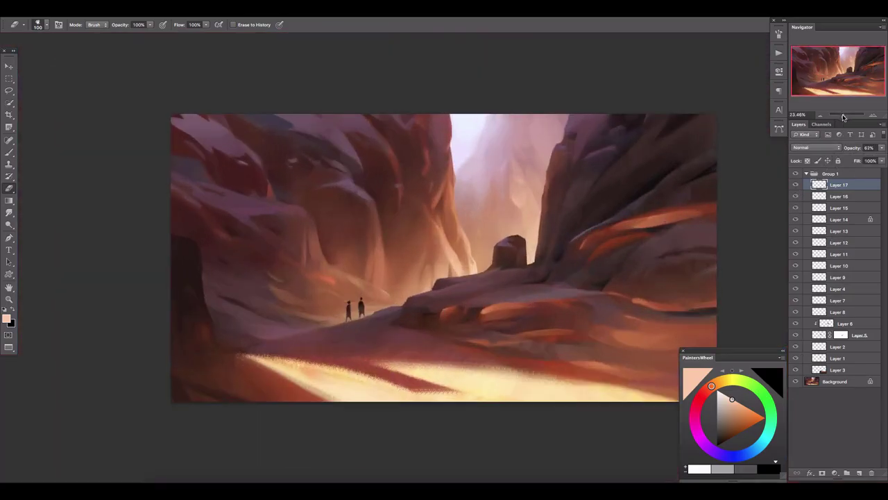
pyautogui.click(861, 472)
pyautogui.scroll(3, 379, 309)
# - In greyscale view, lasso the foreground slope and shade it dark red
pyautogui.hotkey('ctrl', 'y')
pyautogui.press('l')
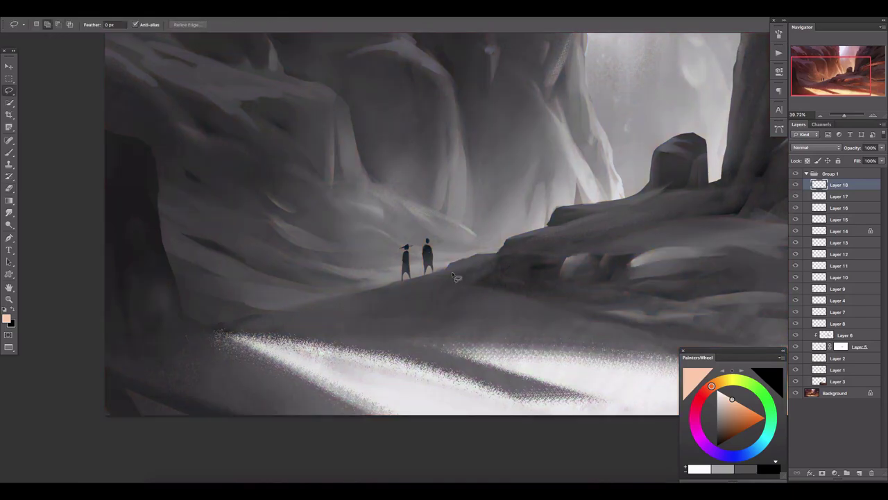
pyautogui.moveTo(323, 303); pyautogui.dragTo(177, 338)
pyautogui.press('b')
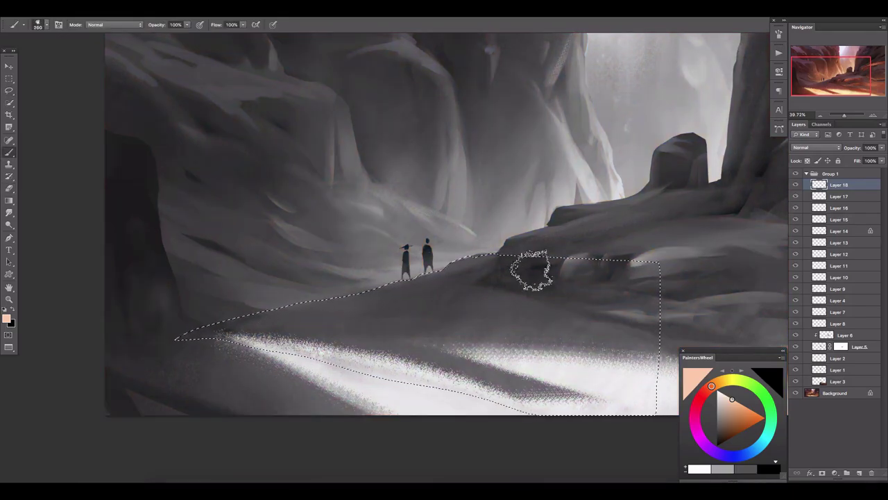
pyautogui.keyDown('alt'); pyautogui.click(407, 247); pyautogui.keyUp('alt')
pyautogui.moveTo(223, 291)
pyautogui.mouseDown()
pyautogui.moveTo(476, 313)
pyautogui.moveTo(639, 277)
pyautogui.mouseUp()
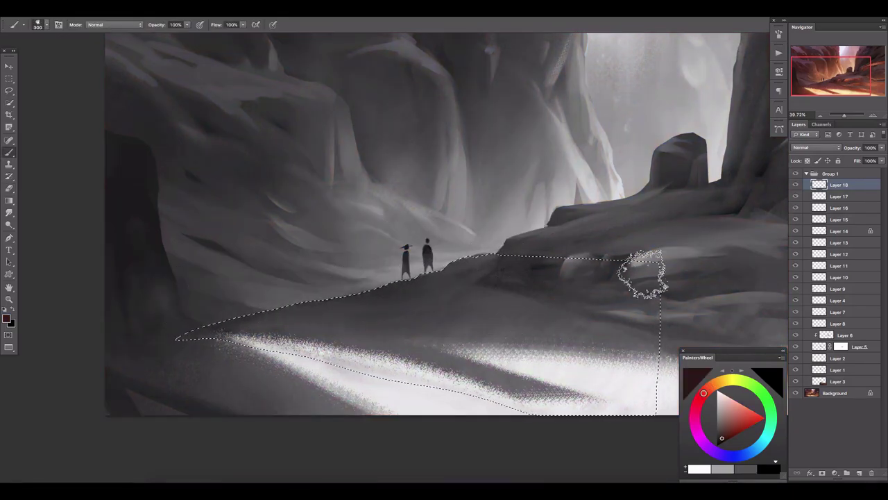
pyautogui.hotkey('ctrl', 'd')
pyautogui.hotkey('ctrl', 'y')
# - Fade Layer 18 to about half opacity and zoom out to check
pyautogui.press('[')
pyautogui.press('[')
pyautogui.moveTo(881, 147); pyautogui.dragTo(861, 161)
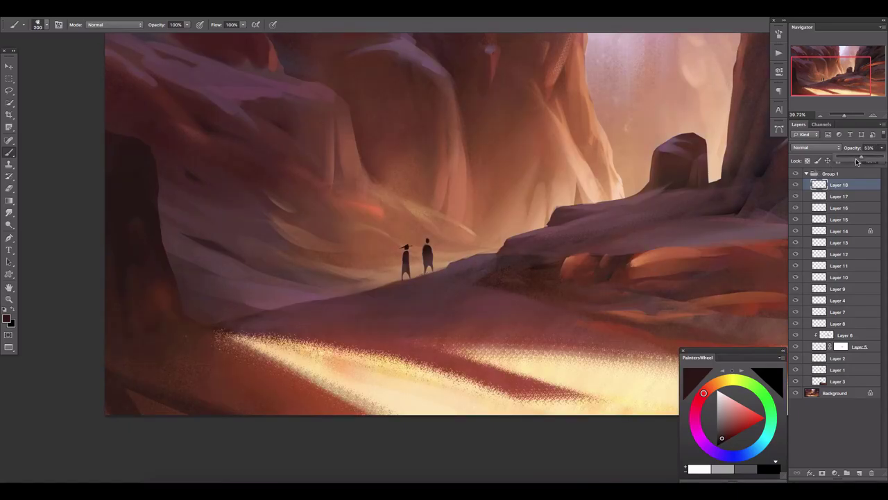
pyautogui.press('e')
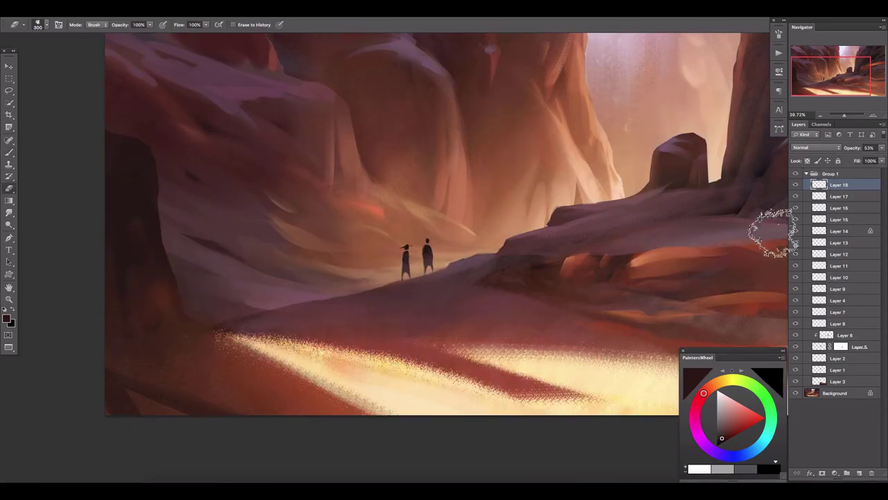
pyautogui.moveTo(841, 116)
pyautogui.mouseDown()
pyautogui.moveTo(825, 115)
pyautogui.moveTo(843, 115)
pyautogui.mouseUp()
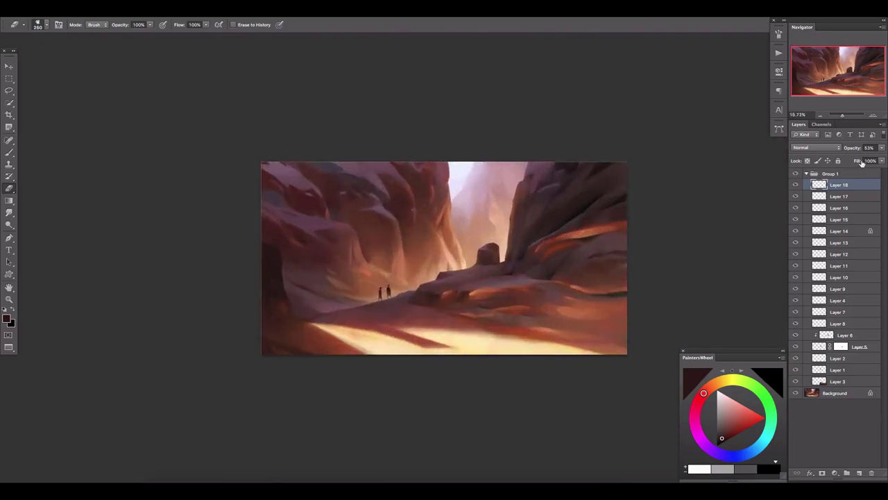
pyautogui.moveTo(882, 147); pyautogui.dragTo(858, 159)
# - Add Layers 19 and 20 and paint light peach on the foreground path
pyautogui.click(859, 473)
pyautogui.click(859, 472)
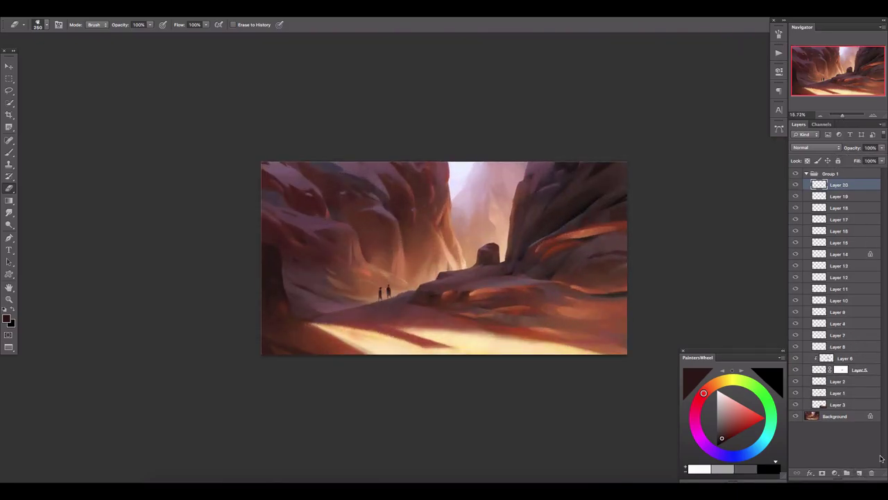
pyautogui.press('b')
pyautogui.keyDown('alt'); pyautogui.click(331, 323); pyautogui.keyUp('alt')
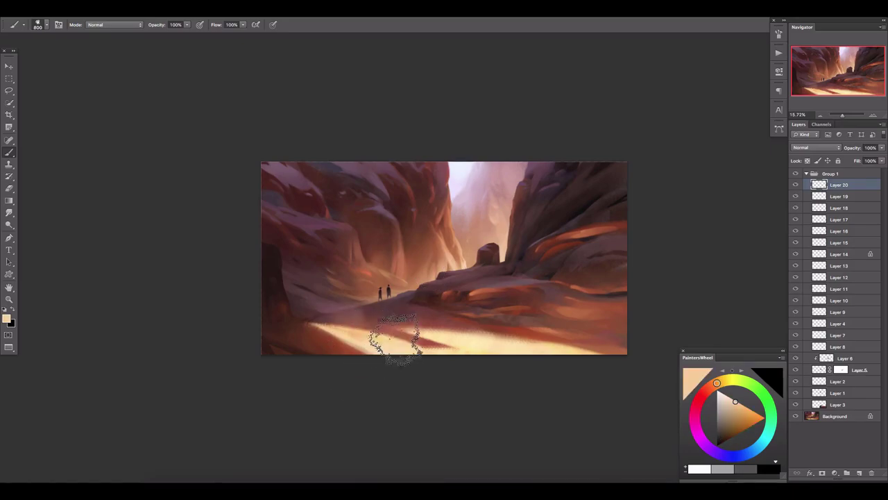
pyautogui.press(']')
pyautogui.press('[')
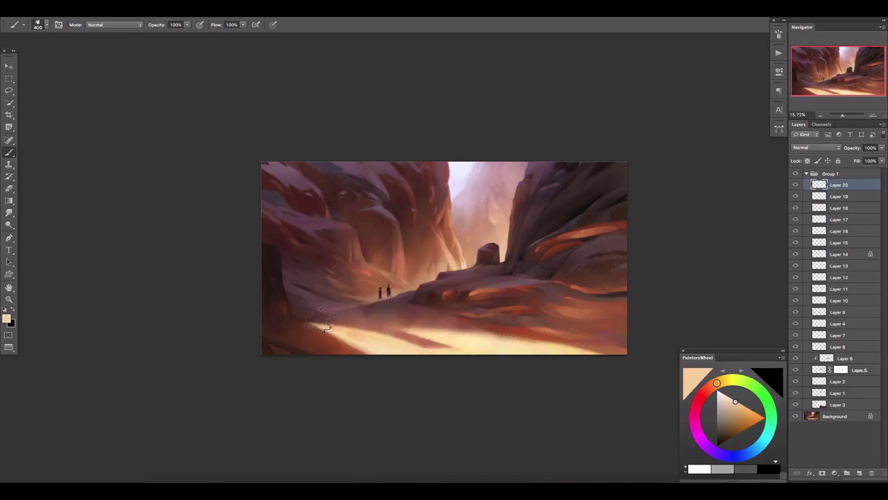
# - Apply Gaussian Blur to the peach layer, fade Layer 20 to 72%, and add Layer 21
pyautogui.click(219, 9)
pyautogui.click(331, 190)
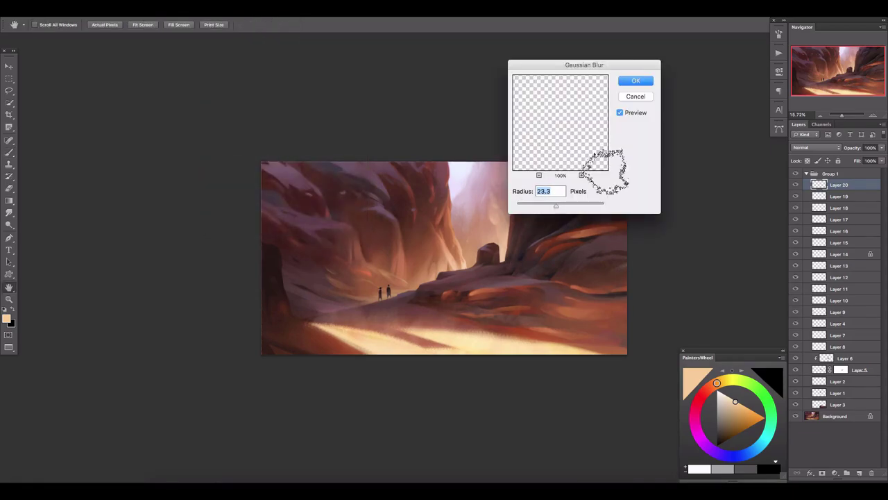
pyautogui.press('Return')
pyautogui.press('[')
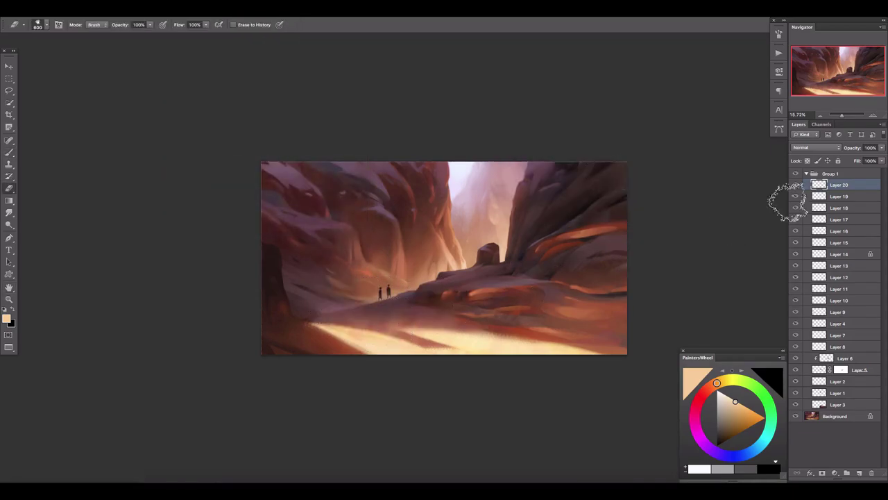
pyautogui.moveTo(881, 147); pyautogui.dragTo(873, 162)
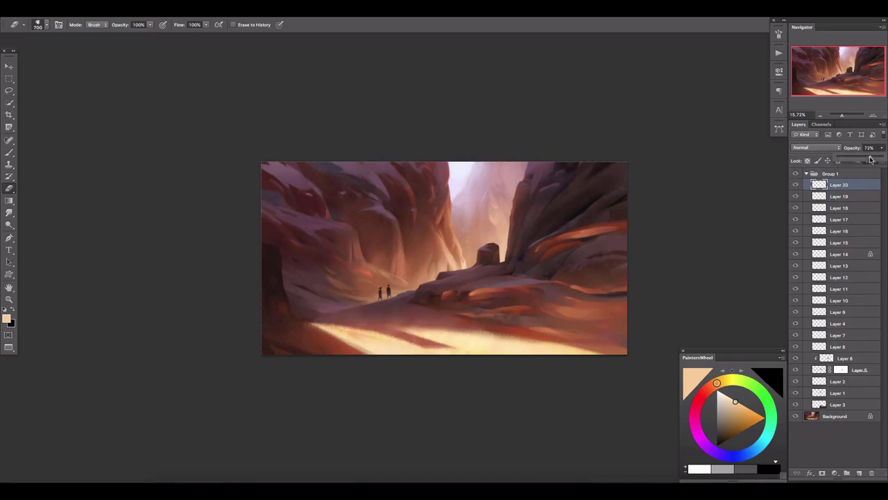
pyautogui.click(859, 475)
pyautogui.click(188, 7)
# - Select the bright path by colour range, paint white highlights, flip the canvas, and fade Layer 21 to about 73%
pyautogui.click(209, 102)
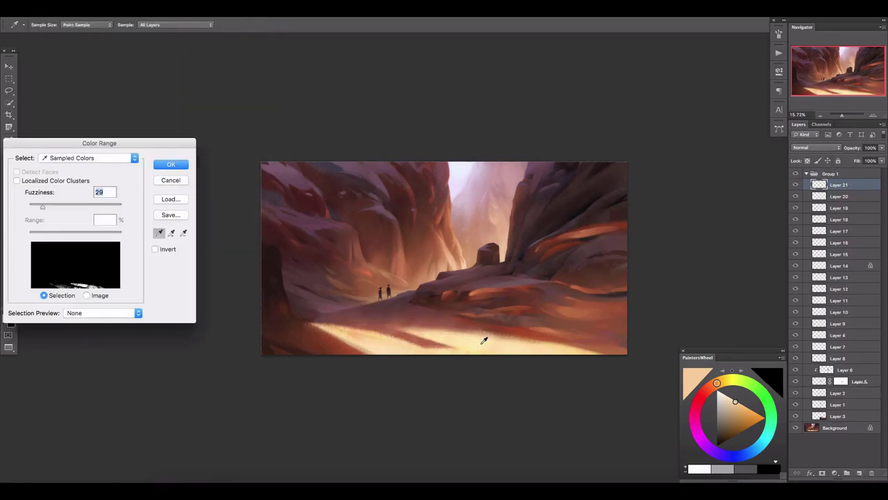
pyautogui.press('Return')
pyautogui.press('b')
pyautogui.click(725, 399)
pyautogui.hotkey('ctrl', 'd')
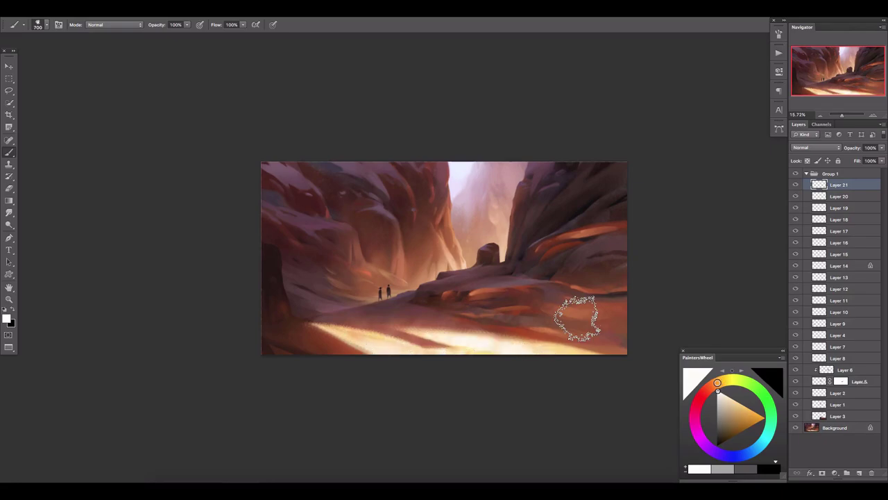
pyautogui.press('h')
pyautogui.moveTo(879, 155); pyautogui.dragTo(854, 164)
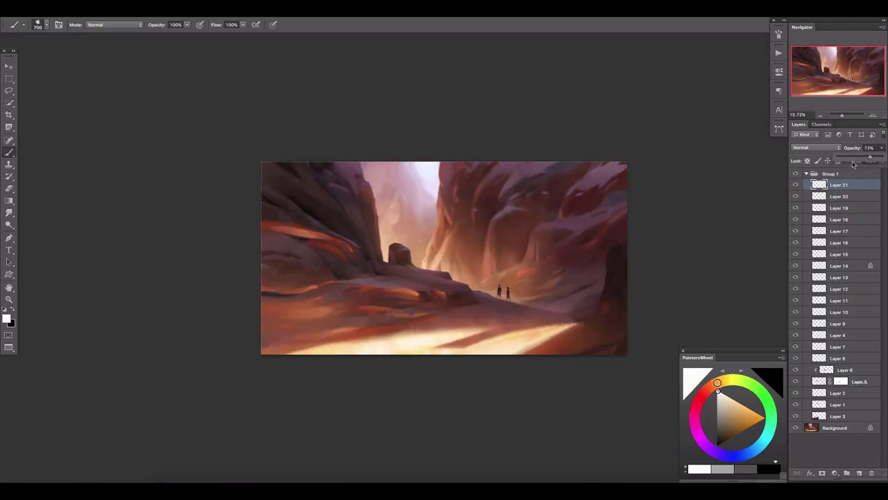
# - Add an Overlay Layer 22 with a light peach glow, faded almost completely
pyautogui.click(859, 473)
pyautogui.click(816, 147)
pyautogui.click(808, 247)
pyautogui.moveTo(353, 285); pyautogui.dragTo(430, 340)
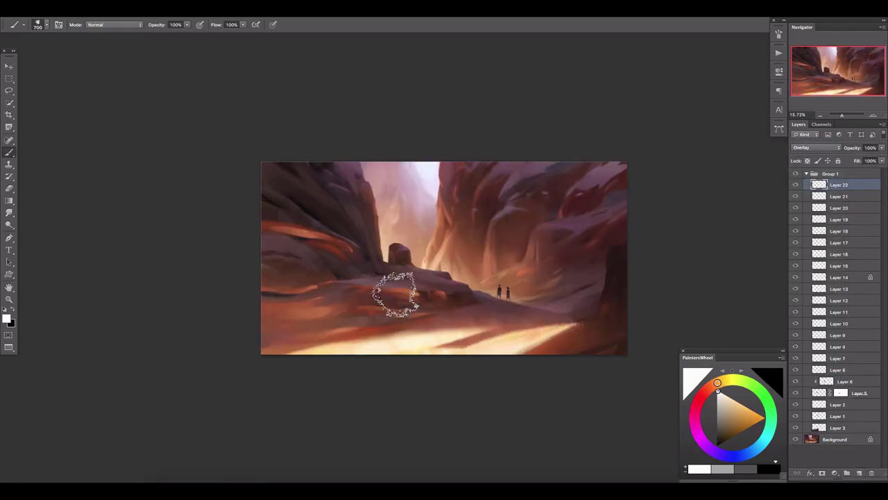
pyautogui.keyDown('alt'); pyautogui.click(431, 340); pyautogui.keyUp('alt')
pyautogui.press(']')
pyautogui.press(']')
pyautogui.press(']')
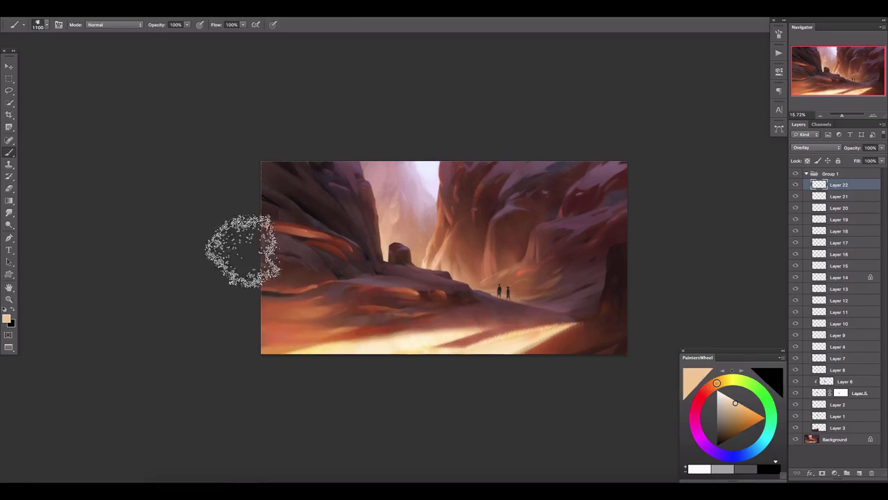
pyautogui.press('[')
pyautogui.press('[')
pyautogui.press('[')
pyautogui.moveTo(882, 148); pyautogui.dragTo(840, 158)
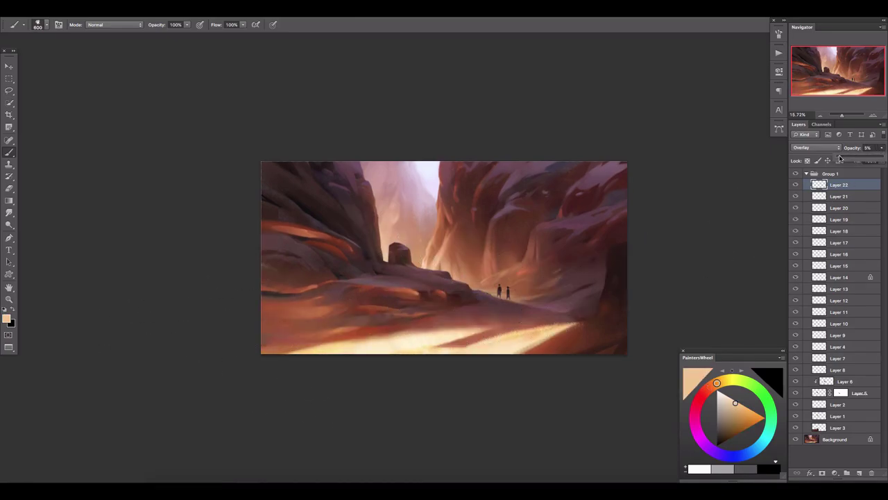
# - Shade with dark red-brown rock colours on a faded Darken Layer 23, then add Layers 24 and 25
pyautogui.click(859, 473)
pyautogui.click(815, 147)
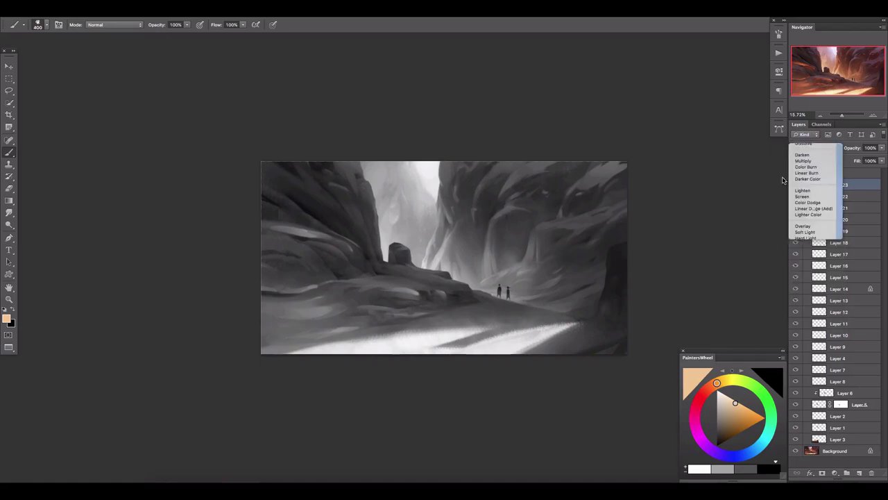
pyautogui.click(811, 163)
pyautogui.press('[')
pyautogui.press('[')
pyautogui.press('[')
pyautogui.press('[')
pyautogui.keyDown('alt'); pyautogui.click(327, 247); pyautogui.keyUp('alt')
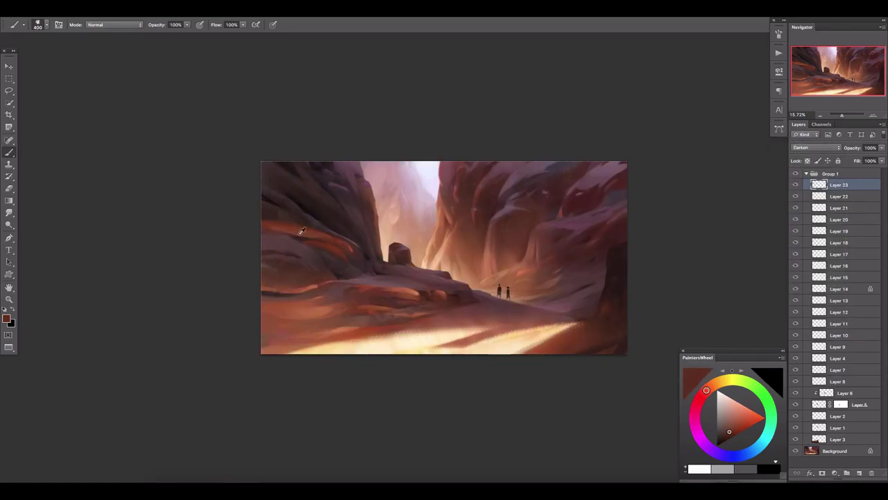
pyautogui.keyDown('alt'); pyautogui.click(302, 231); pyautogui.keyUp('alt')
pyautogui.press('[')
pyautogui.press('[')
pyautogui.keyDown('alt'); pyautogui.click(327, 234); pyautogui.keyUp('alt')
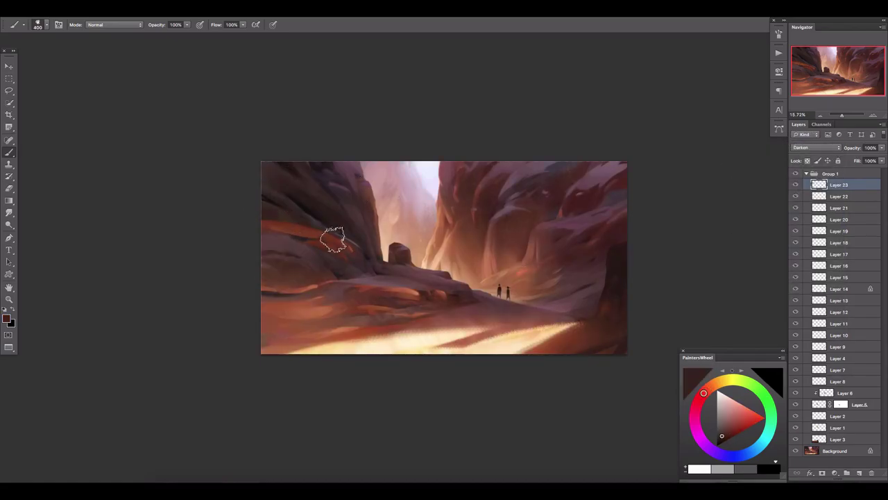
pyautogui.press(']')
pyautogui.moveTo(882, 147); pyautogui.dragTo(846, 161)
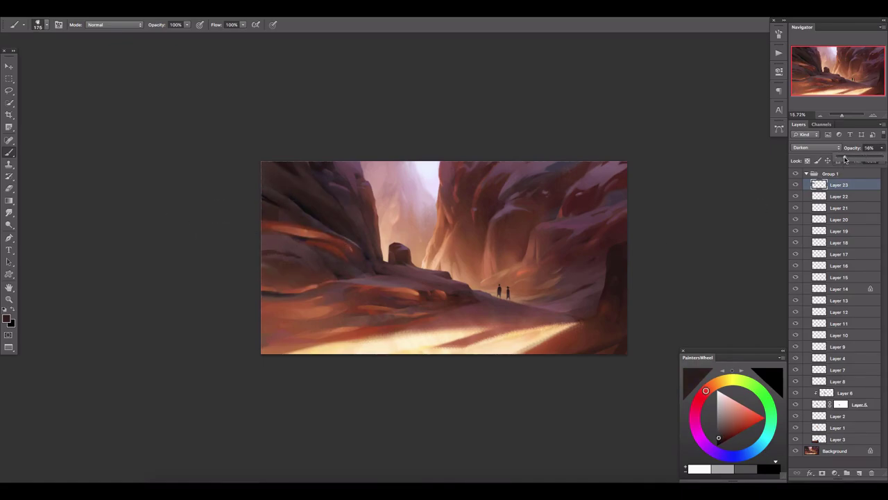
pyautogui.click(859, 473)
pyautogui.click(859, 472)
pyautogui.scroll(2, 508, 285)
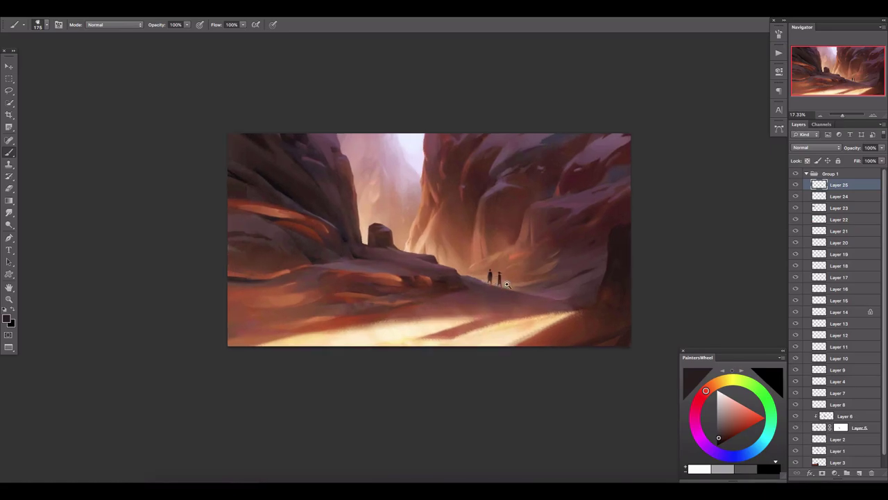
# - Zoom in and brush a dark crevice on the right canyon wall at size 125, then erase it
pyautogui.scroll(1, 555, 258)
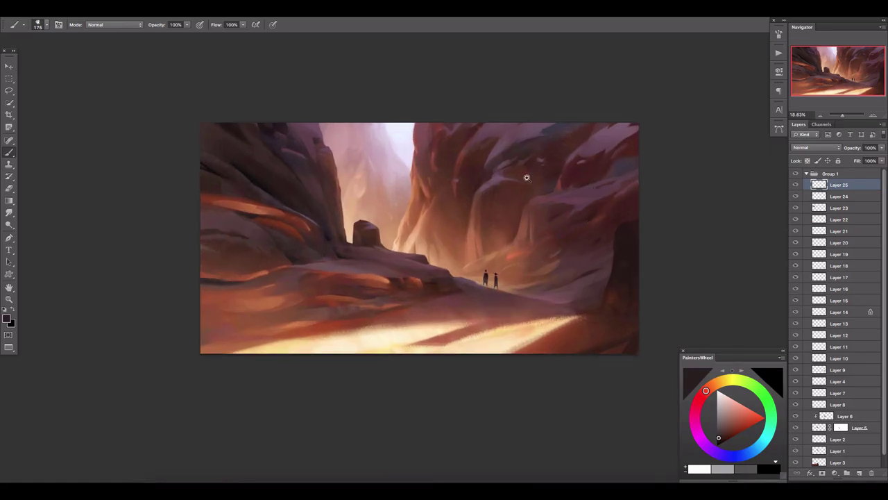
pyautogui.scroll(12, 526, 178)
pyautogui.press('l')
pyautogui.press('b')
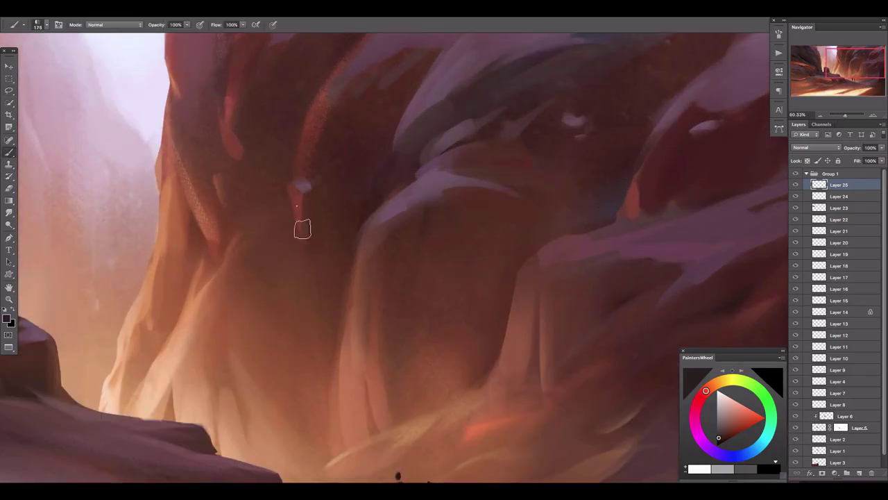
pyautogui.click(779, 34)
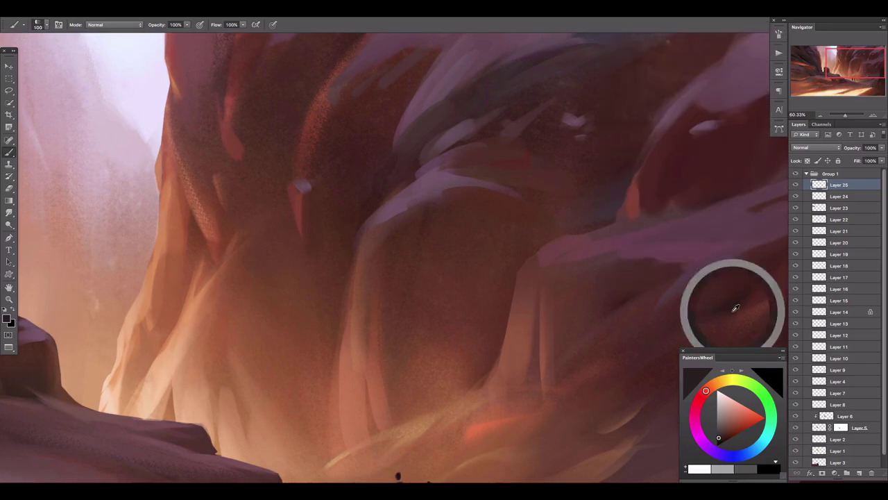
pyautogui.moveTo(587, 224); pyautogui.dragTo(551, 161)
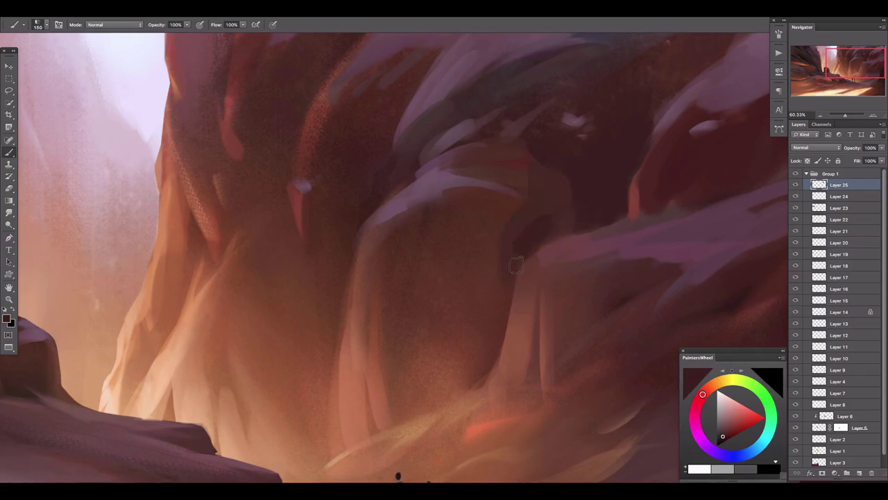
pyautogui.press('e')
pyautogui.moveTo(468, 228); pyautogui.dragTo(561, 238)
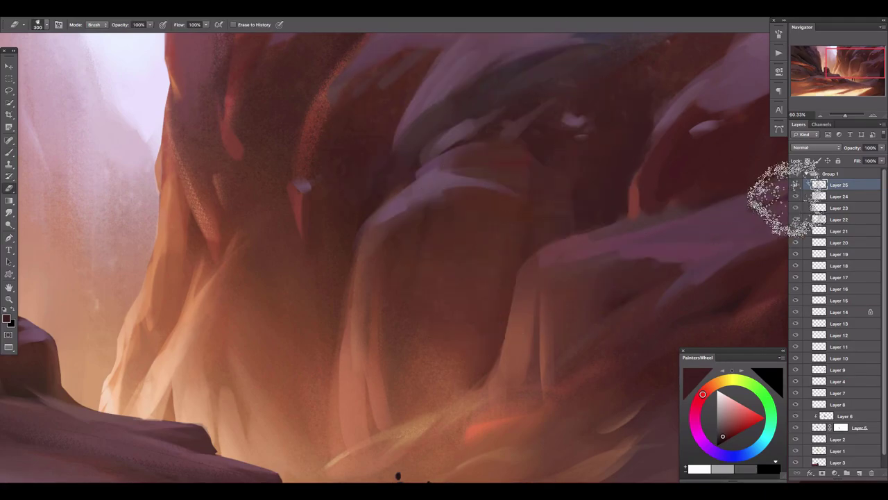
# - Zoom out to the whole painting and fade Layer 25 to about 82% opacity
pyautogui.press('[')
pyautogui.press('[')
pyautogui.press('[')
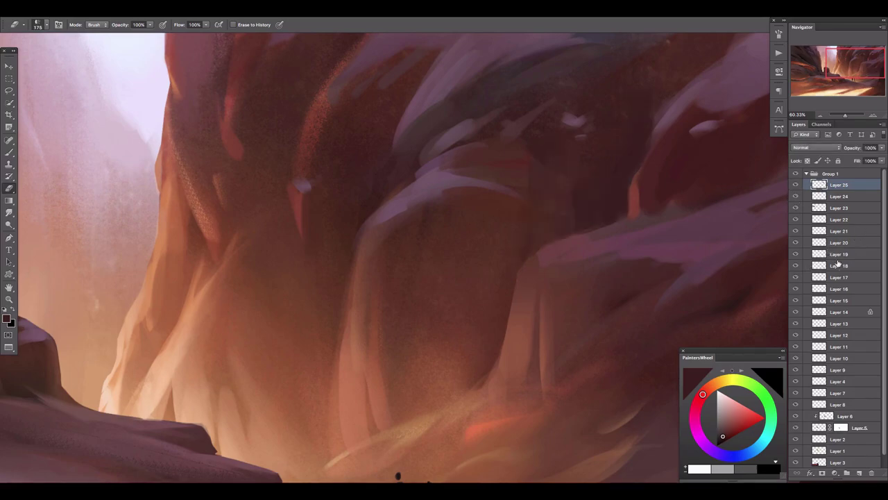
pyautogui.hotkey('ctrl', '0')
pyautogui.moveTo(882, 150); pyautogui.dragTo(866, 162)
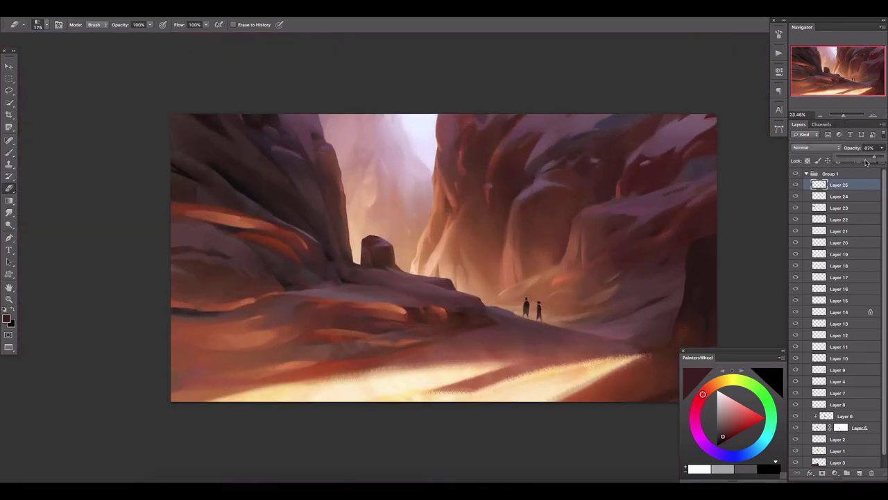